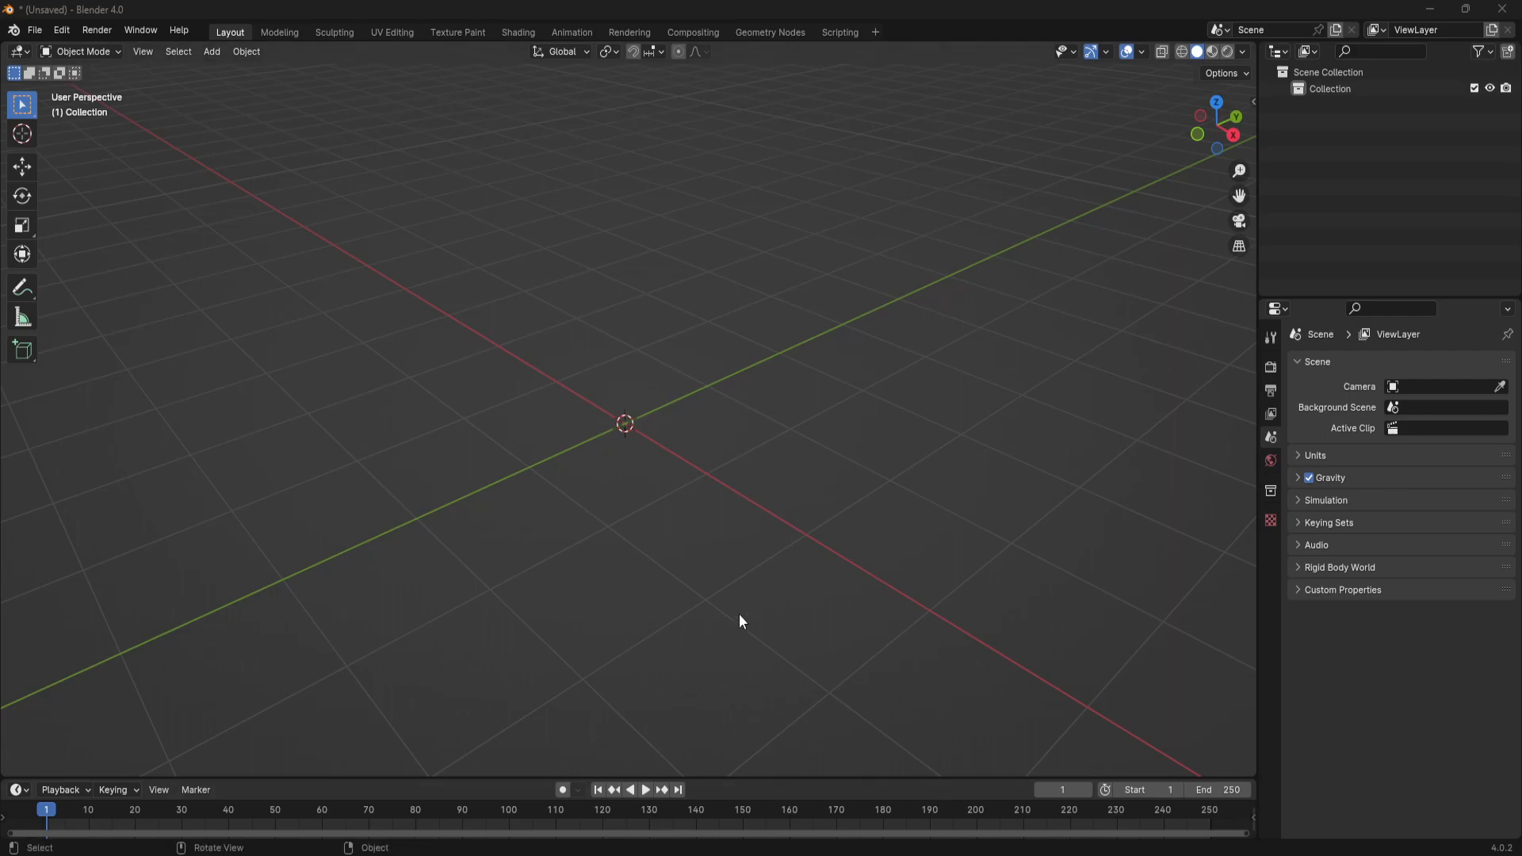
Add a cylinder mesh at the origin with 24 vertices
{"action": "middle_click_drag", "start_coordinate": [646, 550], "coordinate": [735, 570]}
{"action": "middle_click_drag", "start_coordinate": [680, 488], "coordinate": [731, 507]}
{"action": "left_click", "coordinate": [226, 53]}
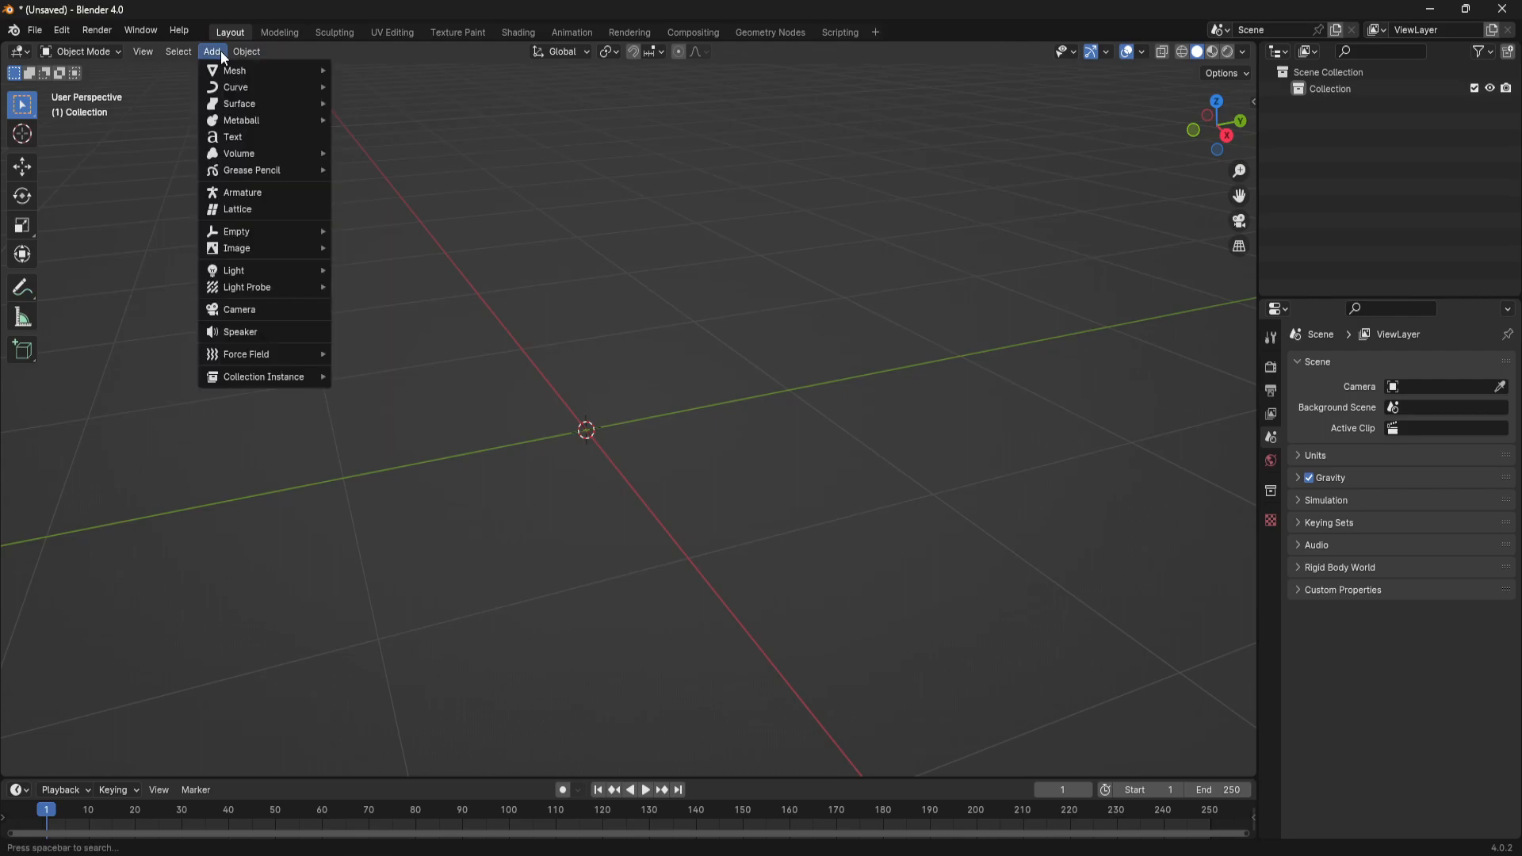
{"action": "mouse_move", "coordinate": [325, 68]}
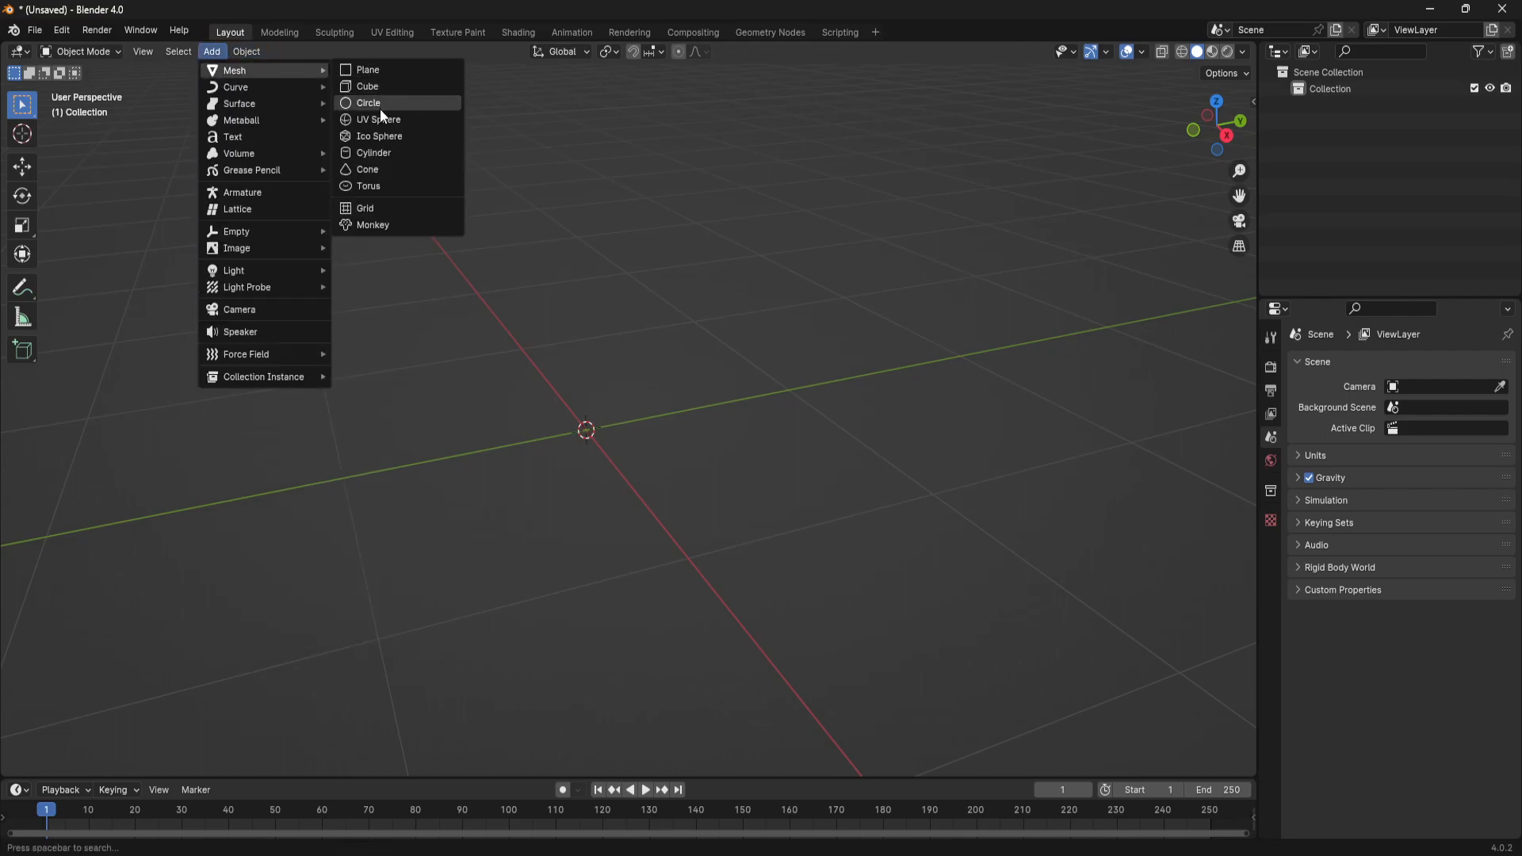
{"action": "left_click", "coordinate": [387, 157]}
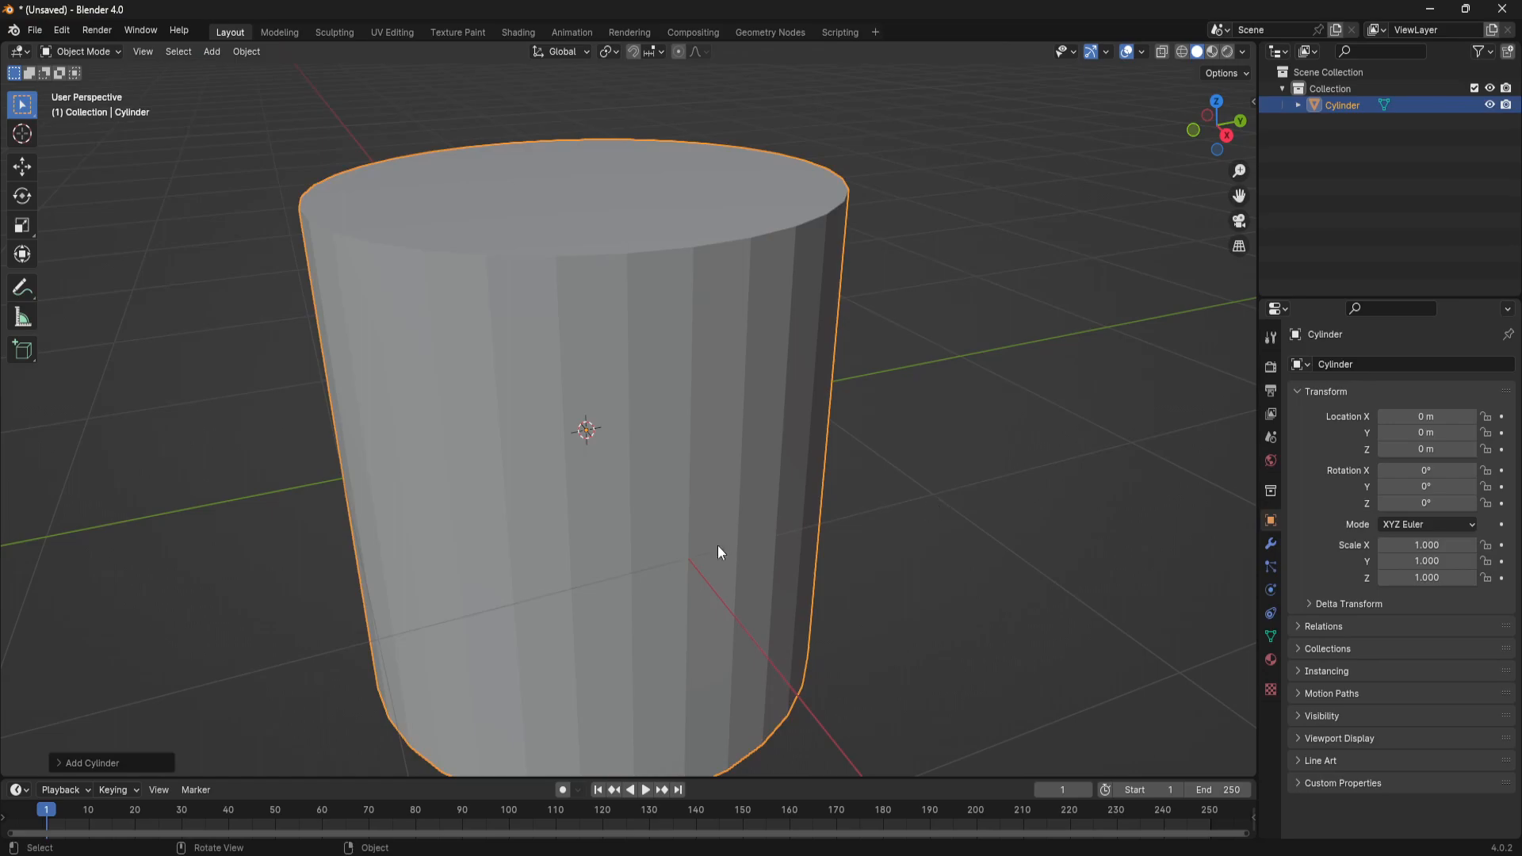
{"action": "left_click", "coordinate": [88, 766]}
{"action": "left_click", "coordinate": [214, 565]}
{"action": "type", "text": "24"}
{"action": "key", "text": "Return"}
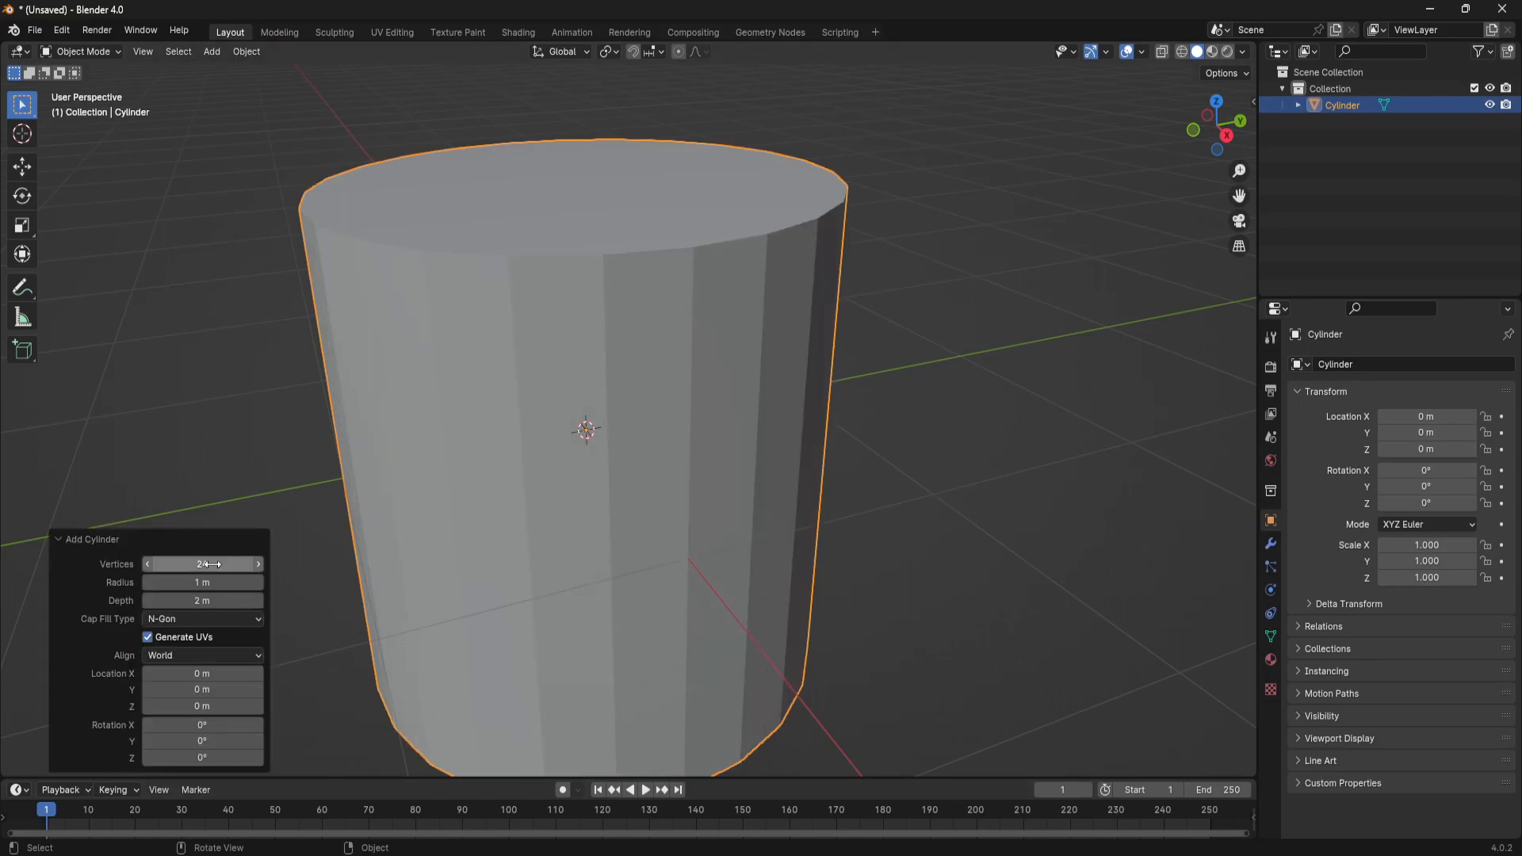
In Edit Mode, move the whole cylinder mesh up about 1 m along Z so its base sits at the origin
{"action": "scroll", "coordinate": [448, 506], "scroll_direction": "down", "scroll_amount": 5}
{"action": "middle_click_drag", "start_coordinate": [449, 507], "coordinate": [757, 455]}
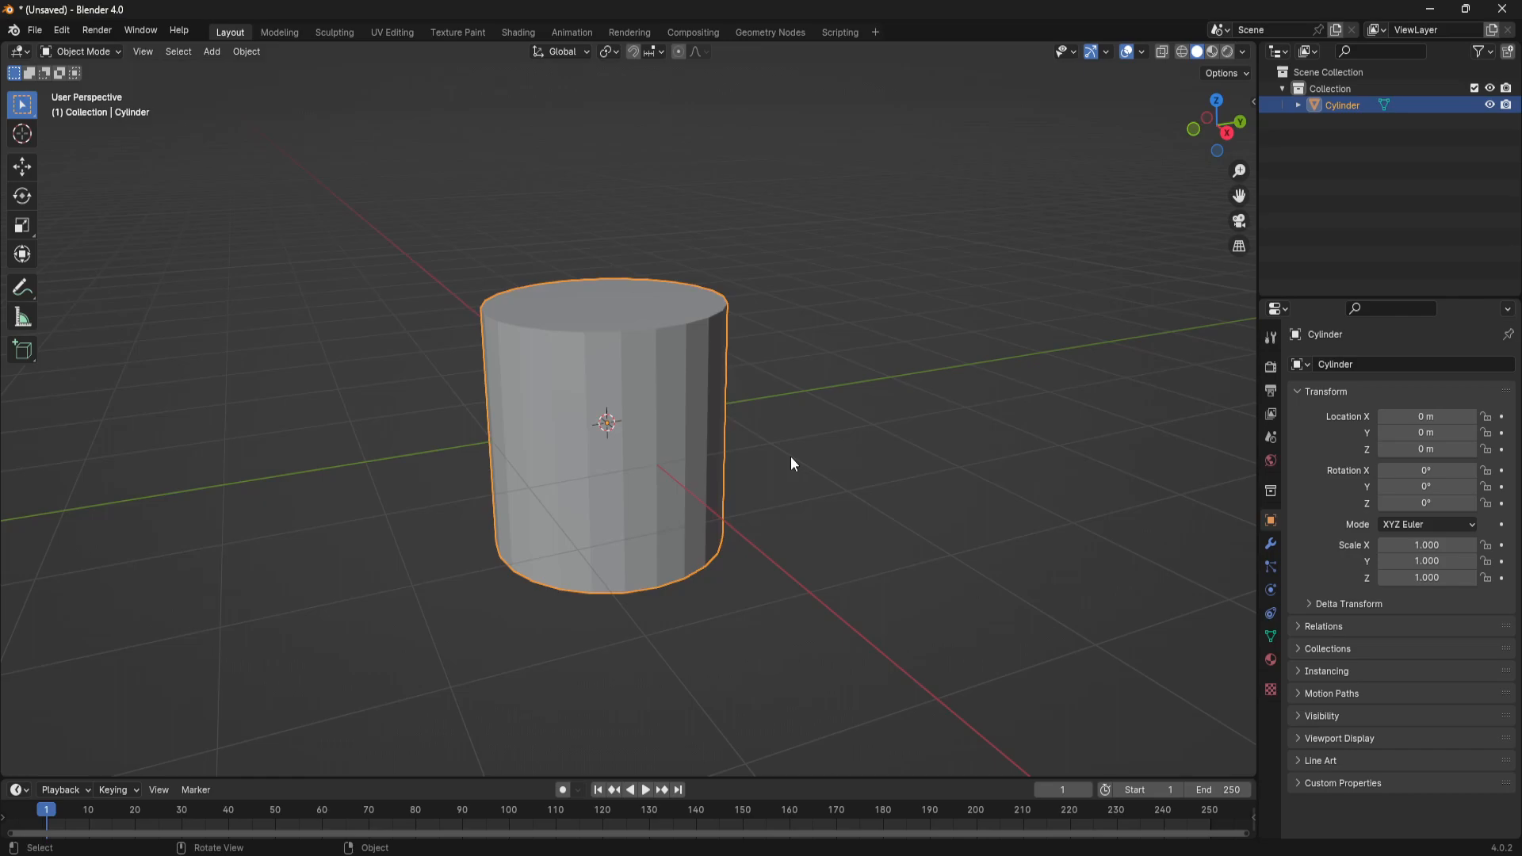
{"action": "mouse_move", "coordinate": [714, 452]}
{"action": "middle_mouse_down"}
{"action": "mouse_move", "coordinate": [686, 408]}
{"action": "mouse_move", "coordinate": [715, 423]}
{"action": "middle_mouse_up"}
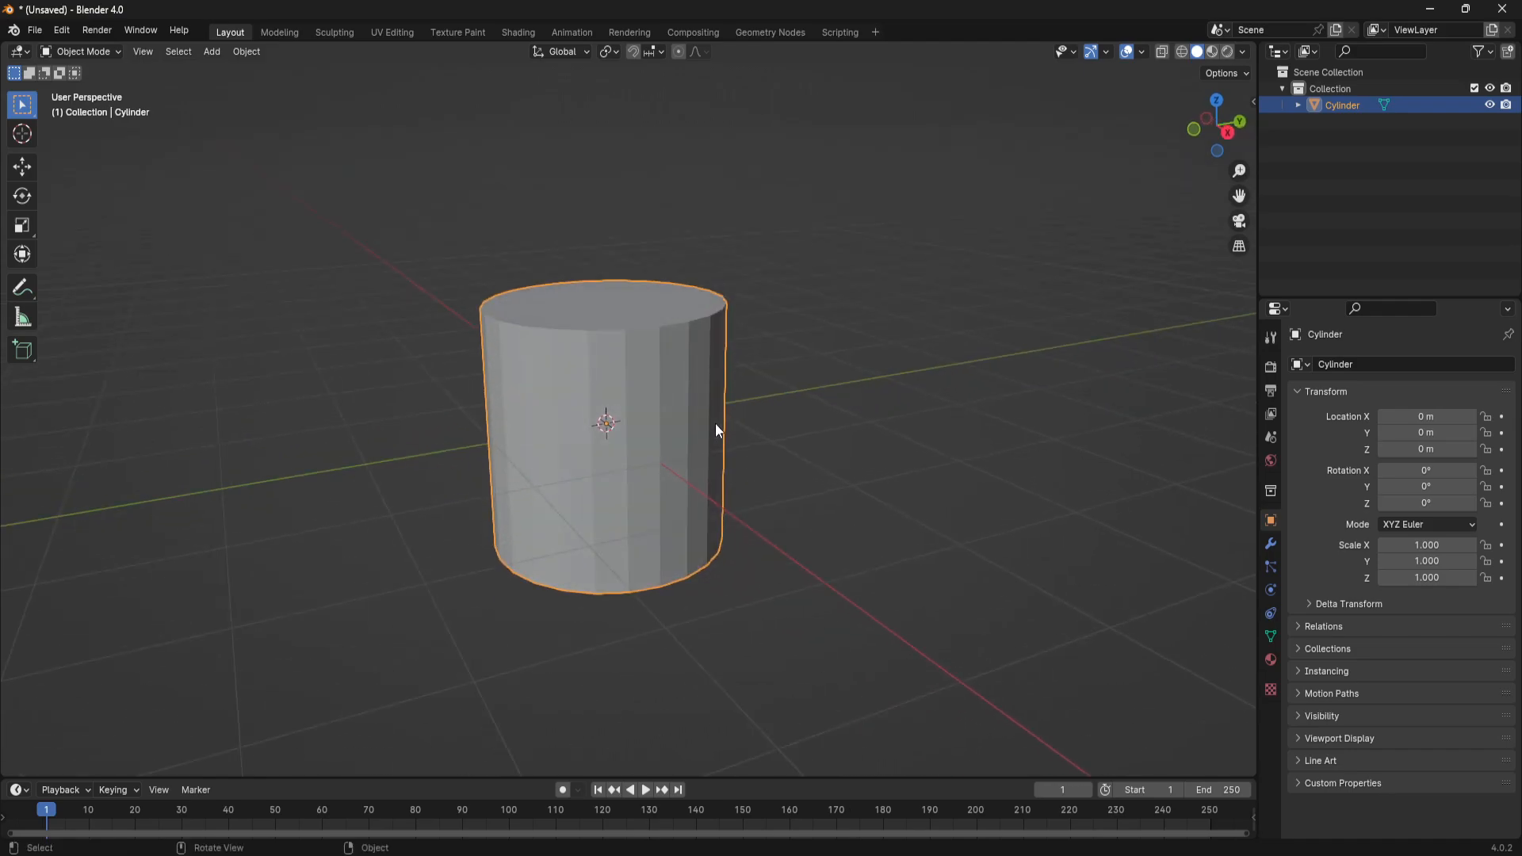
{"action": "key", "text": "Tab"}
{"action": "key", "text": "KP_3"}
{"action": "key", "text": "g"}
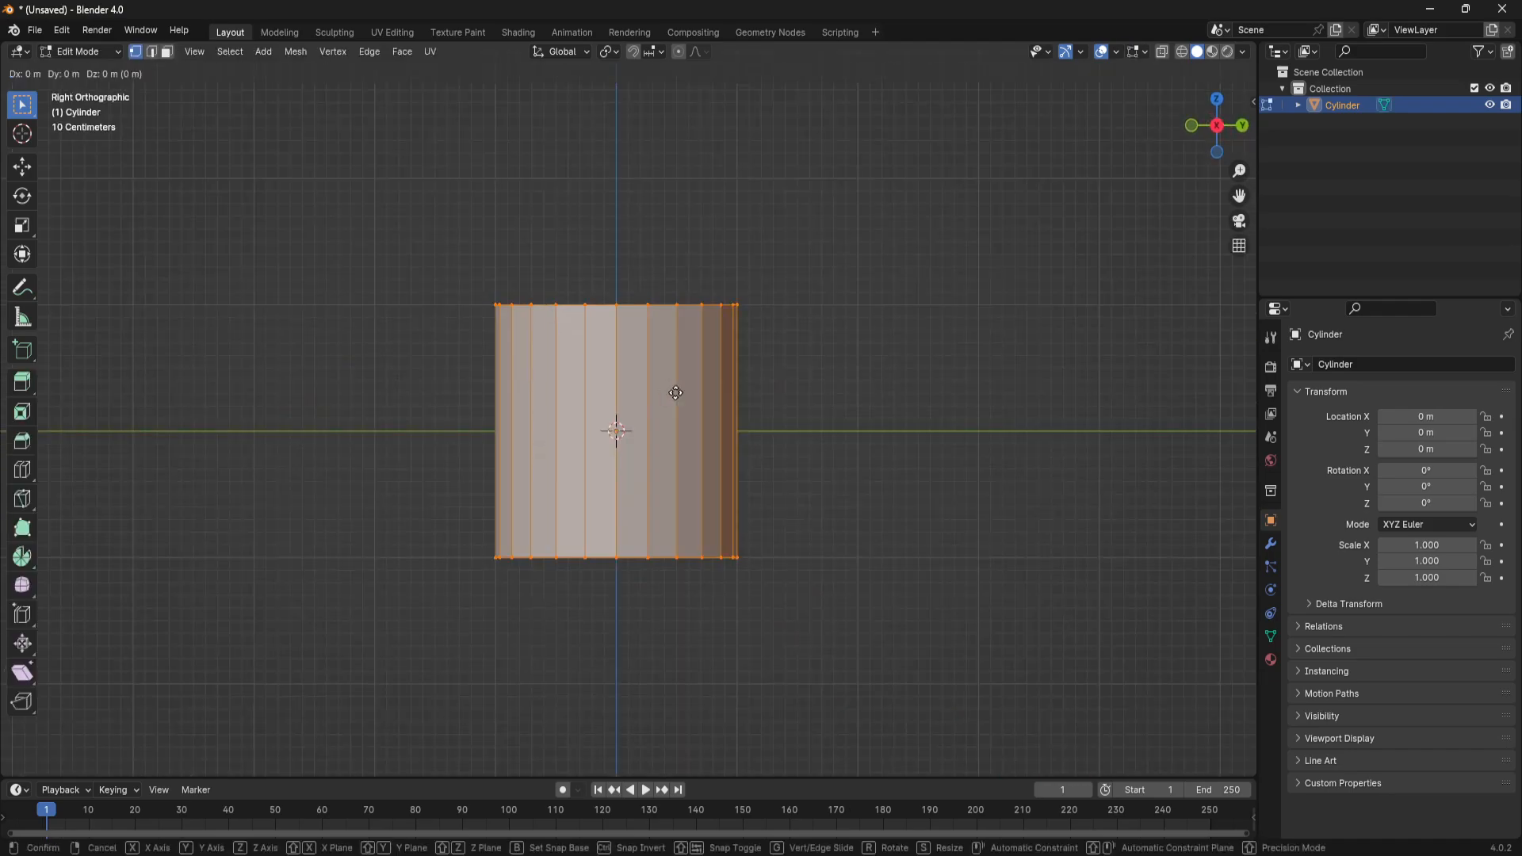
{"action": "key", "text": "z"}
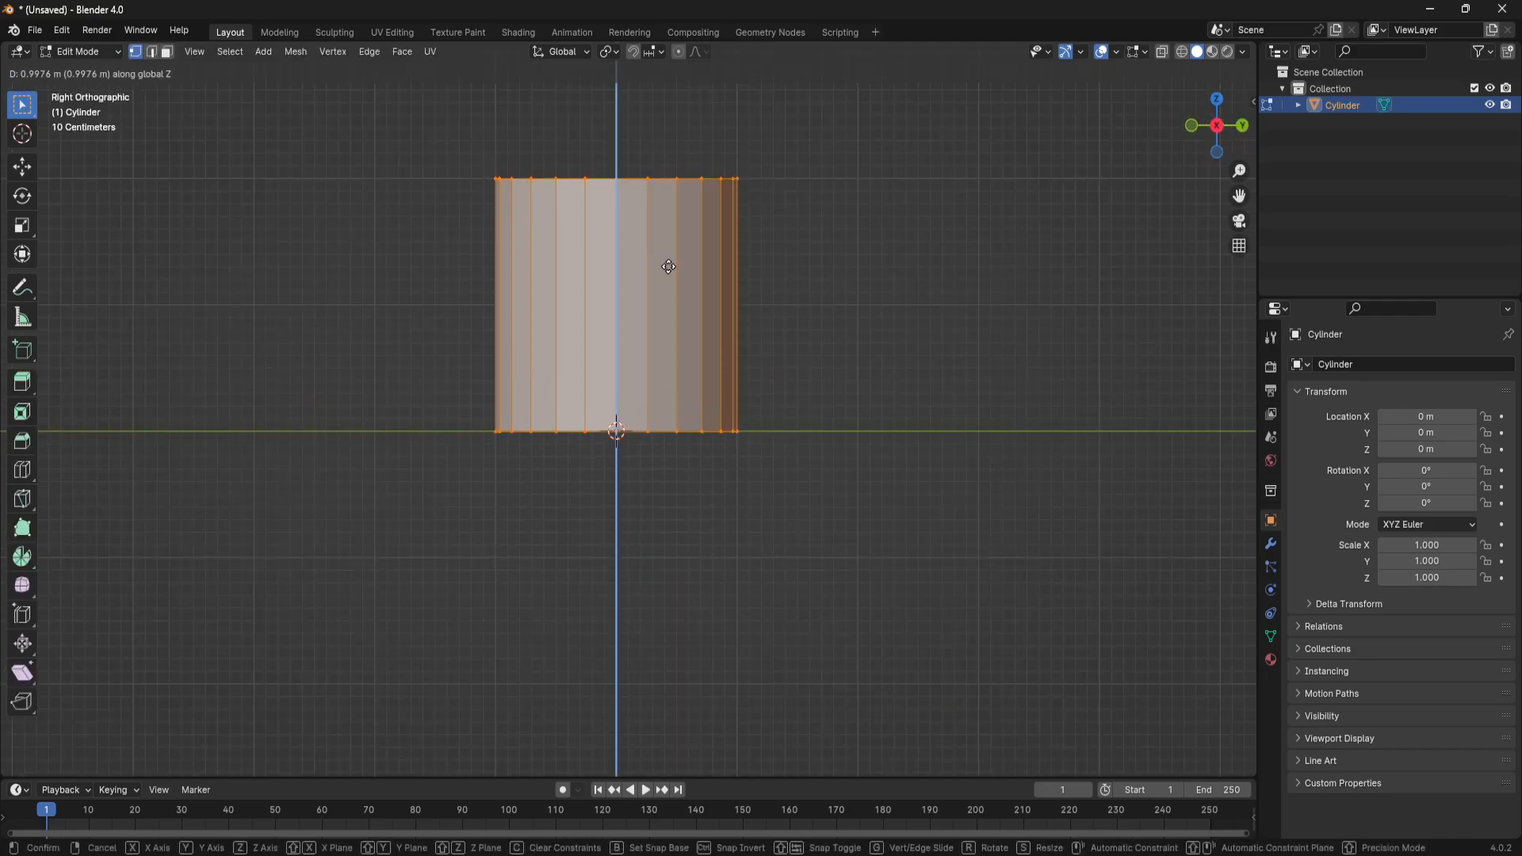
{"action": "left_click", "coordinate": [668, 267]}
Add a horizontal loop cut in the cylinder's upper third and scale it to about 0.32 to form a neck
{"action": "middle_click_drag", "start_coordinate": [690, 265], "coordinate": [806, 396]}
{"action": "scroll", "coordinate": [806, 396], "scroll_direction": "up", "scroll_amount": 2}
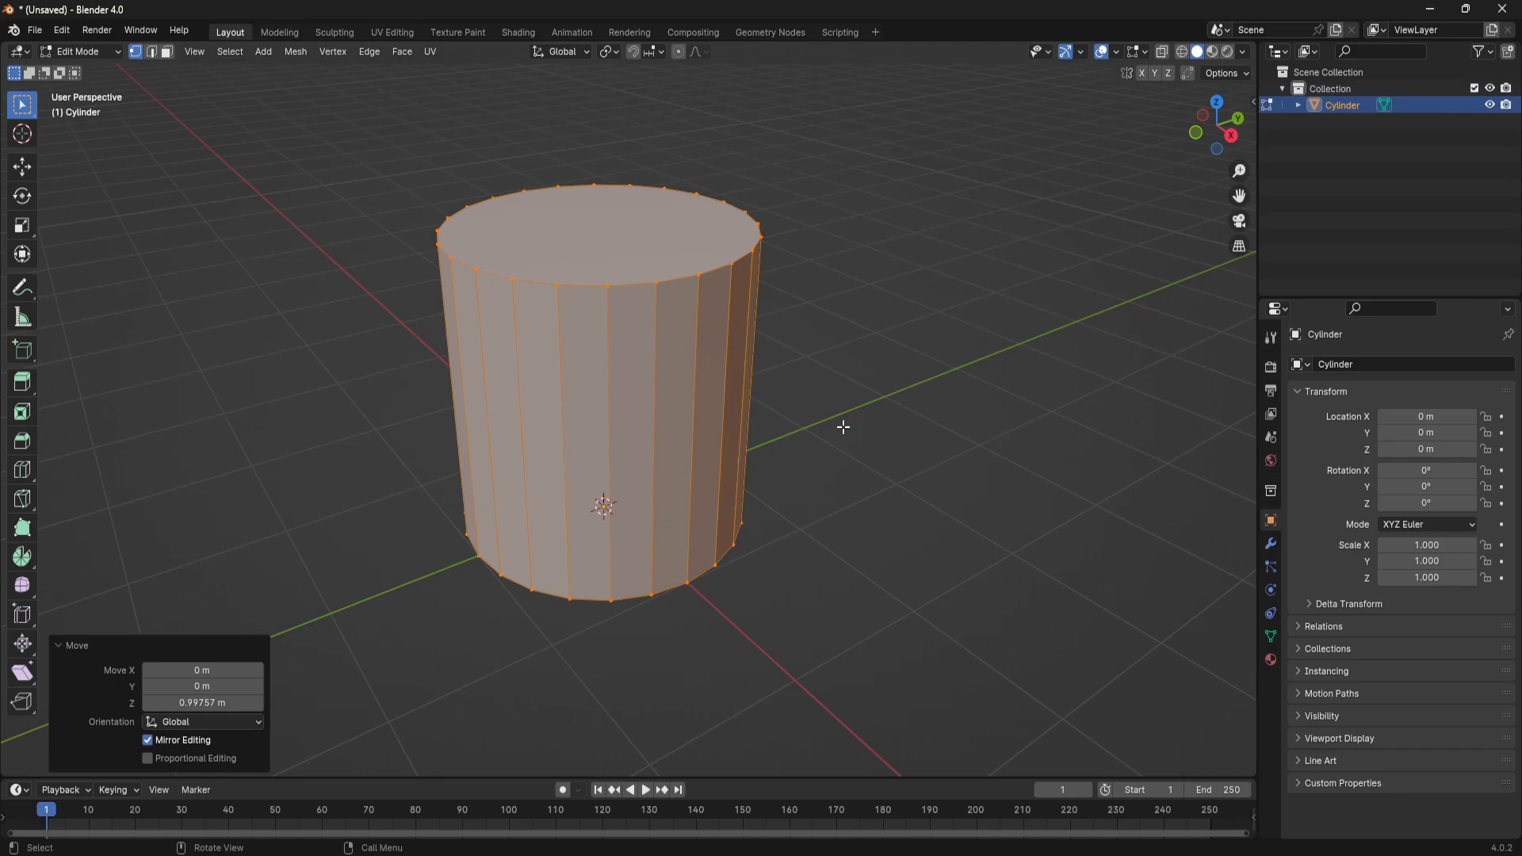
{"action": "middle_click_drag", "start_coordinate": [771, 395], "coordinate": [698, 310]}
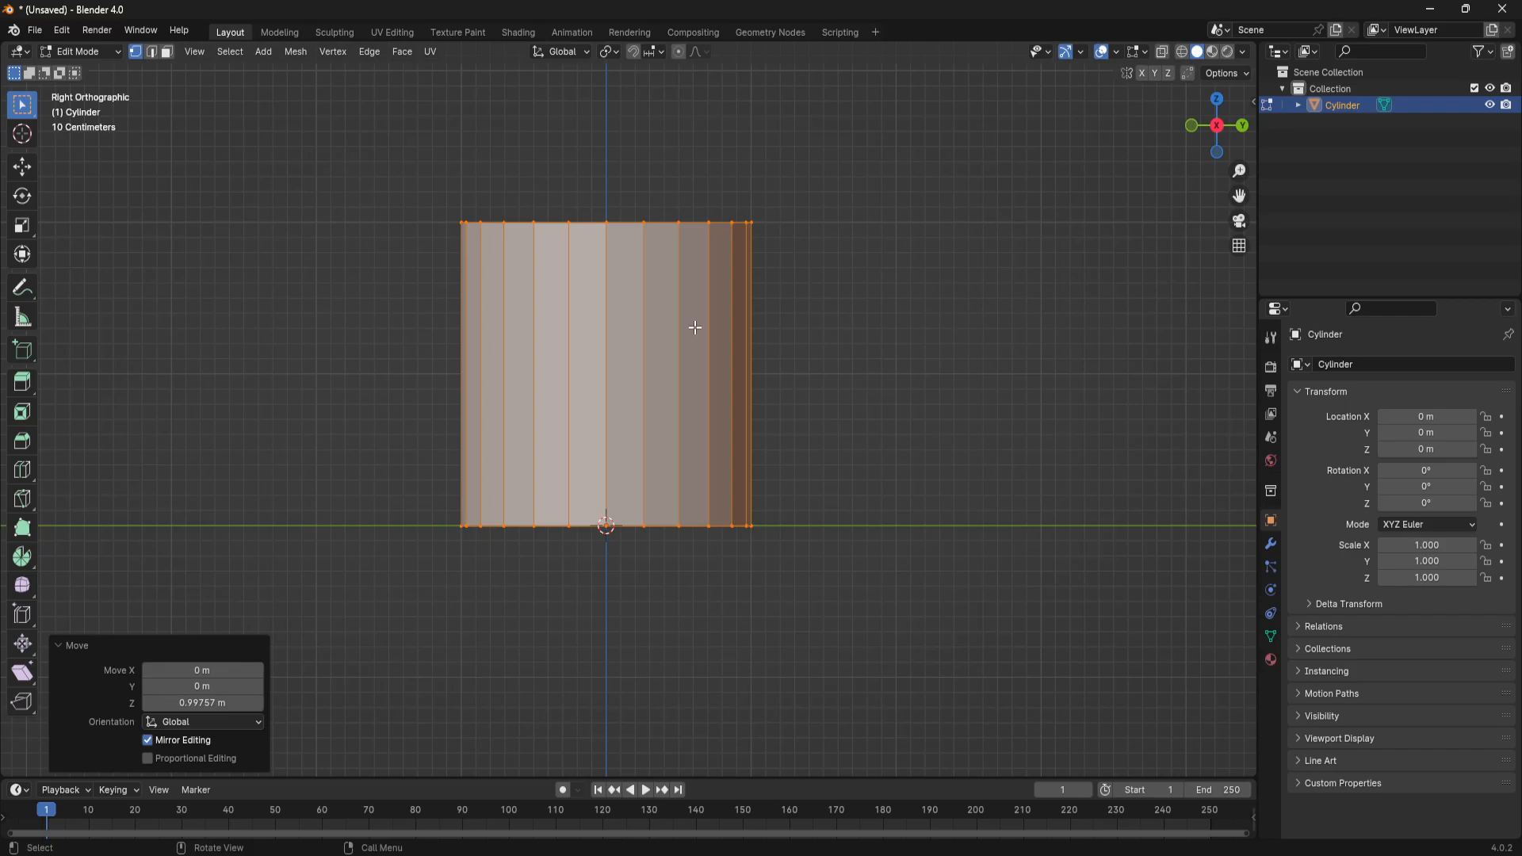
{"action": "key", "text": "ctrl+r"}
{"action": "left_click", "coordinate": [669, 322]}
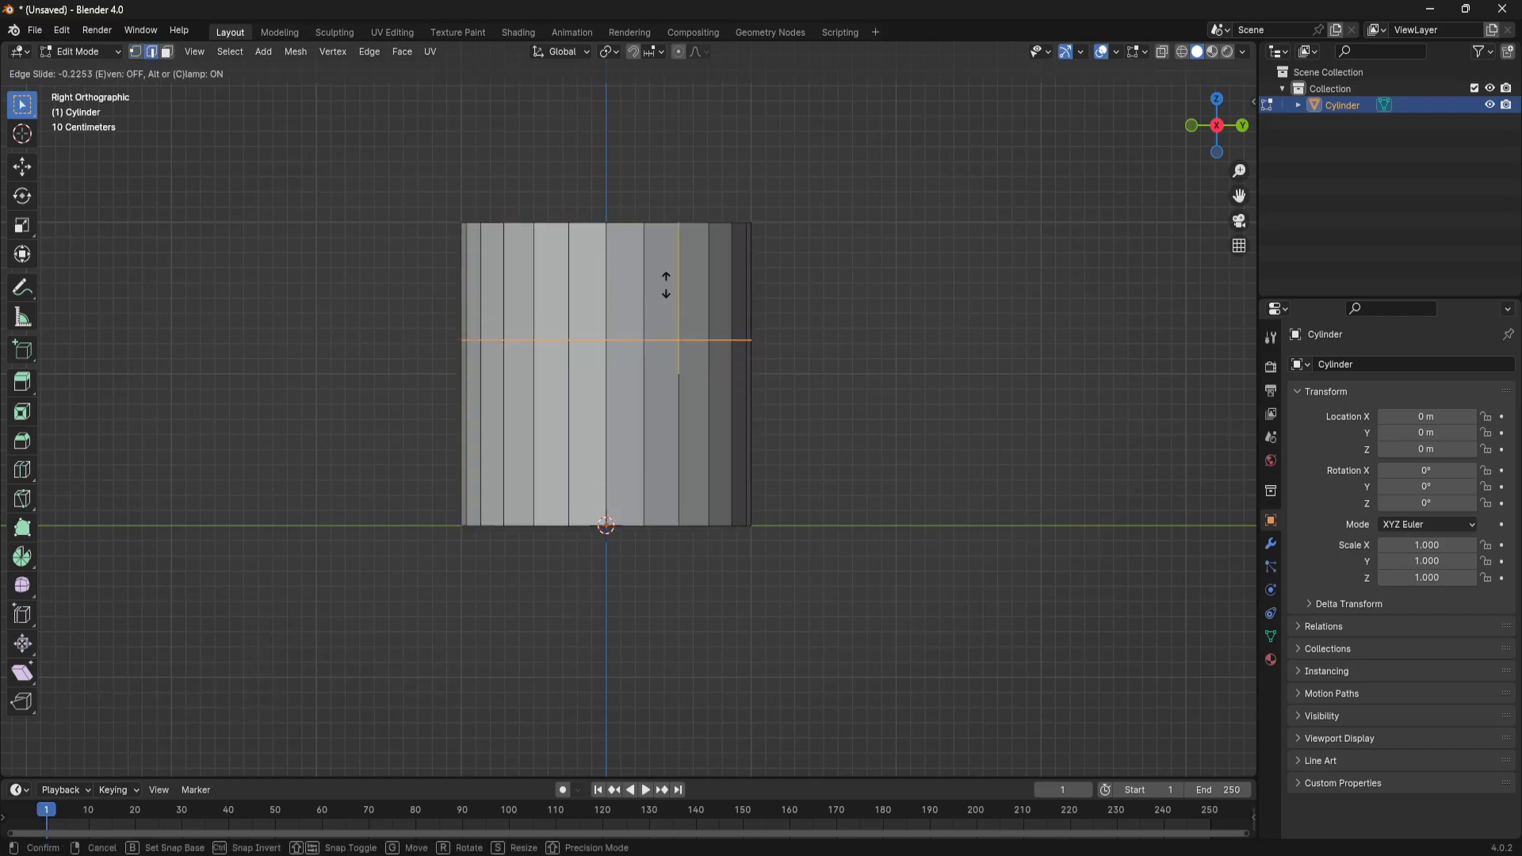
{"action": "left_click", "coordinate": [663, 267]}
{"action": "key", "text": "s"}
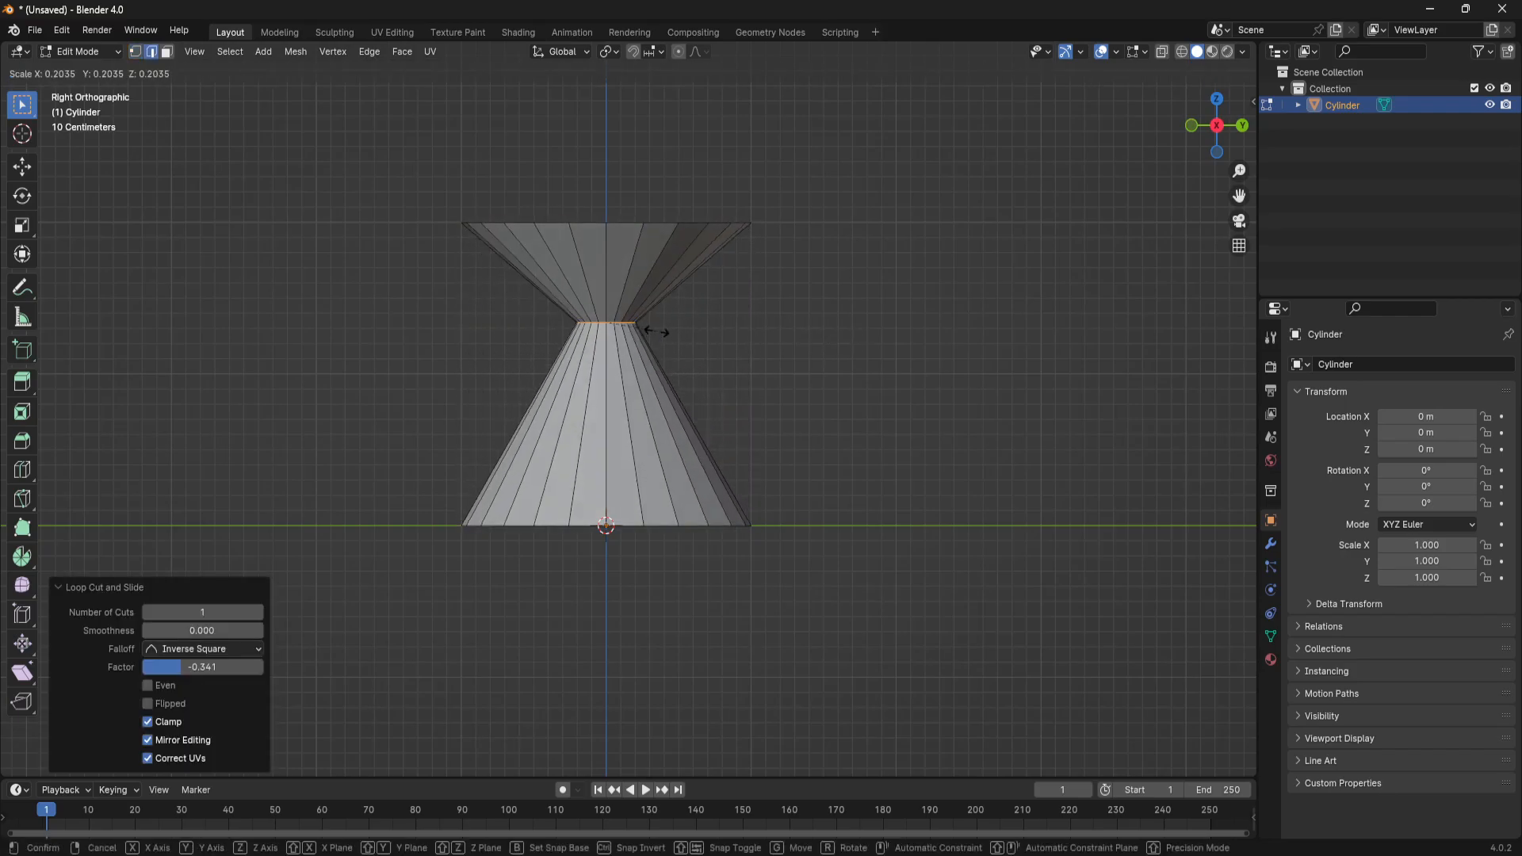
{"action": "left_click", "coordinate": [687, 330]}
Add a loop cut midway along the lower section and scale it to about 1.78 to widen the body
{"action": "key", "text": "ctrl+r"}
{"action": "left_click", "coordinate": [628, 384]}
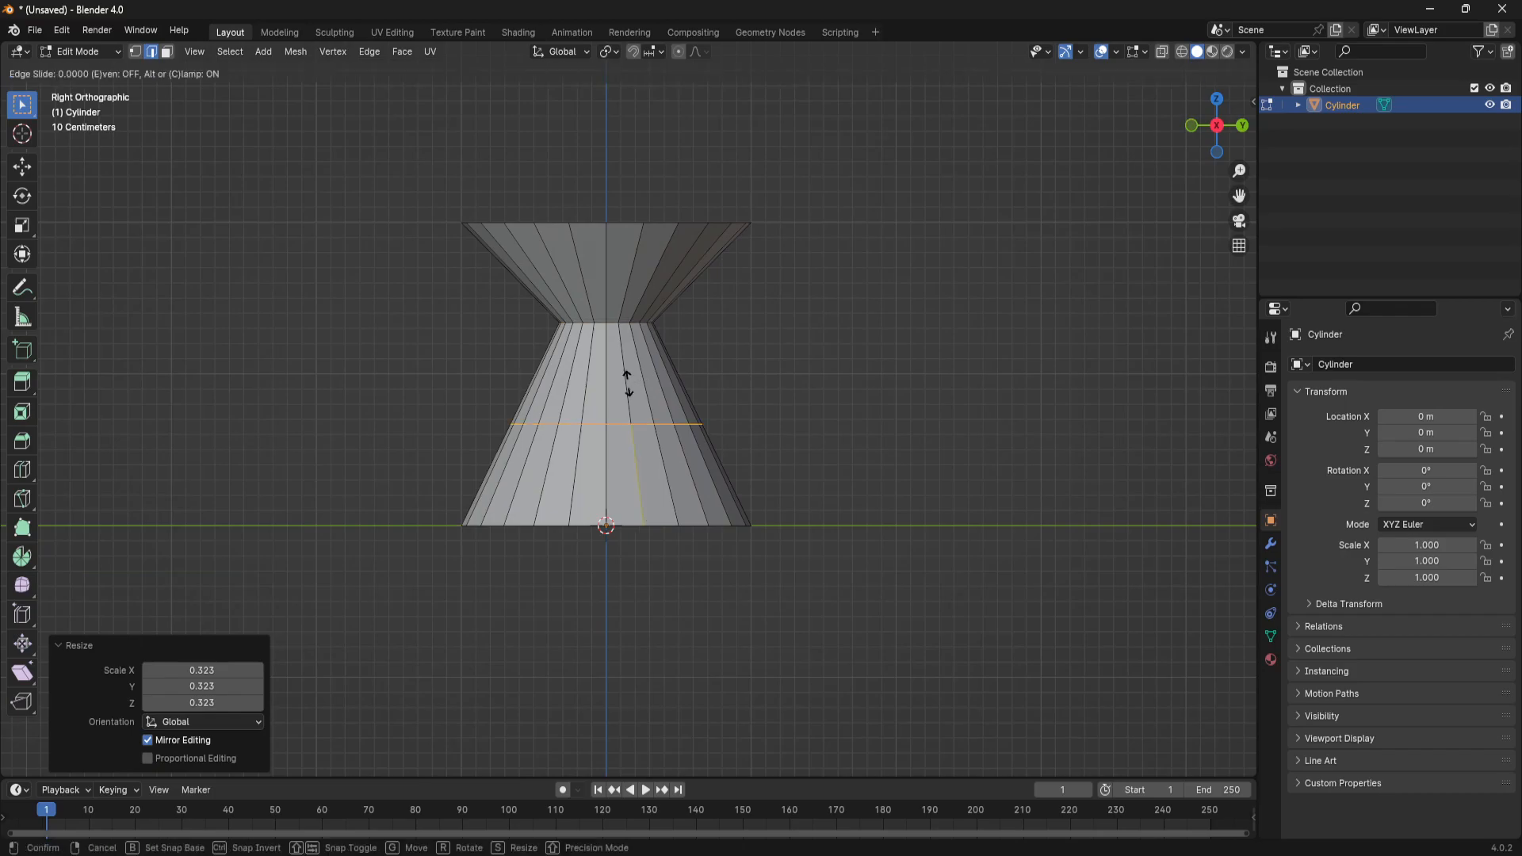
{"action": "left_click", "coordinate": [627, 384]}
{"action": "key", "text": "s"}
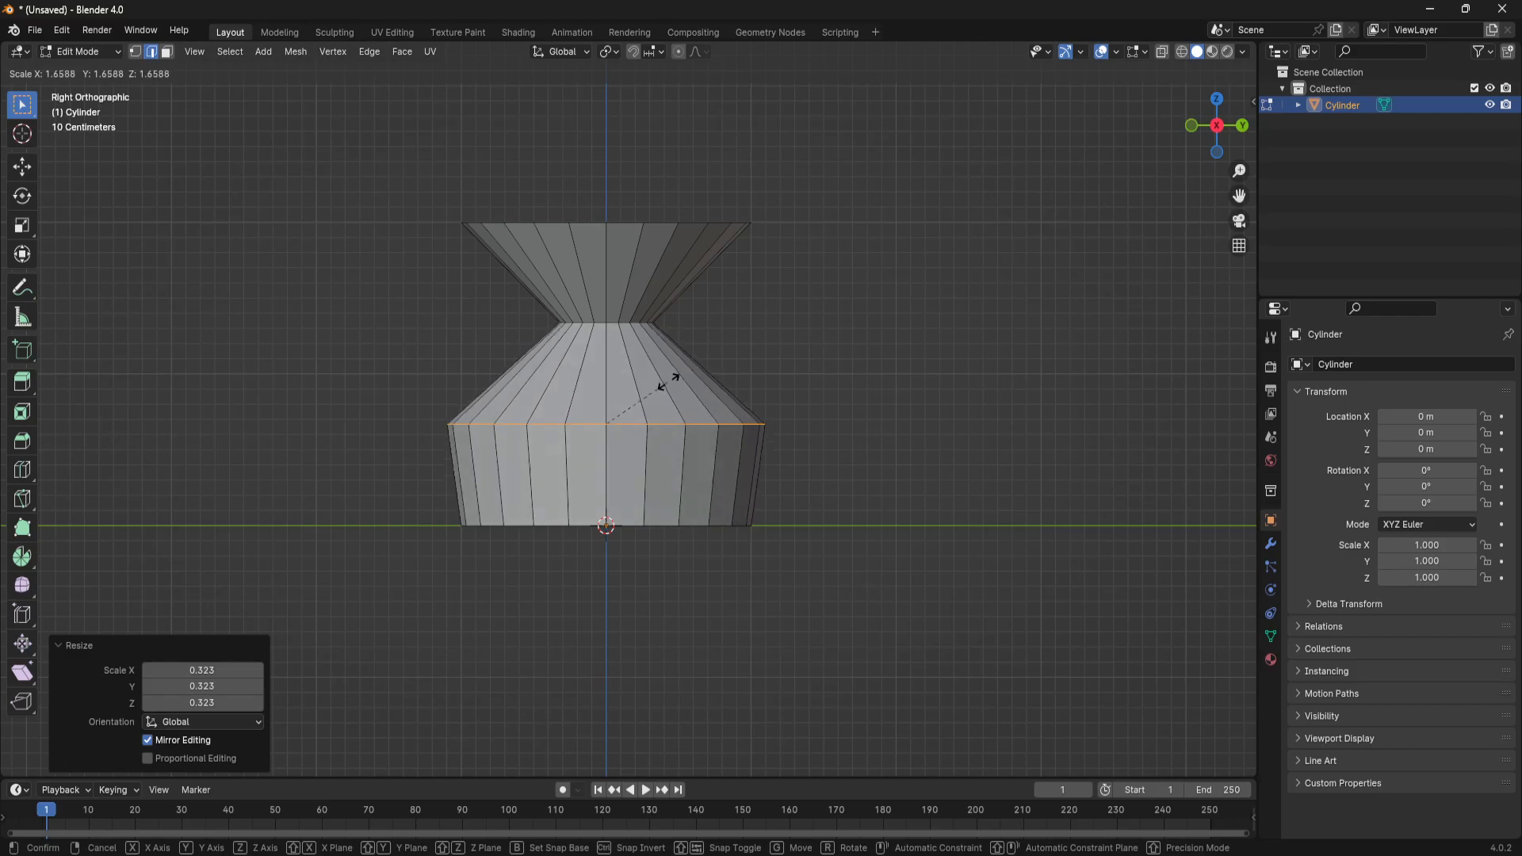
{"action": "left_click", "coordinate": [674, 382]}
Bevel the neck edge loop about 0.6 m wide with 5 segments
{"action": "middle_click_drag", "start_coordinate": [730, 360], "coordinate": [618, 378]}
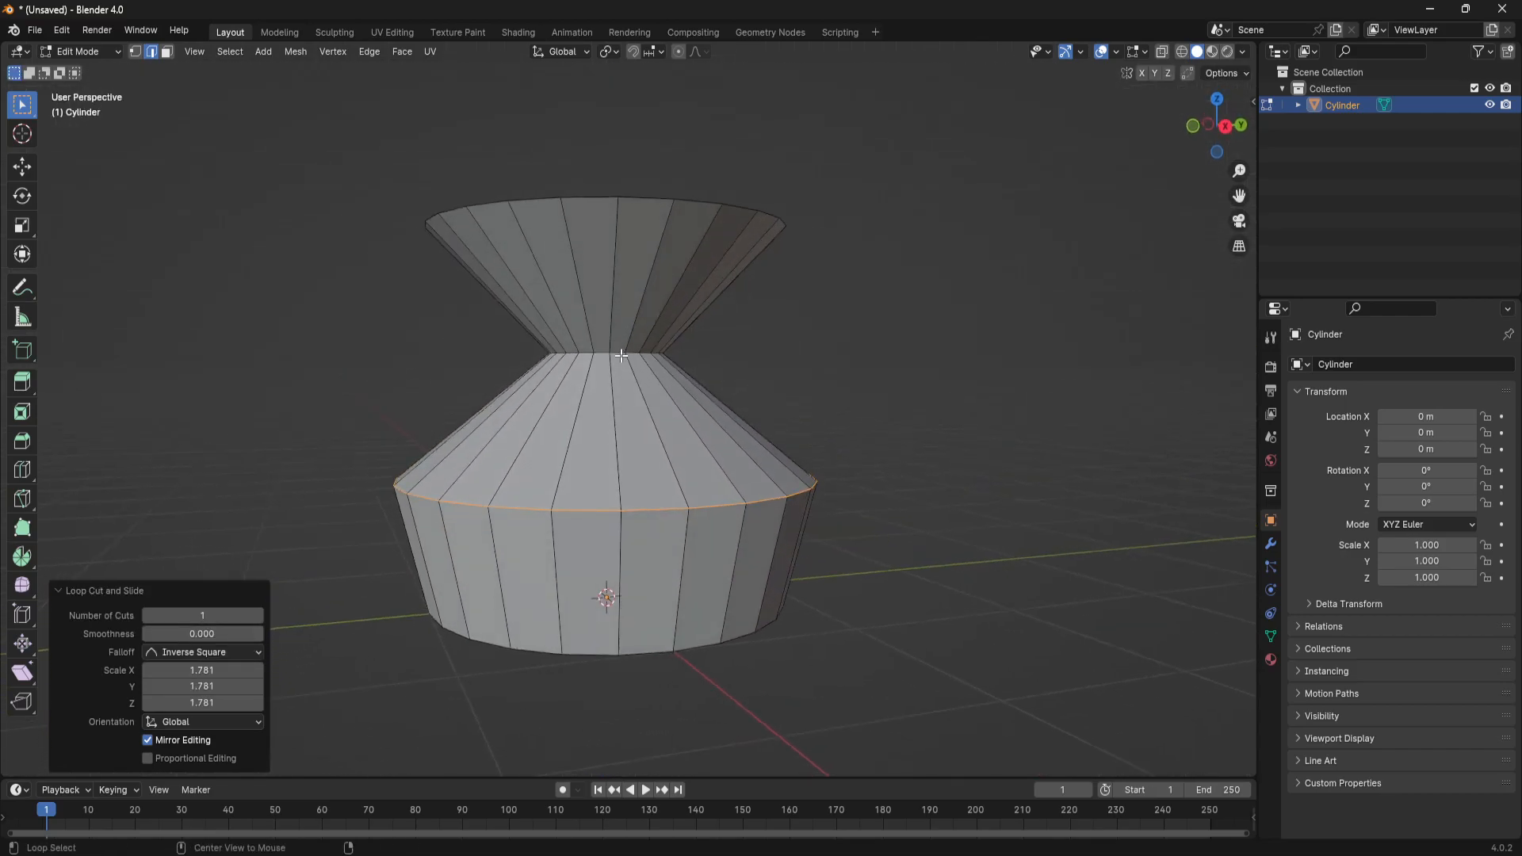
{"action": "left_click", "coordinate": [620, 355], "text": "alt"}
{"action": "key", "text": "ctrl+b"}
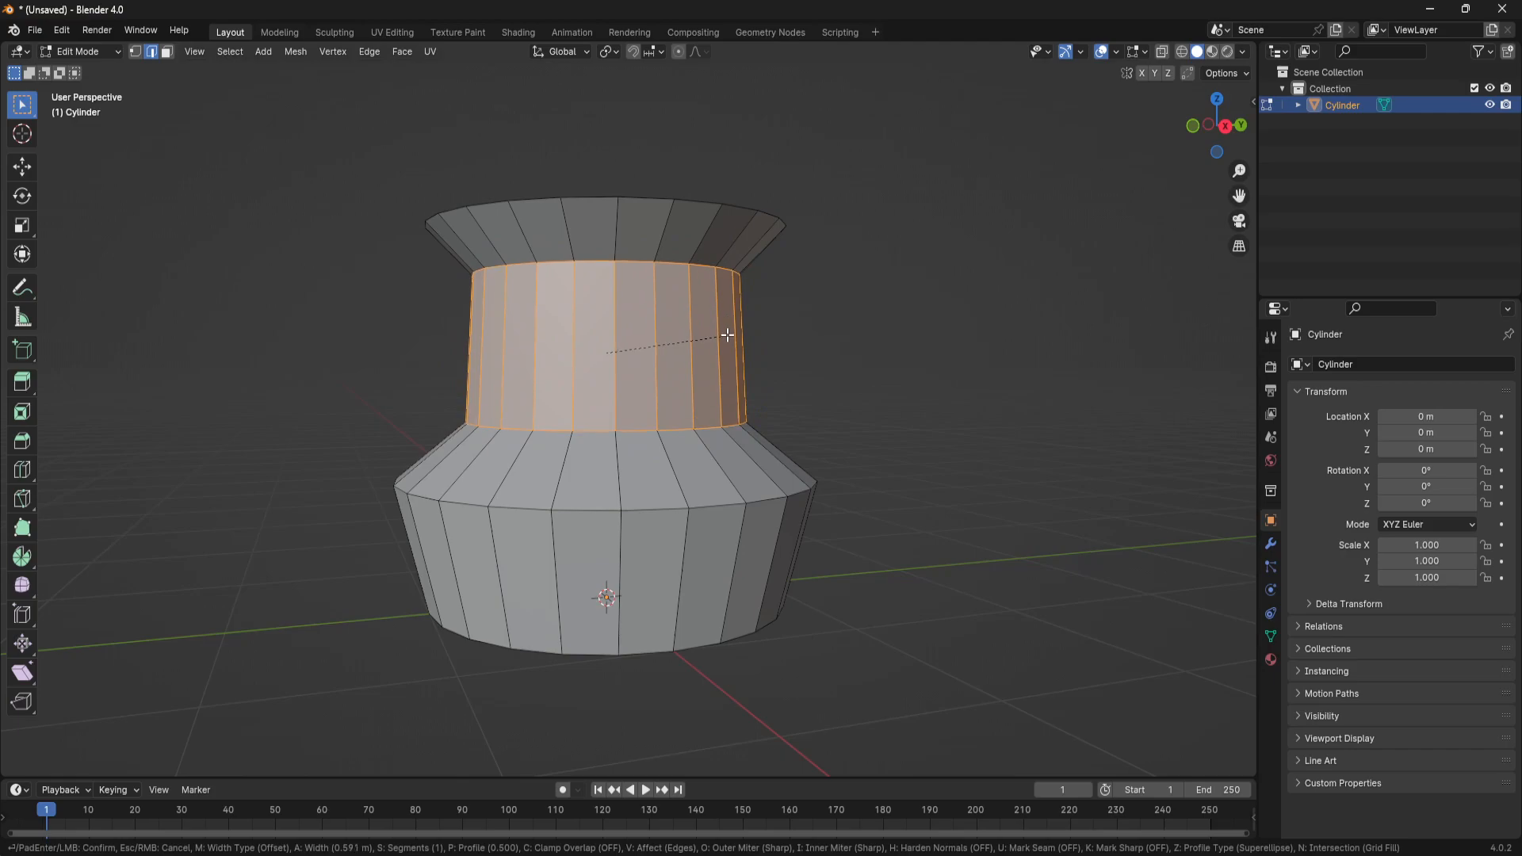
{"action": "left_click", "coordinate": [724, 333]}
{"action": "left_click_drag", "start_coordinate": [202, 525], "coordinate": [213, 524]}
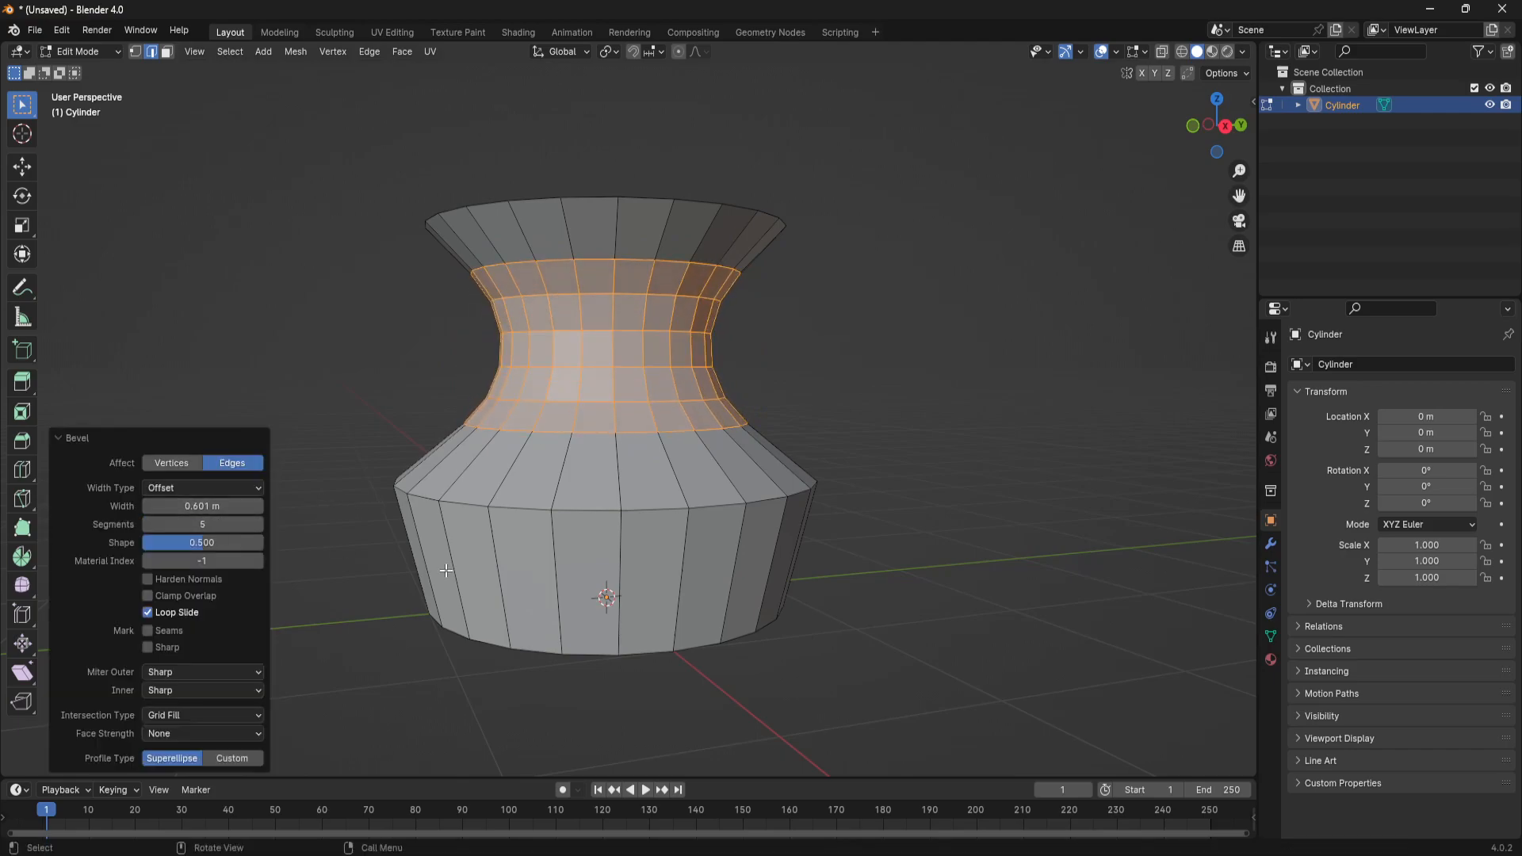
{"action": "left_click", "coordinate": [1026, 455]}
Bevel the widest edge loop of the body about 0.35 m wide with 3 segments
{"action": "middle_click_drag", "start_coordinate": [1026, 455], "coordinate": [652, 517]}
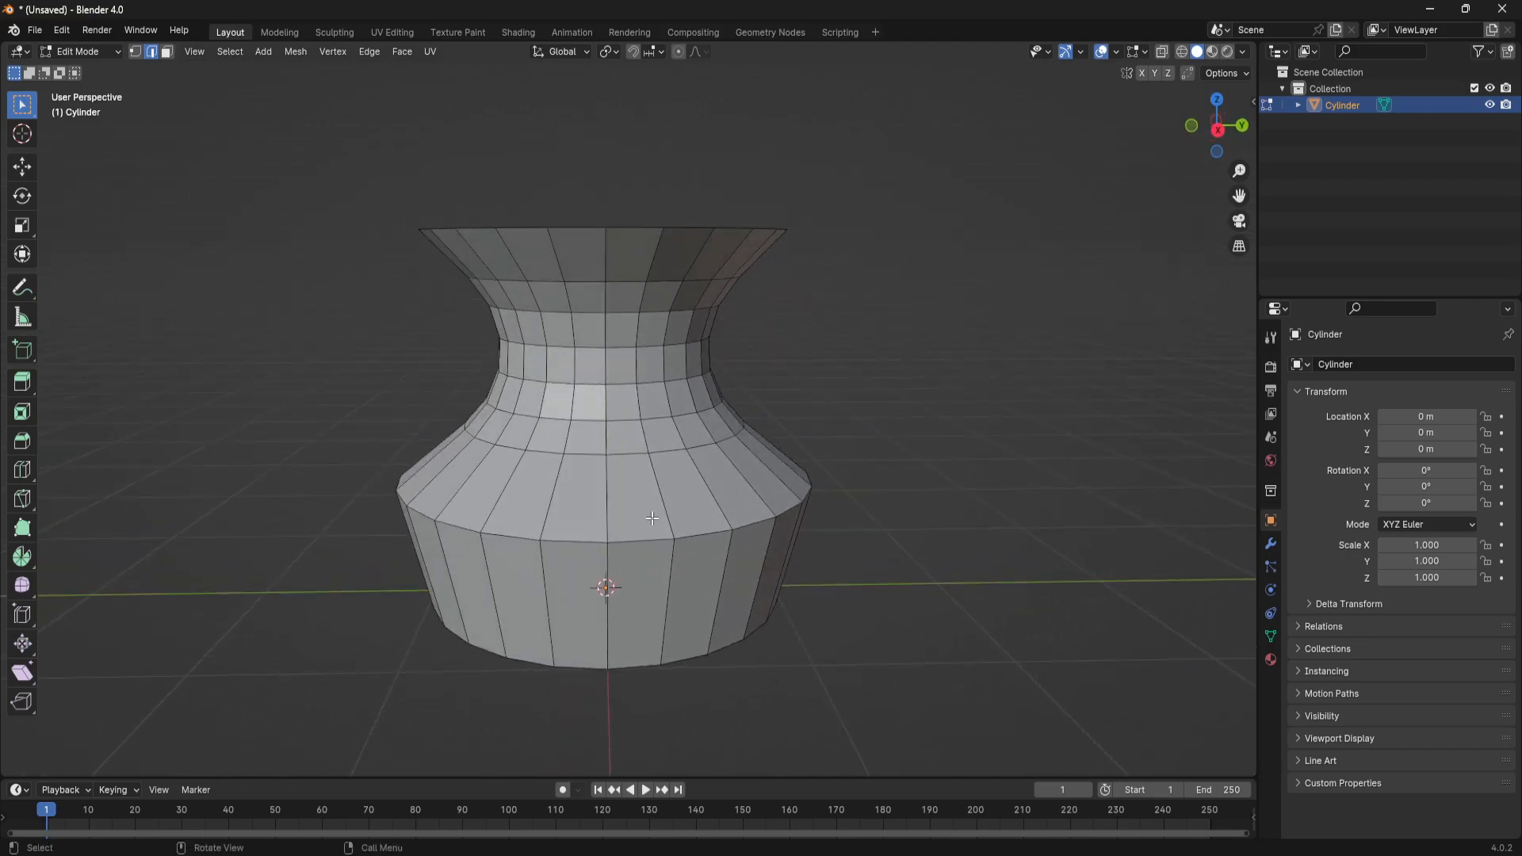
{"action": "left_click", "coordinate": [695, 533], "text": "alt"}
{"action": "key", "text": "ctrl+b"}
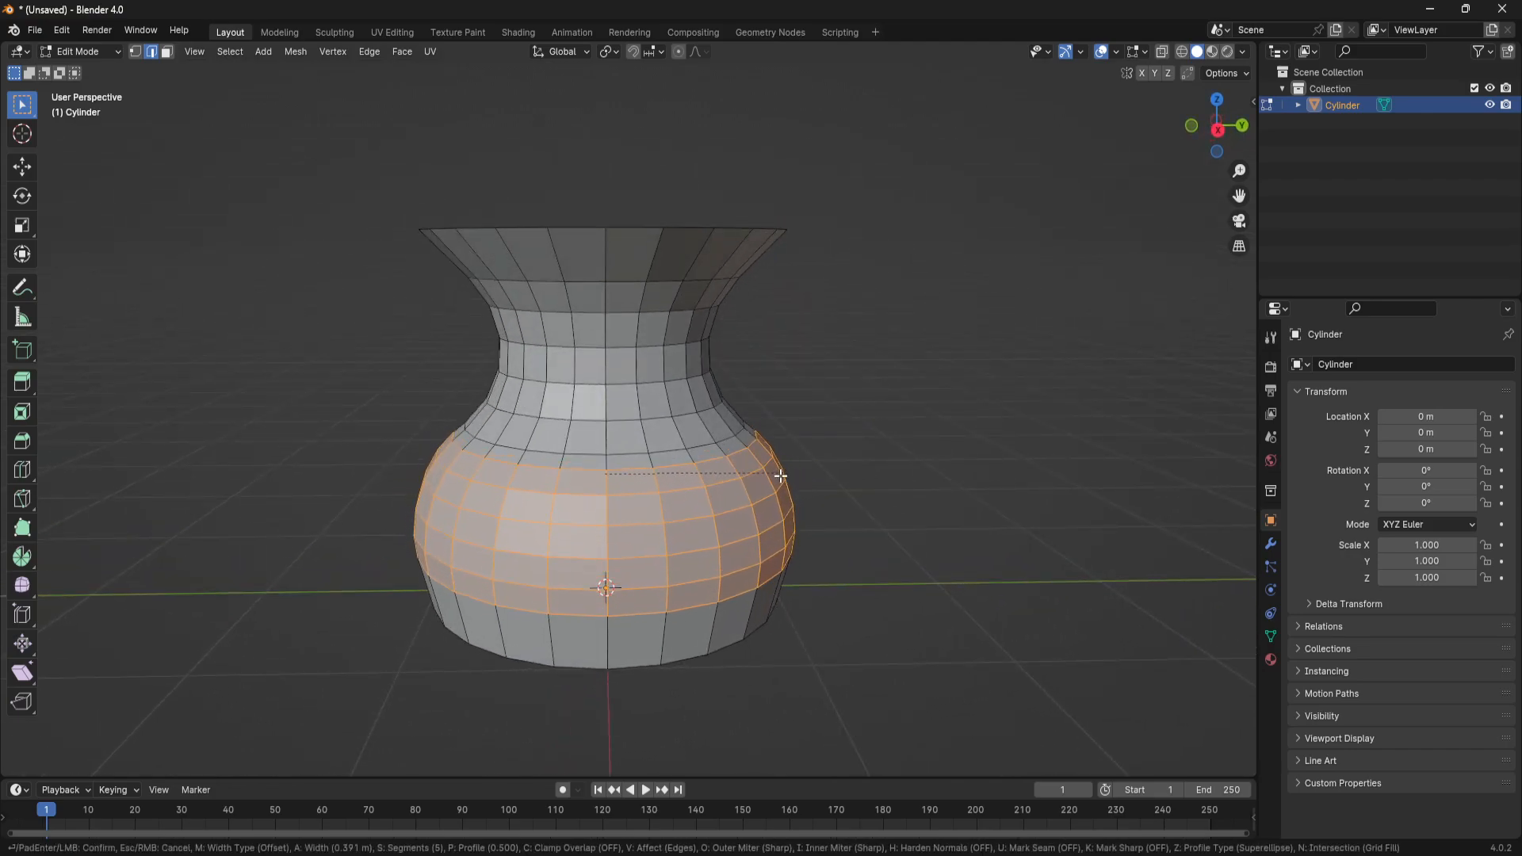
{"action": "left_click", "coordinate": [775, 476]}
{"action": "left_click", "coordinate": [149, 526]}
{"action": "left_click", "coordinate": [149, 526]}
Scale the top rim edge loop to about 0.74, and adjust it in front view by a factor of about 1.018
{"action": "middle_click_drag", "start_coordinate": [895, 430], "coordinate": [729, 359]}
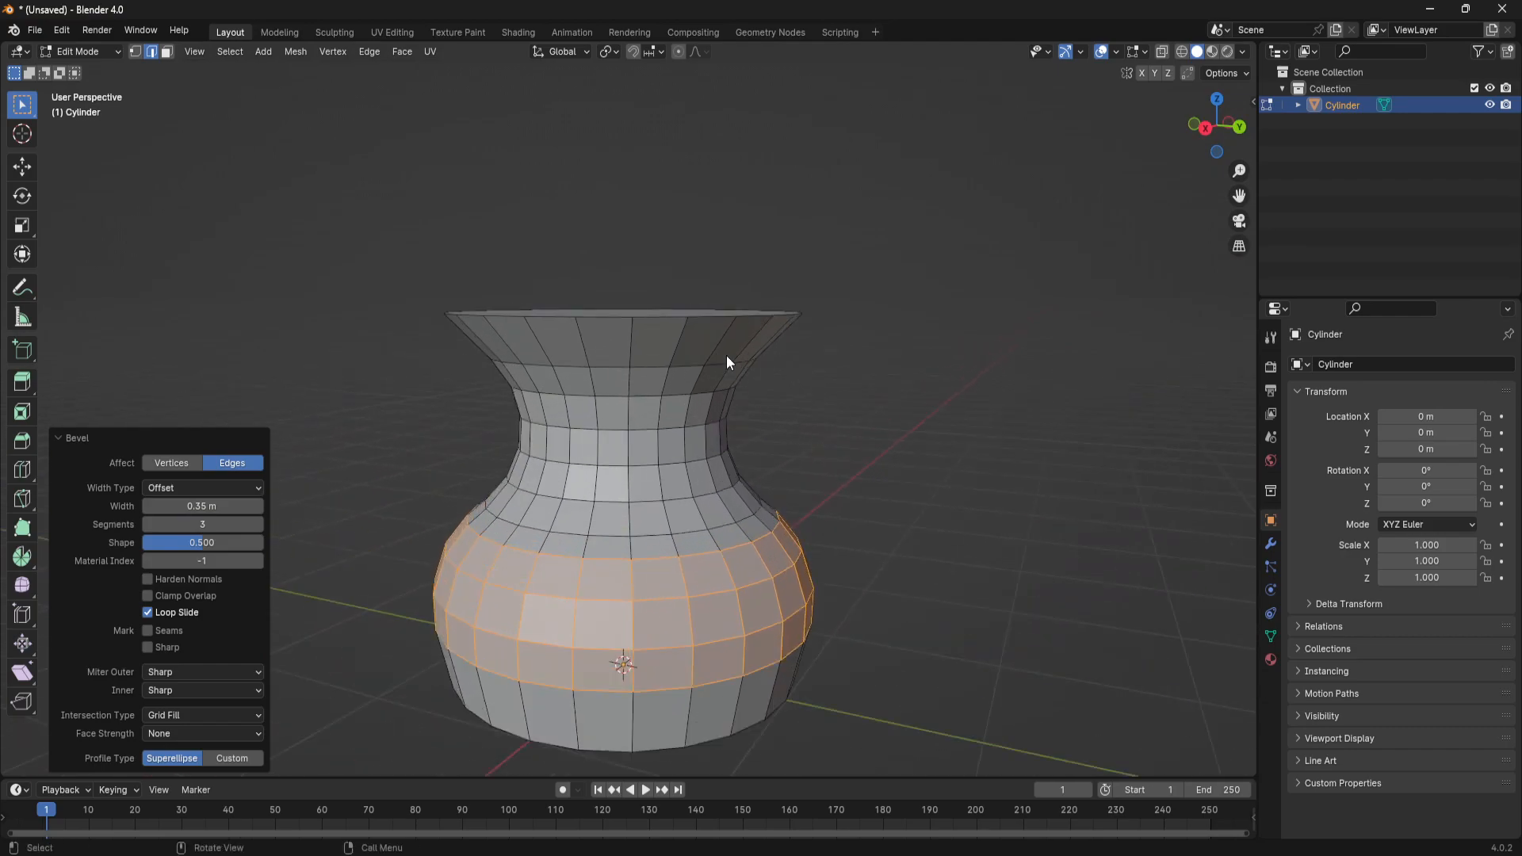
{"action": "key", "text": "alt+a"}
{"action": "left_click", "coordinate": [701, 315], "text": "alt"}
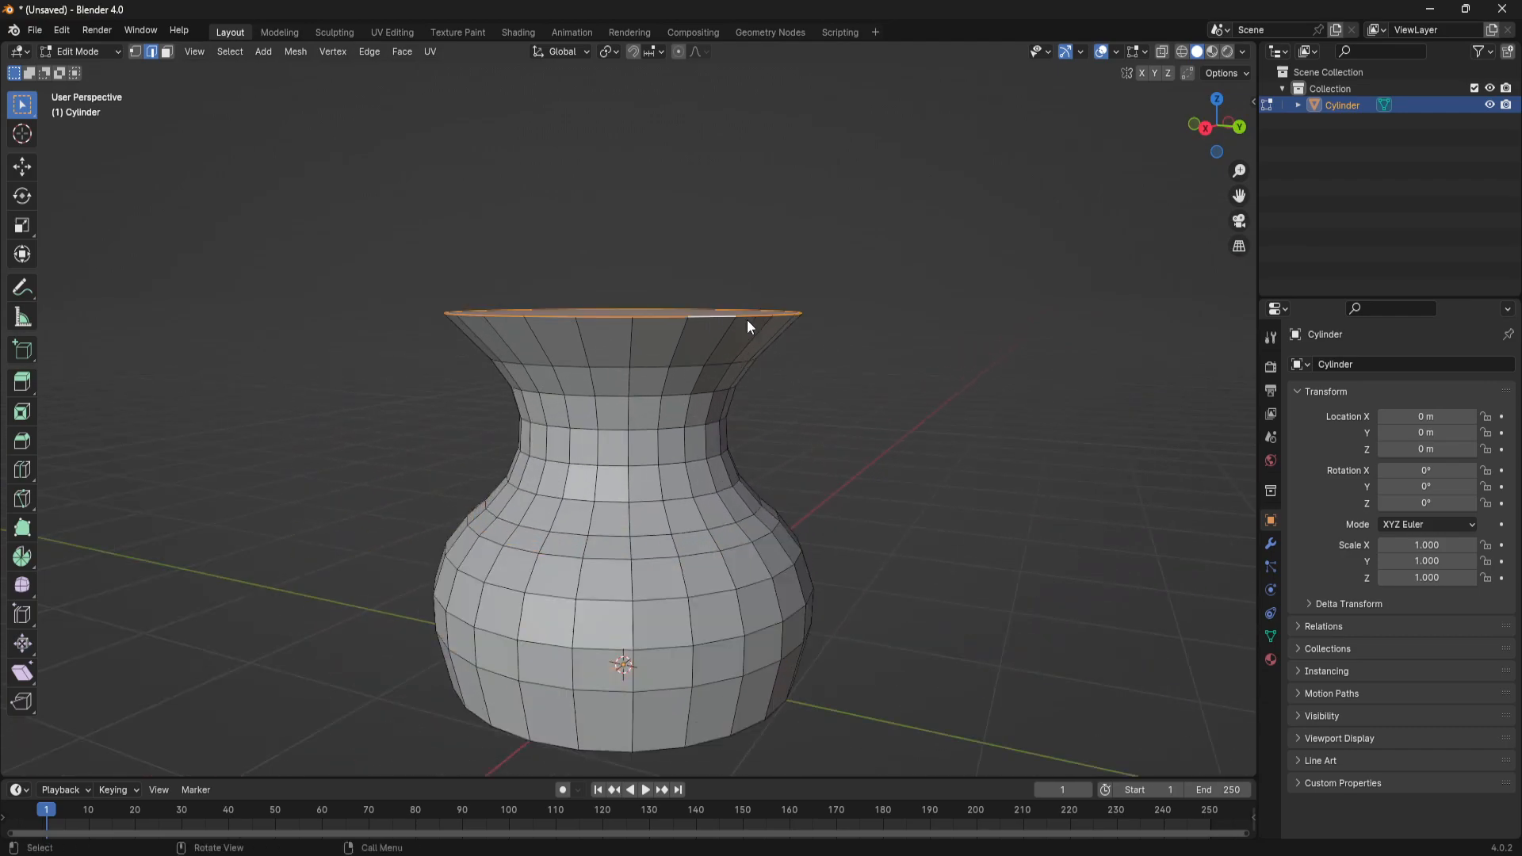
{"action": "key", "text": "s"}
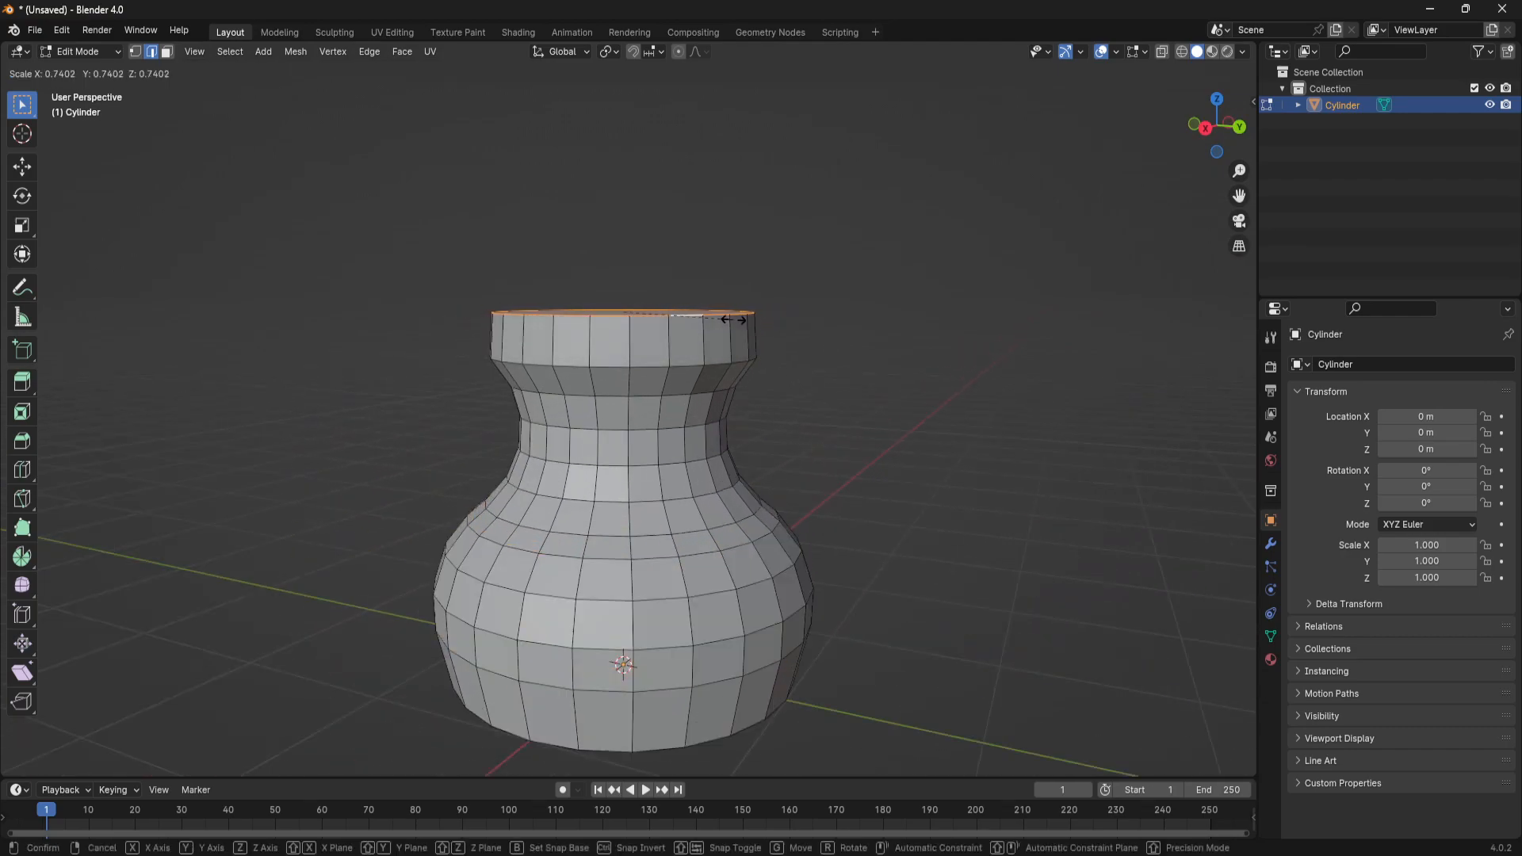
{"action": "left_click", "coordinate": [737, 329]}
{"action": "scroll", "coordinate": [816, 397], "scroll_direction": "down", "scroll_amount": 3}
{"action": "middle_click_drag", "start_coordinate": [816, 397], "coordinate": [810, 343]}
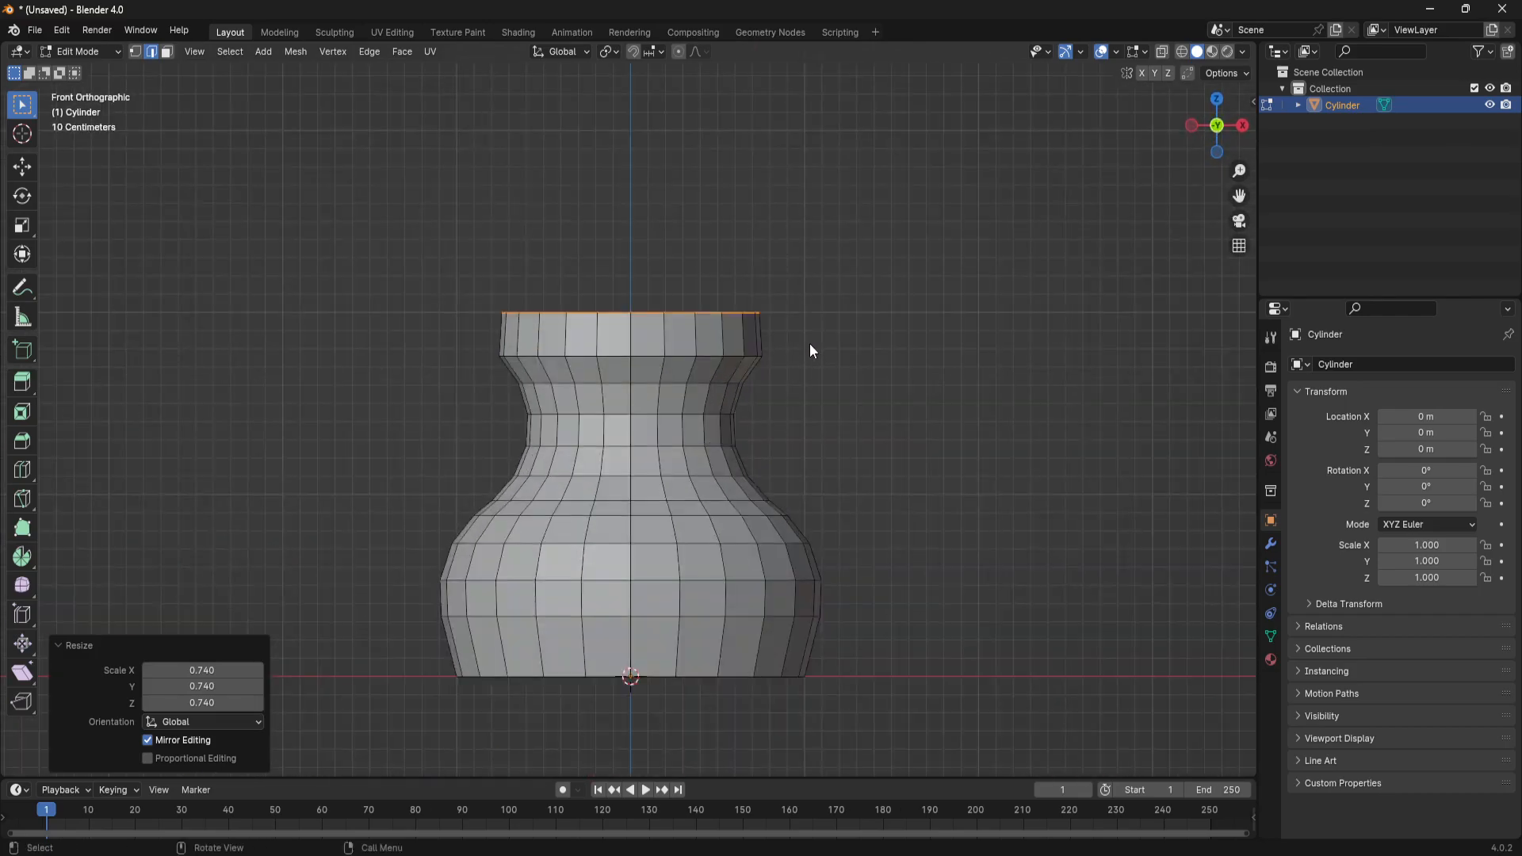
{"action": "key", "text": "s"}
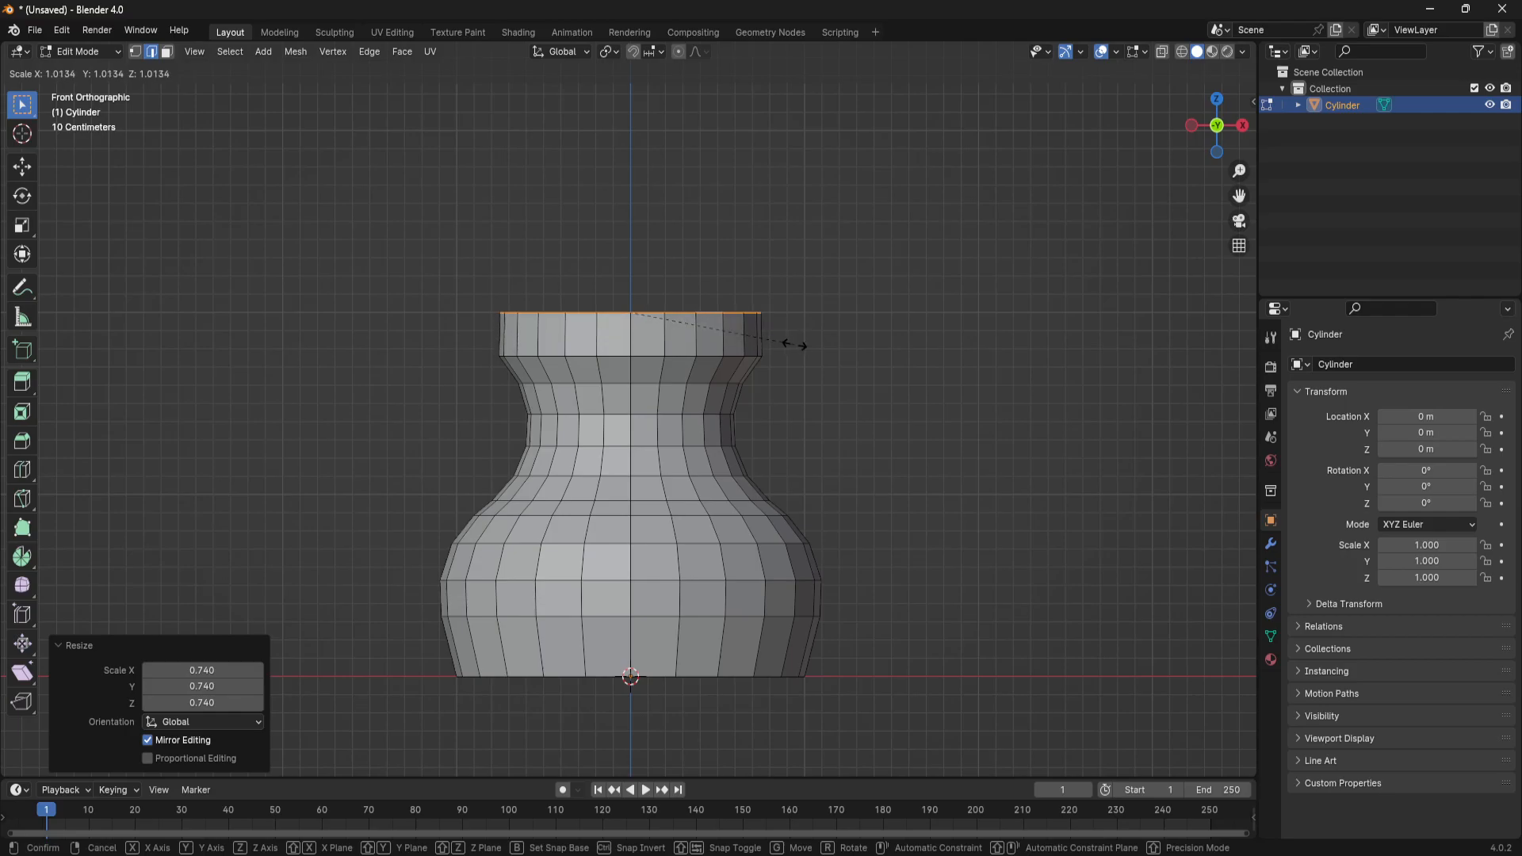
{"action": "left_click", "coordinate": [793, 345]}
Delete the top cap face to open the vase
{"action": "middle_click_drag", "start_coordinate": [883, 418], "coordinate": [866, 379]}
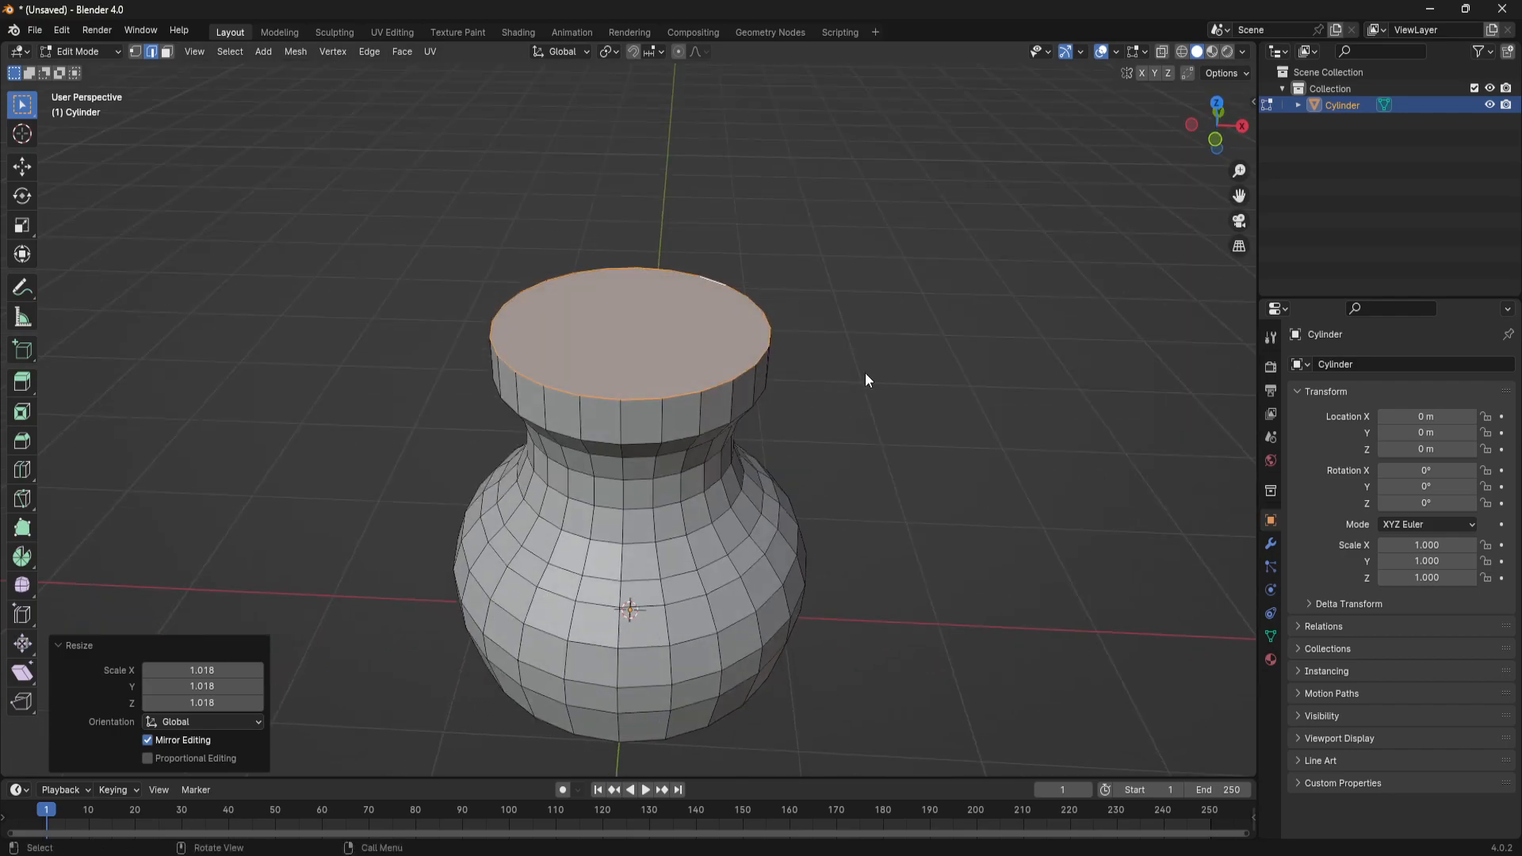
{"action": "key", "text": "x"}
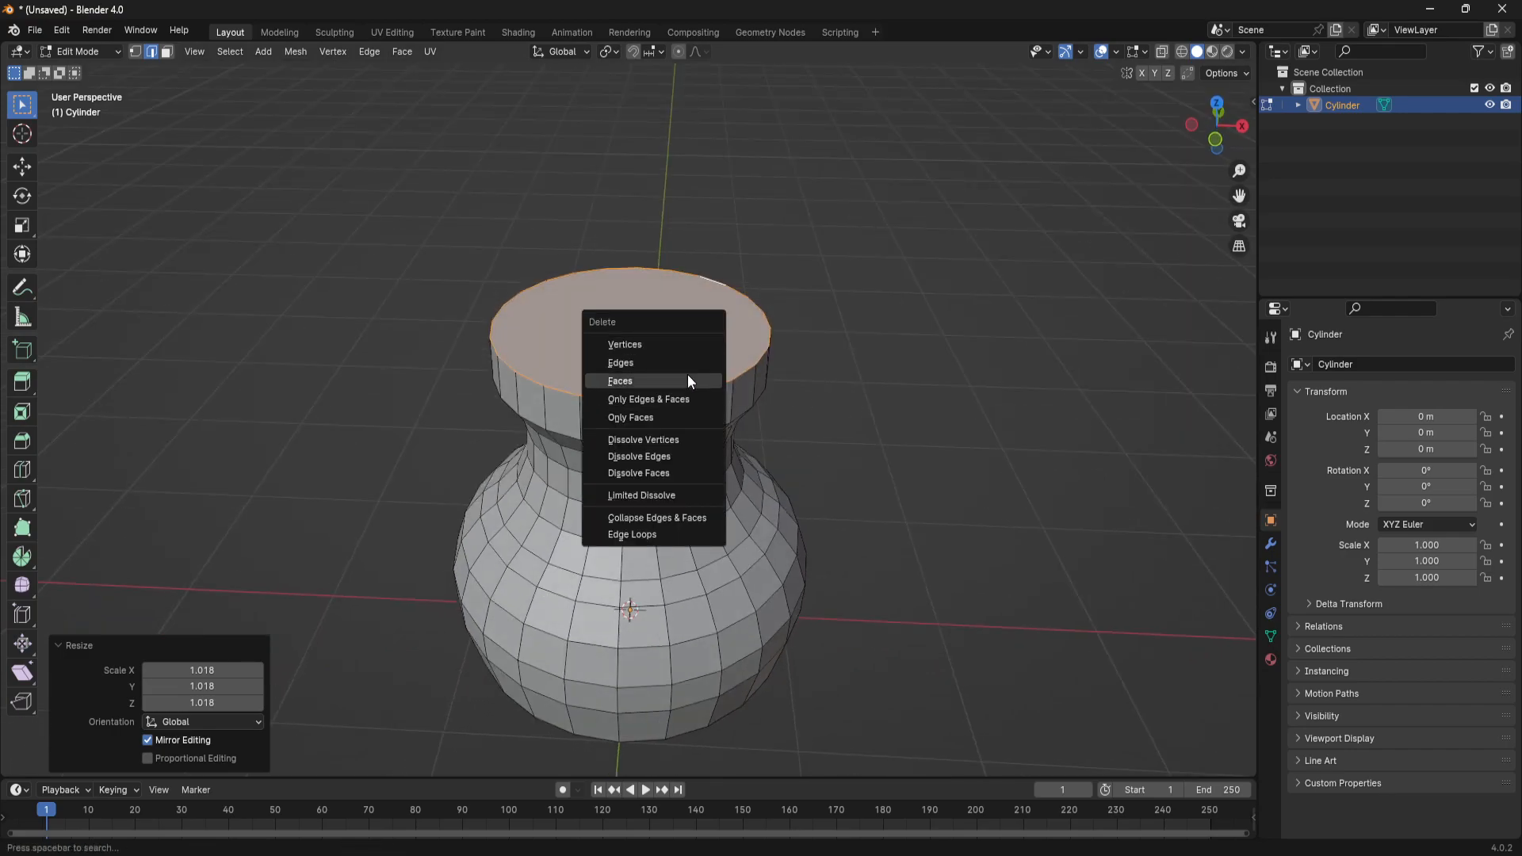
{"action": "left_click", "coordinate": [687, 374]}
Bevel the bottom edge loop of the vase about 0.15 m wide with 2 segments
{"action": "middle_click_drag", "start_coordinate": [893, 431], "coordinate": [791, 374]}
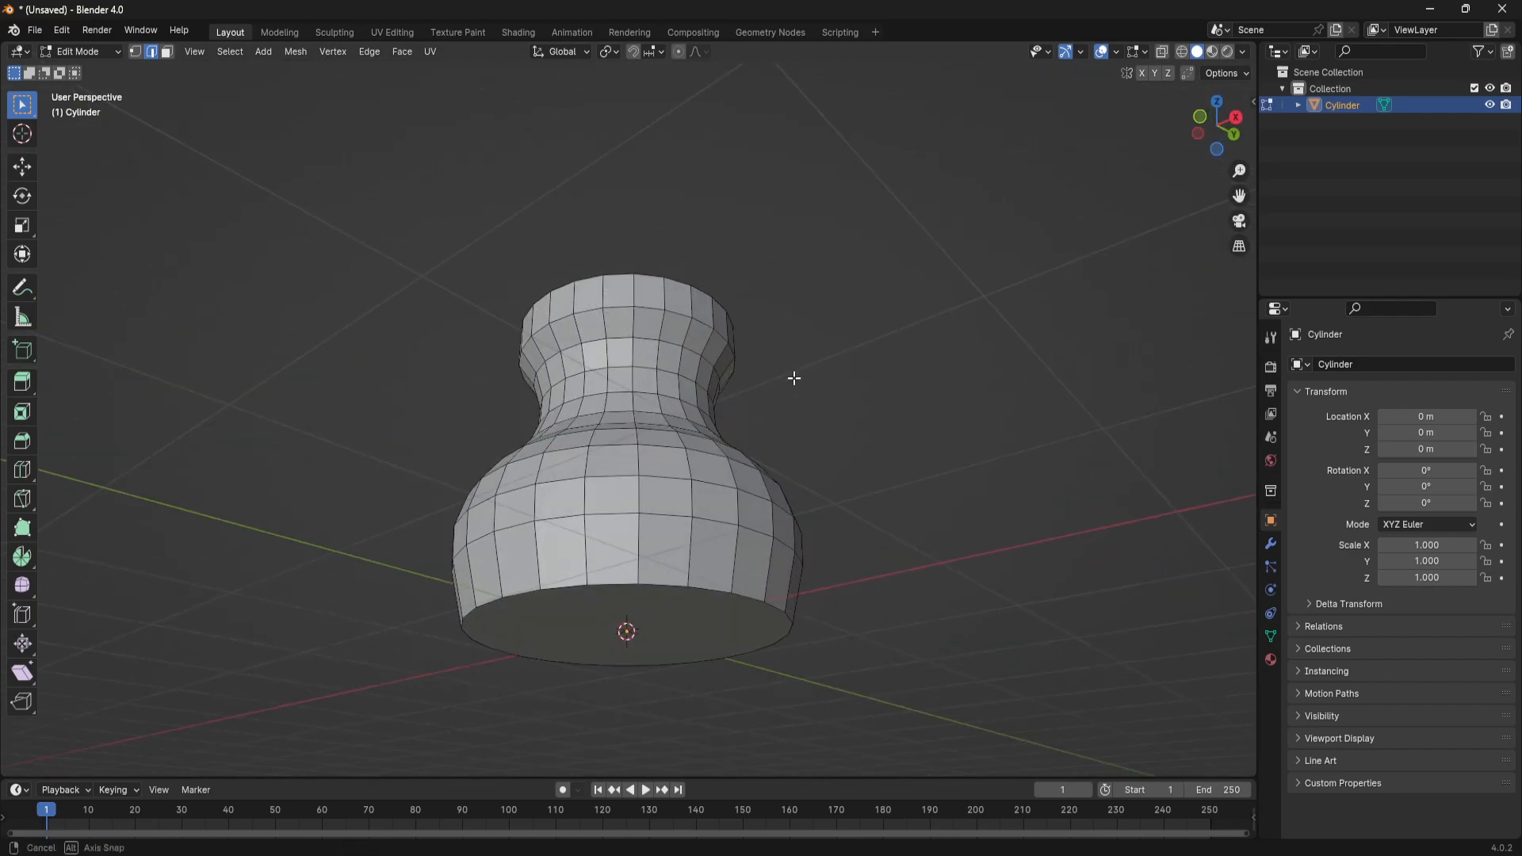
{"action": "left_click", "coordinate": [670, 587], "text": "alt"}
{"action": "key", "text": "ctrl+b"}
{"action": "left_click", "coordinate": [693, 574]}
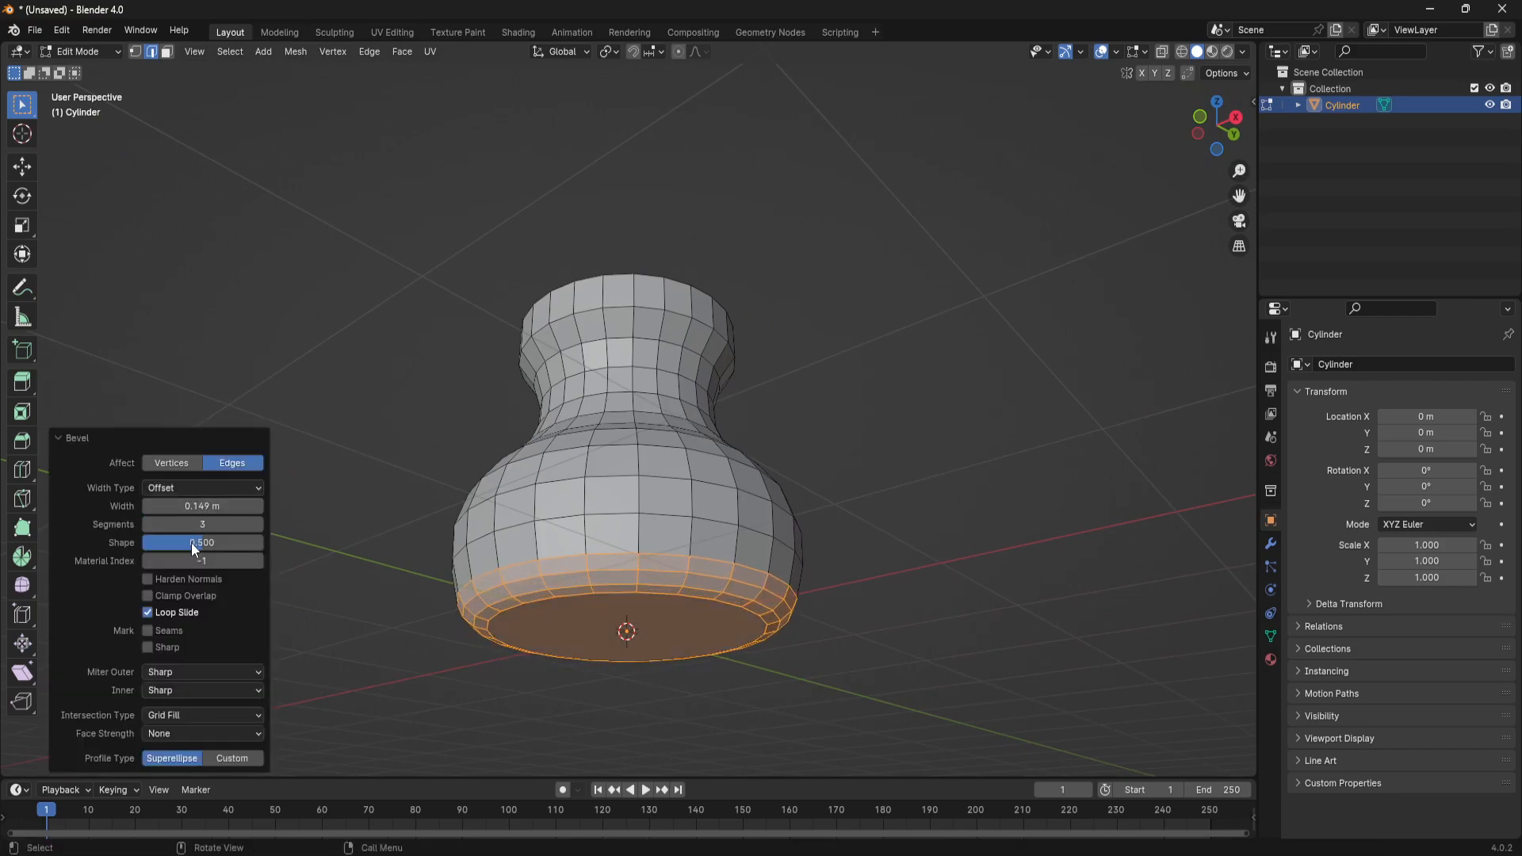
{"action": "left_click", "coordinate": [147, 525]}
{"action": "middle_click_drag", "start_coordinate": [961, 567], "coordinate": [896, 618]}
{"action": "left_click", "coordinate": [973, 586]}
Examine the vase's profile, base and open rim from several angles
{"action": "scroll", "coordinate": [880, 607], "scroll_direction": "down", "scroll_amount": 3}
{"action": "middle_click_drag", "start_coordinate": [864, 591], "coordinate": [822, 558]}
{"action": "scroll", "coordinate": [822, 555], "scroll_direction": "up", "scroll_amount": 2}
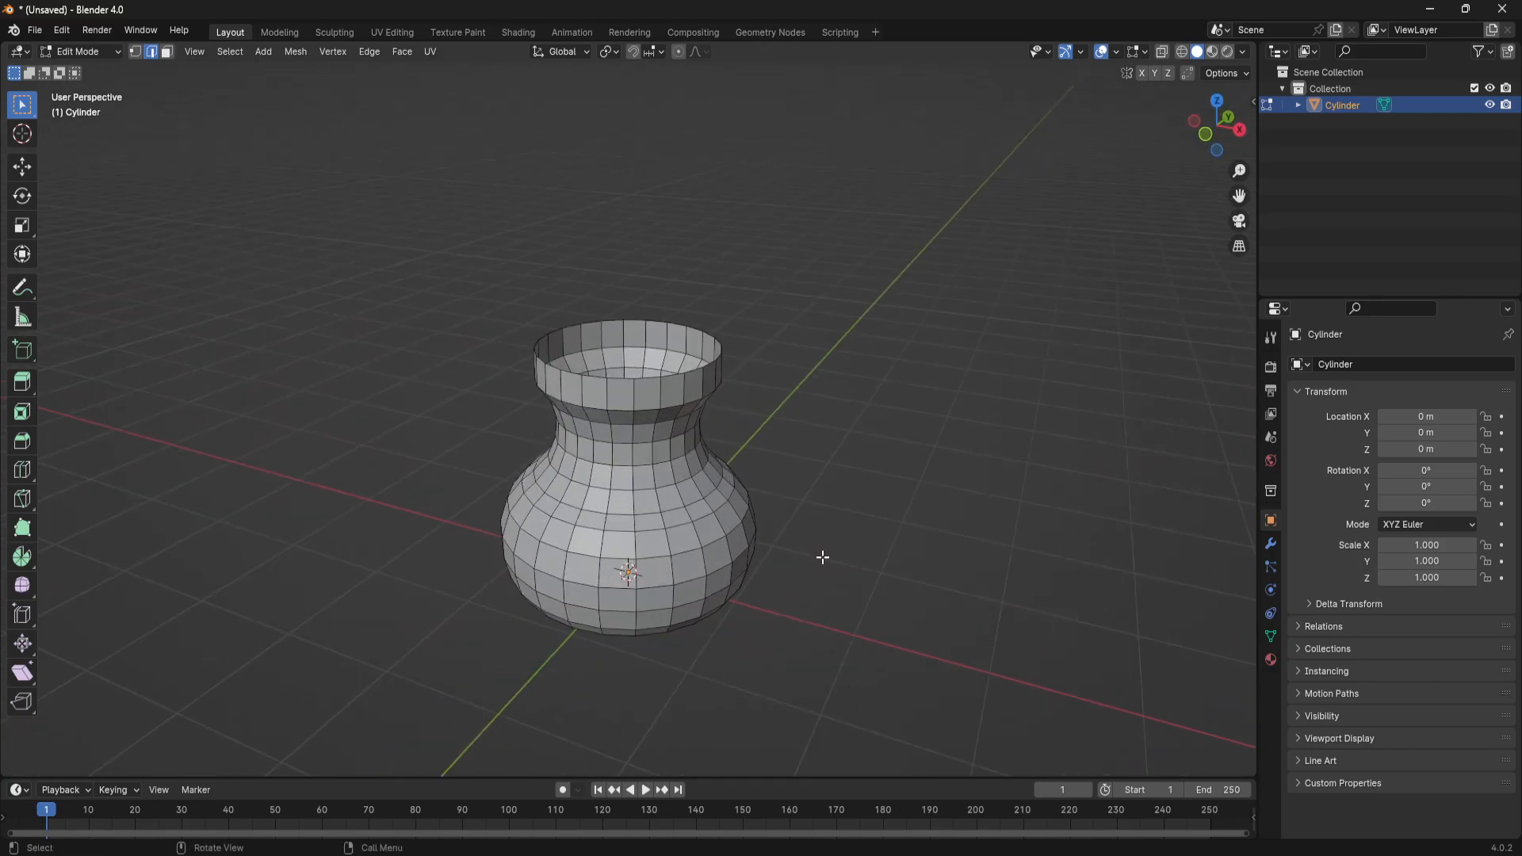
{"action": "middle_click_drag", "start_coordinate": [808, 499], "coordinate": [648, 566]}
{"action": "scroll", "coordinate": [775, 523], "scroll_direction": "up", "scroll_amount": 3}
{"action": "middle_click_drag", "start_coordinate": [668, 484], "coordinate": [744, 411]}
{"action": "scroll", "coordinate": [701, 524], "scroll_direction": "down", "scroll_amount": 3}
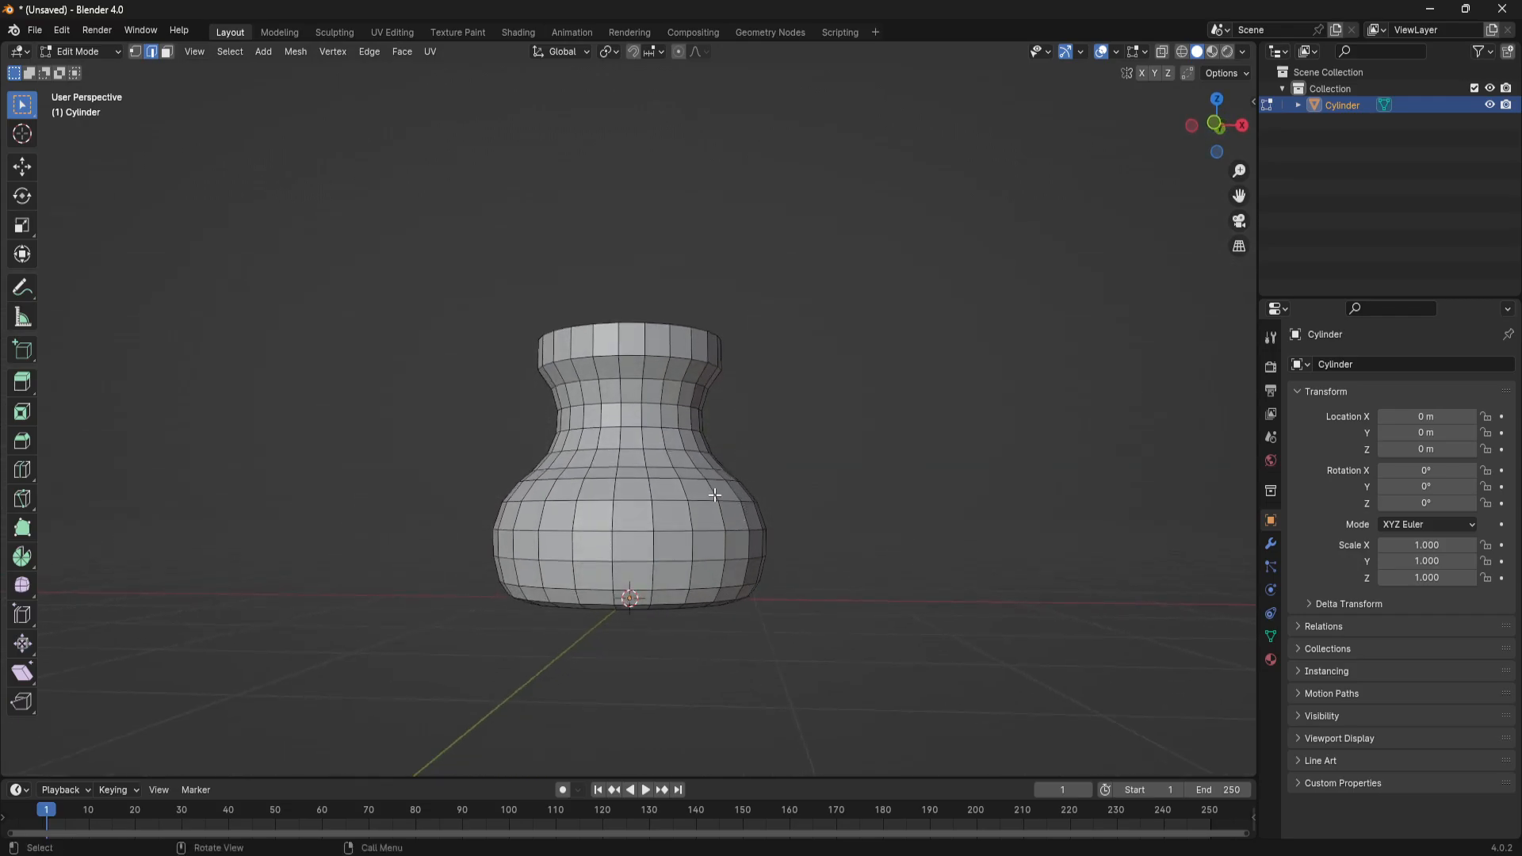
{"action": "scroll", "coordinate": [716, 495], "scroll_direction": "up", "scroll_amount": 2}
{"action": "middle_click_drag", "start_coordinate": [711, 459], "coordinate": [676, 483]}
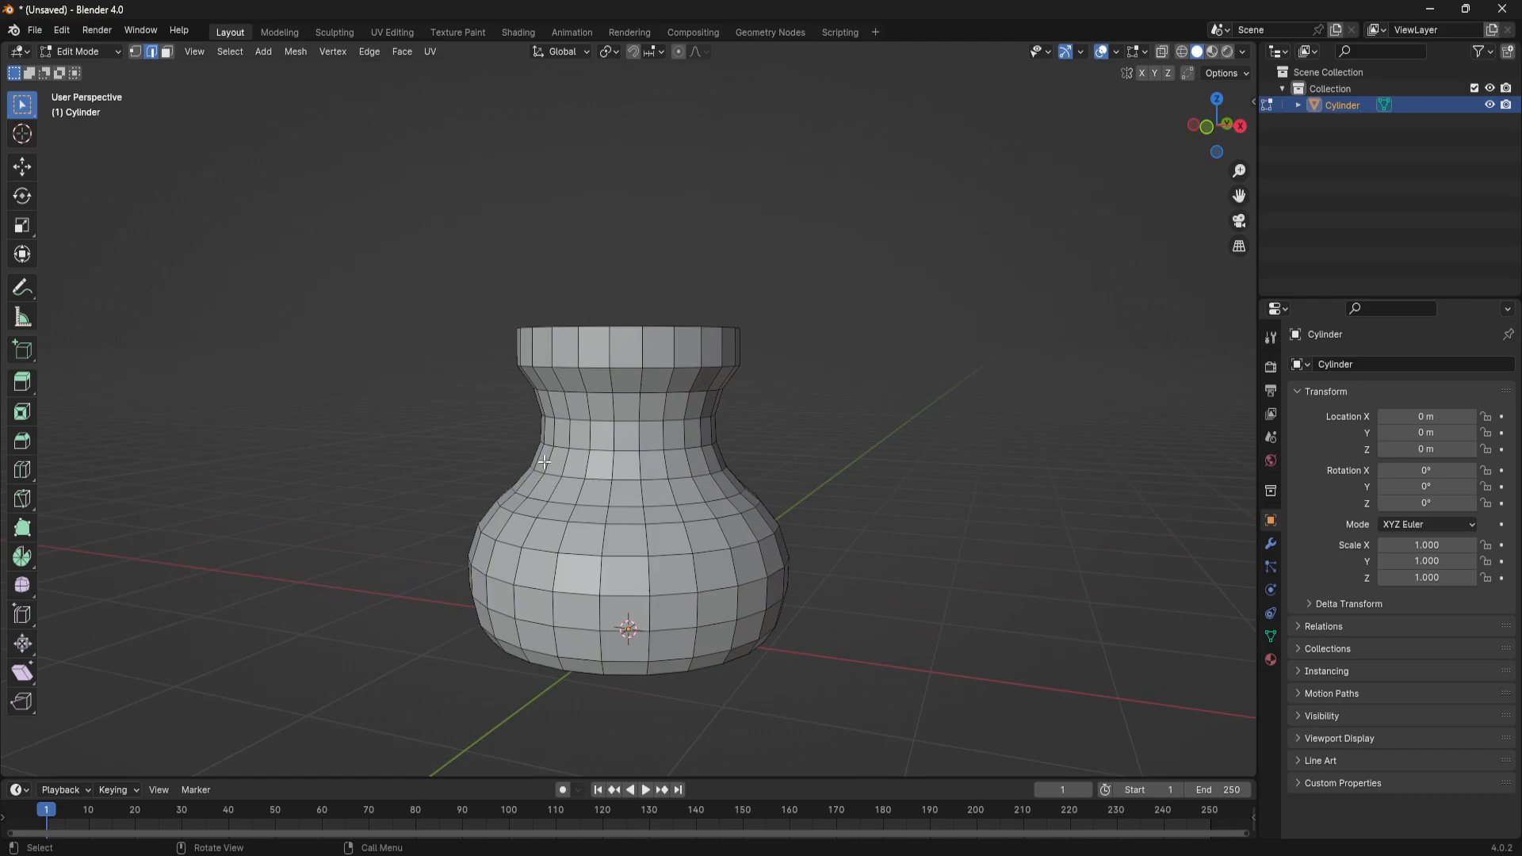
{"action": "mouse_move", "coordinate": [624, 494]}
{"action": "middle_mouse_down"}
{"action": "mouse_move", "coordinate": [621, 596]}
{"action": "mouse_move", "coordinate": [669, 615]}
{"action": "mouse_move", "coordinate": [690, 580]}
{"action": "mouse_move", "coordinate": [650, 453]}
{"action": "mouse_move", "coordinate": [1006, 269]}
{"action": "middle_mouse_up"}
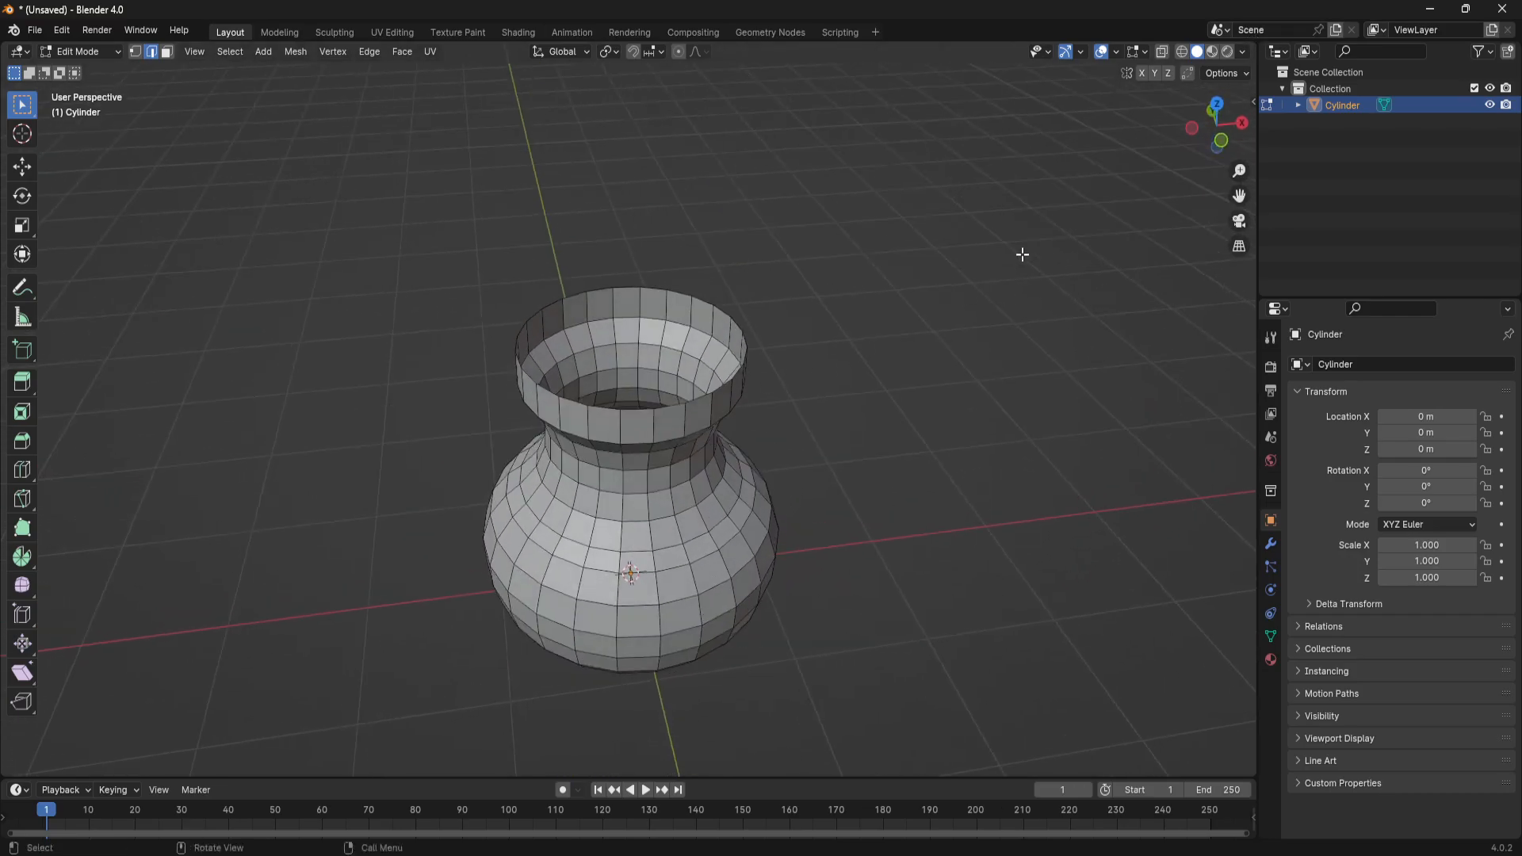
Enable Backface Culling in the viewport shading options and view the inside of the vase
{"action": "left_click", "coordinate": [1245, 52]}
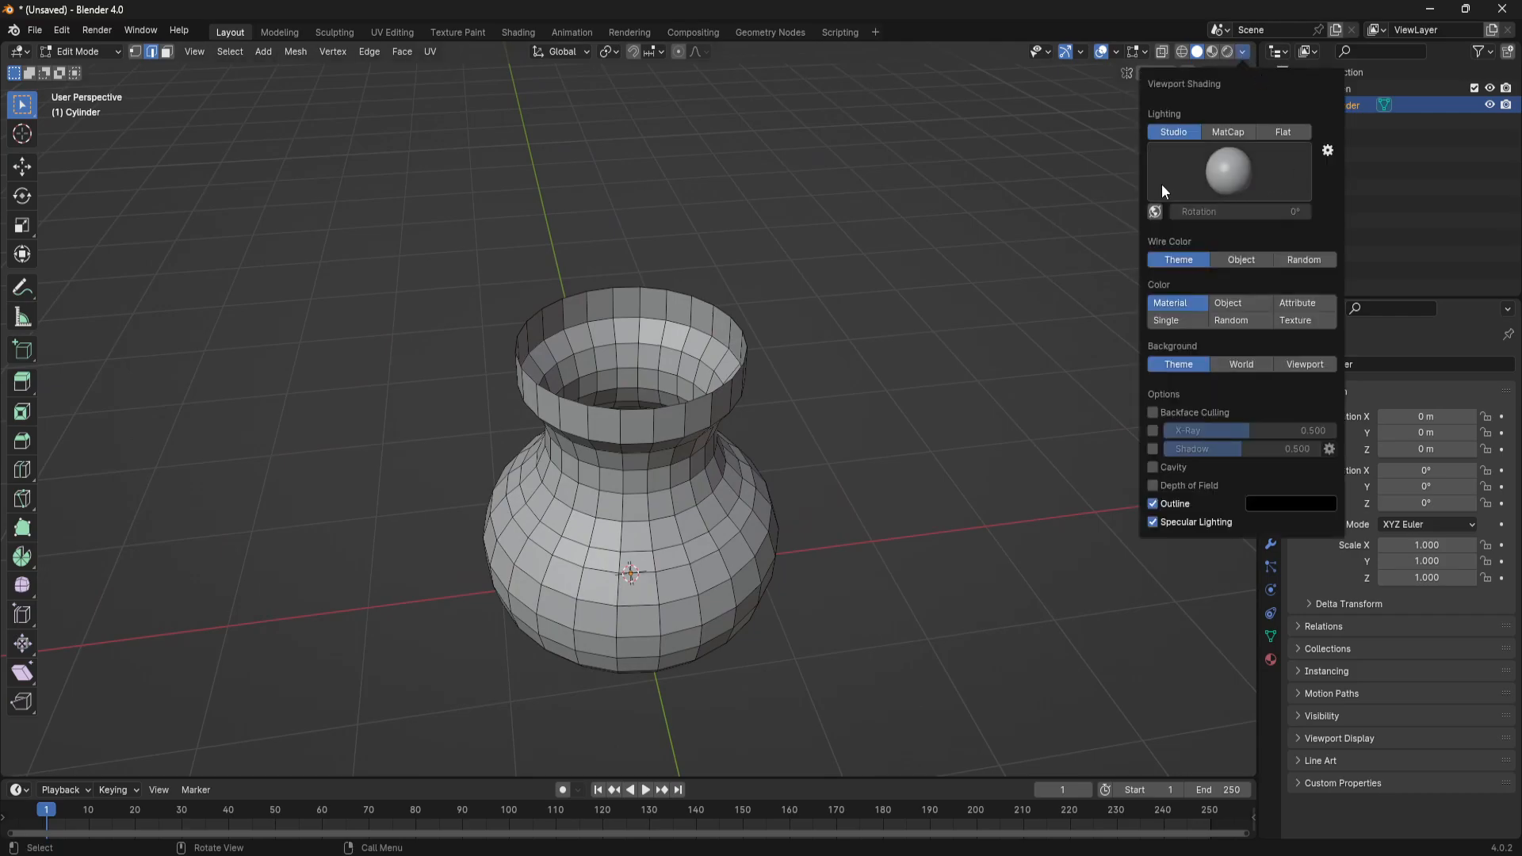
{"action": "left_click", "coordinate": [1153, 414]}
{"action": "mouse_move", "coordinate": [949, 527]}
{"action": "middle_mouse_down"}
{"action": "mouse_move", "coordinate": [1014, 493]}
{"action": "mouse_move", "coordinate": [941, 462]}
{"action": "middle_mouse_up"}
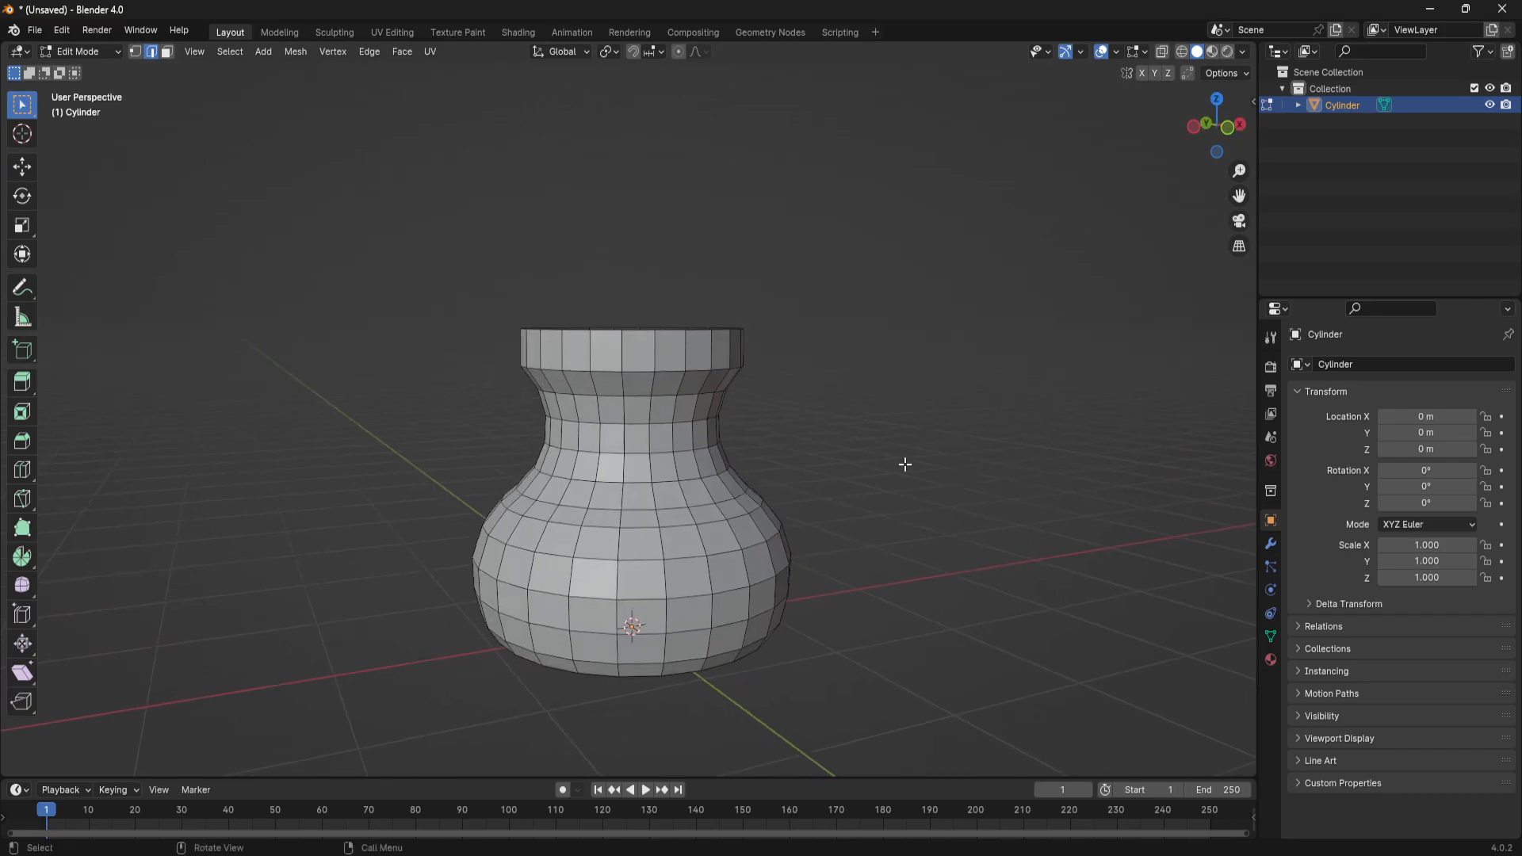
{"action": "middle_click_drag", "start_coordinate": [706, 454], "coordinate": [800, 409]}
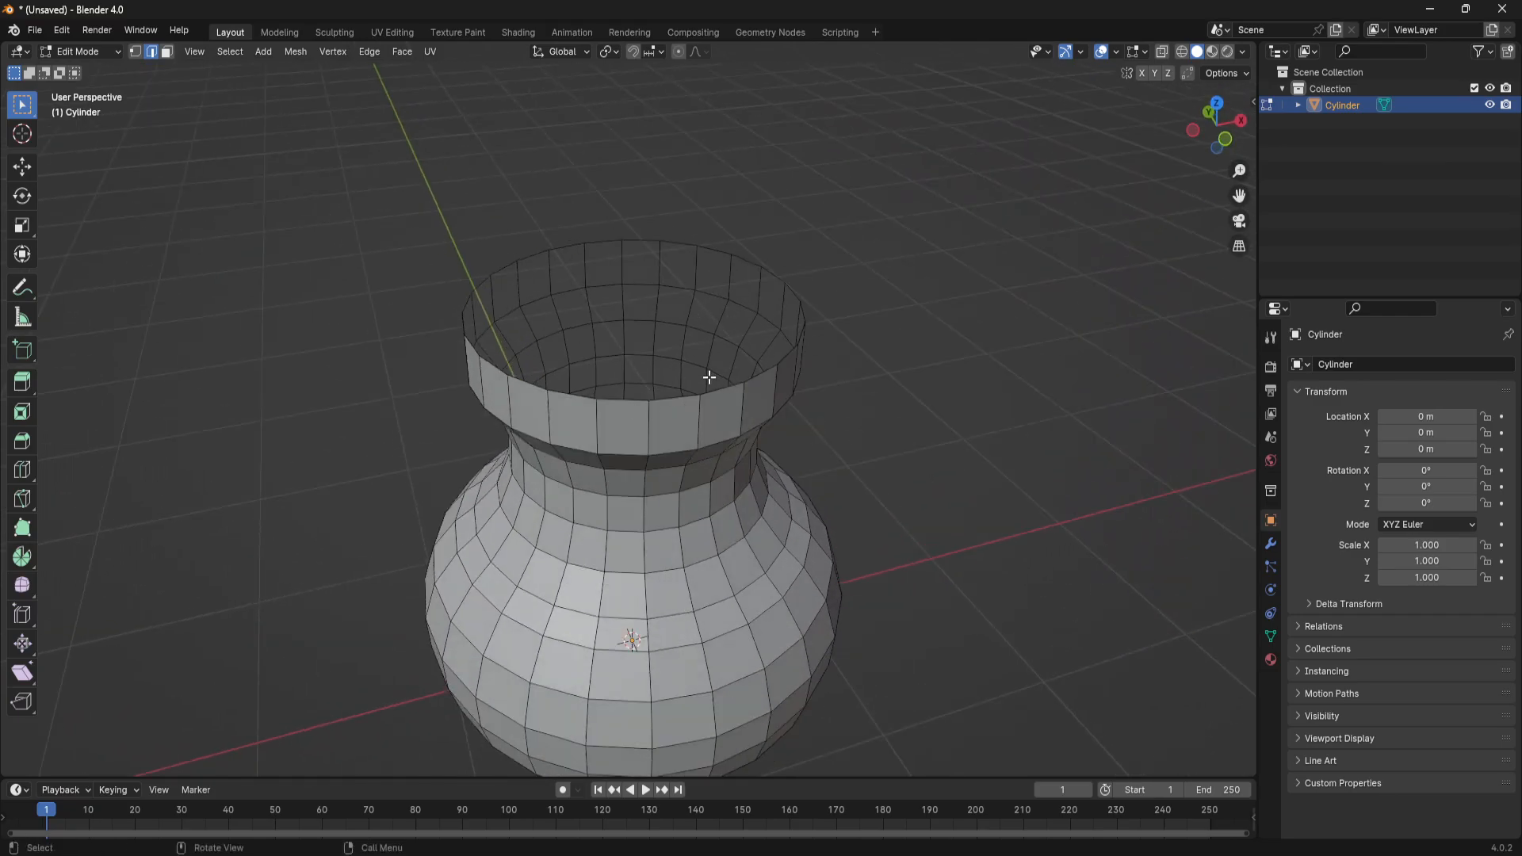
Try to build the vase's wall by extruding the top rim loop inward at about 0.92 scale and extruding it downward, and undo it
{"action": "left_click", "coordinate": [763, 382], "text": "alt"}
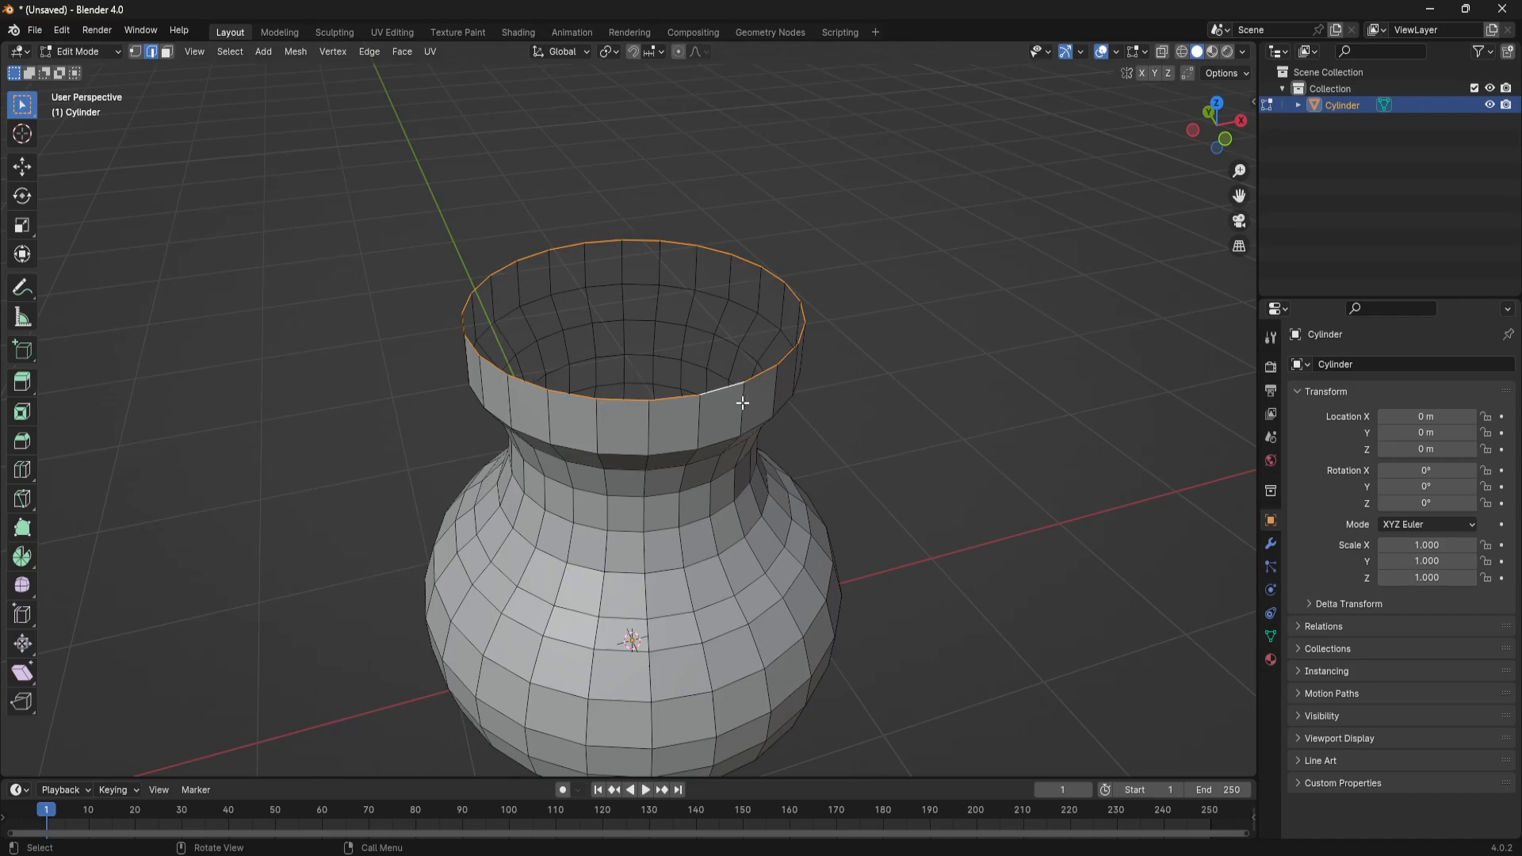
{"action": "key", "text": "g"}
{"action": "key", "text": "s"}
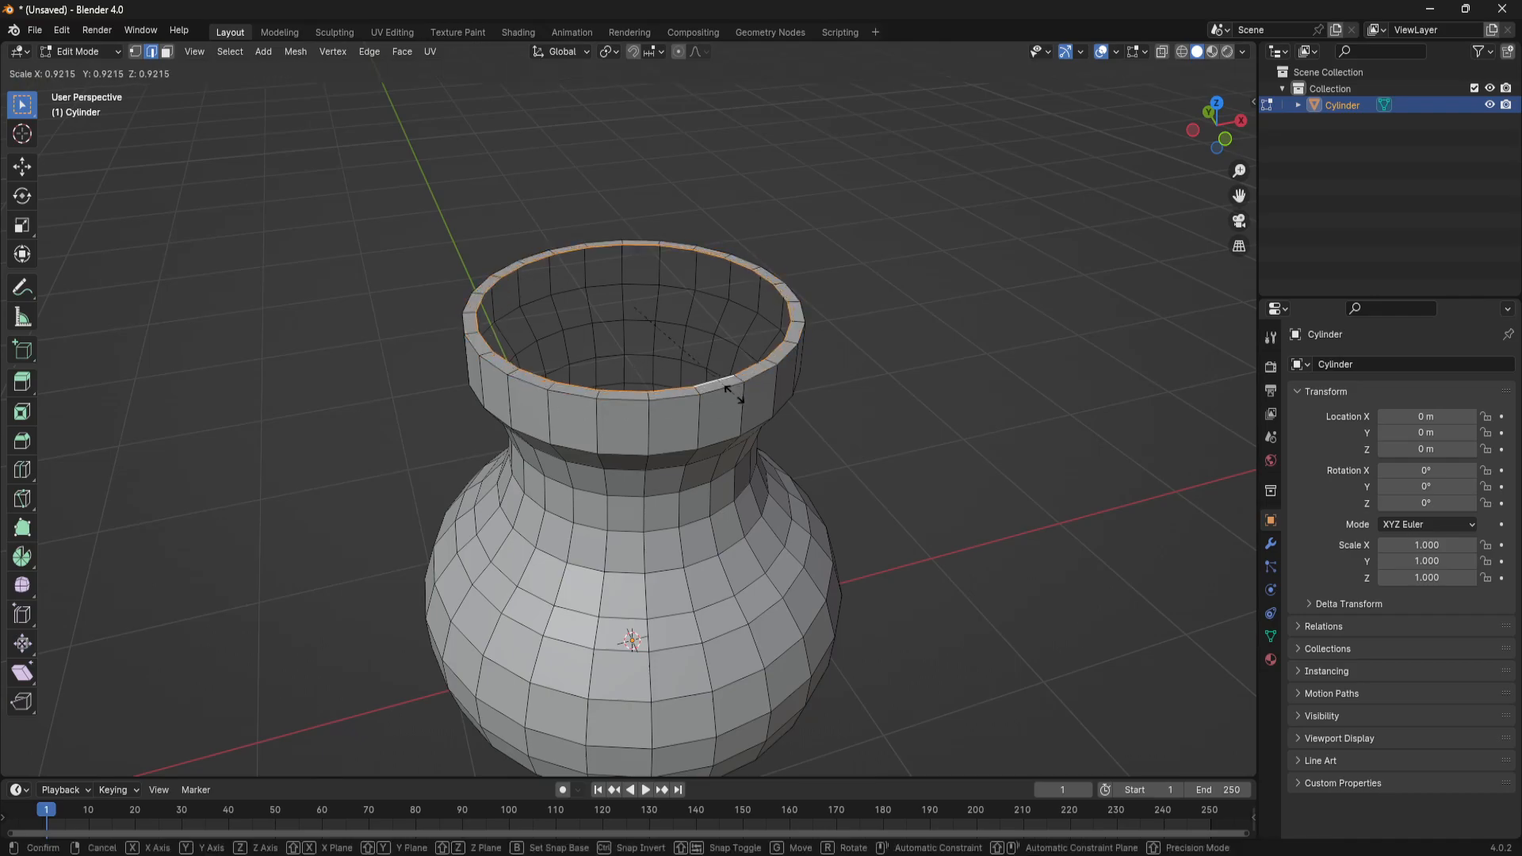
{"action": "left_click", "coordinate": [730, 397]}
{"action": "key", "text": "e"}
{"action": "left_click", "coordinate": [744, 424]}
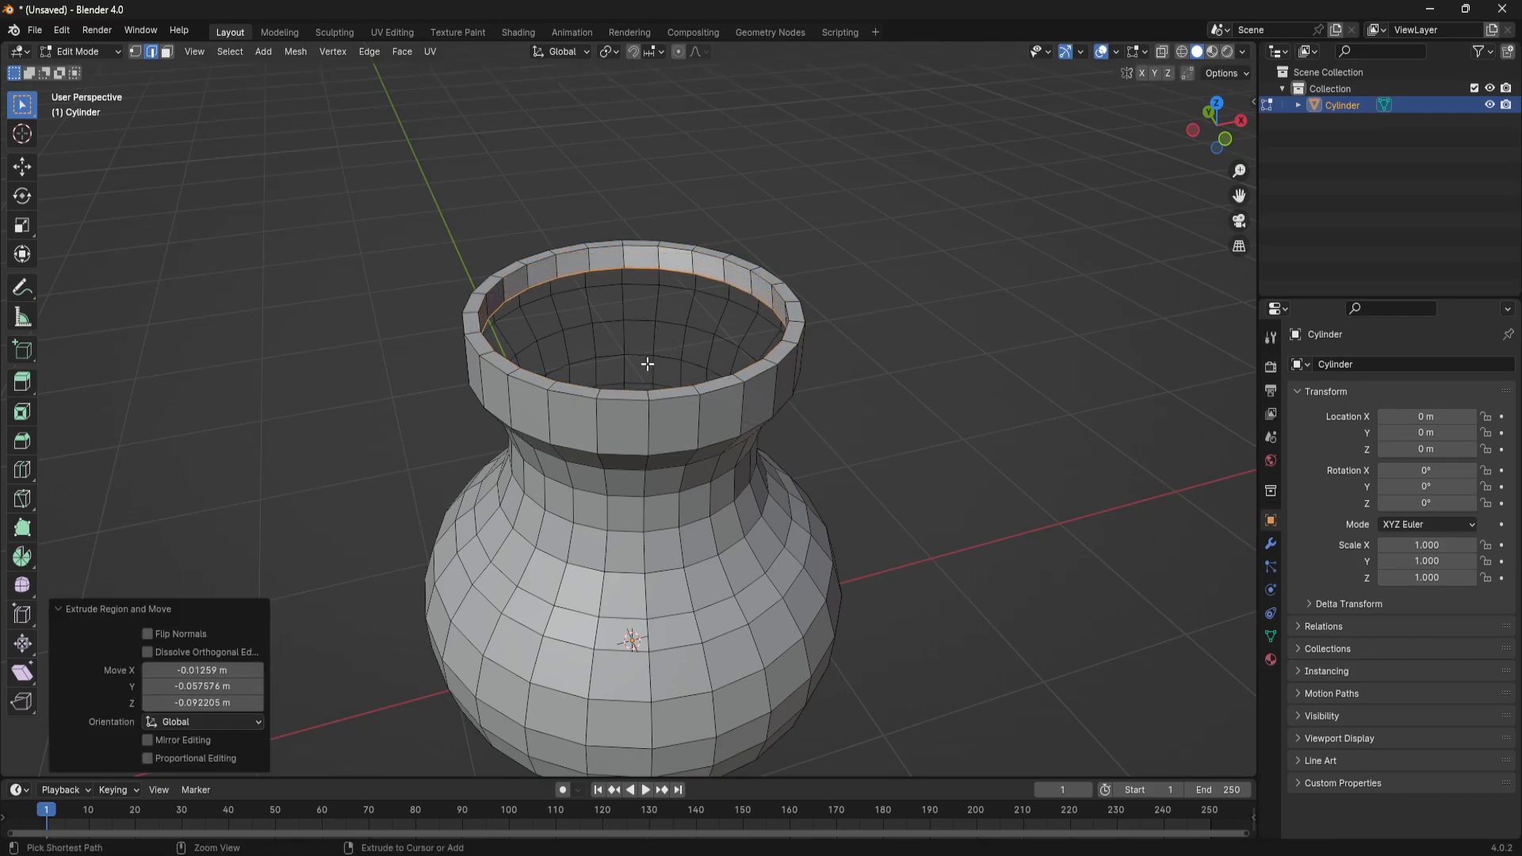
{"action": "key", "text": "ctrl+z"}
{"action": "key", "text": "ctrl+z"}
{"action": "scroll", "coordinate": [908, 396], "scroll_direction": "down", "scroll_amount": 3}
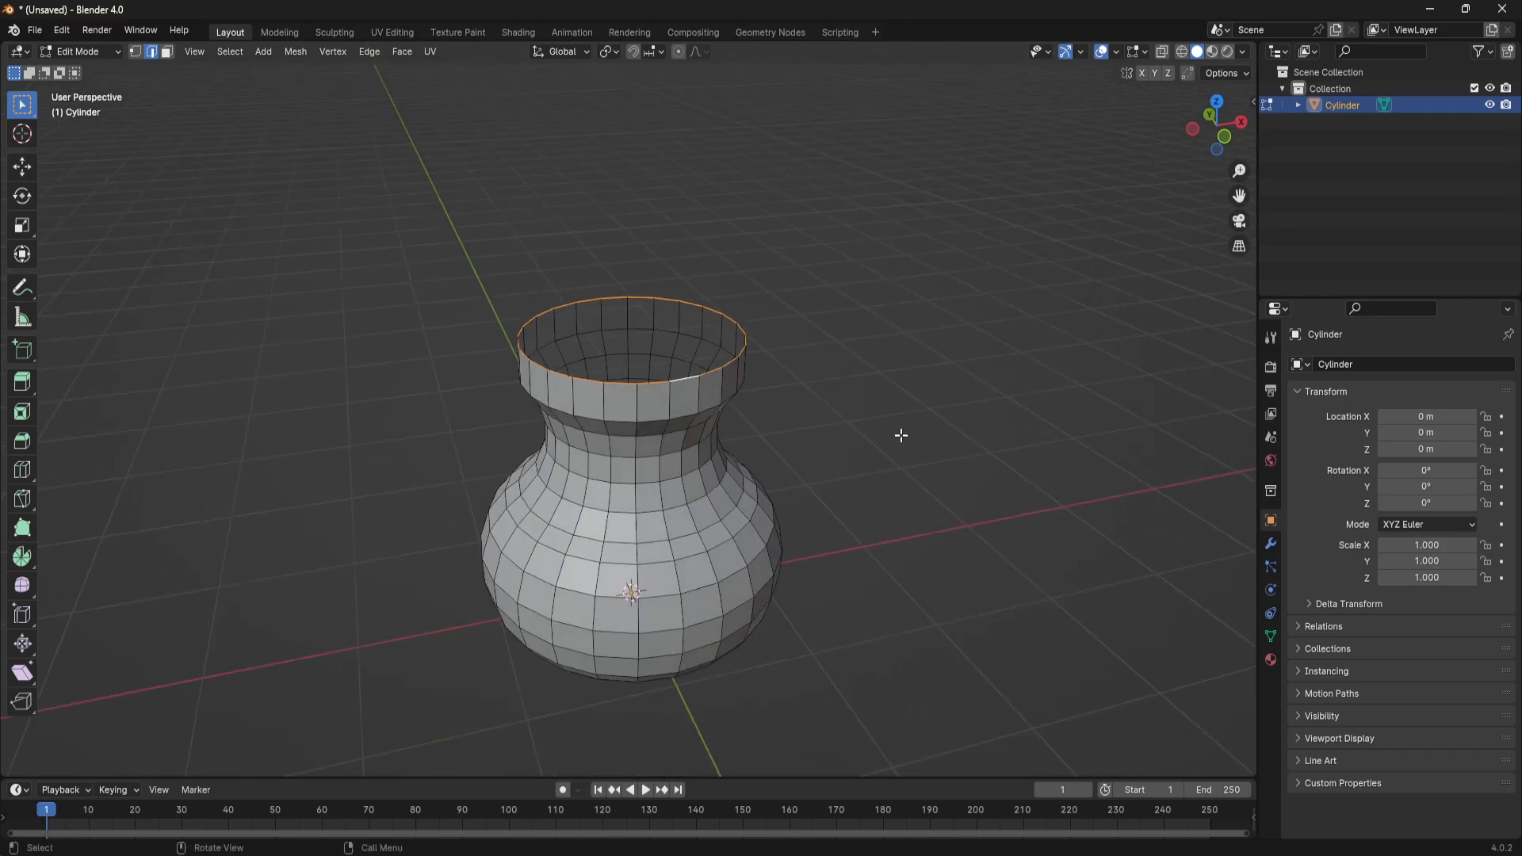
{"action": "left_click", "coordinate": [901, 435]}
Return to Object Mode and add a Solidify modifier to the vase
{"action": "scroll", "coordinate": [843, 432], "scroll_direction": "up", "scroll_amount": 3}
{"action": "middle_click_drag", "start_coordinate": [859, 486], "coordinate": [882, 420]}
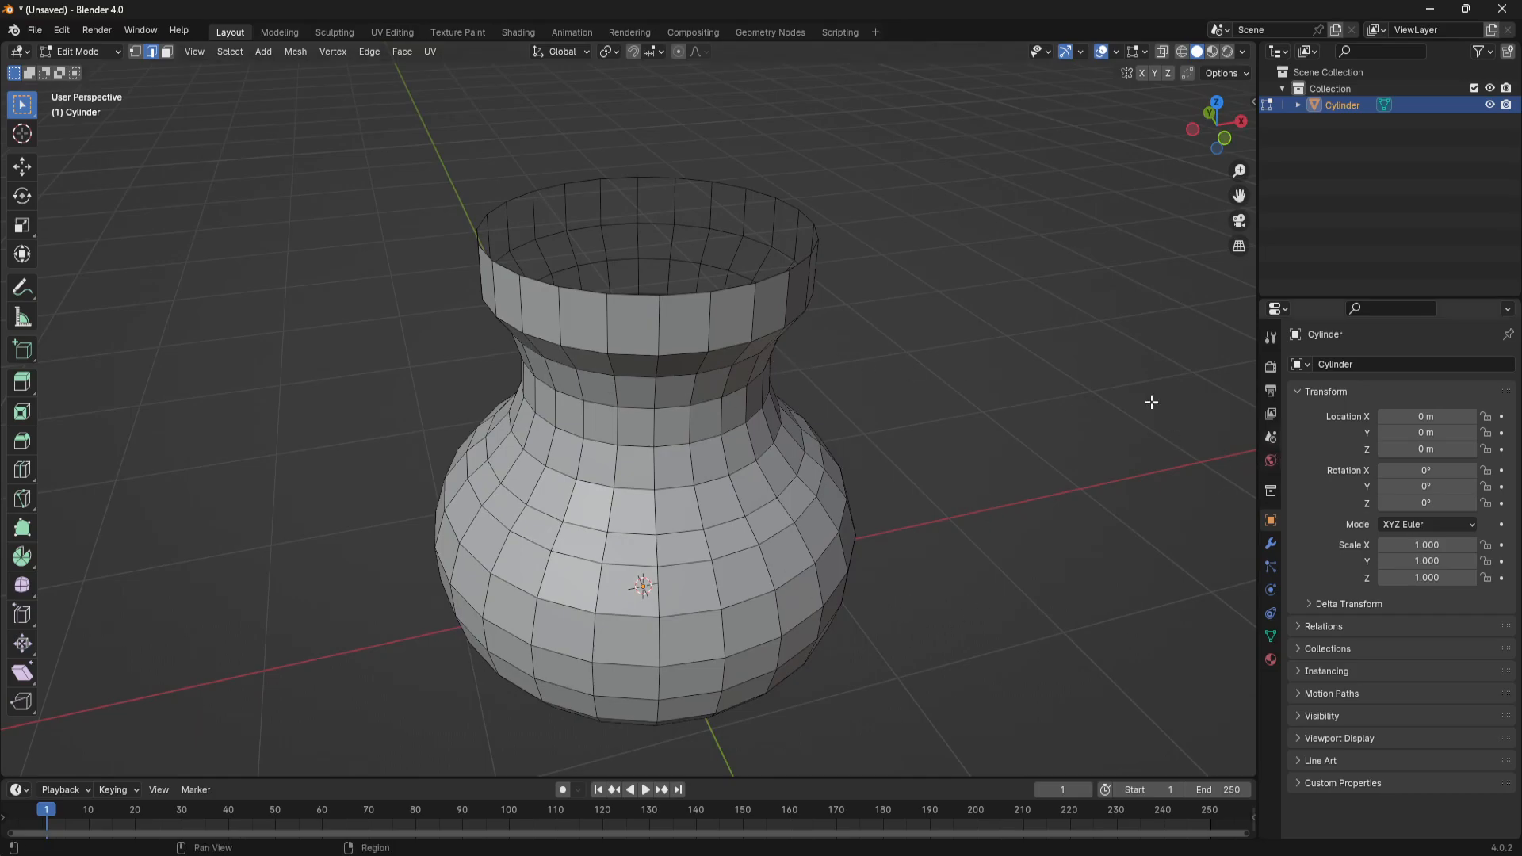
{"action": "key", "text": "Tab"}
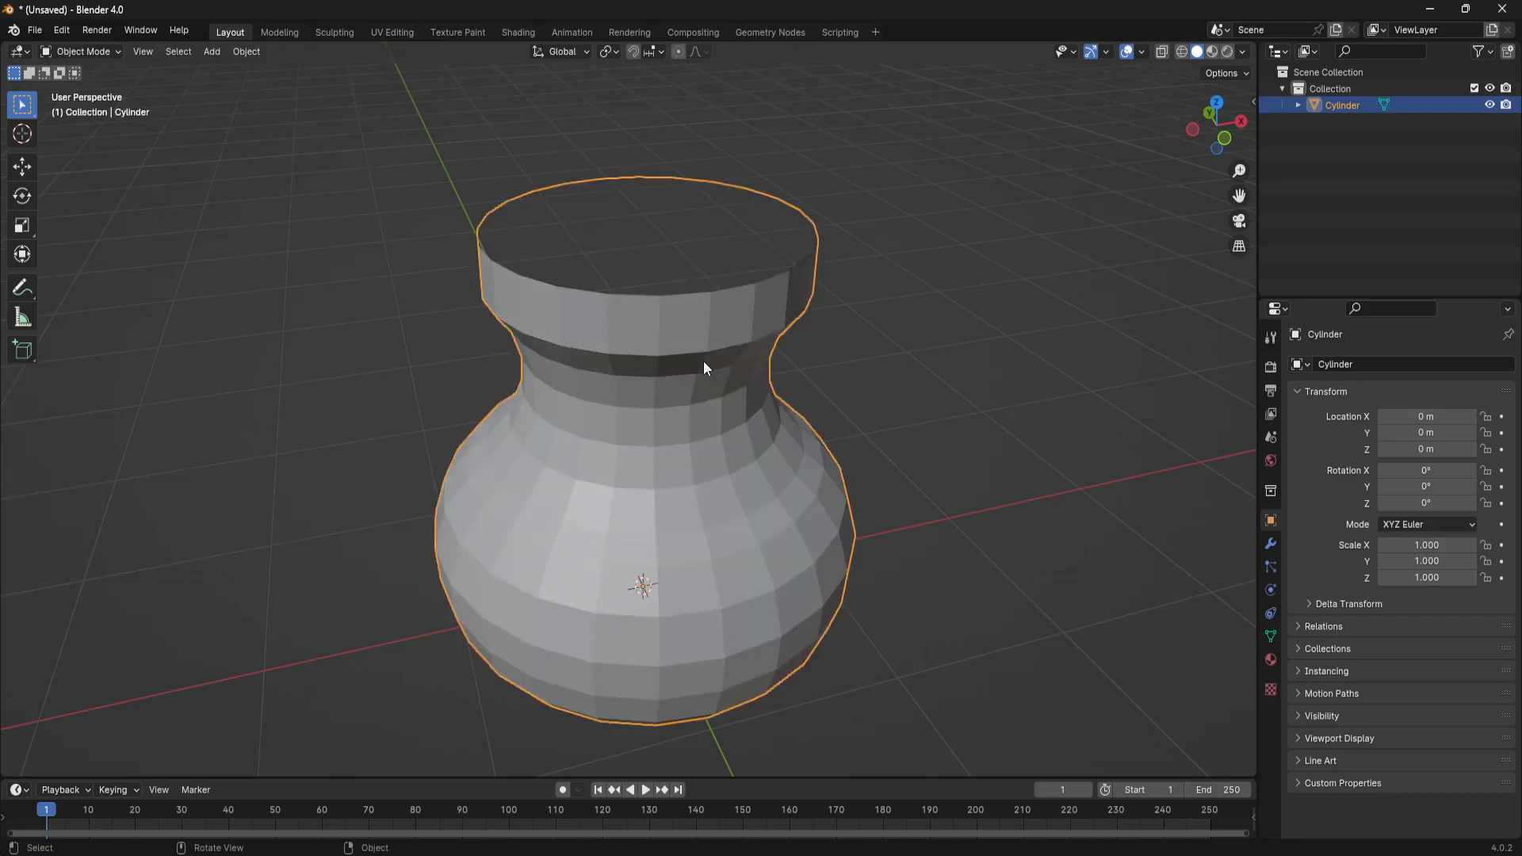
{"action": "left_click", "coordinate": [1271, 544]}
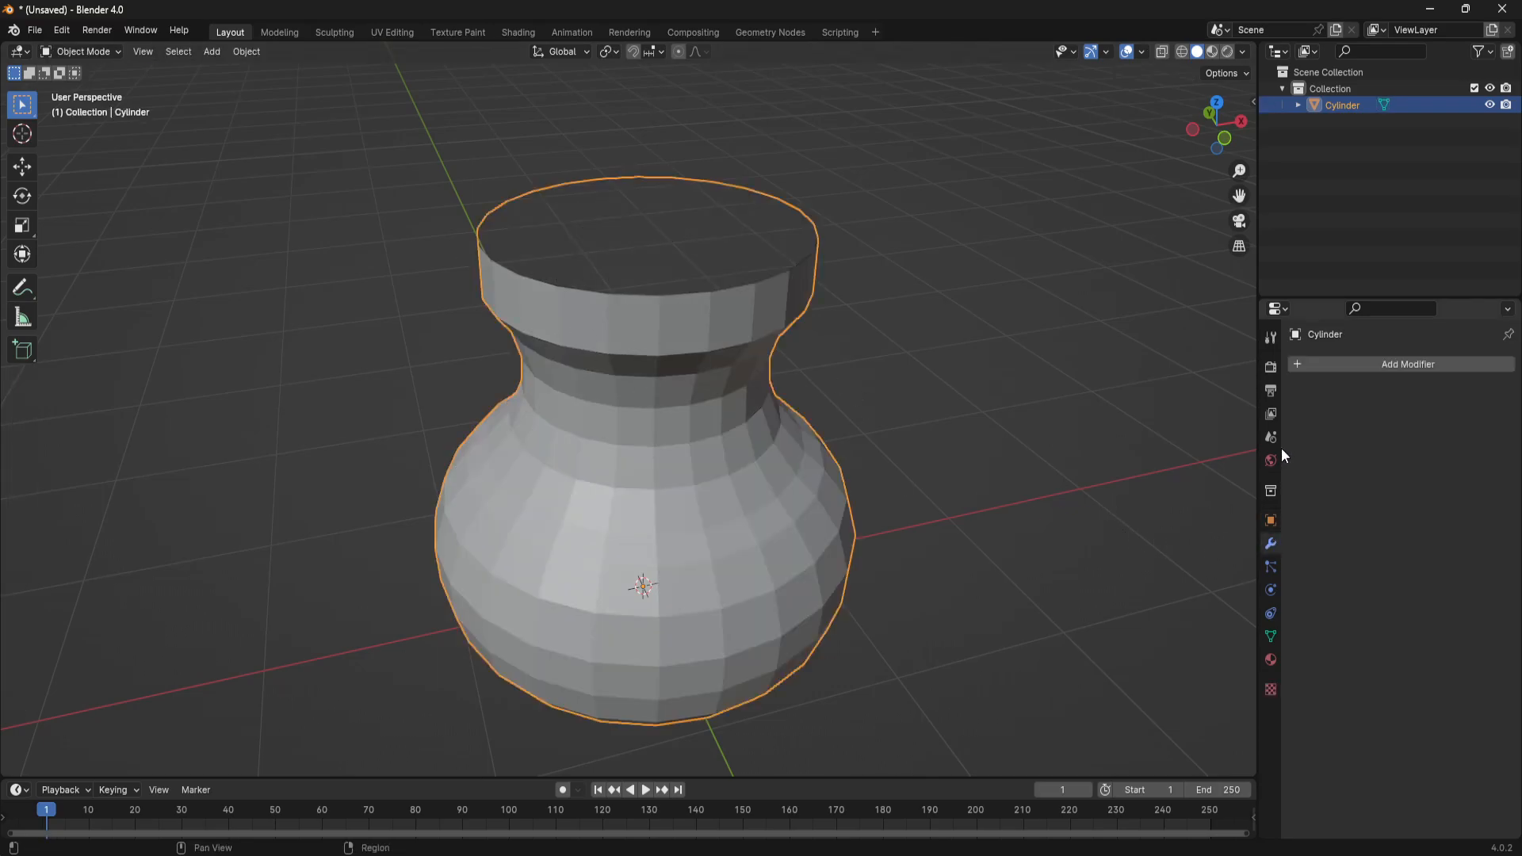
{"action": "left_click", "coordinate": [1359, 365]}
{"action": "mouse_move", "coordinate": [1297, 409]}
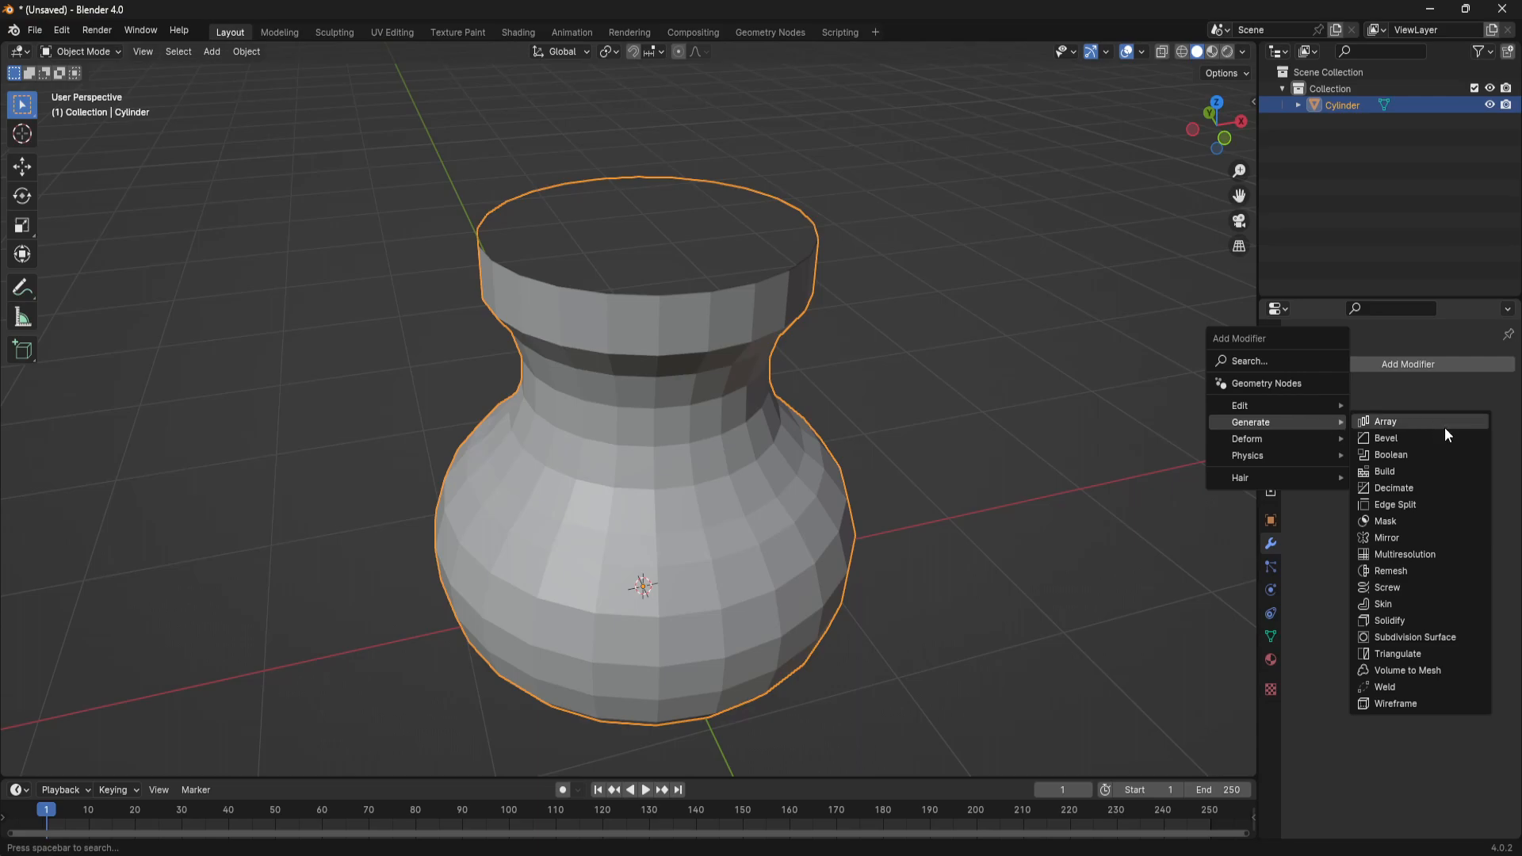
{"action": "left_click", "coordinate": [1396, 620]}
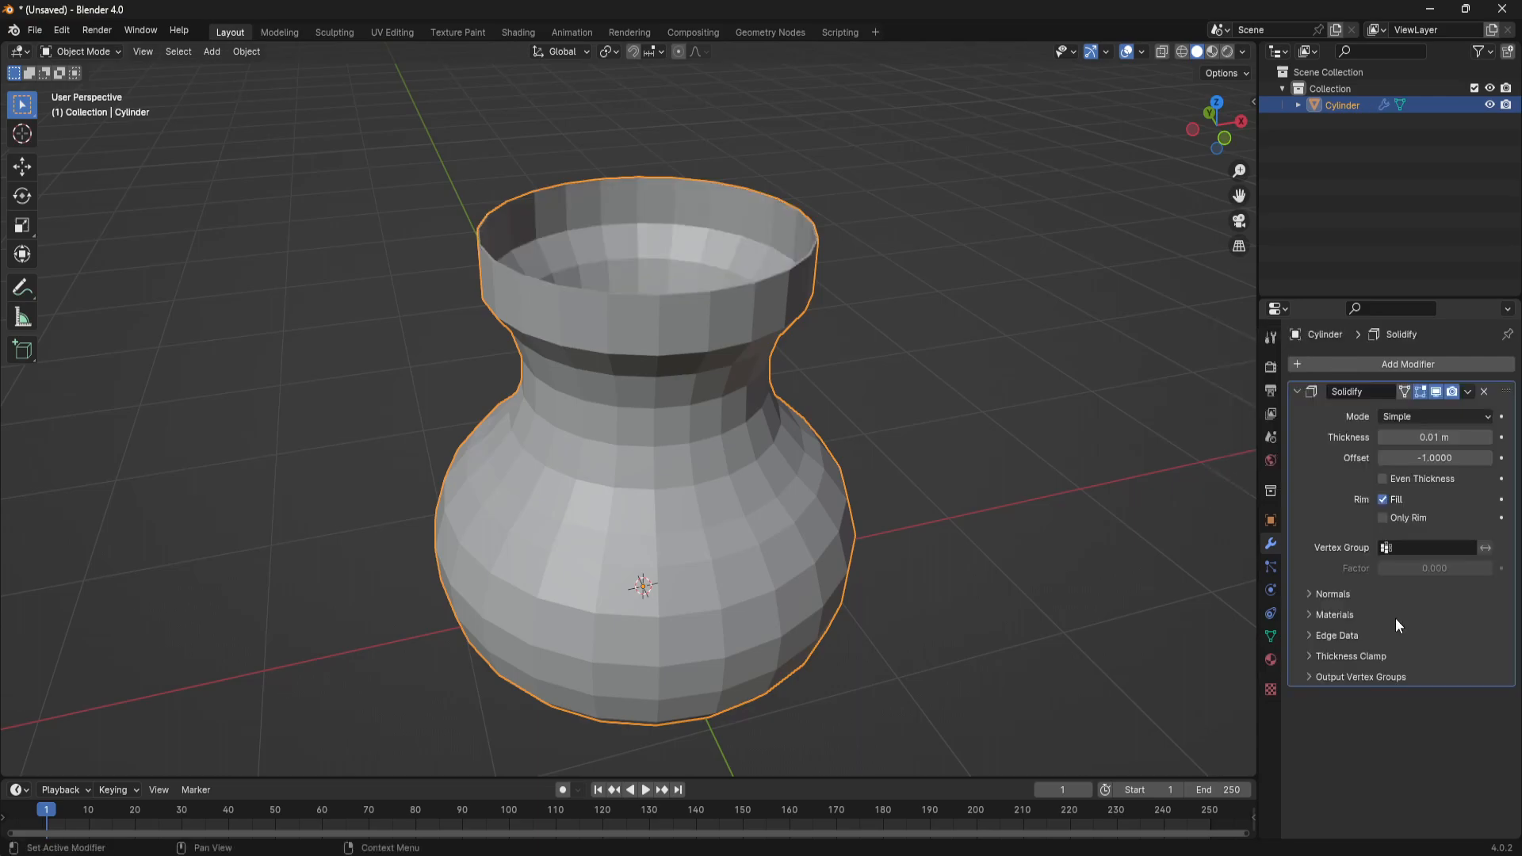
Set the Solidify modifier's offset to 0 and its thickness to about -0.08 m
{"action": "middle_click_drag", "start_coordinate": [890, 328], "coordinate": [686, 406]}
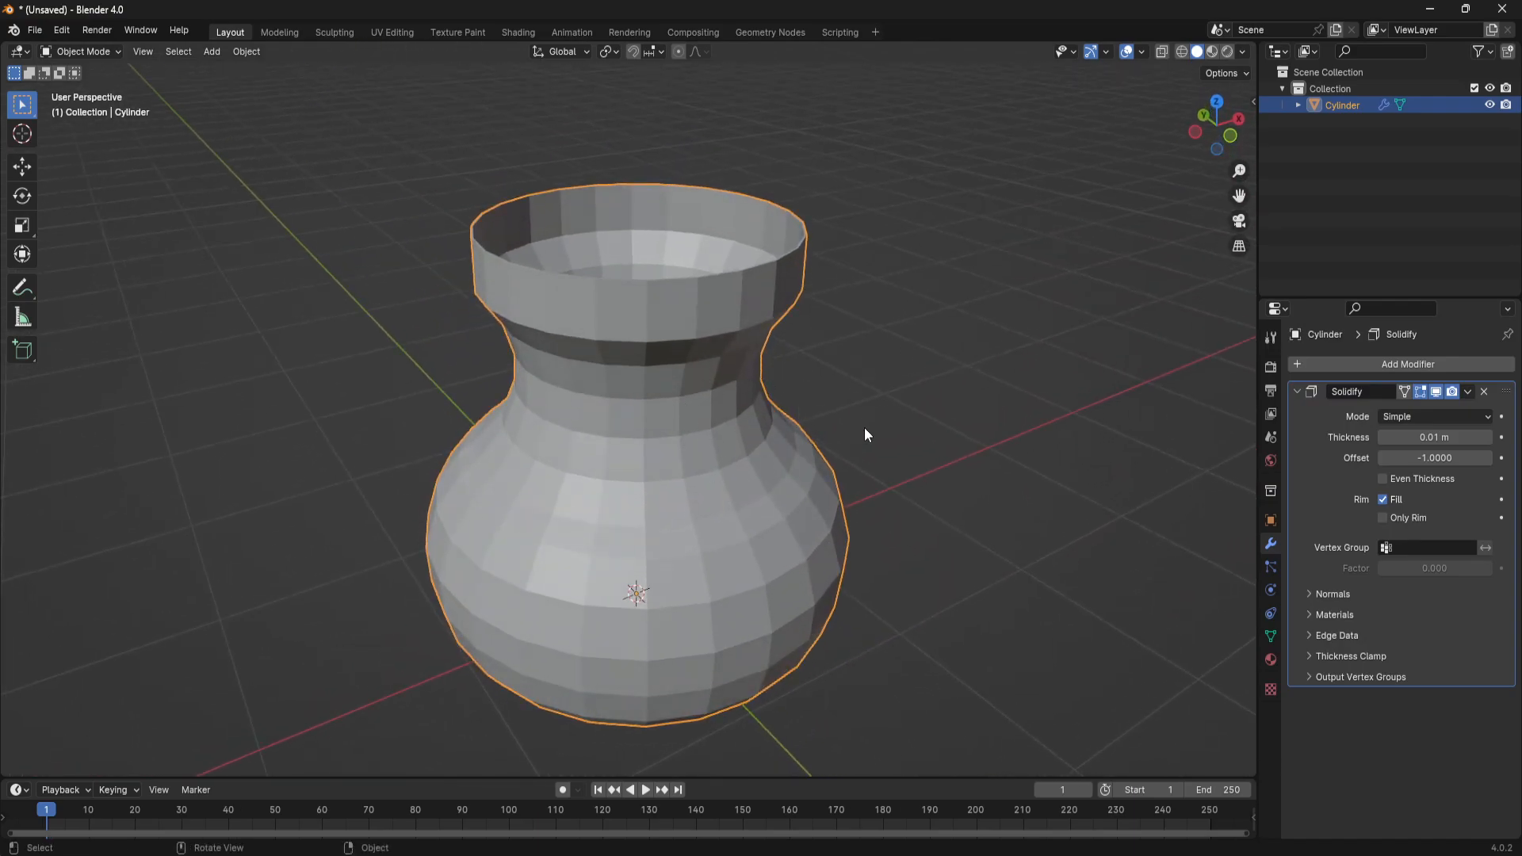
{"action": "middle_click_drag", "start_coordinate": [864, 426], "coordinate": [872, 491]}
{"action": "left_click", "coordinate": [1445, 457]}
{"action": "type", "text": "0"}
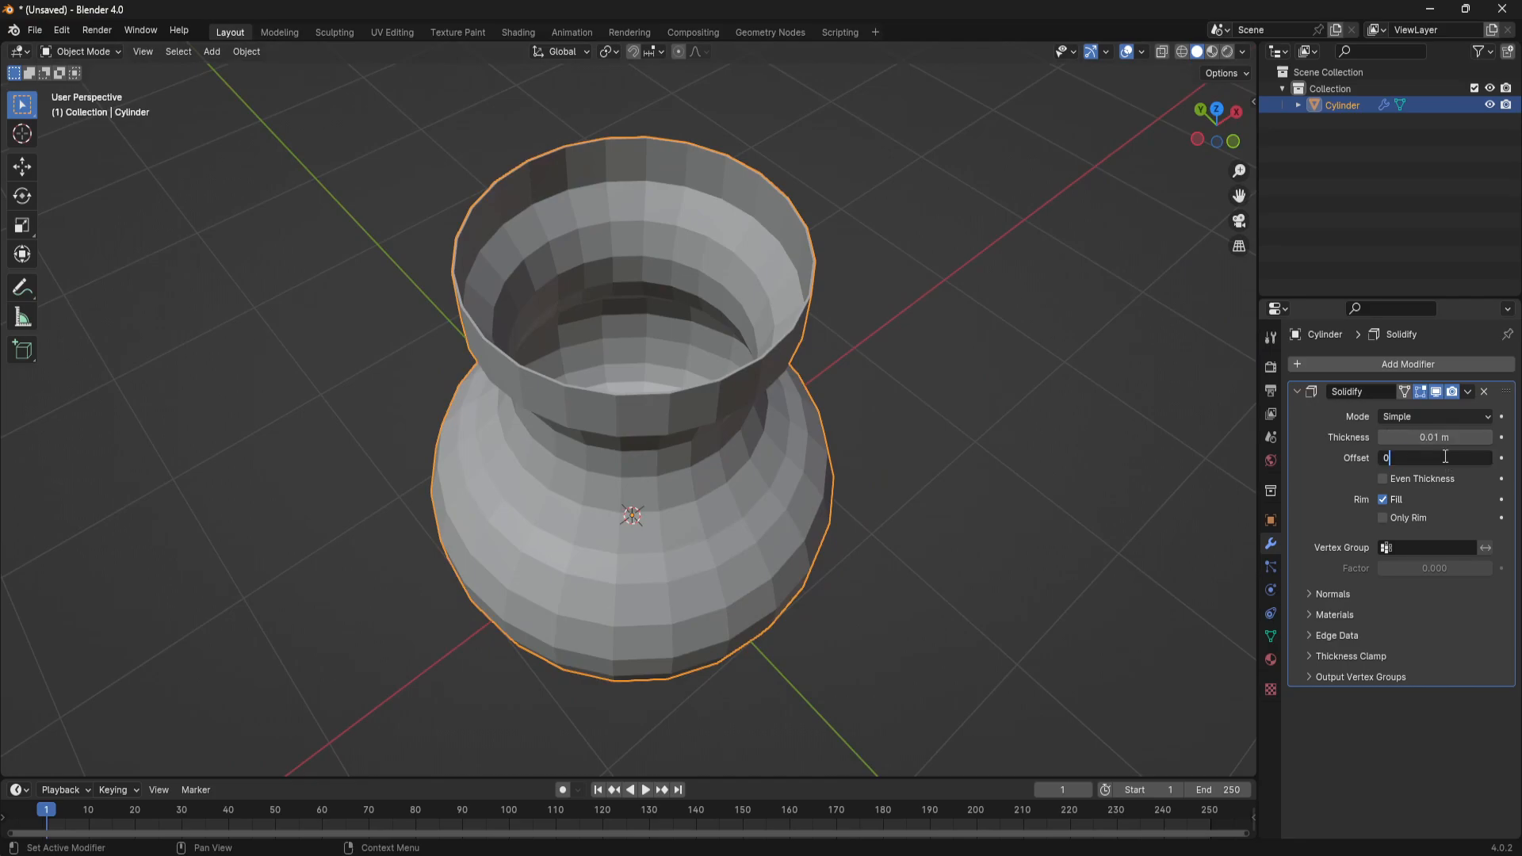
{"action": "key", "text": "Return"}
{"action": "mouse_move", "coordinate": [1435, 437]}
{"action": "left_mouse_down"}
{"action": "mouse_move", "coordinate": [1361, 437]}
{"action": "mouse_move", "coordinate": [1416, 437]}
{"action": "left_mouse_up"}
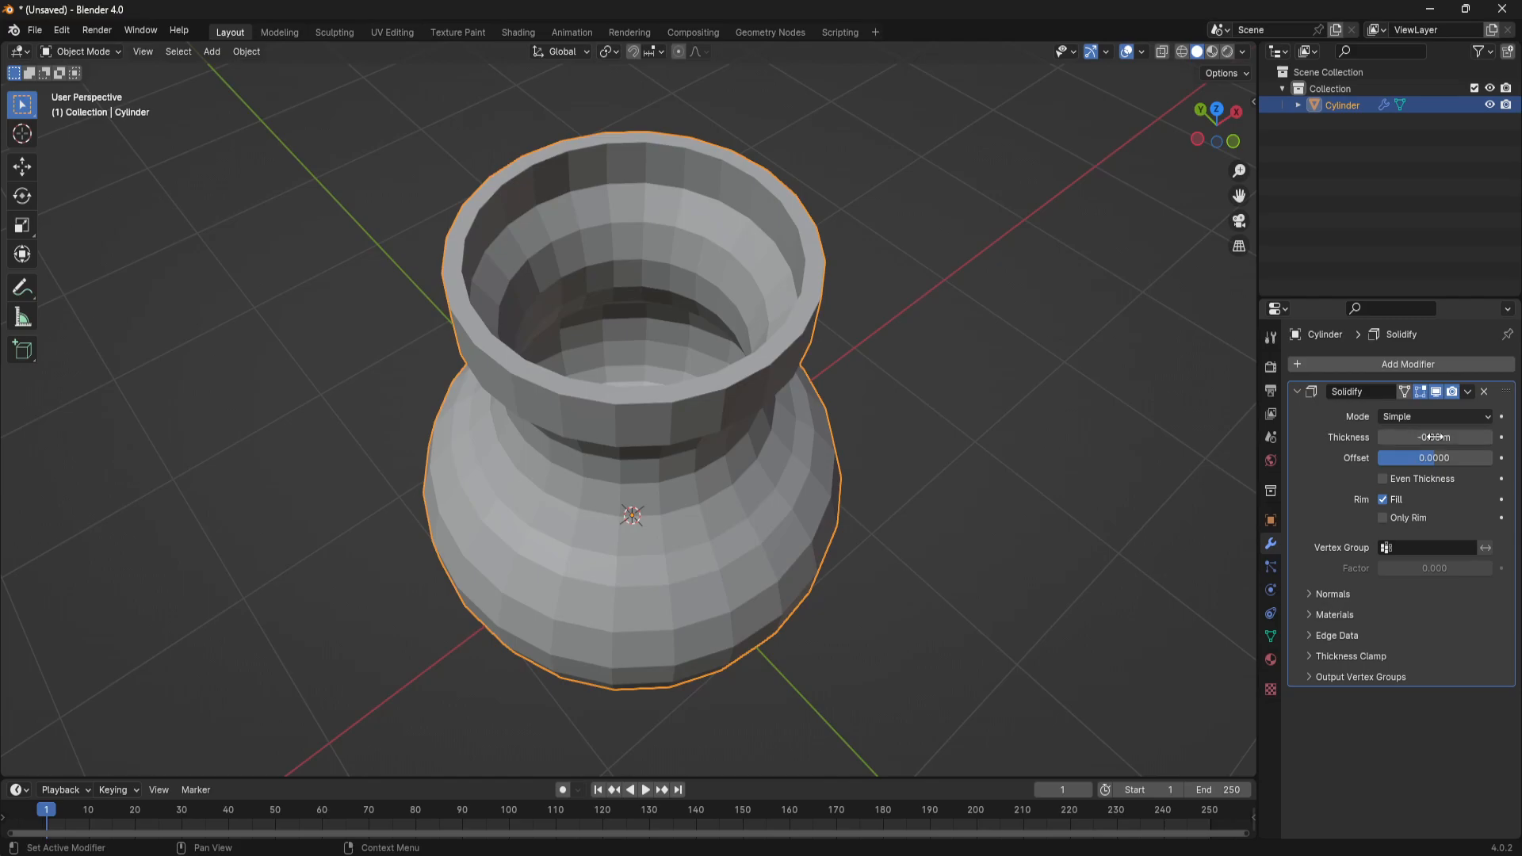
Examine the thickened rim, inner wall and inside base of the vase from several angles
{"action": "scroll", "coordinate": [788, 475], "scroll_direction": "down", "scroll_amount": 2}
{"action": "middle_click_drag", "start_coordinate": [786, 482], "coordinate": [709, 367]}
{"action": "scroll", "coordinate": [734, 411], "scroll_direction": "up", "scroll_amount": 3}
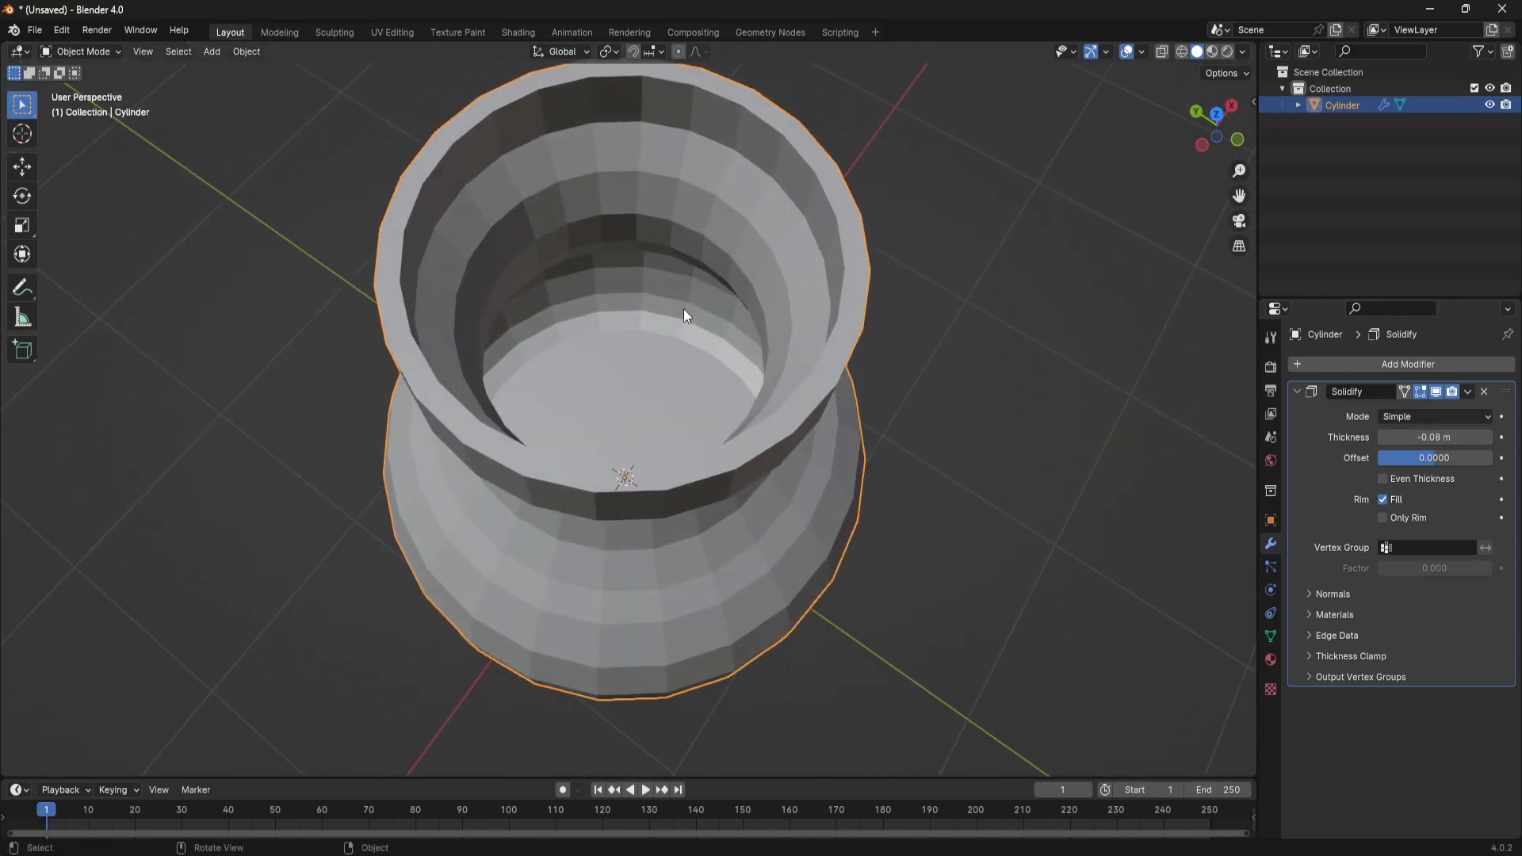
{"action": "middle_click_drag", "start_coordinate": [740, 476], "coordinate": [782, 361]}
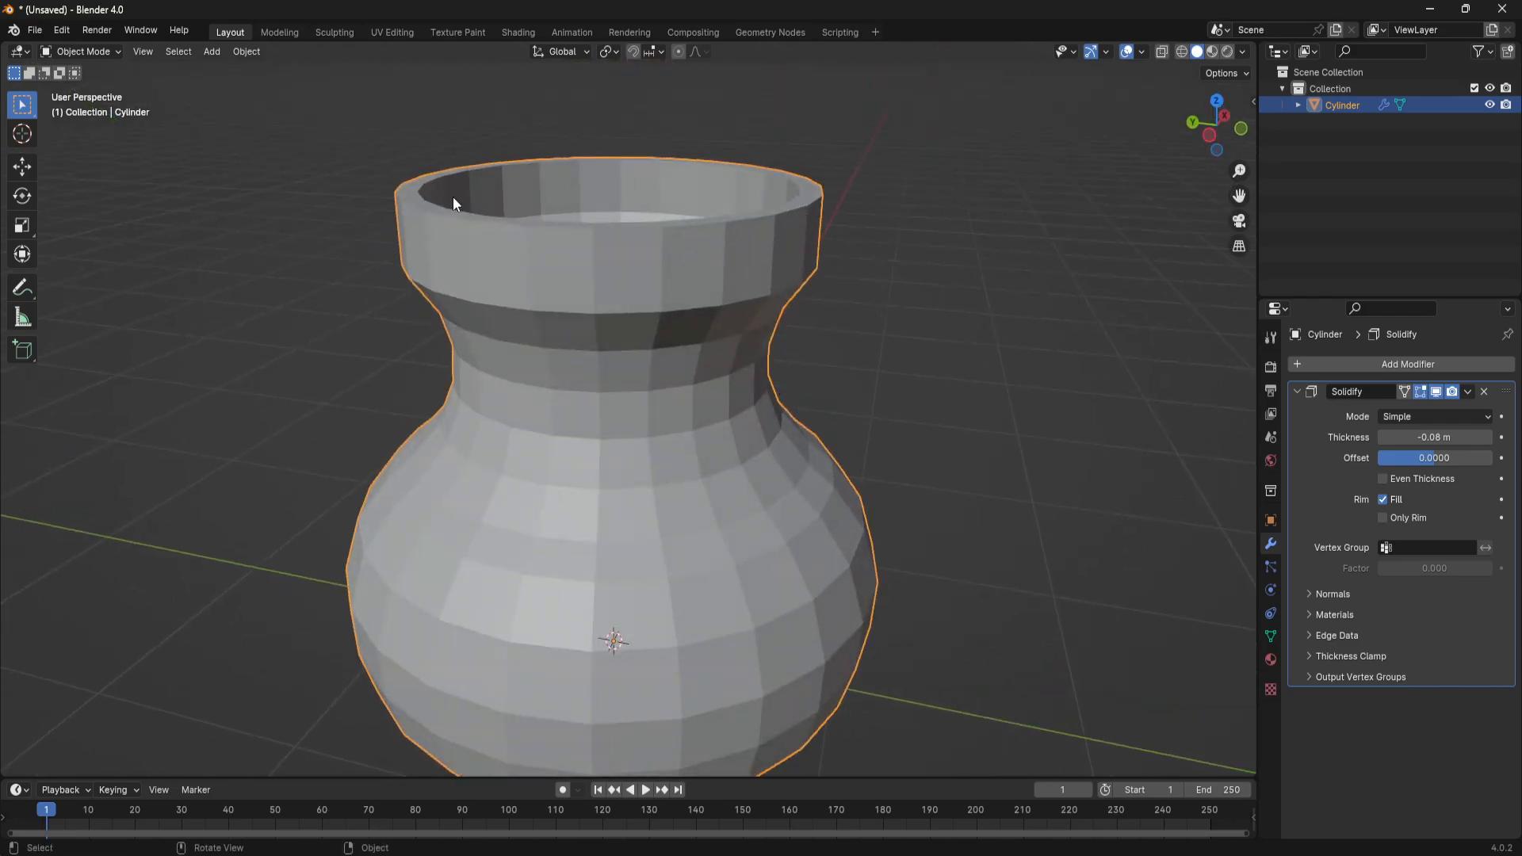
{"action": "scroll", "coordinate": [692, 443], "scroll_direction": "down", "scroll_amount": 3}
{"action": "middle_click_drag", "start_coordinate": [693, 445], "coordinate": [758, 531]}
{"action": "scroll", "coordinate": [768, 448], "scroll_direction": "up", "scroll_amount": 3}
{"action": "middle_click_drag", "start_coordinate": [768, 448], "coordinate": [862, 463]}
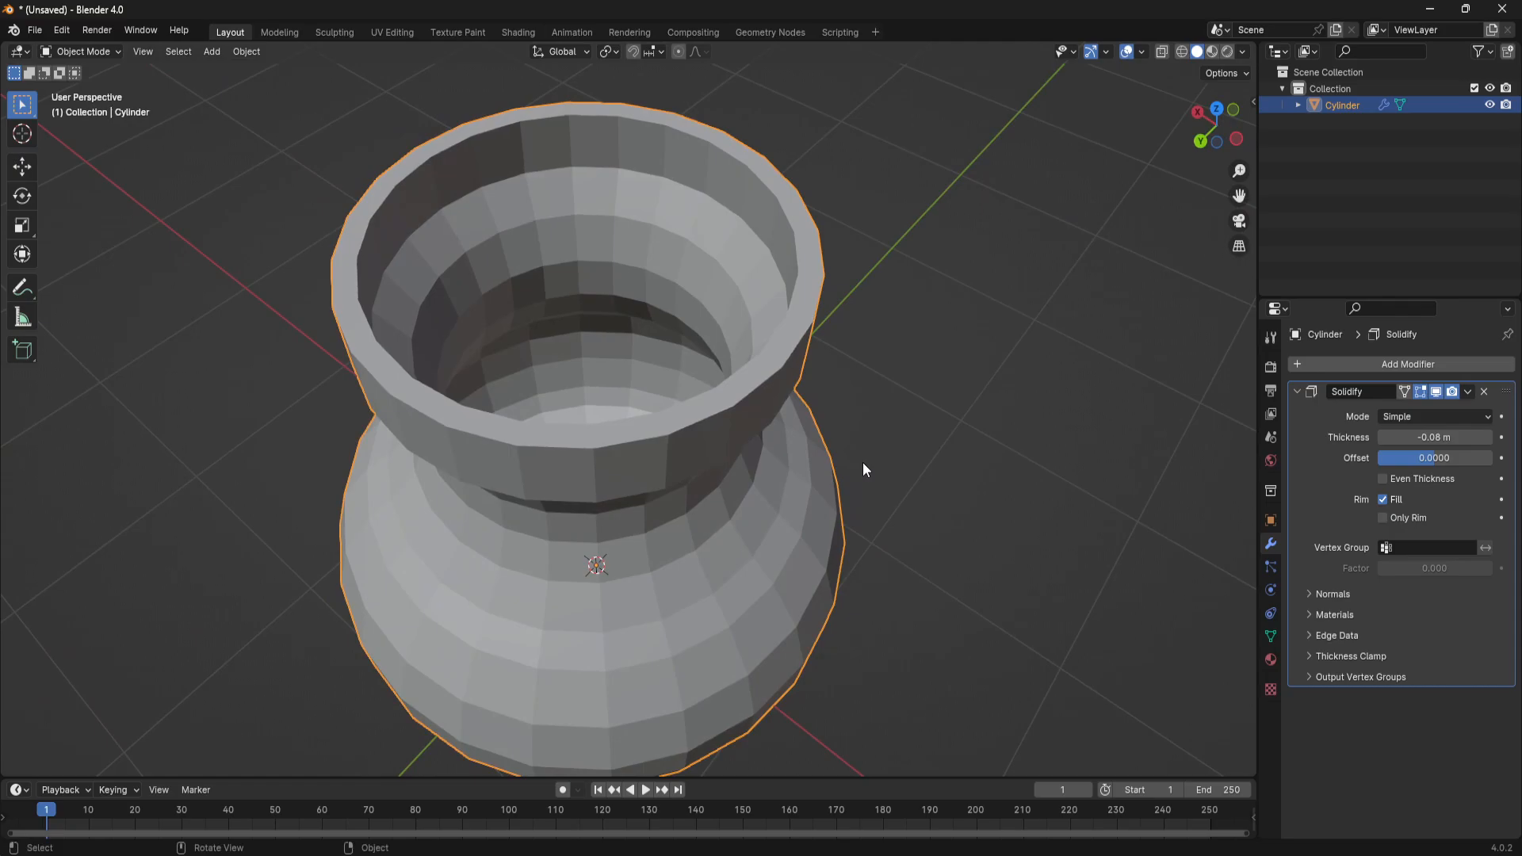
{"action": "scroll", "coordinate": [862, 463], "scroll_direction": "down", "scroll_amount": 3}
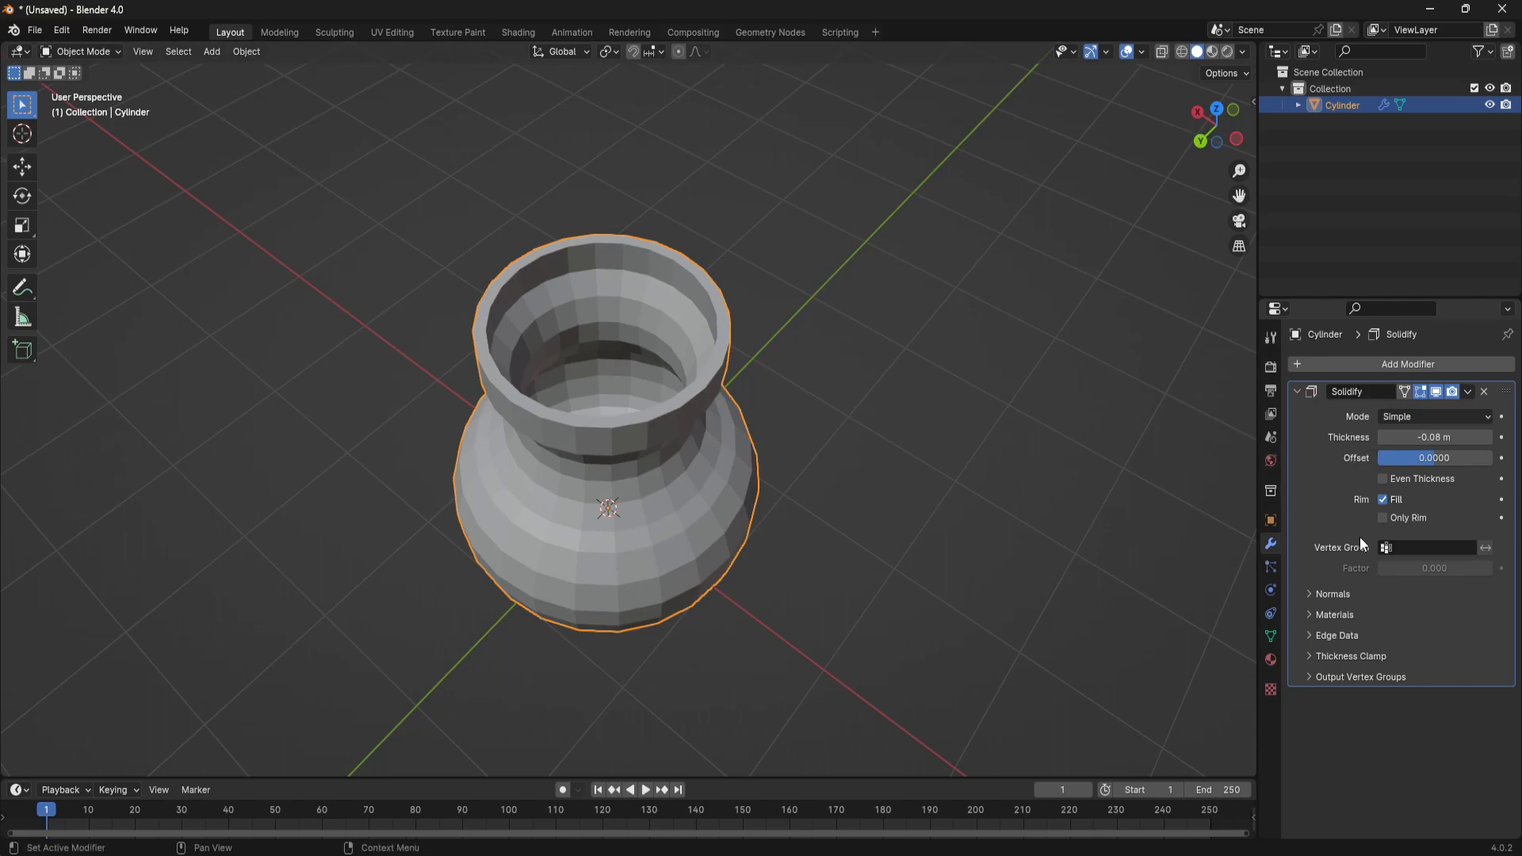
{"action": "middle_click_drag", "start_coordinate": [883, 472], "coordinate": [825, 466]}
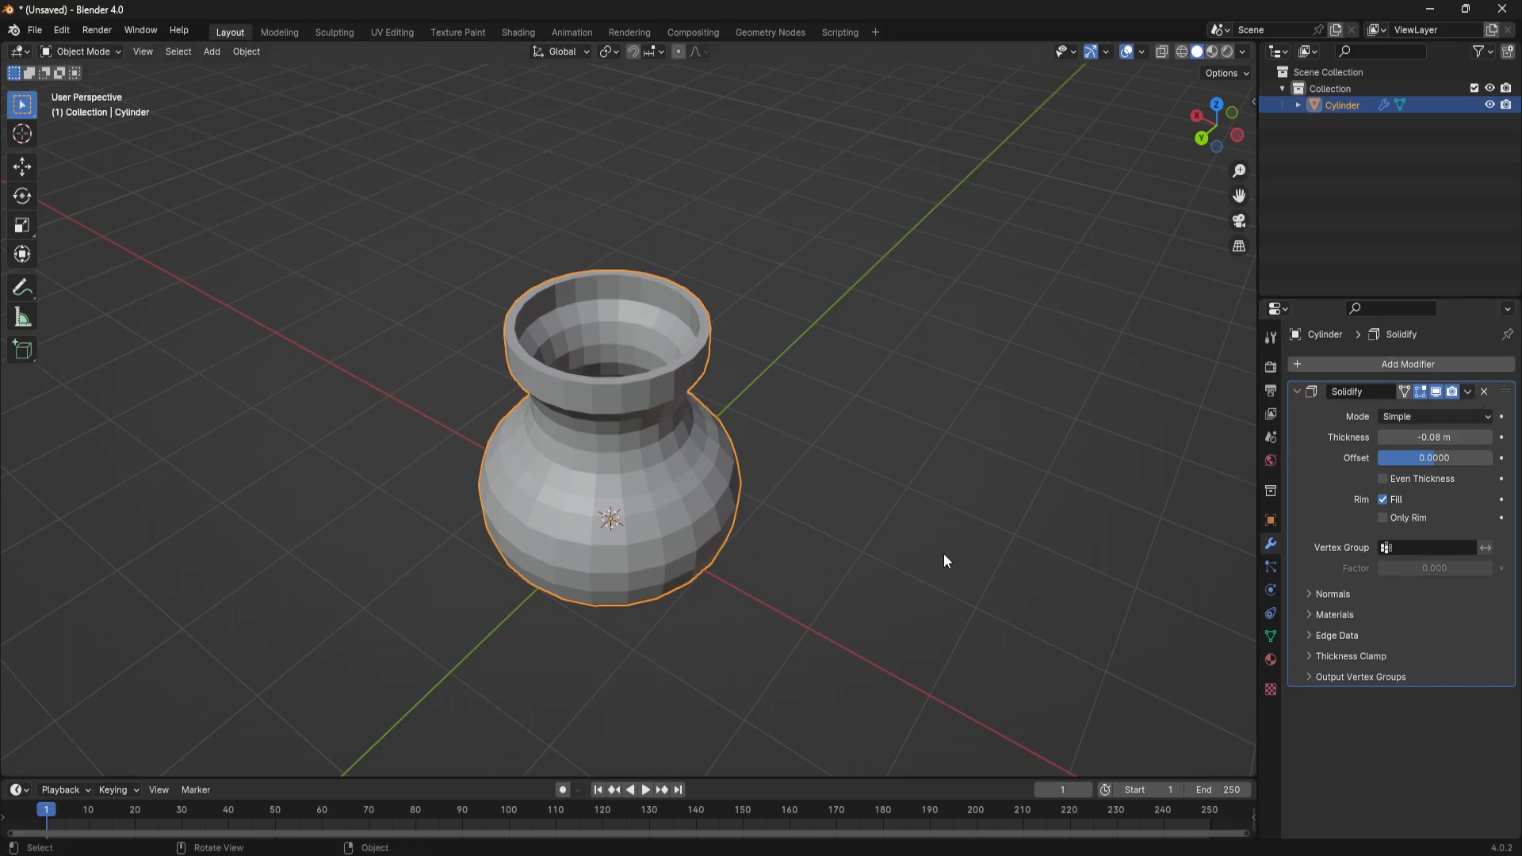
Apply the Solidify modifier to the vase's mesh
{"action": "left_click", "coordinate": [1468, 391]}
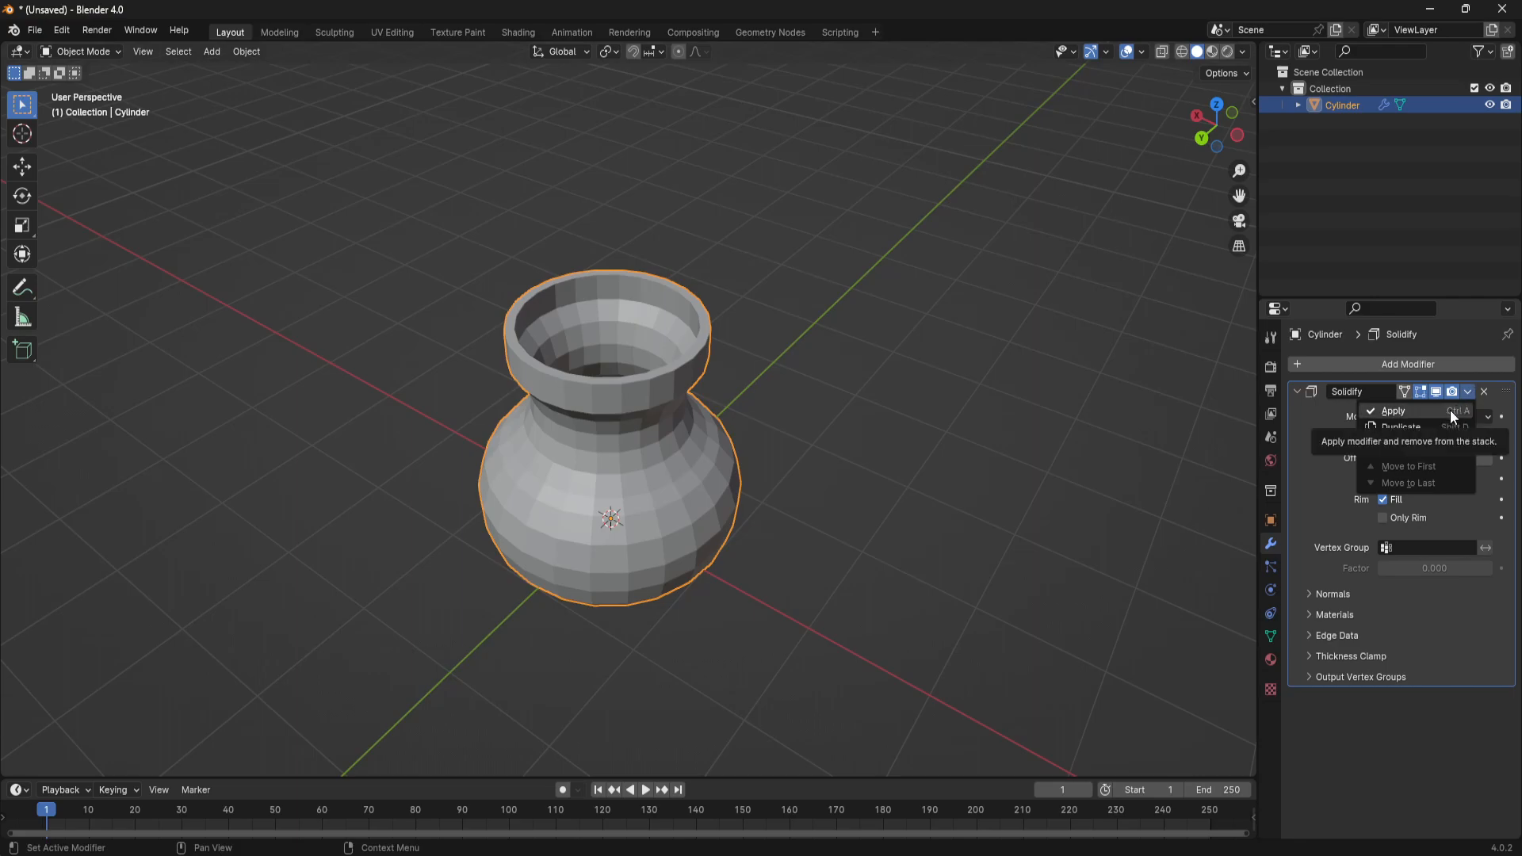
{"action": "left_click", "coordinate": [1449, 411]}
{"action": "middle_click_drag", "start_coordinate": [800, 612], "coordinate": [891, 453]}
{"action": "scroll", "coordinate": [701, 428], "scroll_direction": "up", "scroll_amount": 5}
{"action": "middle_click_drag", "start_coordinate": [702, 434], "coordinate": [722, 544]}
{"action": "scroll", "coordinate": [689, 459], "scroll_direction": "down", "scroll_amount": 5}
{"action": "middle_click_drag", "start_coordinate": [666, 450], "coordinate": [573, 368]}
Apply Shade Auto Smooth to the vase and deselect it
{"action": "right_click", "coordinate": [634, 436]}
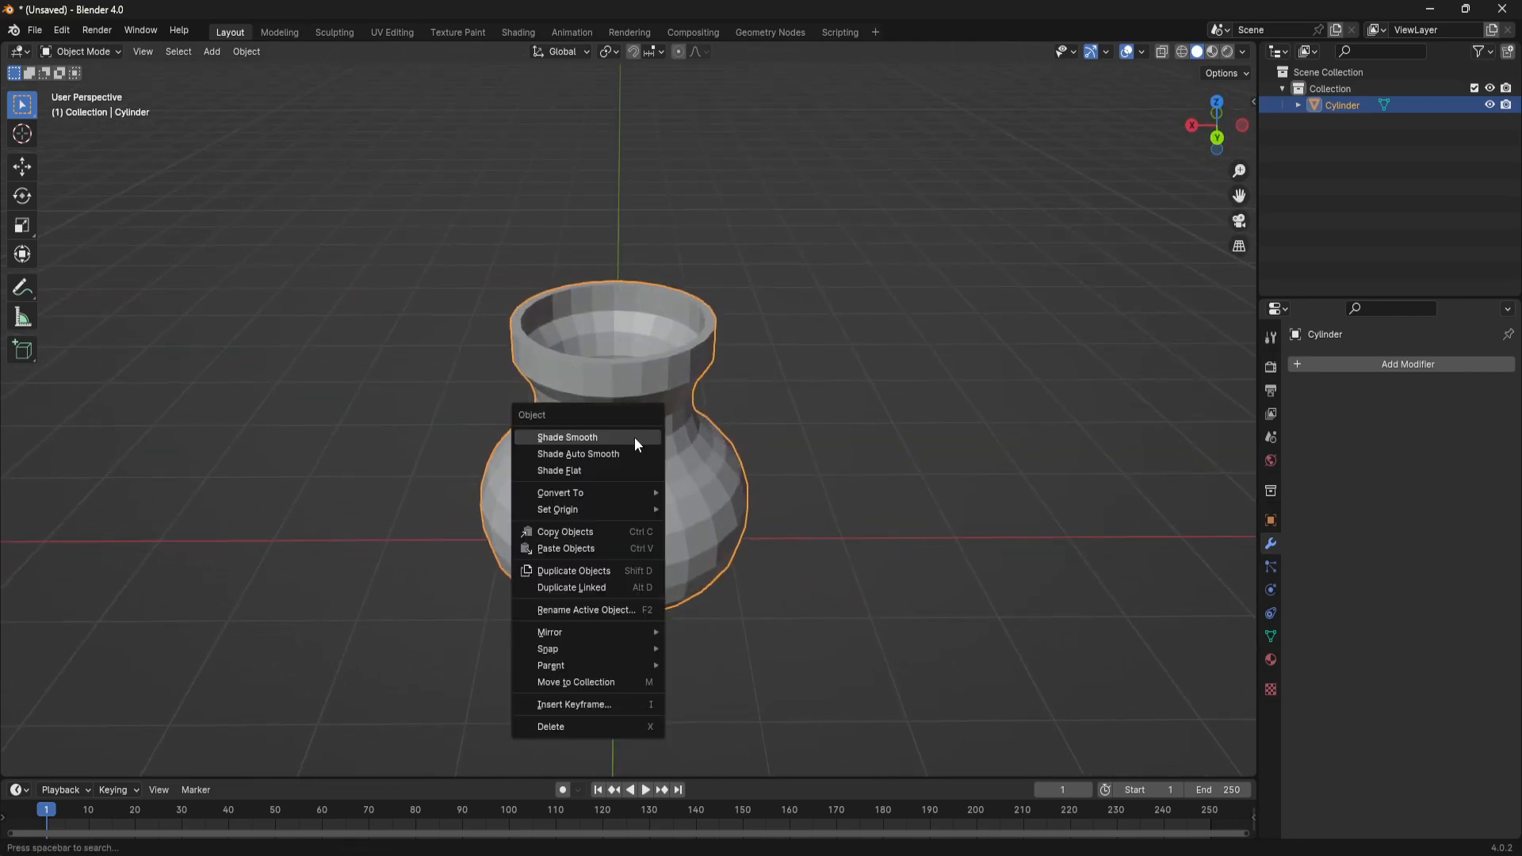
{"action": "left_click", "coordinate": [618, 456]}
{"action": "middle_click_drag", "start_coordinate": [792, 428], "coordinate": [753, 351]}
{"action": "left_click", "coordinate": [801, 420]}
{"action": "middle_click_drag", "start_coordinate": [767, 470], "coordinate": [722, 476]}
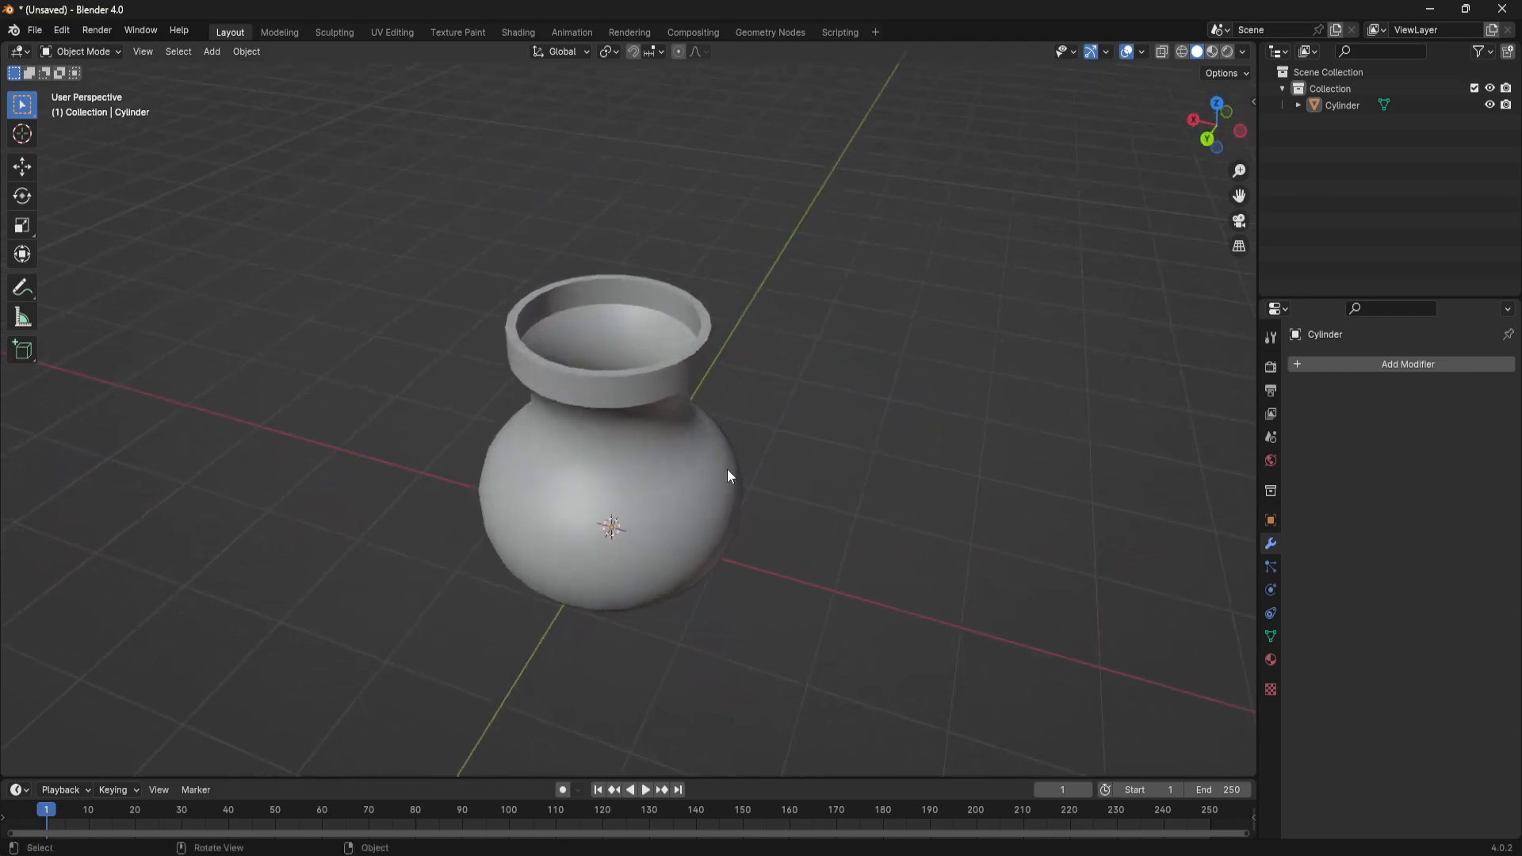
{"action": "scroll", "coordinate": [849, 459], "scroll_direction": "up", "scroll_amount": 2}
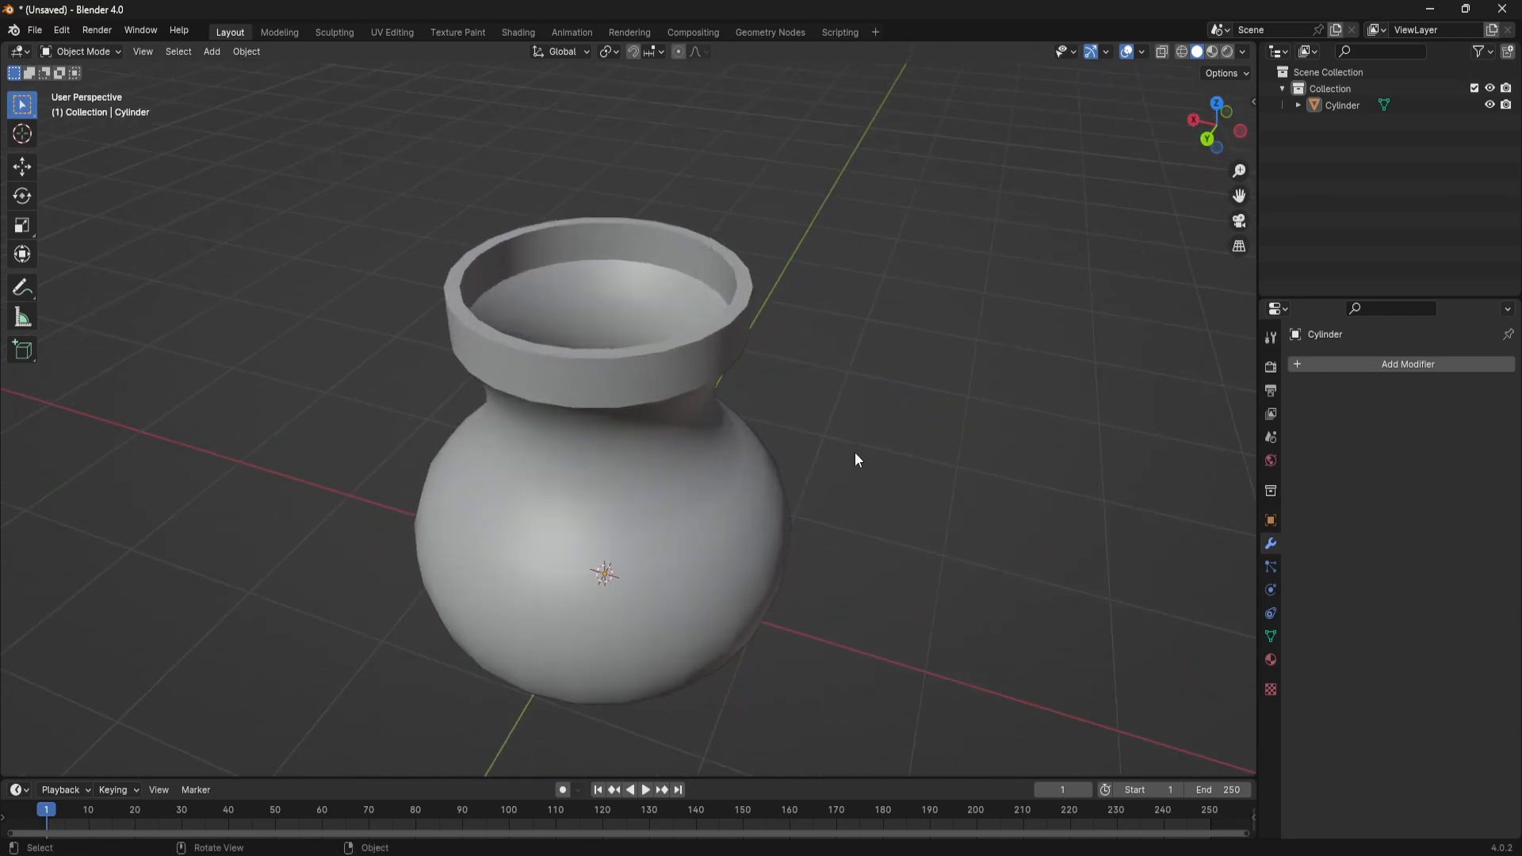
{"action": "scroll", "coordinate": [819, 475], "scroll_direction": "down", "scroll_amount": 3}
{"action": "scroll", "coordinate": [817, 469], "scroll_direction": "up", "scroll_amount": 2}
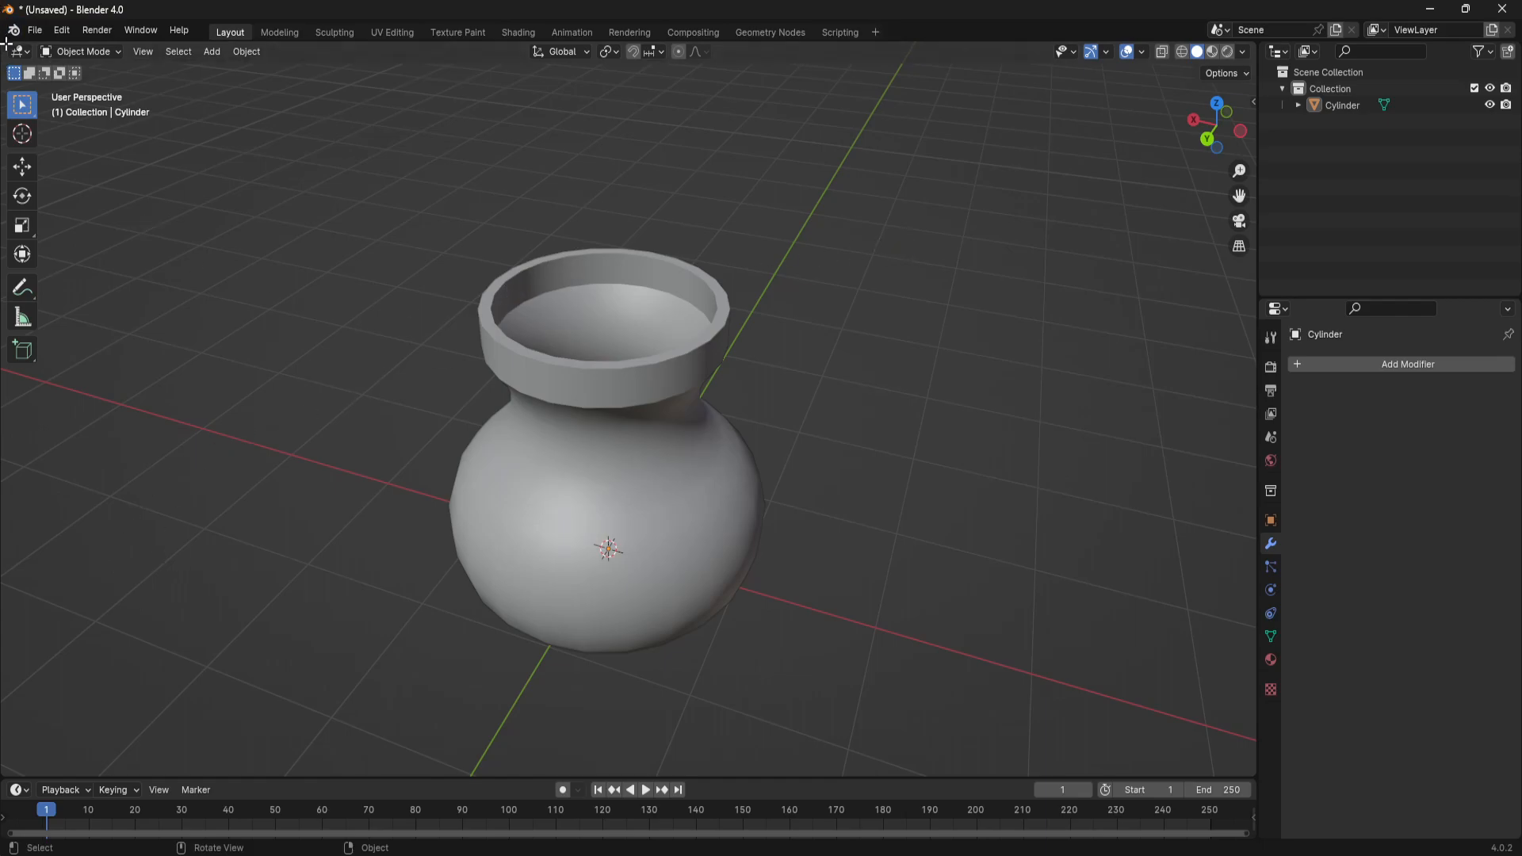
Split the 3D viewport into two side-by-side areas and merge them back into one
{"action": "left_click_drag", "start_coordinate": [8, 44], "coordinate": [516, 101]}
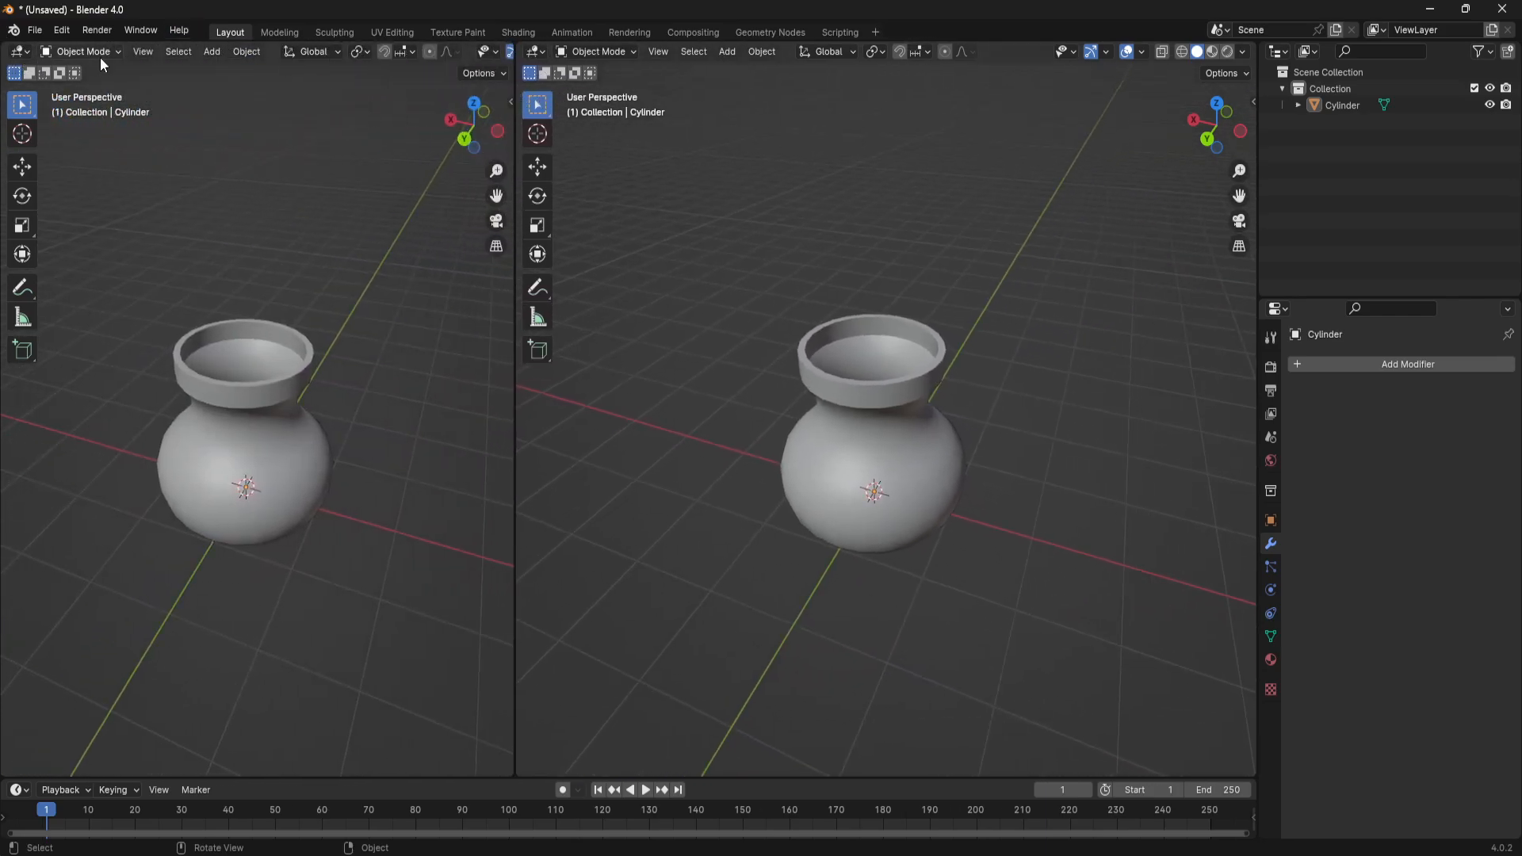
{"action": "left_click", "coordinate": [20, 53]}
{"action": "left_click_drag", "start_coordinate": [514, 45], "coordinate": [498, 140]}
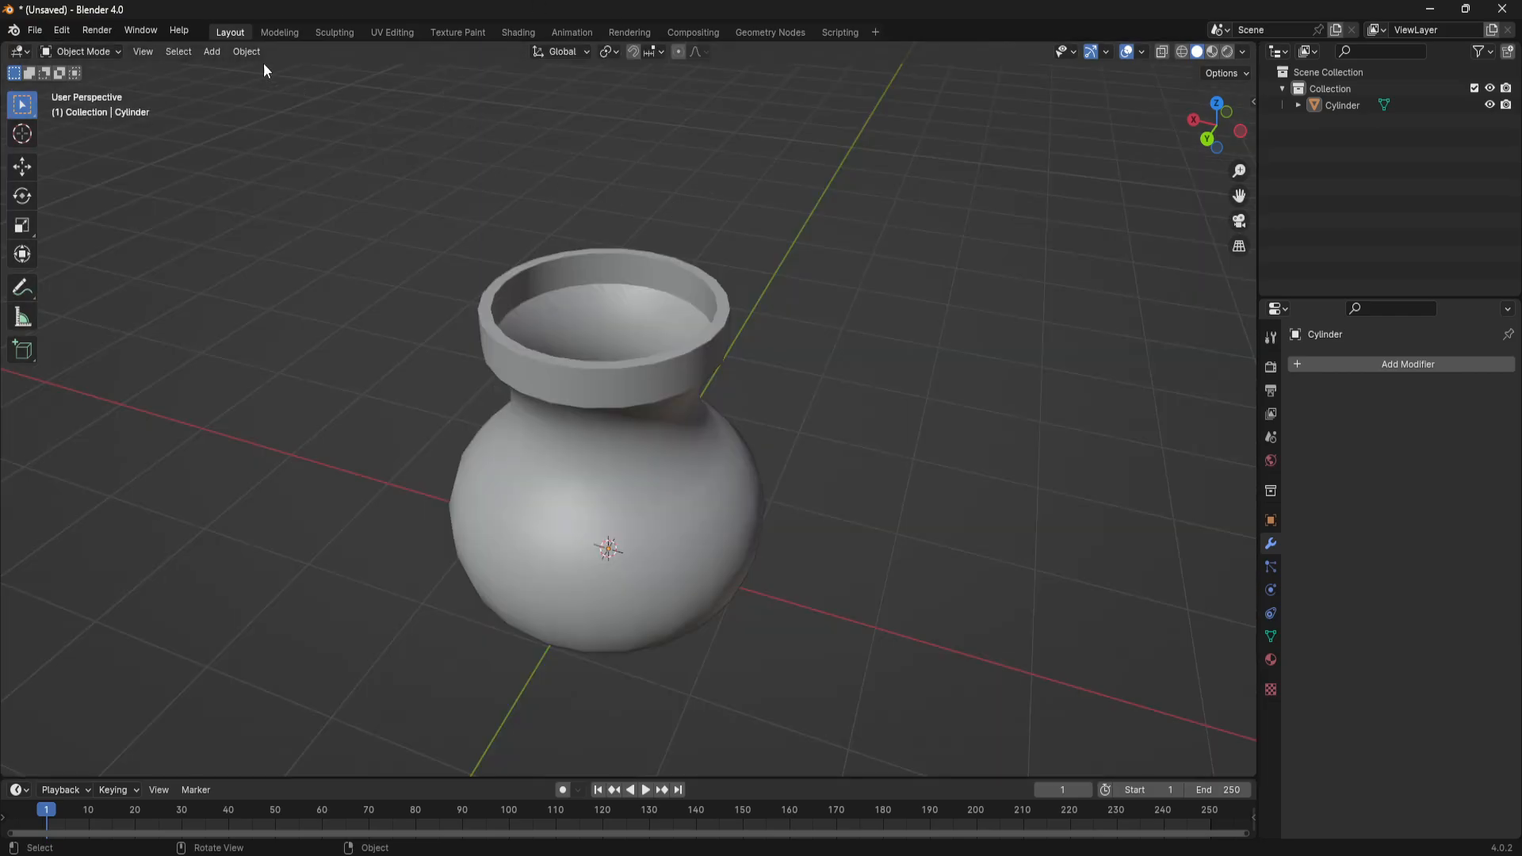
Switch to the UV Editing workspace and widen the 3D viewport beside the UV editor, framing the vase and the UV grid
{"action": "middle_click_drag", "start_coordinate": [743, 381], "coordinate": [532, 117]}
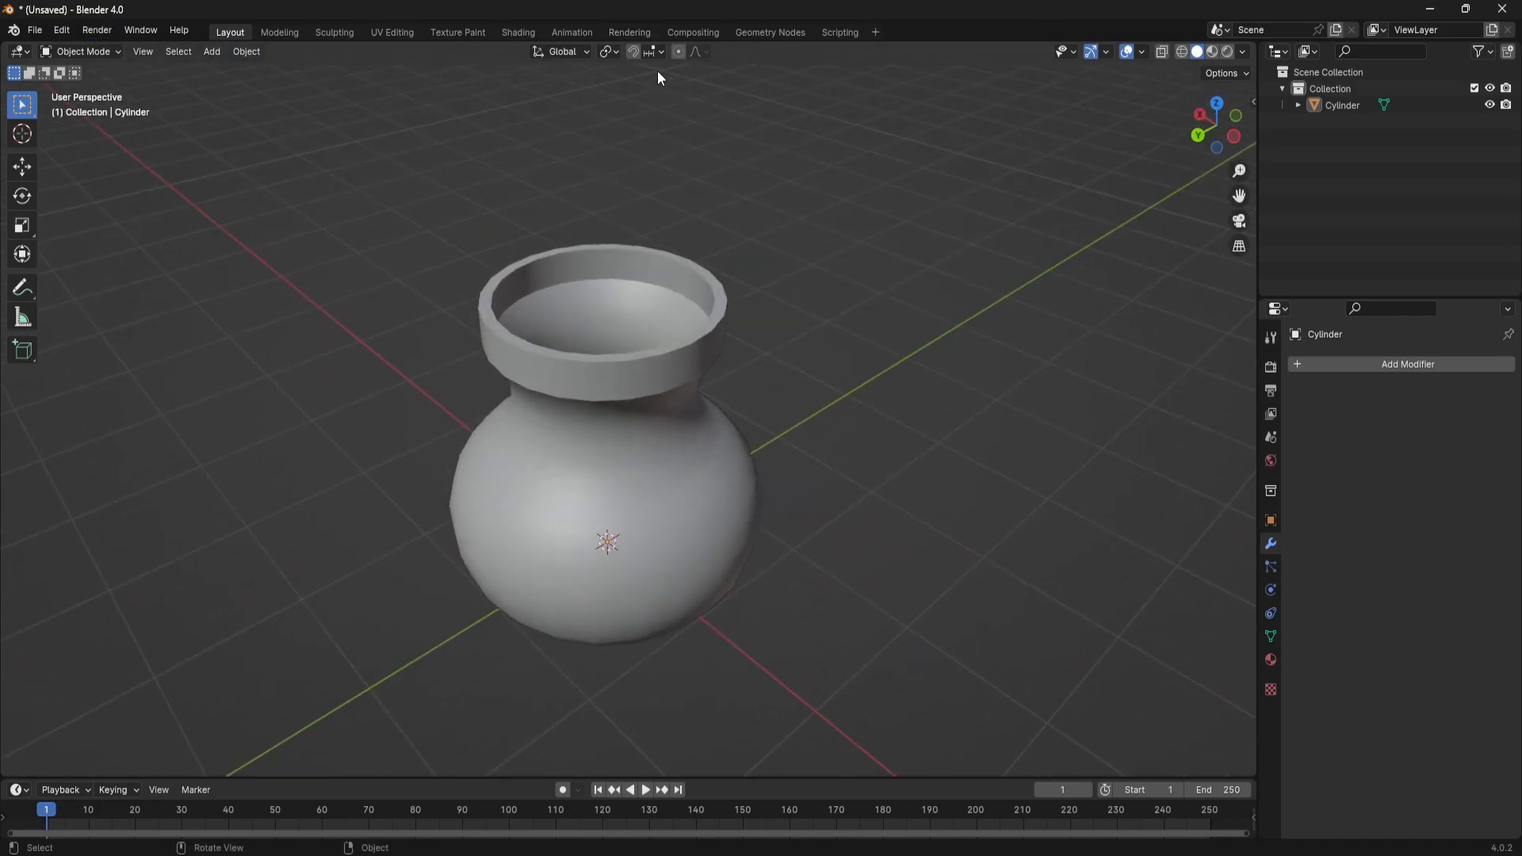
{"action": "left_click", "coordinate": [392, 32]}
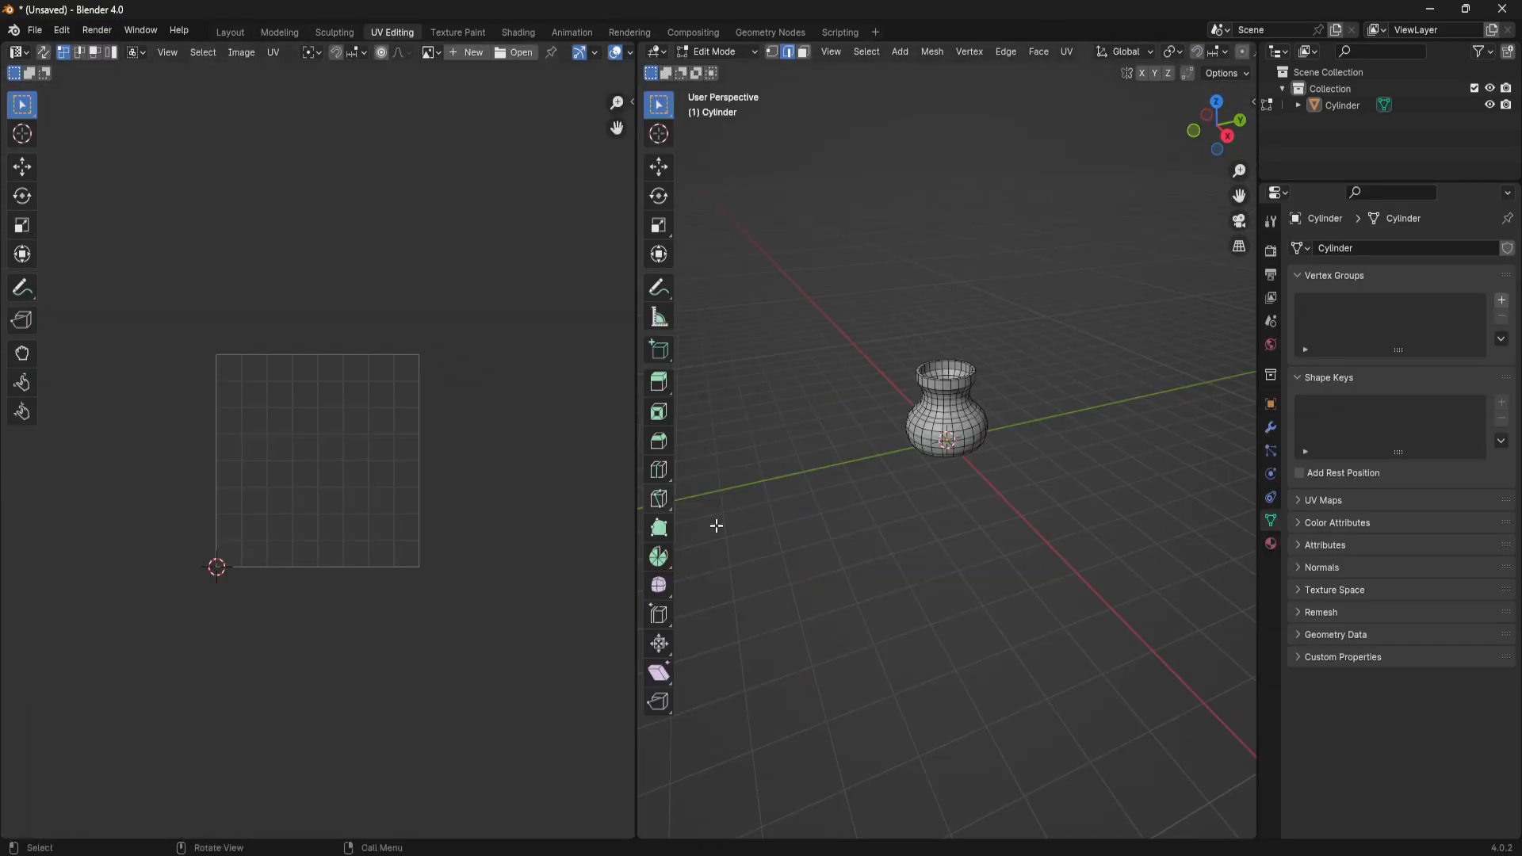
{"action": "left_click_drag", "start_coordinate": [637, 416], "coordinate": [571, 416]}
{"action": "scroll", "coordinate": [939, 496], "scroll_direction": "up", "scroll_amount": 6}
{"action": "middle_click_drag", "start_coordinate": [935, 514], "coordinate": [920, 519]}
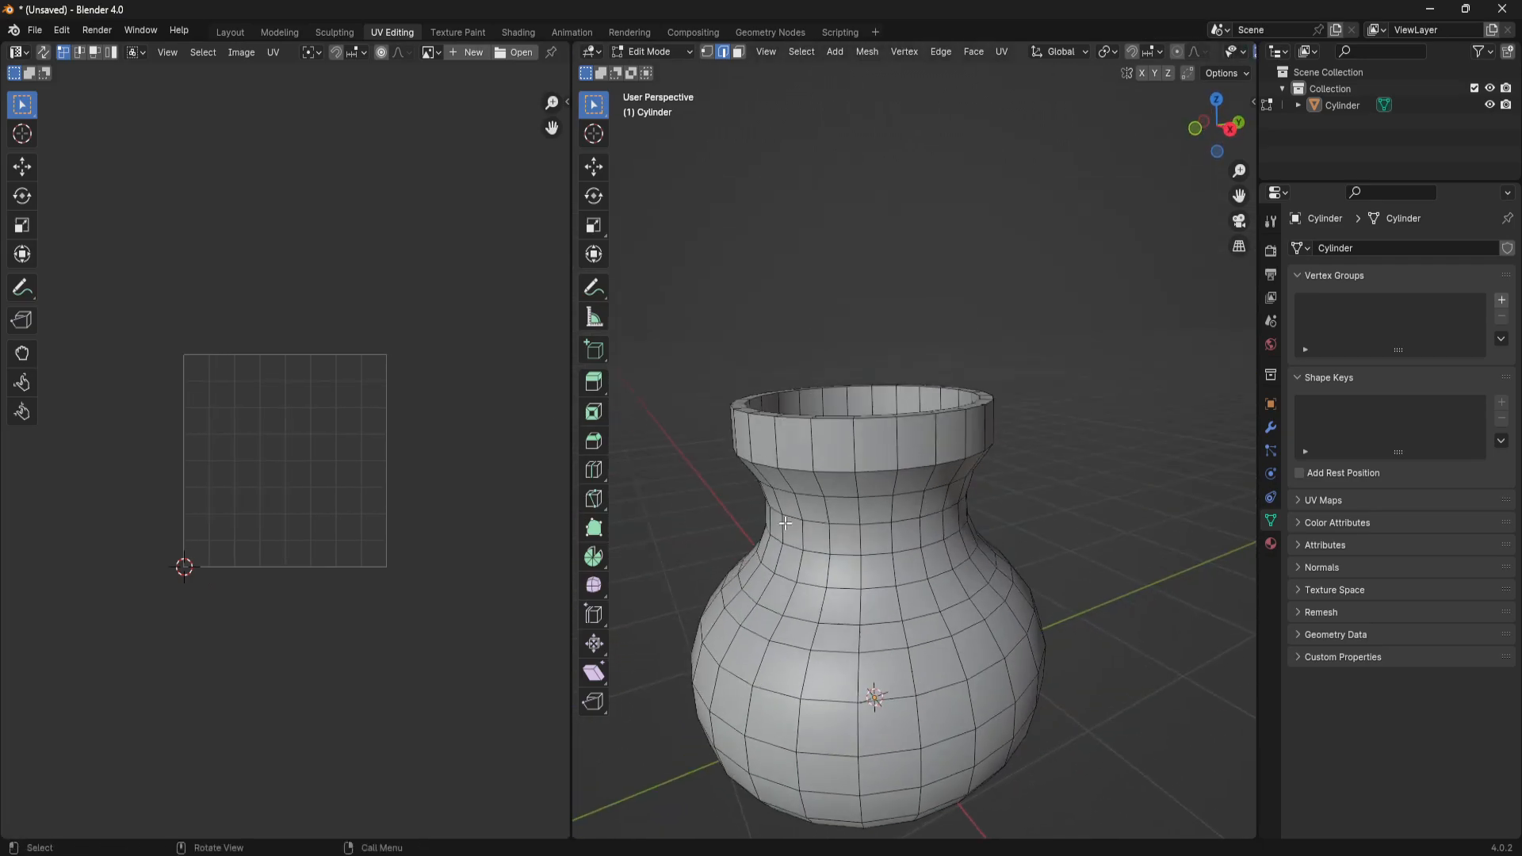
{"action": "scroll", "coordinate": [272, 445], "scroll_direction": "up", "scroll_amount": 3}
{"action": "middle_click_drag", "start_coordinate": [424, 409], "coordinate": [331, 404], "text": "shift"}
{"action": "mouse_move", "coordinate": [837, 520]}
{"action": "middle_mouse_down"}
{"action": "mouse_move", "coordinate": [848, 553]}
{"action": "mouse_move", "coordinate": [858, 503]}
{"action": "middle_mouse_up"}
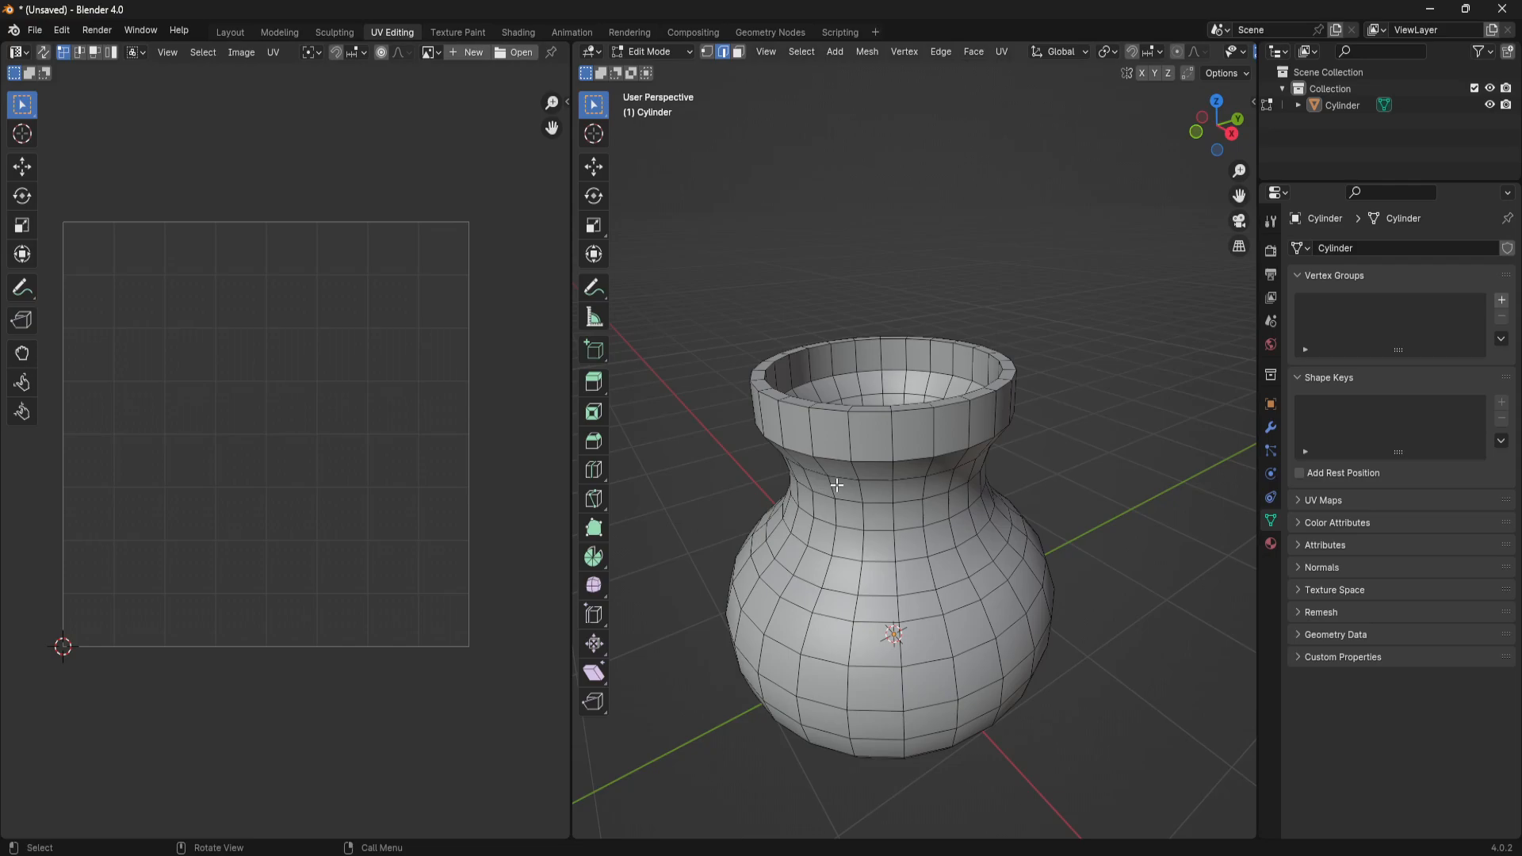
Examine the vase's neck, rim, interior and body edges from several angles for UV unwrapping
{"action": "scroll", "coordinate": [455, 449], "scroll_direction": "down", "scroll_amount": 1}
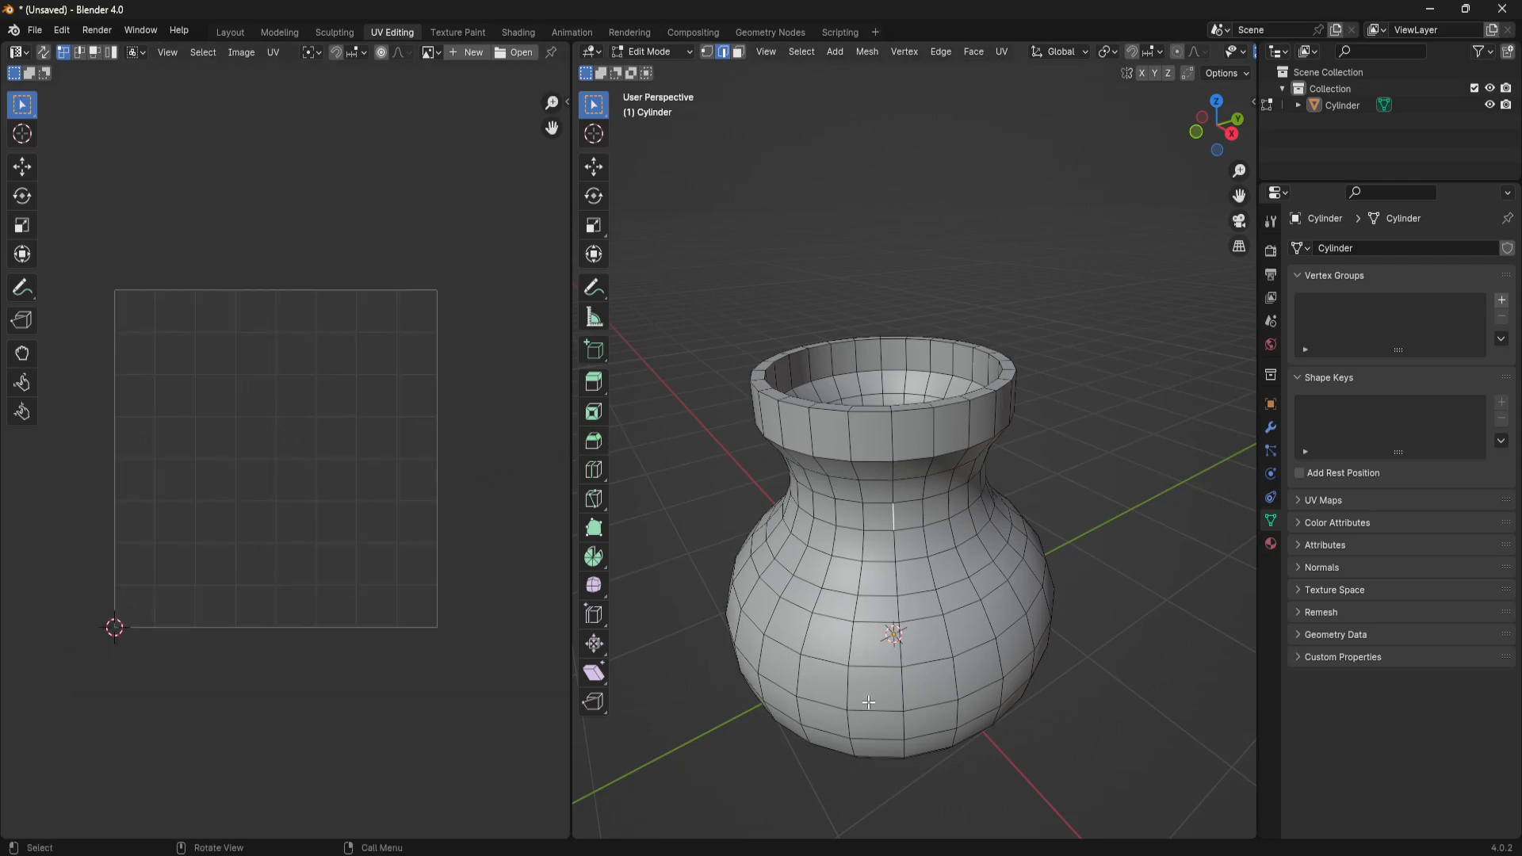
{"action": "middle_click_drag", "start_coordinate": [968, 552], "coordinate": [871, 486]}
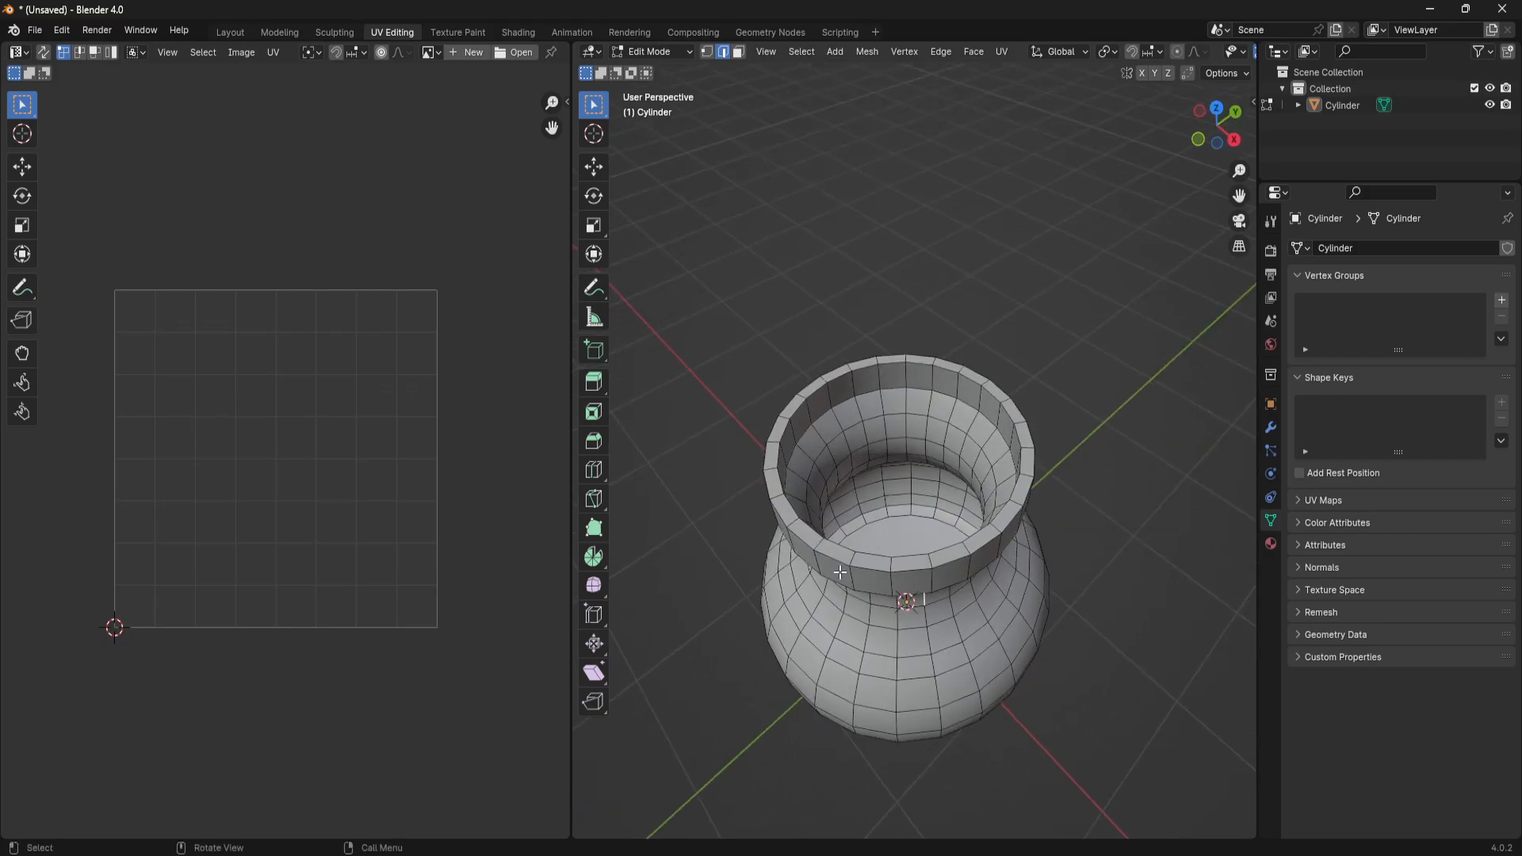
{"action": "middle_click_drag", "start_coordinate": [877, 646], "coordinate": [876, 250]}
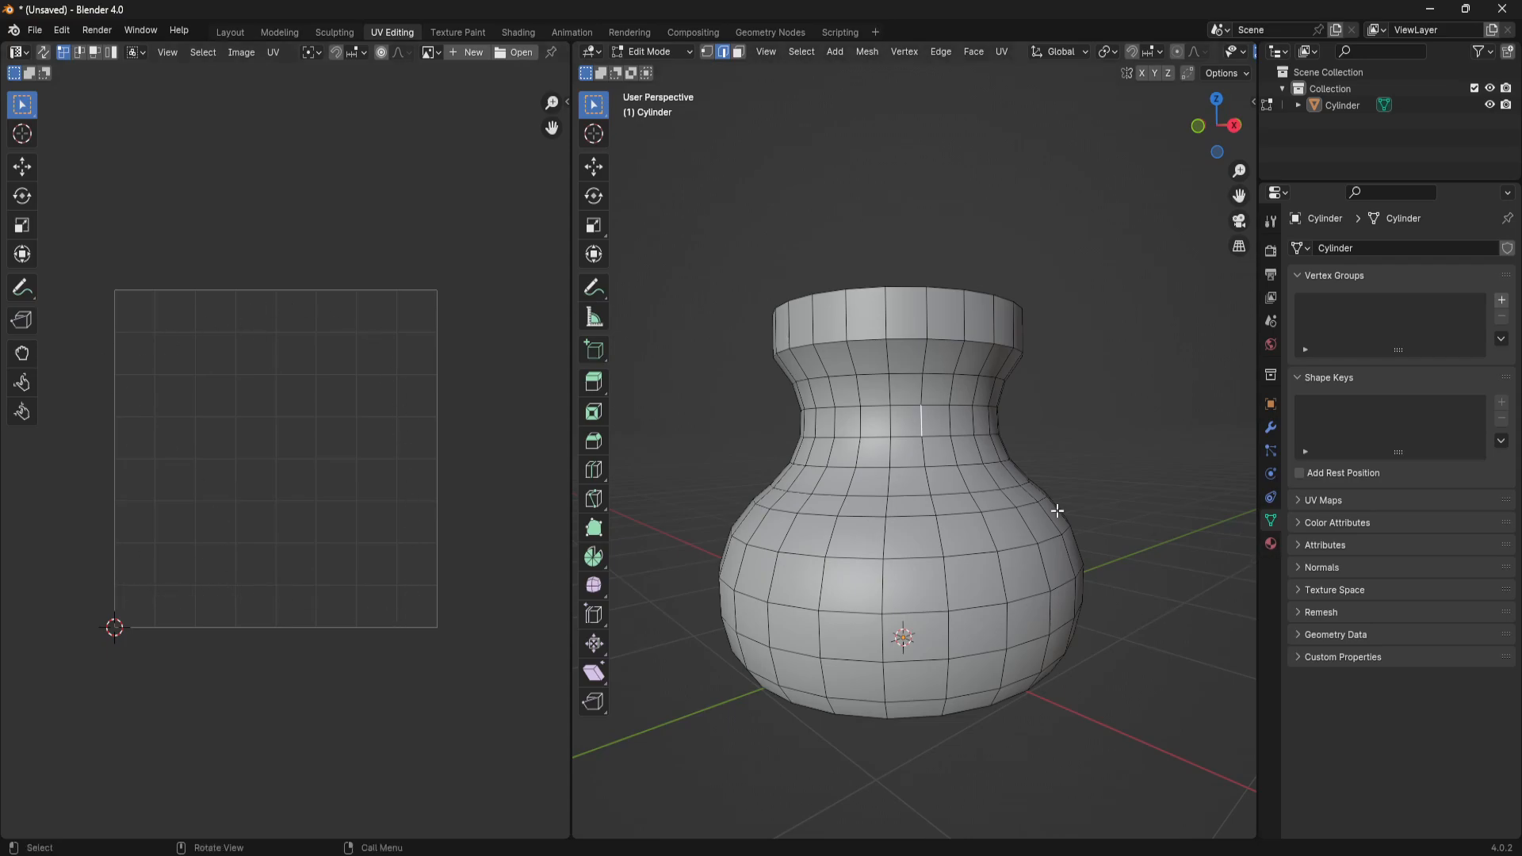
{"action": "middle_click_drag", "start_coordinate": [1094, 509], "coordinate": [1051, 519]}
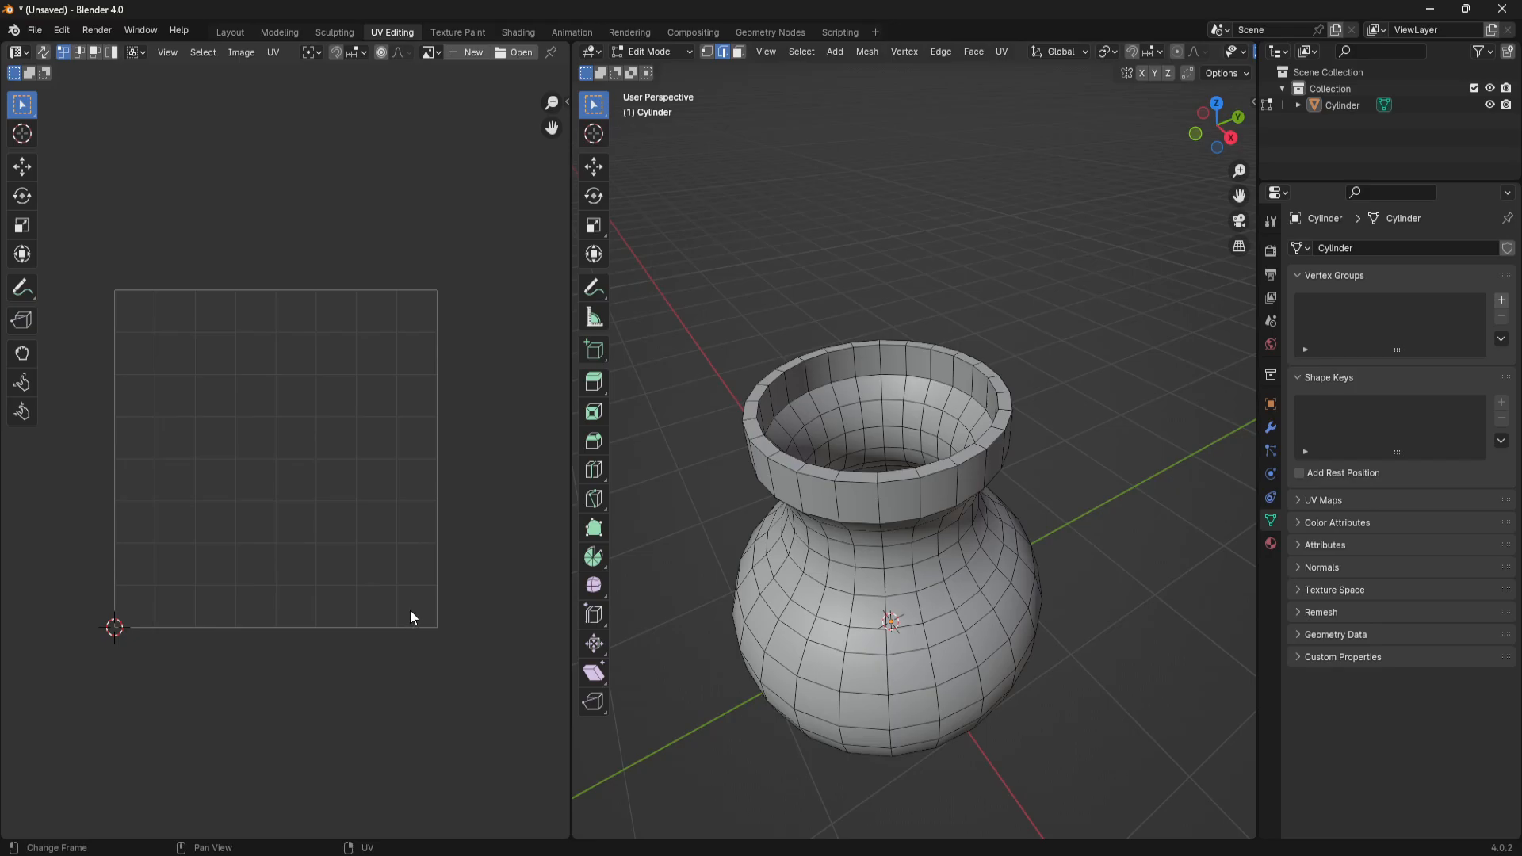
{"action": "scroll", "coordinate": [252, 461], "scroll_direction": "down", "scroll_amount": 4}
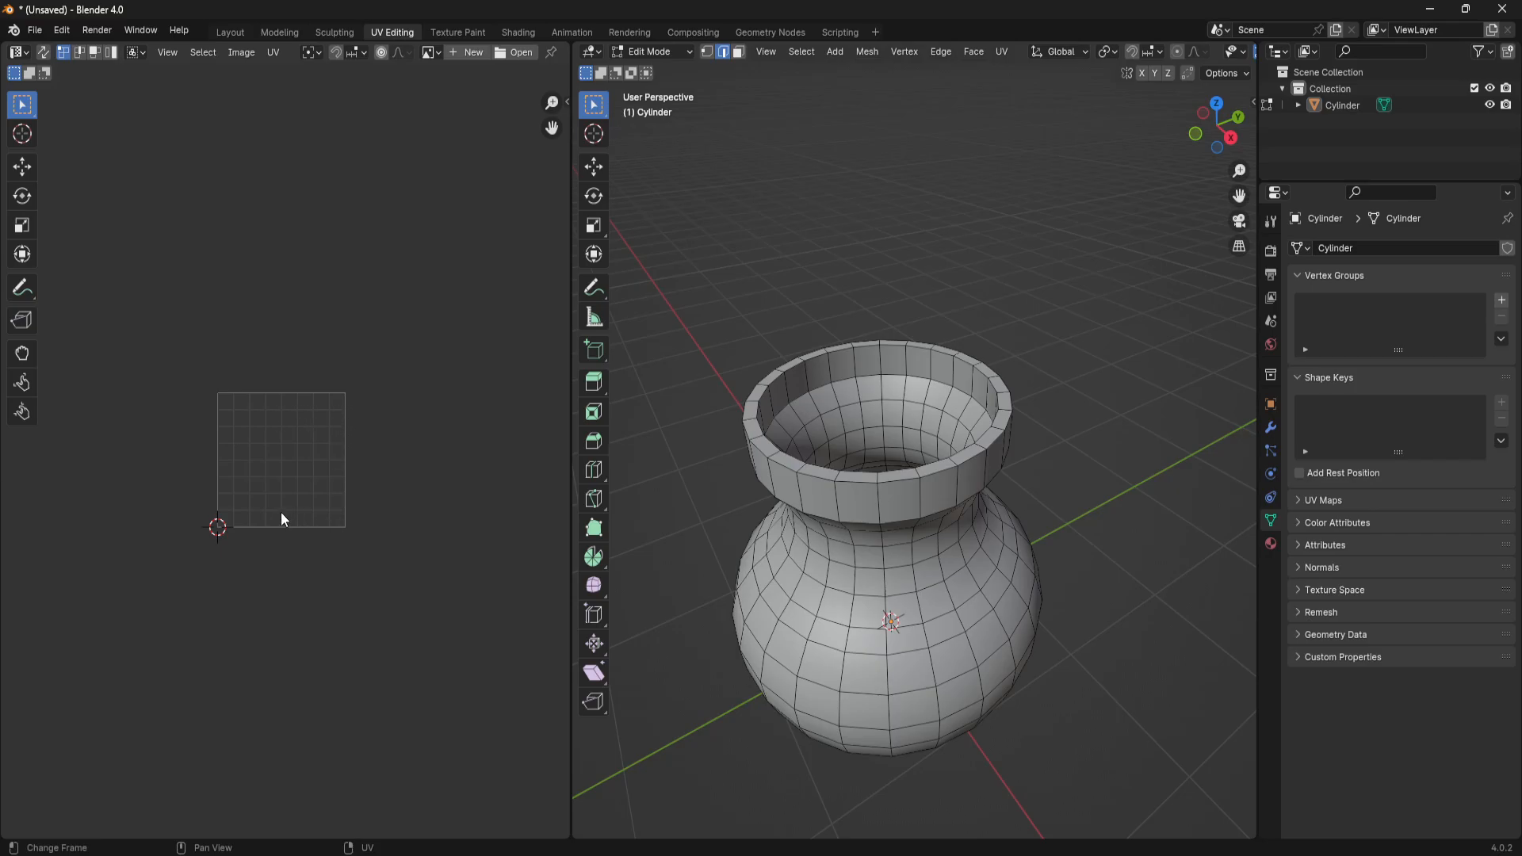
{"action": "middle_click_drag", "start_coordinate": [949, 549], "coordinate": [989, 516]}
{"action": "scroll", "coordinate": [981, 523], "scroll_direction": "up", "scroll_amount": 3}
{"action": "scroll", "coordinate": [988, 513], "scroll_direction": "down", "scroll_amount": 3}
{"action": "middle_click_drag", "start_coordinate": [942, 600], "coordinate": [948, 516]}
{"action": "middle_click_drag", "start_coordinate": [975, 384], "coordinate": [942, 489]}
Switch to face selection and select the vase's base face and a neck face to inspect their UVs
{"action": "key", "text": "3"}
{"action": "left_click", "coordinate": [1008, 370]}
{"action": "left_click", "coordinate": [942, 488]}
{"action": "scroll", "coordinate": [990, 567], "scroll_direction": "down", "scroll_amount": 2}
{"action": "middle_click_drag", "start_coordinate": [975, 571], "coordinate": [1086, 404]}
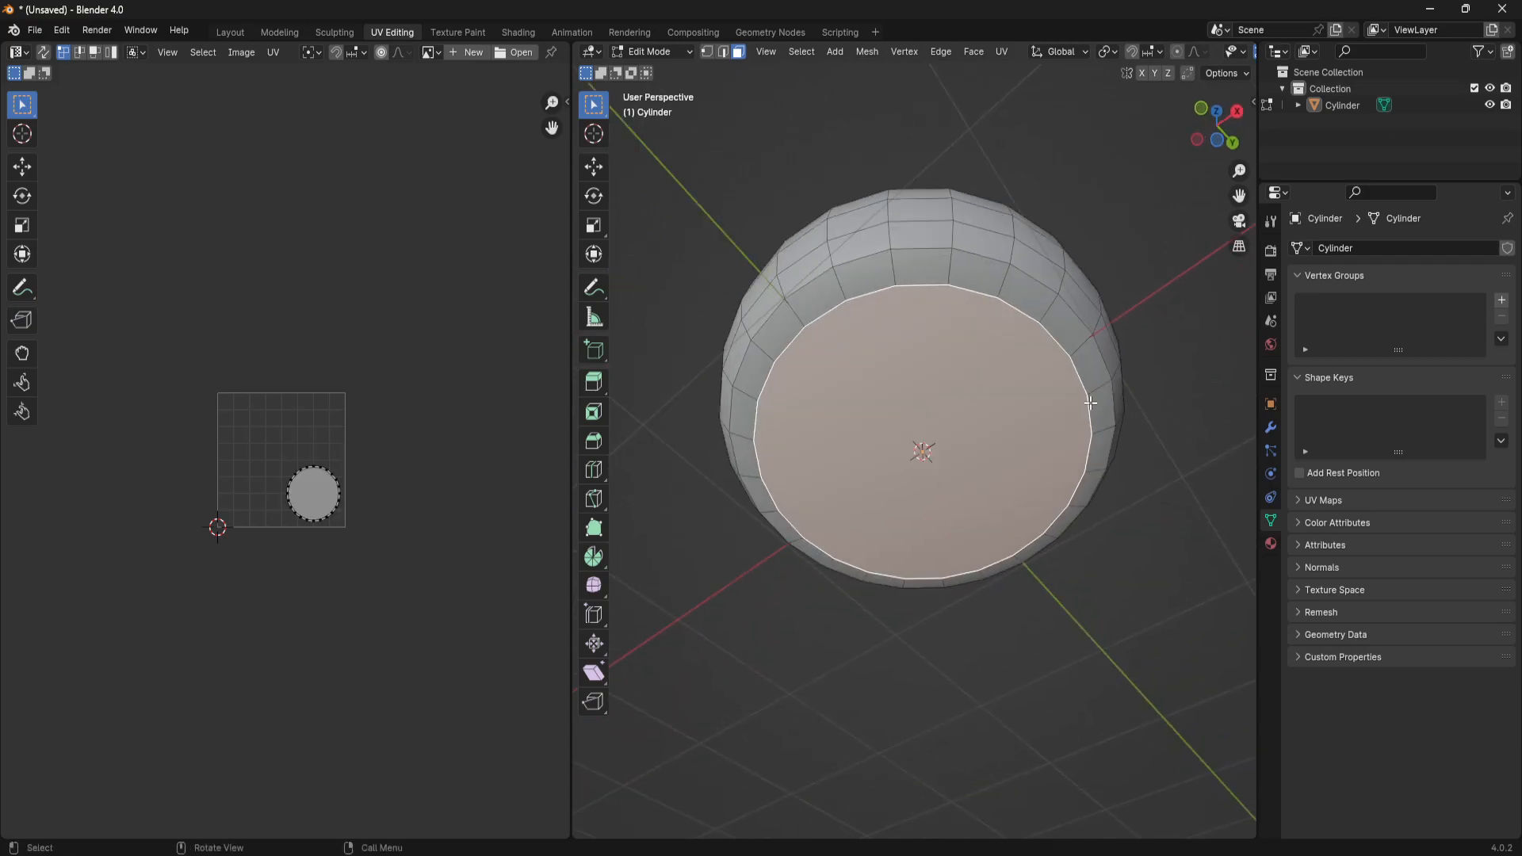
{"action": "left_click", "coordinate": [1067, 324]}
{"action": "middle_click_drag", "start_coordinate": [1066, 323], "coordinate": [941, 462]}
{"action": "left_click", "coordinate": [941, 462]}
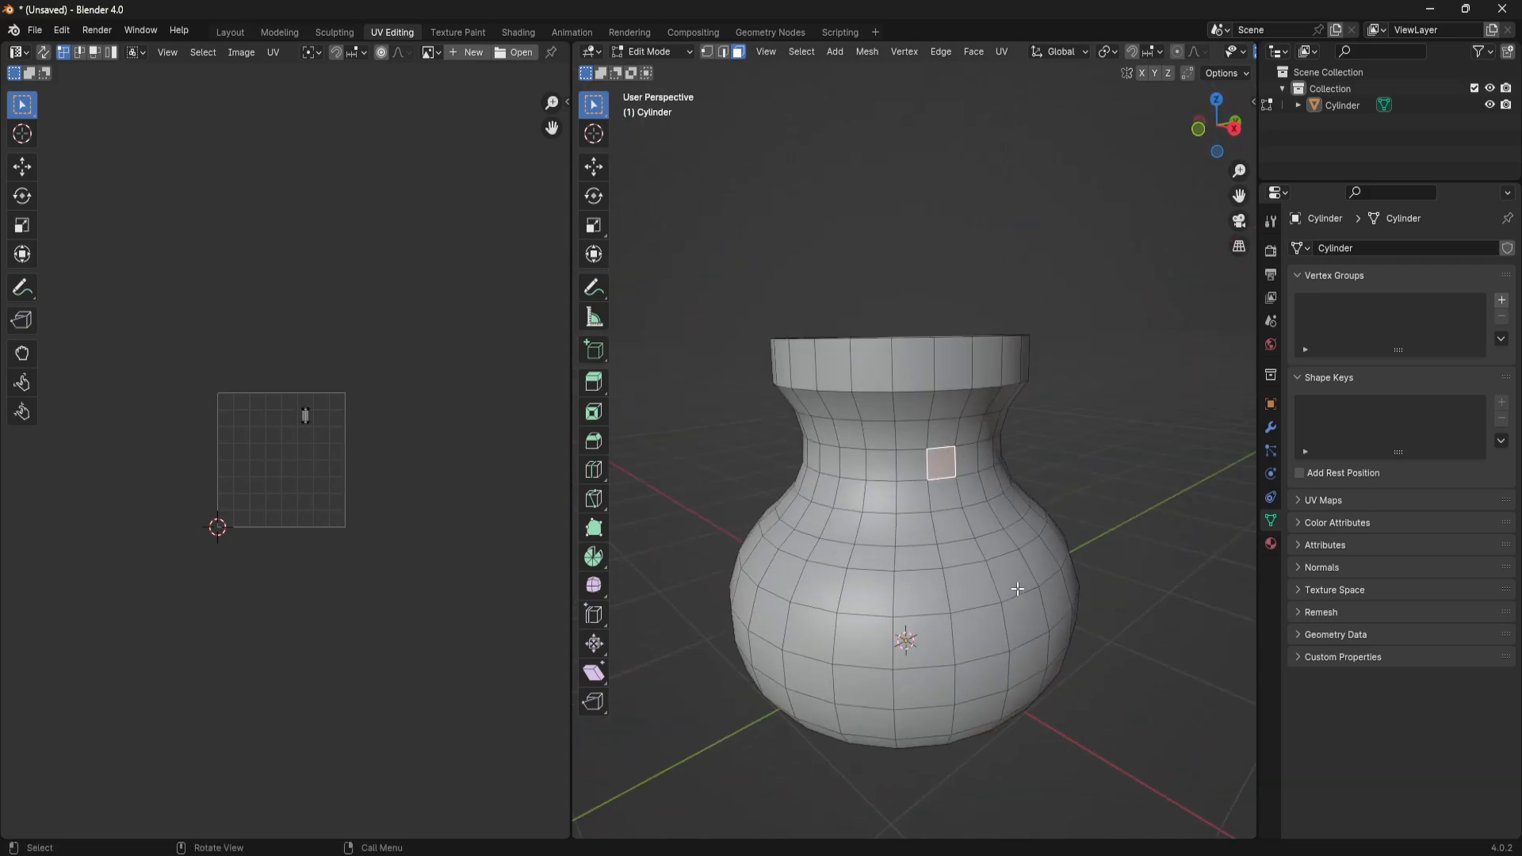
Select individual rim, neck and body faces and box-select the whole vase to inspect their UVs, ending with nothing selected
{"action": "left_click", "coordinate": [889, 366]}
{"action": "left_click", "coordinate": [909, 468]}
{"action": "left_click", "coordinate": [919, 593]}
{"action": "left_click", "coordinate": [829, 554]}
{"action": "left_click", "coordinate": [983, 519]}
{"action": "left_click_drag", "start_coordinate": [700, 269], "coordinate": [1111, 737]}
{"action": "middle_click_drag", "start_coordinate": [1067, 570], "coordinate": [1001, 585]}
{"action": "left_click", "coordinate": [1072, 392]}
{"action": "left_click", "coordinate": [1033, 375]}
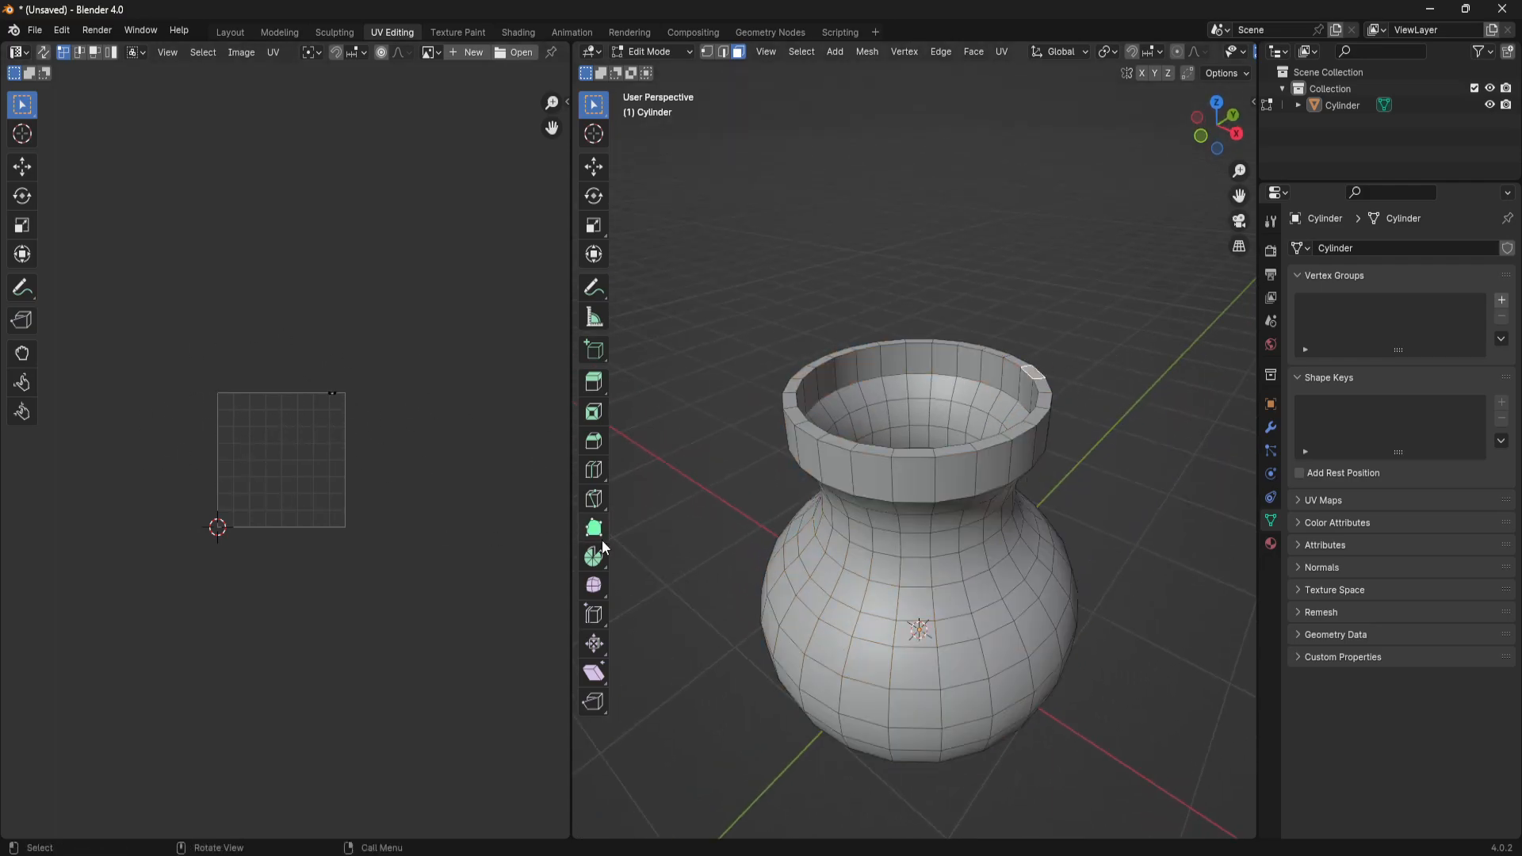
{"action": "middle_click_drag", "start_coordinate": [1037, 503], "coordinate": [775, 503]}
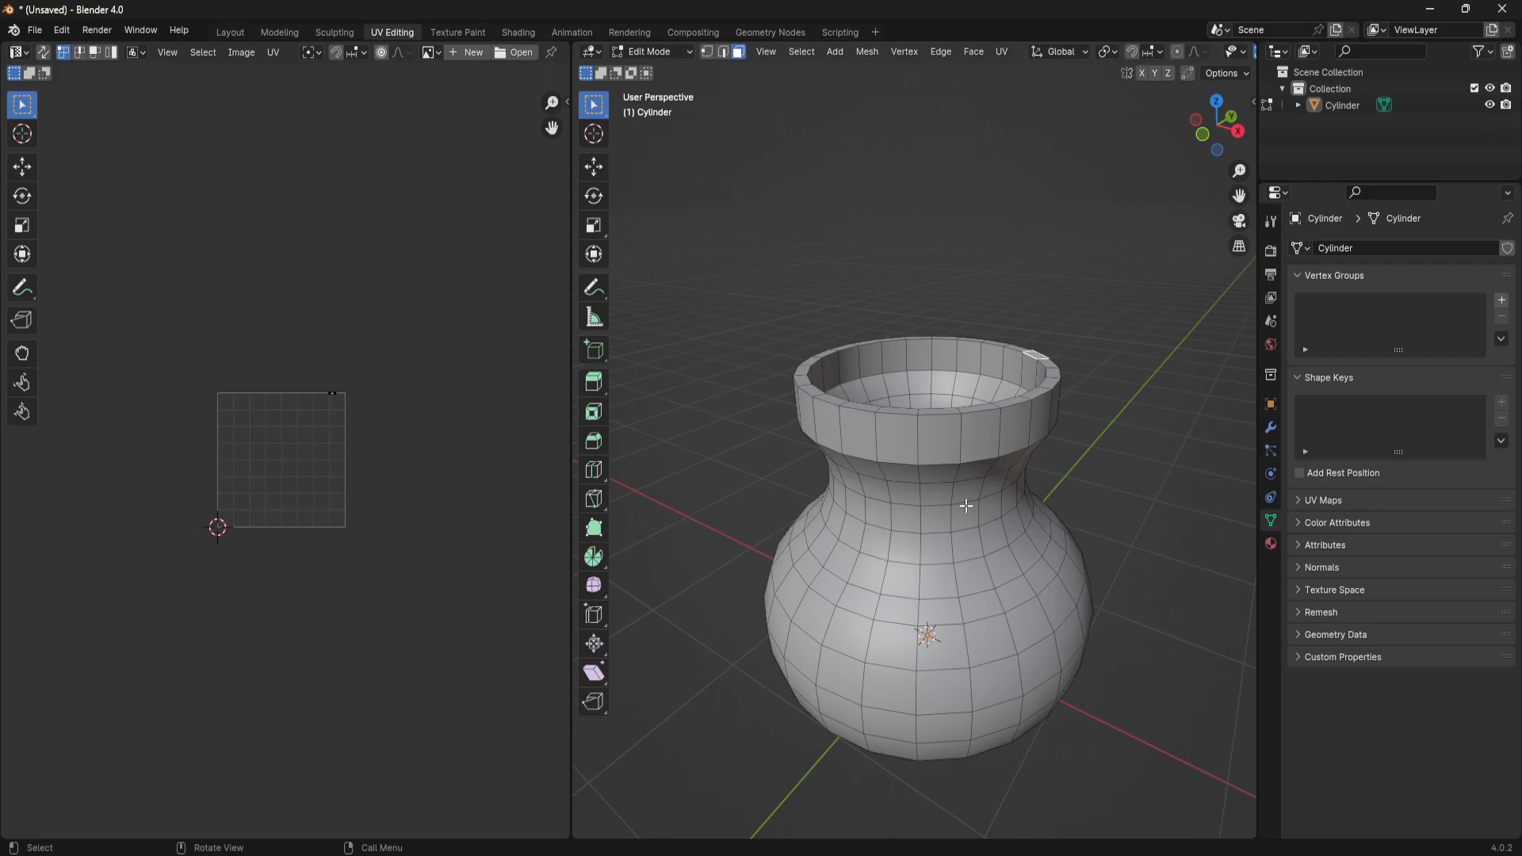
{"action": "left_click", "coordinate": [1105, 283]}
{"action": "middle_click_drag", "start_coordinate": [984, 352], "coordinate": [1054, 326]}
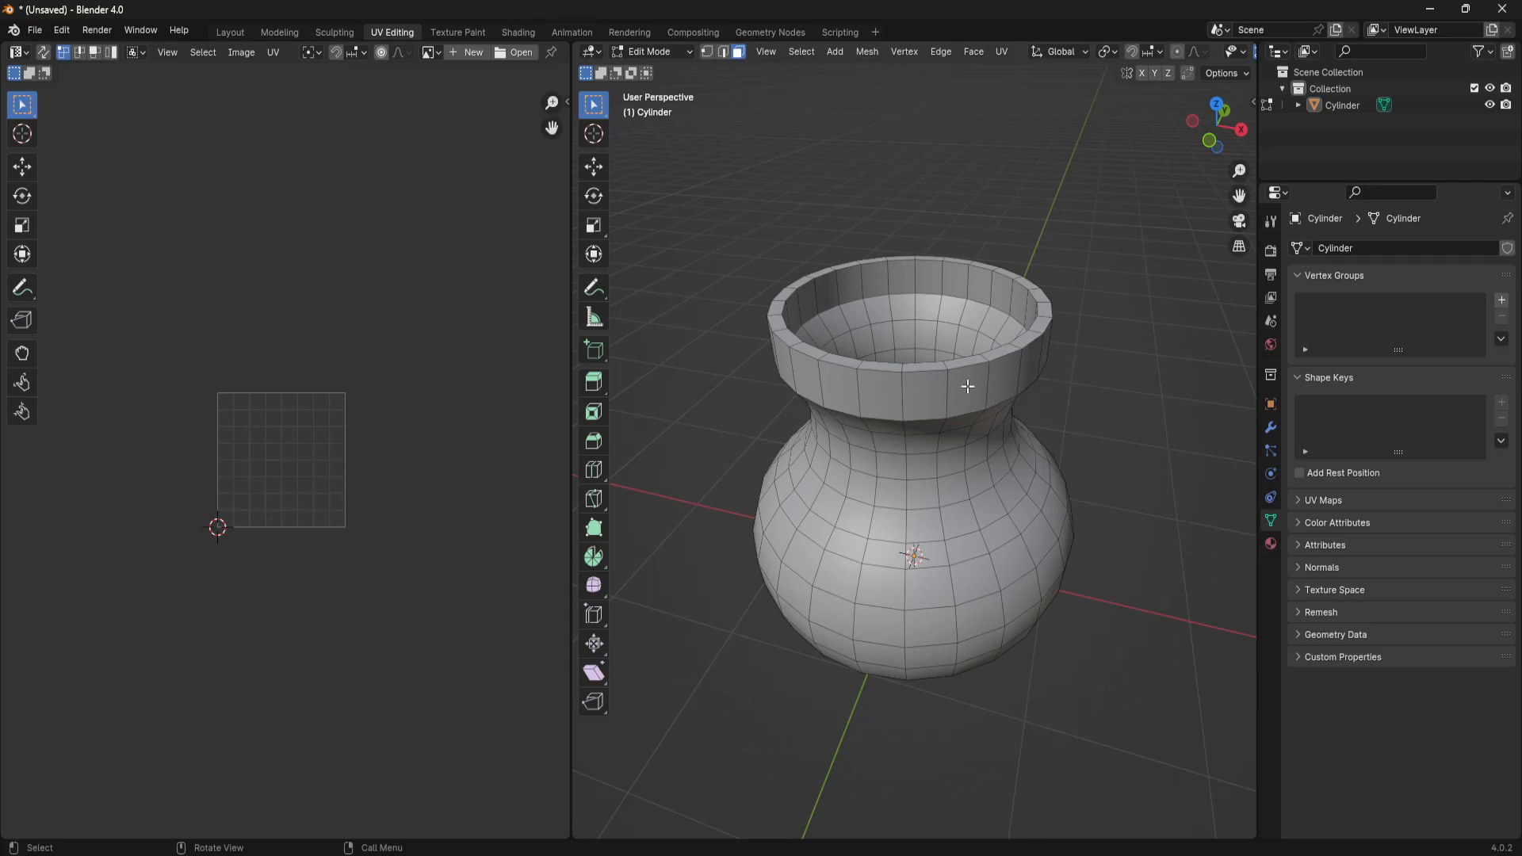
Create a new image named UV in the UV editor with the Color Grid generated type
{"action": "scroll", "coordinate": [1022, 533], "scroll_direction": "down", "scroll_amount": 1}
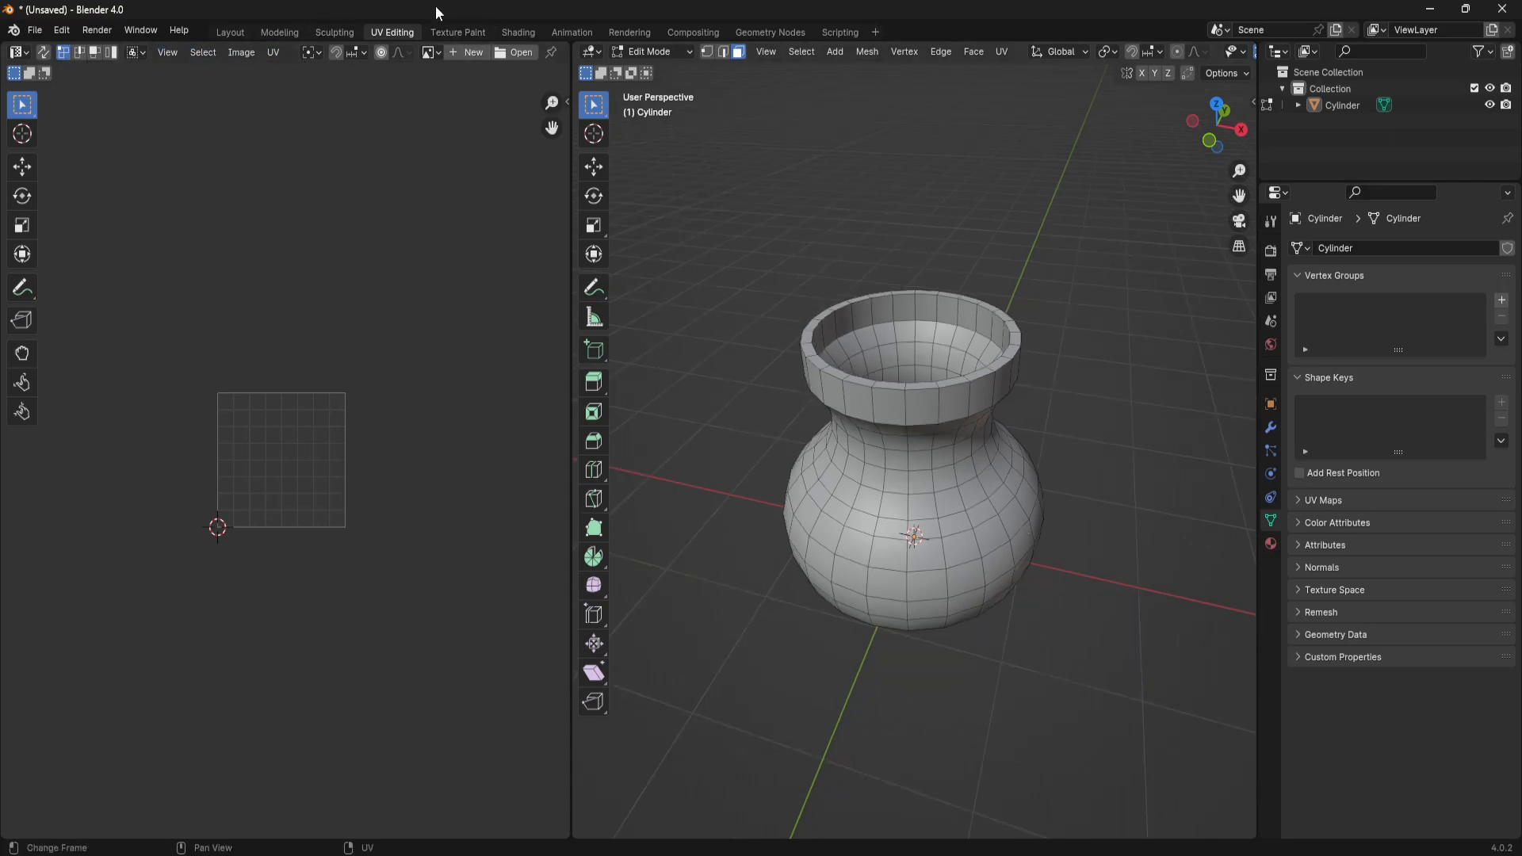
{"action": "left_click", "coordinate": [470, 54]}
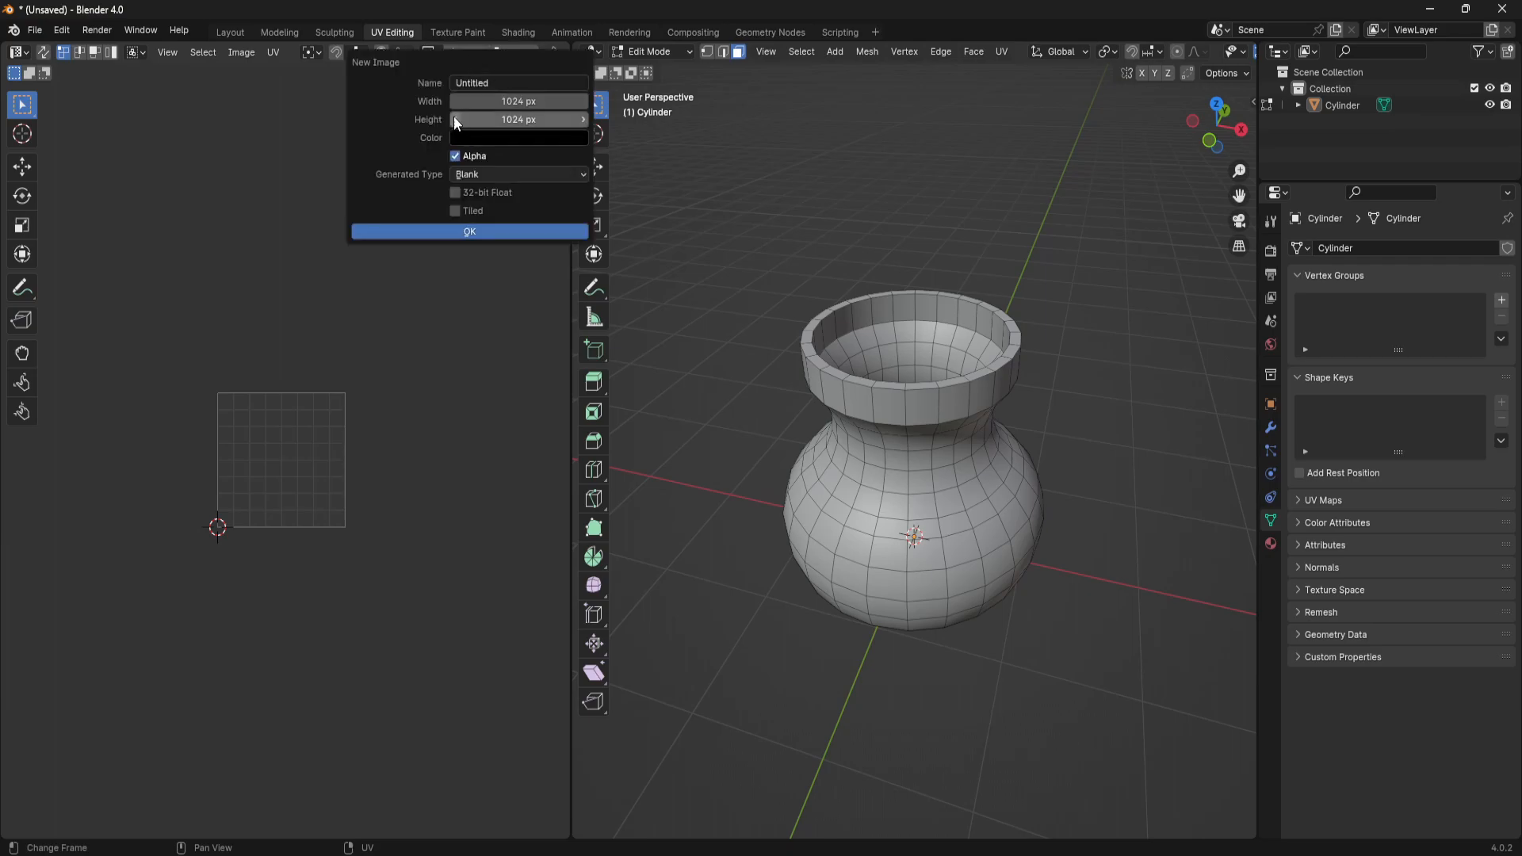
{"action": "left_click", "coordinate": [493, 84]}
{"action": "type", "text": "UV"}
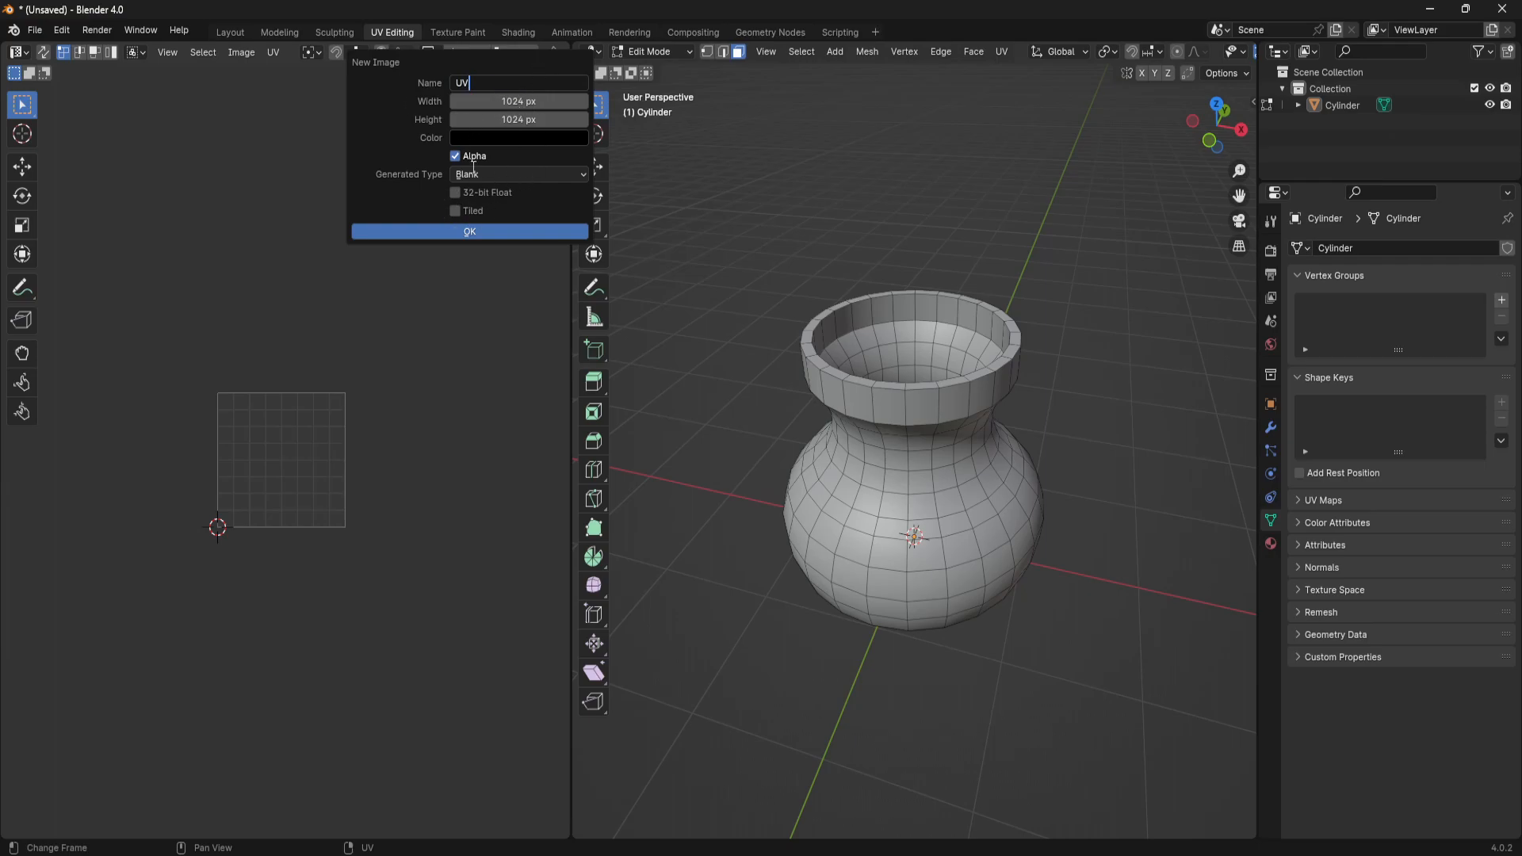
{"action": "left_click", "coordinate": [529, 174]}
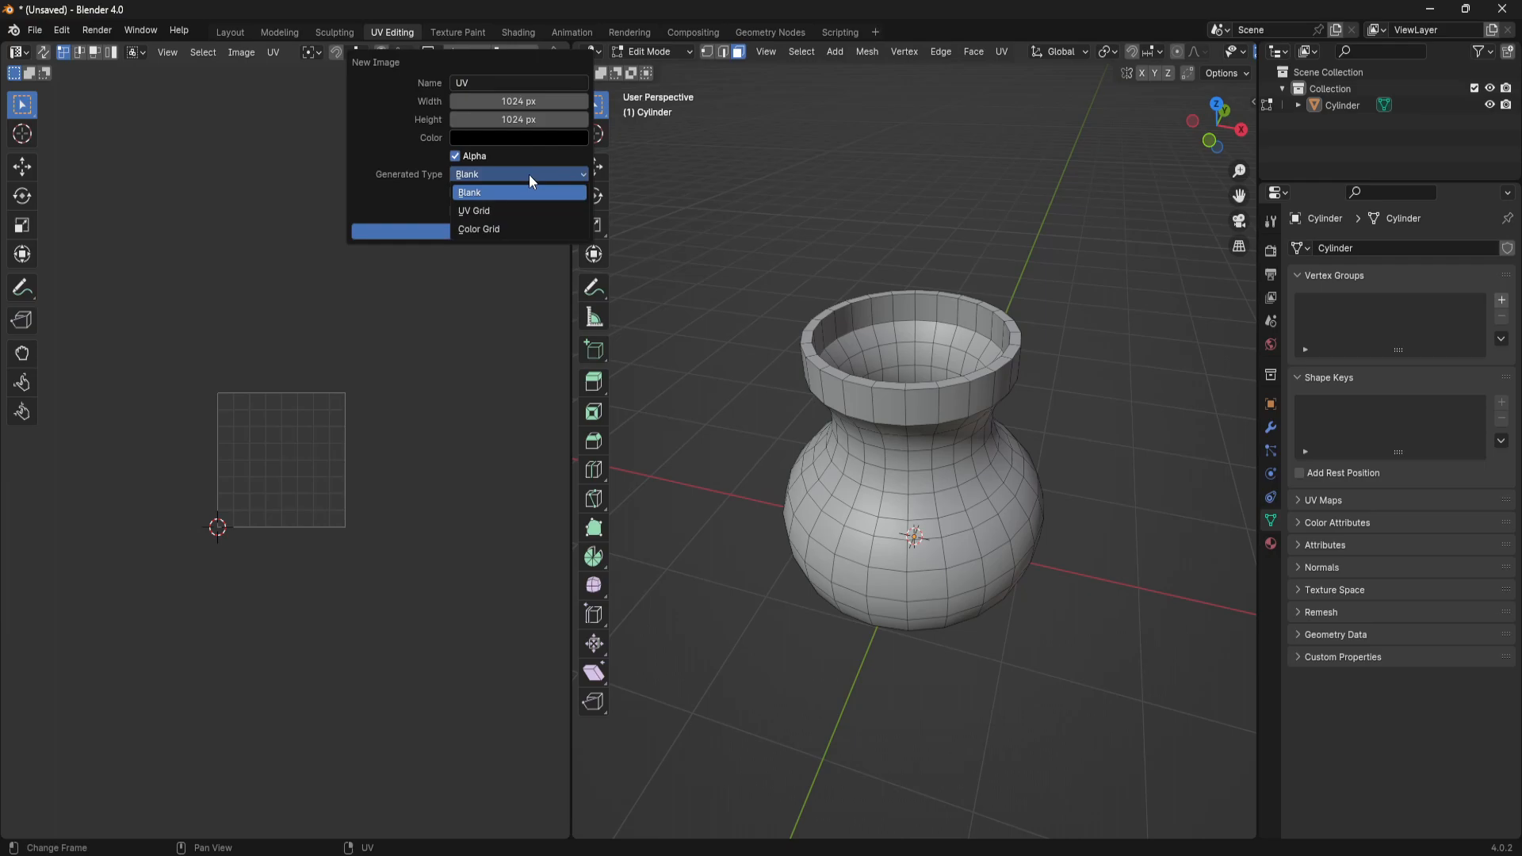
{"action": "left_click", "coordinate": [508, 228]}
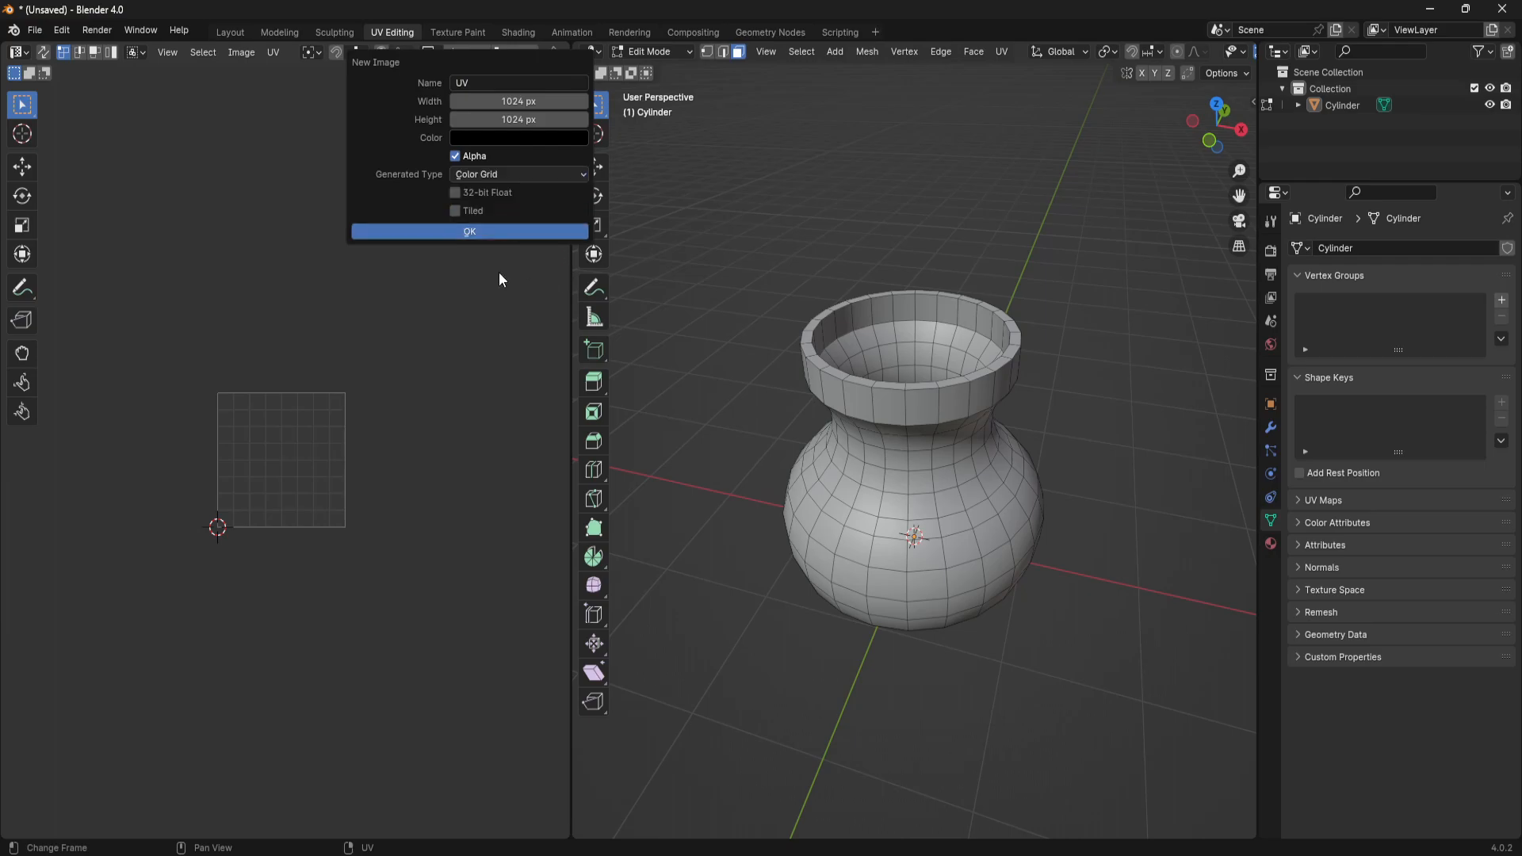
{"action": "left_click", "coordinate": [484, 232]}
{"action": "scroll", "coordinate": [434, 609], "scroll_direction": "down", "scroll_amount": 3}
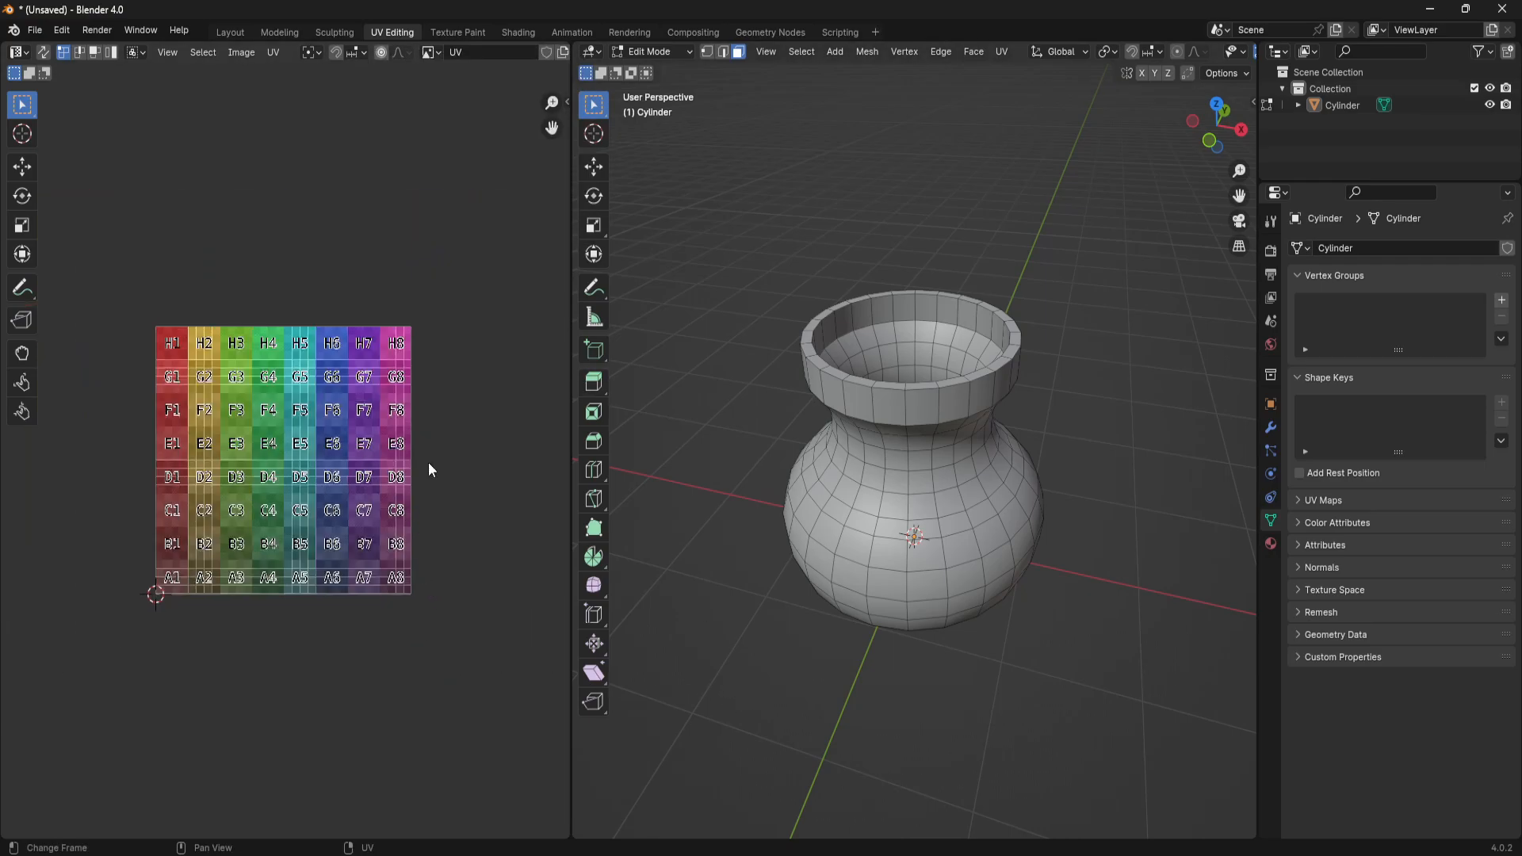
Return to Object Mode, select the vase and give it a new material named UVs
{"action": "middle_click_drag", "start_coordinate": [991, 594], "coordinate": [1022, 547]}
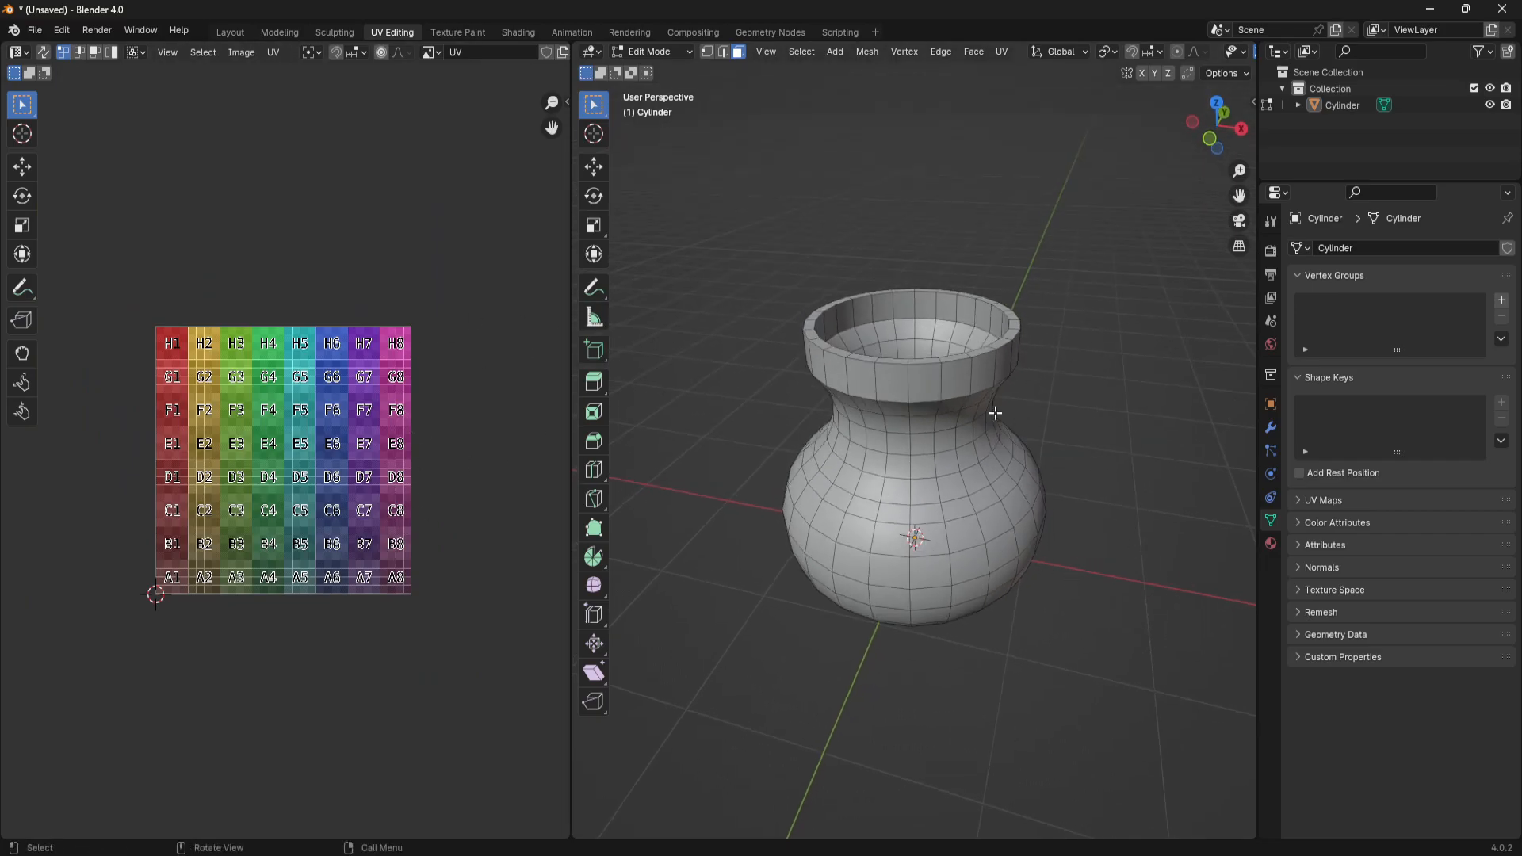
{"action": "key", "text": "Tab"}
{"action": "left_click", "coordinate": [949, 385]}
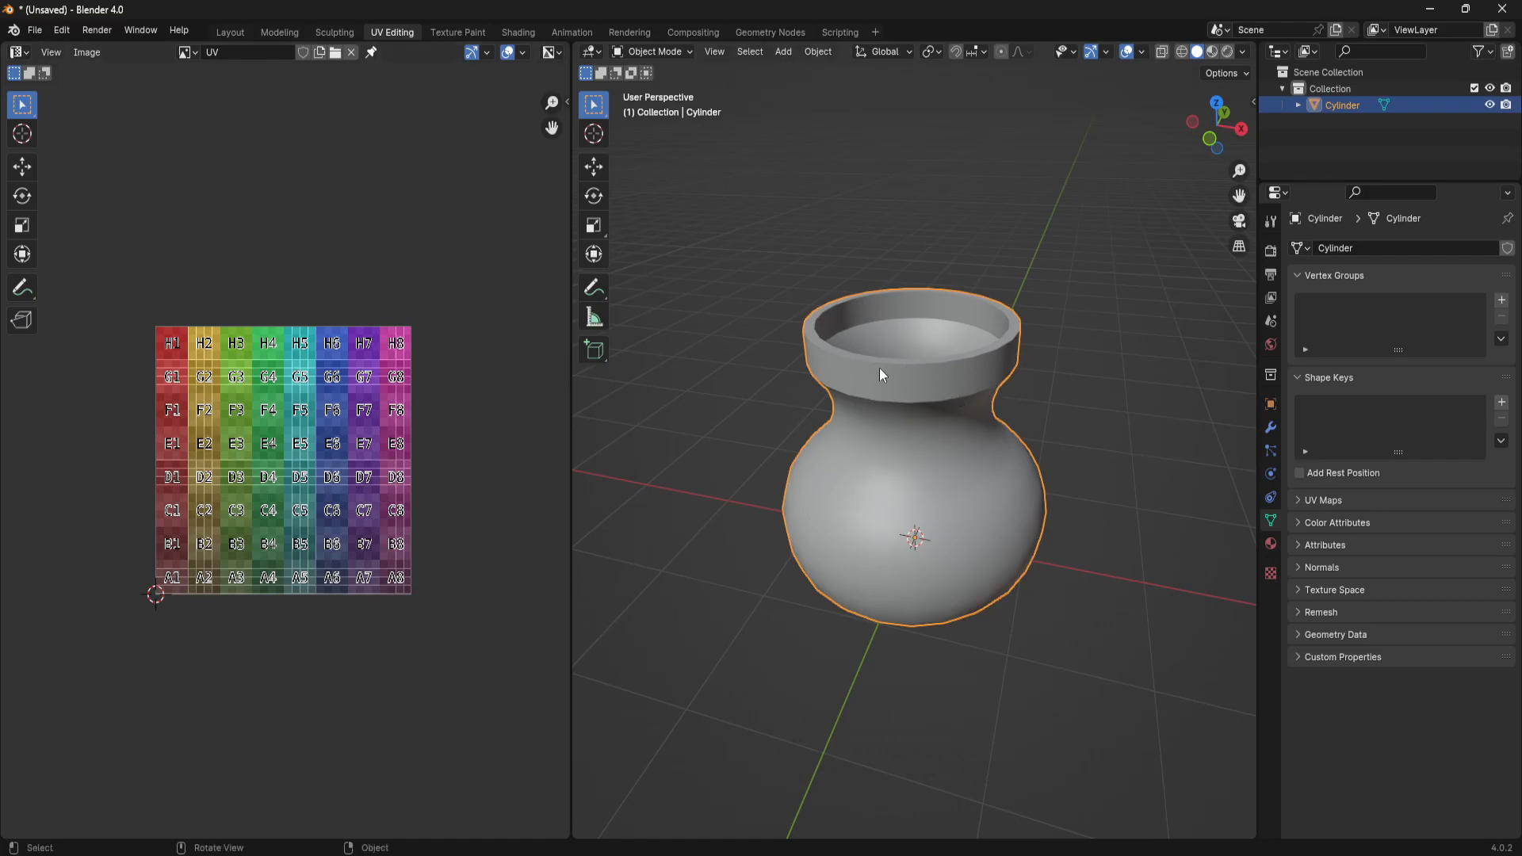
{"action": "left_click", "coordinate": [1271, 543]}
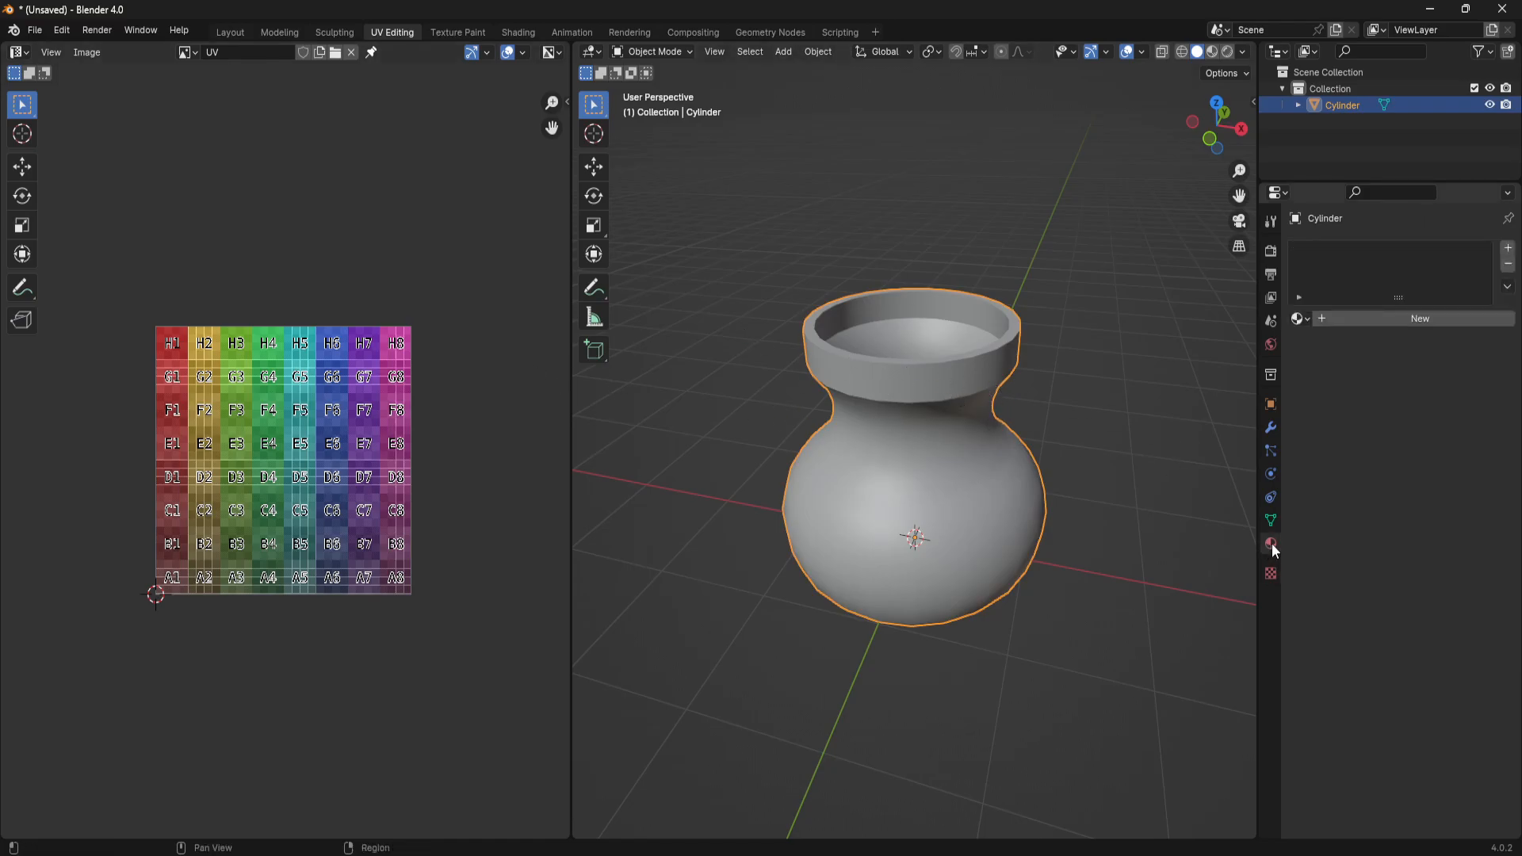
{"action": "left_click", "coordinate": [1346, 321]}
{"action": "left_click", "coordinate": [1388, 321]}
{"action": "type", "text": "UVs"}
{"action": "key", "text": "Return"}
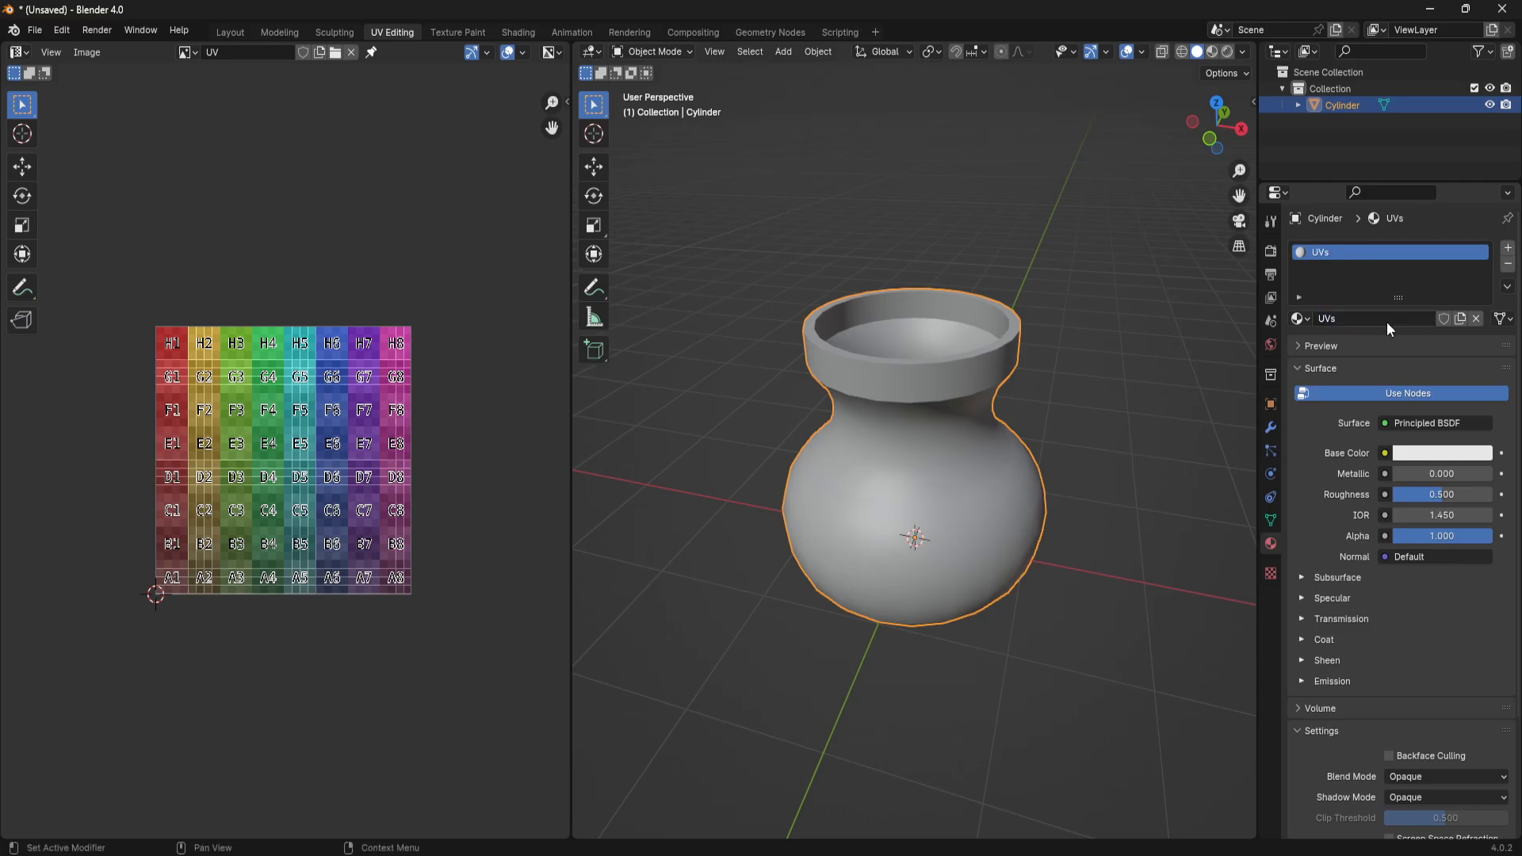
Set the material's base color to an Image Texture that uses the UV image
{"action": "left_click", "coordinate": [1386, 454]}
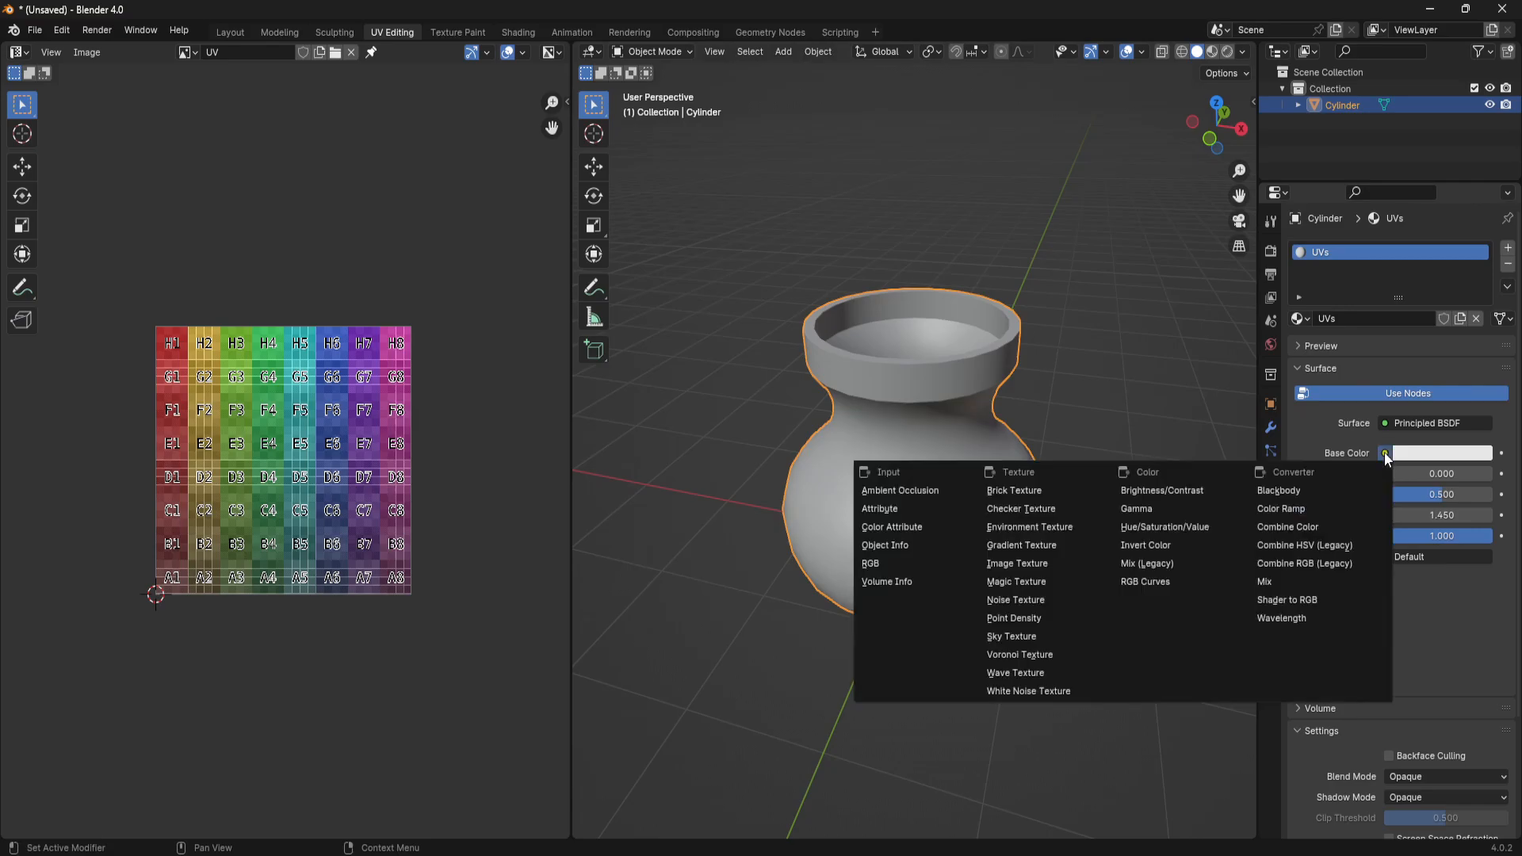
{"action": "left_click", "coordinate": [1384, 453]}
{"action": "left_click", "coordinate": [1384, 454]}
{"action": "left_click", "coordinate": [1016, 563]}
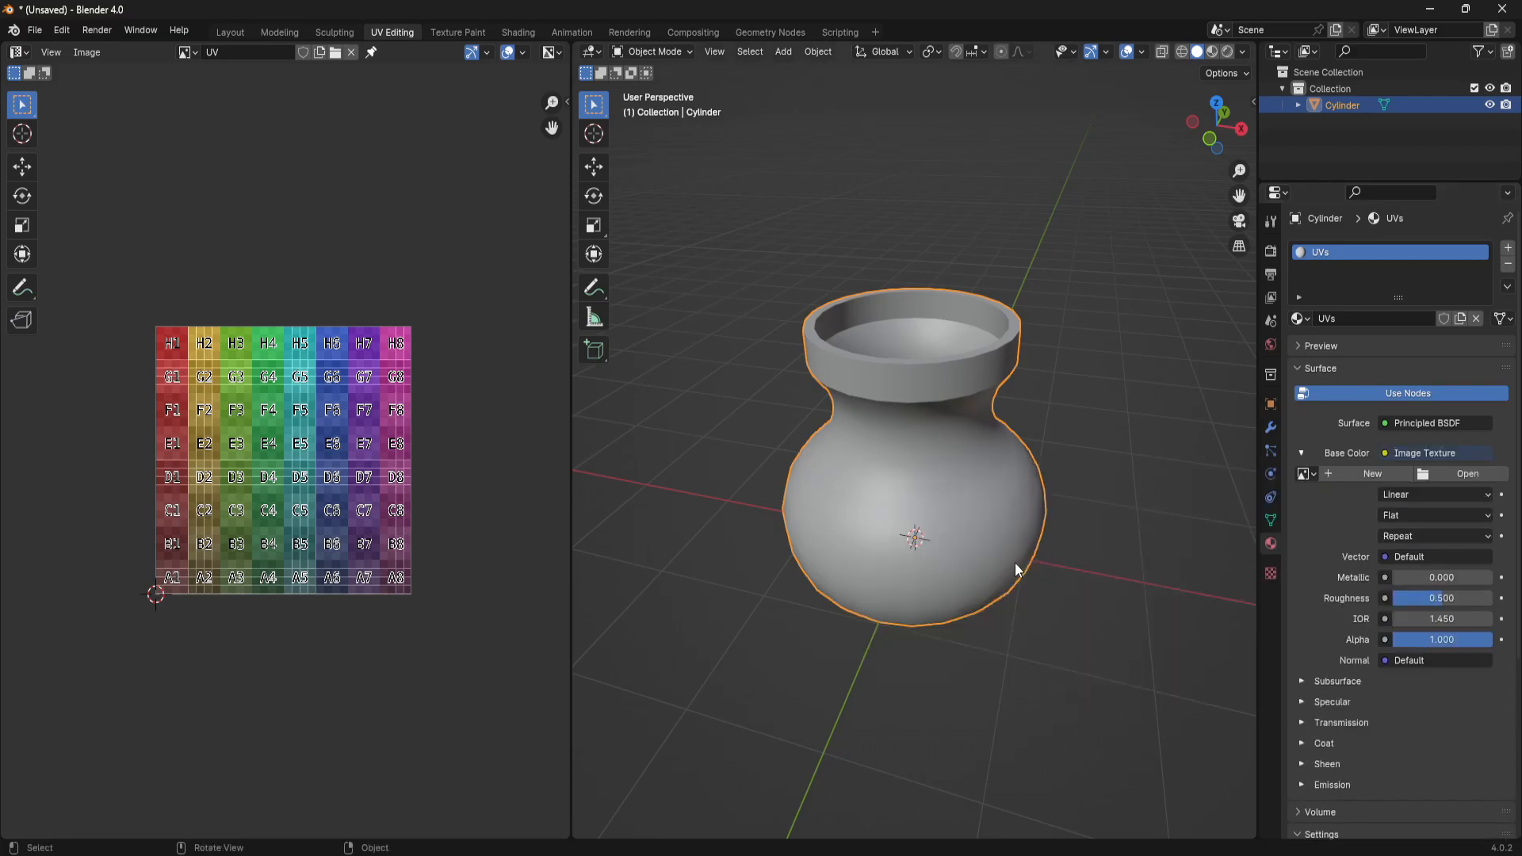
{"action": "left_click", "coordinate": [1309, 473]}
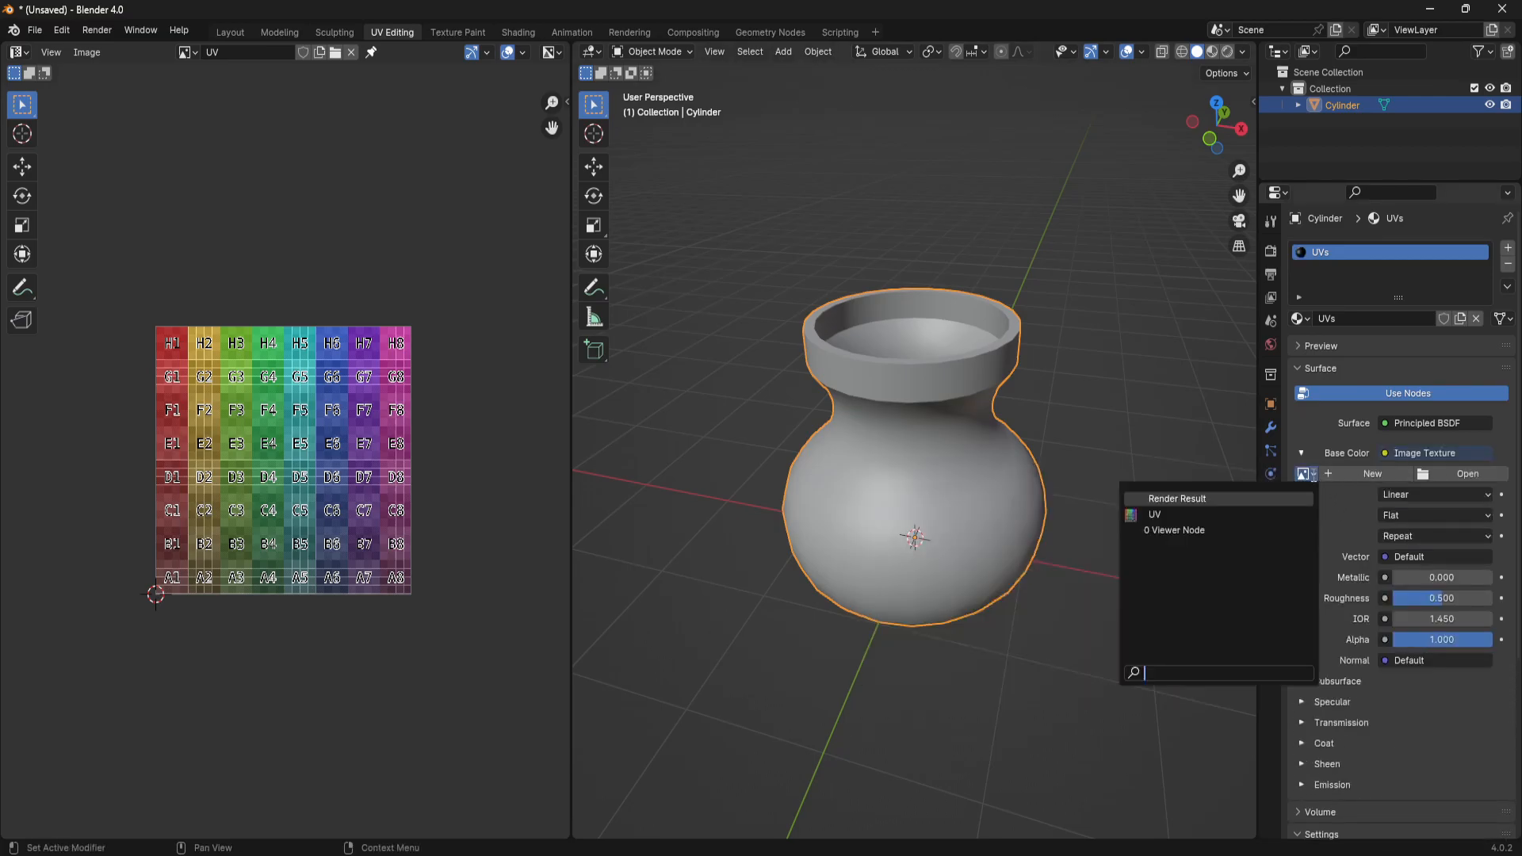
{"action": "left_click", "coordinate": [1155, 515]}
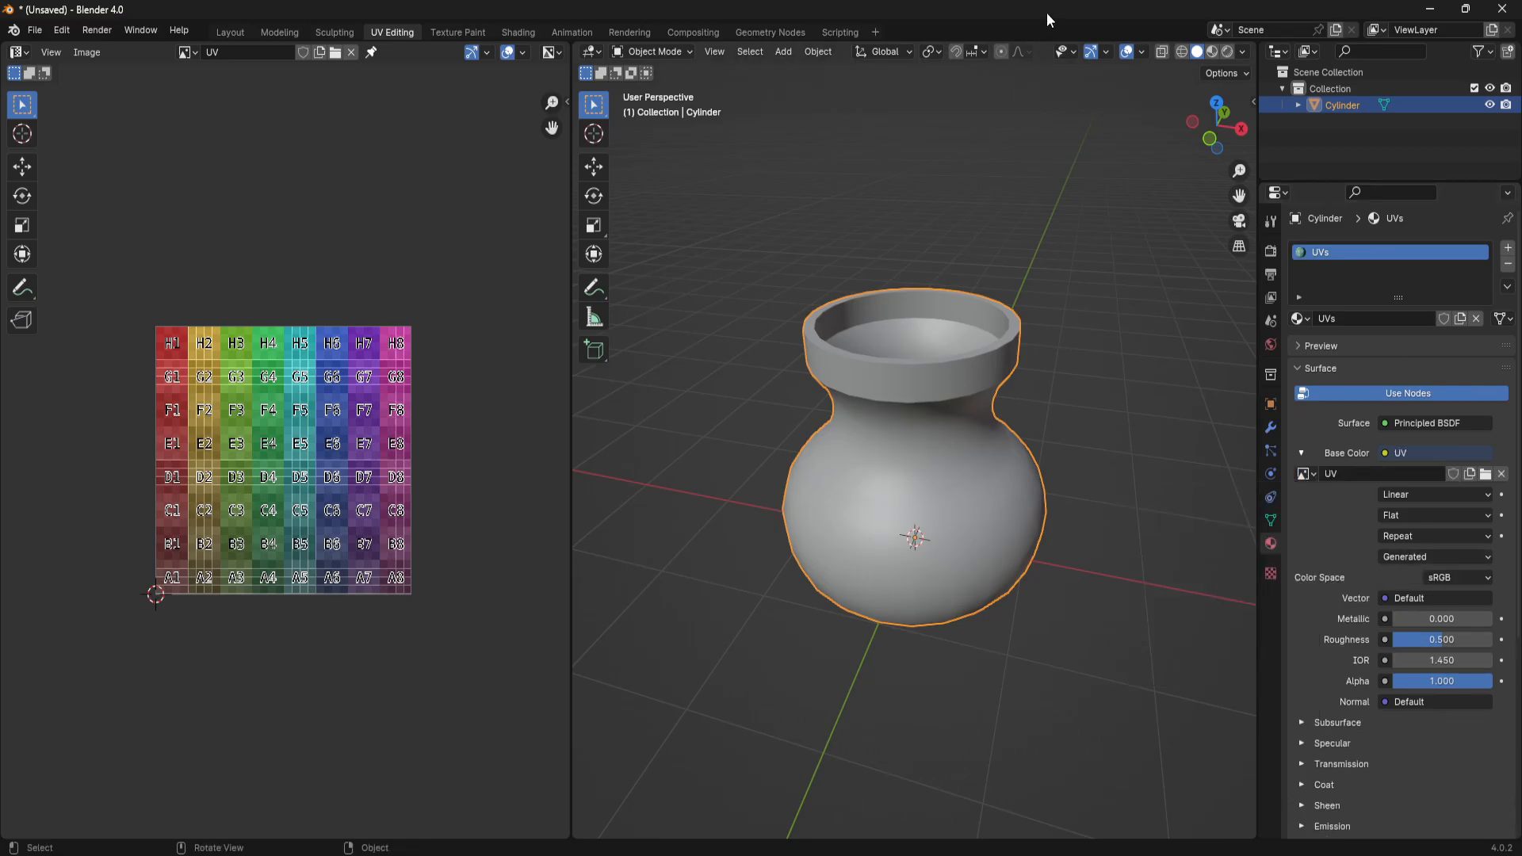
Set the solid viewport shading color to Texture and examine the color grid on the vase's outside and interior
{"action": "left_click", "coordinate": [1242, 53]}
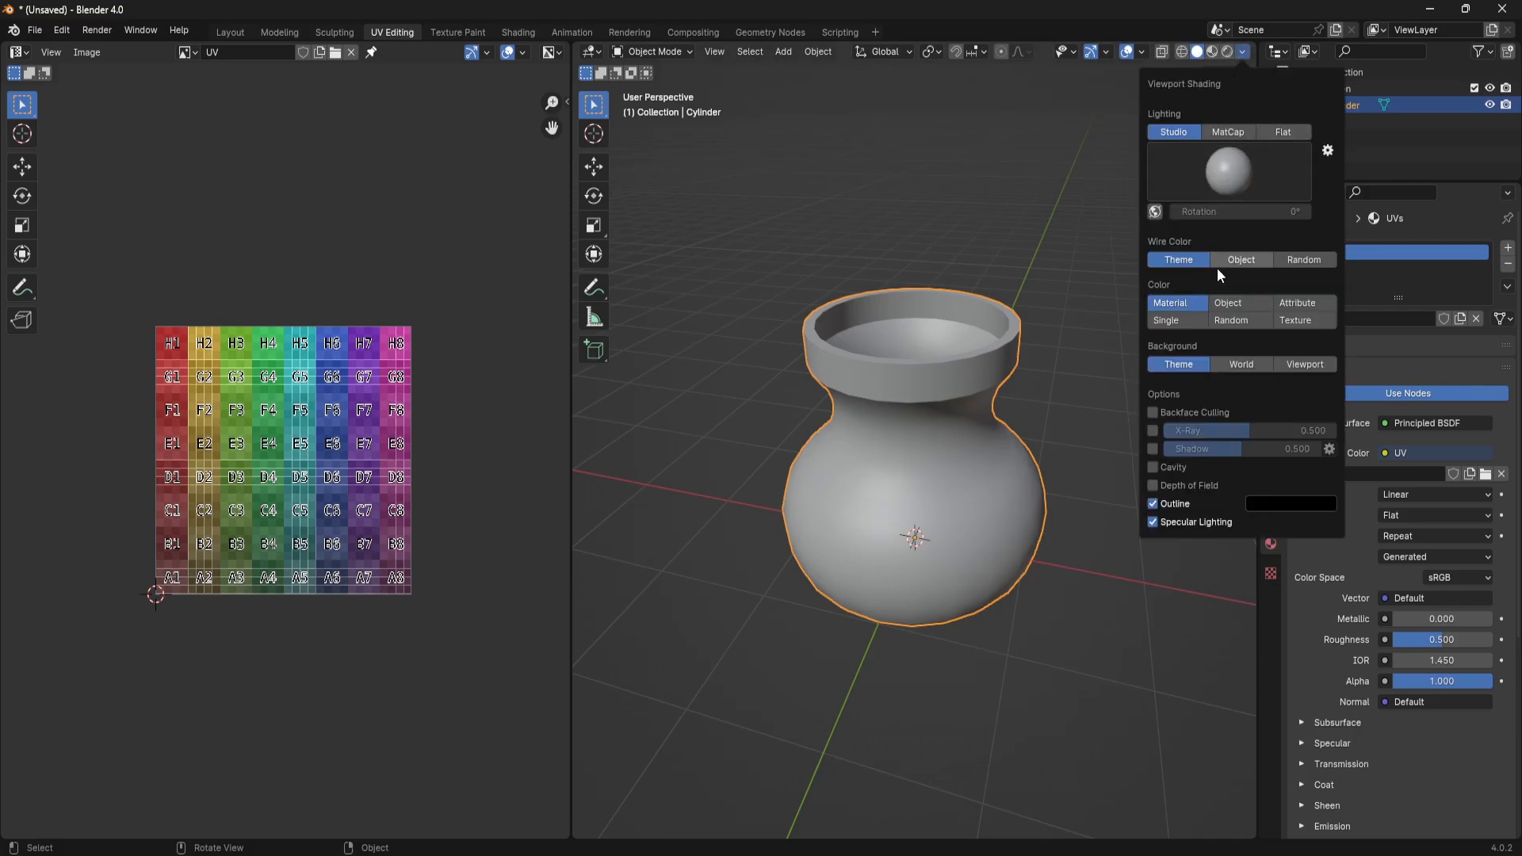
{"action": "left_click", "coordinate": [1302, 320]}
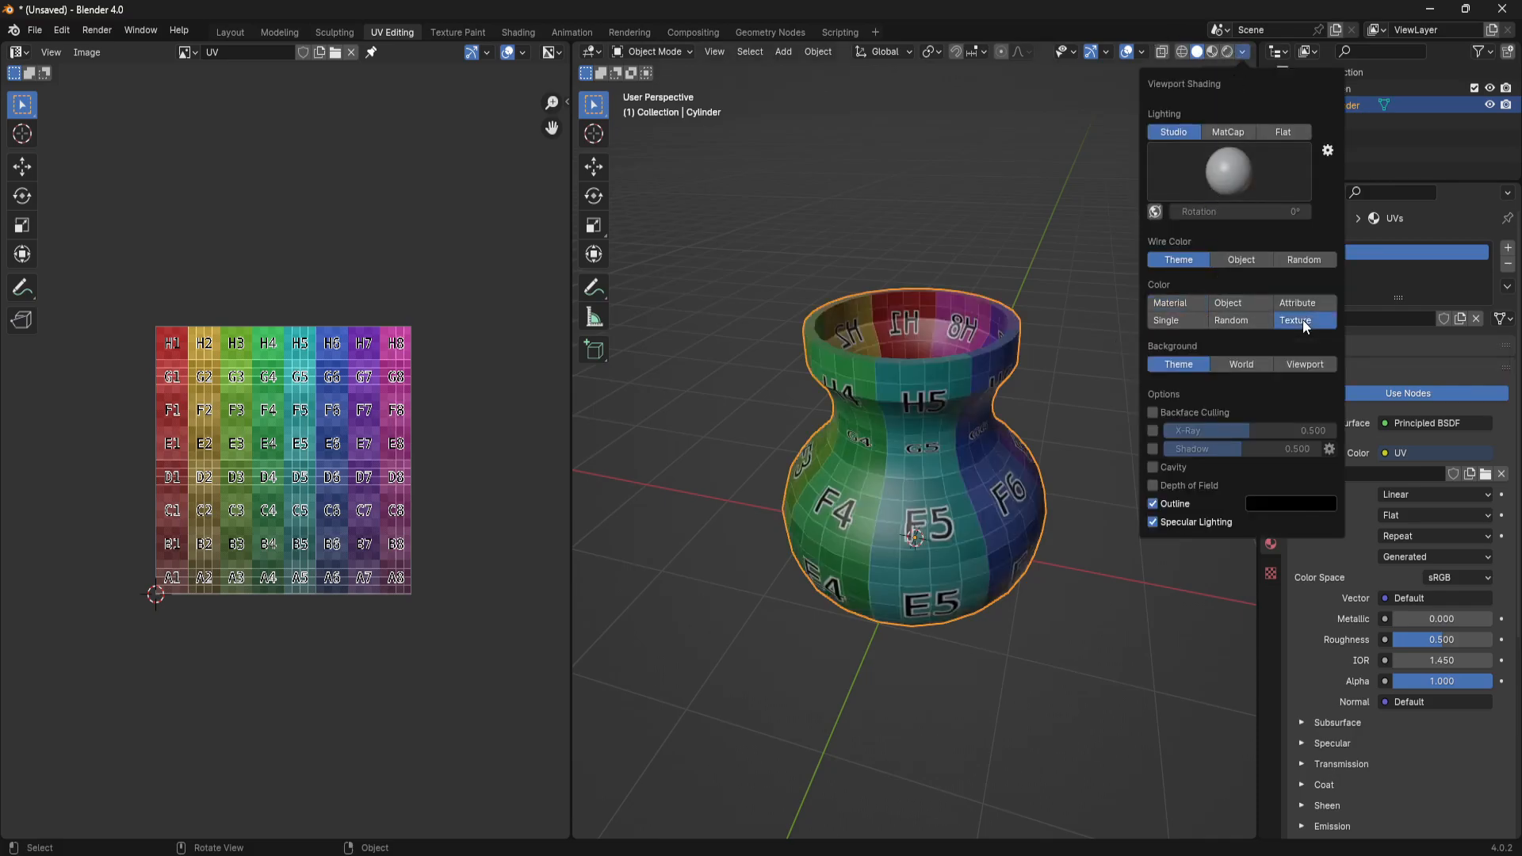
{"action": "middle_click_drag", "start_coordinate": [1057, 678], "coordinate": [1045, 630]}
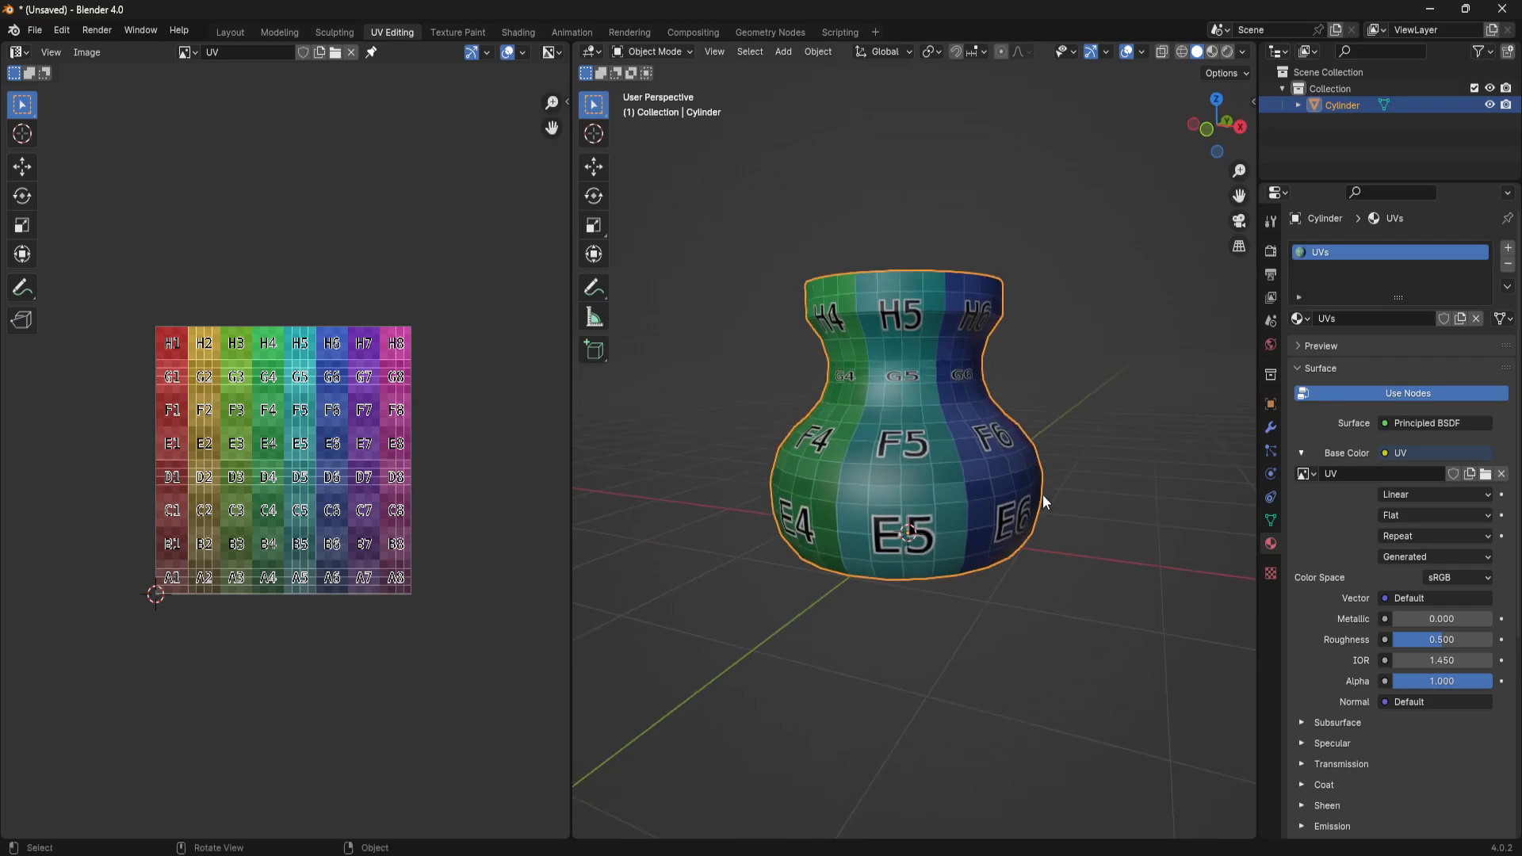
{"action": "mouse_move", "coordinate": [939, 469]}
{"action": "middle_mouse_down"}
{"action": "mouse_move", "coordinate": [987, 545]}
{"action": "mouse_move", "coordinate": [1005, 525]}
{"action": "mouse_move", "coordinate": [934, 520]}
{"action": "mouse_move", "coordinate": [945, 479]}
{"action": "mouse_move", "coordinate": [927, 475]}
{"action": "middle_mouse_up"}
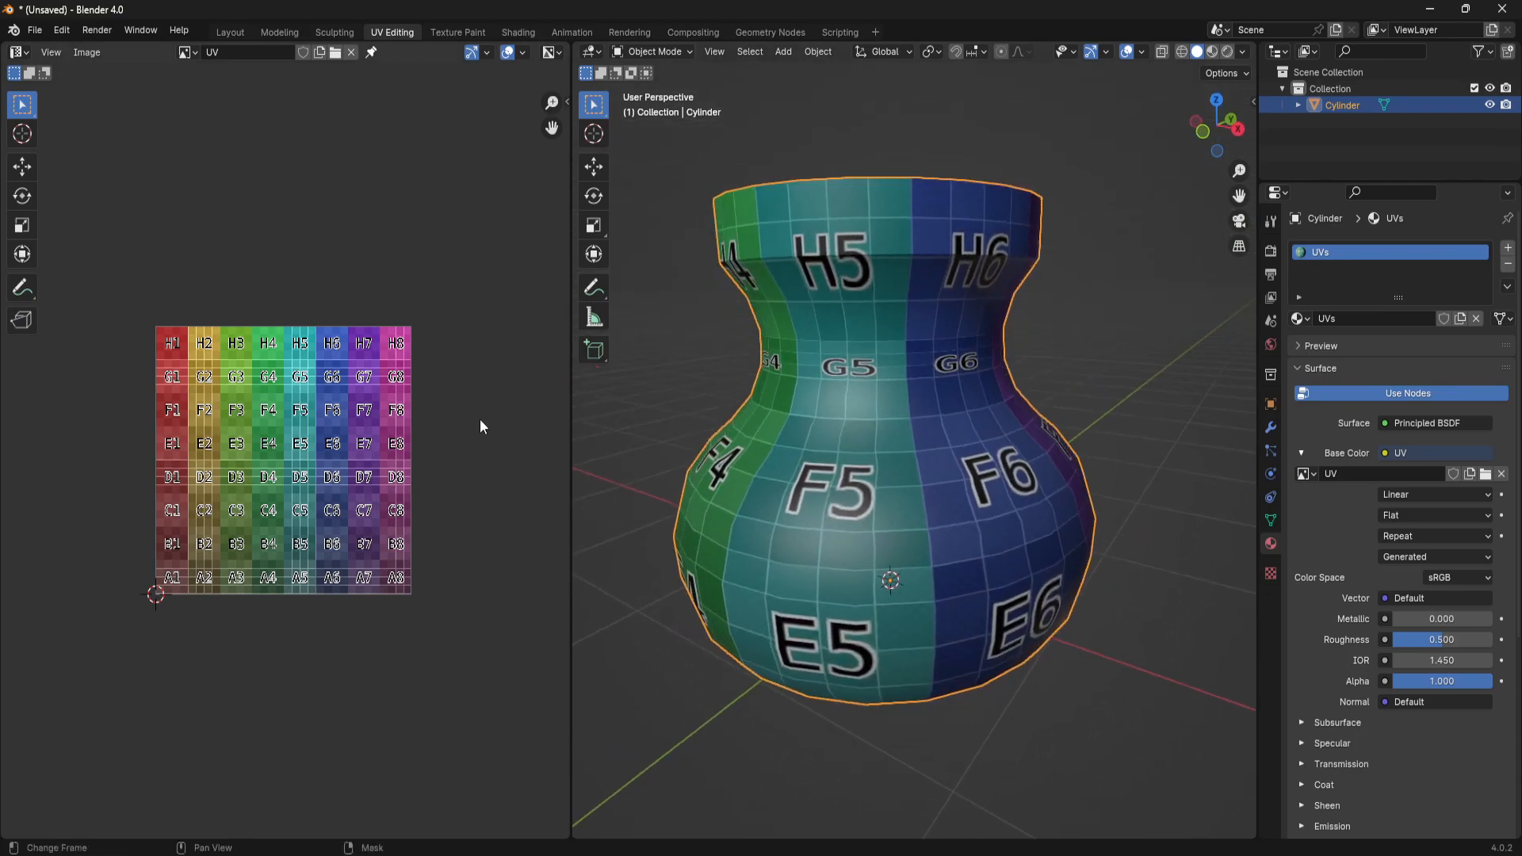
{"action": "middle_click_drag", "start_coordinate": [944, 574], "coordinate": [1000, 507]}
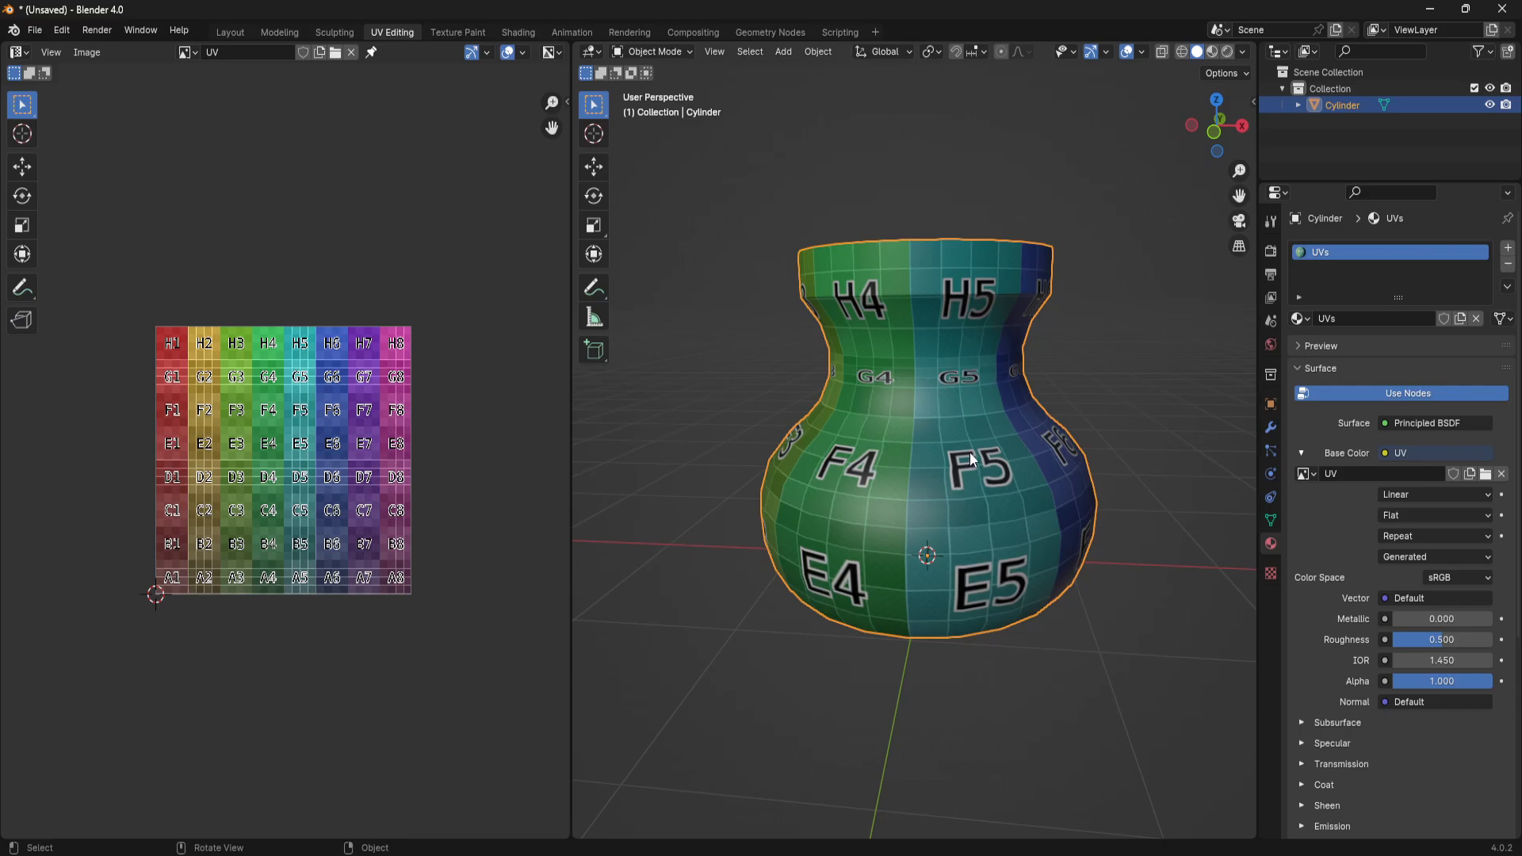
{"action": "middle_click_drag", "start_coordinate": [967, 582], "coordinate": [934, 300]}
{"action": "middle_click_drag", "start_coordinate": [1083, 548], "coordinate": [973, 436]}
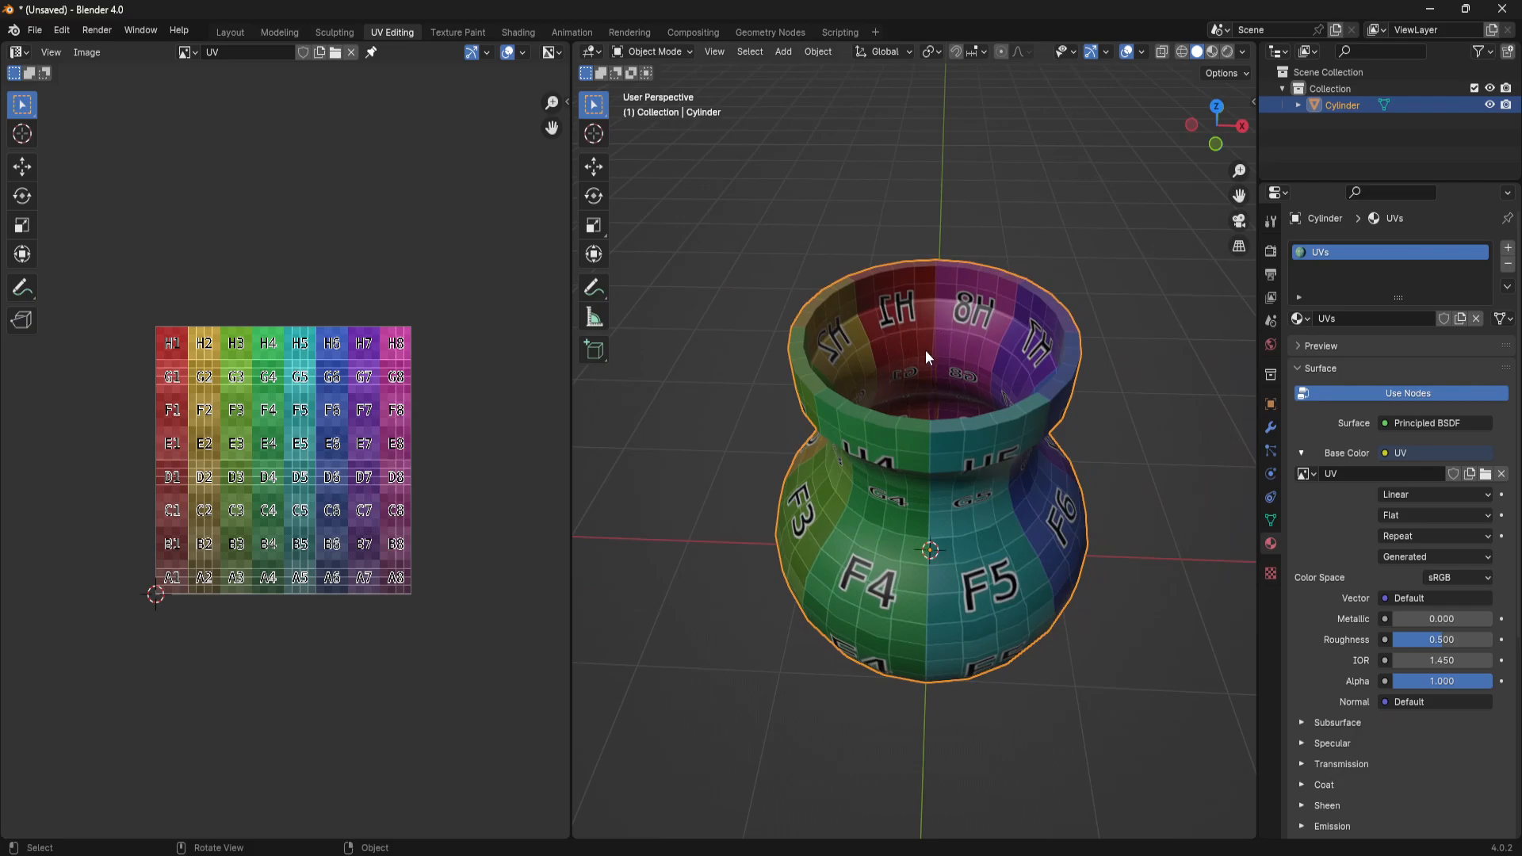
{"action": "middle_click_drag", "start_coordinate": [1001, 652], "coordinate": [950, 569]}
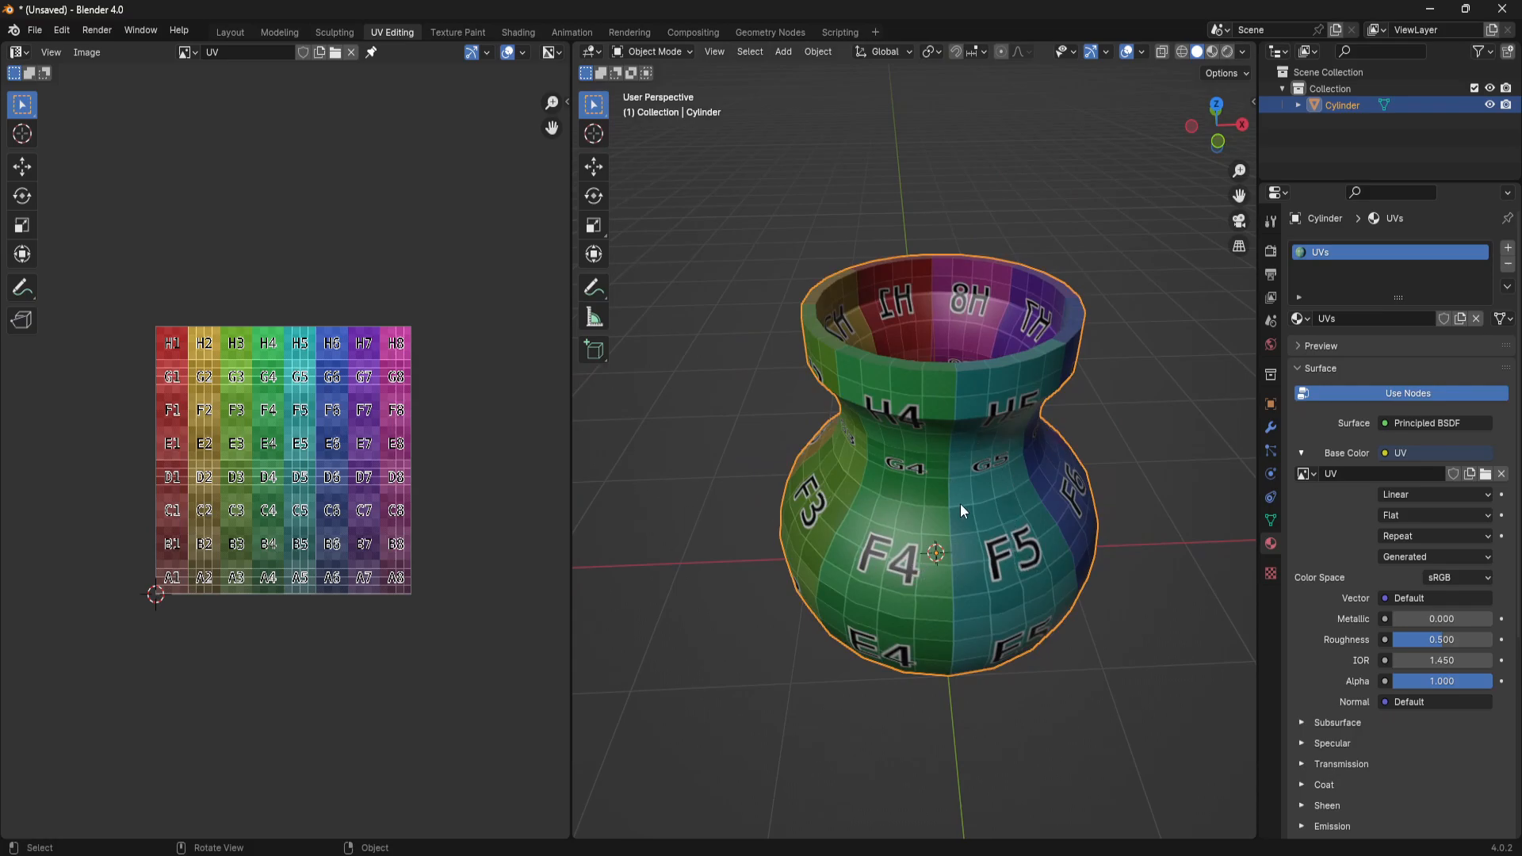
{"action": "middle_click_drag", "start_coordinate": [957, 504], "coordinate": [947, 491]}
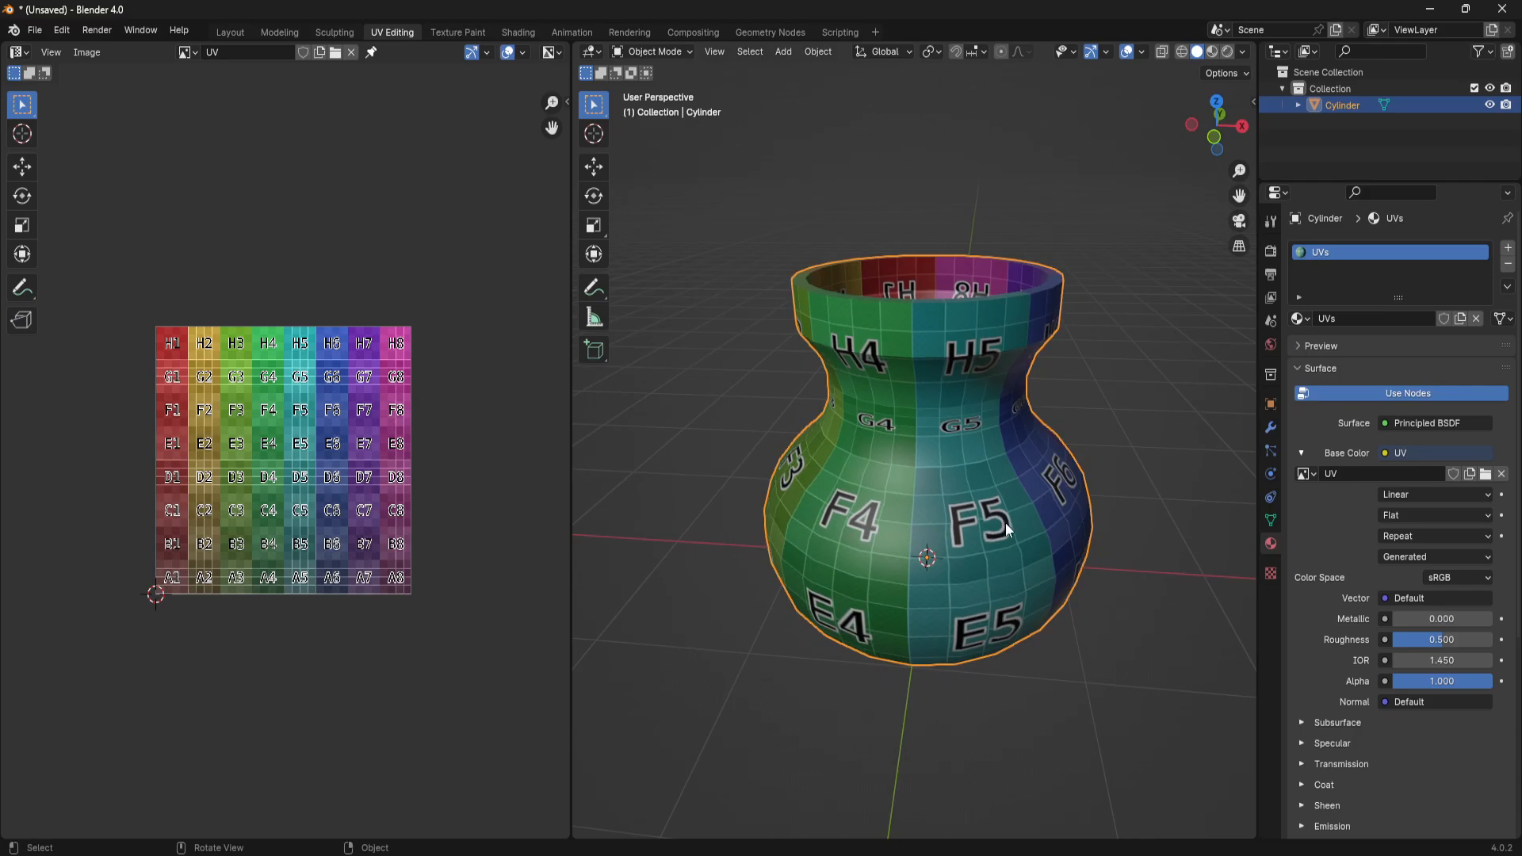
Enter Edit Mode and select faces on the vase's underside, including the base face, to inspect their UVs against the color grid
{"action": "key", "text": "Tab"}
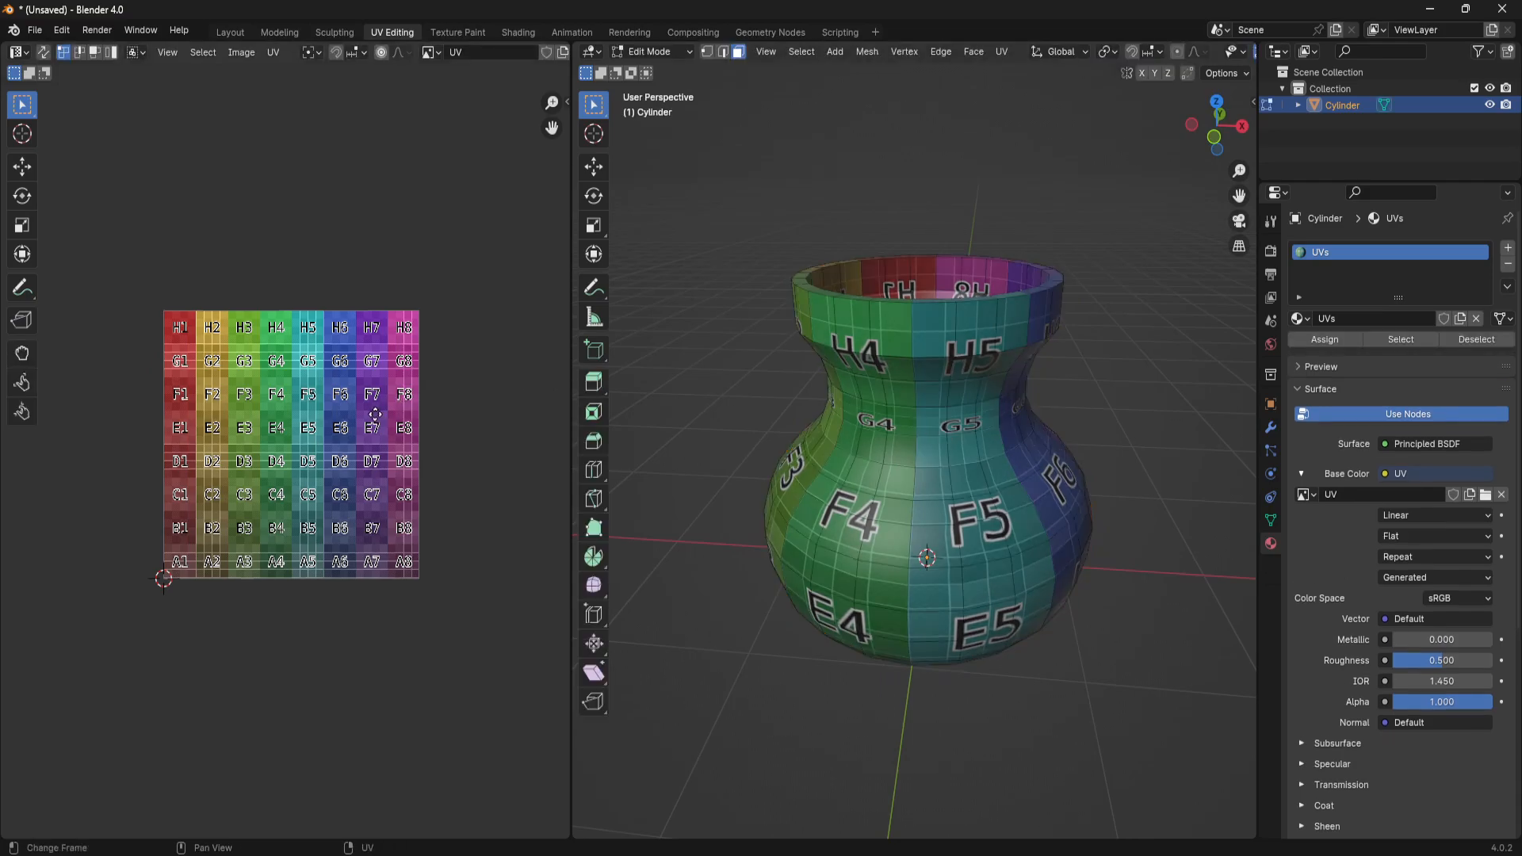
{"action": "middle_click_drag", "start_coordinate": [936, 359], "coordinate": [1054, 352]}
{"action": "left_click", "coordinate": [1003, 308]}
{"action": "key", "text": "alt+a"}
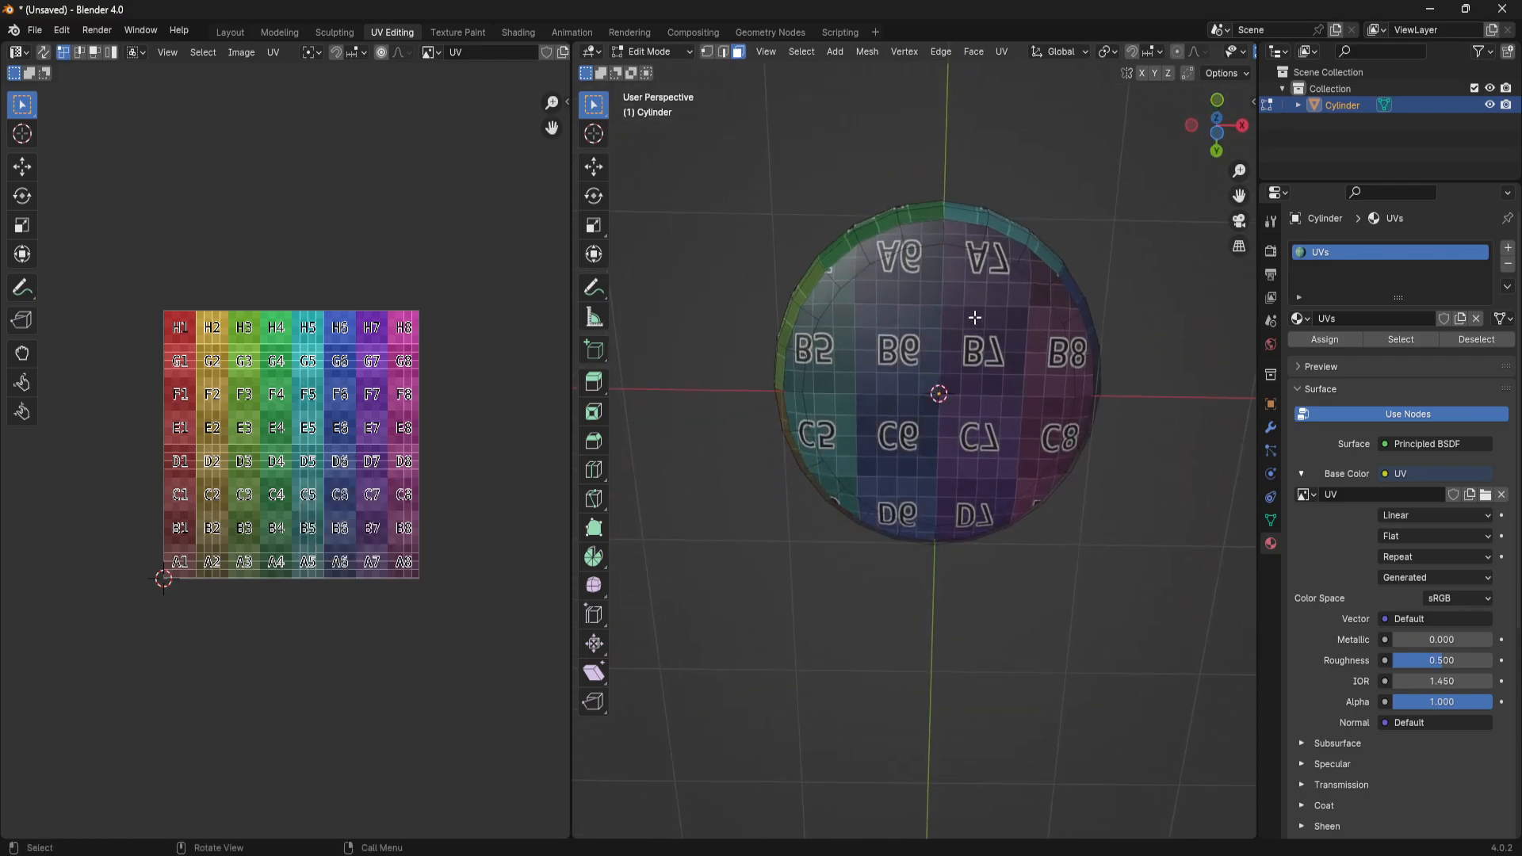
{"action": "left_click", "coordinate": [910, 274]}
{"action": "key", "text": "alt+a"}
{"action": "left_click", "coordinate": [961, 243]}
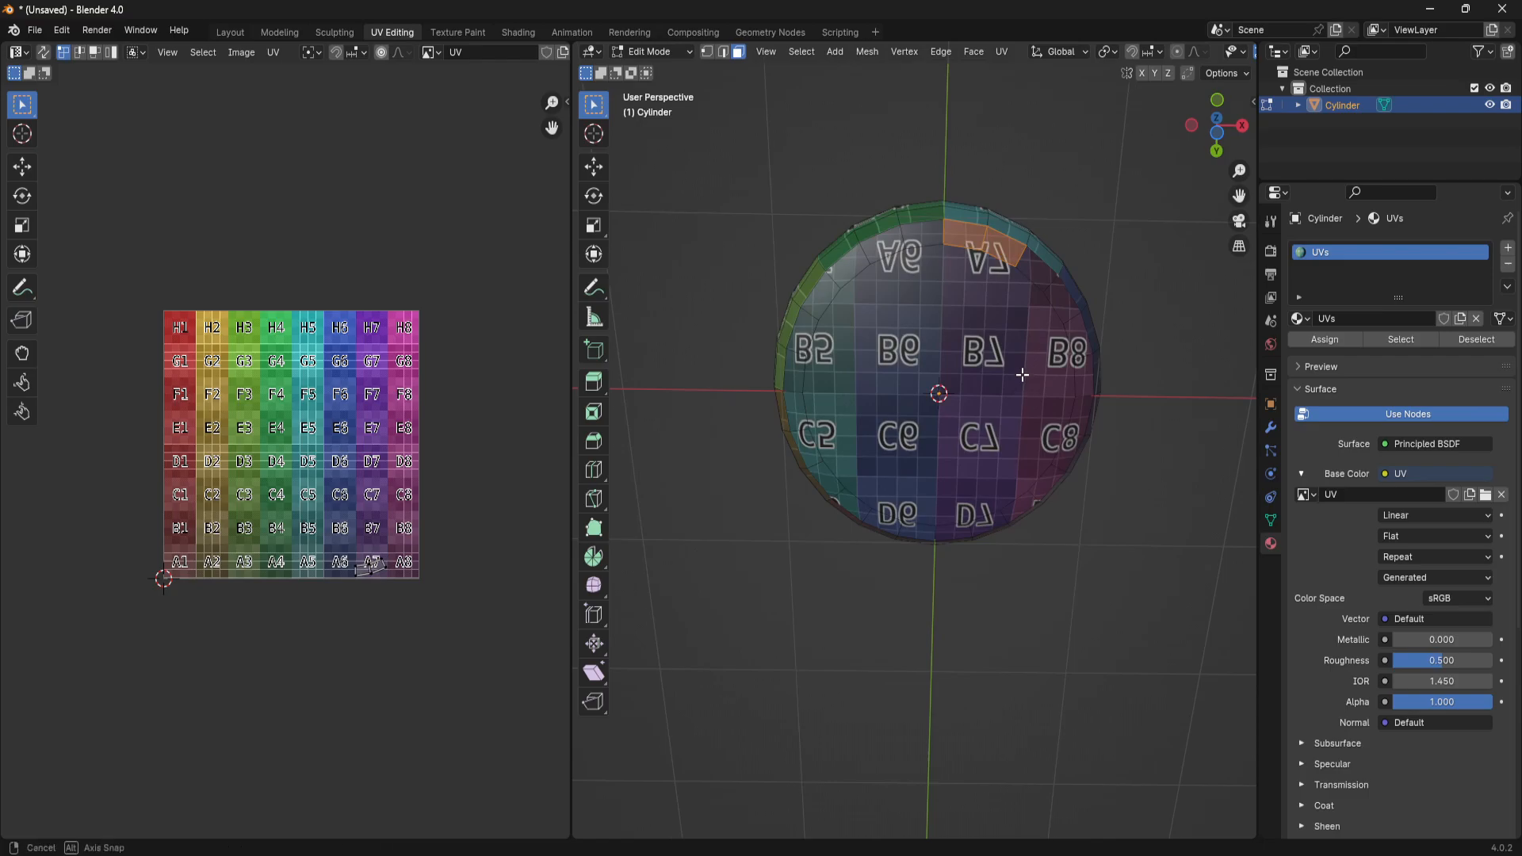
{"action": "middle_click_drag", "start_coordinate": [960, 243], "coordinate": [1017, 337]}
{"action": "left_click", "coordinate": [954, 393]}
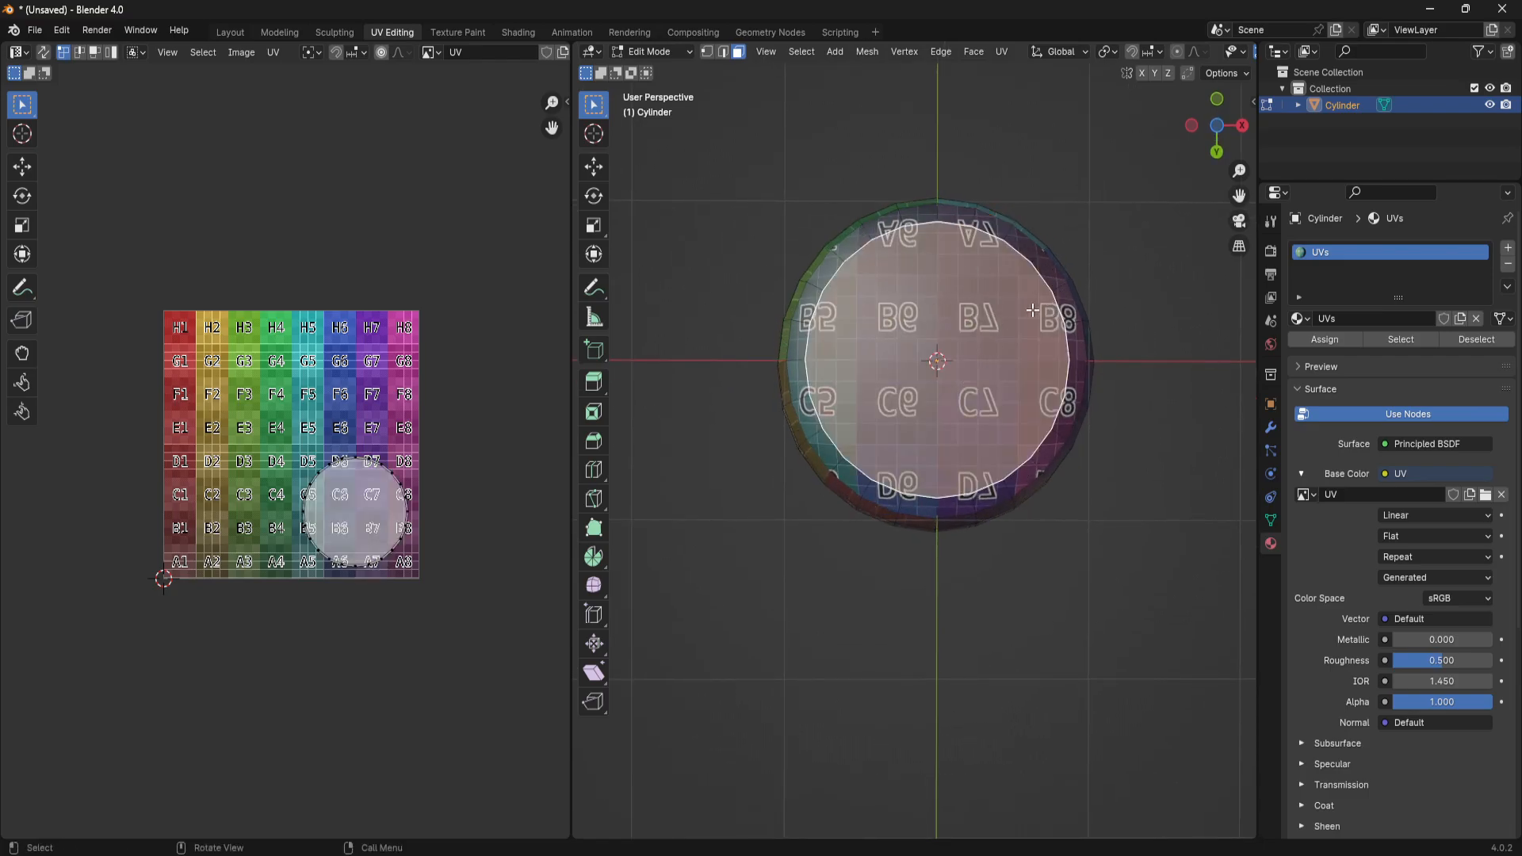
{"action": "middle_click_drag", "start_coordinate": [1033, 308], "coordinate": [991, 714]}
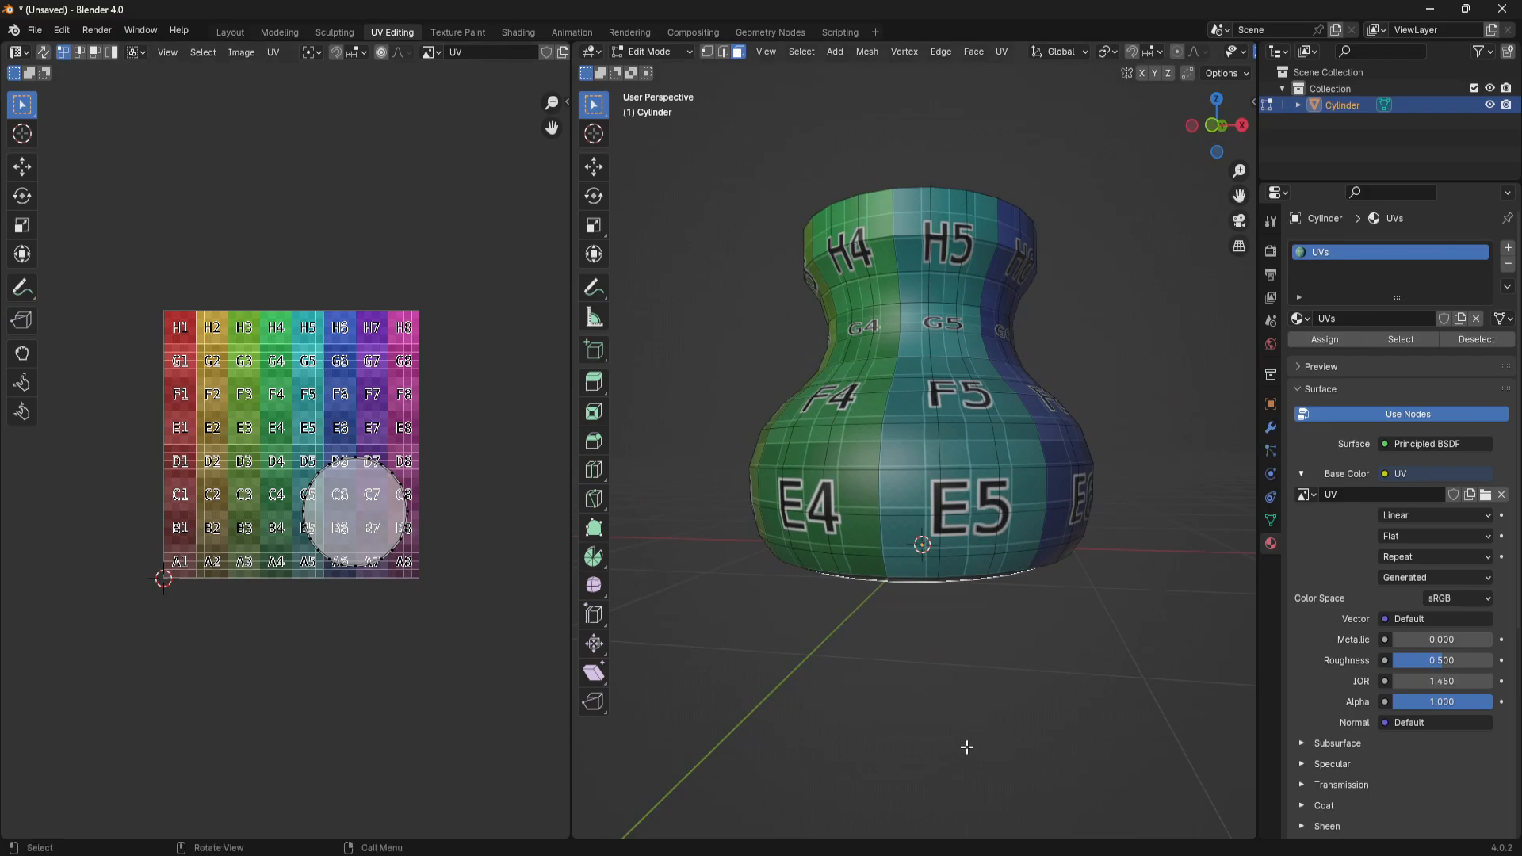
{"action": "left_click", "coordinate": [989, 721]}
Select the vase's entire linked mesh and compare its UV layout with the texture on the body and base
{"action": "middle_click_drag", "start_coordinate": [901, 378], "coordinate": [945, 396]}
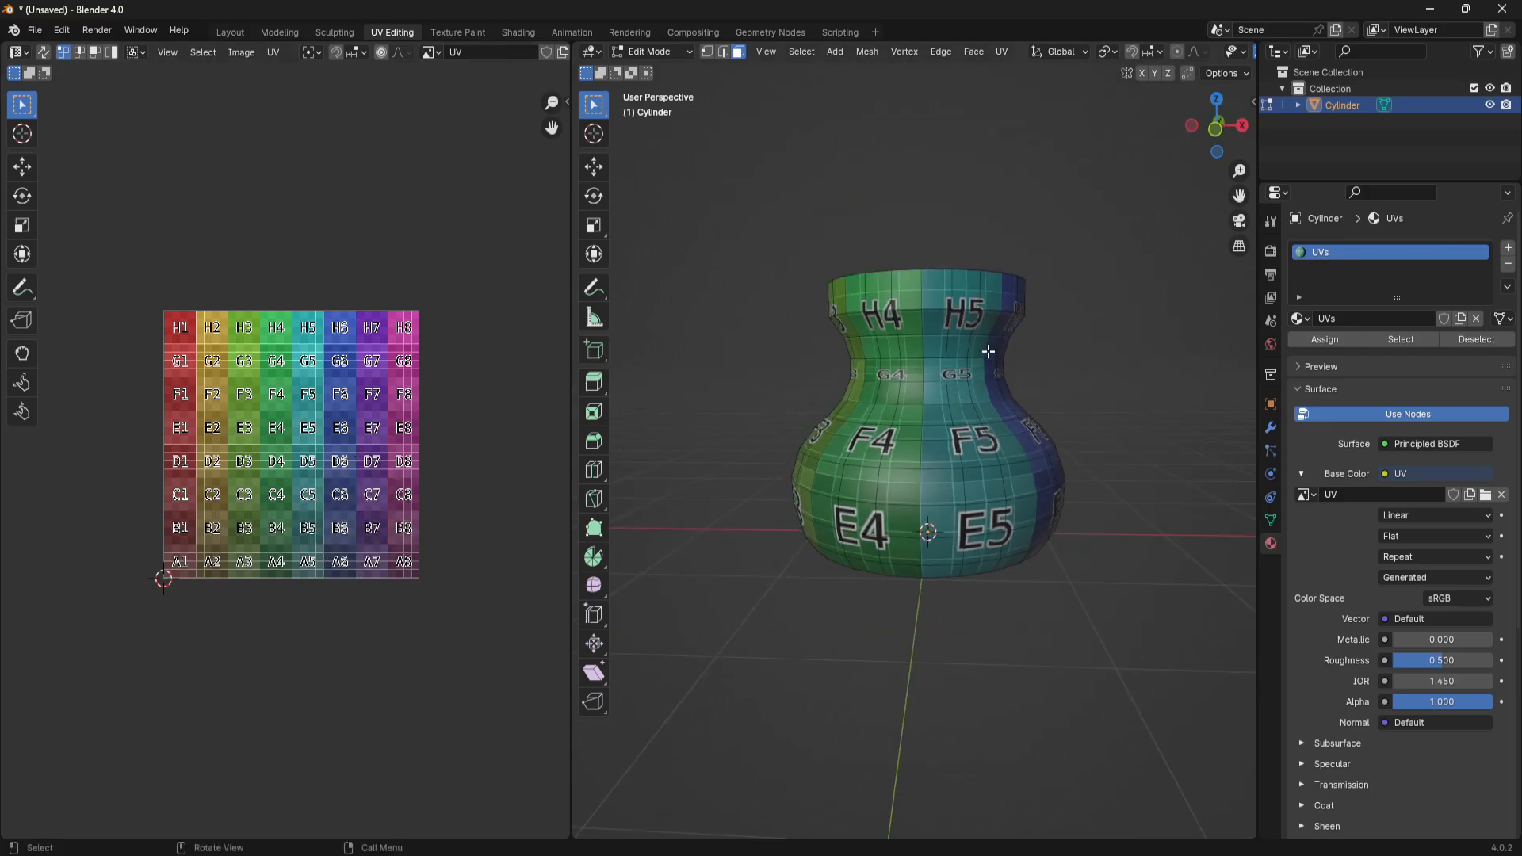
{"action": "key", "text": "l"}
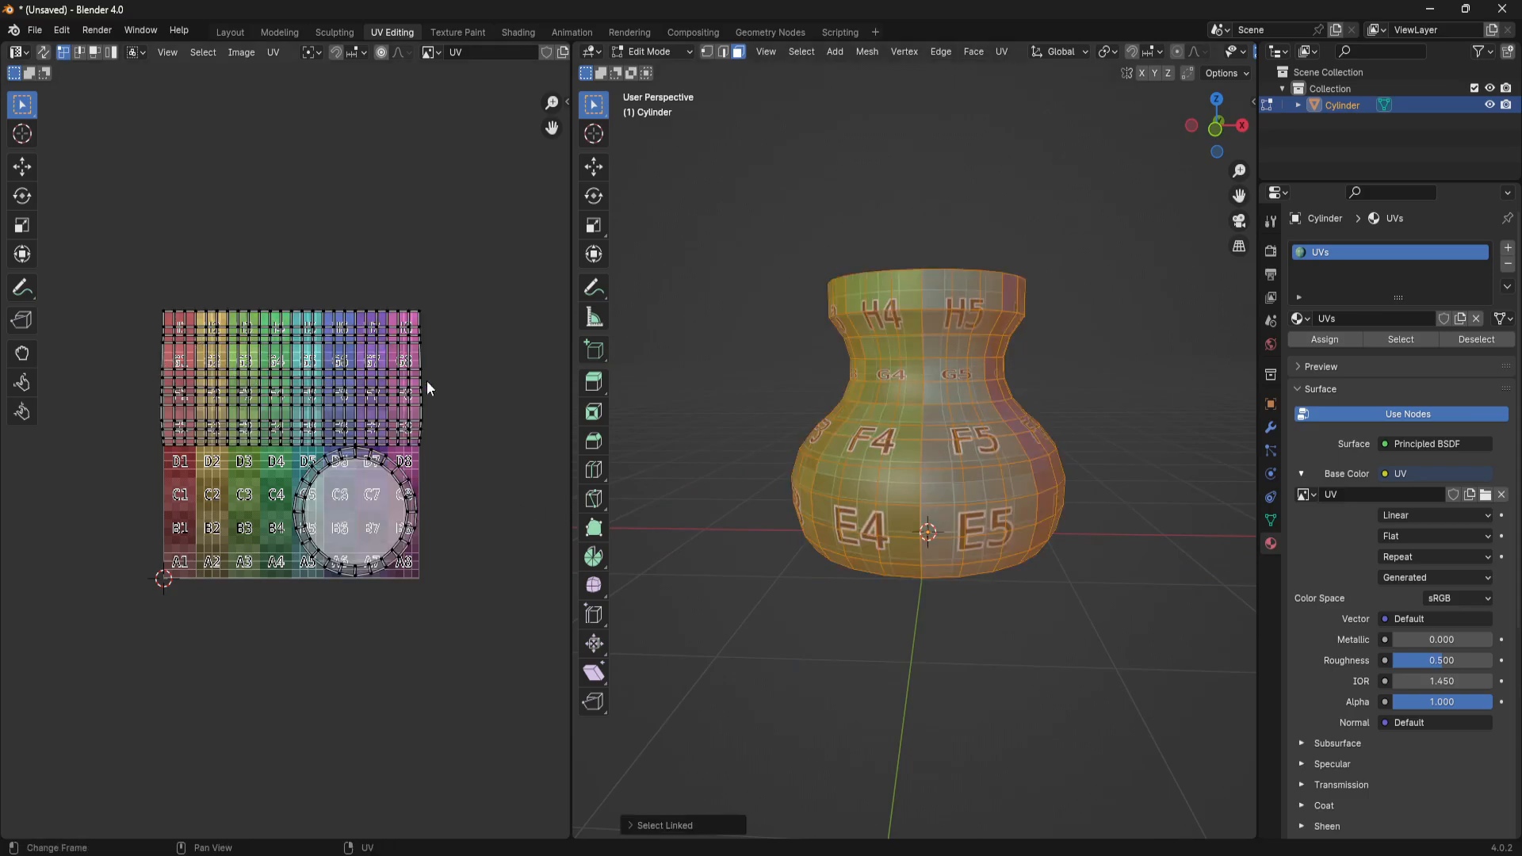
{"action": "middle_click_drag", "start_coordinate": [312, 298], "coordinate": [302, 350]}
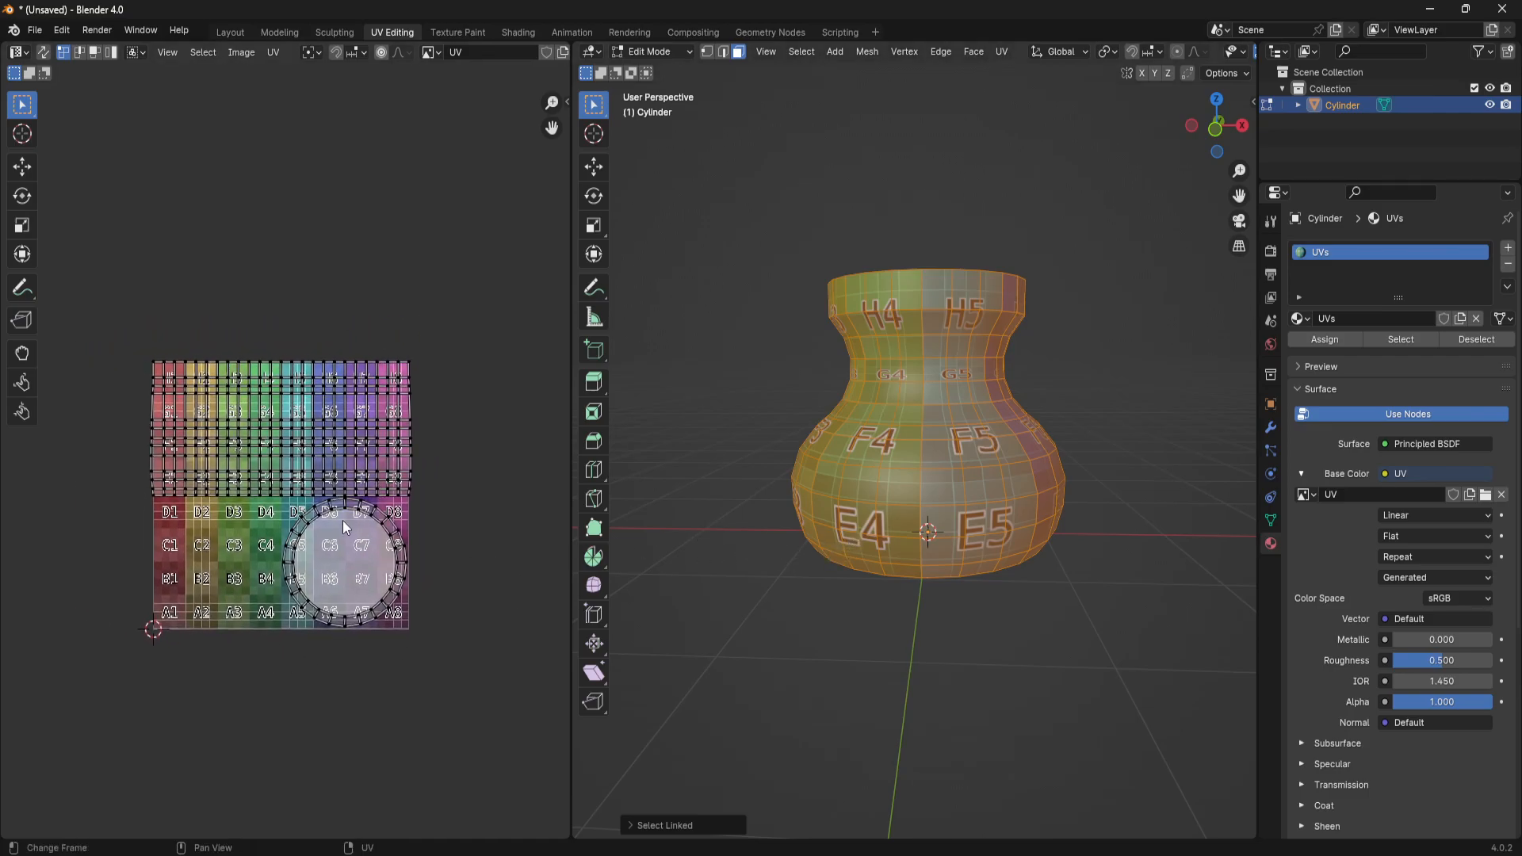
{"action": "middle_click_drag", "start_coordinate": [972, 421], "coordinate": [804, 338]}
{"action": "middle_click_drag", "start_coordinate": [883, 585], "coordinate": [959, 368]}
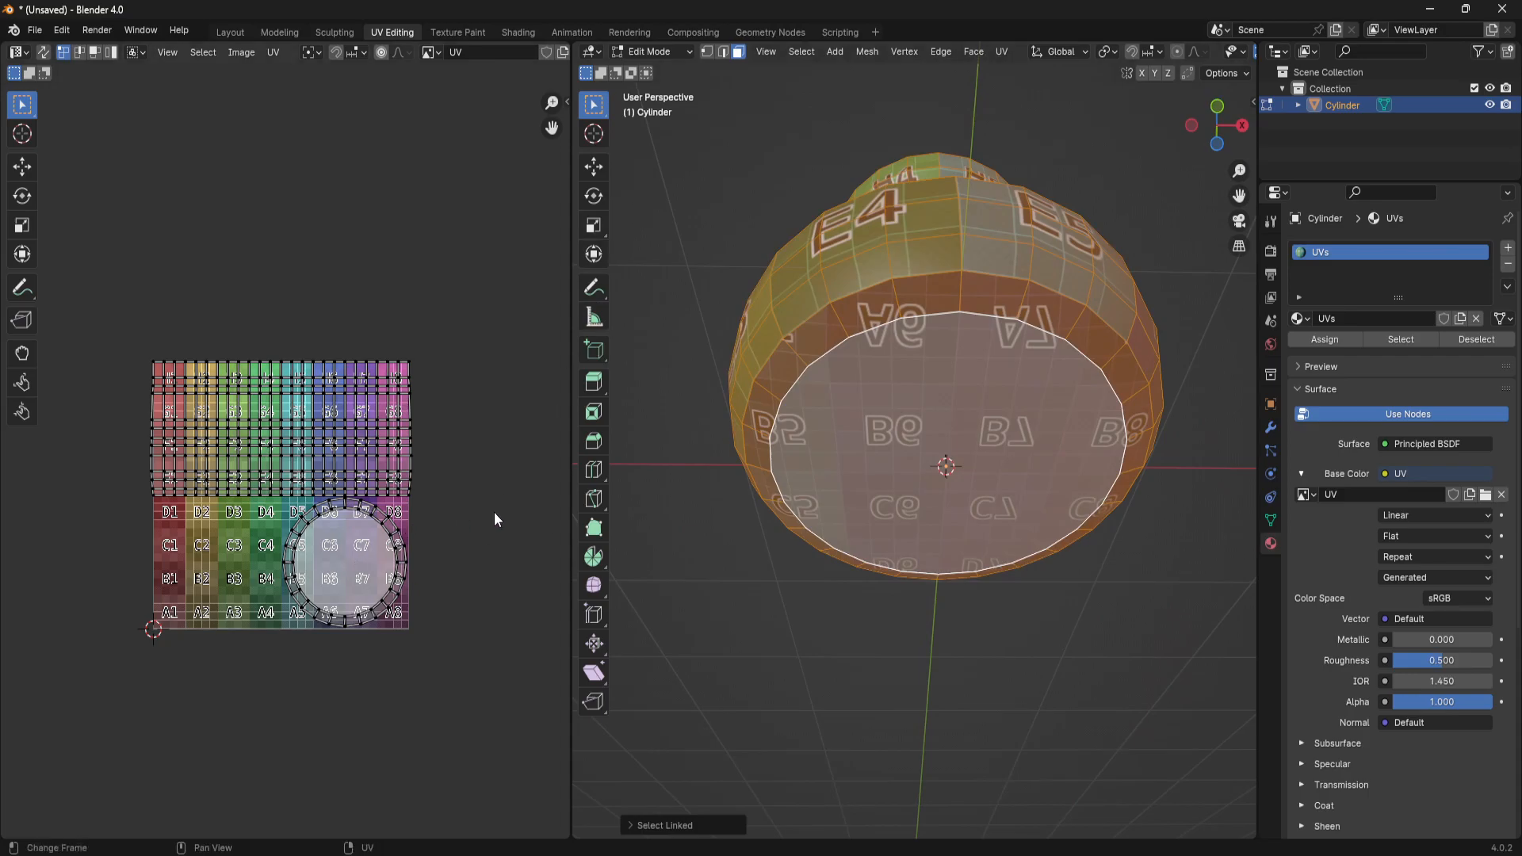
{"action": "middle_click_drag", "start_coordinate": [924, 381], "coordinate": [923, 471]}
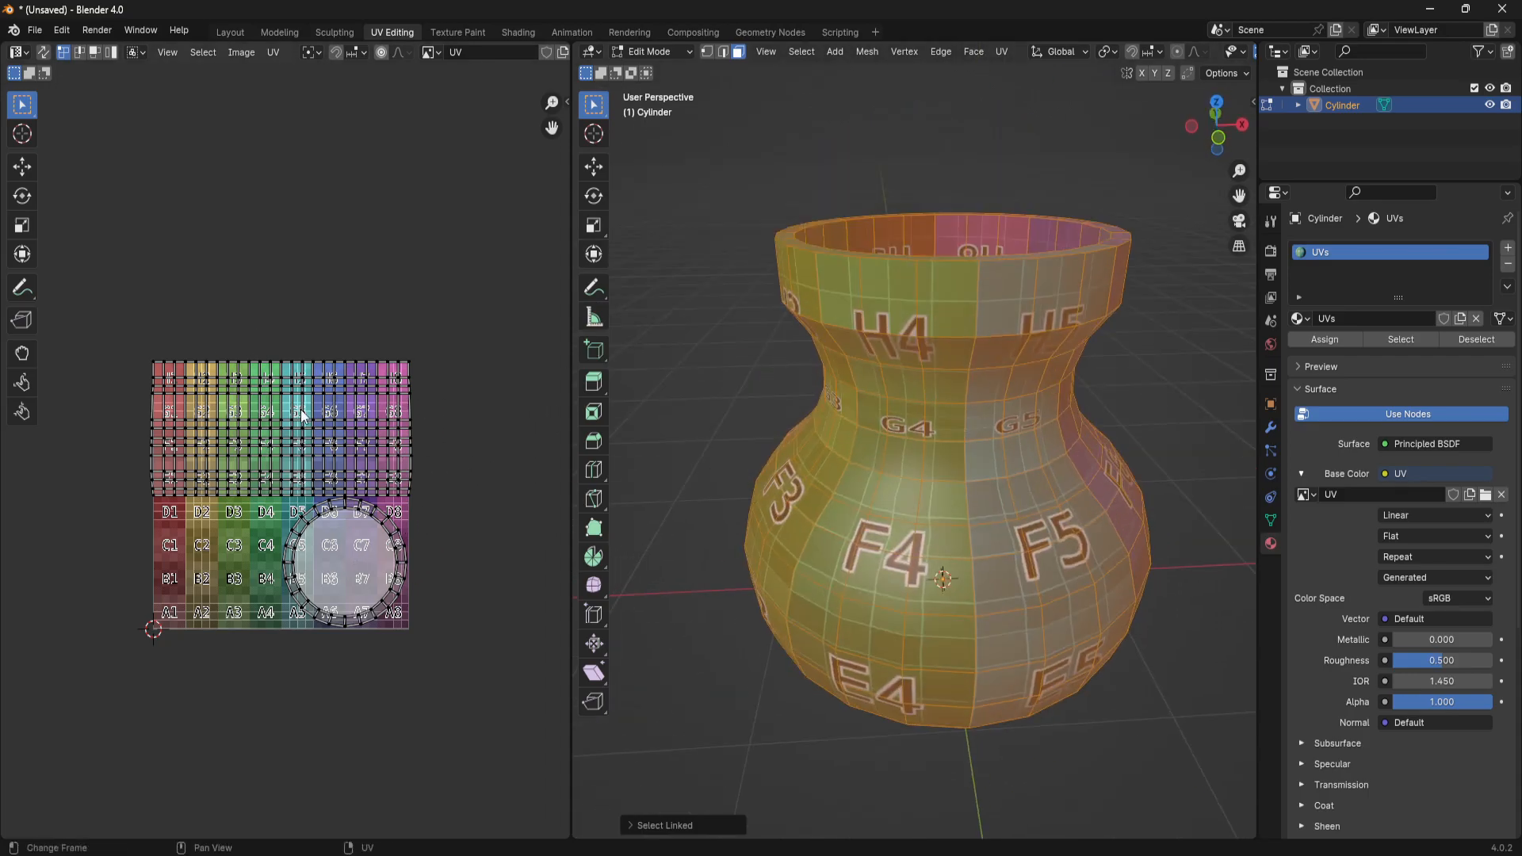
Select the linked circular UV island lying over the color grid and move it clear below the texture
{"action": "middle_click_drag", "start_coordinate": [325, 556], "coordinate": [358, 457]}
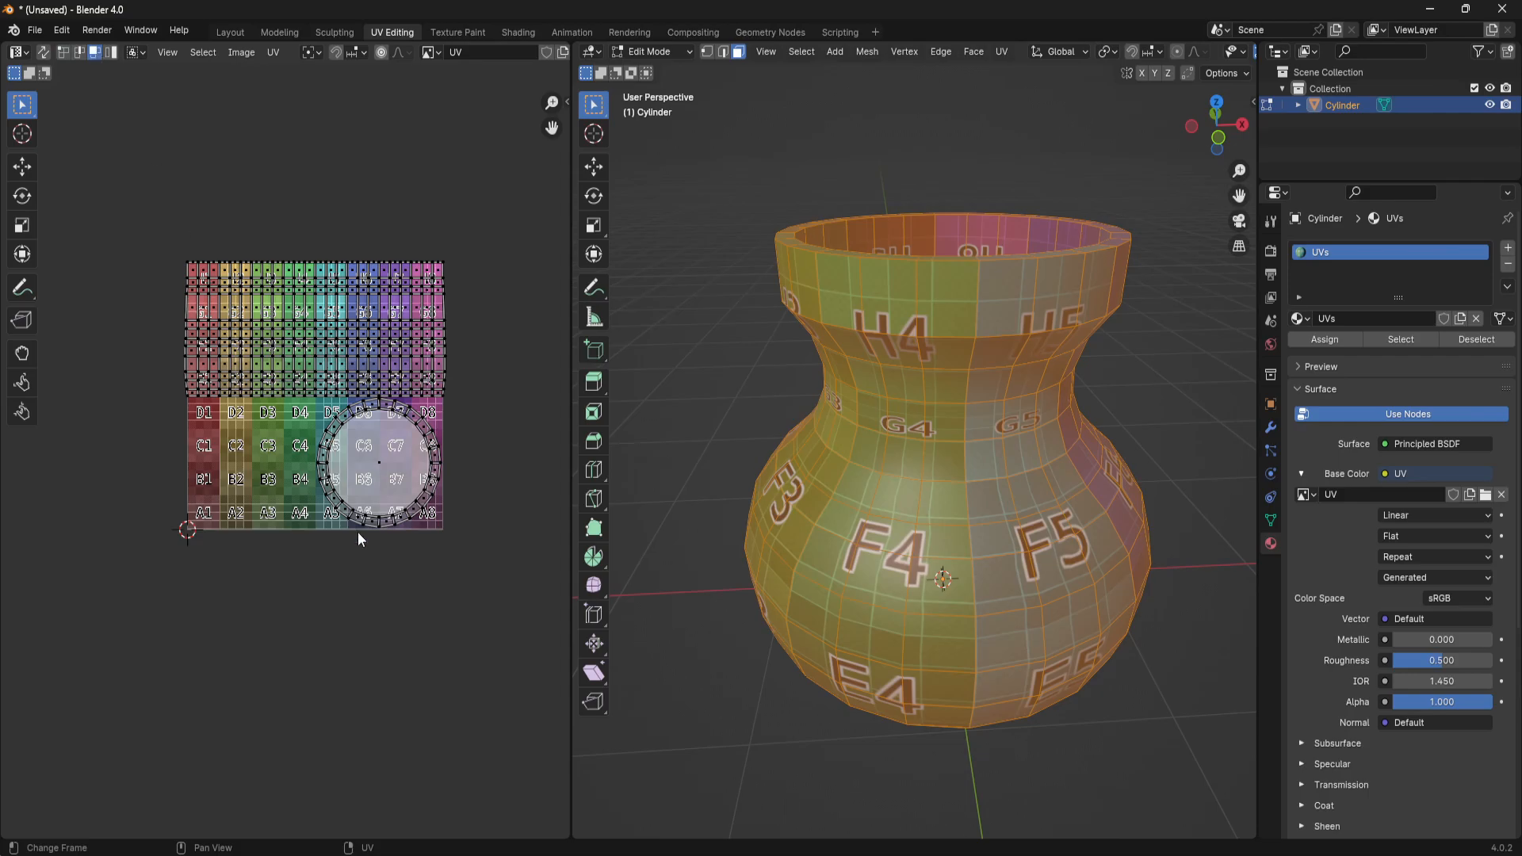
{"action": "left_click", "coordinate": [357, 456]}
{"action": "key", "text": "l"}
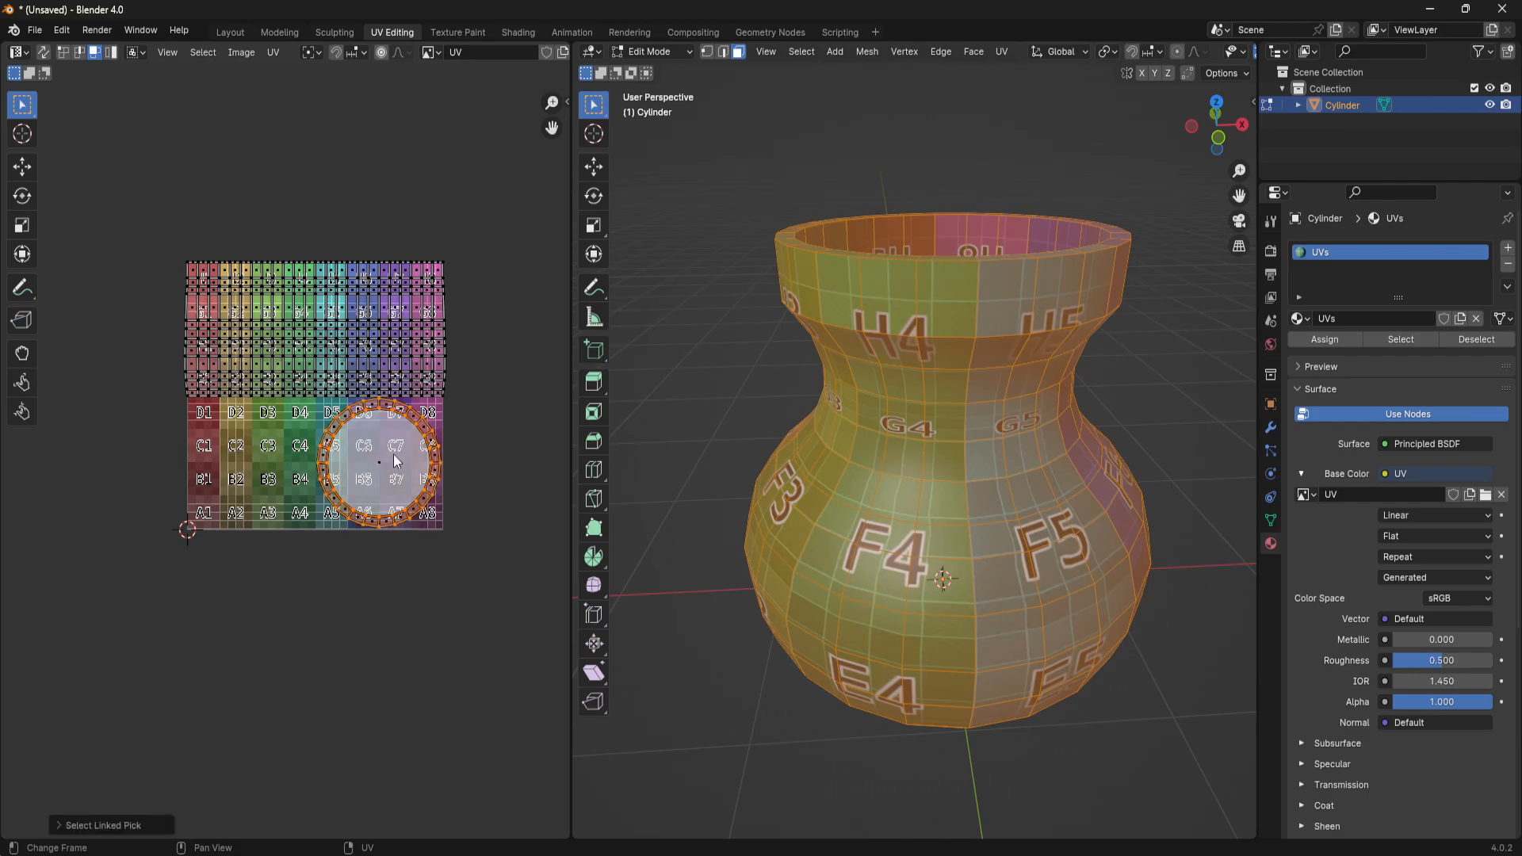
{"action": "key", "text": "g"}
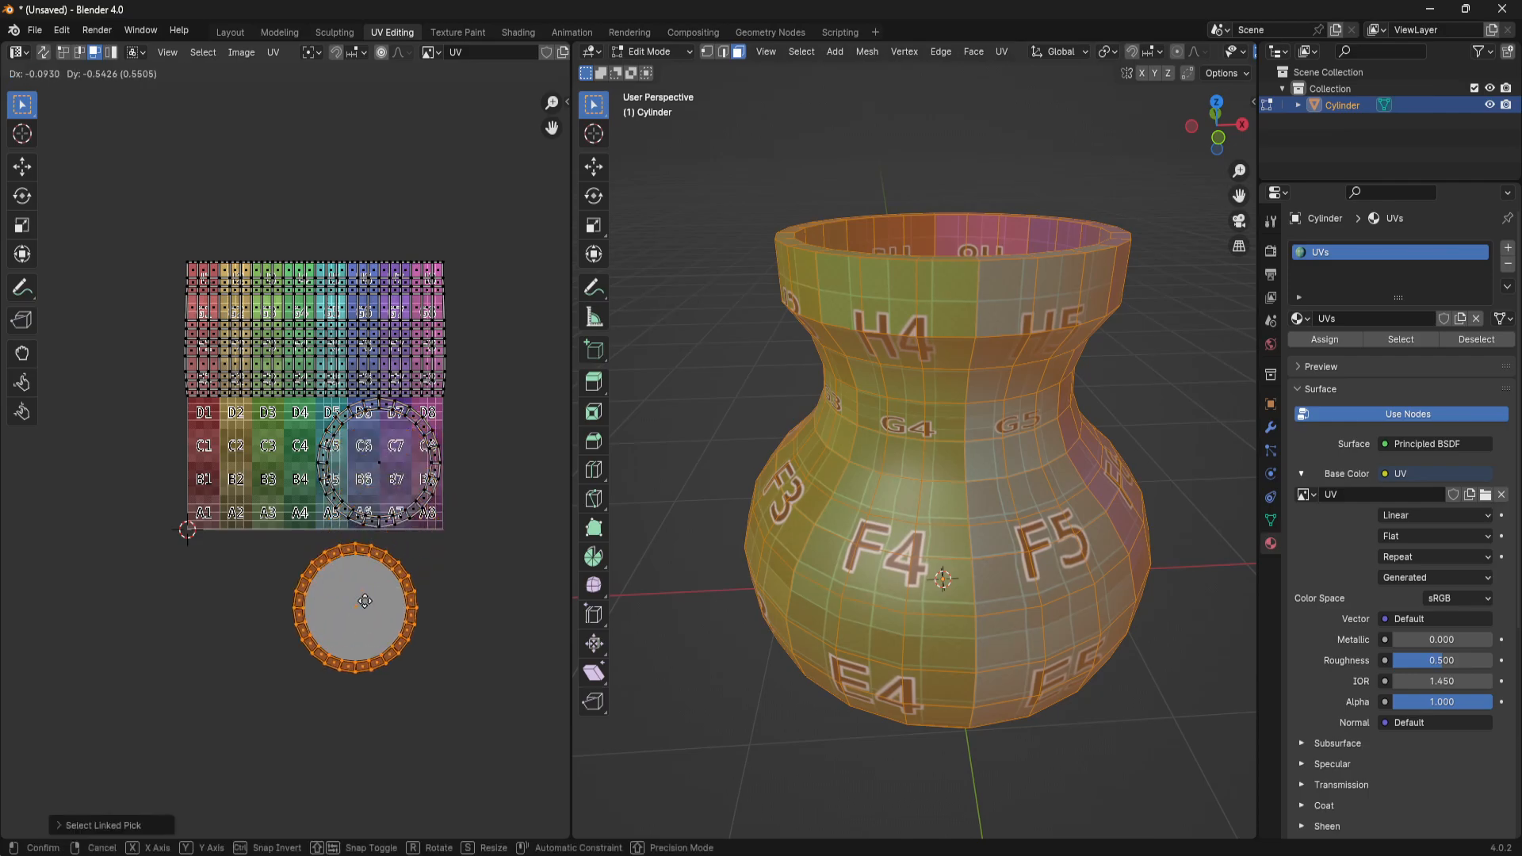
{"action": "left_click", "coordinate": [364, 601]}
Select the second circular UV island stacked in the same spot and move it below the texture as well
{"action": "middle_click_drag", "start_coordinate": [935, 443], "coordinate": [692, 360]}
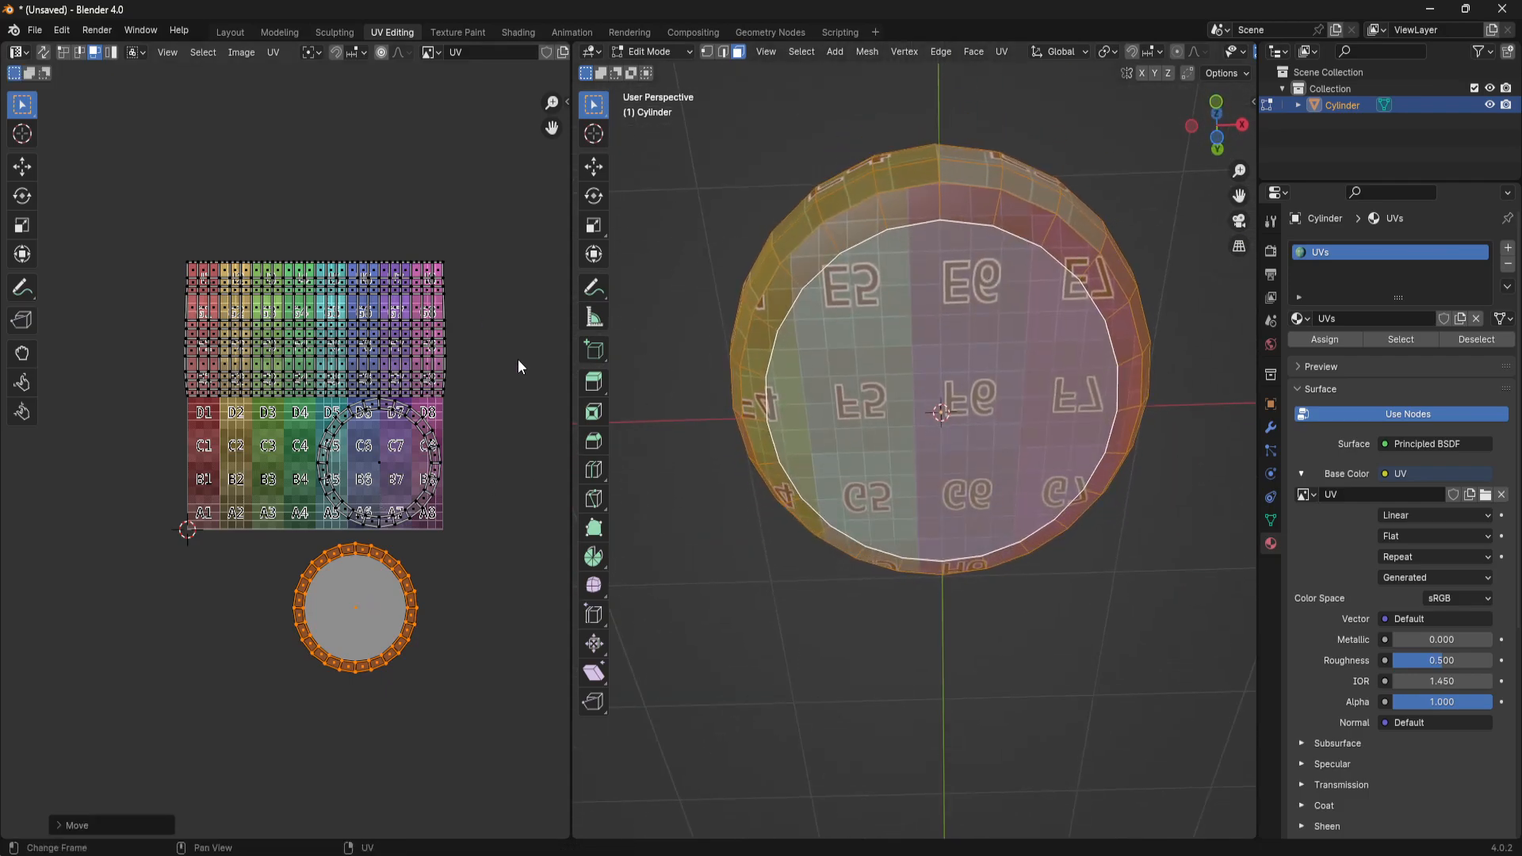
{"action": "key", "text": "l"}
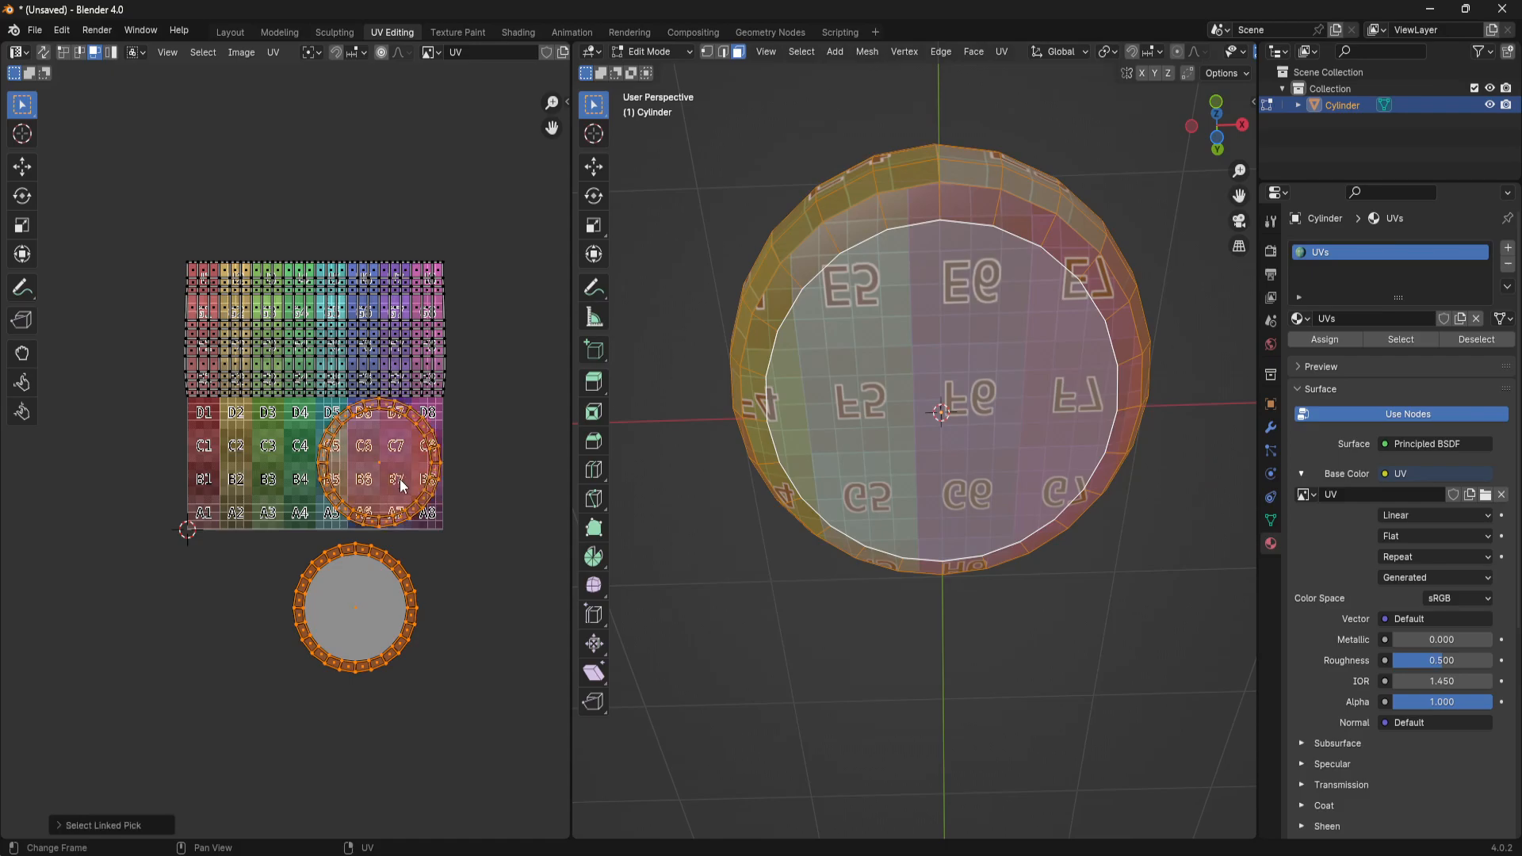
{"action": "key", "text": "g"}
{"action": "left_click", "coordinate": [292, 635]}
Select faces on the vase's interior and underside, including the base face, to check which UV island belongs to each
{"action": "middle_click_drag", "start_coordinate": [838, 446], "coordinate": [938, 547]}
{"action": "left_click", "coordinate": [938, 550]}
{"action": "left_click", "coordinate": [911, 380]}
{"action": "left_click", "coordinate": [935, 543]}
{"action": "middle_click_drag", "start_coordinate": [965, 653], "coordinate": [975, 475]}
{"action": "left_click", "coordinate": [285, 284]}
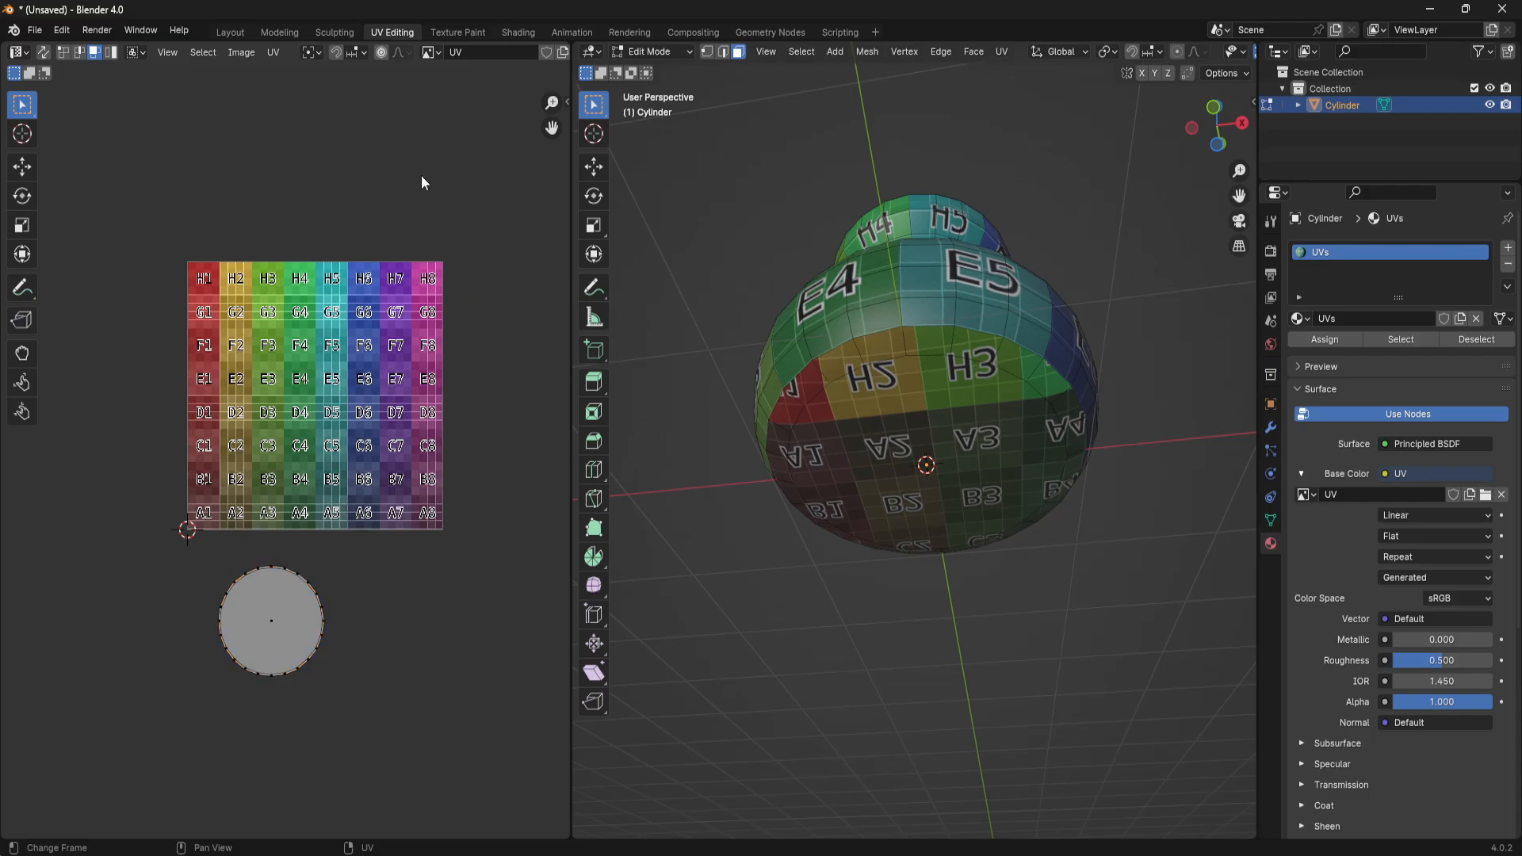
Turn on UV sync selection so all UV islands show, and clear the selection
{"action": "left_click", "coordinate": [45, 58]}
{"action": "left_click", "coordinate": [458, 635]}
{"action": "middle_click_drag", "start_coordinate": [882, 384], "coordinate": [905, 477]}
{"action": "middle_click_drag", "start_coordinate": [143, 728], "coordinate": [302, 447]}
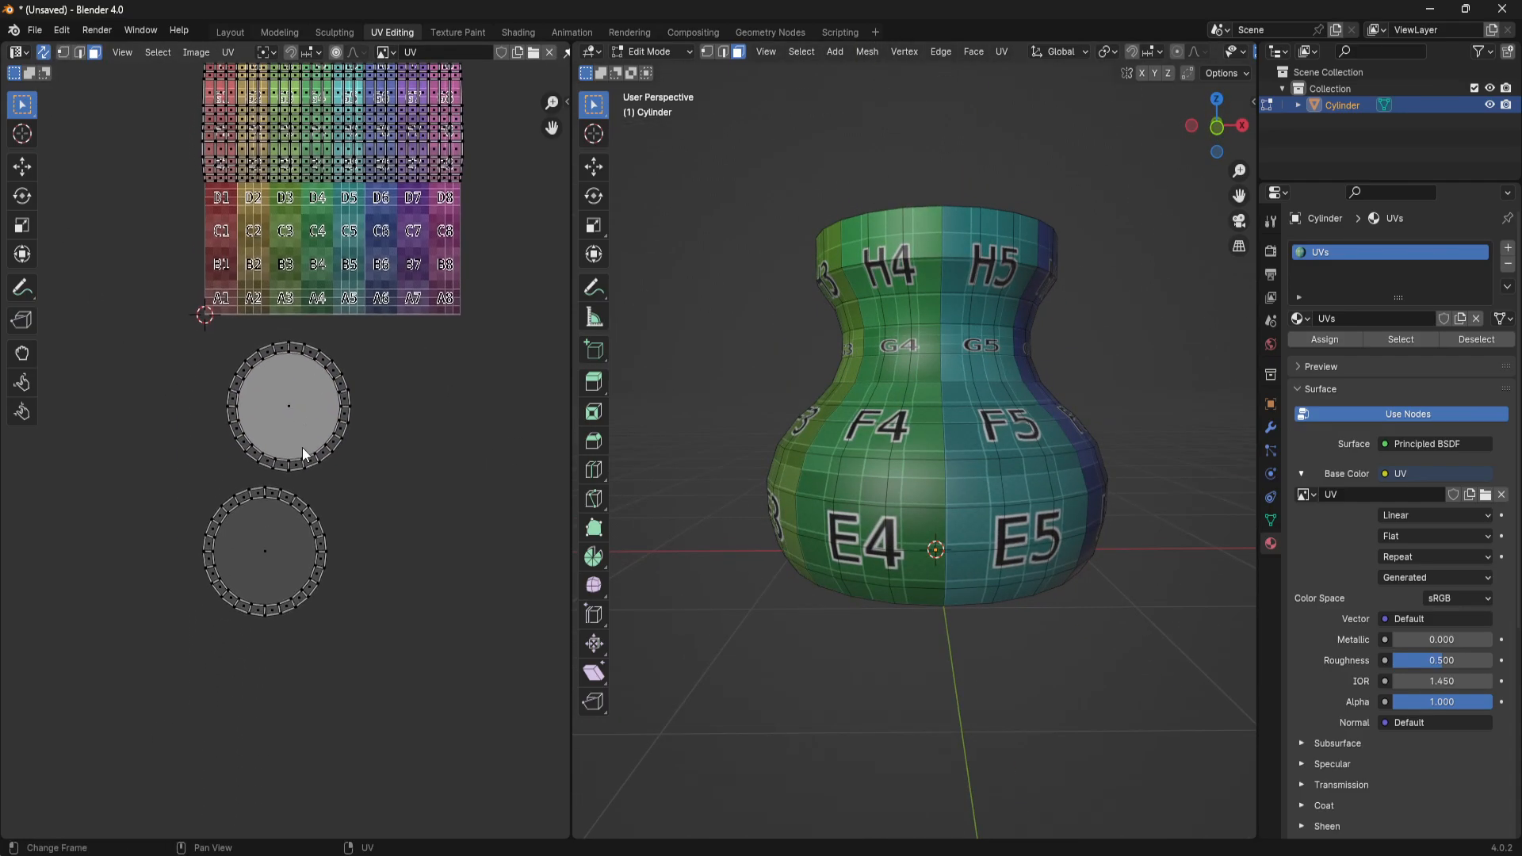
Select the underside's circular UV island, apply Unwrap to its faces, and move the enlarged island off the color grid
{"action": "left_click_drag", "start_coordinate": [450, 695], "coordinate": [79, 479]}
{"action": "middle_click_drag", "start_coordinate": [951, 444], "coordinate": [911, 391]}
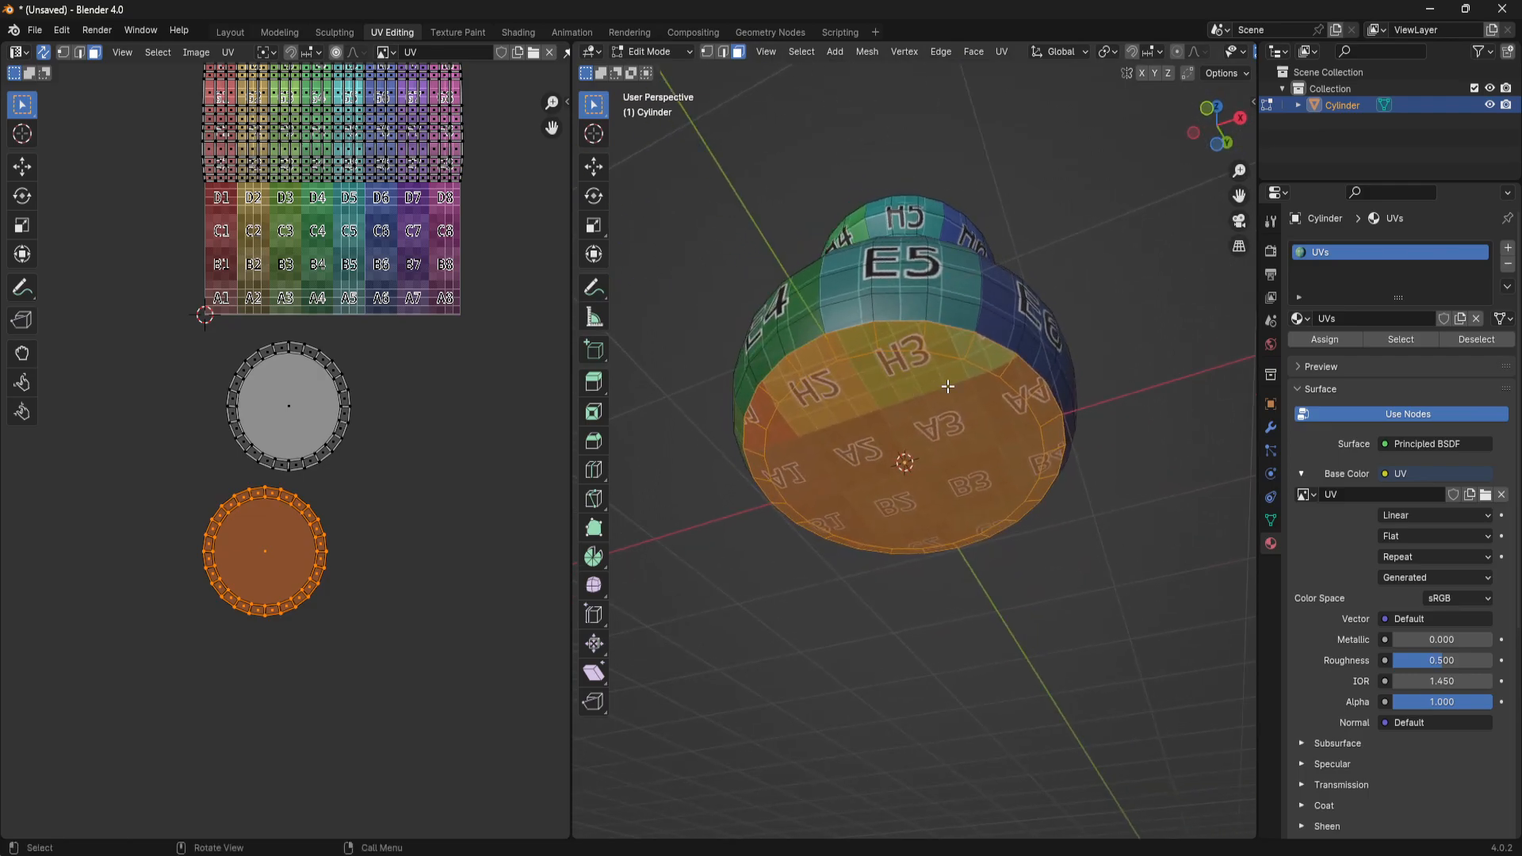
{"action": "middle_click_drag", "start_coordinate": [919, 333], "coordinate": [795, 371]}
{"action": "middle_click_drag", "start_coordinate": [951, 485], "coordinate": [904, 348]}
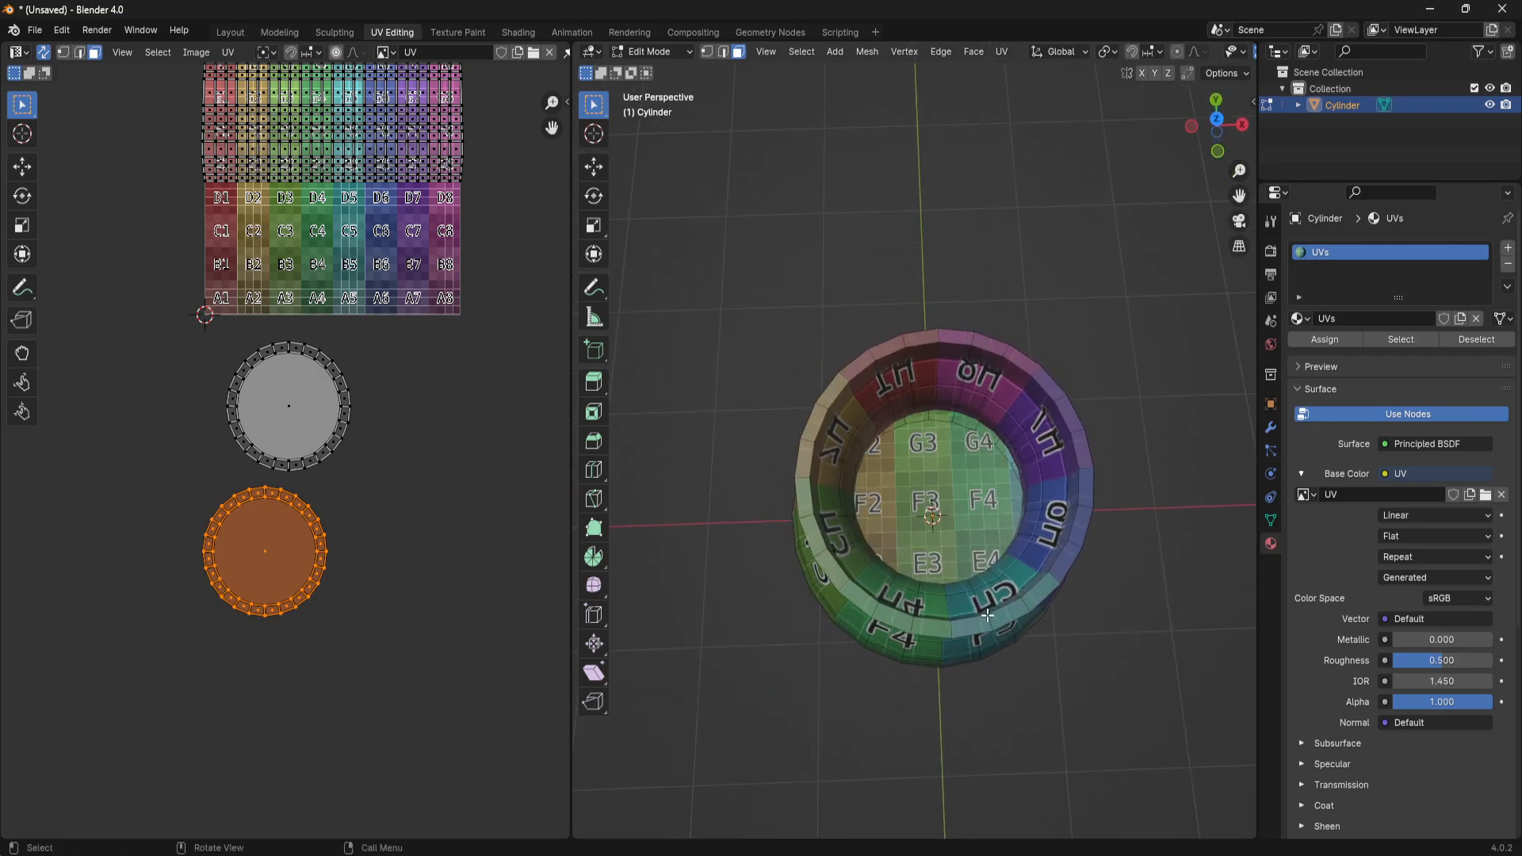
{"action": "middle_click_drag", "start_coordinate": [986, 617], "coordinate": [979, 422]}
{"action": "key", "text": "u"}
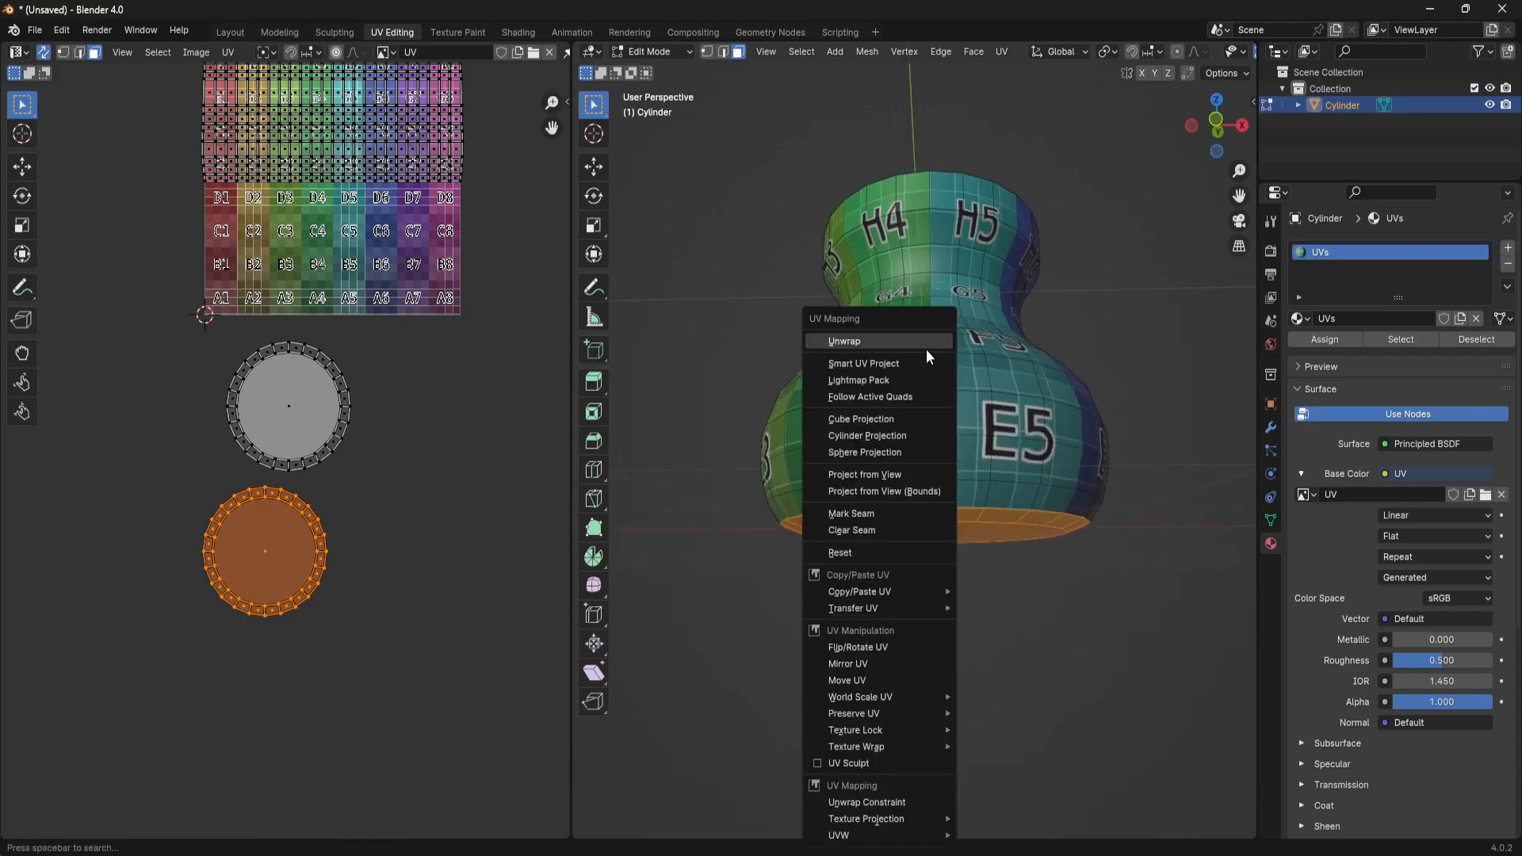
{"action": "left_click", "coordinate": [850, 341]}
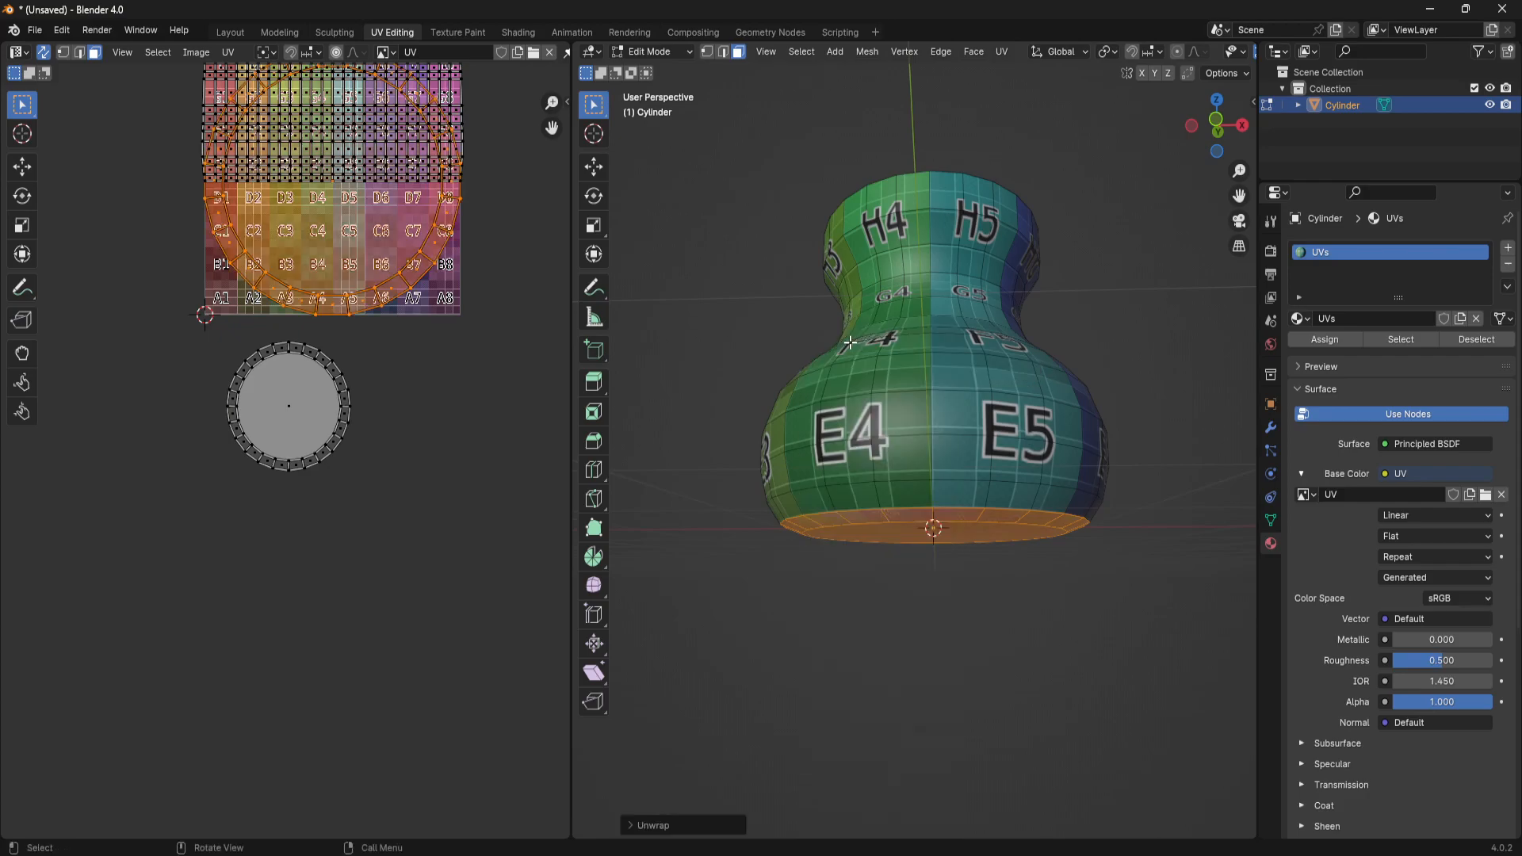
{"action": "middle_click_drag", "start_coordinate": [327, 368], "coordinate": [346, 404]}
{"action": "key", "text": "g"}
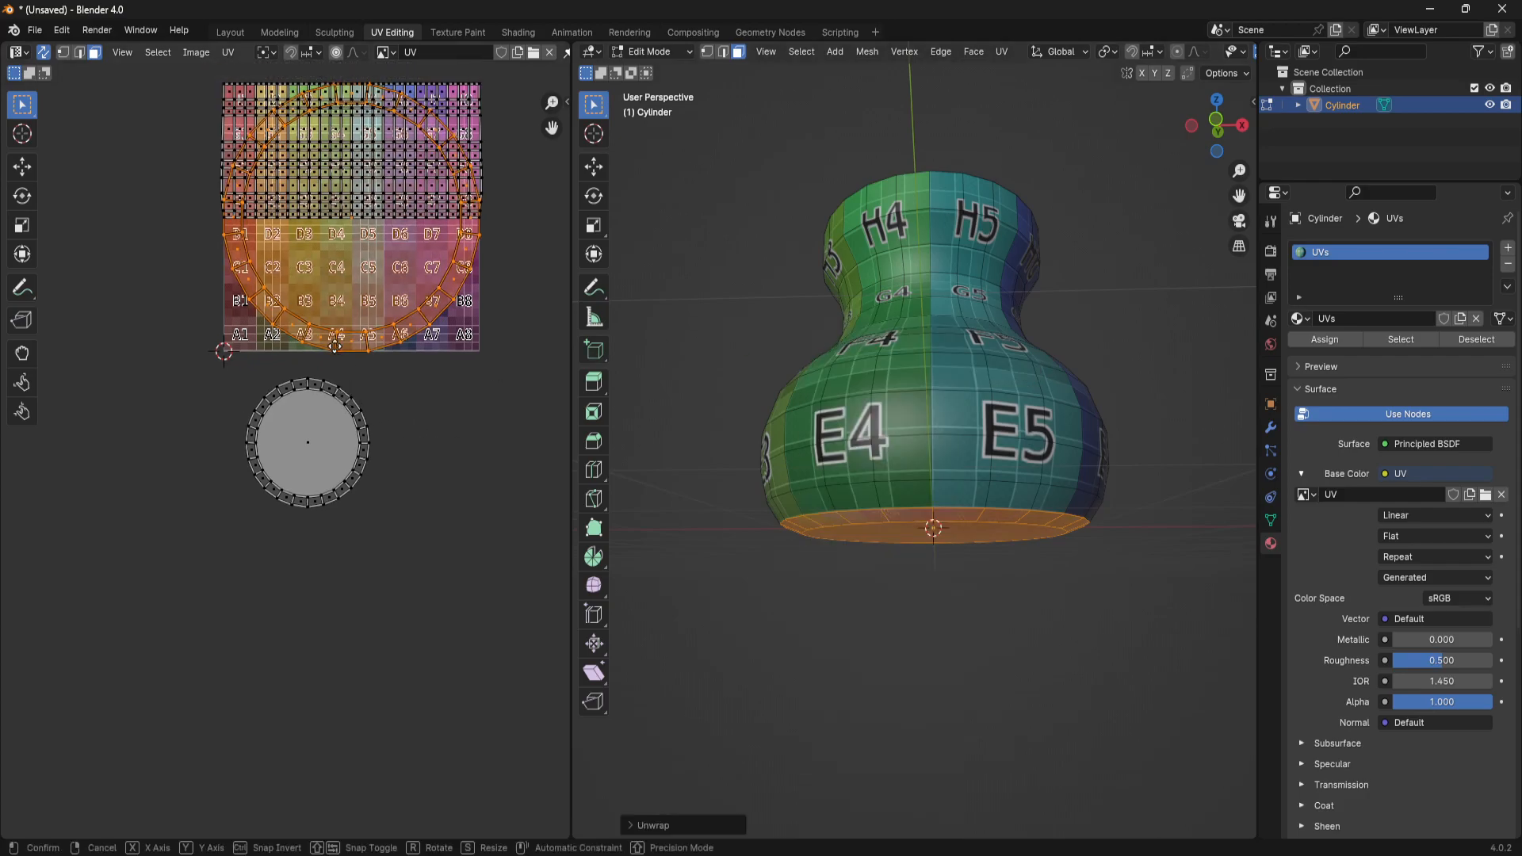
{"action": "left_click", "coordinate": [66, 830]}
Select the interior floor's linked UV island, apply Unwrap to it, and move it off the color grid beside the underside's island
{"action": "middle_click_drag", "start_coordinate": [799, 689], "coordinate": [923, 380]}
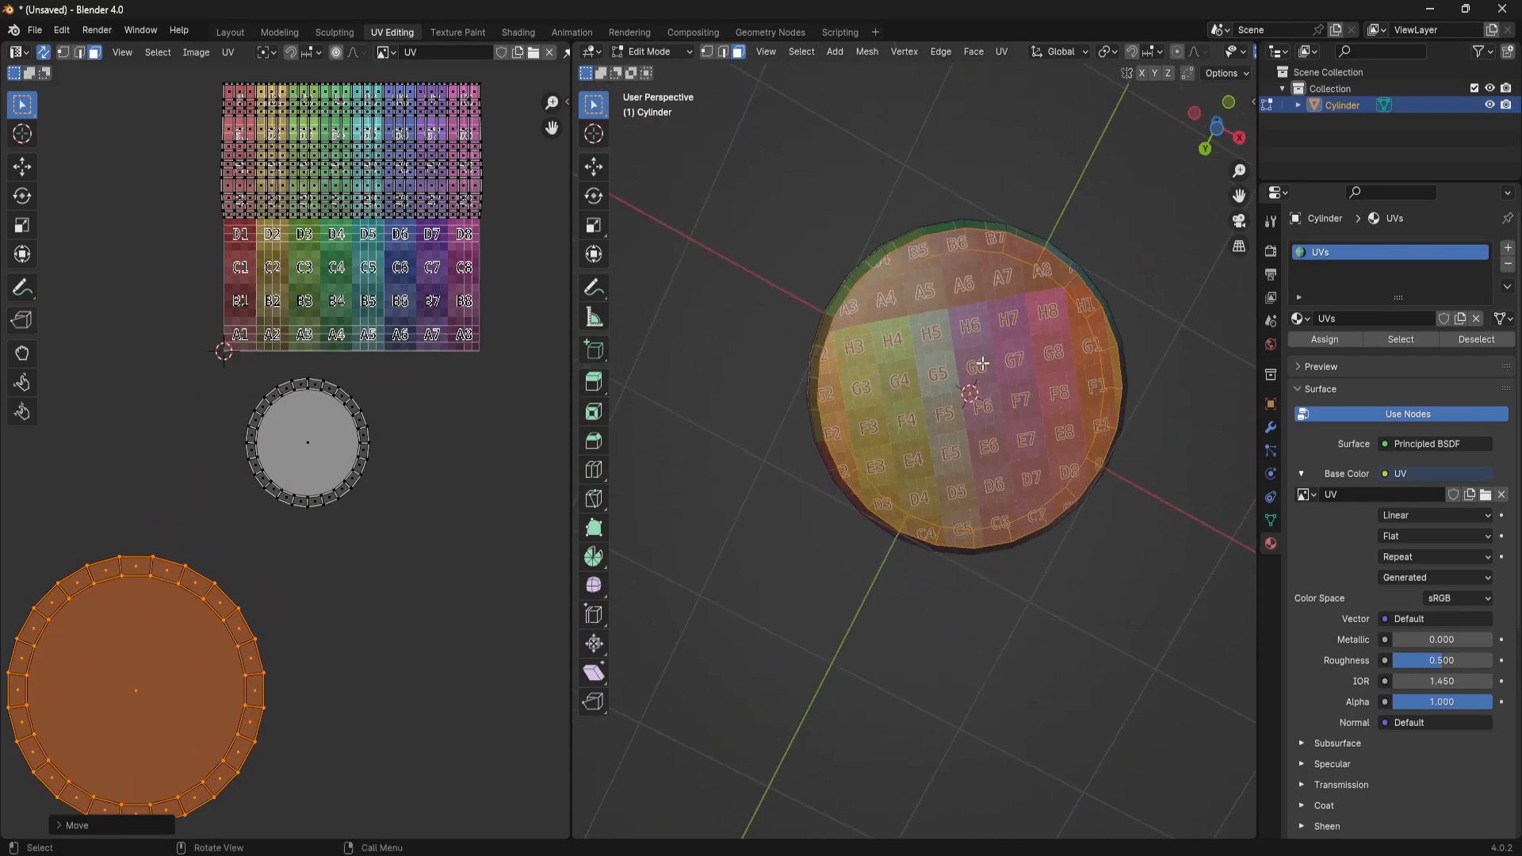
{"action": "middle_click_drag", "start_coordinate": [977, 325], "coordinate": [944, 681]}
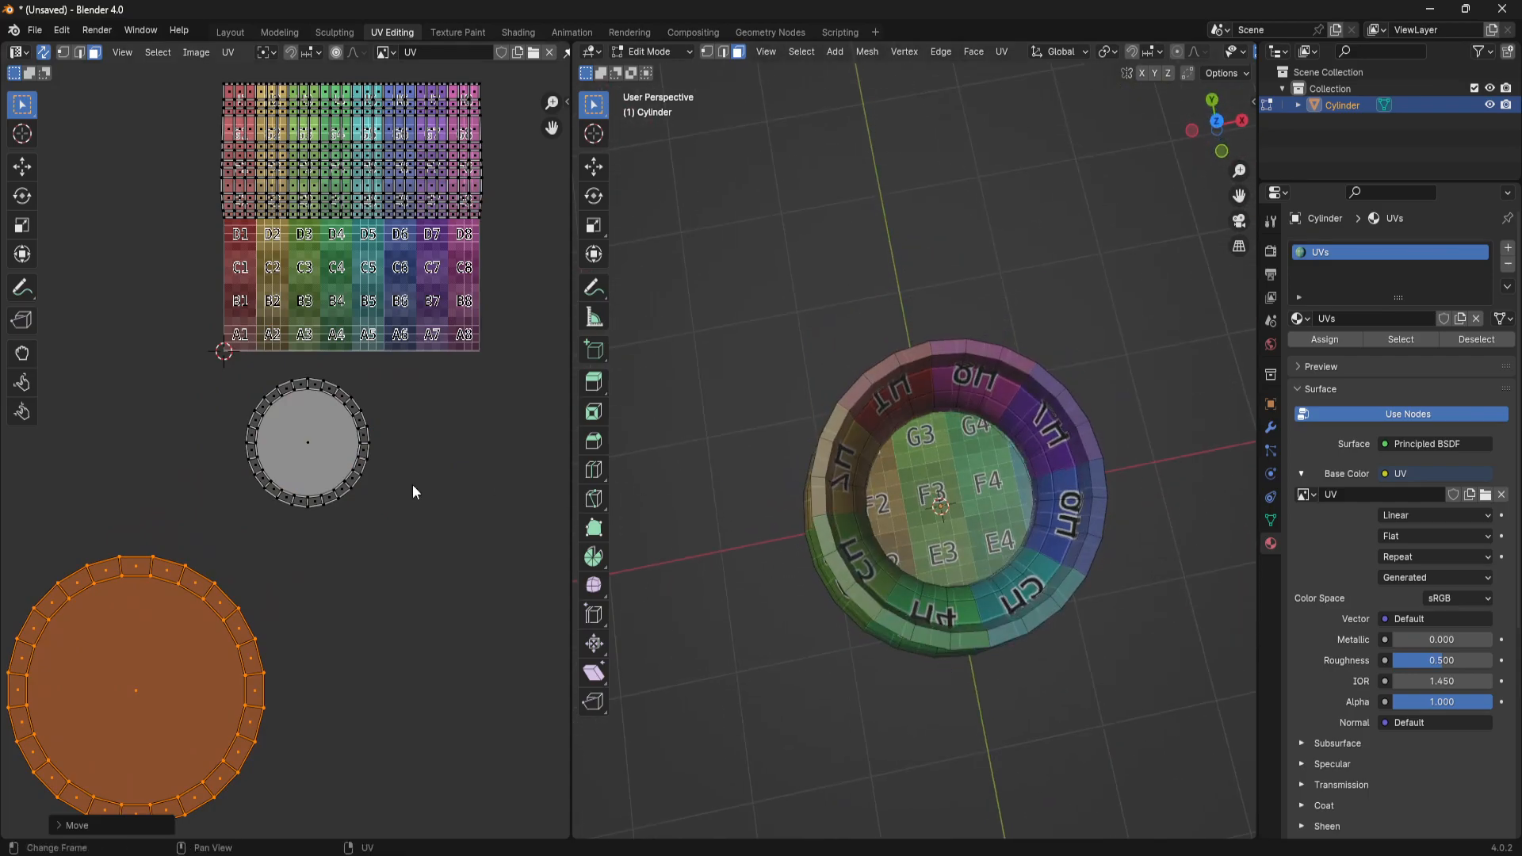
{"action": "left_click", "coordinate": [363, 436]}
{"action": "key", "text": "l"}
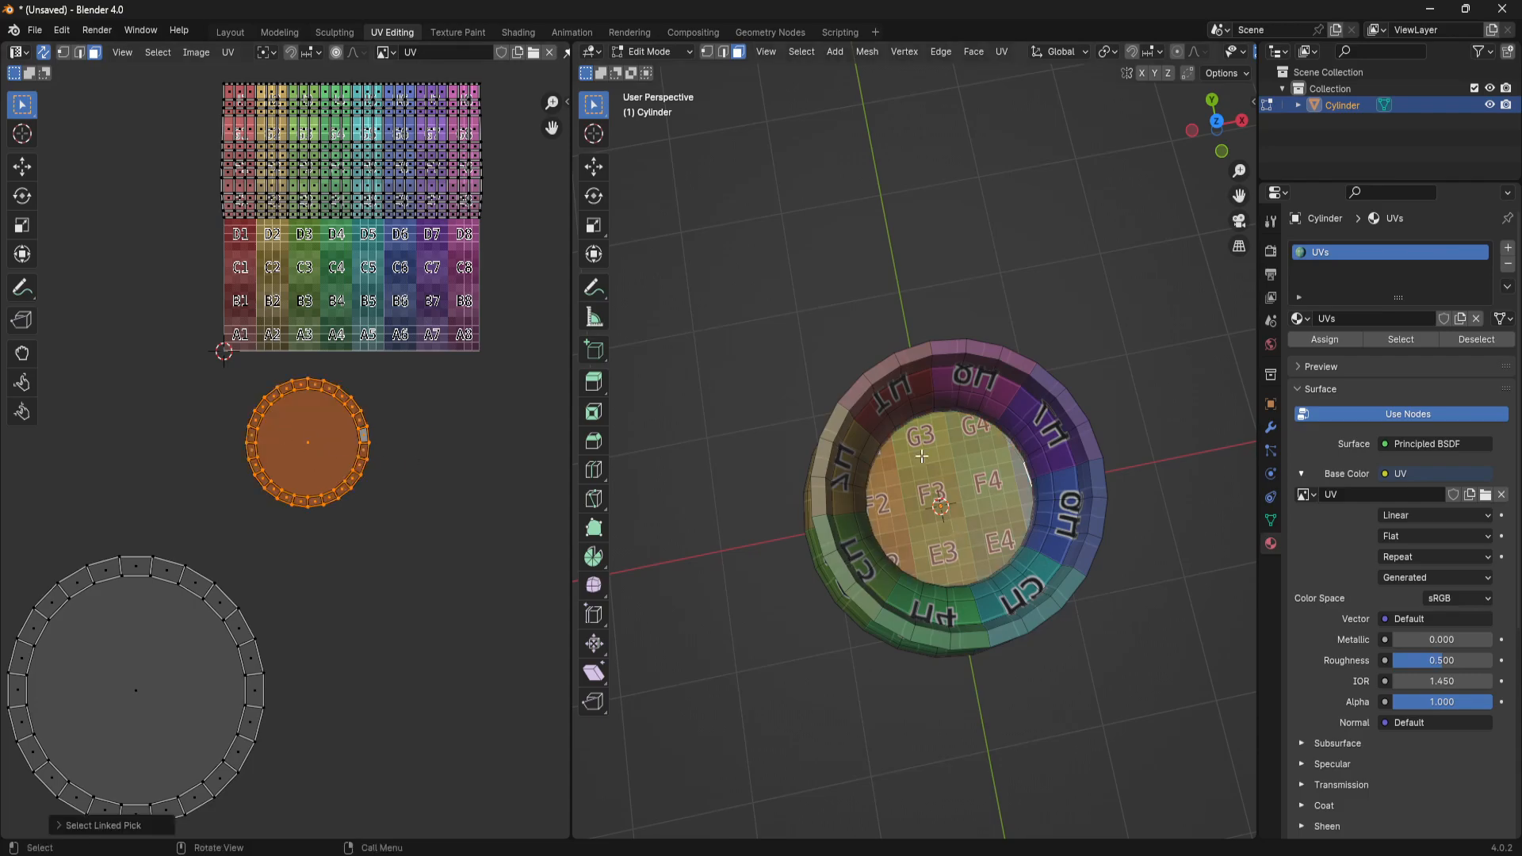
{"action": "key", "text": "u"}
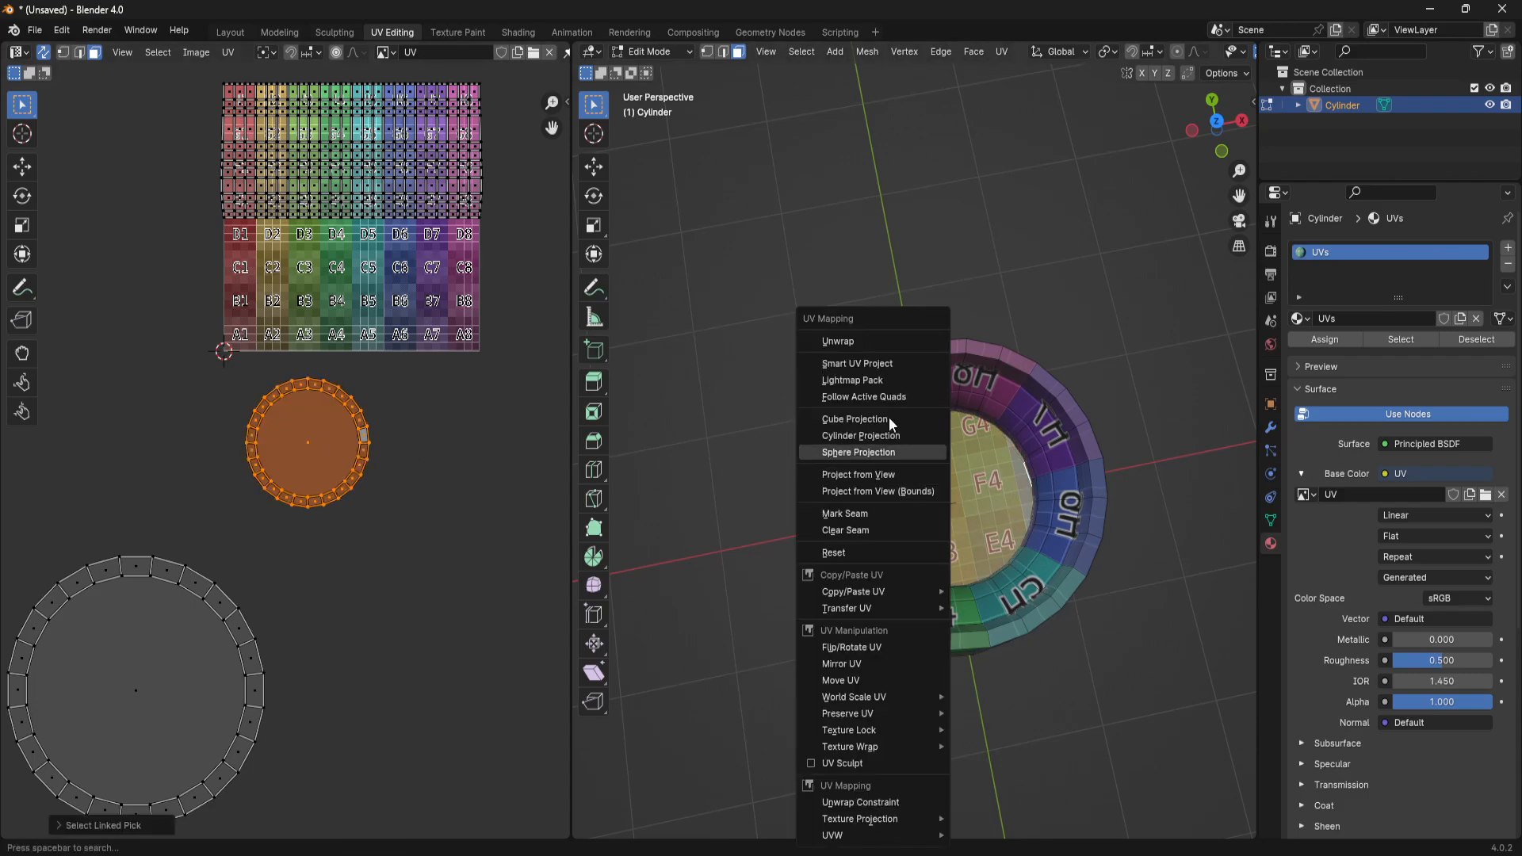
{"action": "left_click", "coordinate": [843, 341]}
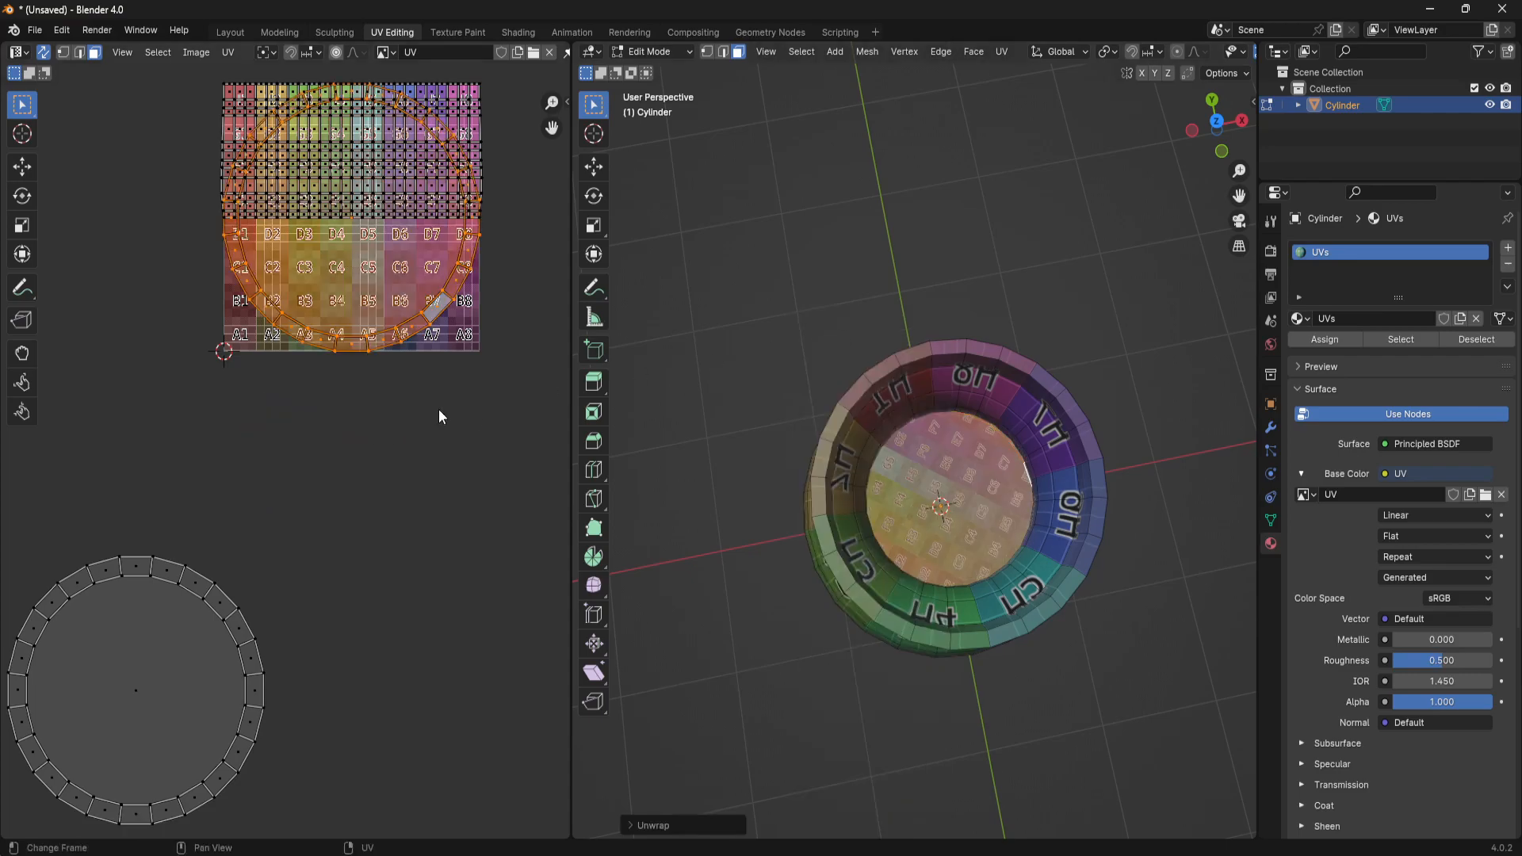
{"action": "key", "text": "g"}
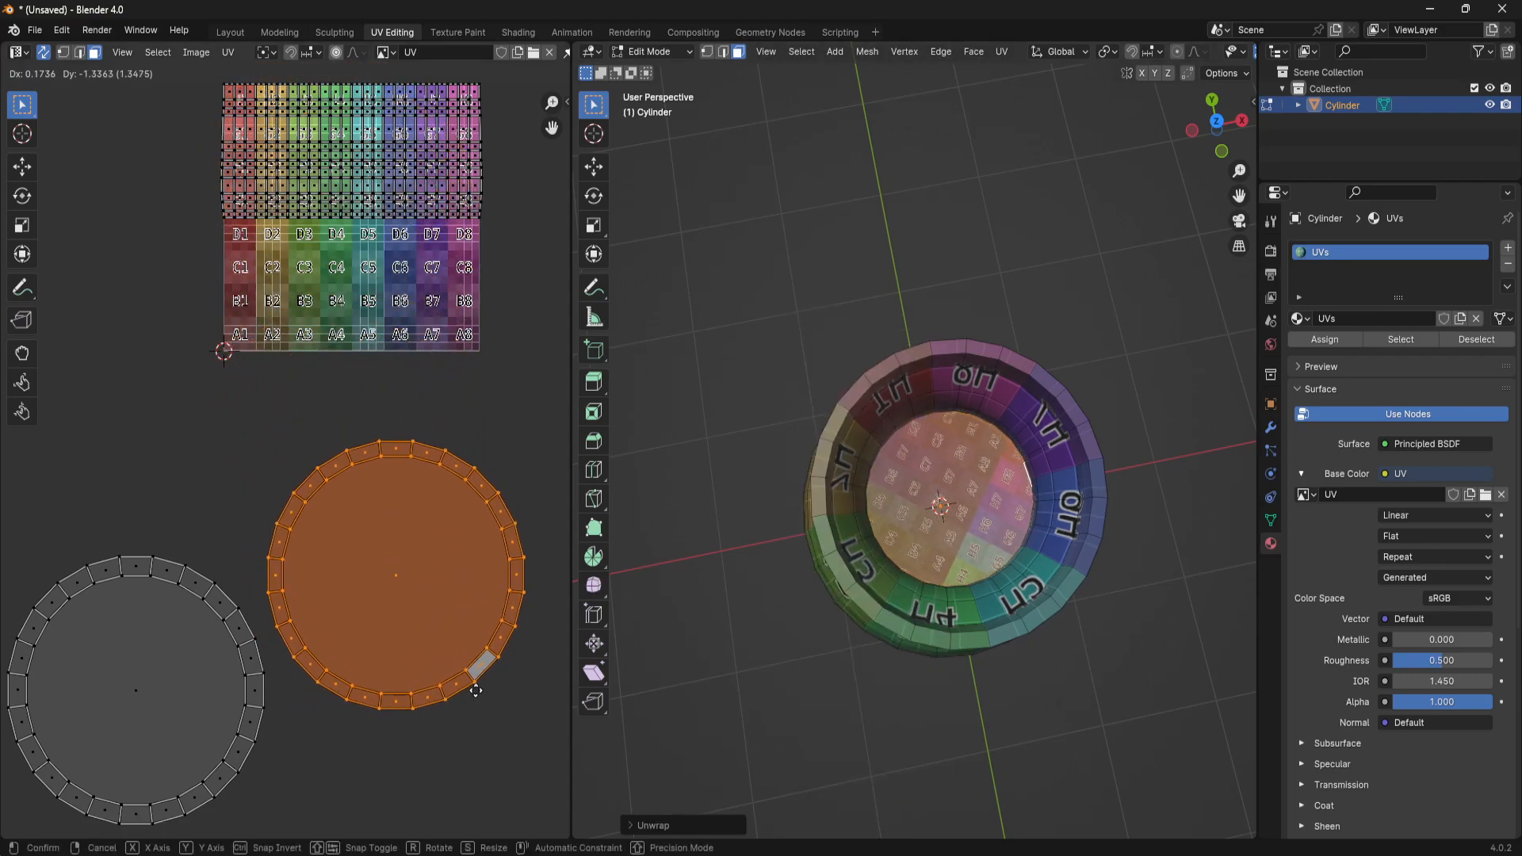
{"action": "left_click", "coordinate": [479, 686]}
{"action": "left_click", "coordinate": [893, 278]}
{"action": "key", "text": "u"}
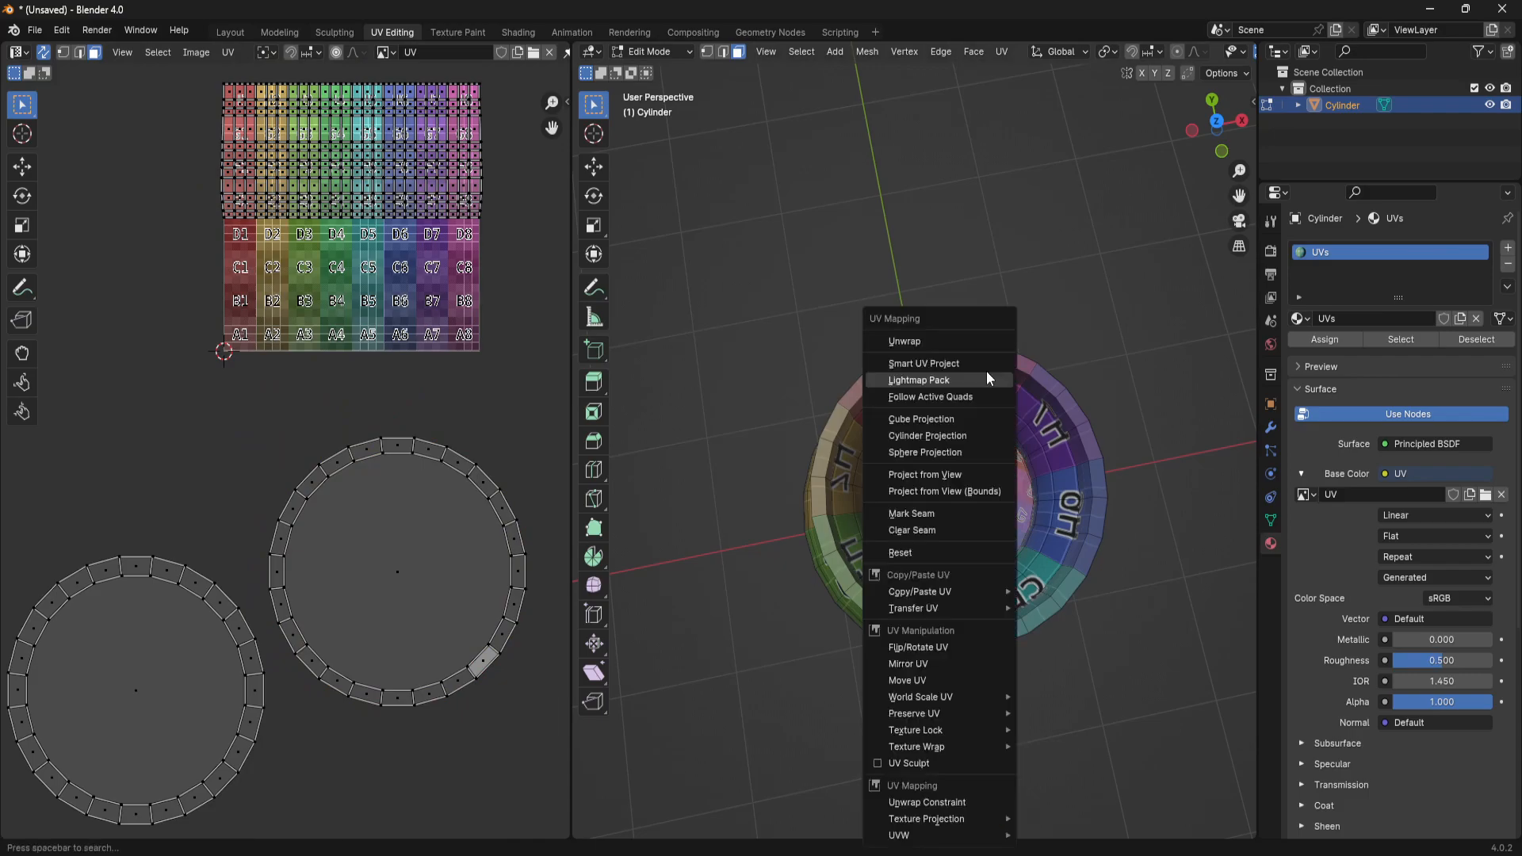
{"action": "left_click", "coordinate": [968, 530]}
Examine the color grid around the vase's neck and body for stretched or uneven texture
{"action": "middle_click_drag", "start_coordinate": [1048, 487], "coordinate": [1035, 461]}
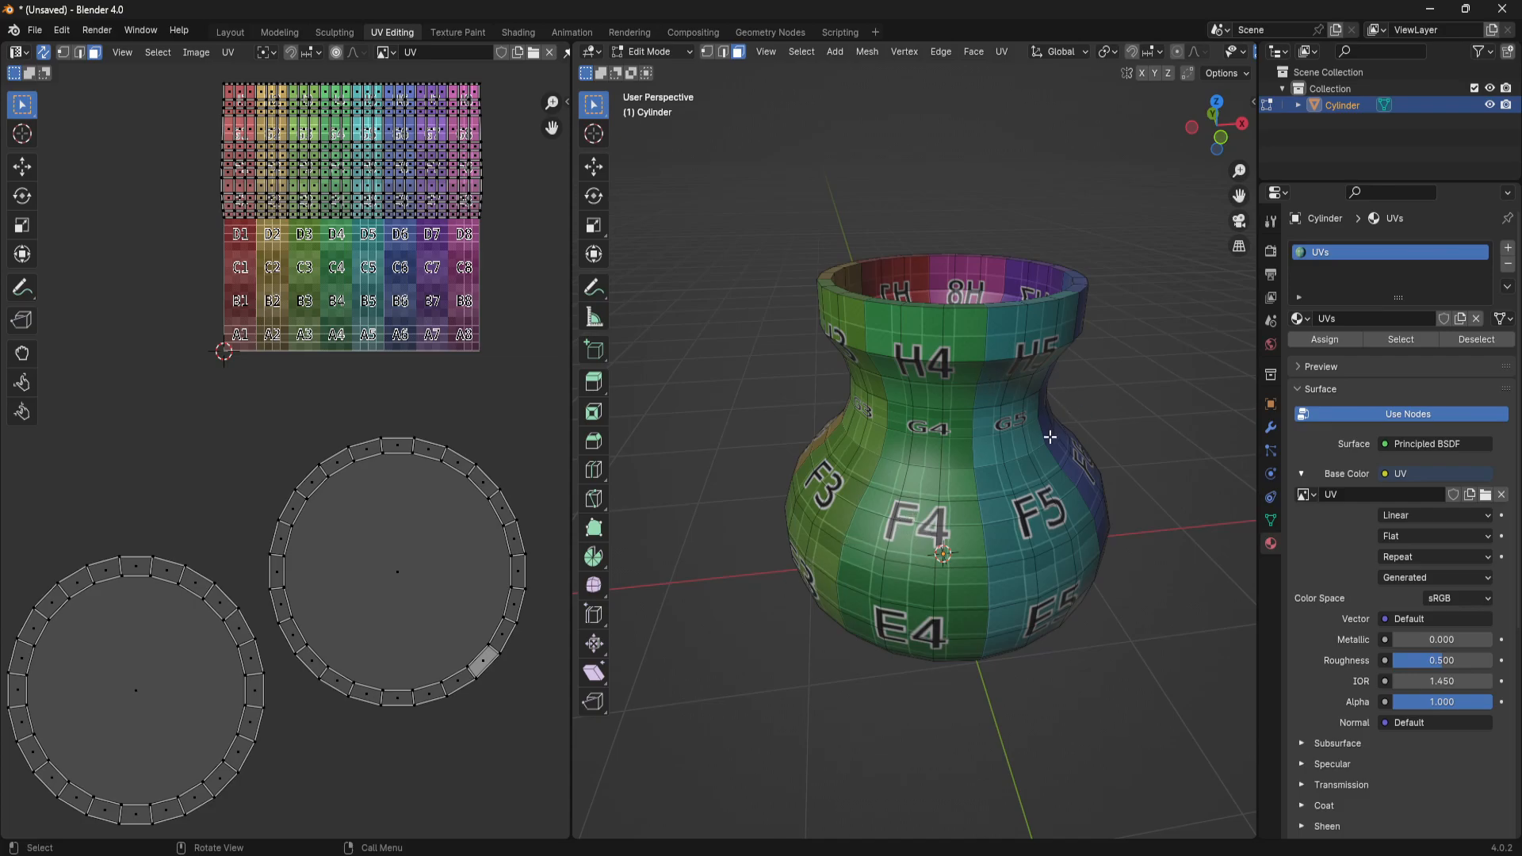
{"action": "middle_click_drag", "start_coordinate": [1060, 418], "coordinate": [945, 390]}
{"action": "left_click", "coordinate": [911, 407], "text": "alt"}
{"action": "left_click", "coordinate": [878, 418]}
{"action": "middle_click_drag", "start_coordinate": [1071, 377], "coordinate": [1076, 373]}
{"action": "left_click", "coordinate": [1075, 374]}
{"action": "middle_click_drag", "start_coordinate": [997, 475], "coordinate": [982, 388]}
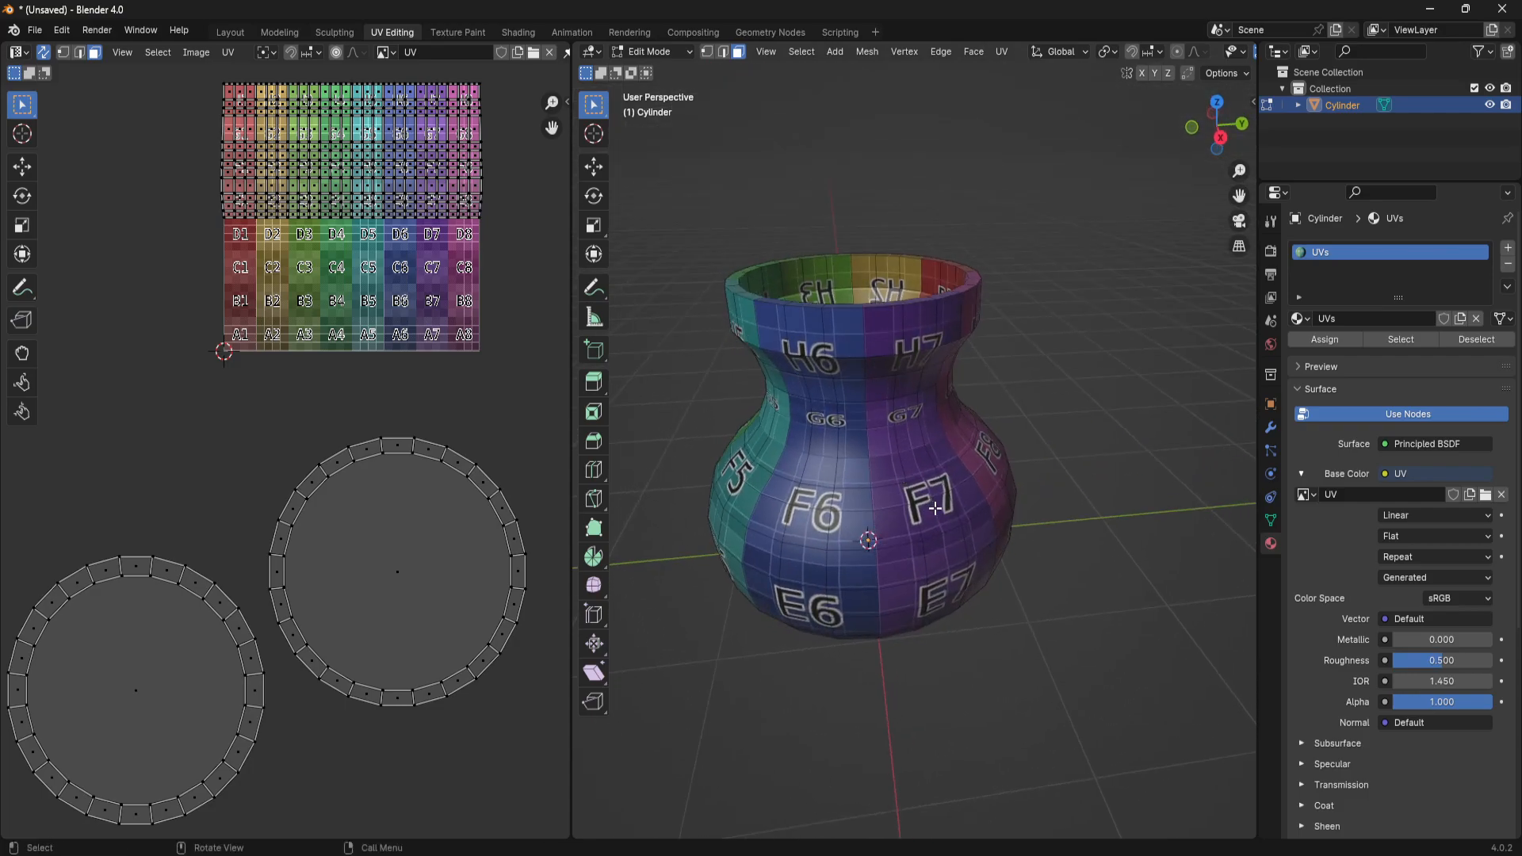
{"action": "middle_click_drag", "start_coordinate": [885, 444], "coordinate": [892, 405]}
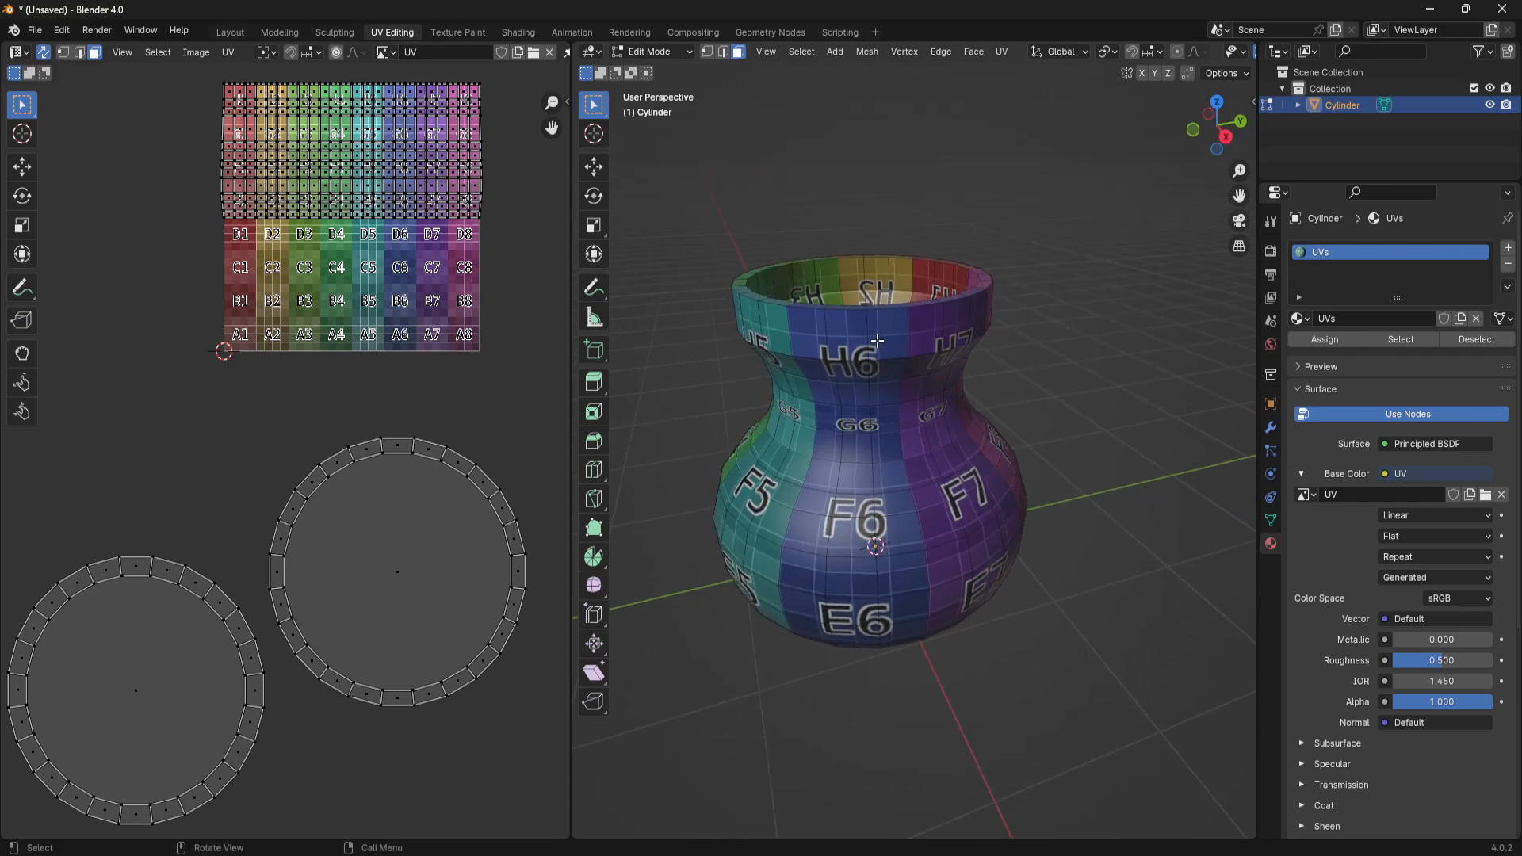
{"action": "middle_click_drag", "start_coordinate": [900, 624], "coordinate": [827, 557]}
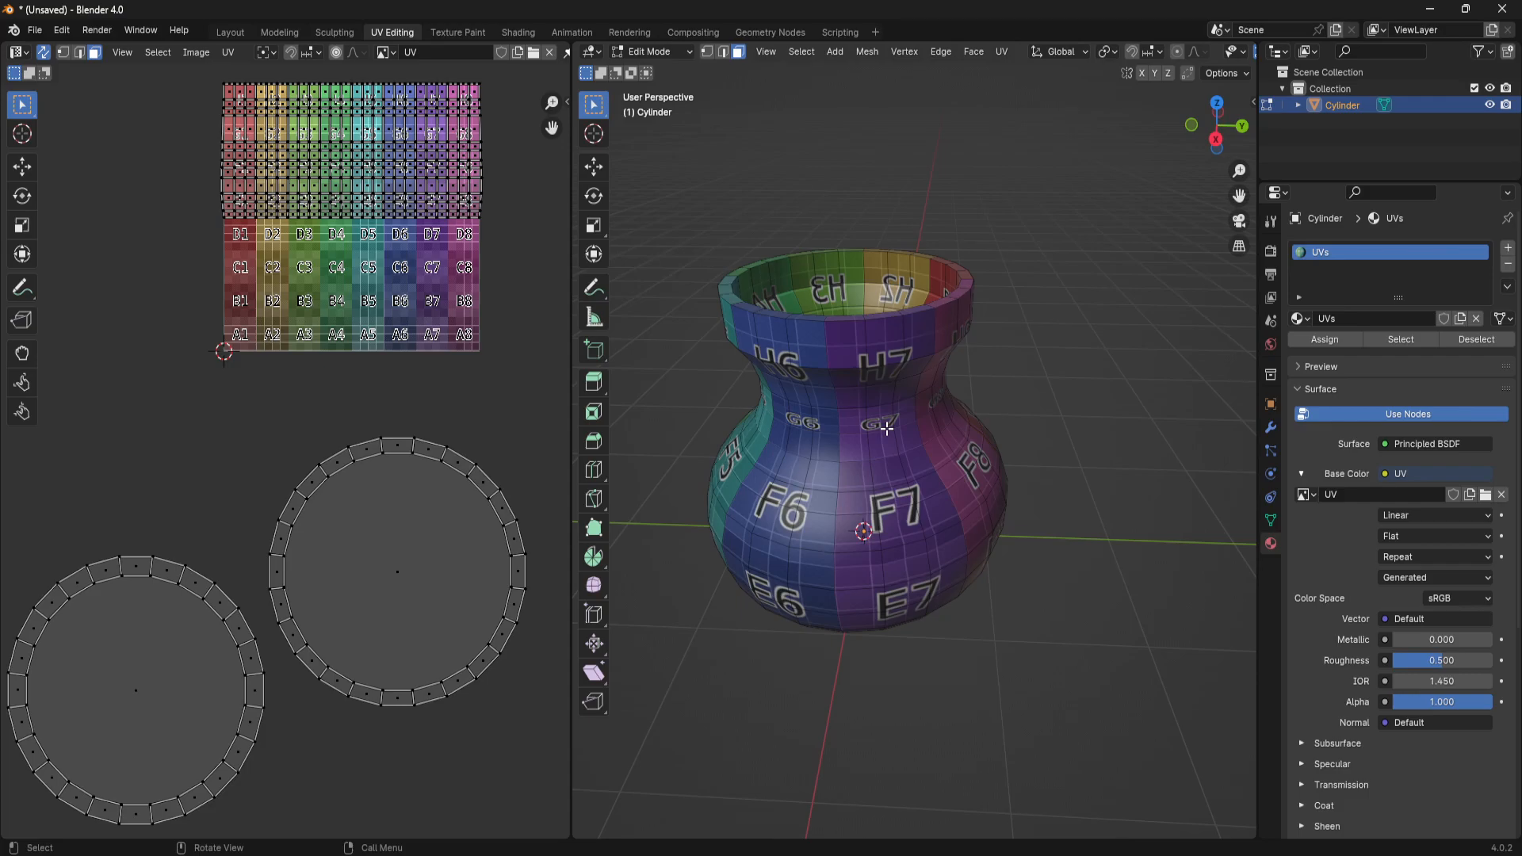
{"action": "mouse_move", "coordinate": [925, 460]}
{"action": "middle_mouse_down"}
{"action": "mouse_move", "coordinate": [929, 591]}
{"action": "mouse_move", "coordinate": [907, 646]}
{"action": "mouse_move", "coordinate": [909, 485]}
{"action": "mouse_move", "coordinate": [950, 466]}
{"action": "middle_mouse_up"}
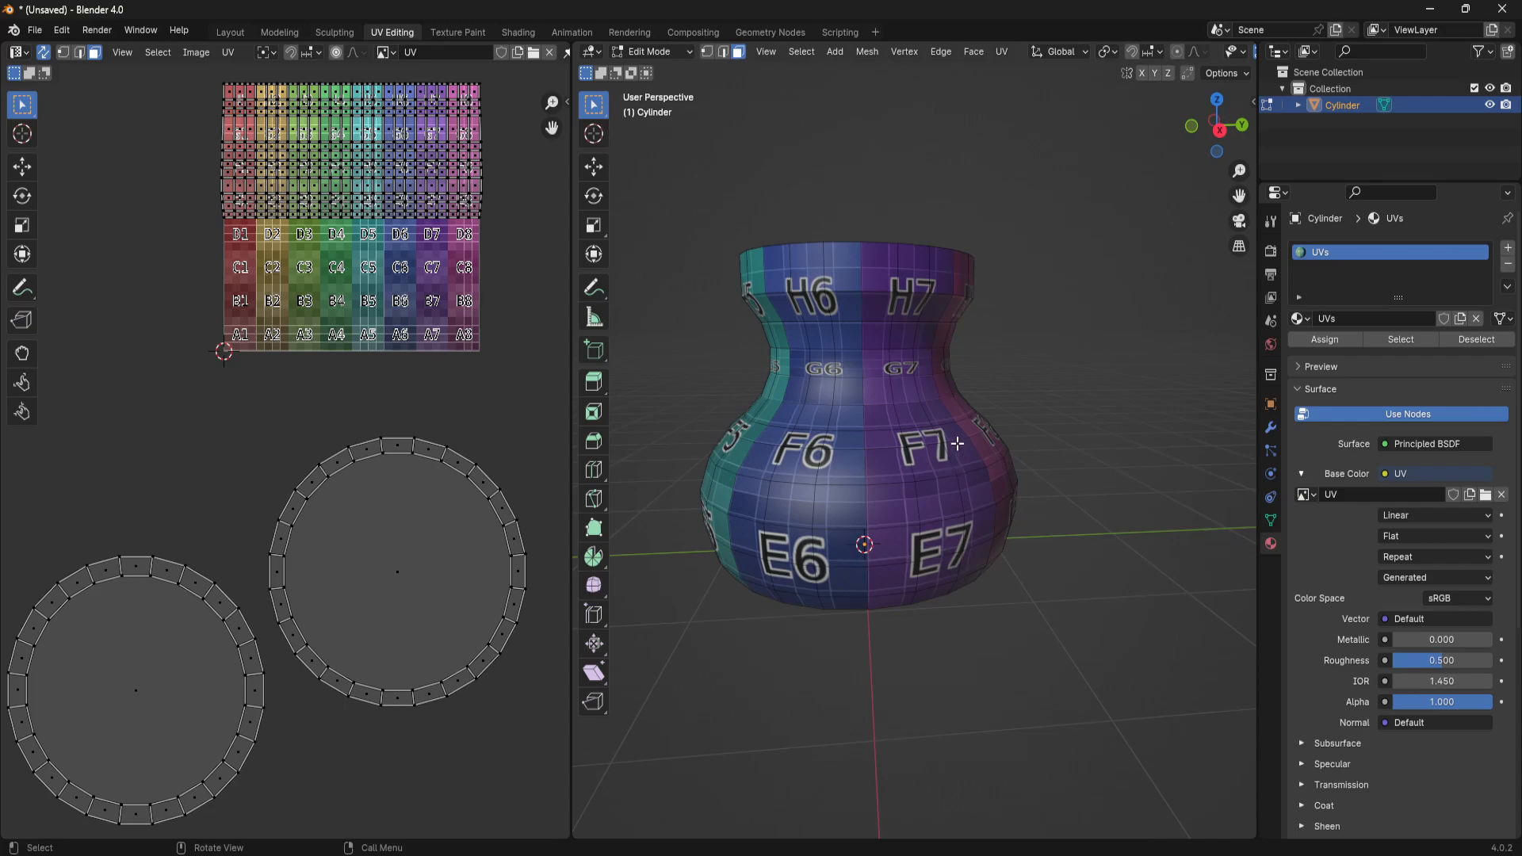
{"action": "middle_click_drag", "start_coordinate": [934, 390], "coordinate": [939, 434]}
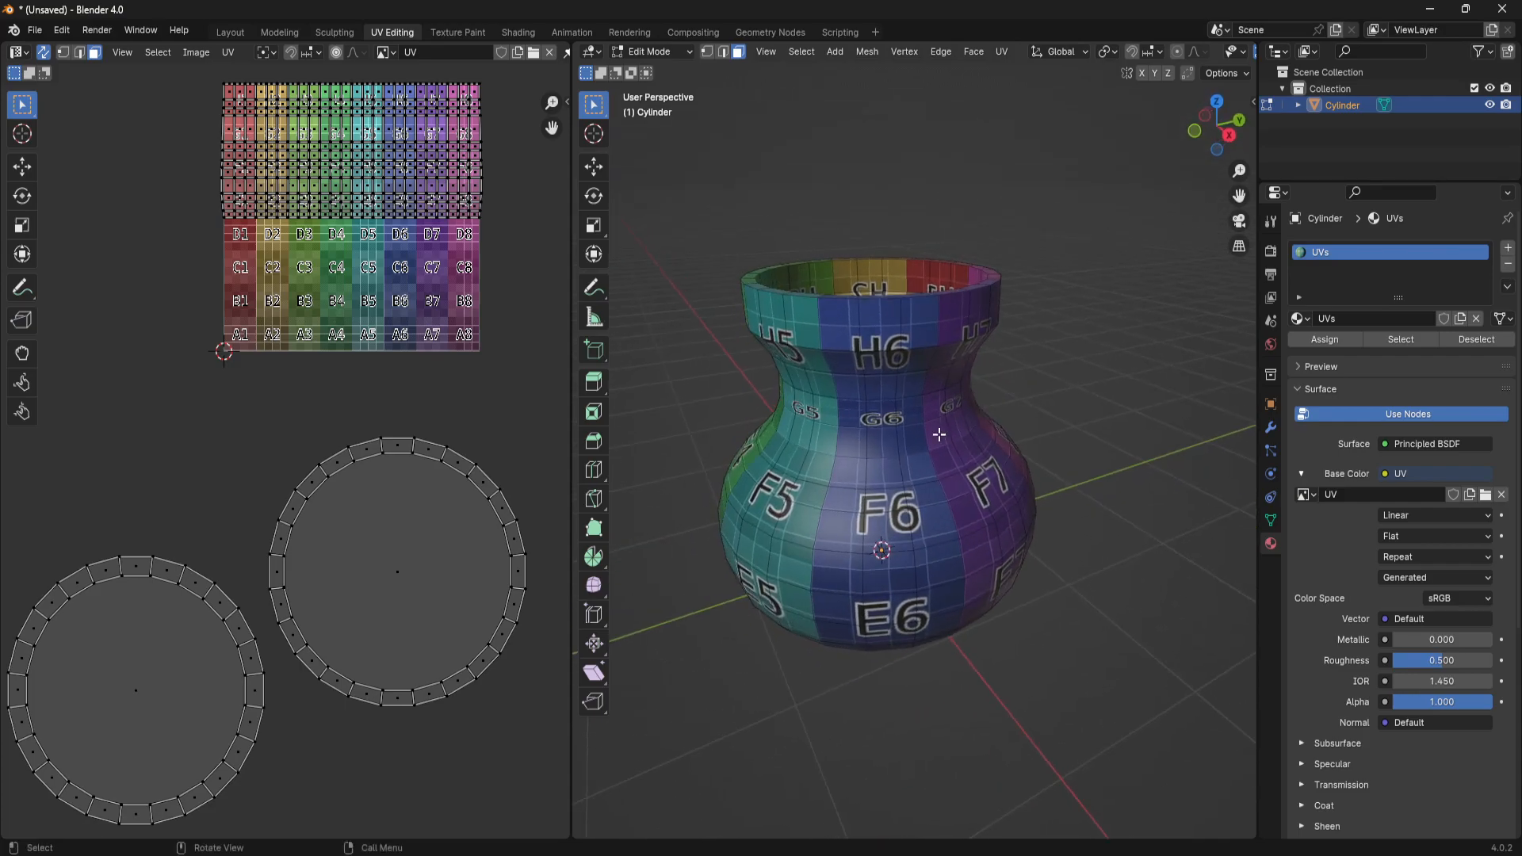
{"action": "mouse_move", "coordinate": [939, 434]}
{"action": "middle_mouse_down"}
{"action": "mouse_move", "coordinate": [949, 484]}
{"action": "mouse_move", "coordinate": [826, 371]}
{"action": "mouse_move", "coordinate": [954, 415]}
{"action": "middle_mouse_up"}
Switch to edge selection and select a vertical path of edges up the vase's outside from the base to the rim
{"action": "left_click", "coordinate": [851, 355]}
{"action": "key", "text": "2"}
{"action": "left_click", "coordinate": [850, 508]}
{"action": "middle_click_drag", "start_coordinate": [854, 530], "coordinate": [818, 580]}
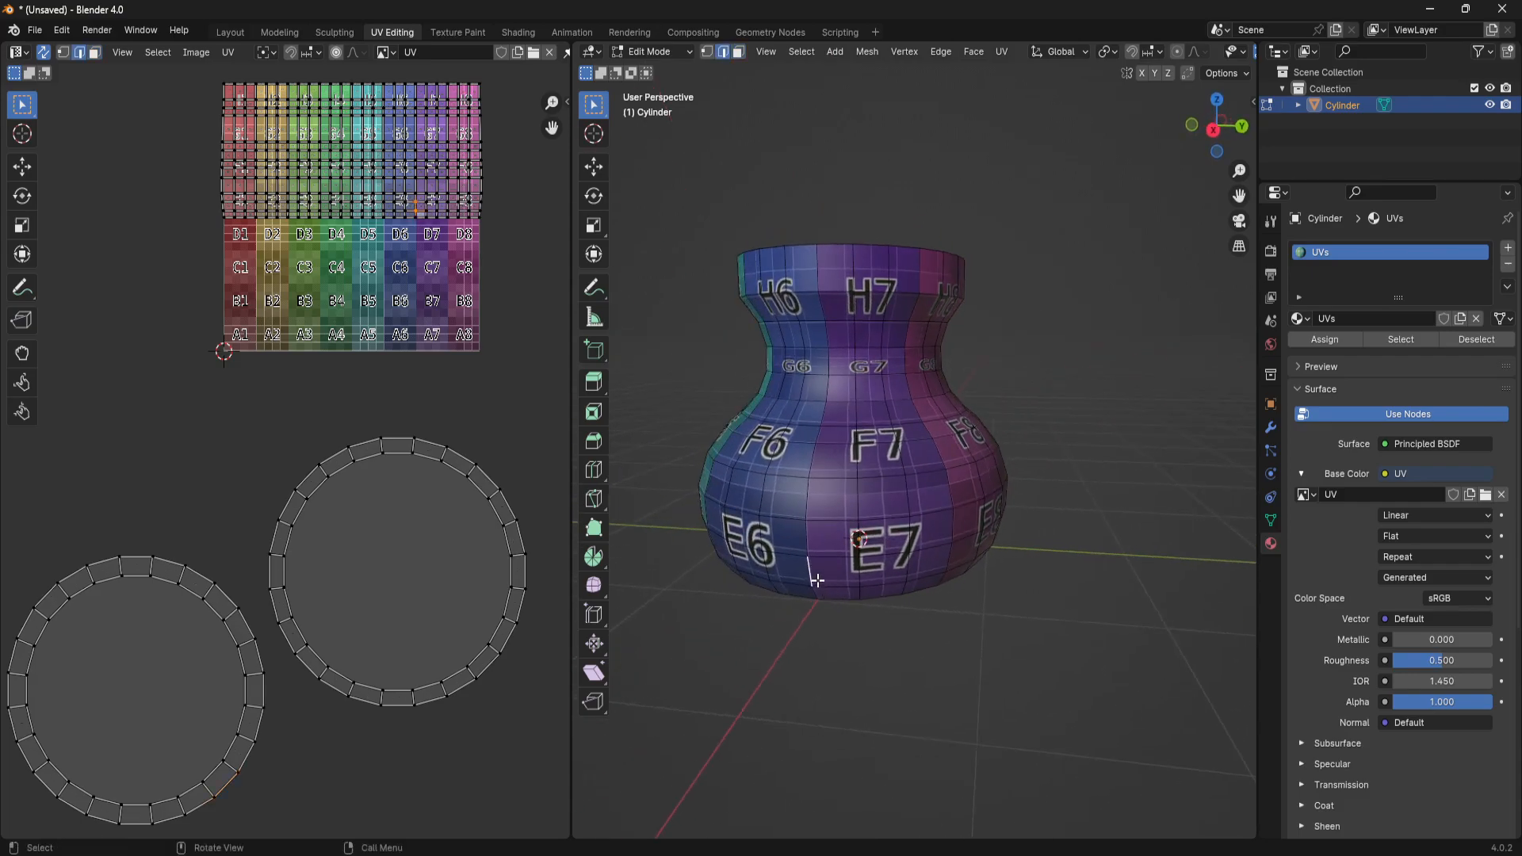
{"action": "middle_click_drag", "start_coordinate": [866, 397], "coordinate": [882, 444]}
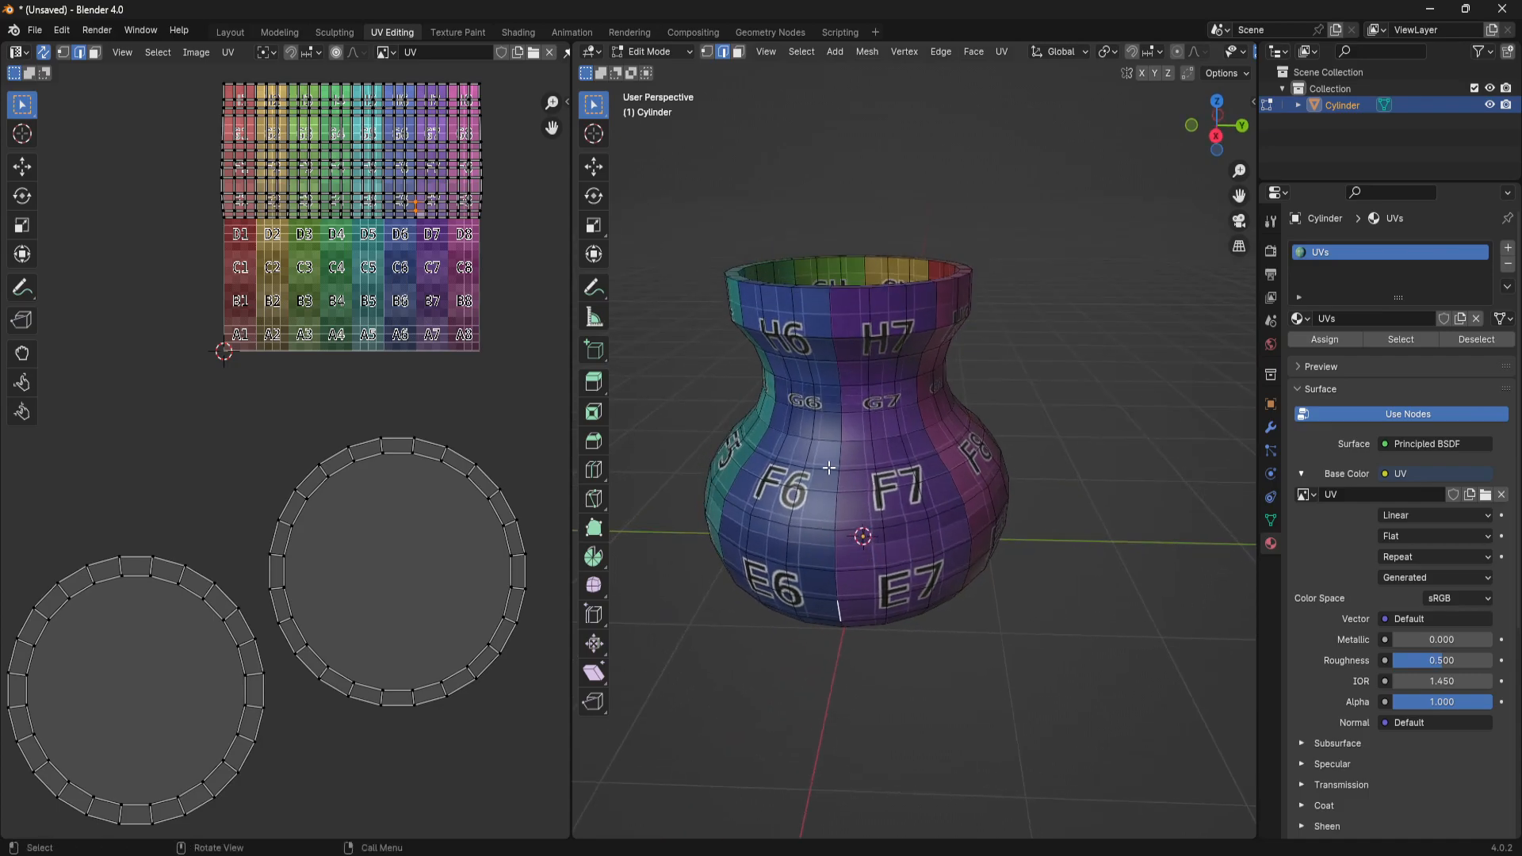
{"action": "middle_click_drag", "start_coordinate": [866, 537], "coordinate": [872, 445]}
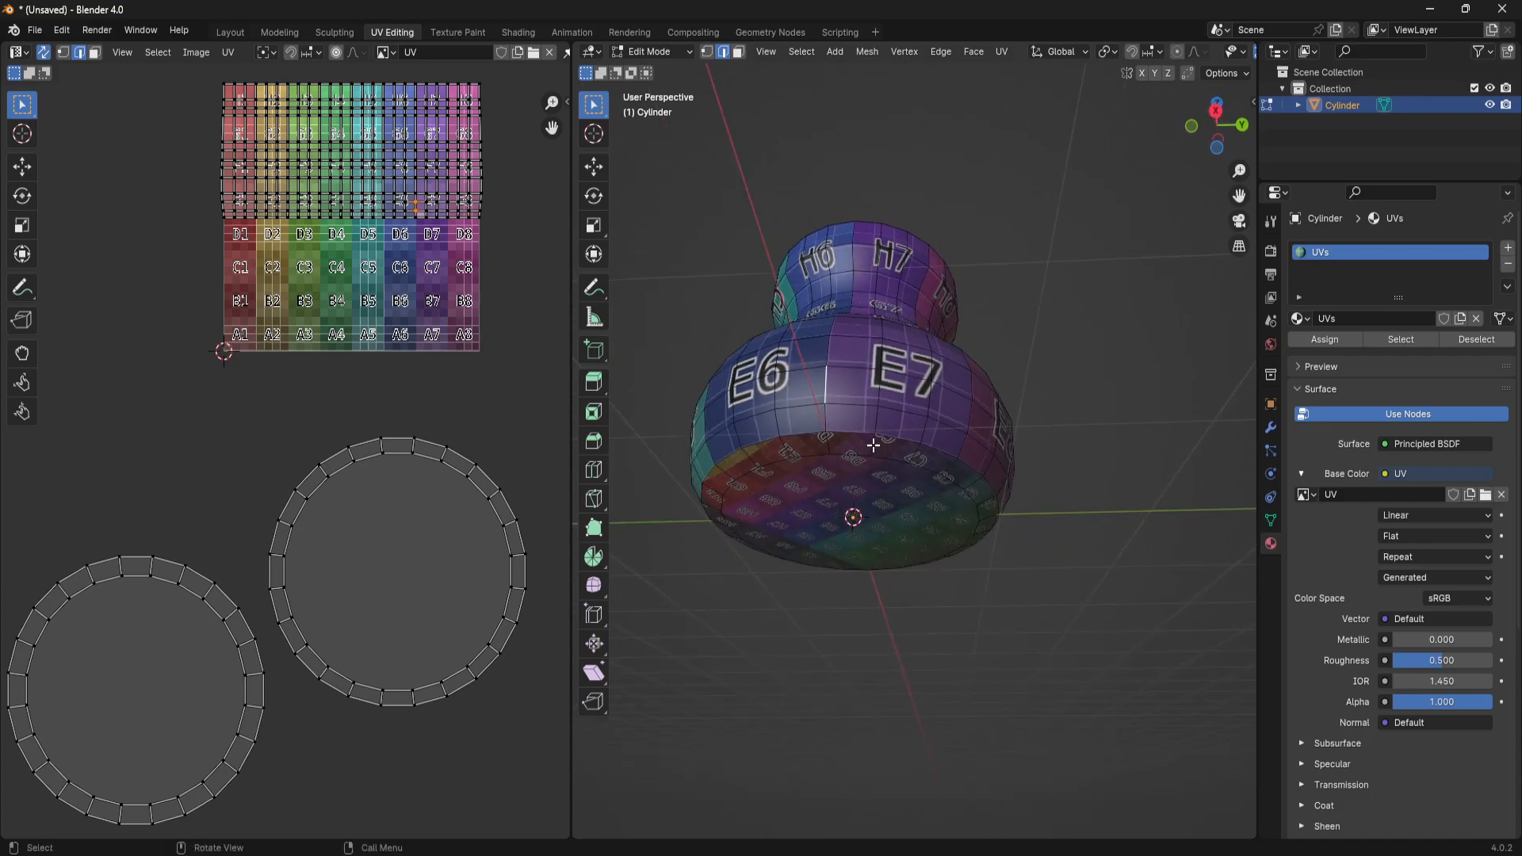
{"action": "middle_click_drag", "start_coordinate": [894, 529], "coordinate": [953, 498]}
{"action": "left_click", "coordinate": [841, 379], "text": "alt"}
{"action": "middle_click_drag", "start_coordinate": [961, 673], "coordinate": [889, 446]}
{"action": "middle_click_drag", "start_coordinate": [836, 519], "coordinate": [852, 585]}
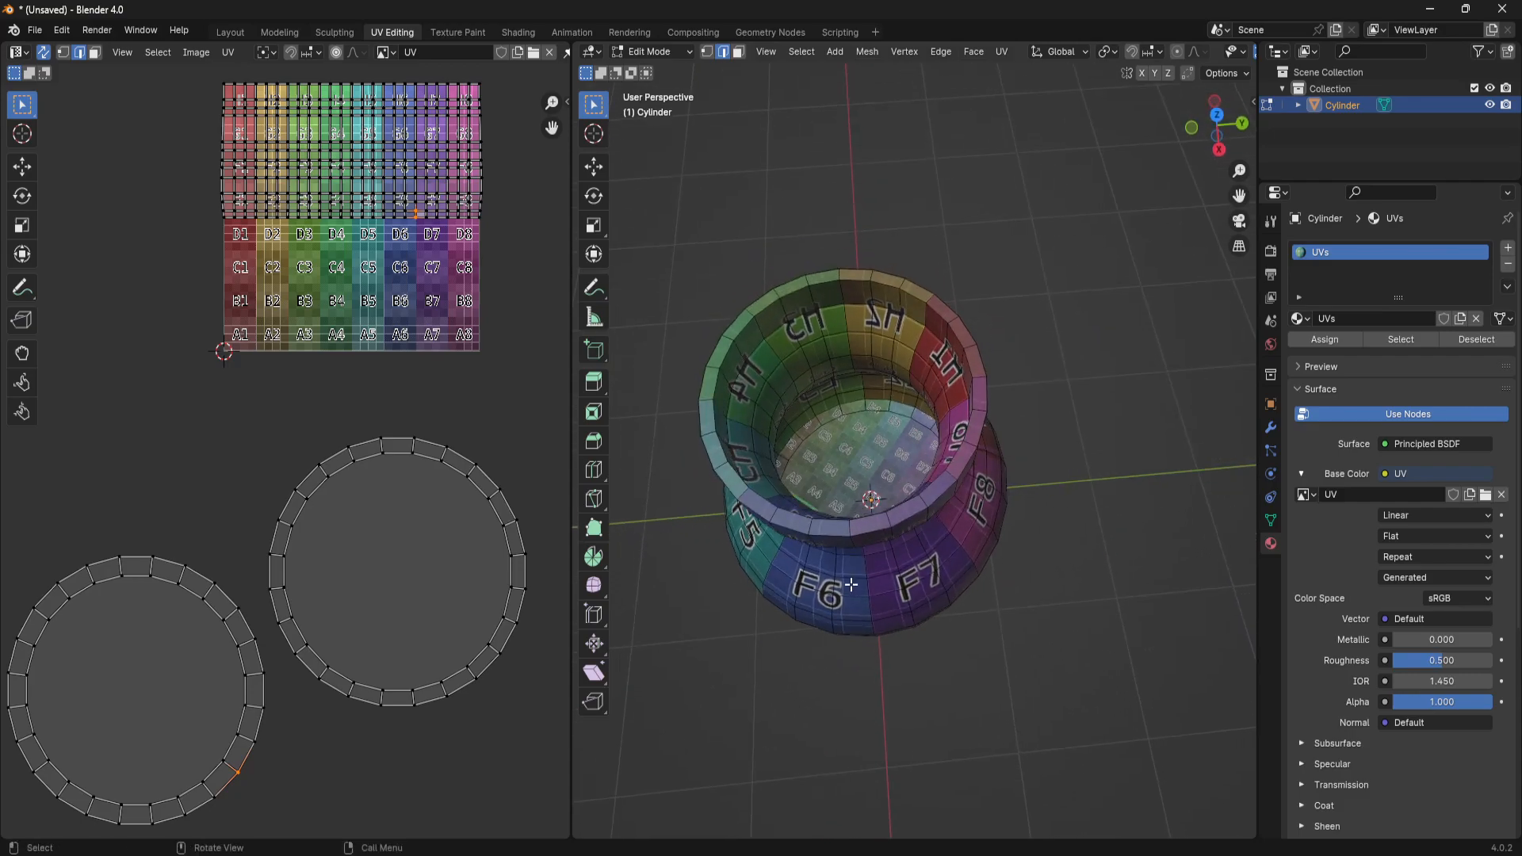
{"action": "left_click", "coordinate": [848, 526], "text": "ctrl"}
{"action": "middle_click_drag", "start_coordinate": [848, 525], "coordinate": [1002, 591]}
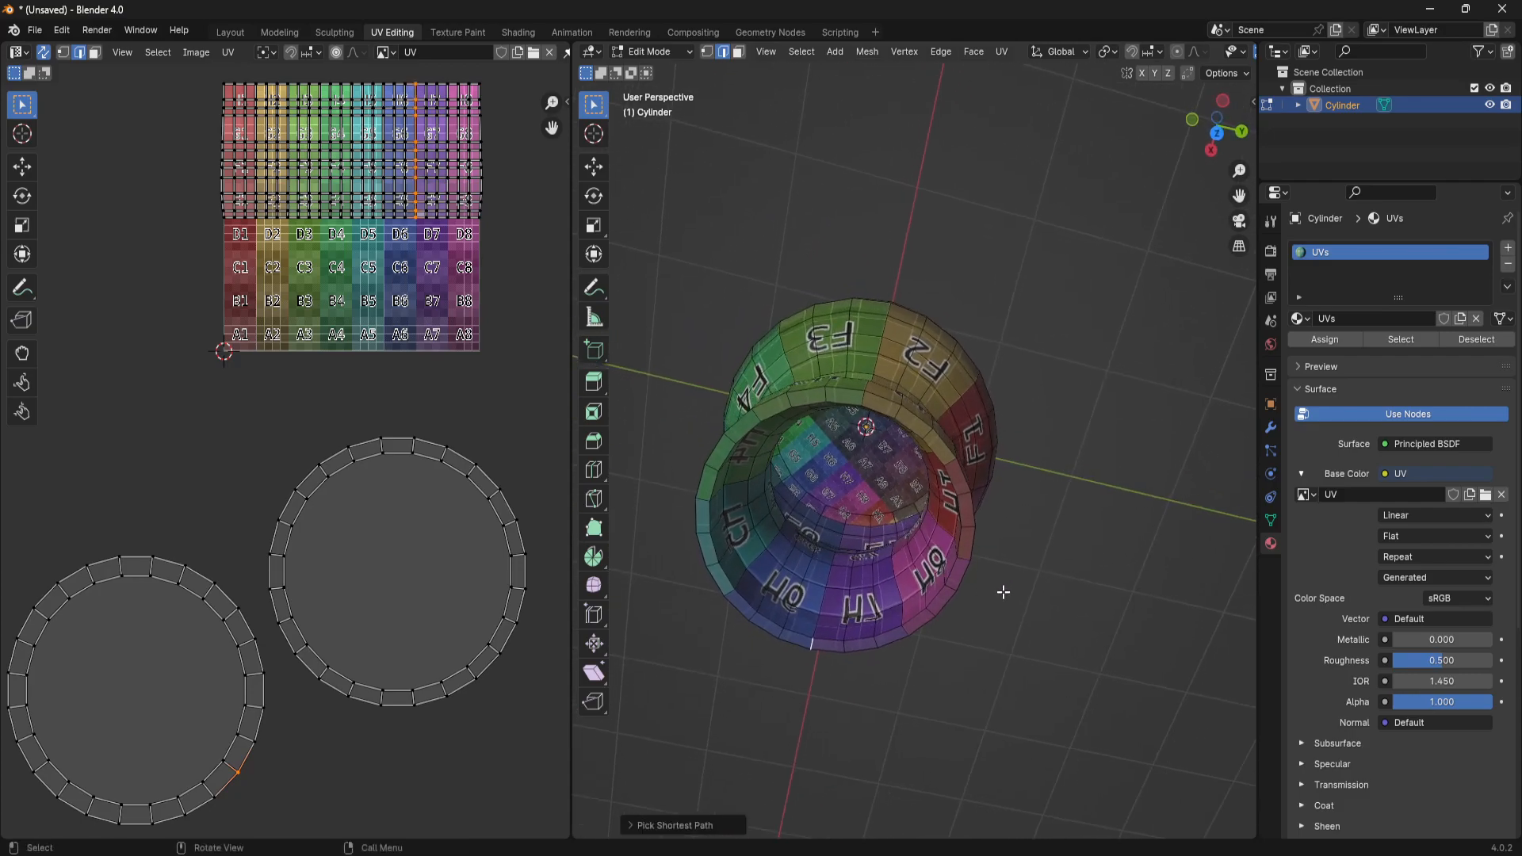
Extend the edge path down the vase's interior to the floor and mark the selected edges as a seam
{"action": "left_click", "coordinate": [846, 527], "text": "ctrl"}
{"action": "middle_click_drag", "start_coordinate": [904, 666], "coordinate": [824, 563]}
{"action": "middle_click_drag", "start_coordinate": [824, 299], "coordinate": [875, 394]}
{"action": "right_click", "coordinate": [861, 422]}
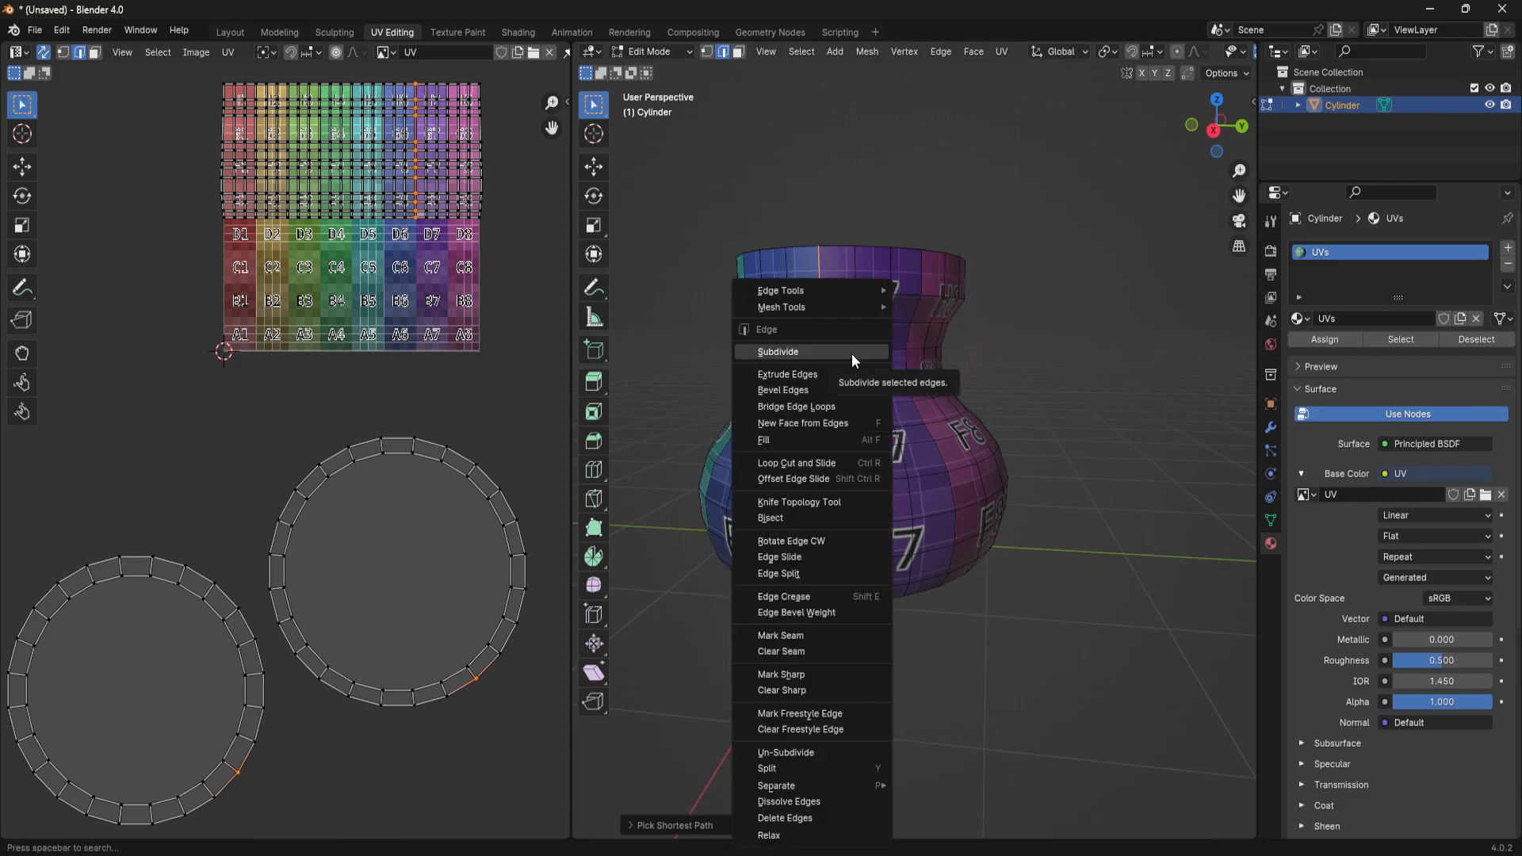
{"action": "left_click", "coordinate": [793, 638]}
{"action": "middle_click_drag", "start_coordinate": [1074, 445], "coordinate": [940, 534]}
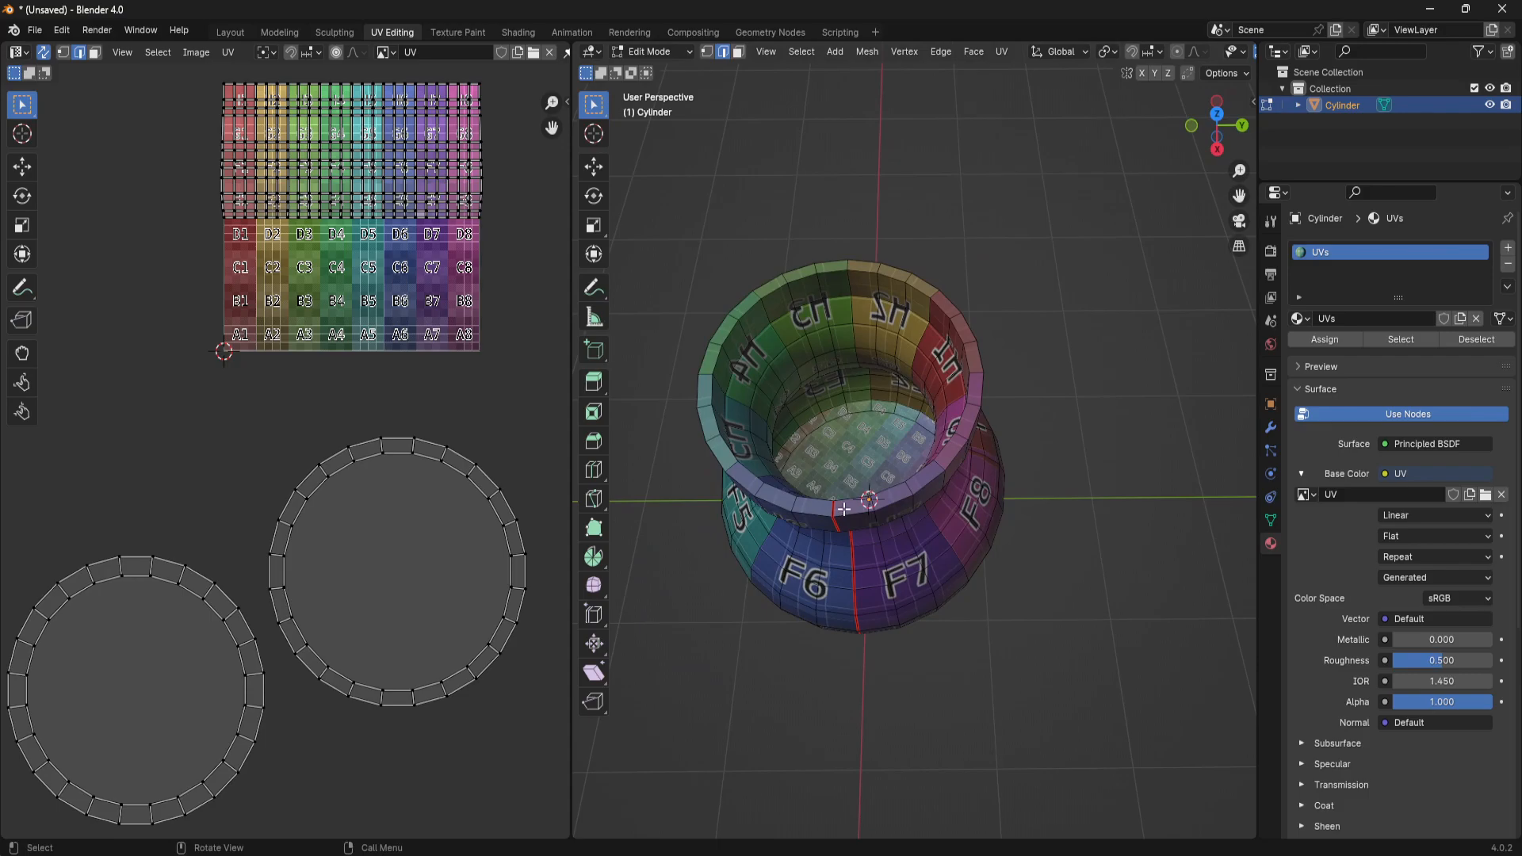
{"action": "key", "text": "3"}
{"action": "left_click", "coordinate": [852, 508]}
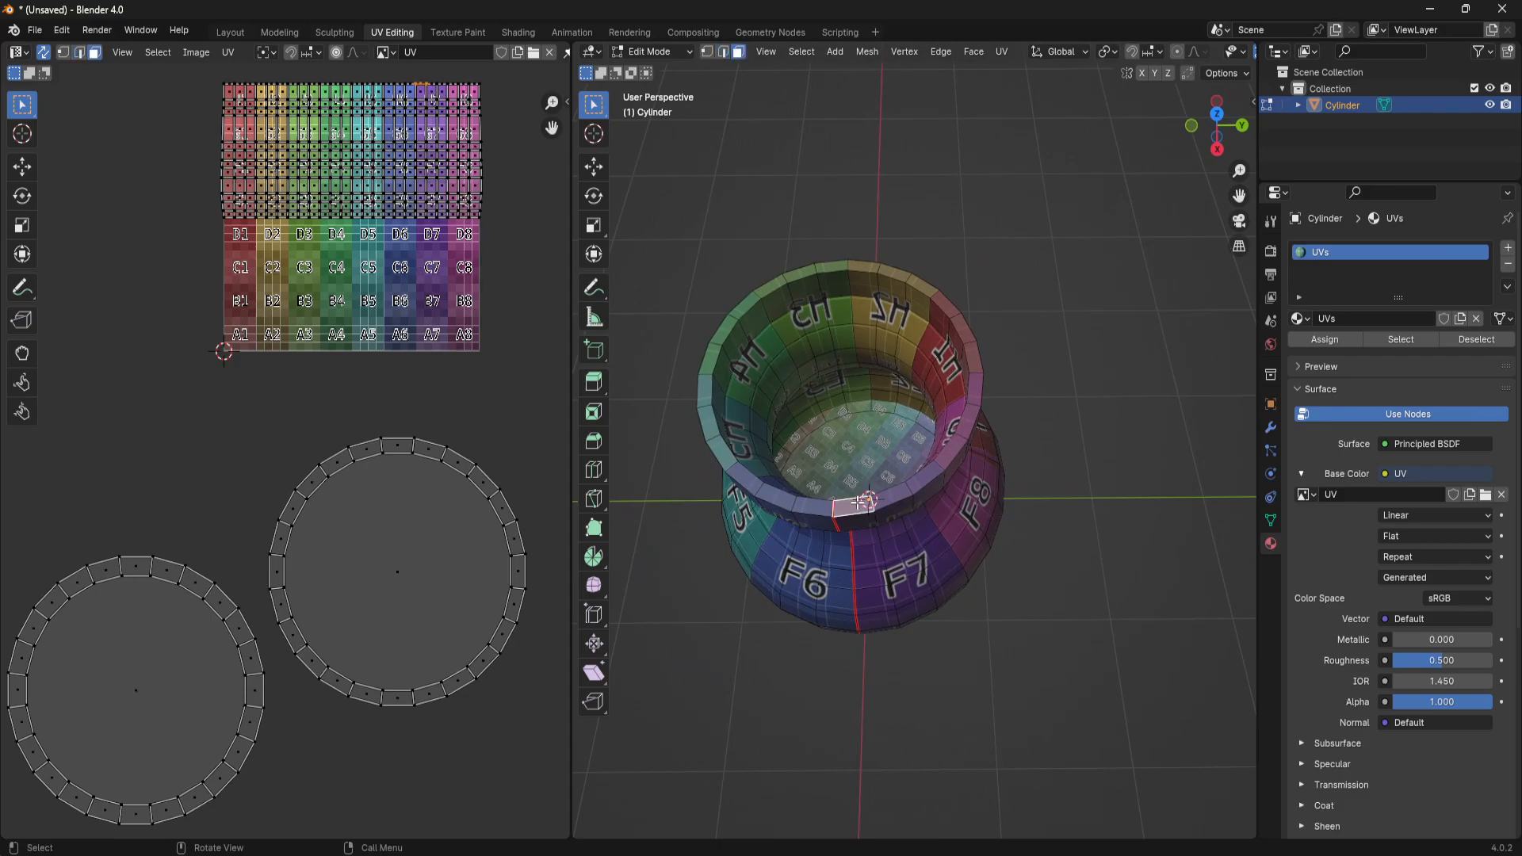
{"action": "left_click", "coordinate": [810, 508], "text": "ctrl"}
{"action": "left_click", "coordinate": [904, 492], "text": "ctrl"}
{"action": "left_click", "coordinate": [925, 478], "text": "ctrl"}
{"action": "left_click", "coordinate": [965, 413], "text": "ctrl"}
{"action": "left_click", "coordinate": [973, 379], "text": "ctrl"}
{"action": "left_click", "coordinate": [961, 219]}
Select the rim's inner edge loop and expand it into a face selection around the whole rim
{"action": "left_click", "coordinate": [723, 52]}
{"action": "left_click", "coordinate": [921, 293], "text": "alt"}
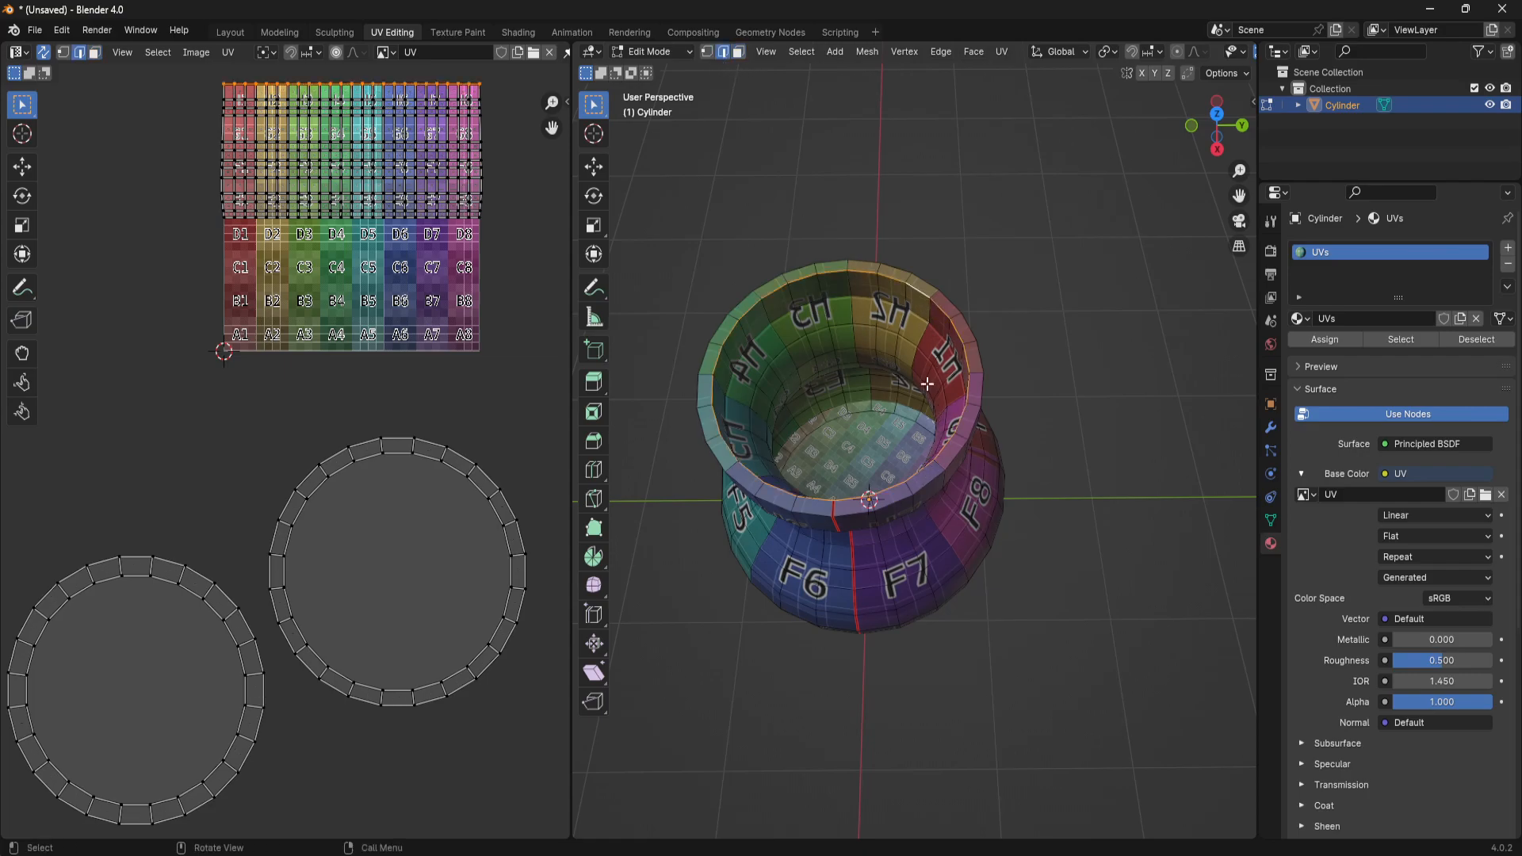
{"action": "left_click", "coordinate": [739, 52], "text": "ctrl"}
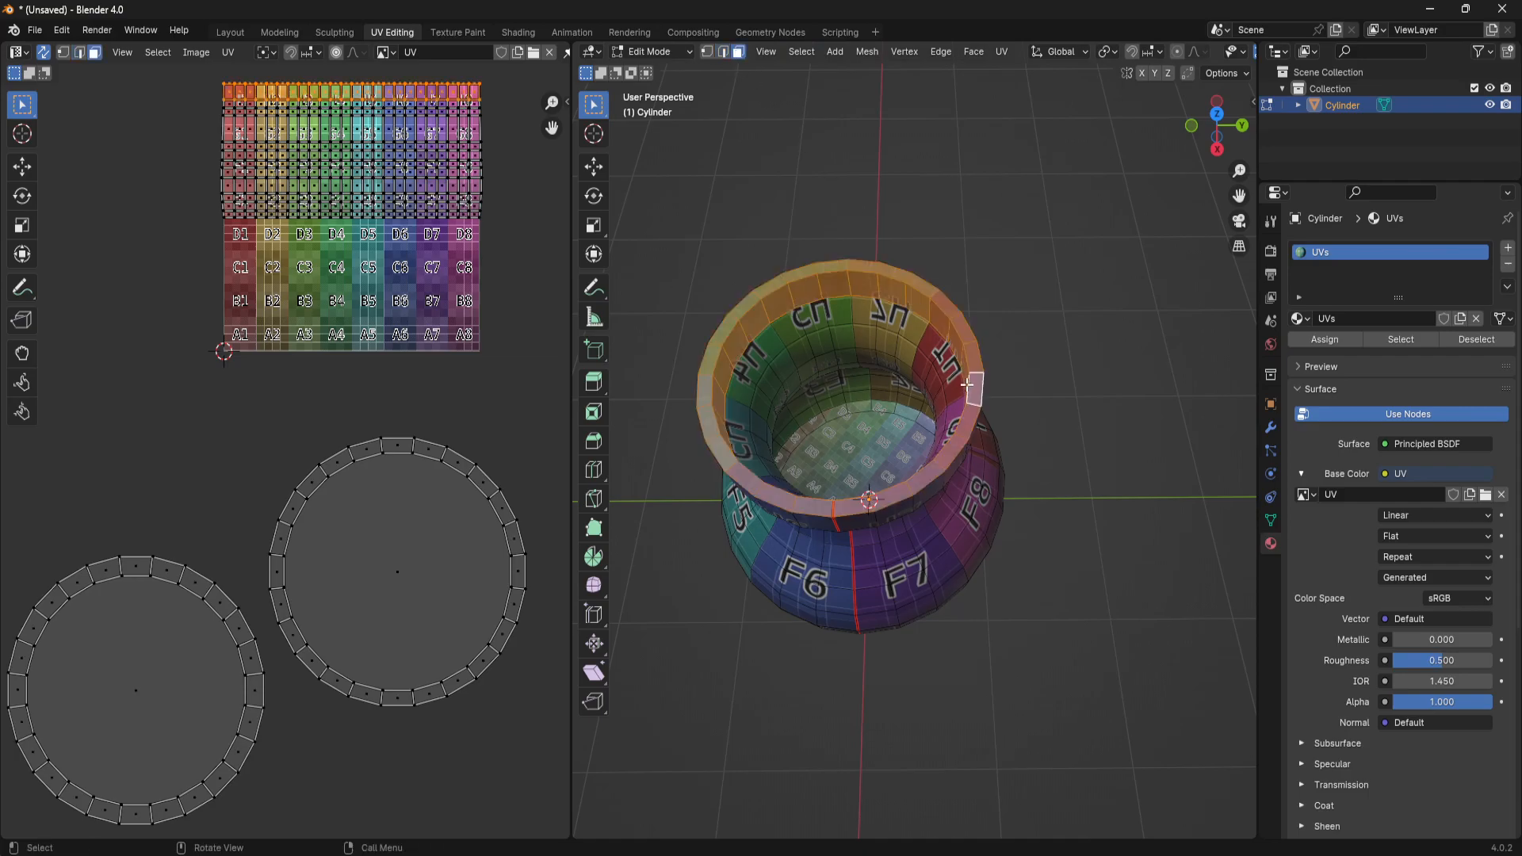
Clear the selection and select only the top ring of faces all the way around the vase's rim
{"action": "key", "text": "alt+a"}
{"action": "left_click", "coordinate": [947, 452]}
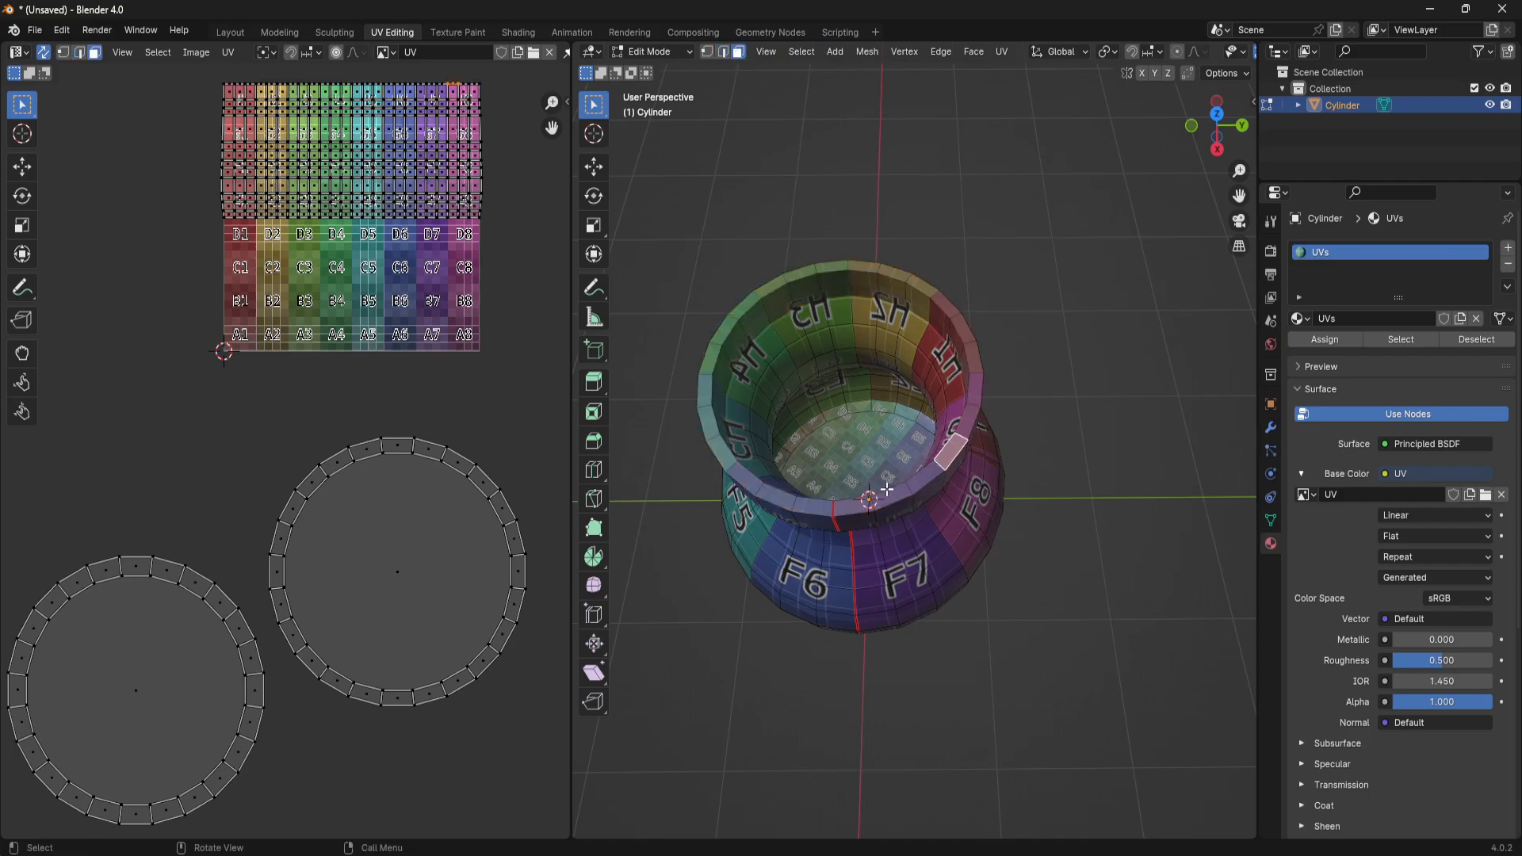
{"action": "left_click", "coordinate": [746, 478], "text": "ctrl"}
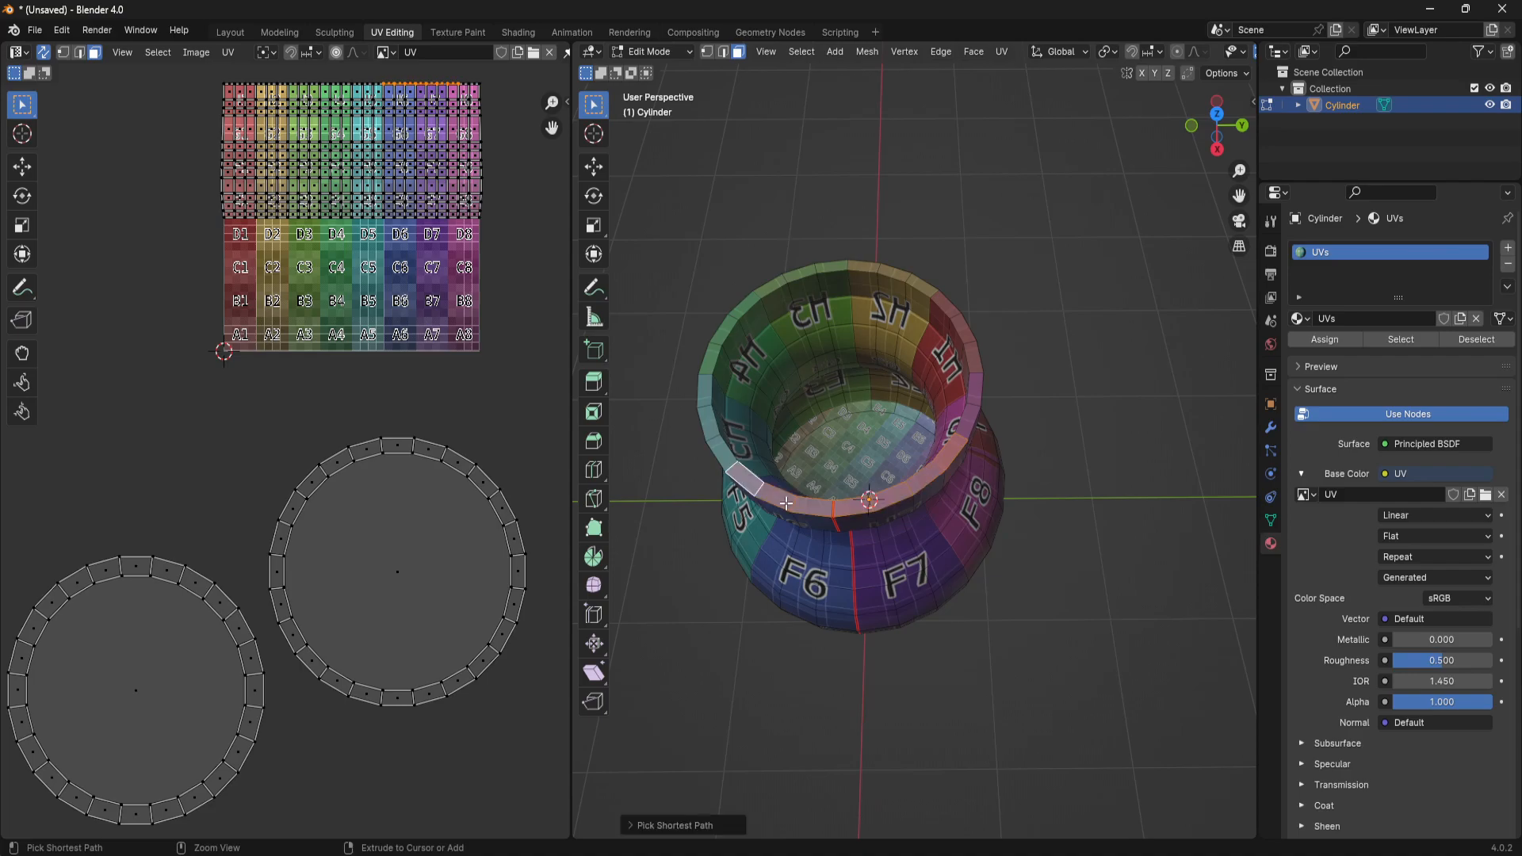
{"action": "left_click", "coordinate": [749, 301], "text": "ctrl"}
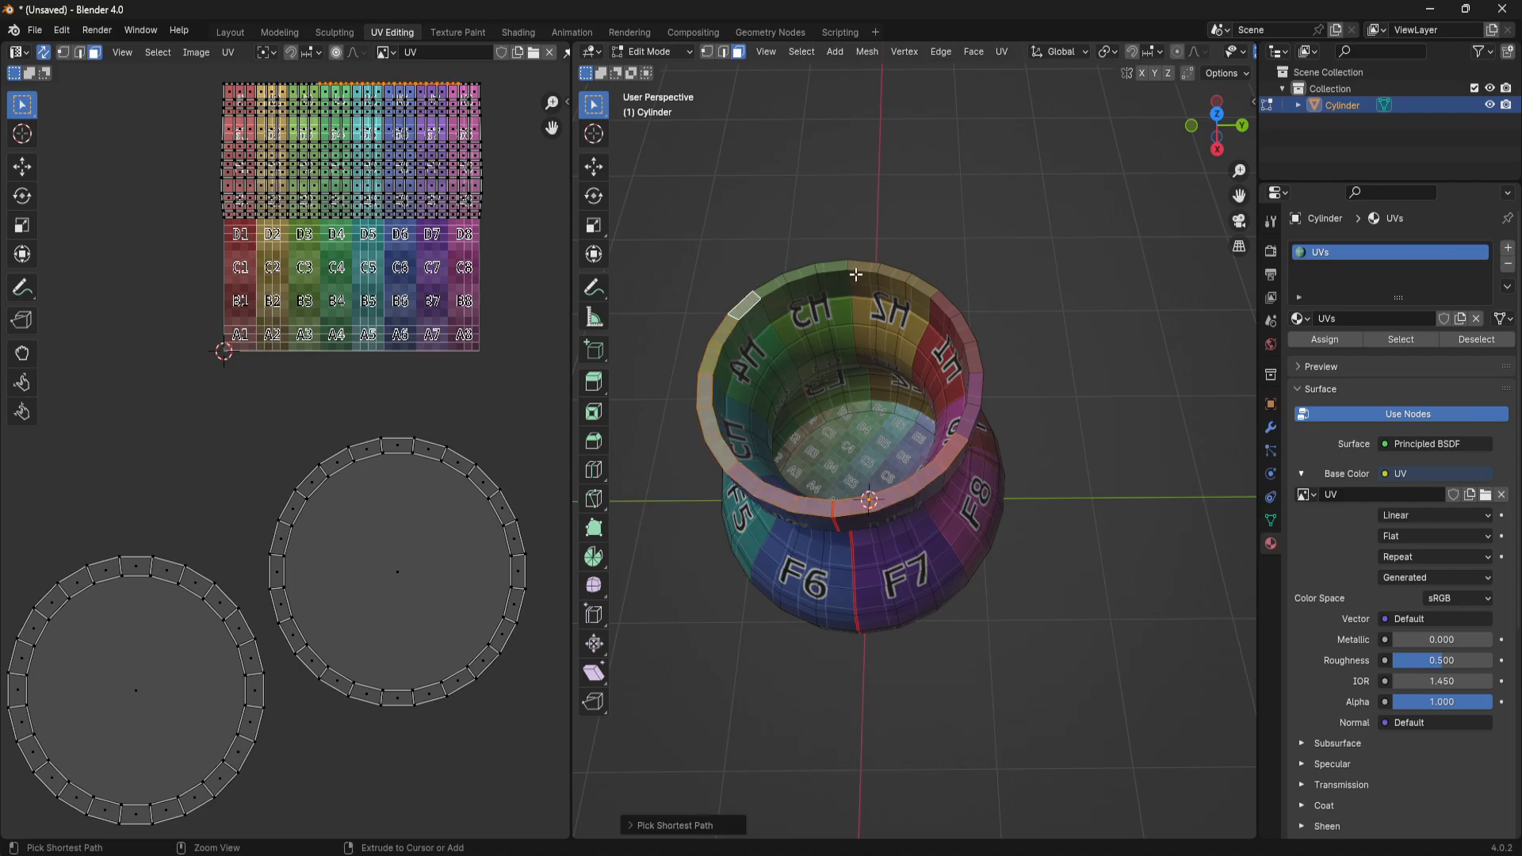
{"action": "left_click", "coordinate": [931, 283], "text": "ctrl"}
{"action": "left_click", "coordinate": [969, 416], "text": "ctrl"}
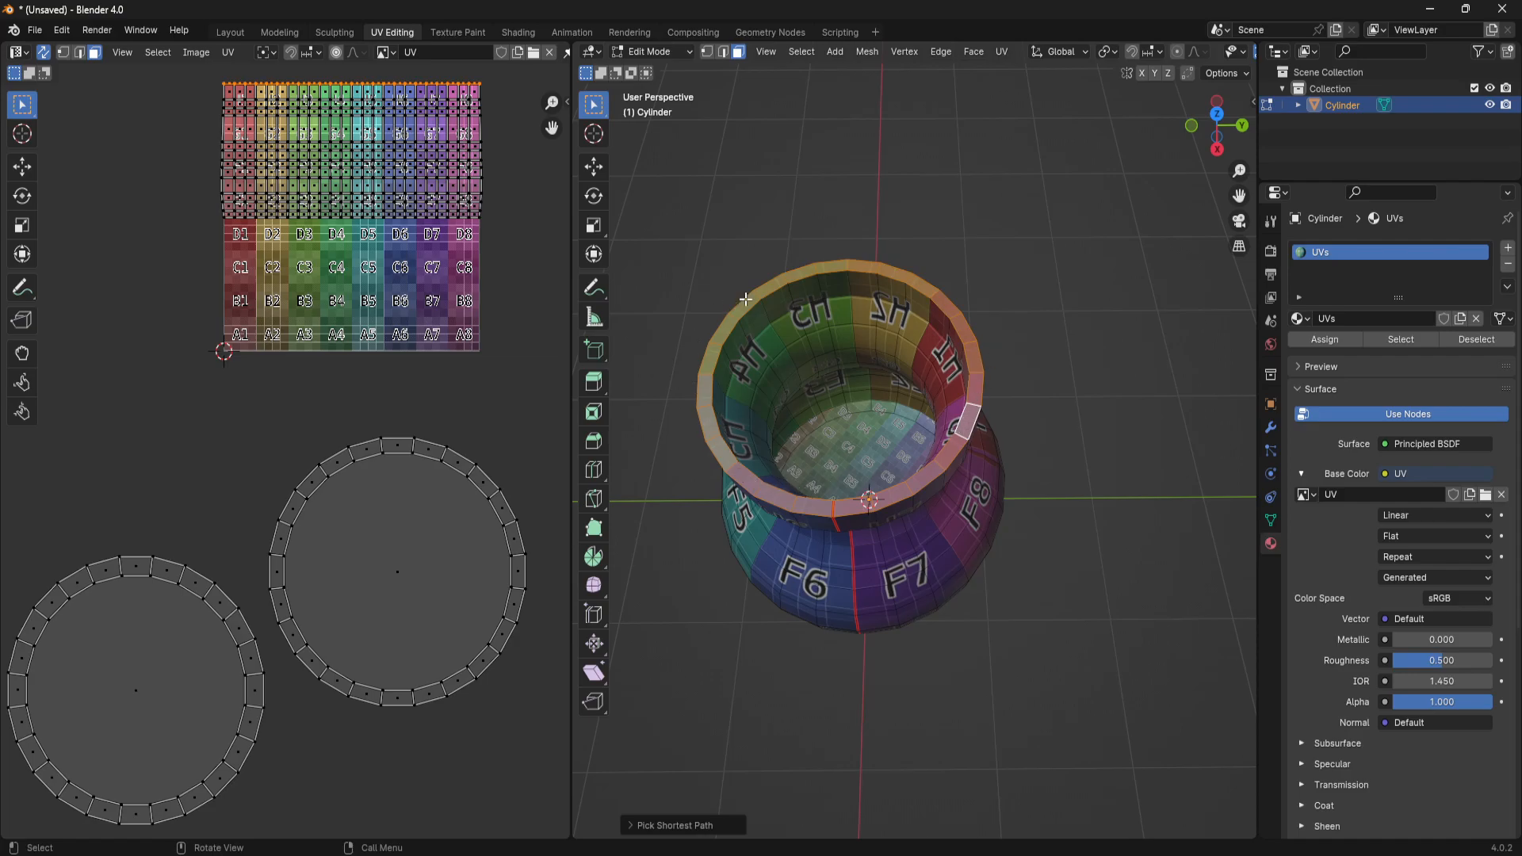
Unwrap the selected rim faces and move the resulting ring island clear of the color grid in the UV layout
{"action": "middle_click_drag", "start_coordinate": [1030, 530], "coordinate": [1063, 516]}
{"action": "key", "text": "u"}
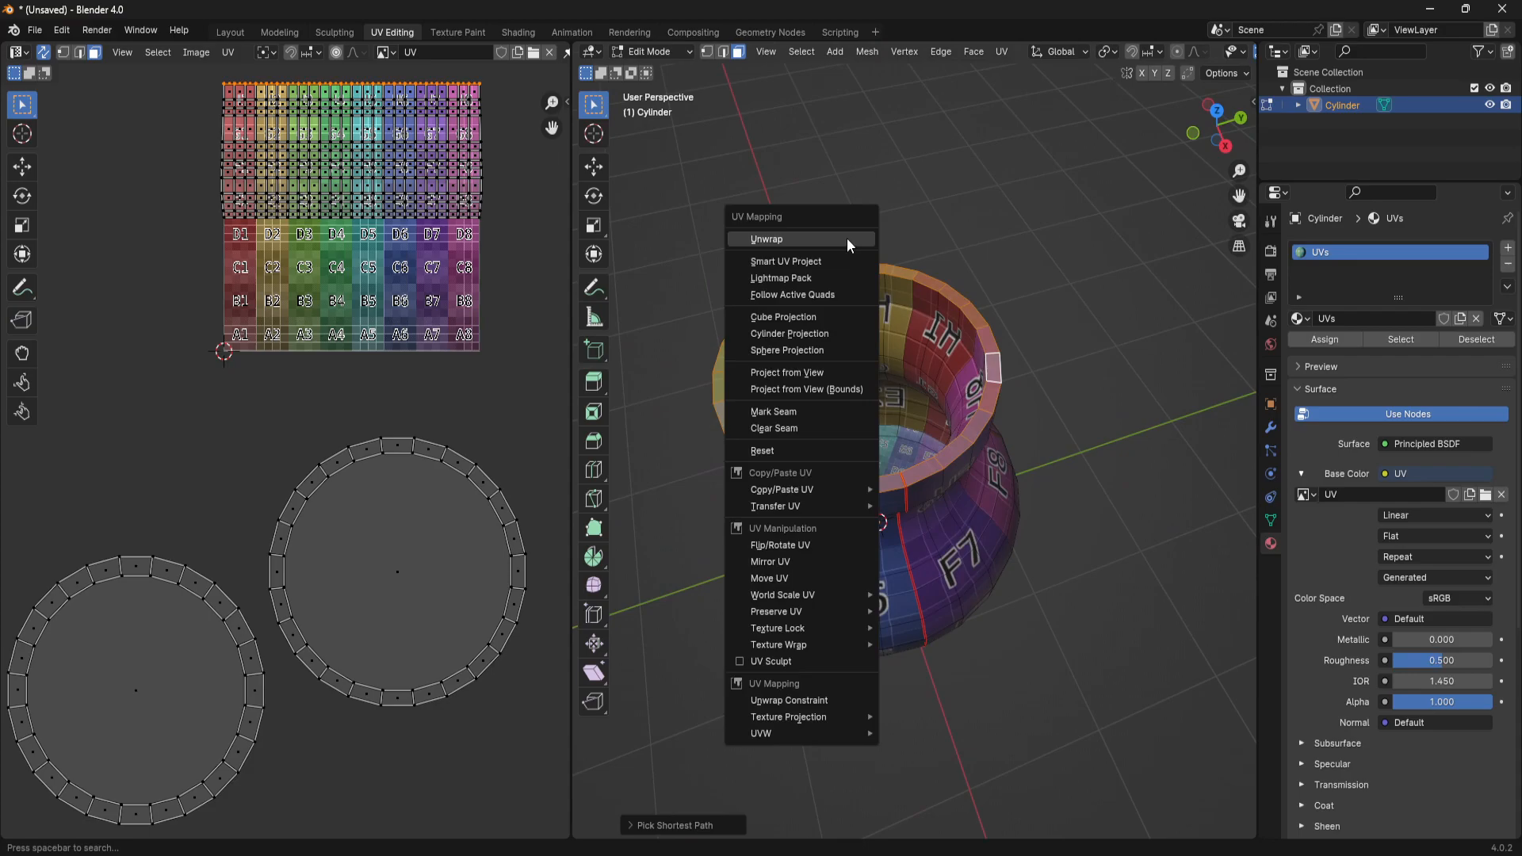
{"action": "left_click", "coordinate": [833, 240]}
{"action": "left_click_drag", "start_coordinate": [435, 343], "coordinate": [160, 504]}
{"action": "middle_click_drag", "start_coordinate": [201, 476], "coordinate": [363, 457]}
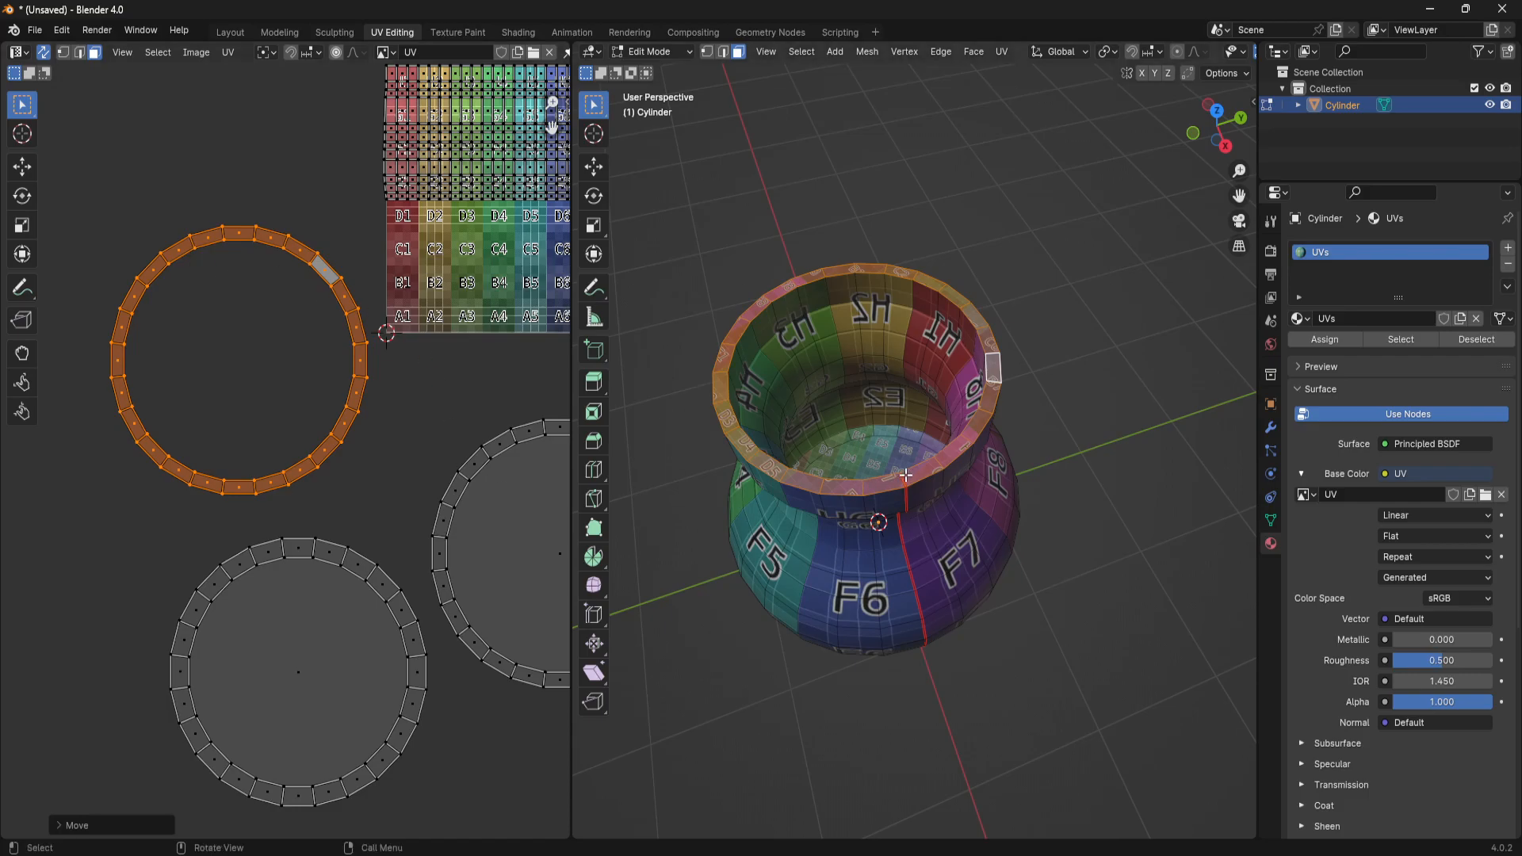
{"action": "middle_click_drag", "start_coordinate": [1074, 435], "coordinate": [1031, 513]}
{"action": "middle_click_drag", "start_coordinate": [935, 568], "coordinate": [1065, 366]}
{"action": "left_click", "coordinate": [1093, 412]}
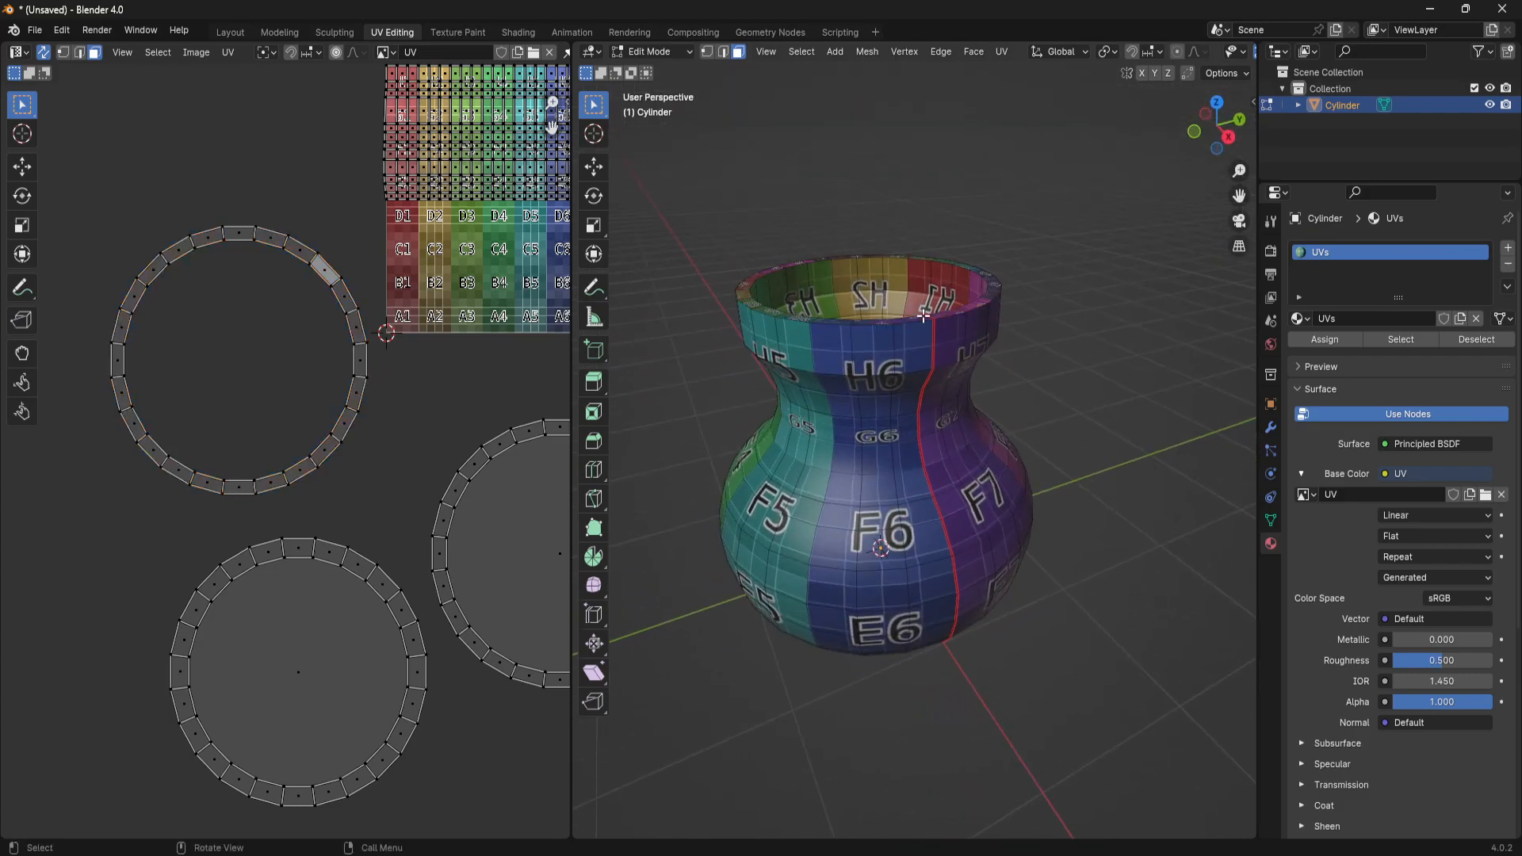
{"action": "left_click", "coordinate": [944, 333]}
{"action": "middle_click_drag", "start_coordinate": [927, 362], "coordinate": [909, 310]}
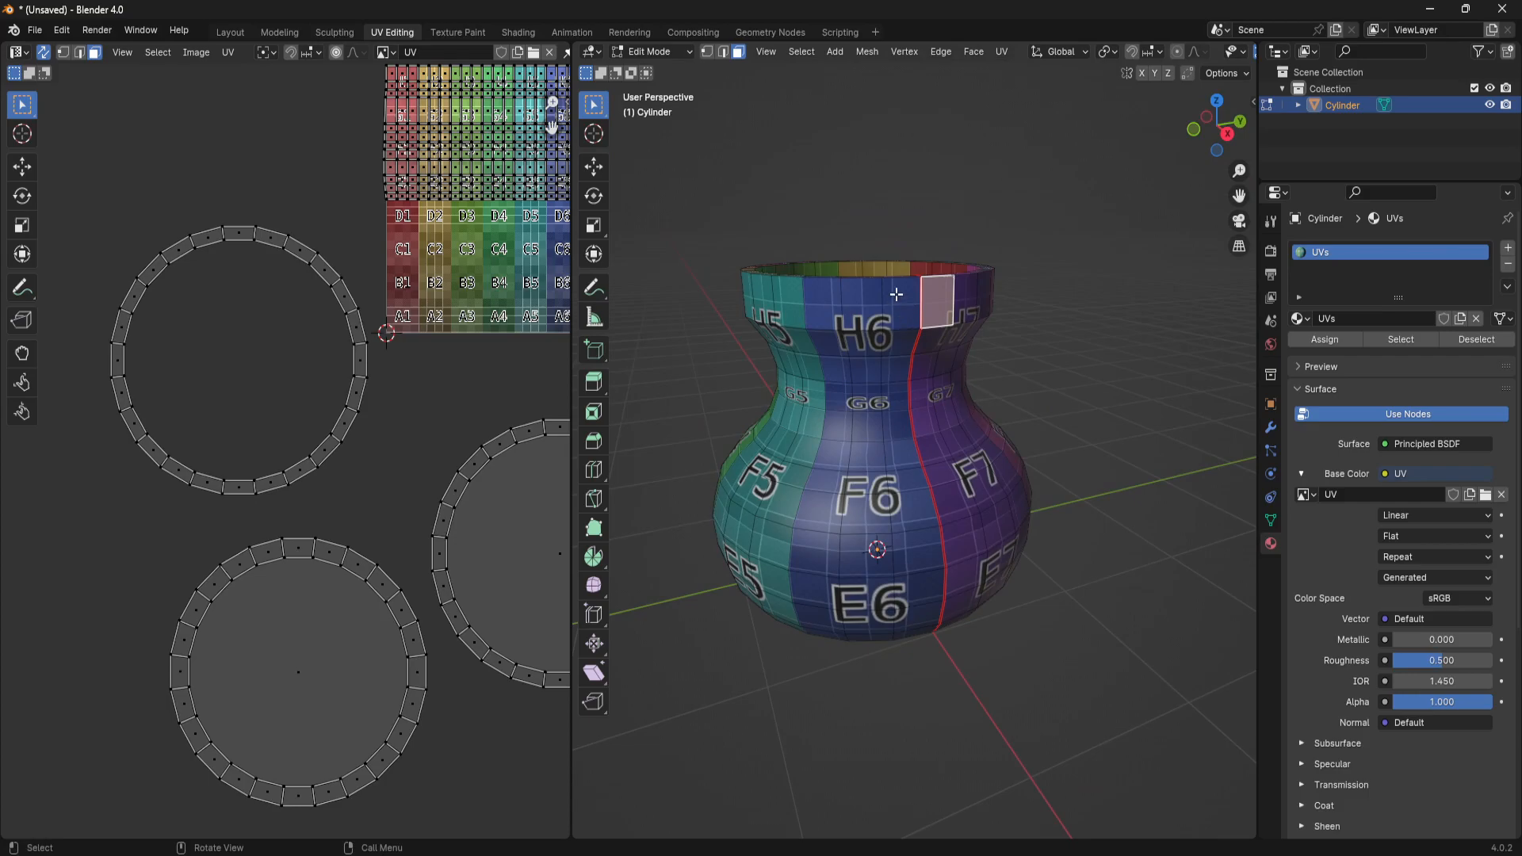
{"action": "left_click", "coordinate": [896, 306], "text": "ctrl"}
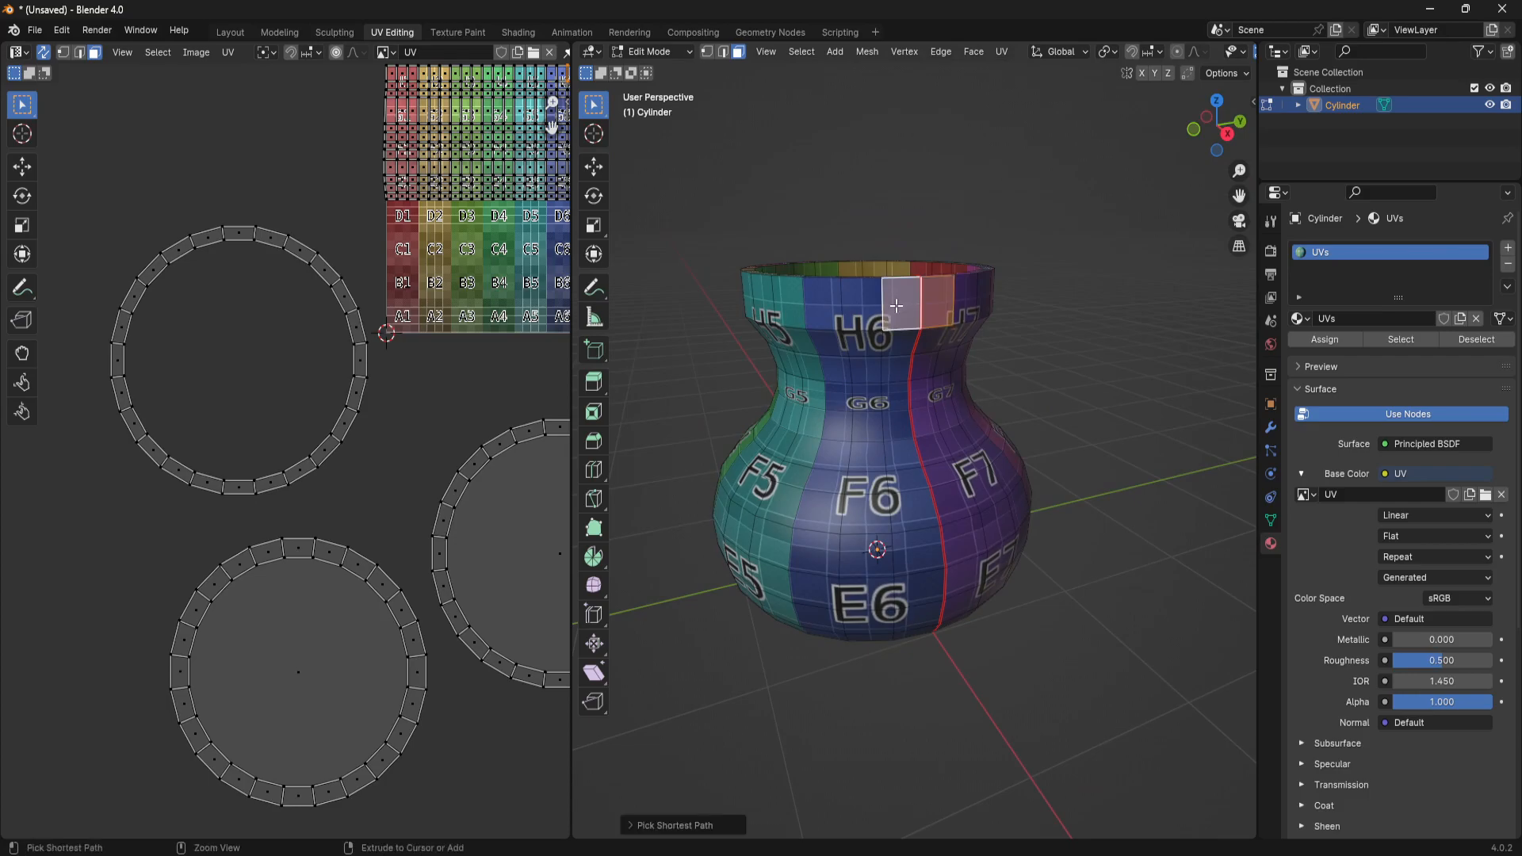
{"action": "left_click", "coordinate": [843, 306], "text": "ctrl"}
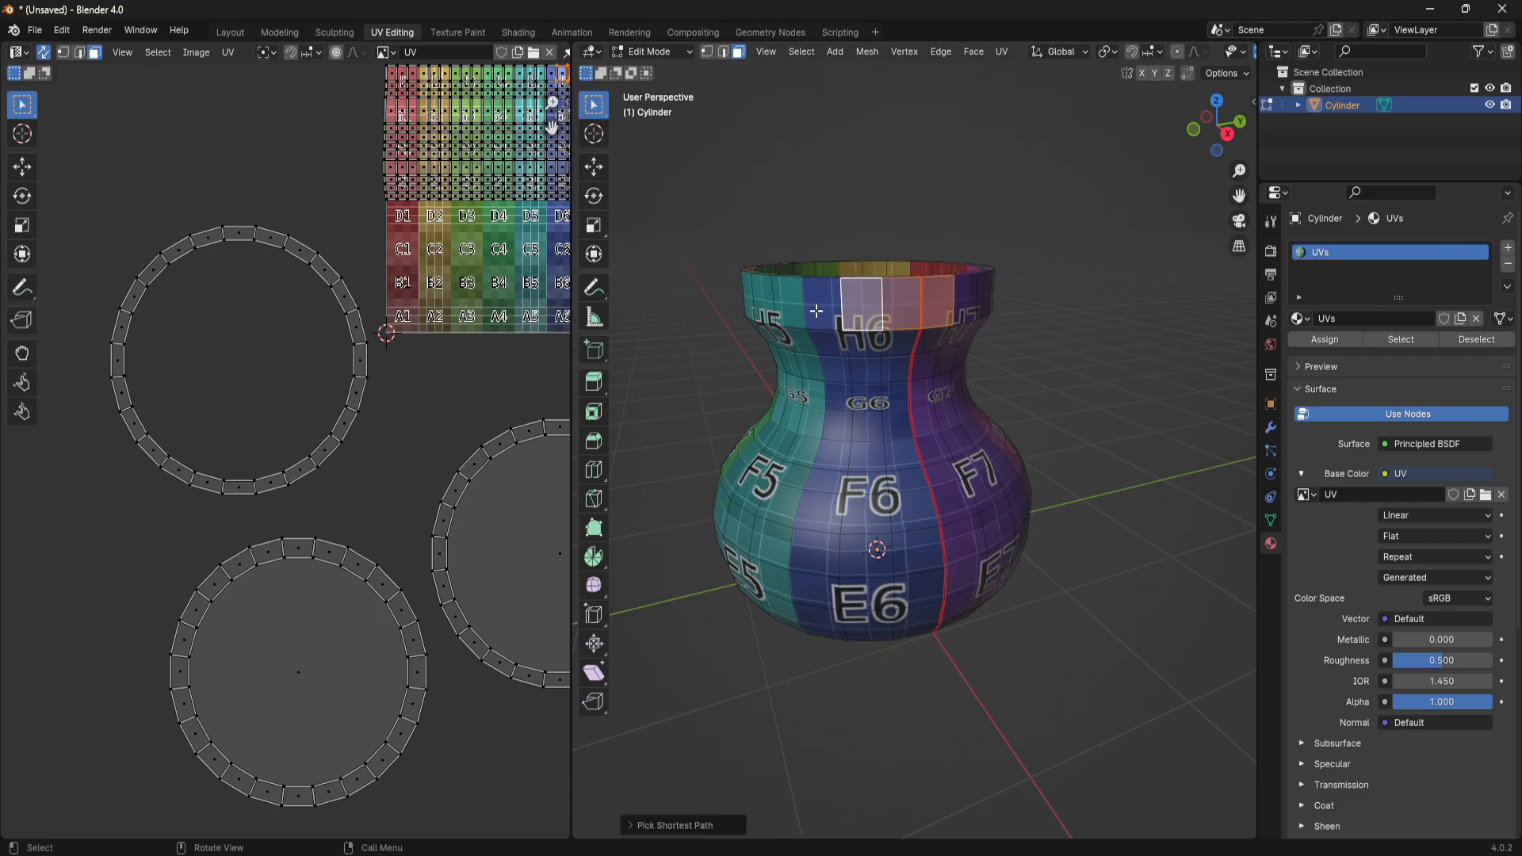
{"action": "left_click", "coordinate": [817, 311], "text": "alt"}
Select the horizontal face loops on the vase's outside, from the rim band down through the neck to the upper body
{"action": "left_click", "coordinate": [825, 347], "text": "alt"}
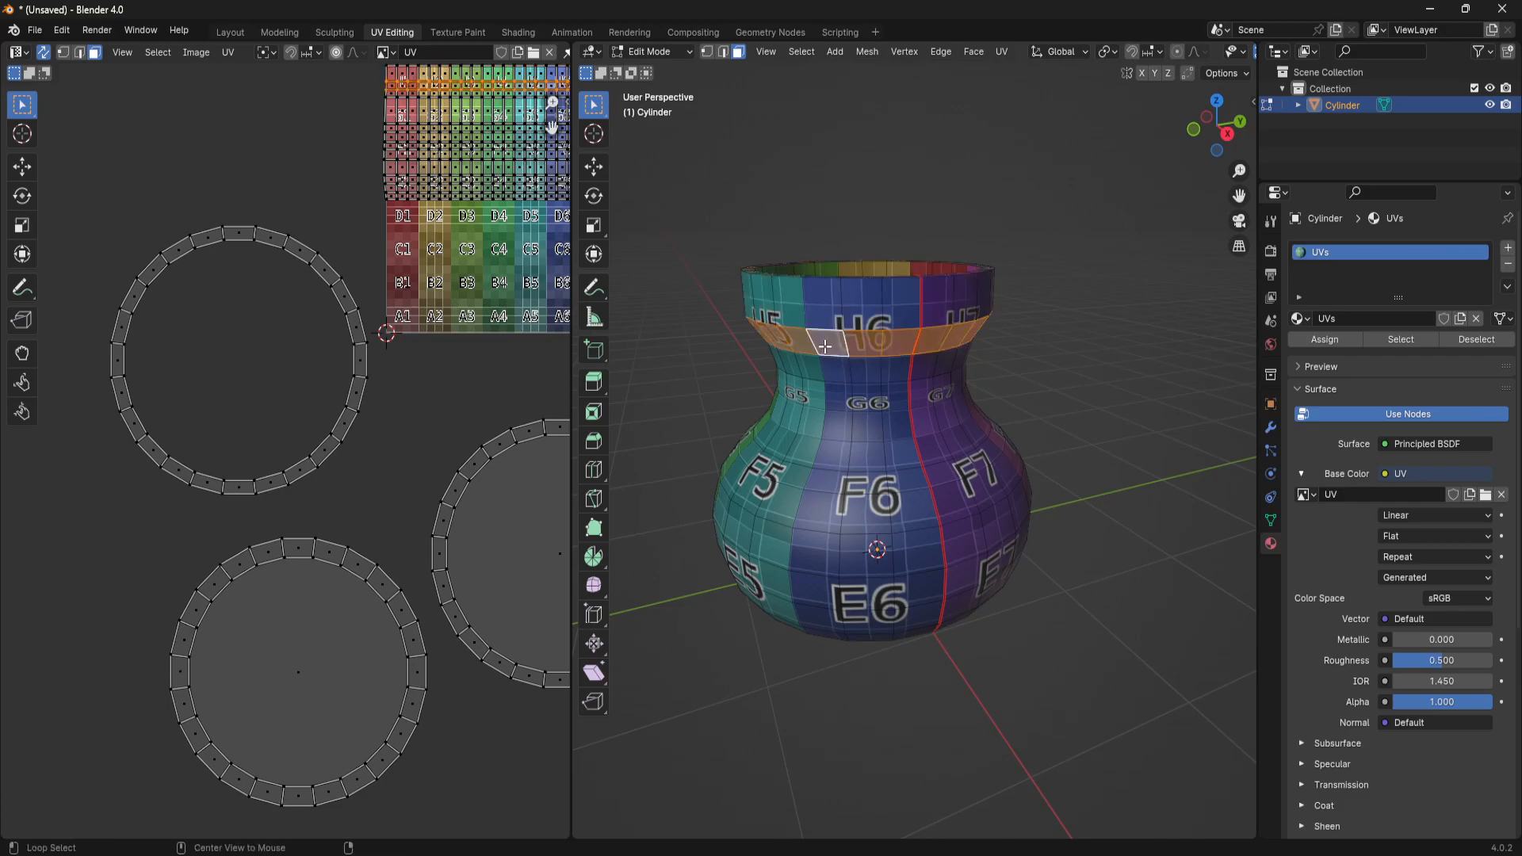
{"action": "left_click", "coordinate": [807, 303], "text": "alt+shift"}
{"action": "left_click", "coordinate": [825, 385], "text": "alt+shift"}
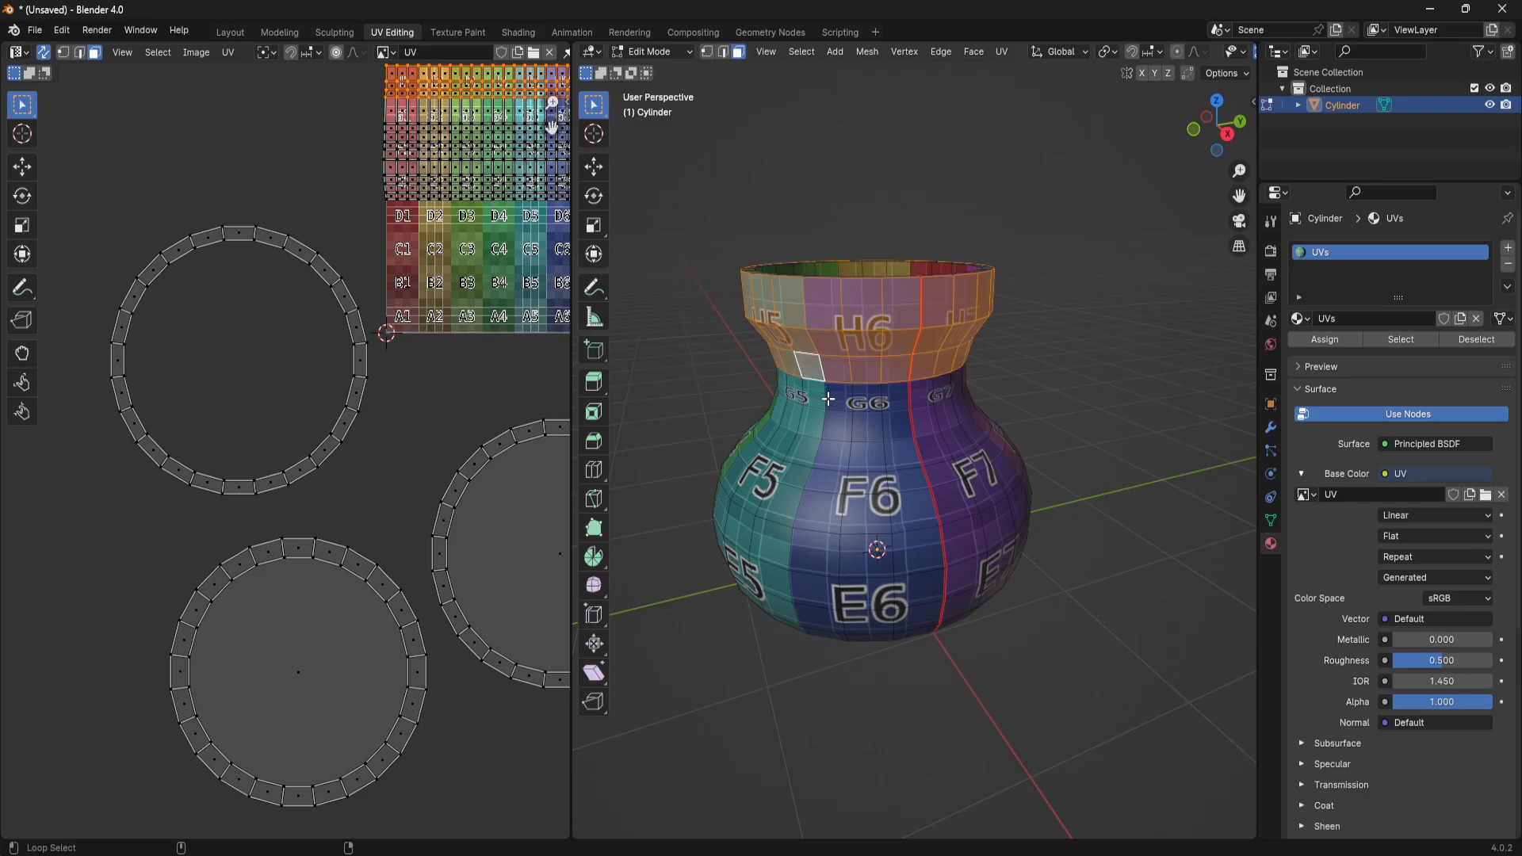
{"action": "left_click", "coordinate": [829, 399], "text": "alt+shift"}
{"action": "left_click", "coordinate": [827, 430], "text": "alt+shift"}
{"action": "left_click", "coordinate": [823, 459], "text": "alt+shift"}
{"action": "left_click", "coordinate": [811, 483], "text": "alt+shift"}
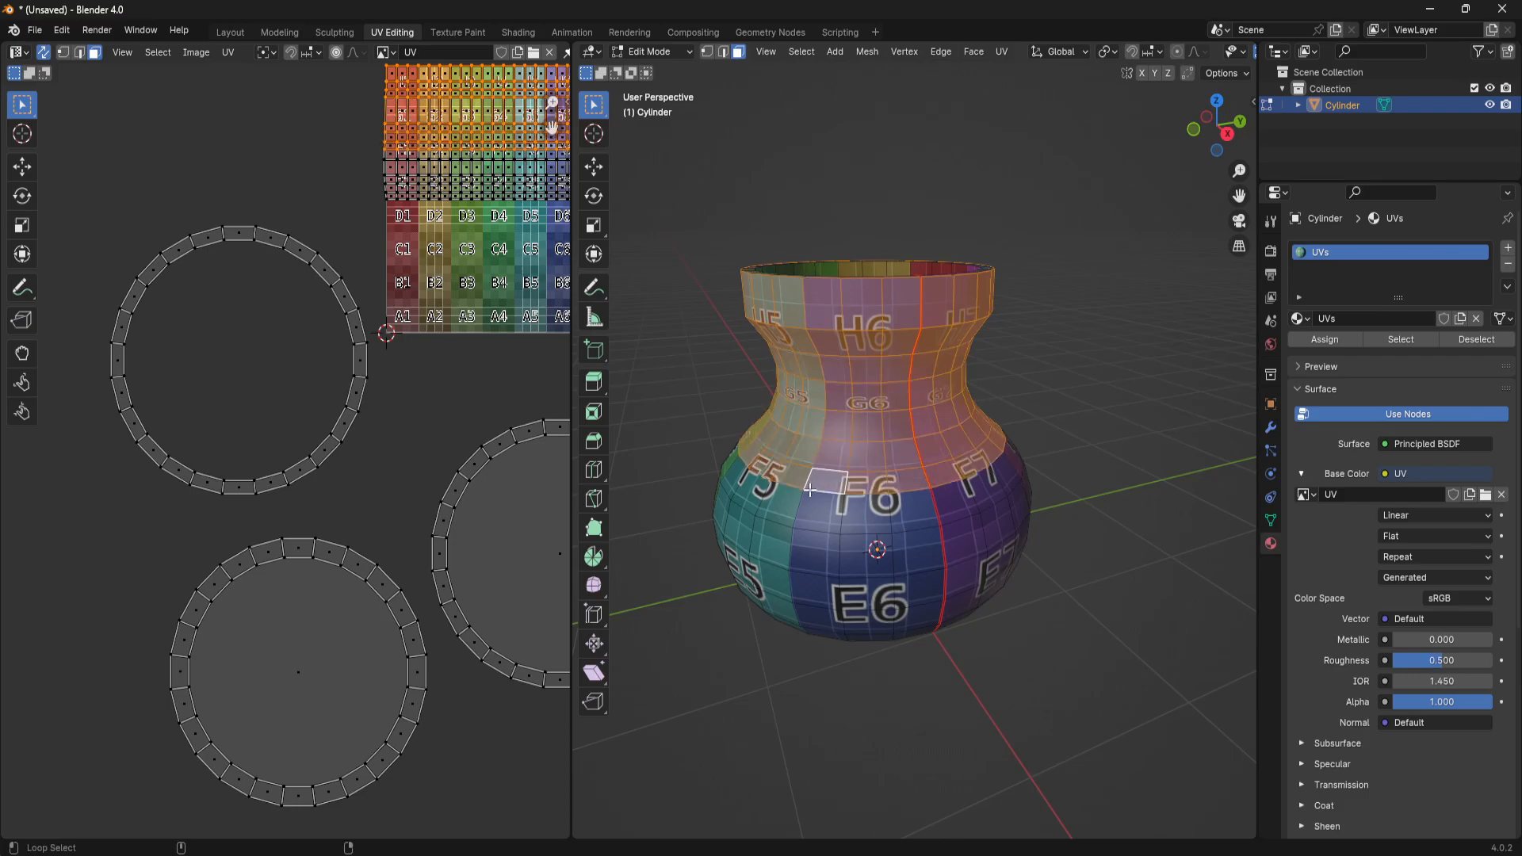
Add the remaining outer face loops of the lower body to the selection, down to the edge of the base
{"action": "left_click", "coordinate": [803, 510], "text": "alt+shift"}
{"action": "left_click", "coordinate": [797, 547], "text": "alt+shift"}
{"action": "left_click", "coordinate": [794, 591], "text": "alt+shift"}
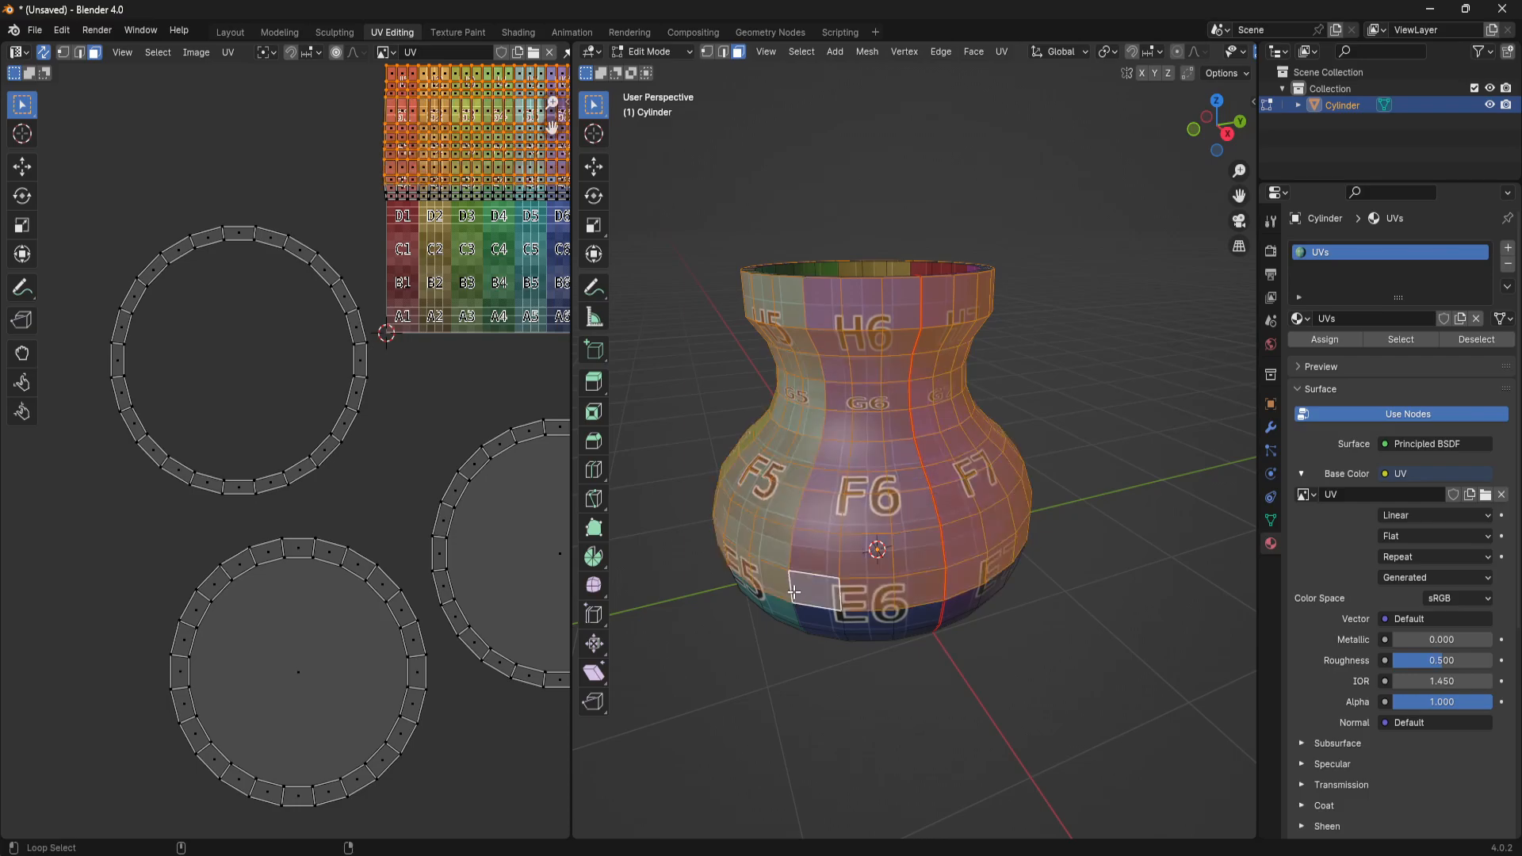
{"action": "left_click", "coordinate": [808, 620], "text": "alt+shift"}
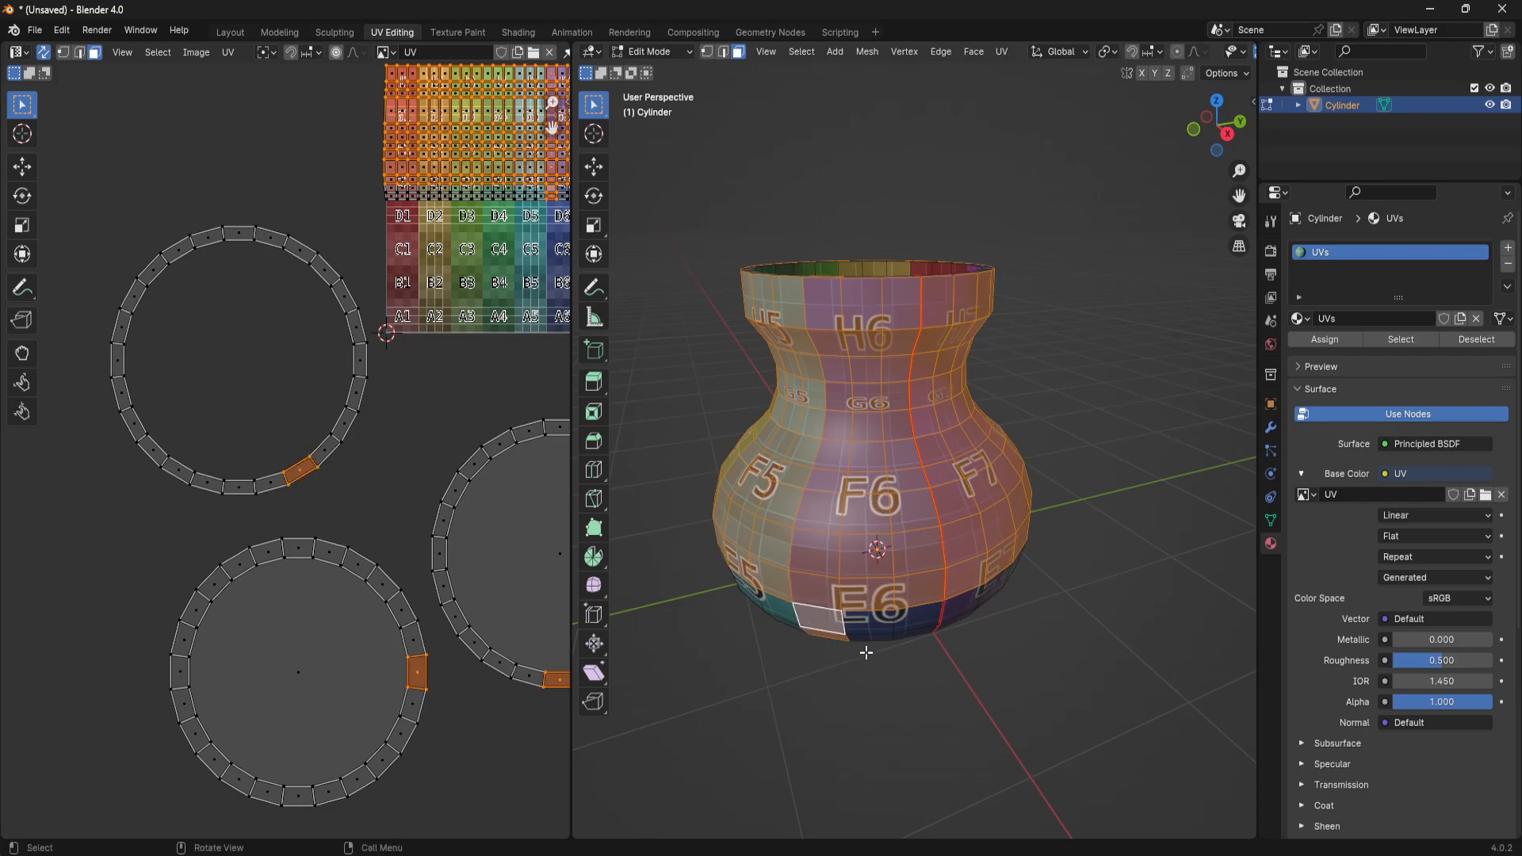
{"action": "middle_click_drag", "start_coordinate": [867, 645], "coordinate": [896, 586]}
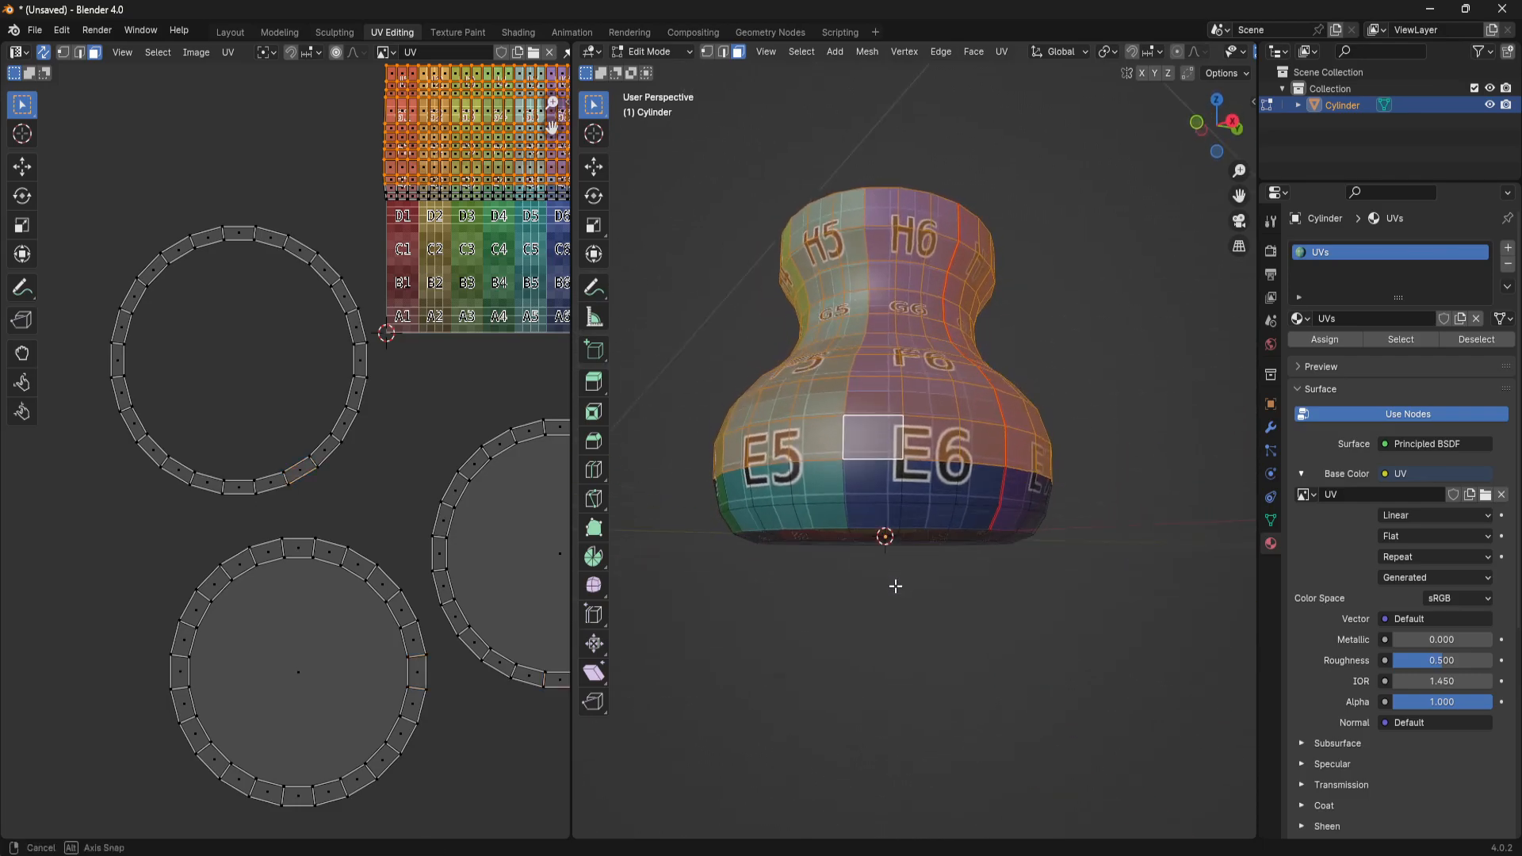
{"action": "left_click", "coordinate": [847, 475], "text": "alt+shift"}
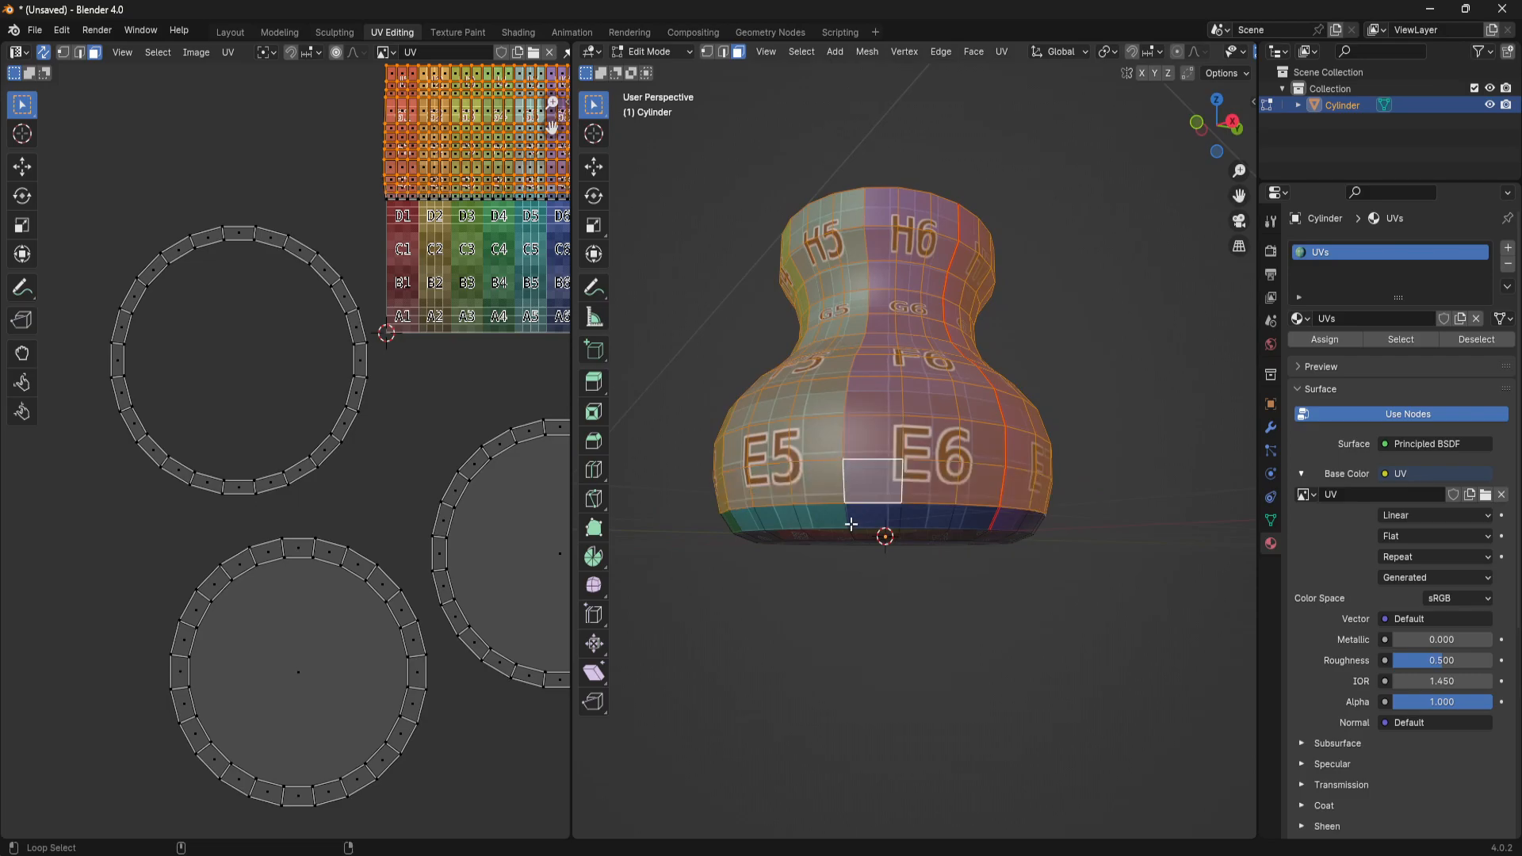
{"action": "left_click", "coordinate": [850, 520], "text": "alt+shift"}
Unwrap the selected outer wall faces along the vertical seam
{"action": "middle_click_drag", "start_coordinate": [849, 520], "coordinate": [939, 363]}
{"action": "middle_click_drag", "start_coordinate": [813, 434], "coordinate": [940, 410]}
{"action": "middle_click_drag", "start_coordinate": [909, 512], "coordinate": [932, 464]}
{"action": "key", "text": "u"}
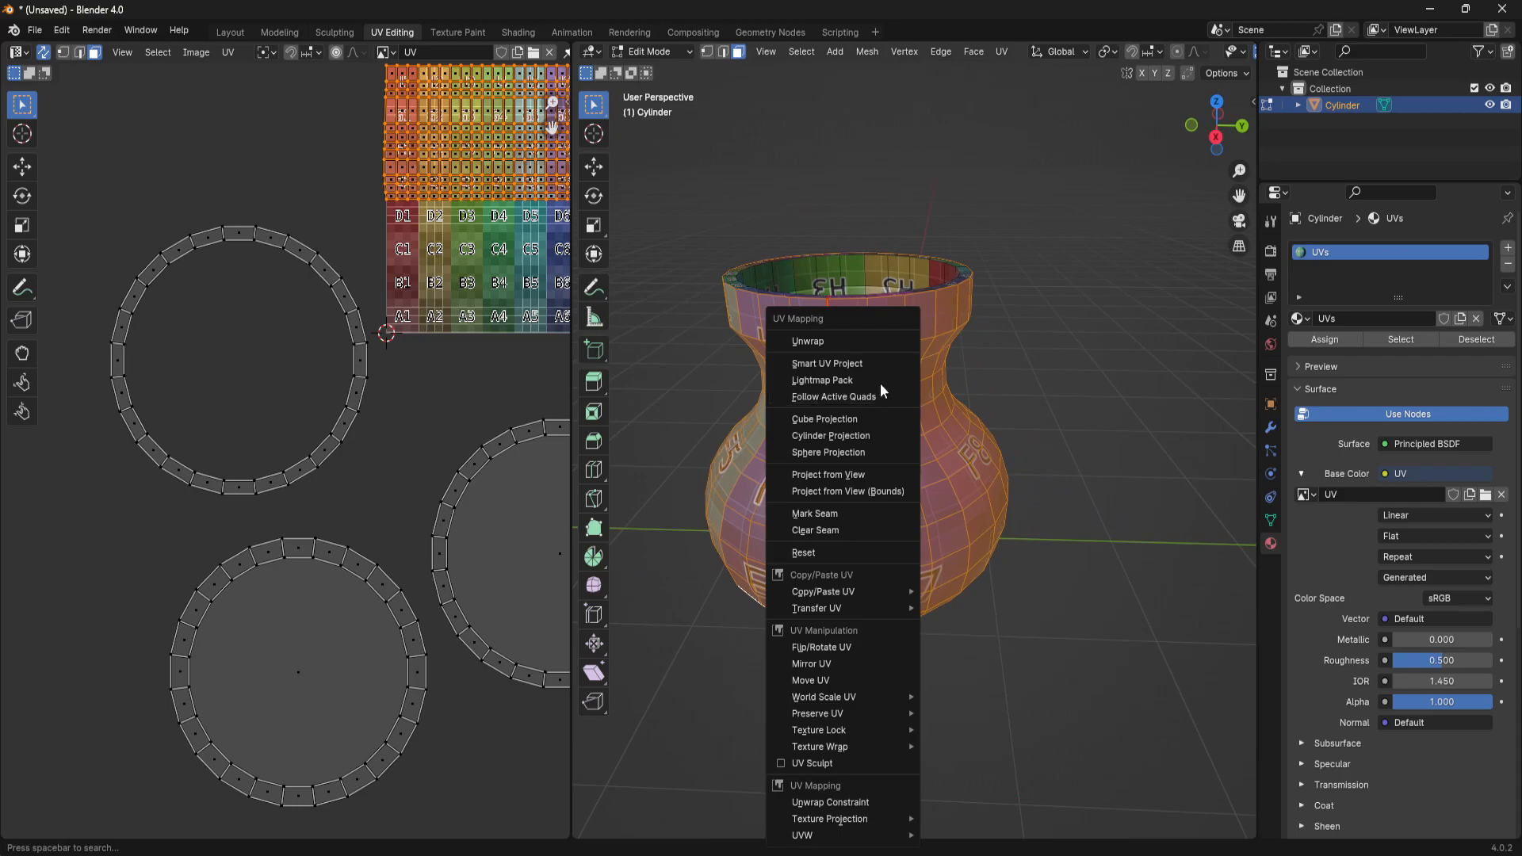
{"action": "left_click", "coordinate": [846, 339]}
{"action": "scroll", "coordinate": [482, 349], "scroll_direction": "down", "scroll_amount": 2}
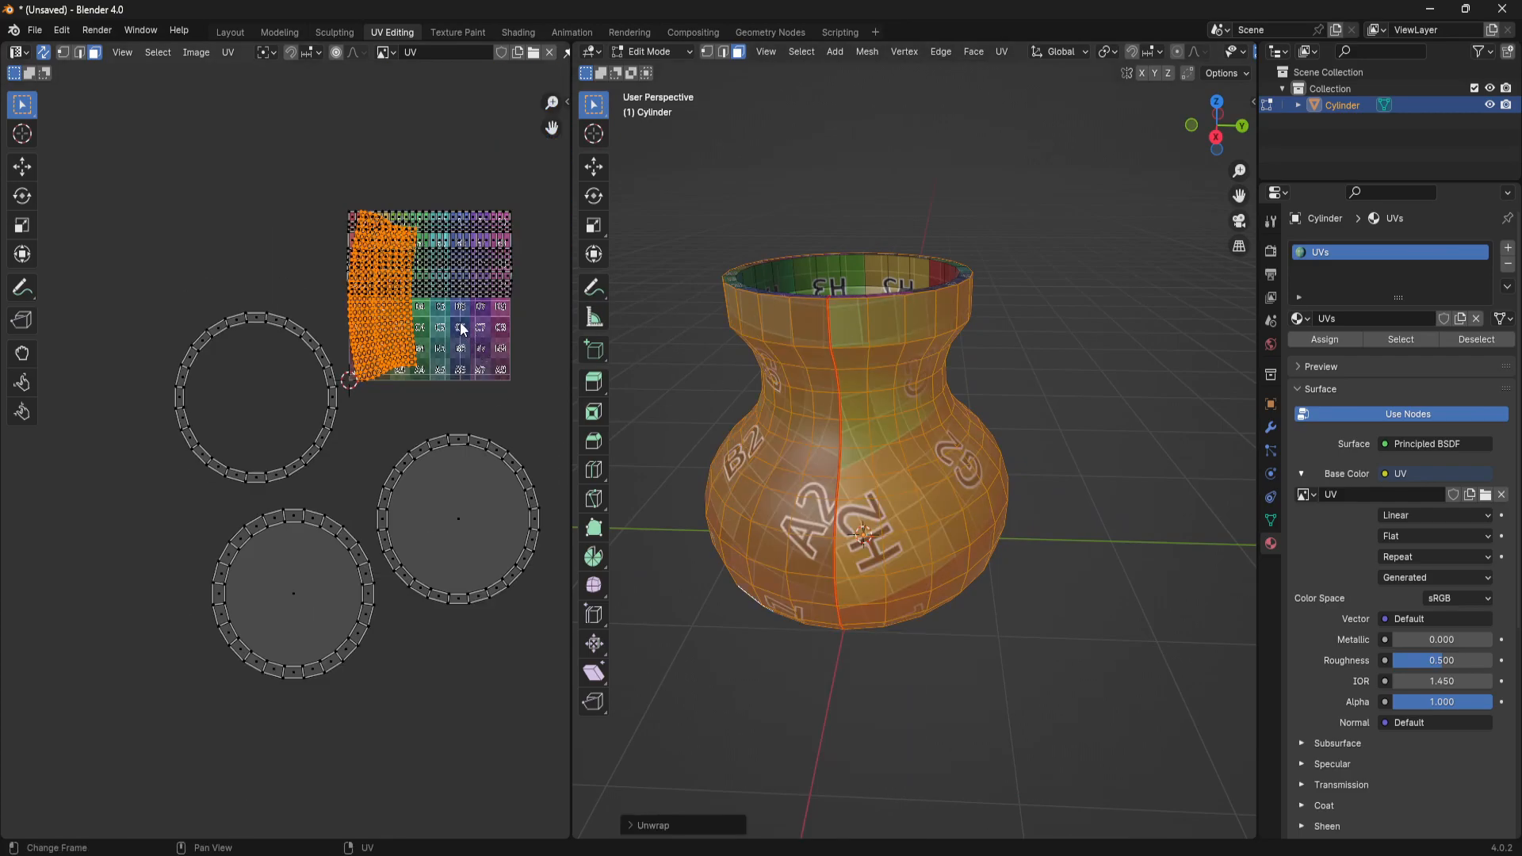
Move the outer wall's UV island off the color grid into the empty space above the rim's ring island
{"action": "key", "text": "g"}
{"action": "left_click", "coordinate": [347, 341]}
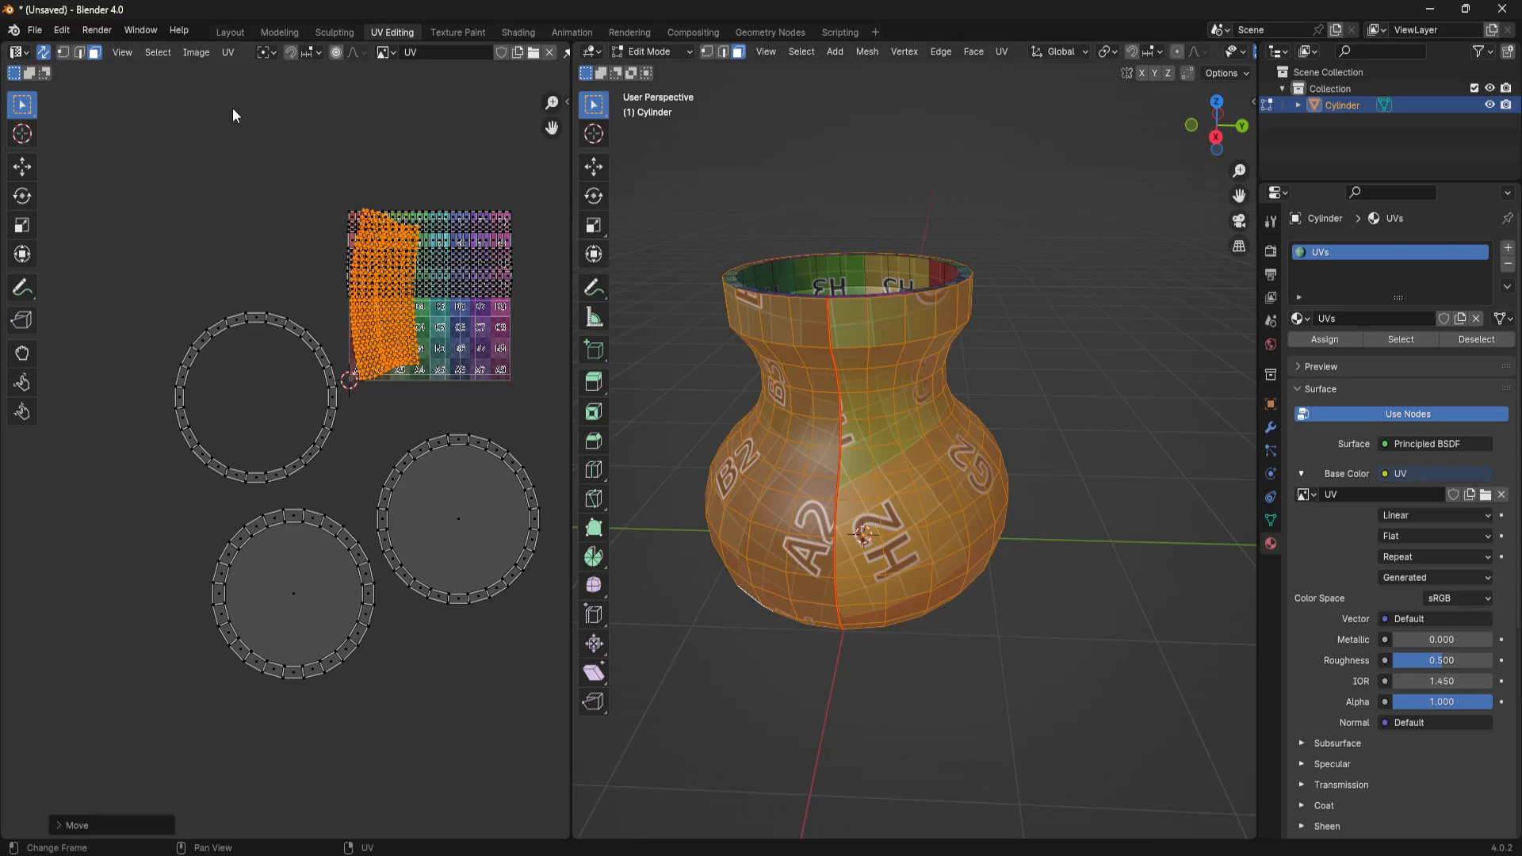
{"action": "left_click", "coordinate": [21, 167]}
{"action": "left_click_drag", "start_coordinate": [434, 295], "coordinate": [501, 227]}
{"action": "left_click", "coordinate": [461, 311]}
{"action": "key", "text": "g"}
{"action": "left_click", "coordinate": [268, 247]}
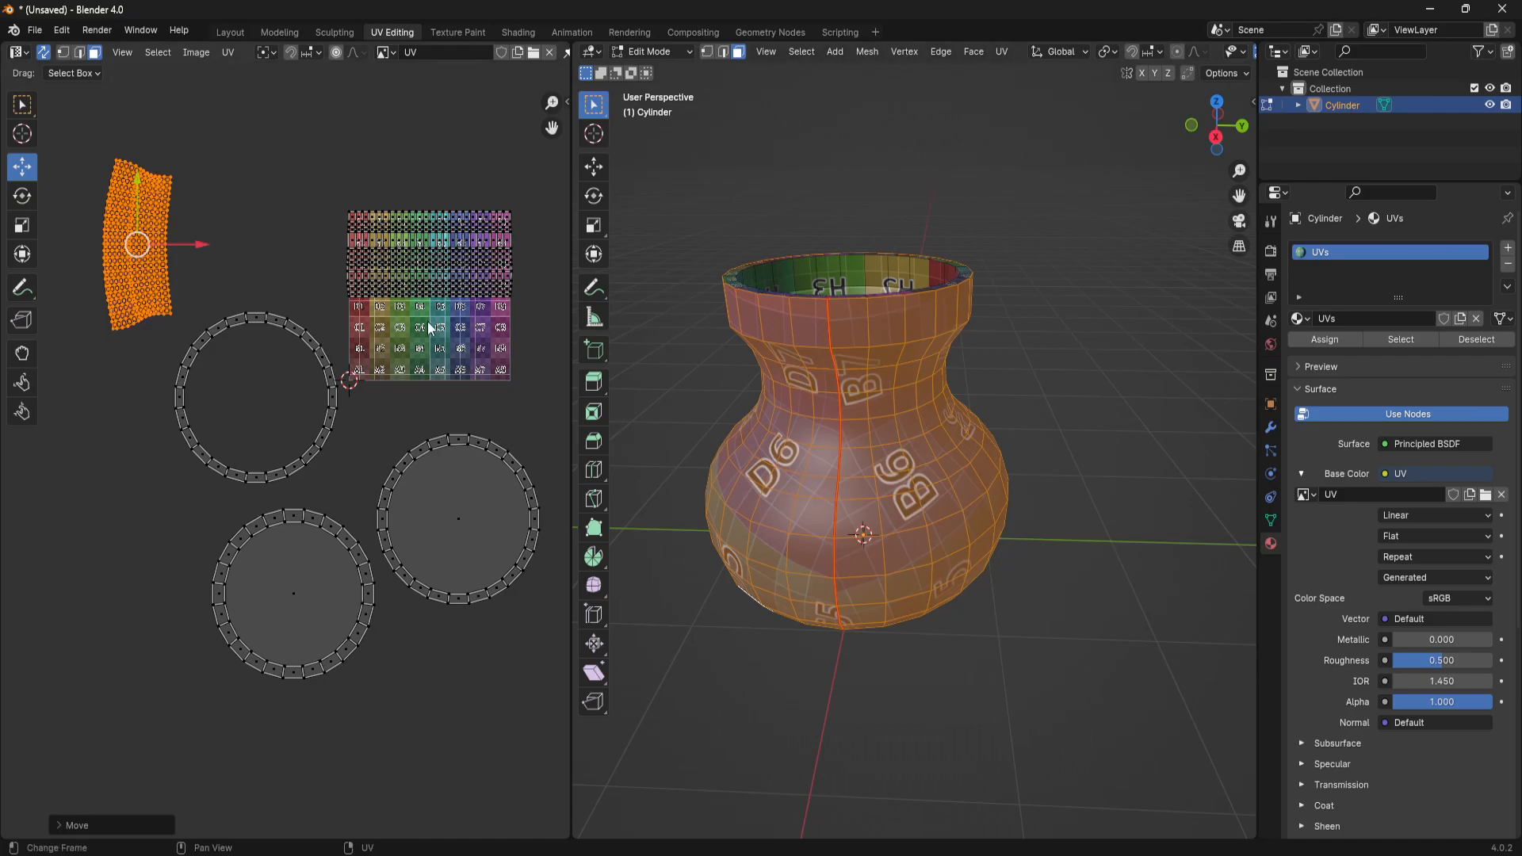
{"action": "left_click", "coordinate": [1058, 412]}
{"action": "middle_click_drag", "start_coordinate": [991, 465], "coordinate": [996, 442]}
{"action": "left_click", "coordinate": [853, 262]}
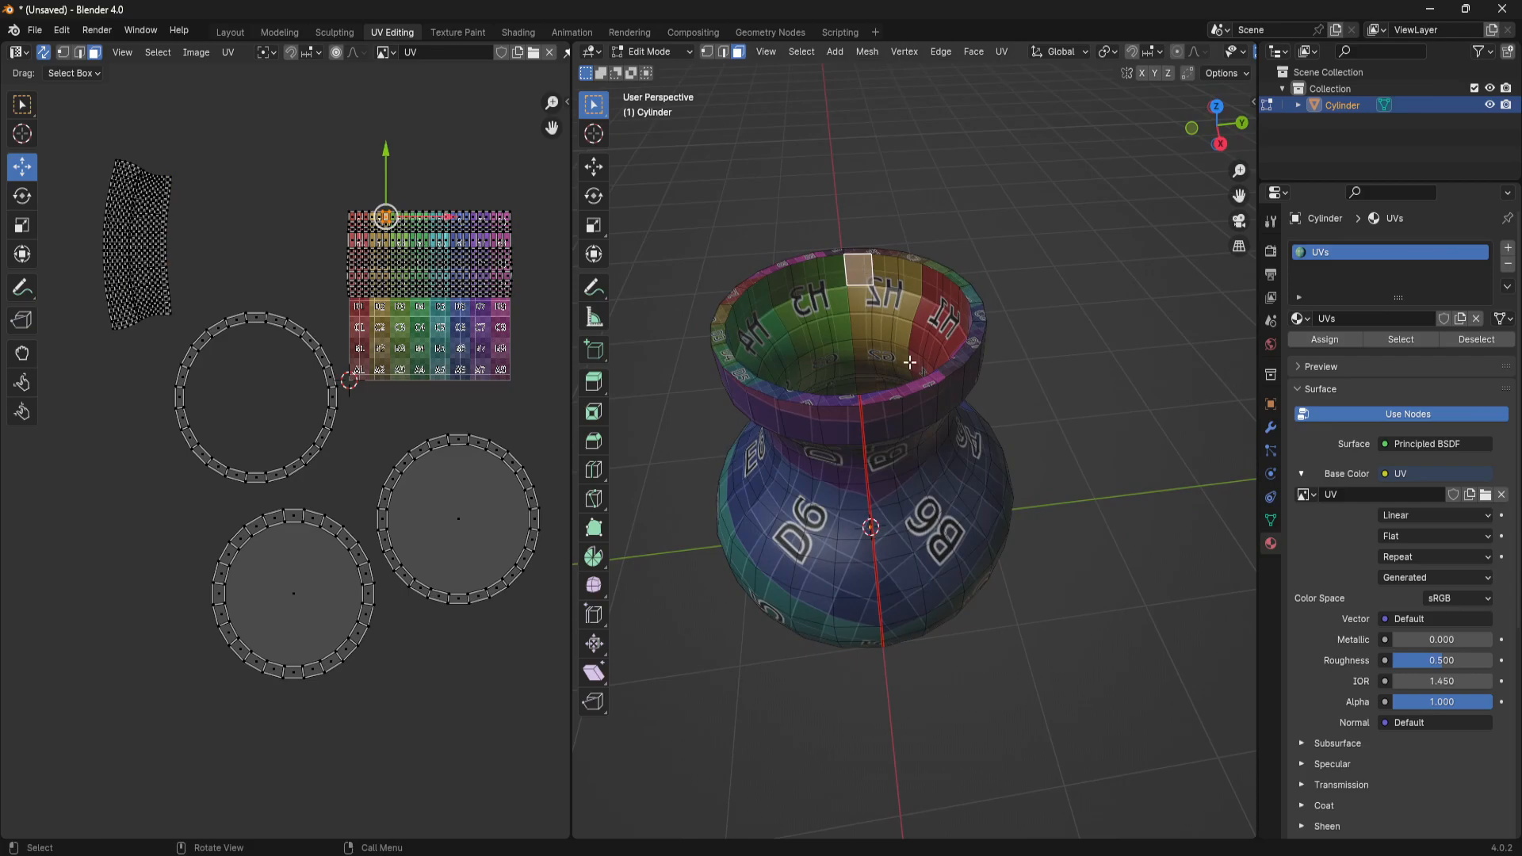
{"action": "left_click", "coordinate": [1119, 473]}
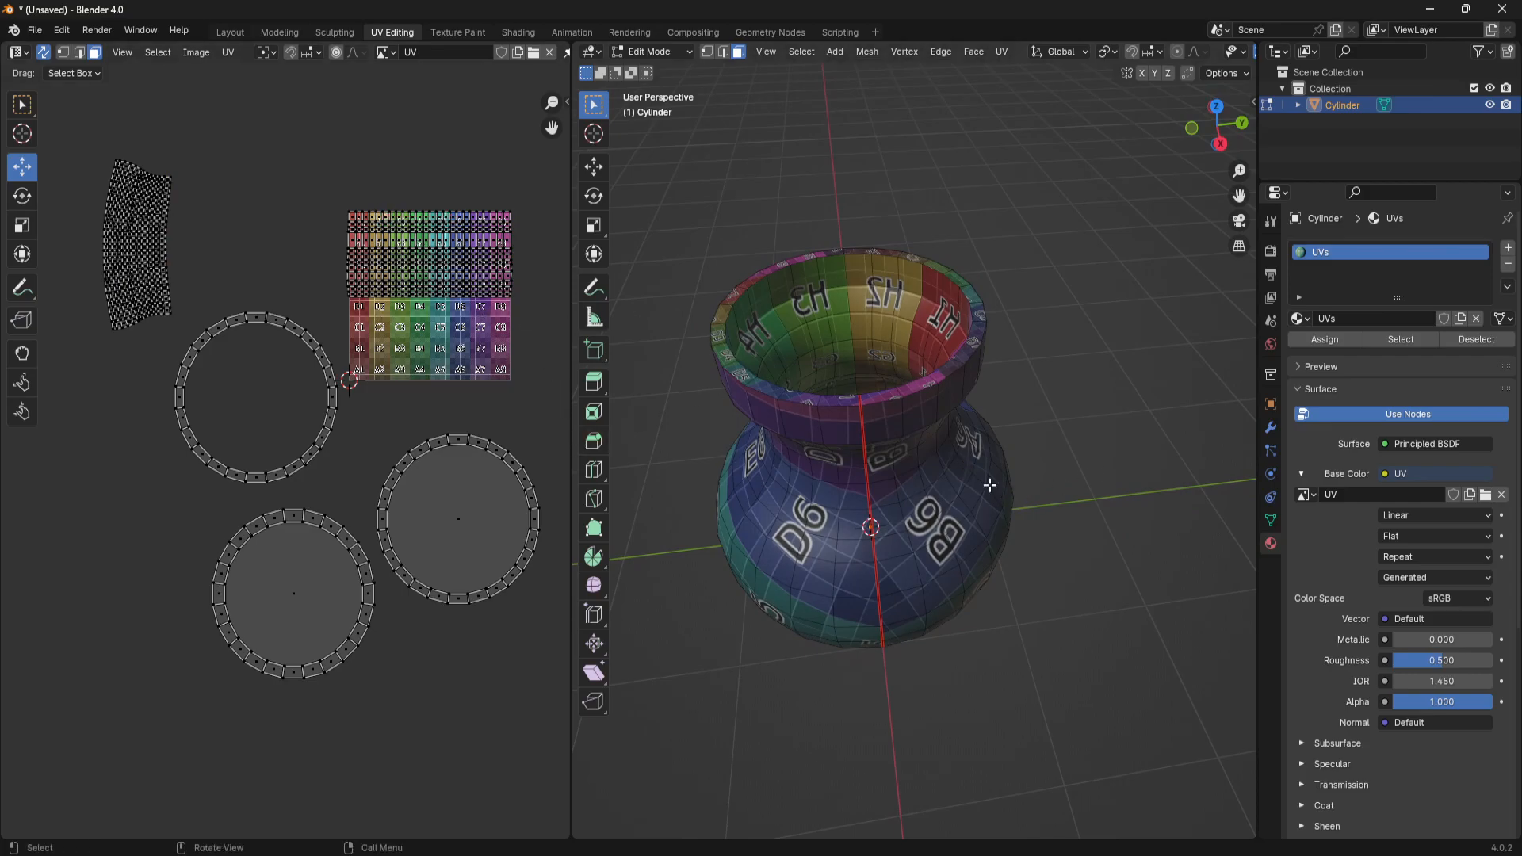
{"action": "left_click", "coordinate": [43, 53]}
{"action": "left_click", "coordinate": [44, 53]}
{"action": "middle_click_drag", "start_coordinate": [830, 341], "coordinate": [1007, 370]}
{"action": "left_click", "coordinate": [880, 395]}
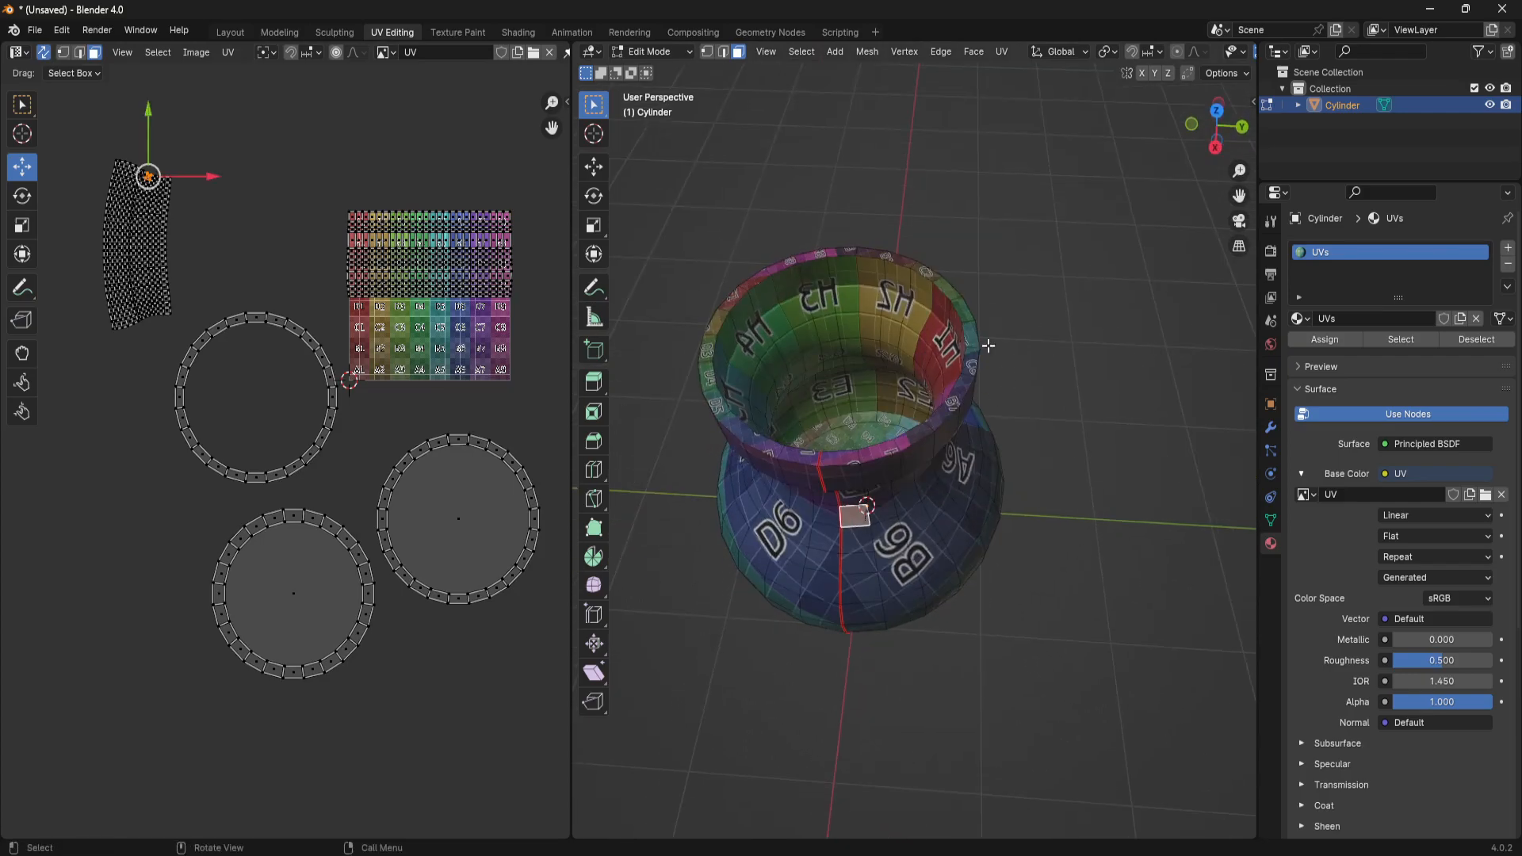
Select all of the interior wall's UVs in the upper part of the color grid and unwrap them along the seam
{"action": "middle_click_drag", "start_coordinate": [869, 458], "coordinate": [784, 357]}
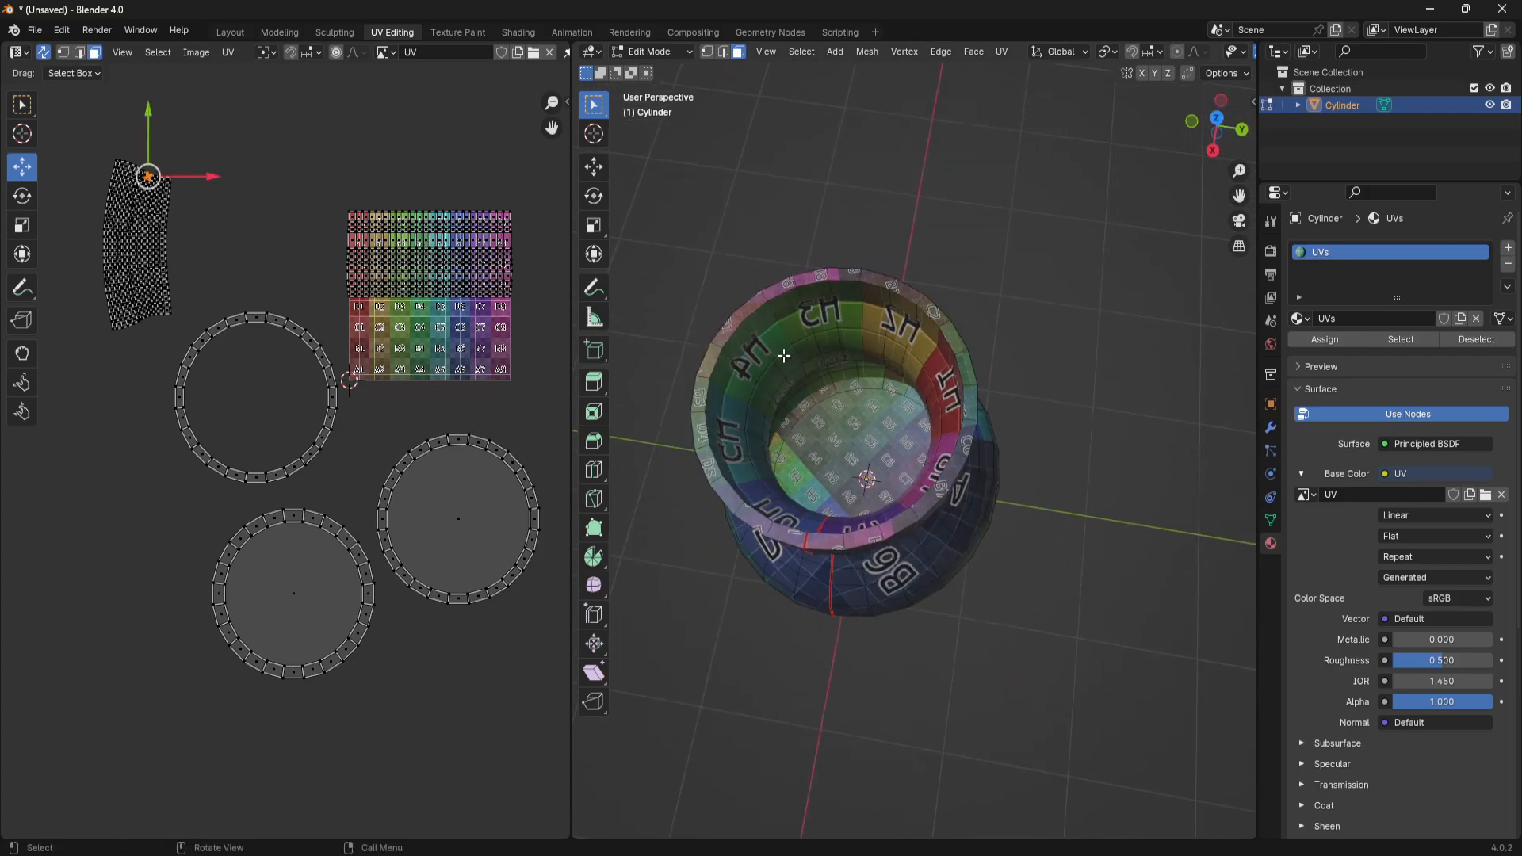
{"action": "left_click", "coordinate": [888, 322]}
{"action": "left_click_drag", "start_coordinate": [332, 183], "coordinate": [556, 313]}
{"action": "middle_click_drag", "start_coordinate": [1092, 604], "coordinate": [1043, 495]}
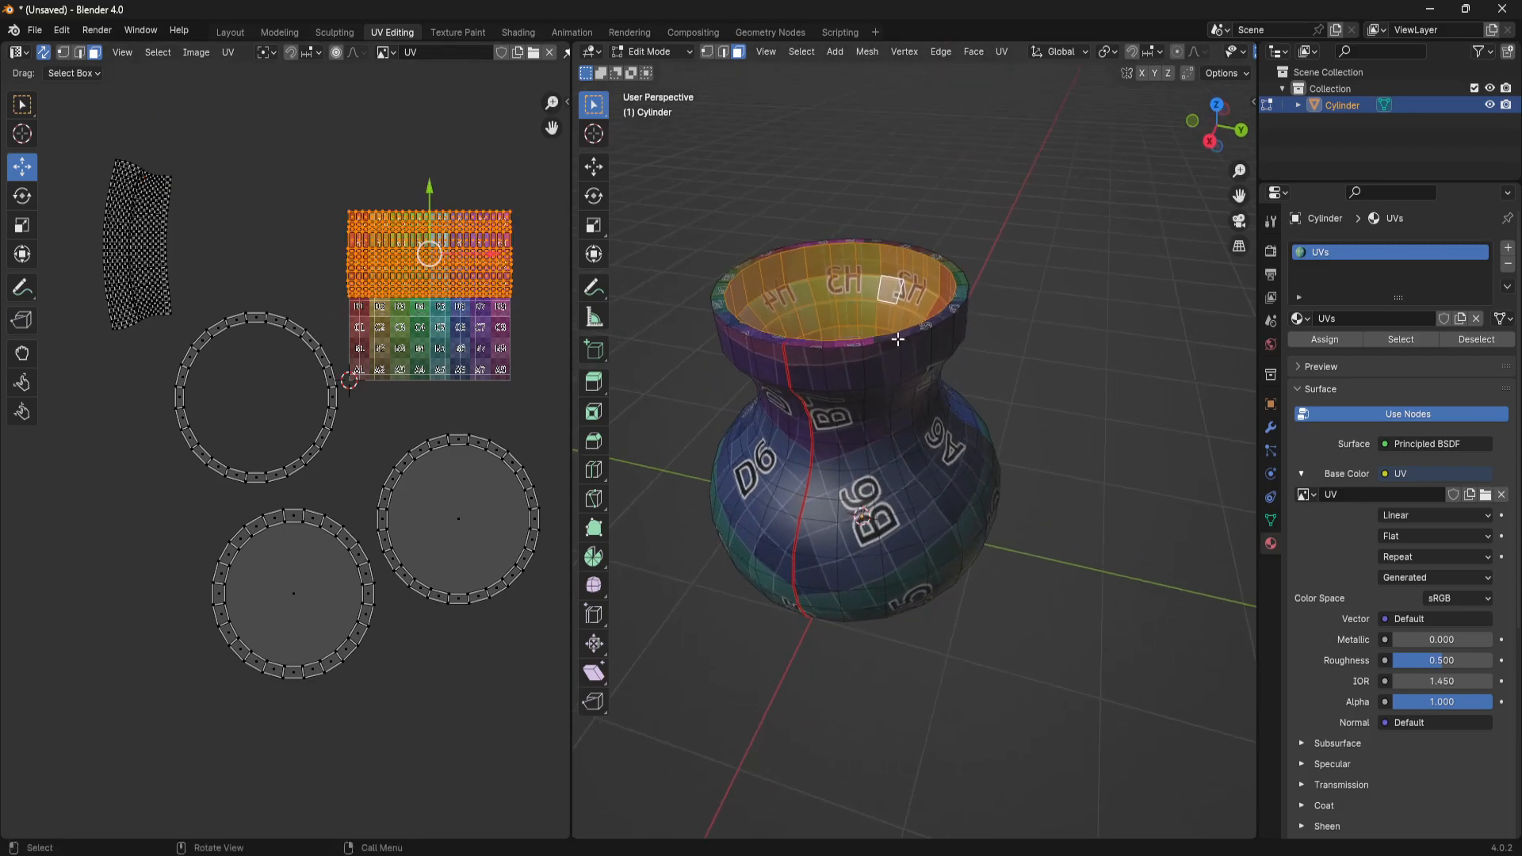
{"action": "key", "text": "u"}
{"action": "left_click", "coordinate": [869, 317]}
{"action": "middle_click_drag", "start_coordinate": [944, 539], "coordinate": [930, 568]}
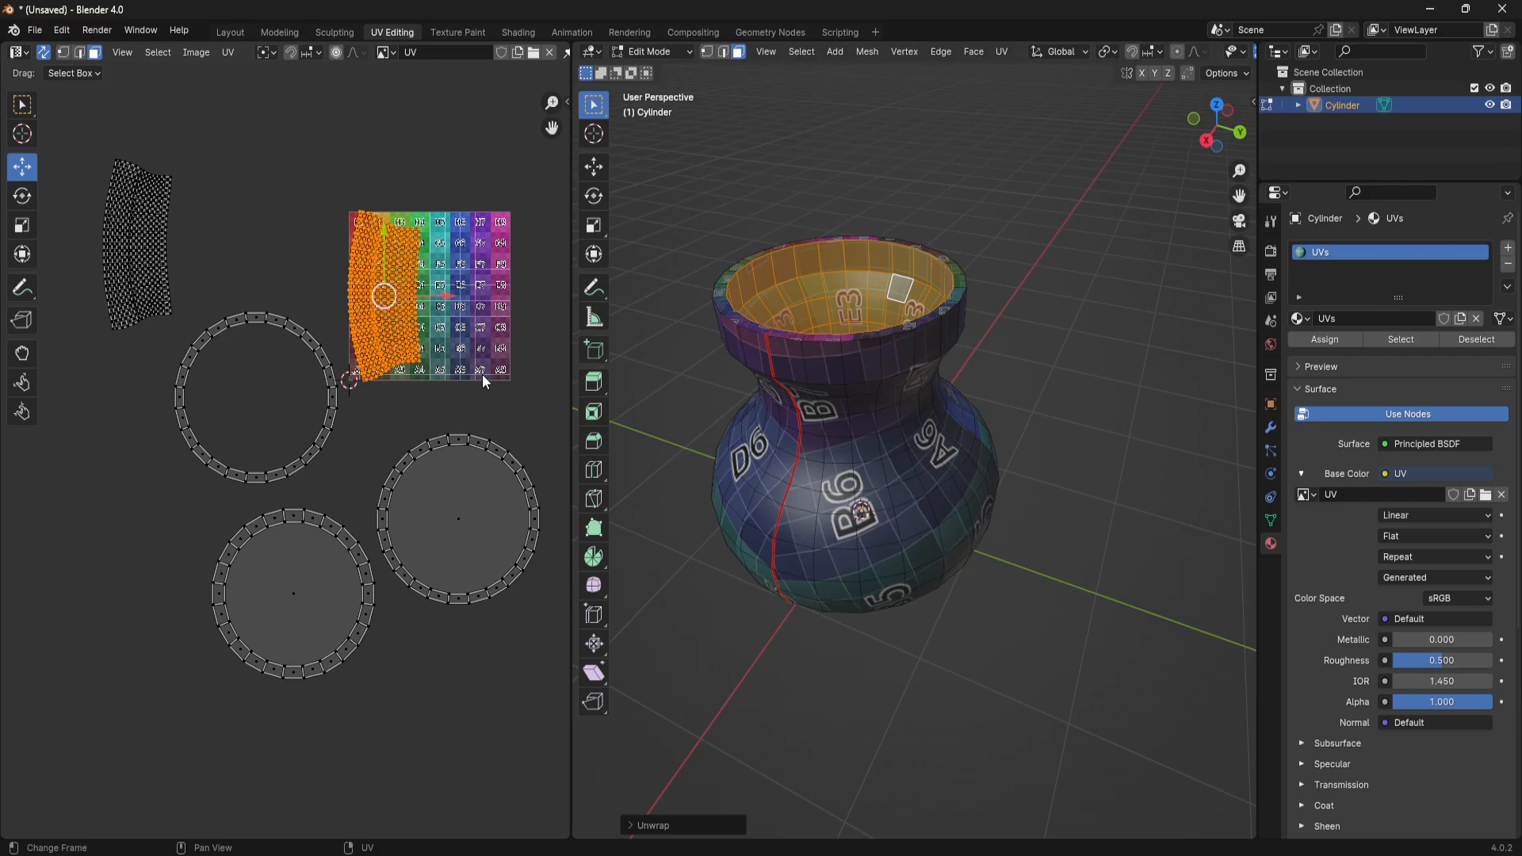
Move the interior wall's UV island off the color grid, next to the outer wall's island
{"action": "key", "text": "g"}
{"action": "left_click", "coordinate": [332, 269]}
{"action": "scroll", "coordinate": [354, 411], "scroll_direction": "down", "scroll_amount": 1}
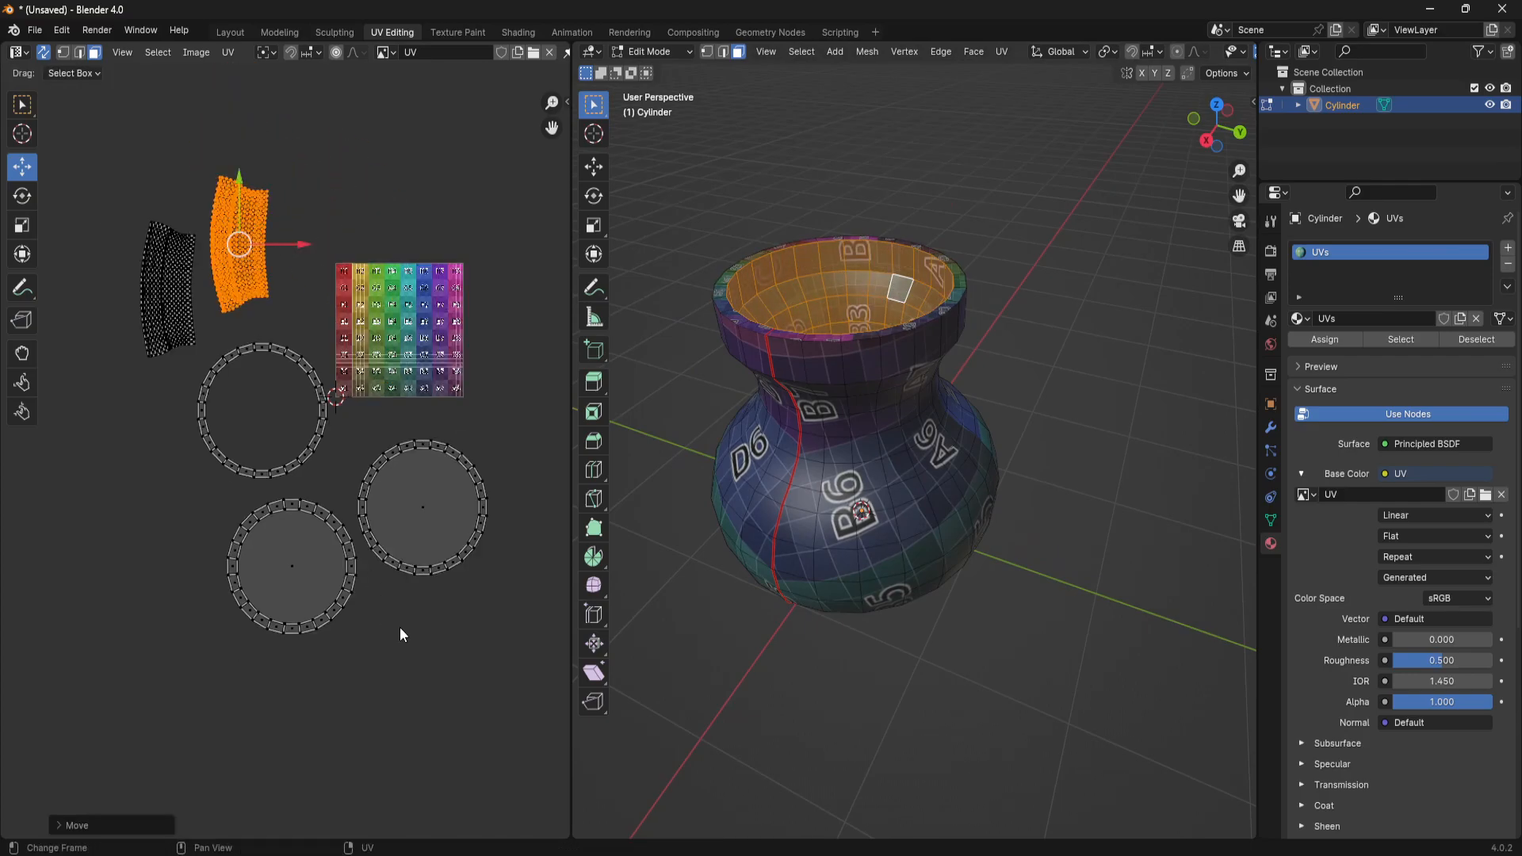
{"action": "left_click", "coordinate": [405, 570]}
Examine the color grid on the vase's outer wall, seam and underside, and check which mesh areas the two wall islands cover
{"action": "middle_click_drag", "start_coordinate": [1030, 523], "coordinate": [942, 438]}
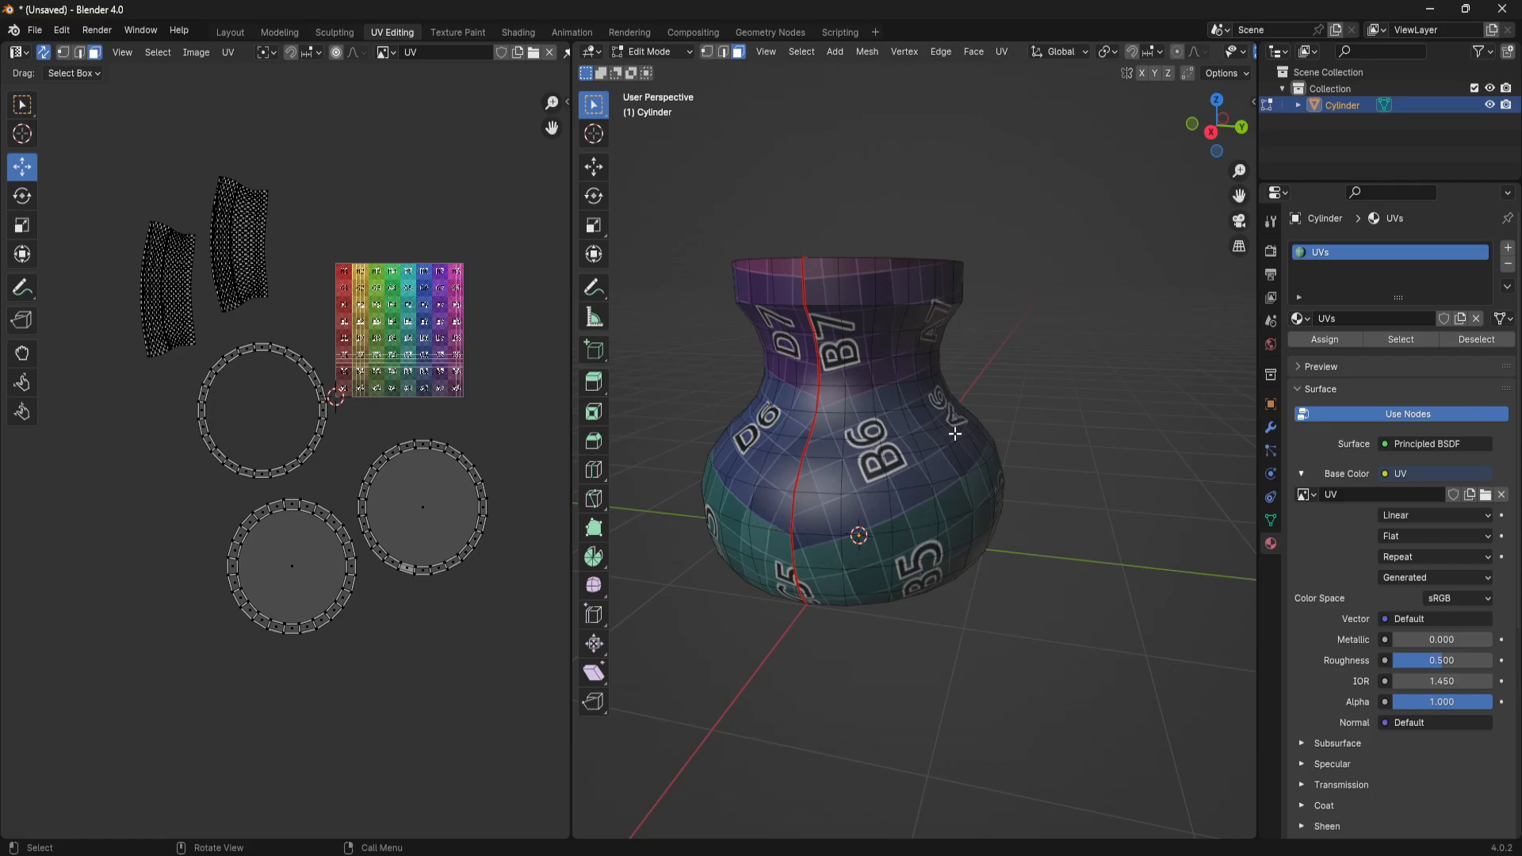
{"action": "middle_click_drag", "start_coordinate": [829, 408], "coordinate": [881, 494]}
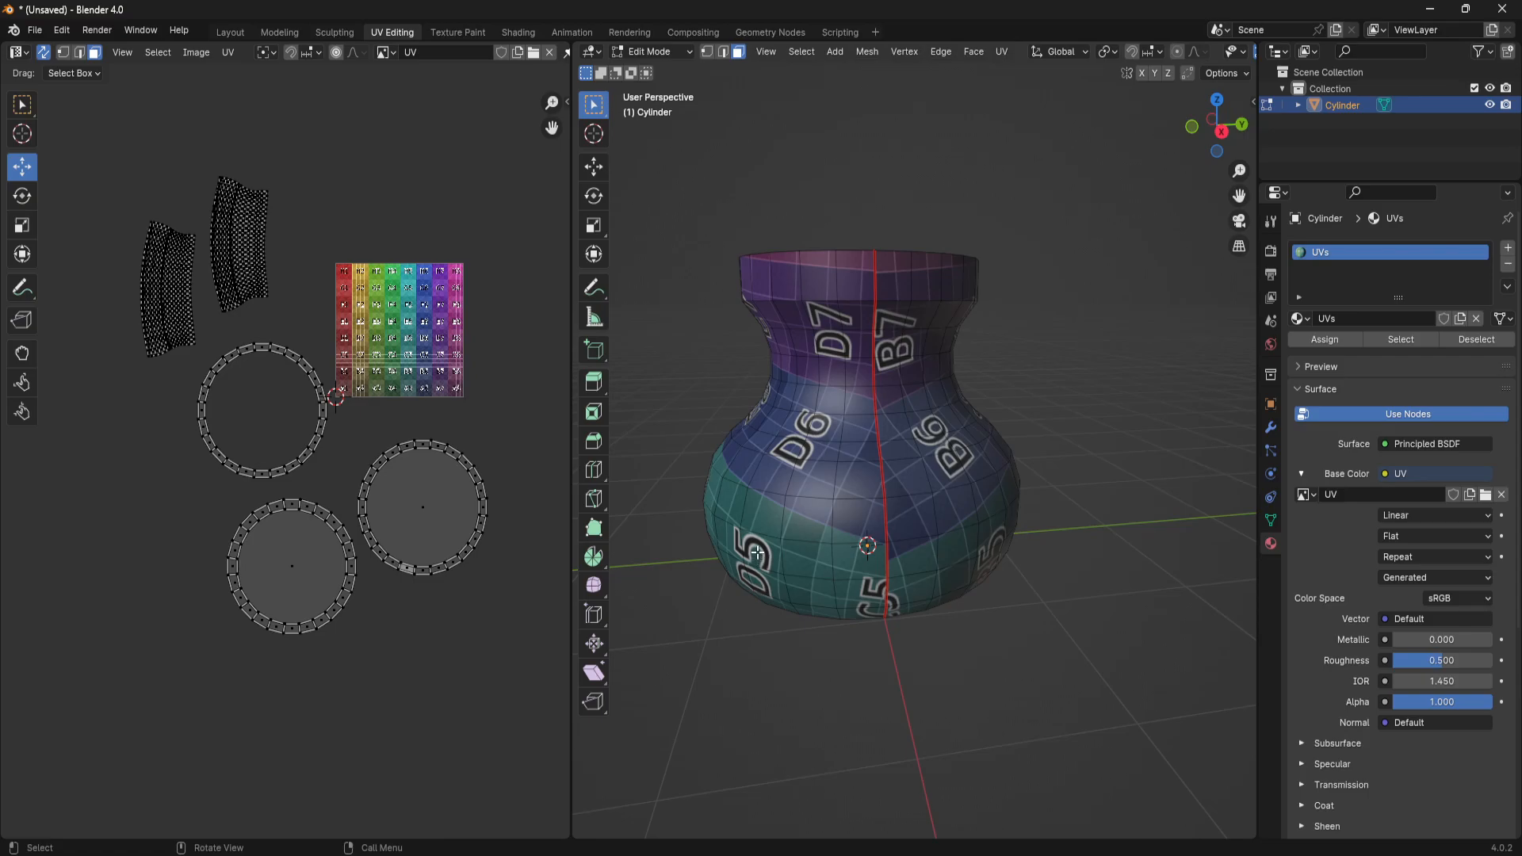
{"action": "mouse_move", "coordinate": [967, 520]}
{"action": "middle_mouse_down"}
{"action": "mouse_move", "coordinate": [888, 524]}
{"action": "mouse_move", "coordinate": [967, 530]}
{"action": "middle_mouse_up"}
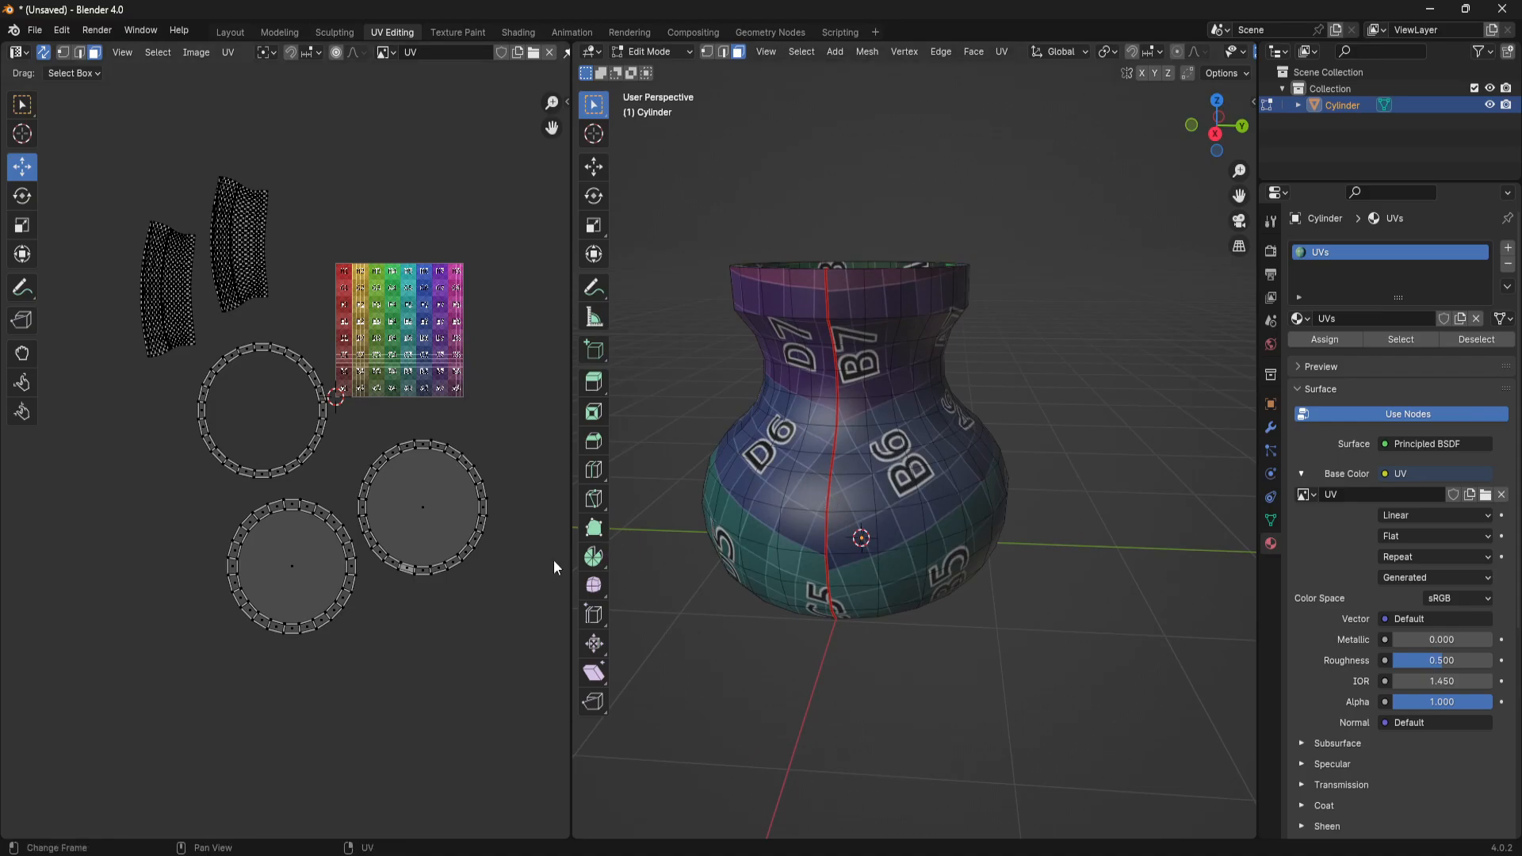
{"action": "middle_click_drag", "start_coordinate": [853, 391], "coordinate": [896, 451]}
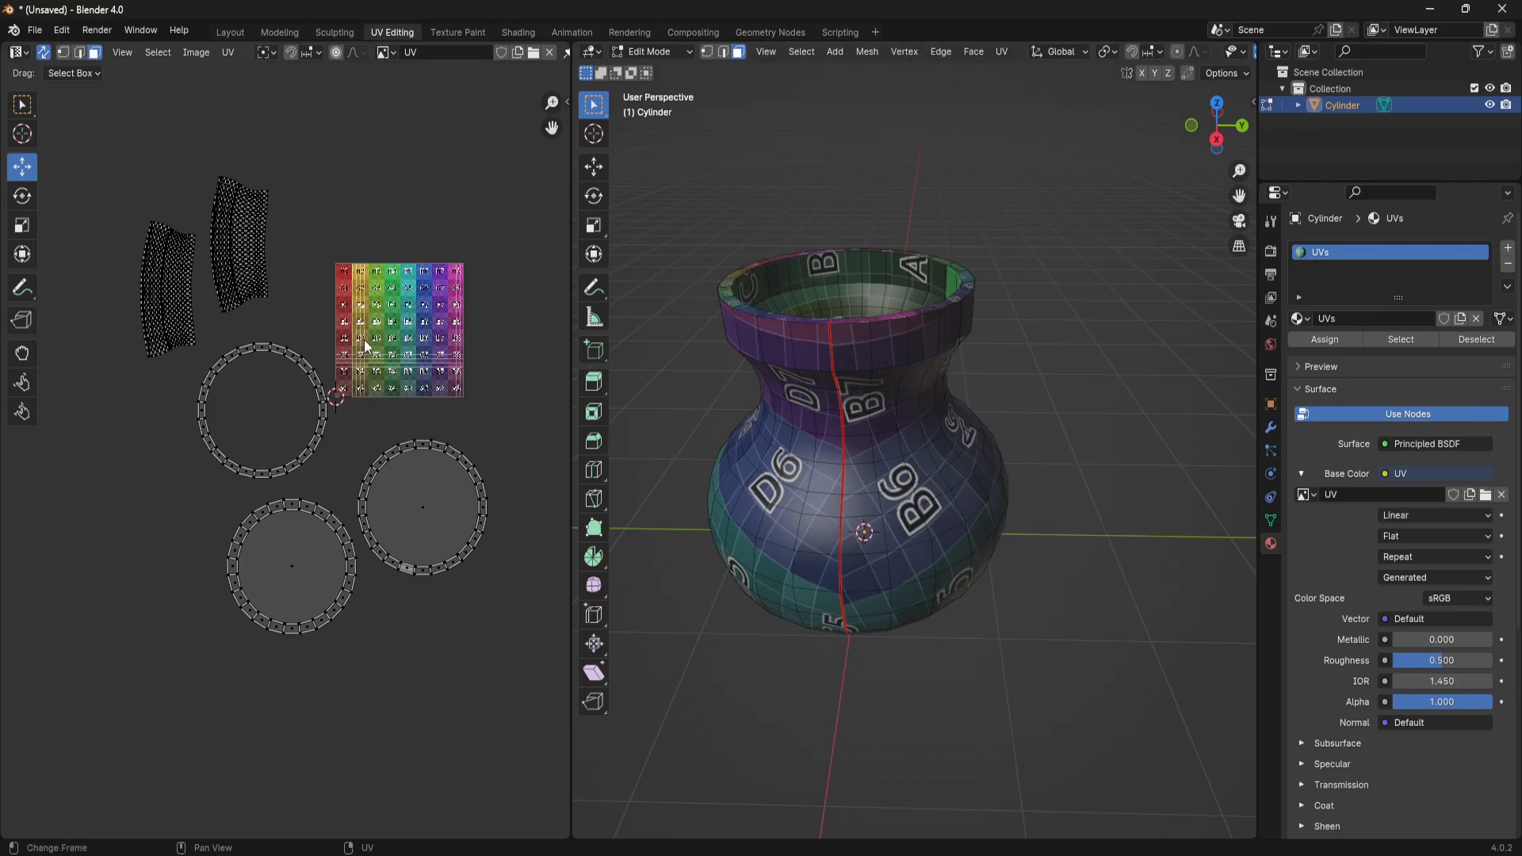
{"action": "left_click_drag", "start_coordinate": [206, 171], "coordinate": [273, 314]}
{"action": "left_click_drag", "start_coordinate": [82, 159], "coordinate": [193, 351]}
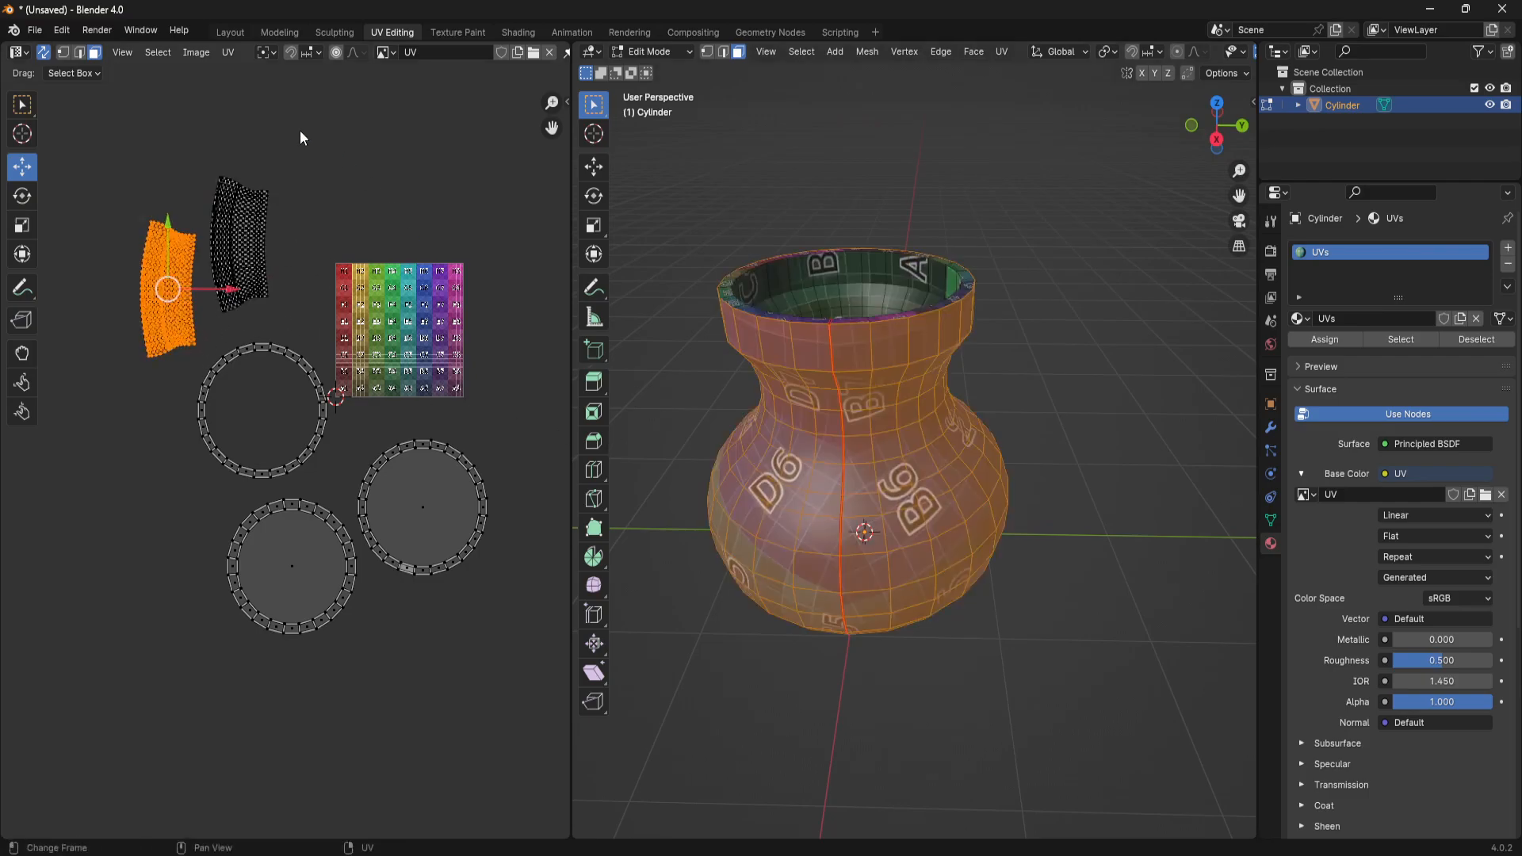
{"action": "left_click", "coordinate": [526, 678]}
{"action": "middle_click_drag", "start_coordinate": [877, 583], "coordinate": [921, 469]}
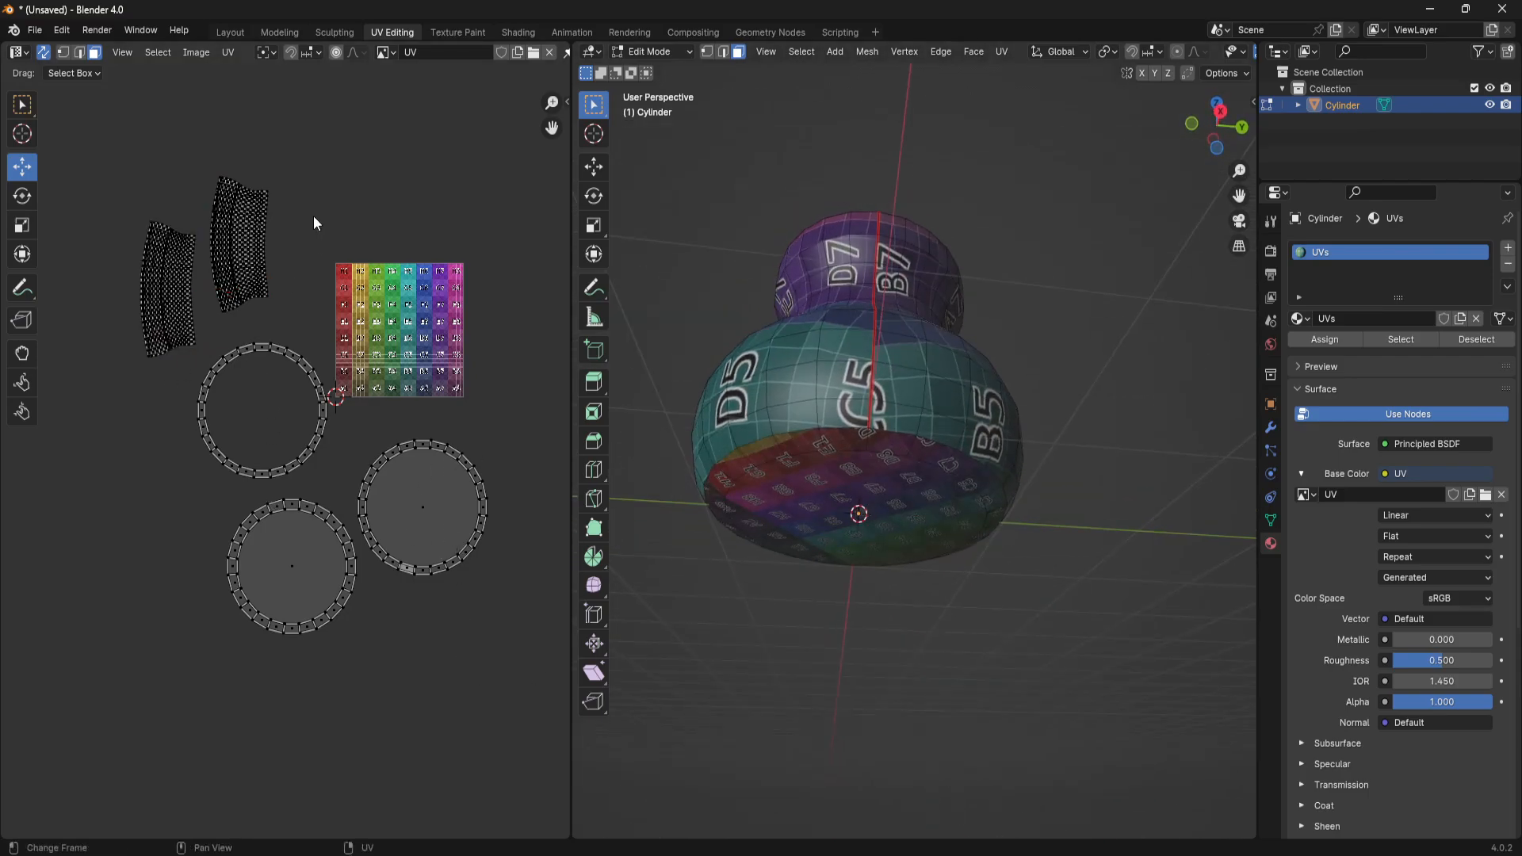
{"action": "middle_click_drag", "start_coordinate": [1030, 505], "coordinate": [1018, 456]}
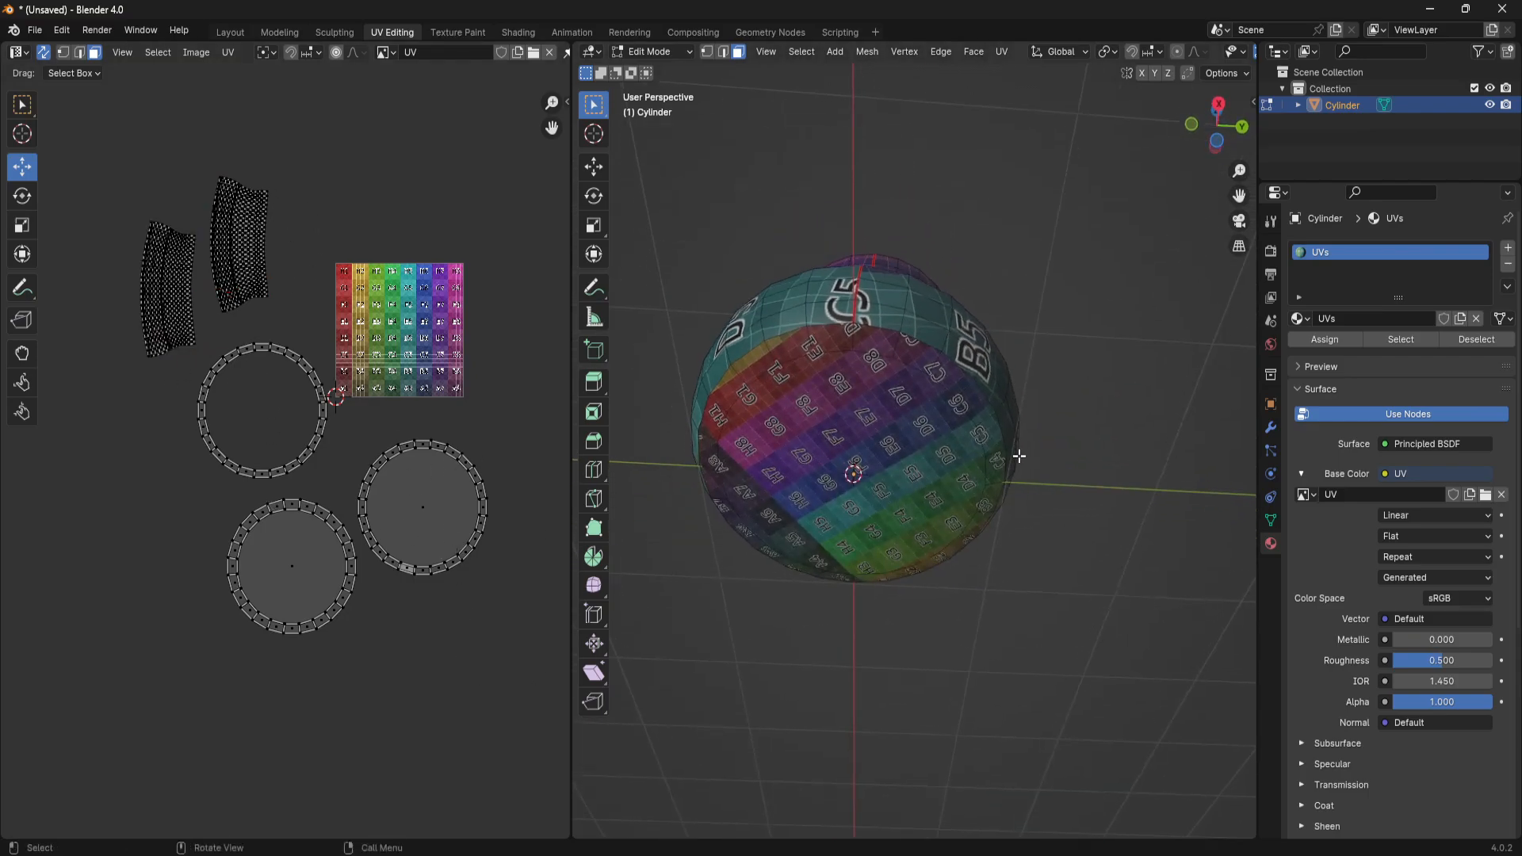
Examine the vase's base face, a face of the outer wall, and the color grid up close against the mapped squares on the mesh
{"action": "left_click", "coordinate": [841, 451]}
{"action": "middle_click_drag", "start_coordinate": [852, 447], "coordinate": [899, 359]}
{"action": "left_click", "coordinate": [928, 445]}
{"action": "left_click", "coordinate": [949, 406]}
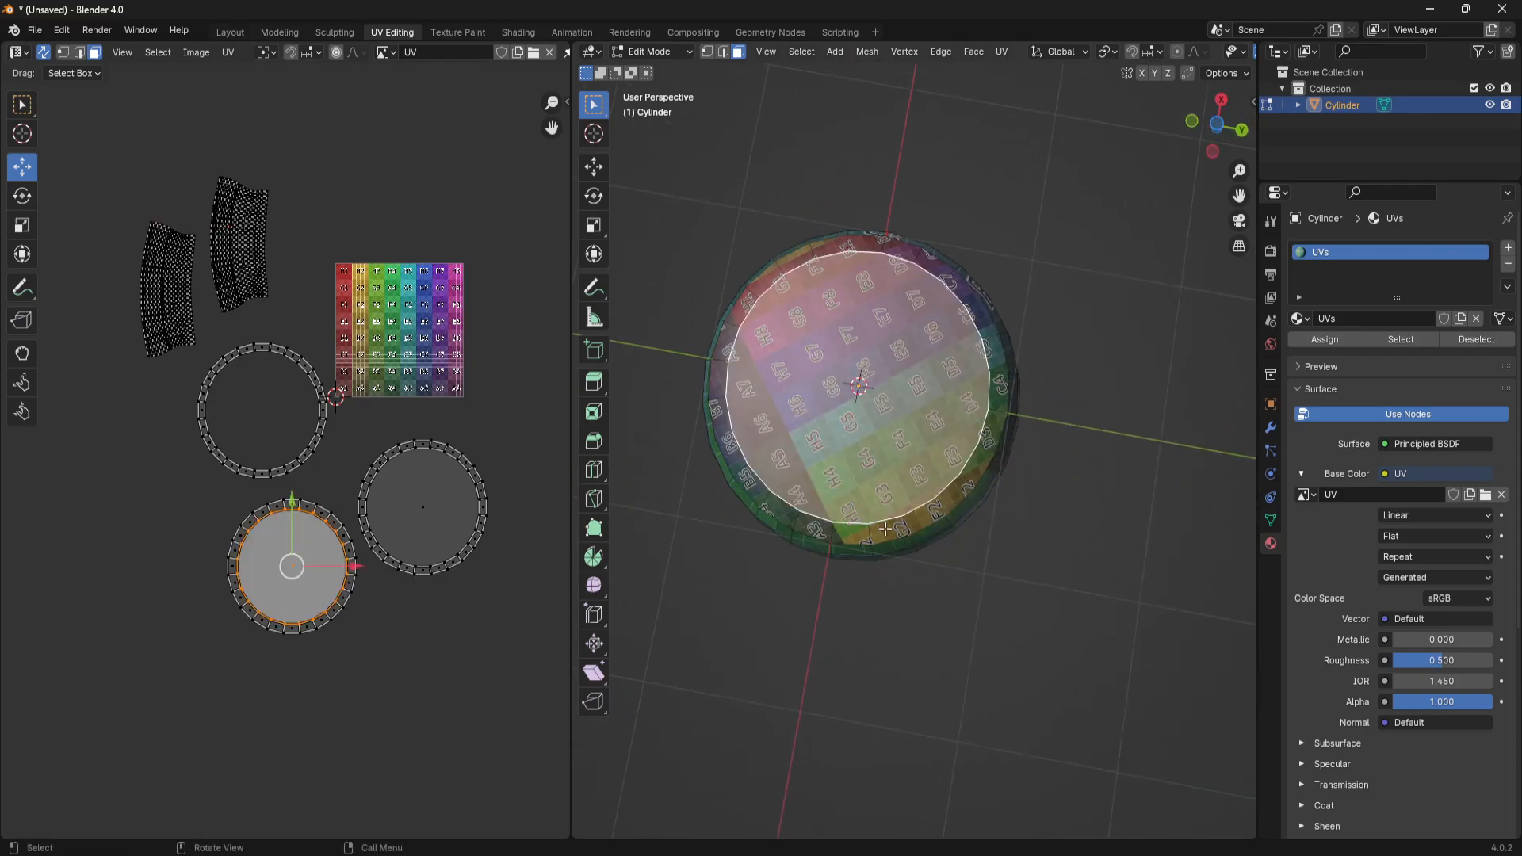
{"action": "middle_click_drag", "start_coordinate": [909, 426], "coordinate": [908, 598]}
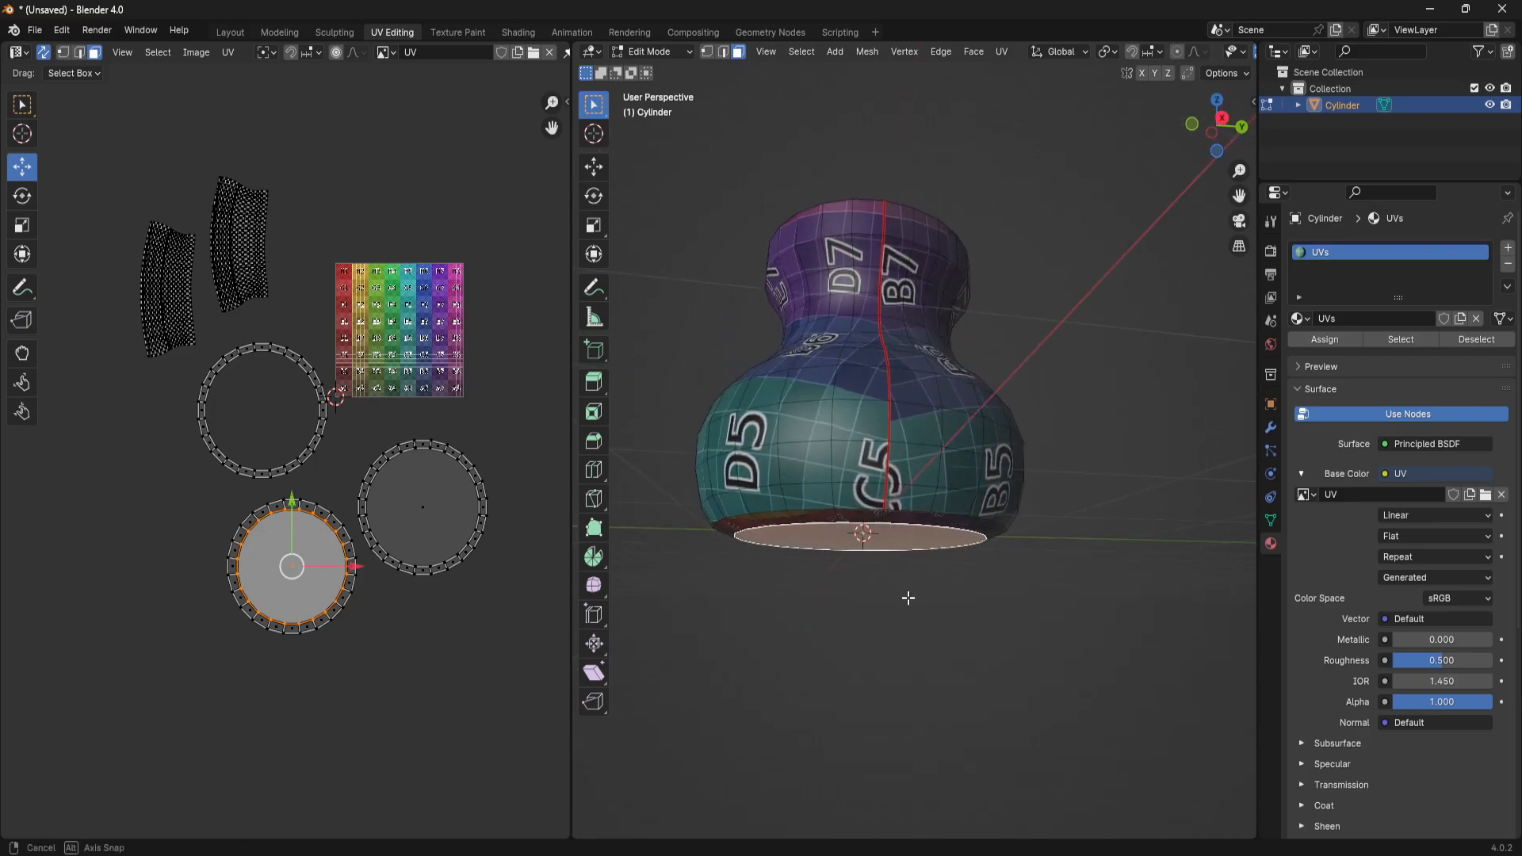
{"action": "left_click", "coordinate": [916, 485]}
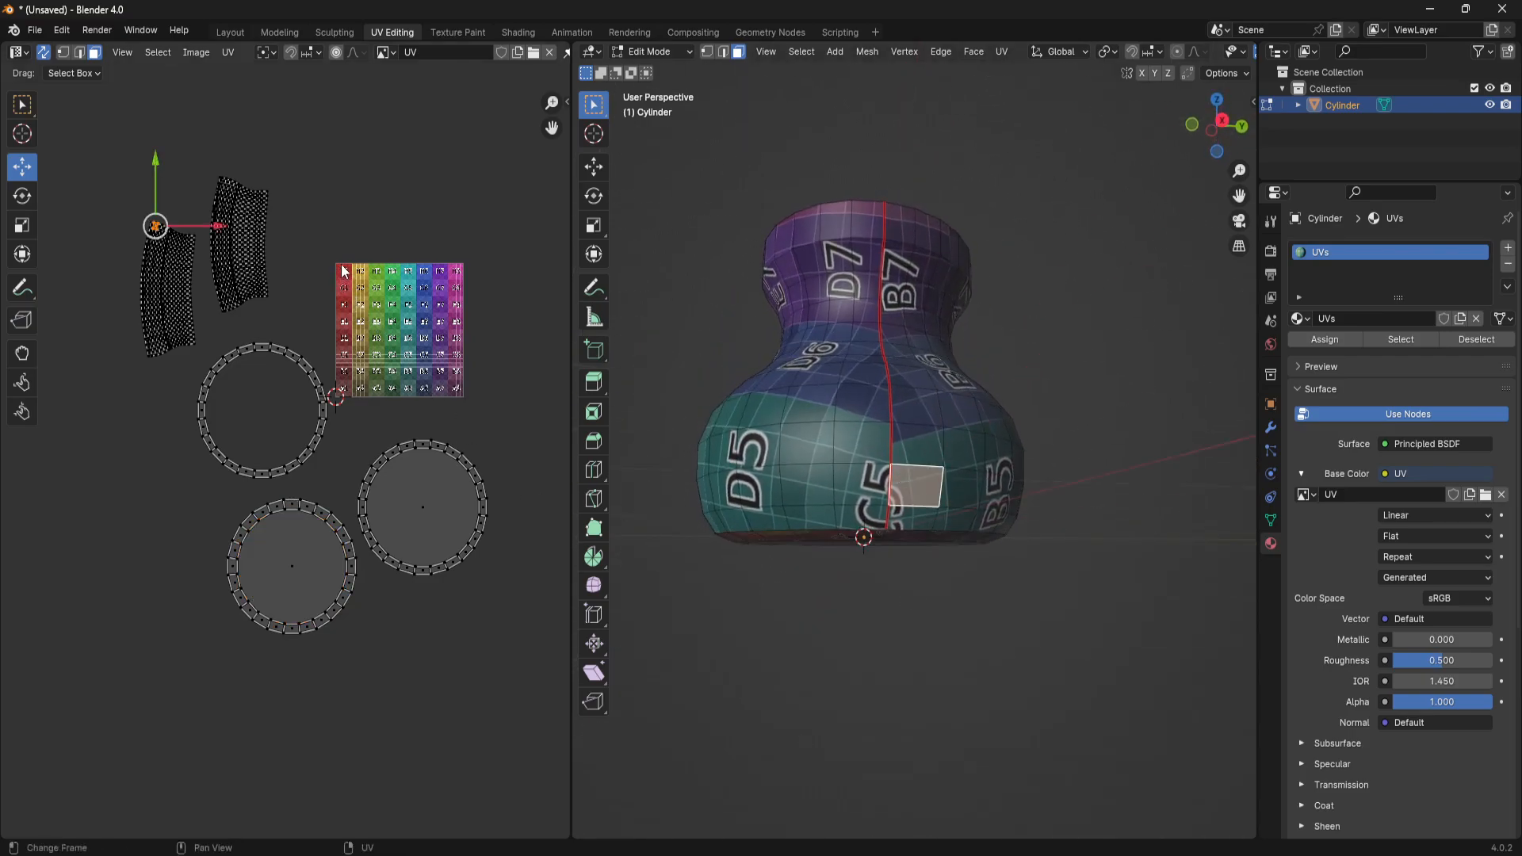
{"action": "scroll", "coordinate": [477, 343], "scroll_direction": "up", "scroll_amount": 4}
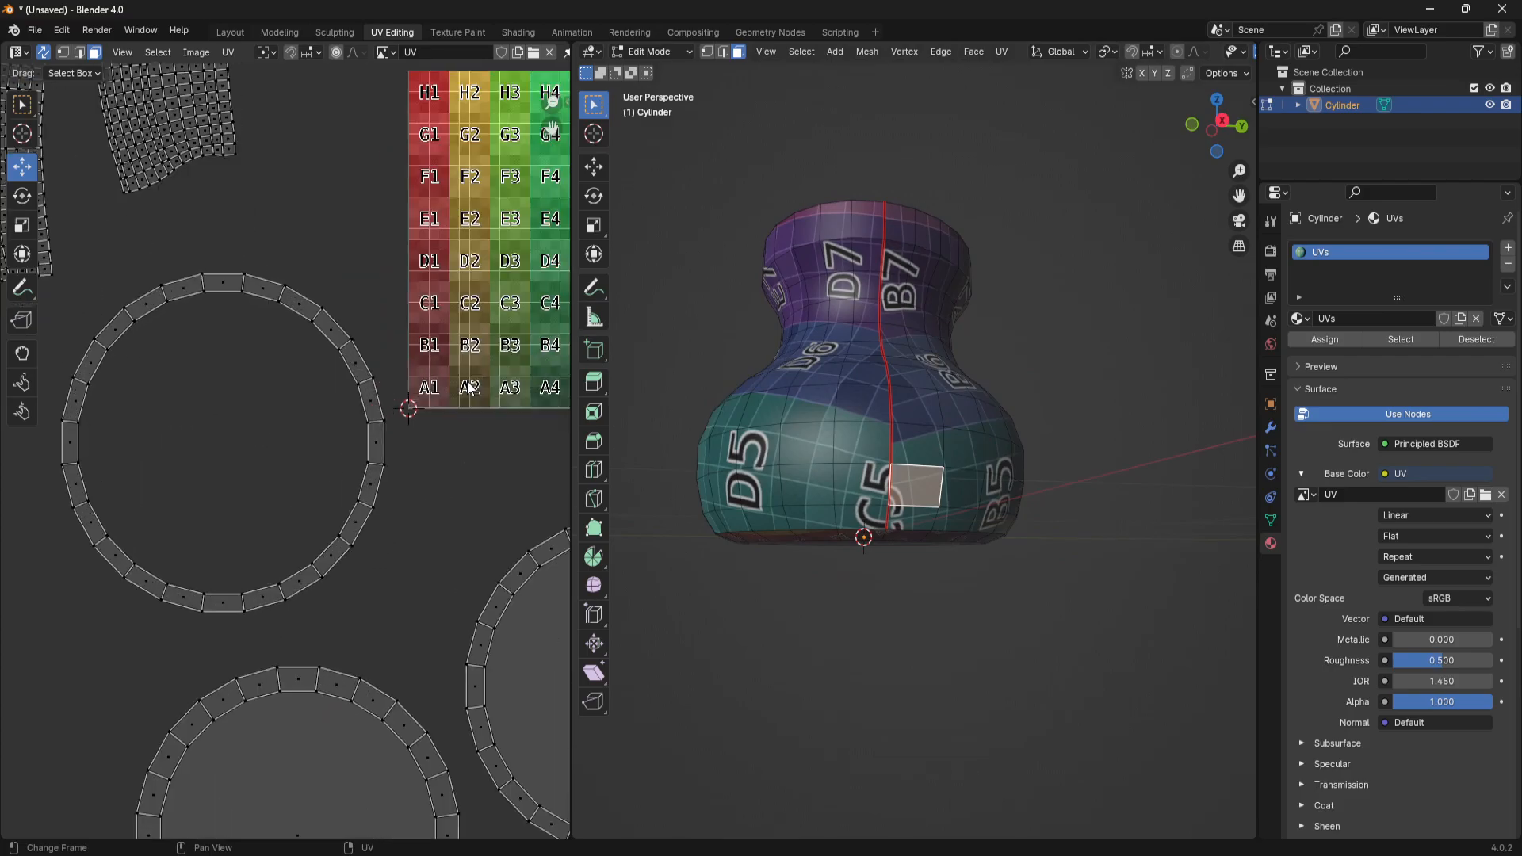
{"action": "middle_click_drag", "start_coordinate": [478, 342], "coordinate": [236, 513]}
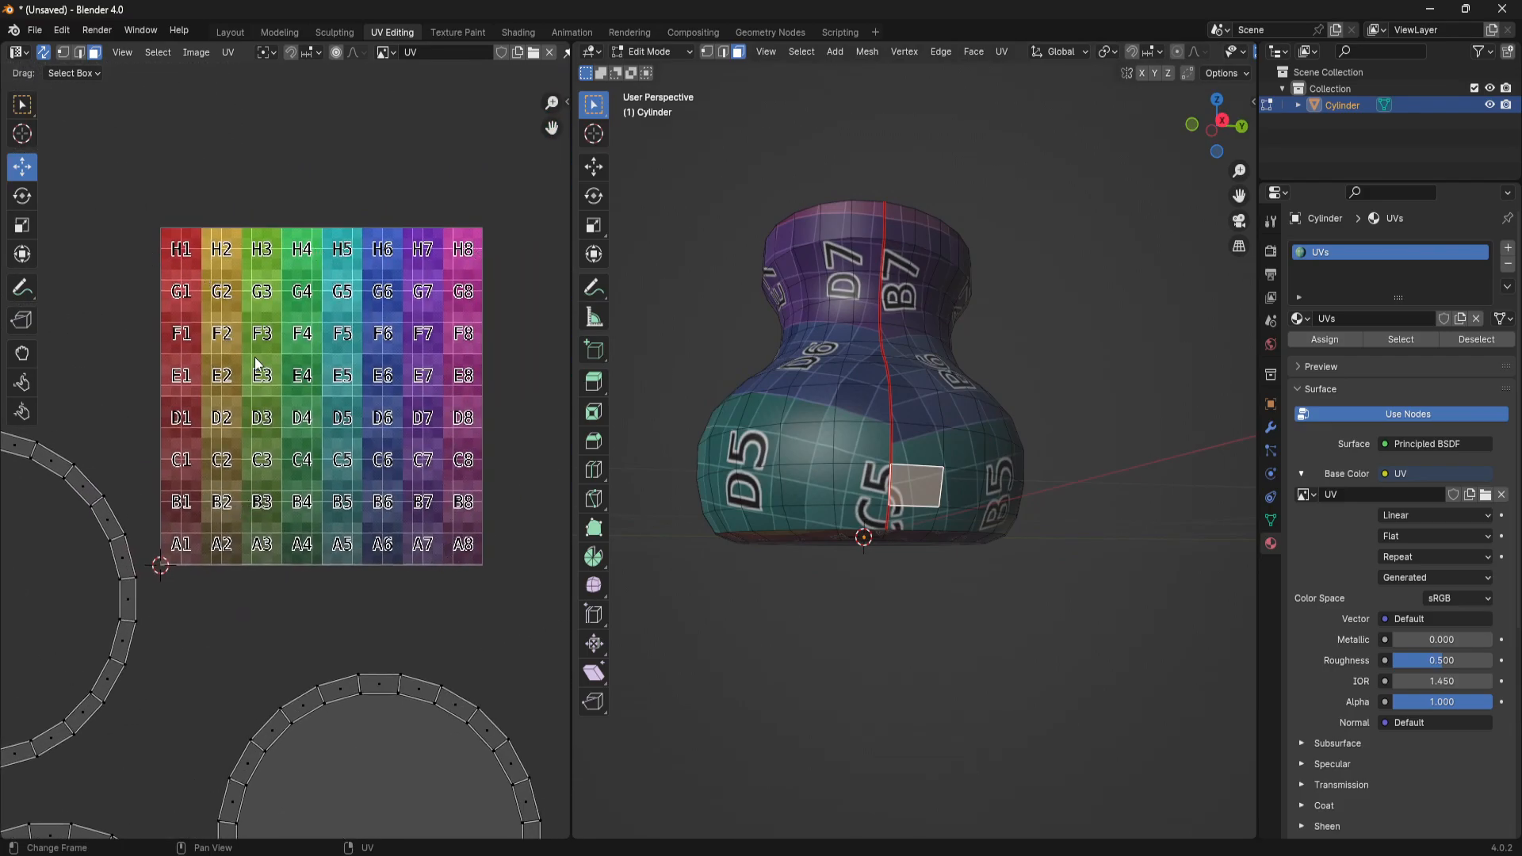
{"action": "left_click", "coordinate": [1111, 401]}
{"action": "middle_click_drag", "start_coordinate": [1110, 402], "coordinate": [1047, 603]}
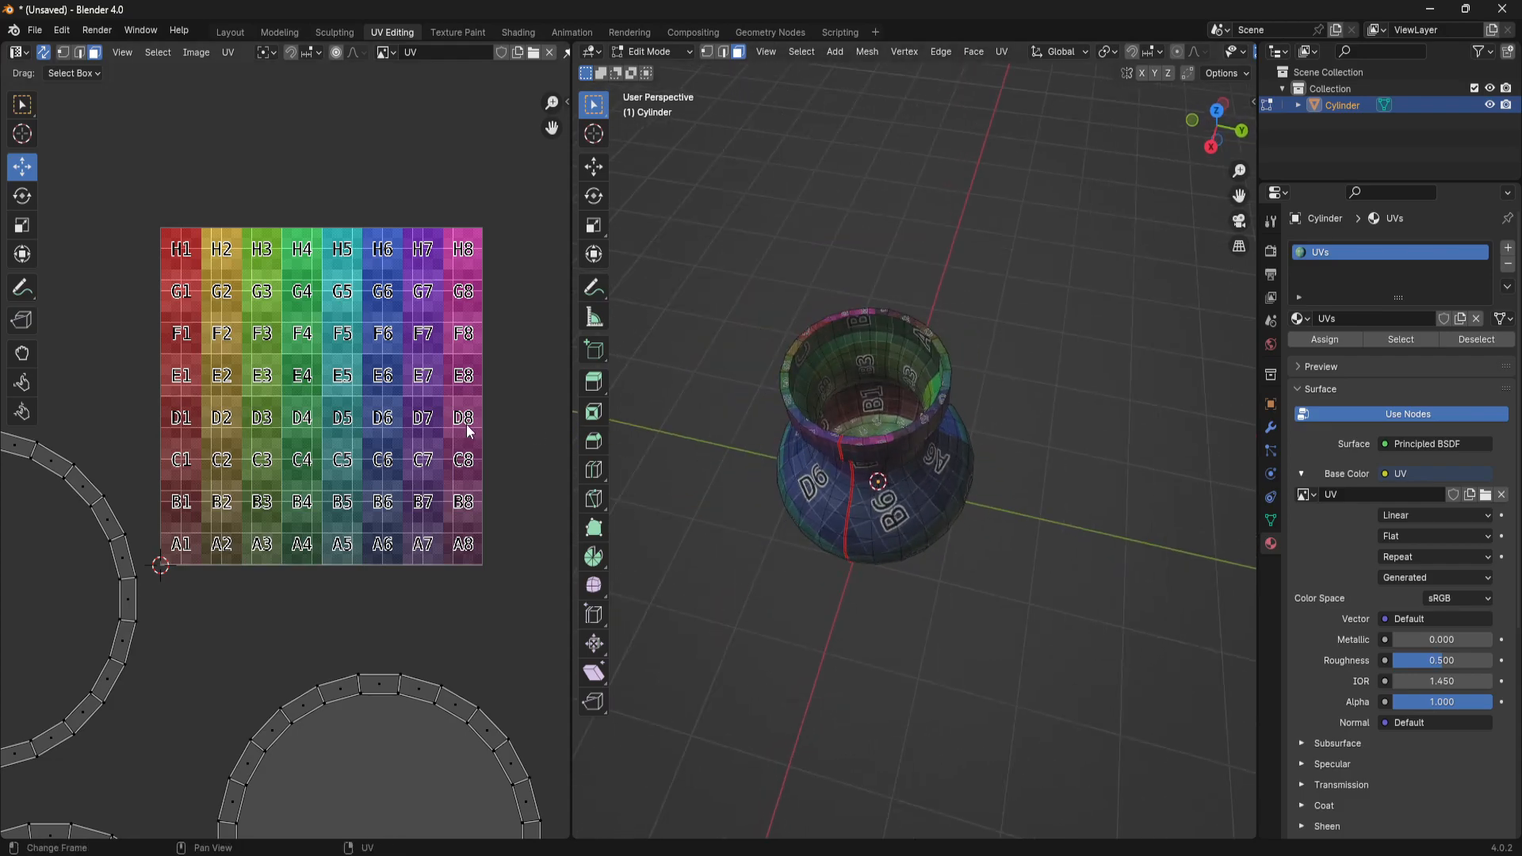
Select all five UV islands and average their scale so they match the mesh proportions
{"action": "scroll", "coordinate": [466, 425], "scroll_direction": "down", "scroll_amount": 4}
{"action": "middle_click_drag", "start_coordinate": [217, 422], "coordinate": [264, 385]}
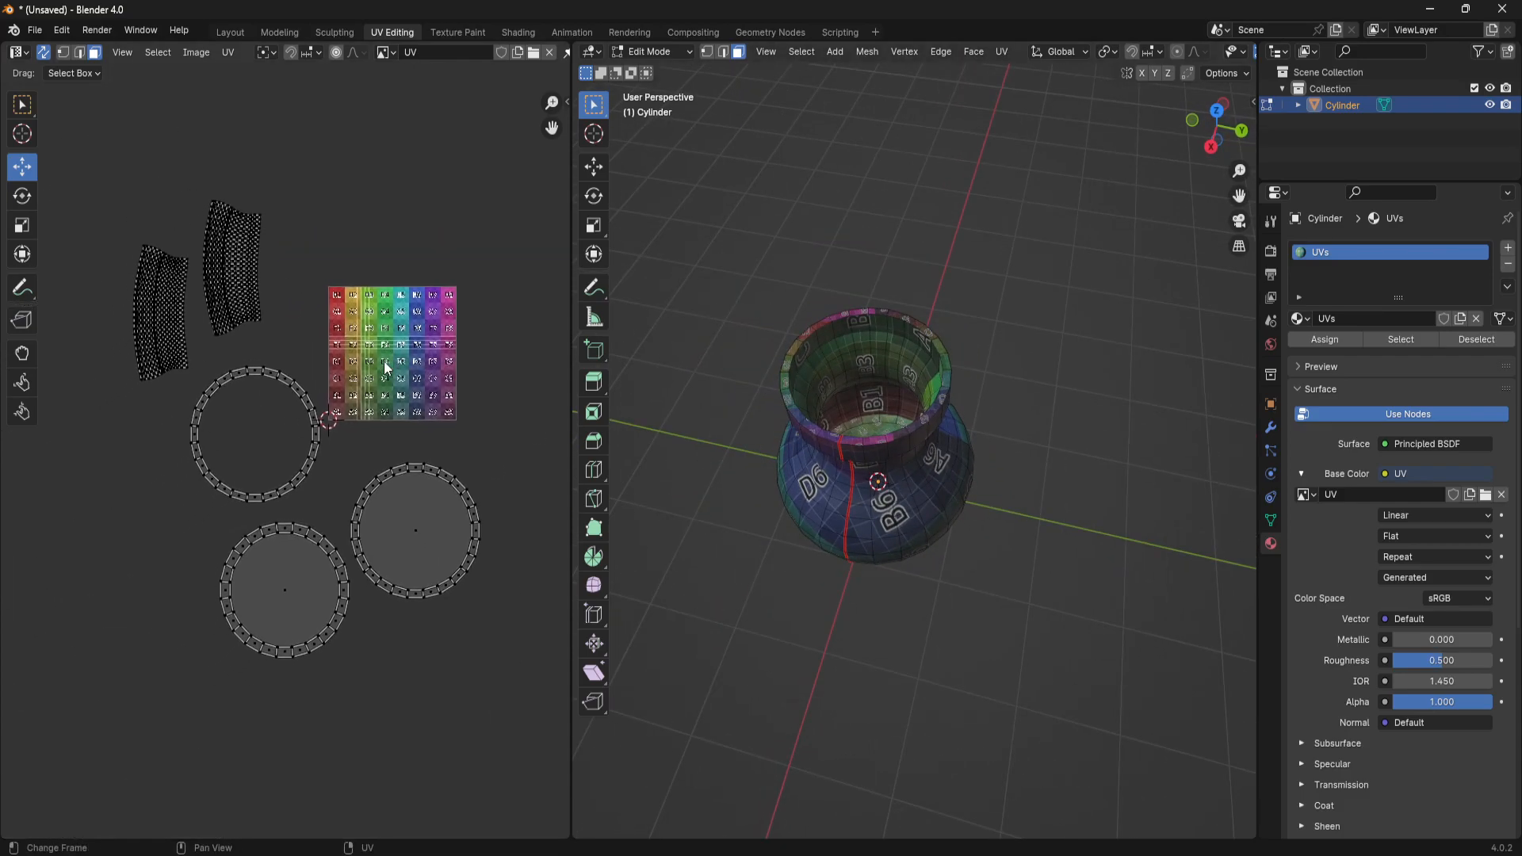
{"action": "left_click_drag", "start_coordinate": [102, 162], "coordinate": [548, 744]}
{"action": "left_click", "coordinate": [228, 52]}
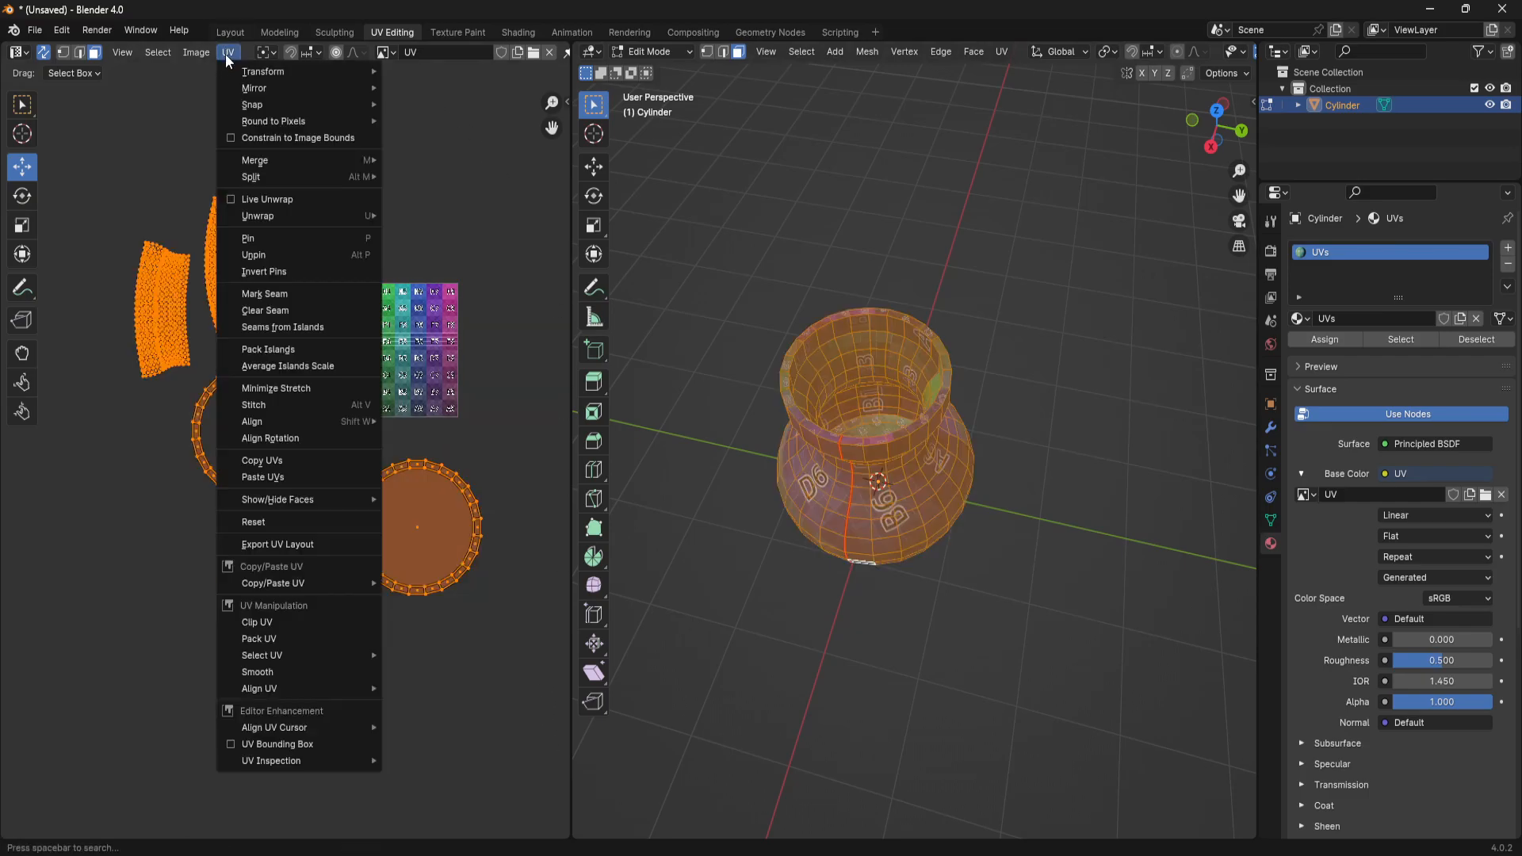
{"action": "left_click", "coordinate": [311, 364]}
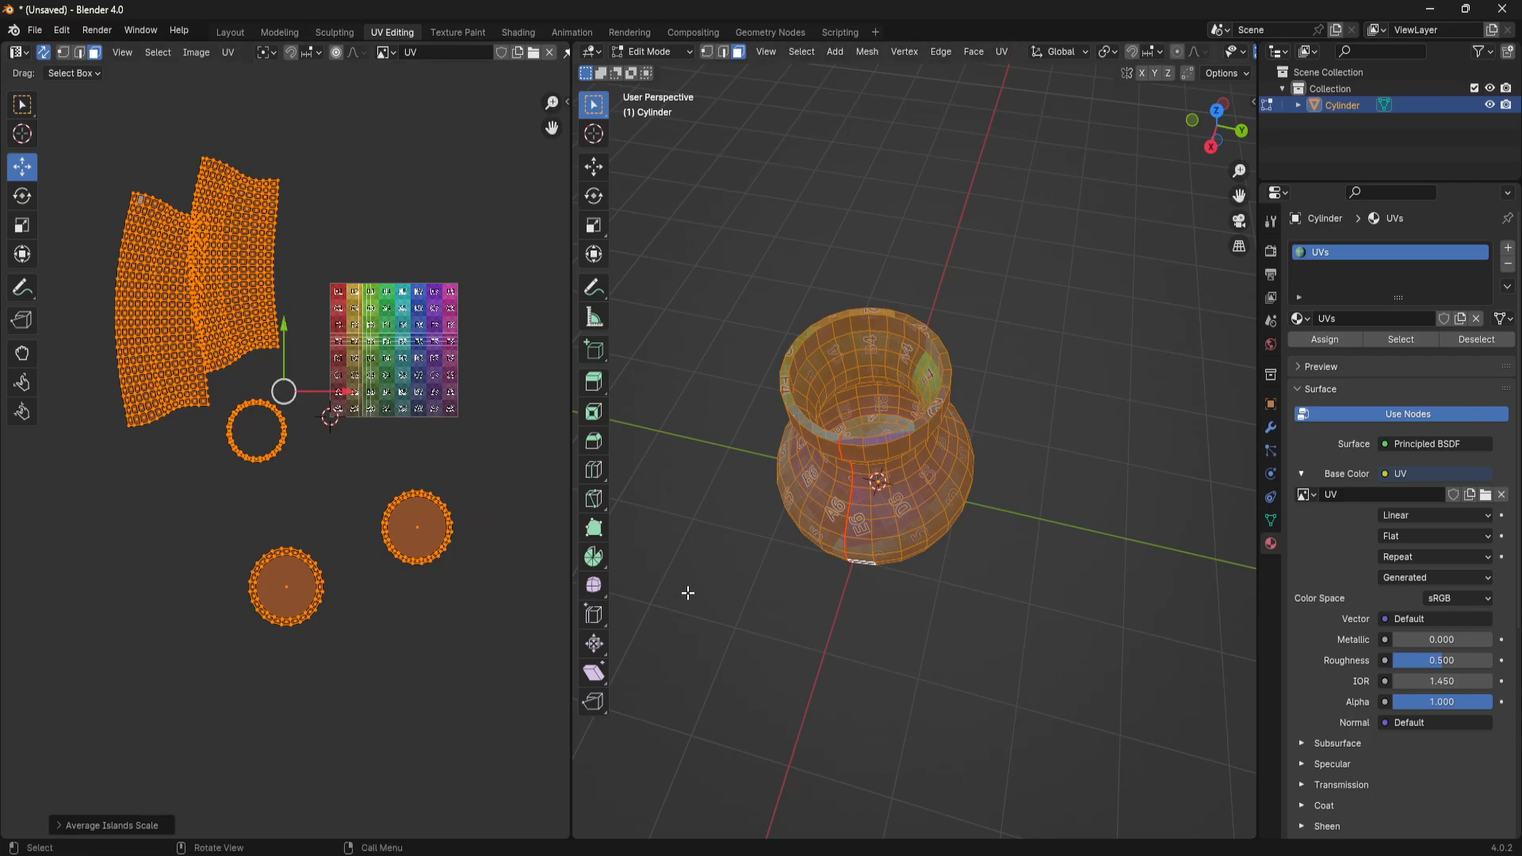
{"action": "middle_click_drag", "start_coordinate": [688, 593], "coordinate": [635, 729]}
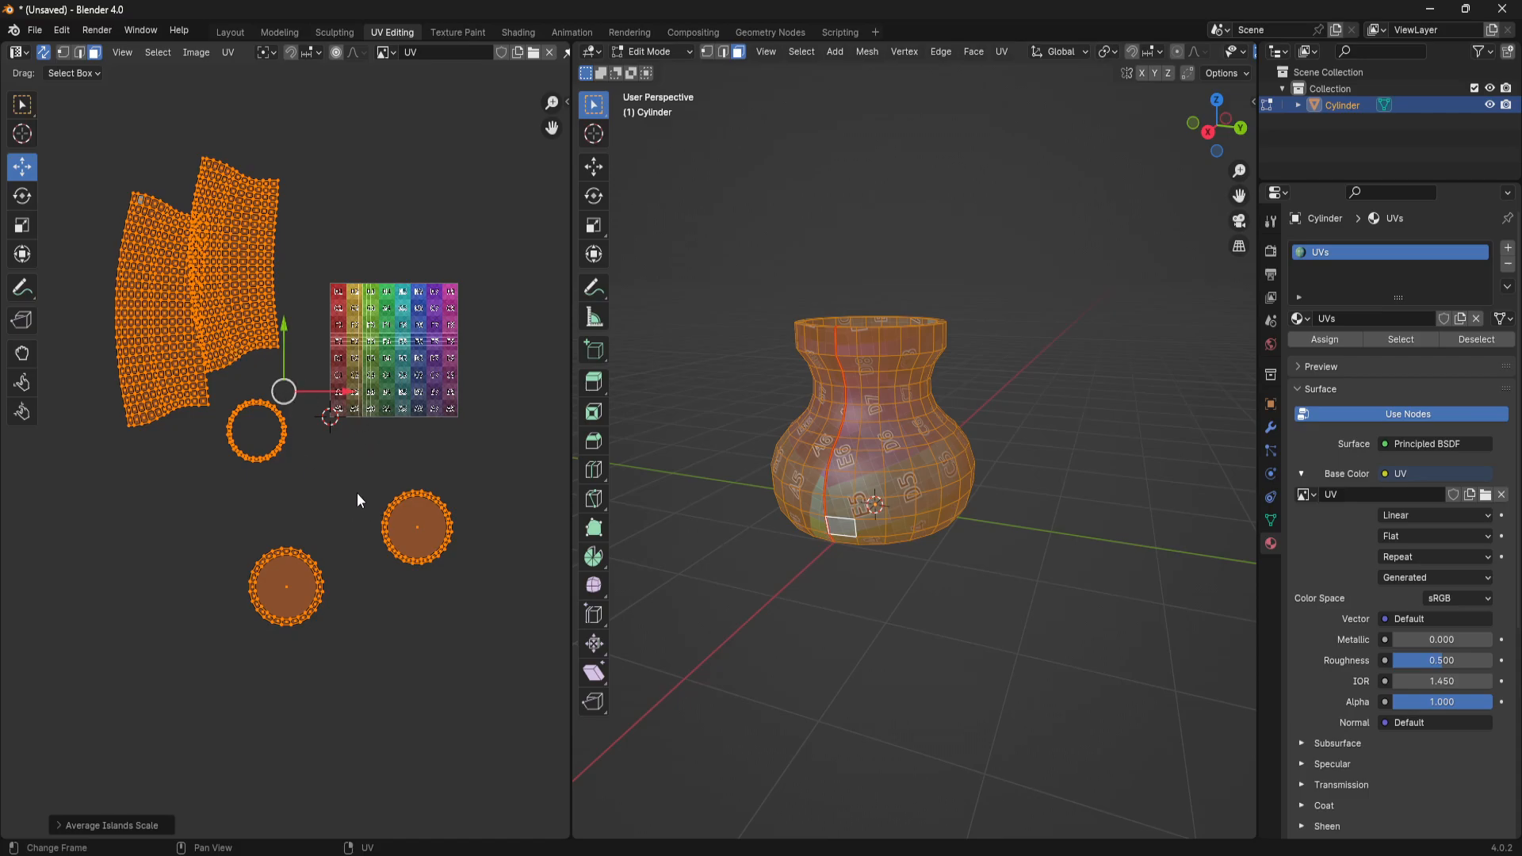
{"action": "middle_click_drag", "start_coordinate": [753, 571], "coordinate": [792, 554]}
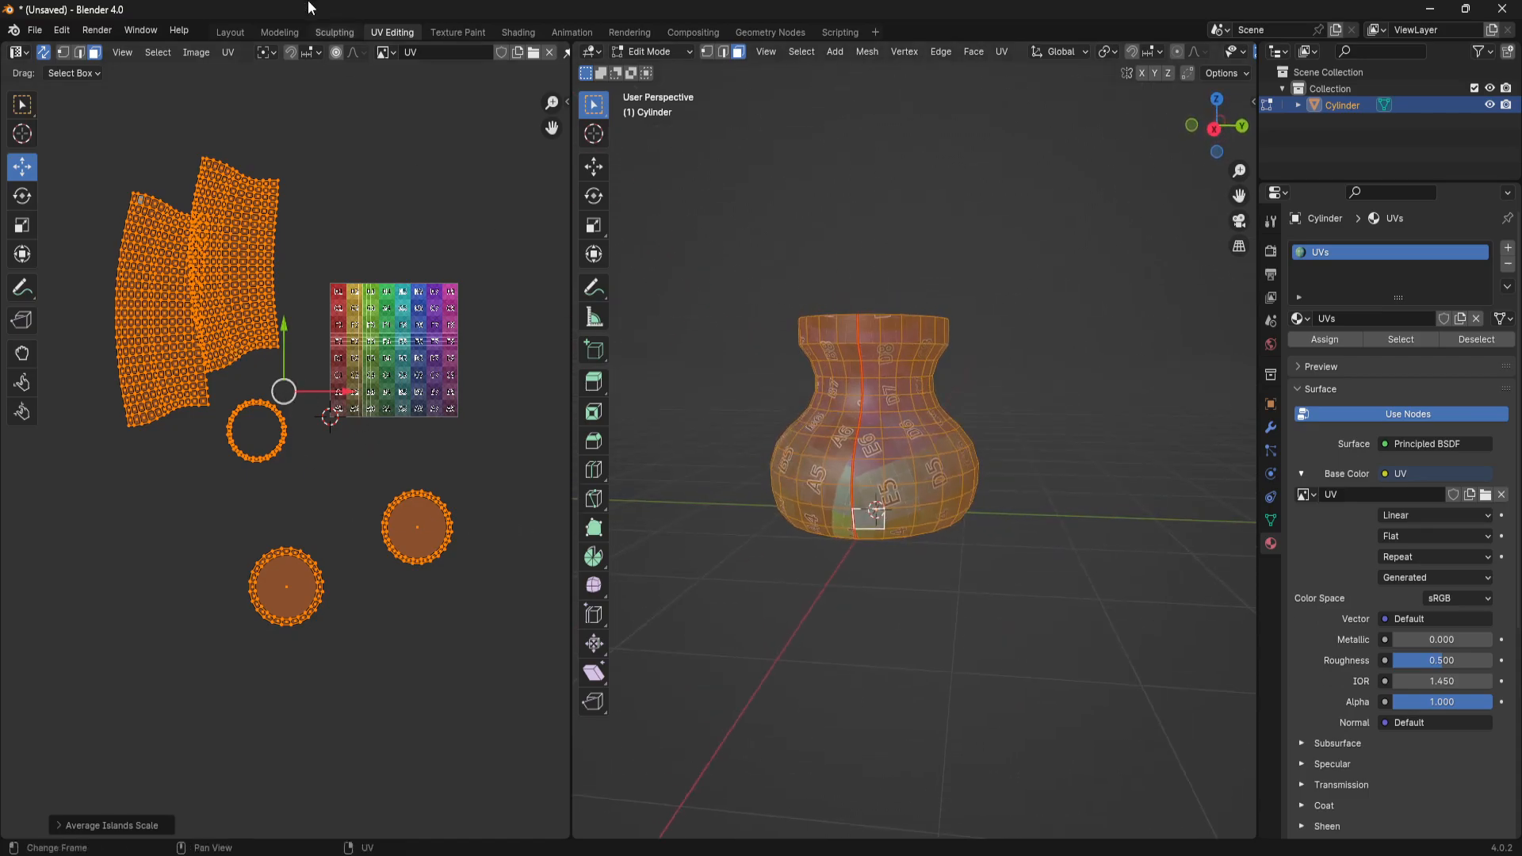
Pack all the UV islands into the color grid using exact shape, with scaling and rotation allowed and a margin of 0.001
{"action": "left_click", "coordinate": [229, 54]}
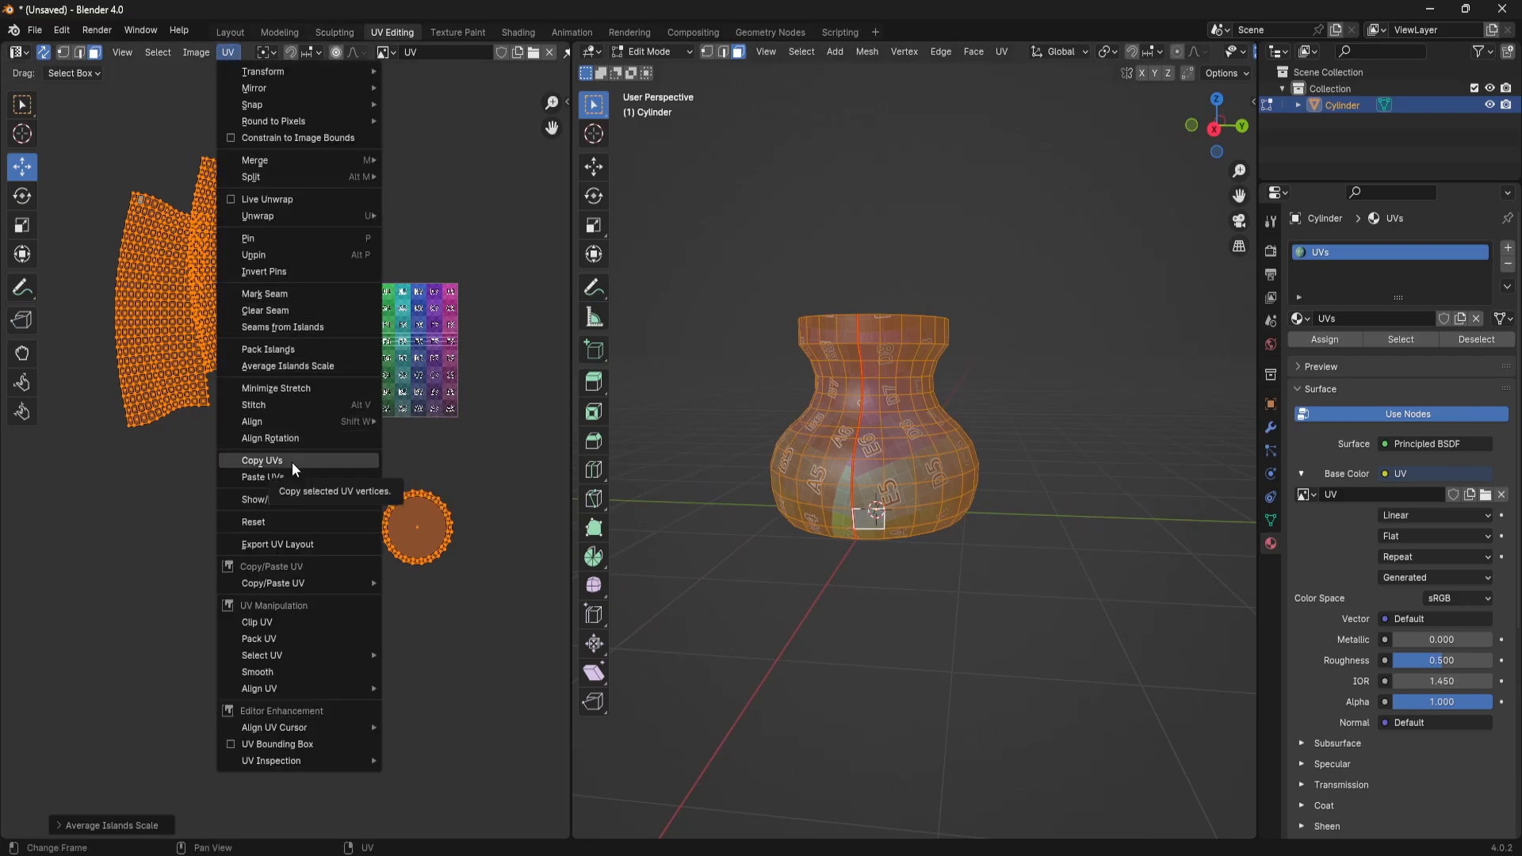
{"action": "left_click", "coordinate": [303, 350]}
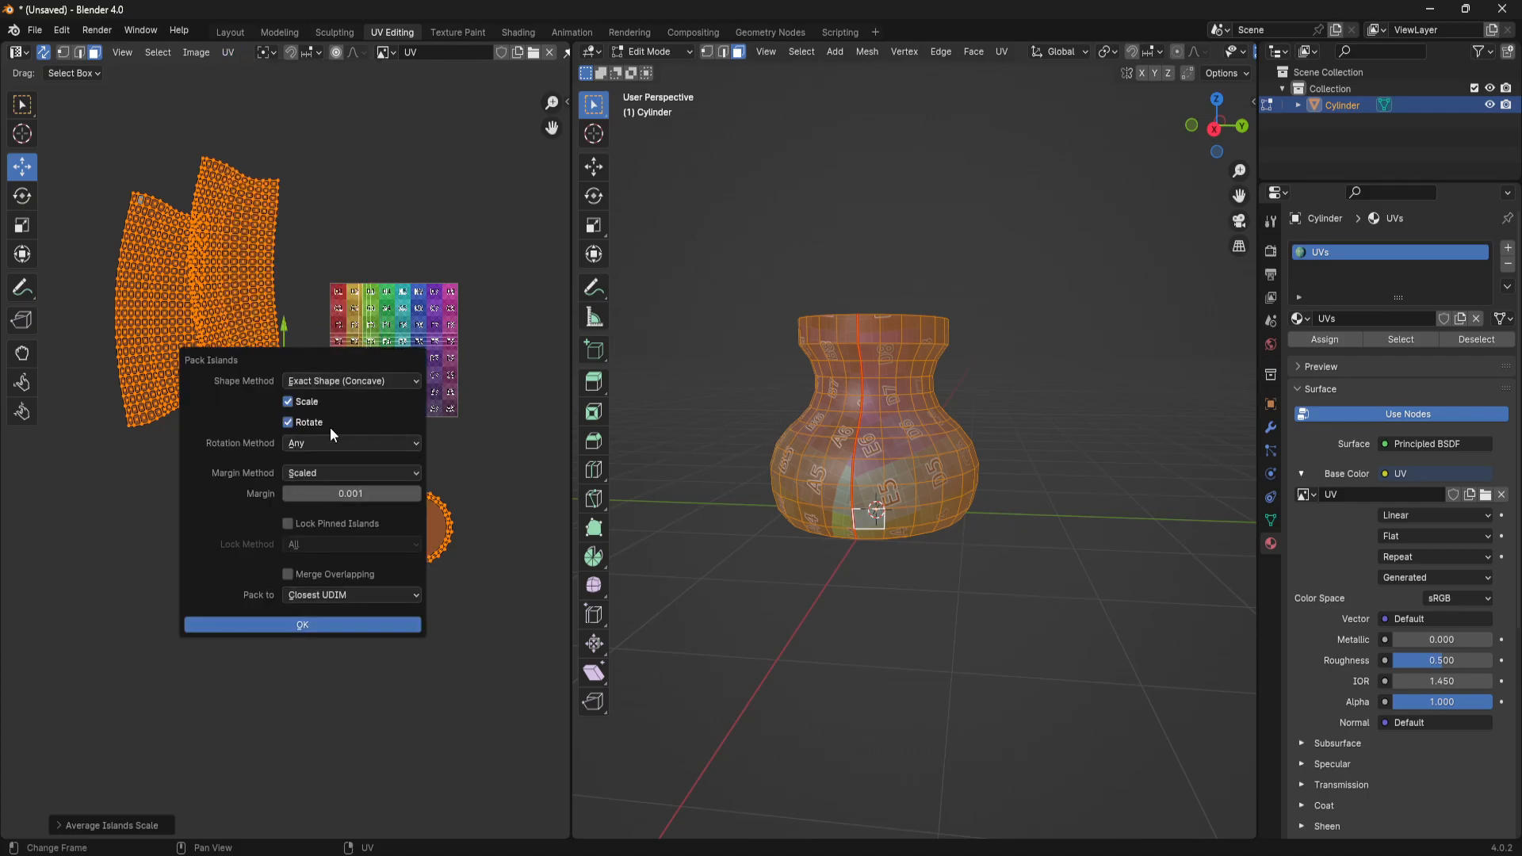
{"action": "left_click", "coordinate": [311, 624]}
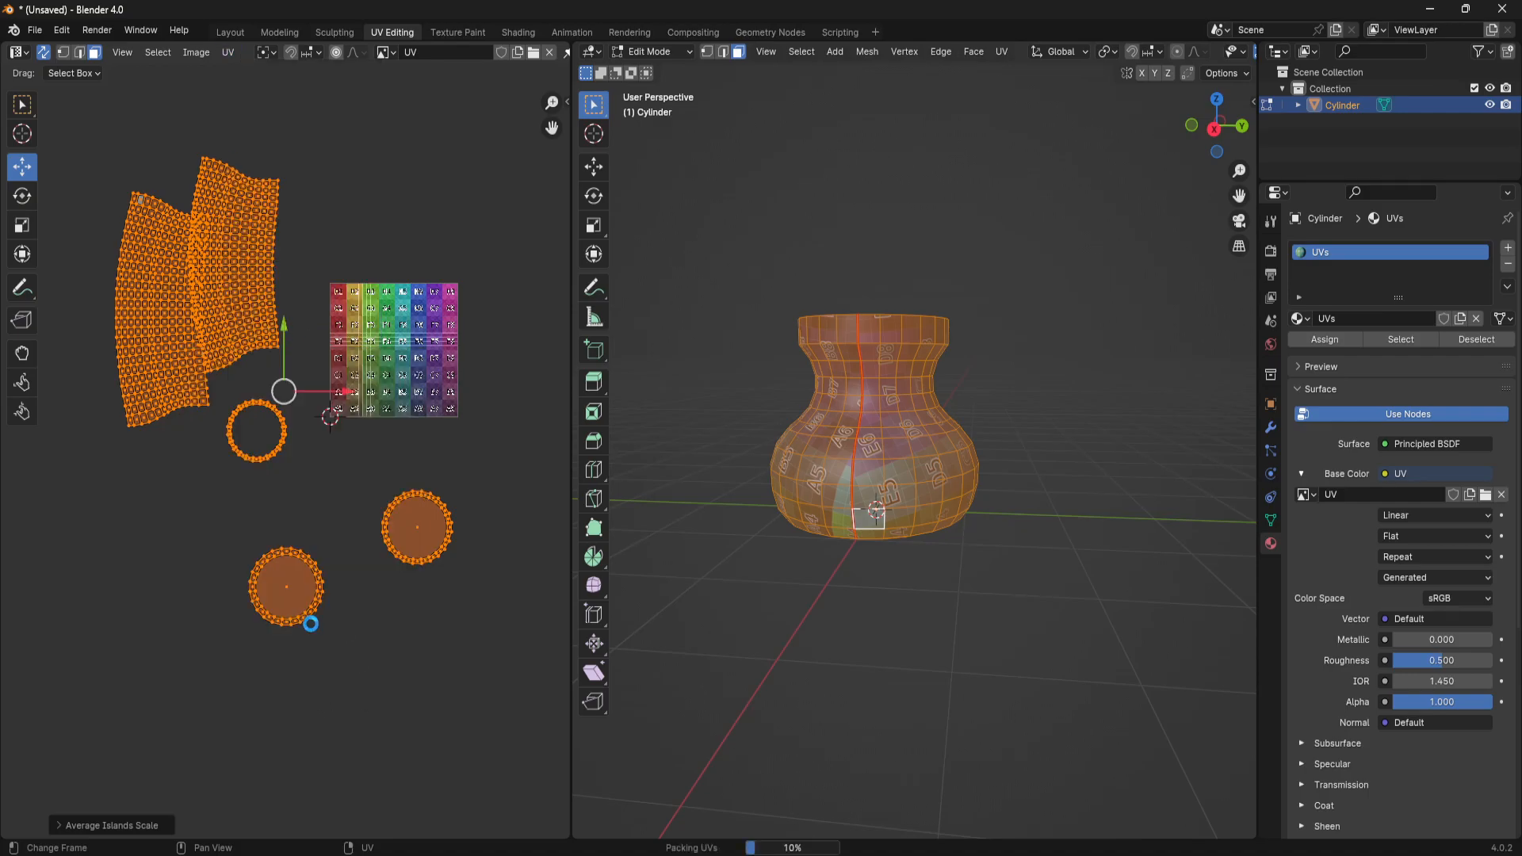
{"action": "scroll", "coordinate": [289, 461], "scroll_direction": "up", "scroll_amount": 5}
{"action": "middle_click_drag", "start_coordinate": [454, 330], "coordinate": [167, 582]}
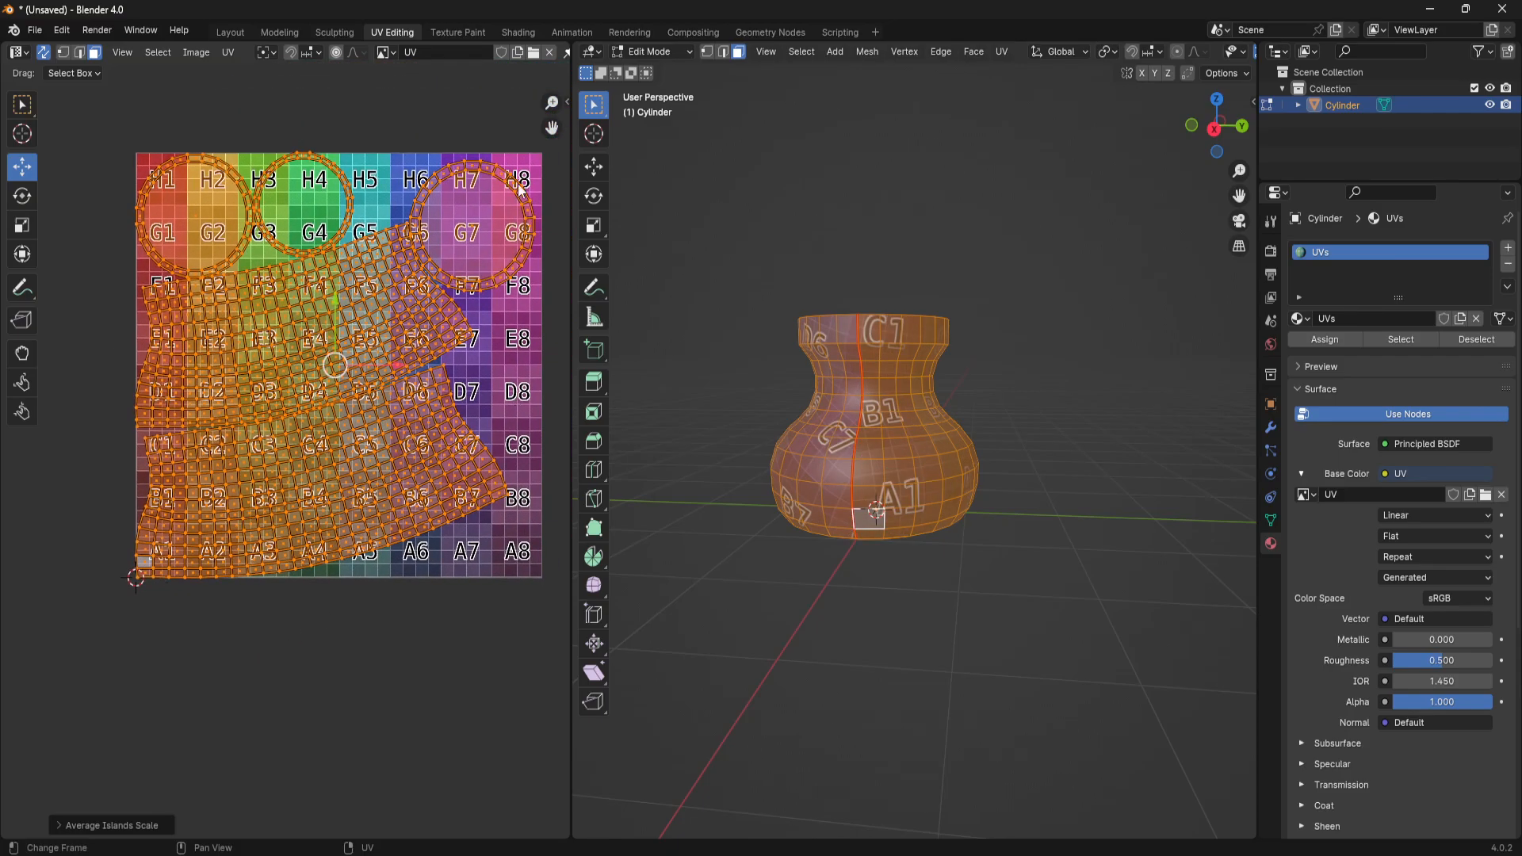
{"action": "middle_click_drag", "start_coordinate": [982, 676], "coordinate": [655, 527]}
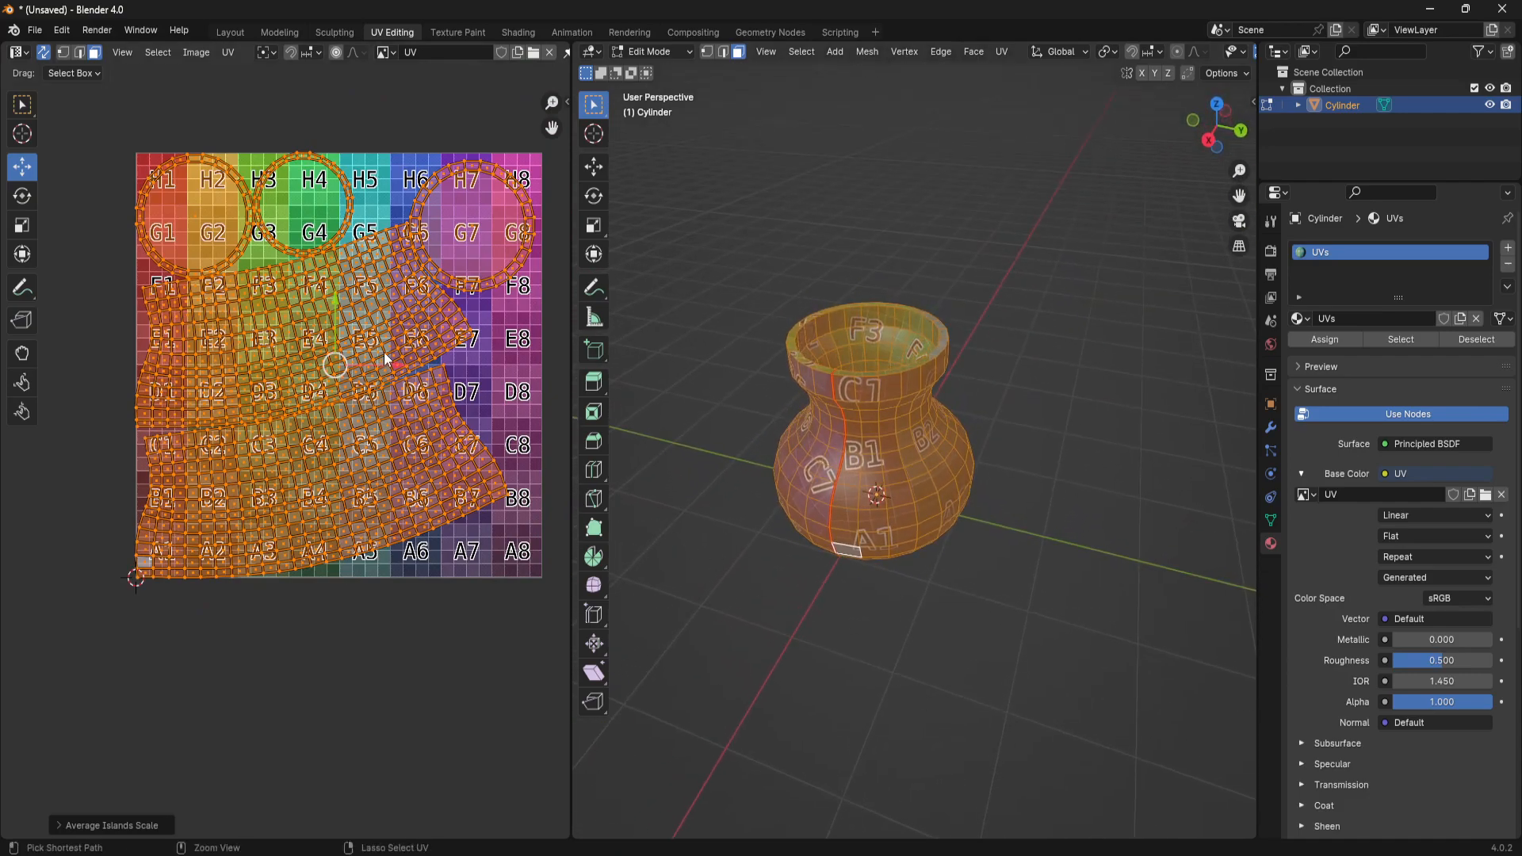
{"action": "middle_click_drag", "start_coordinate": [841, 457], "coordinate": [872, 412]}
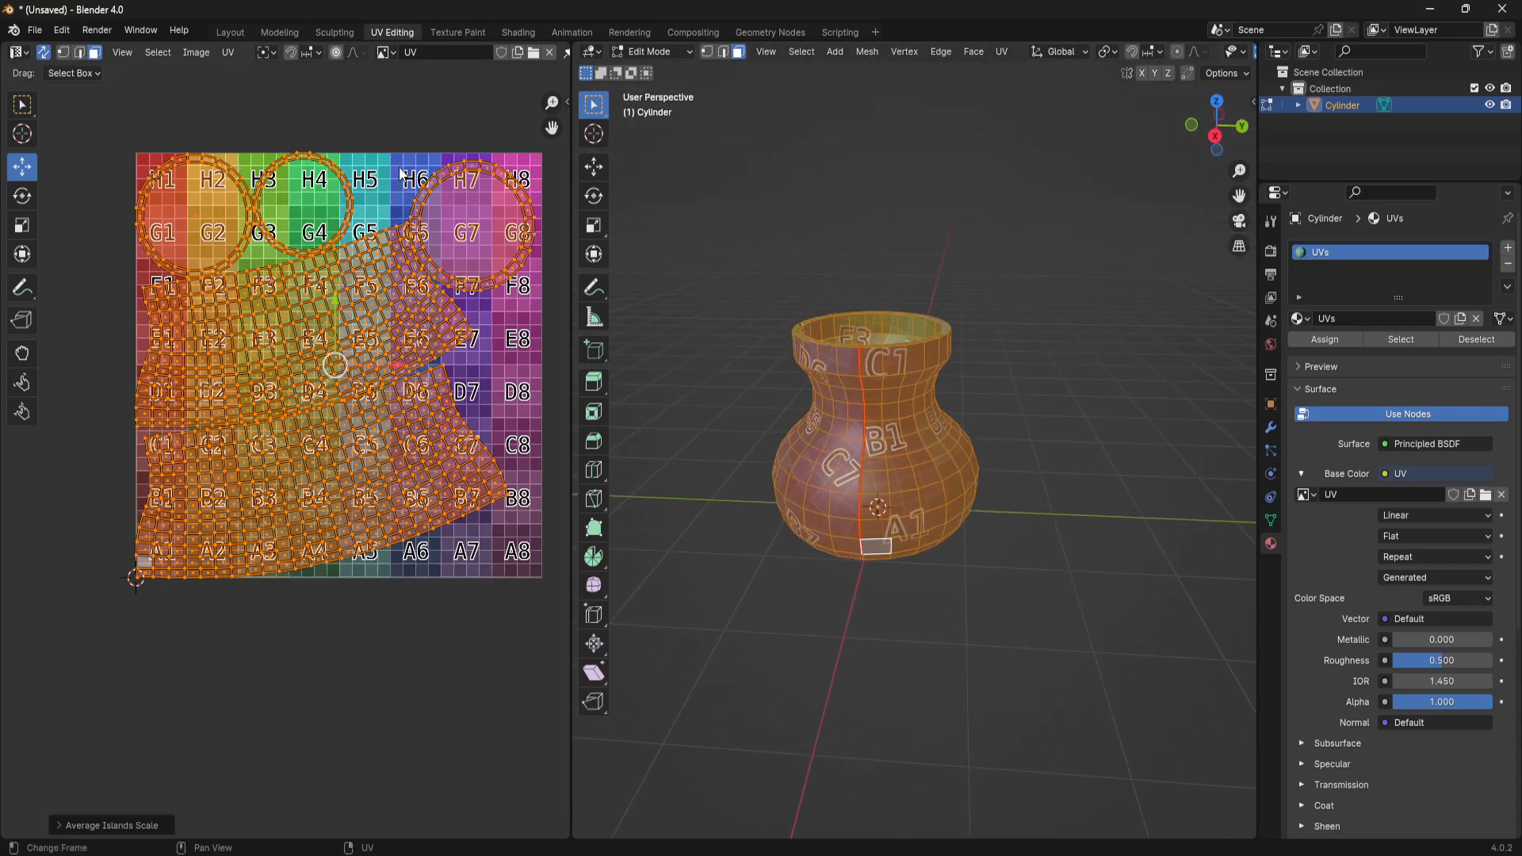
{"action": "middle_click_drag", "start_coordinate": [455, 420], "coordinate": [436, 444]}
Select the two disc islands and the rim's ring island and move them off the color grid into the space above
{"action": "left_click", "coordinate": [457, 704]}
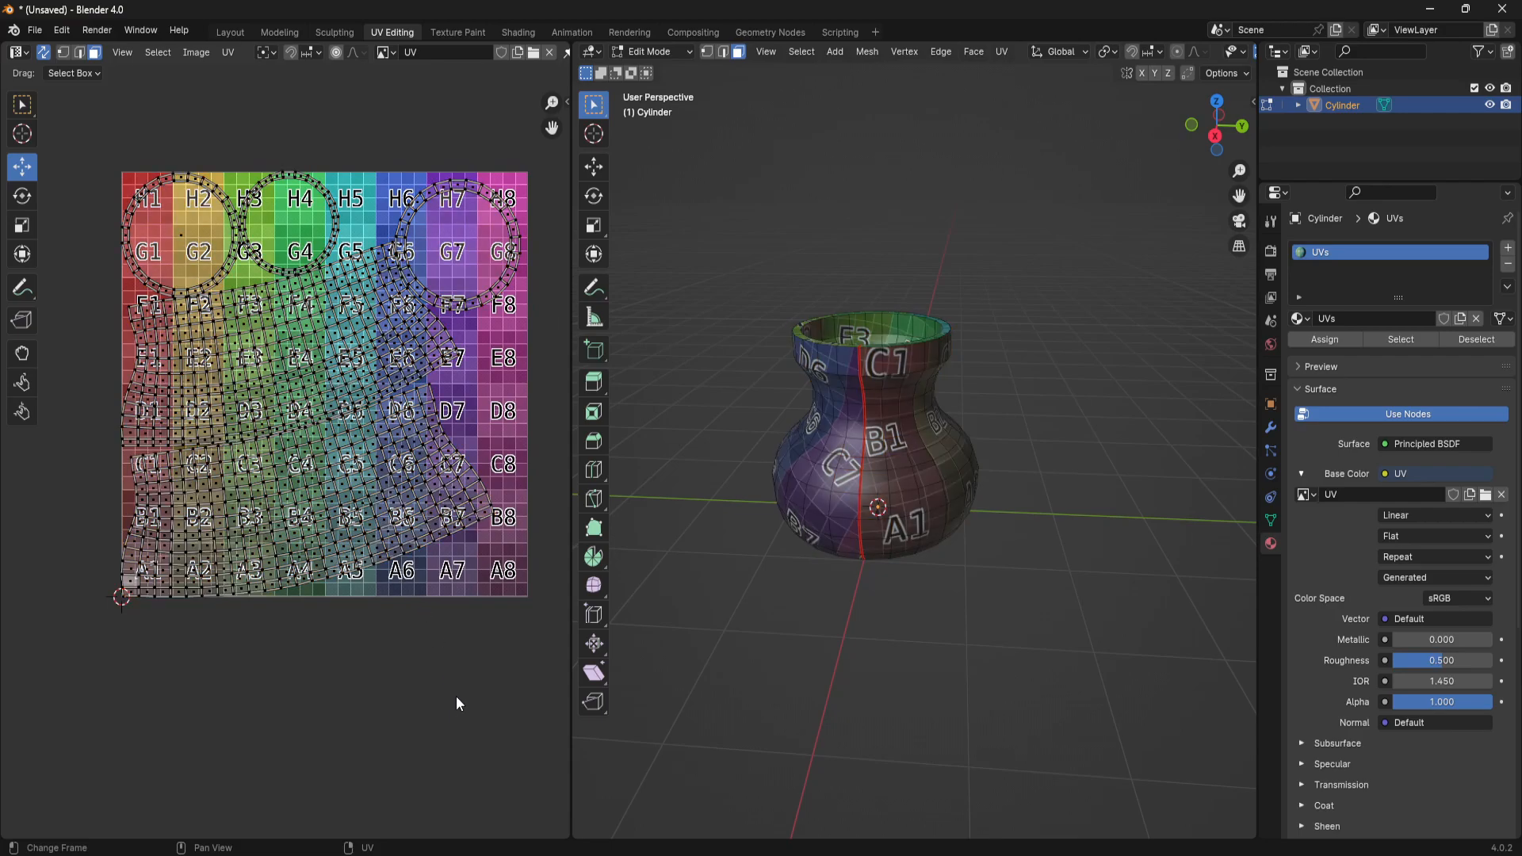
{"action": "key", "text": "l"}
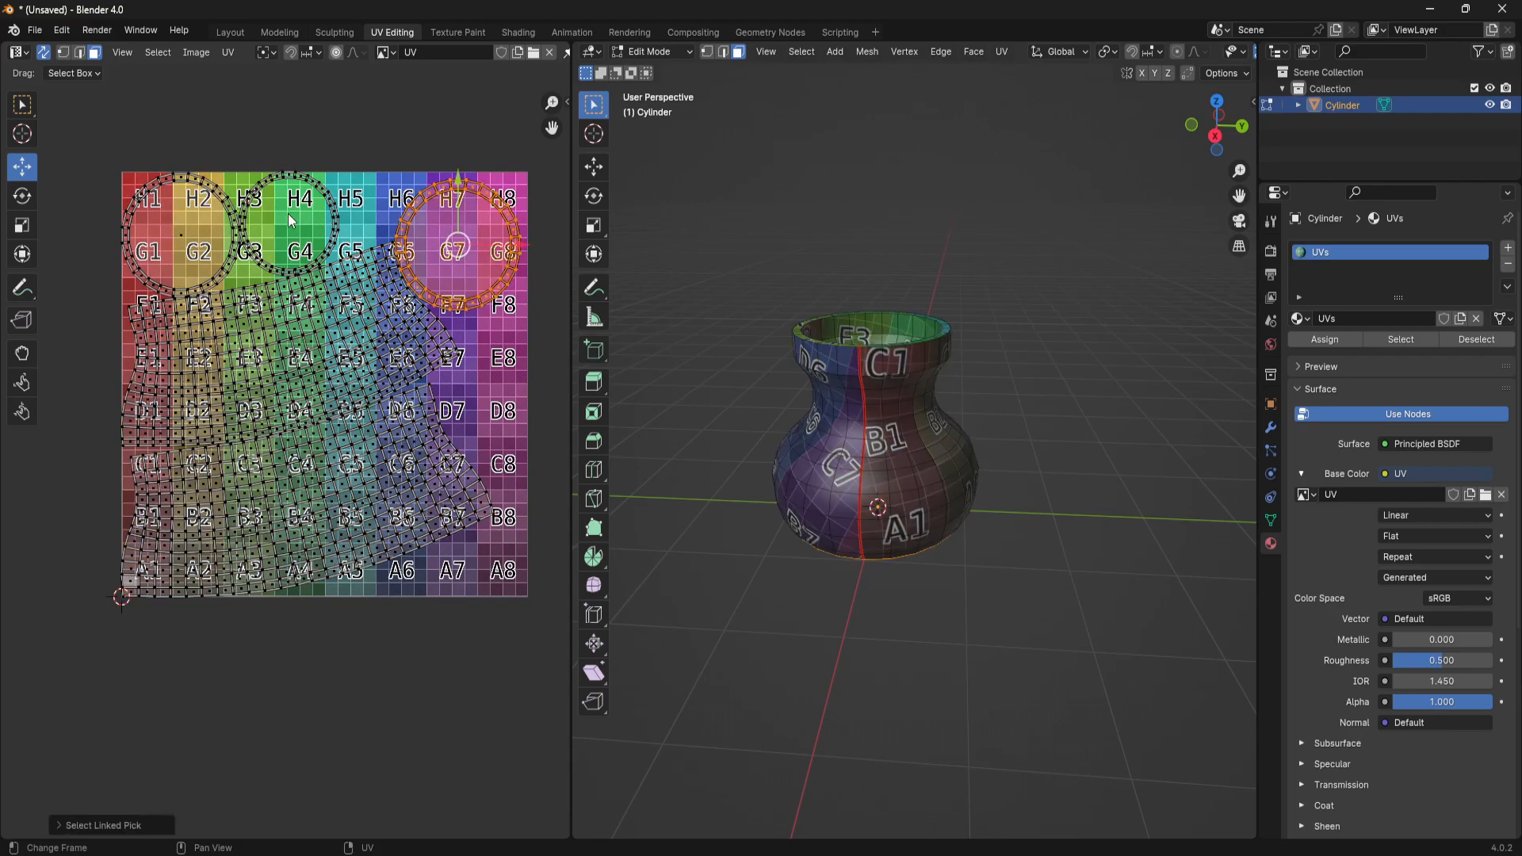
{"action": "key", "text": "l"}
{"action": "key", "text": "l"}
{"action": "scroll", "coordinate": [333, 371], "scroll_direction": "down", "scroll_amount": 3}
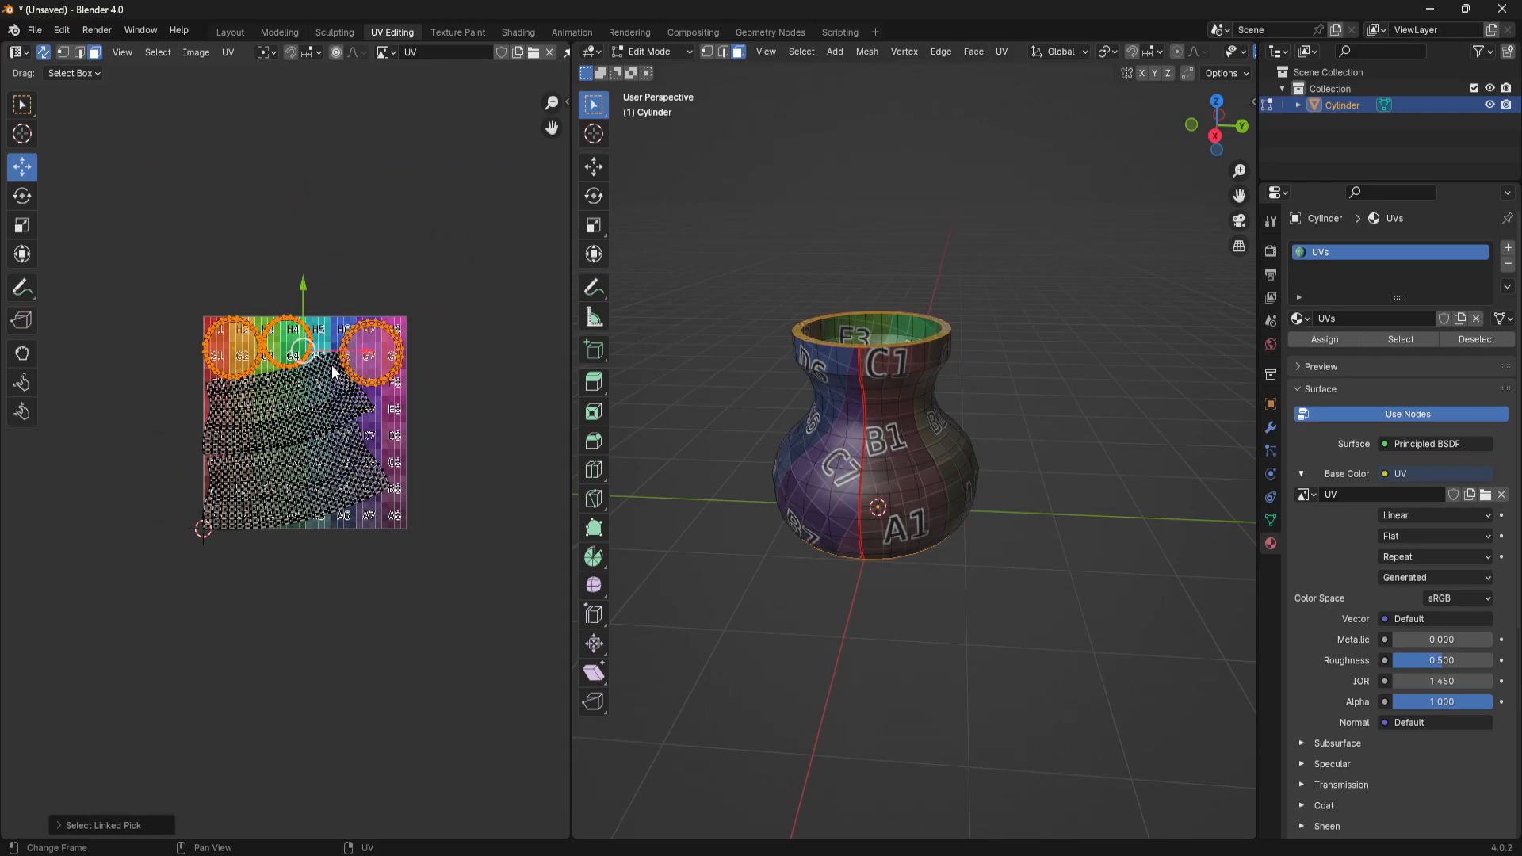
{"action": "key", "text": "g"}
{"action": "left_click", "coordinate": [407, 245]}
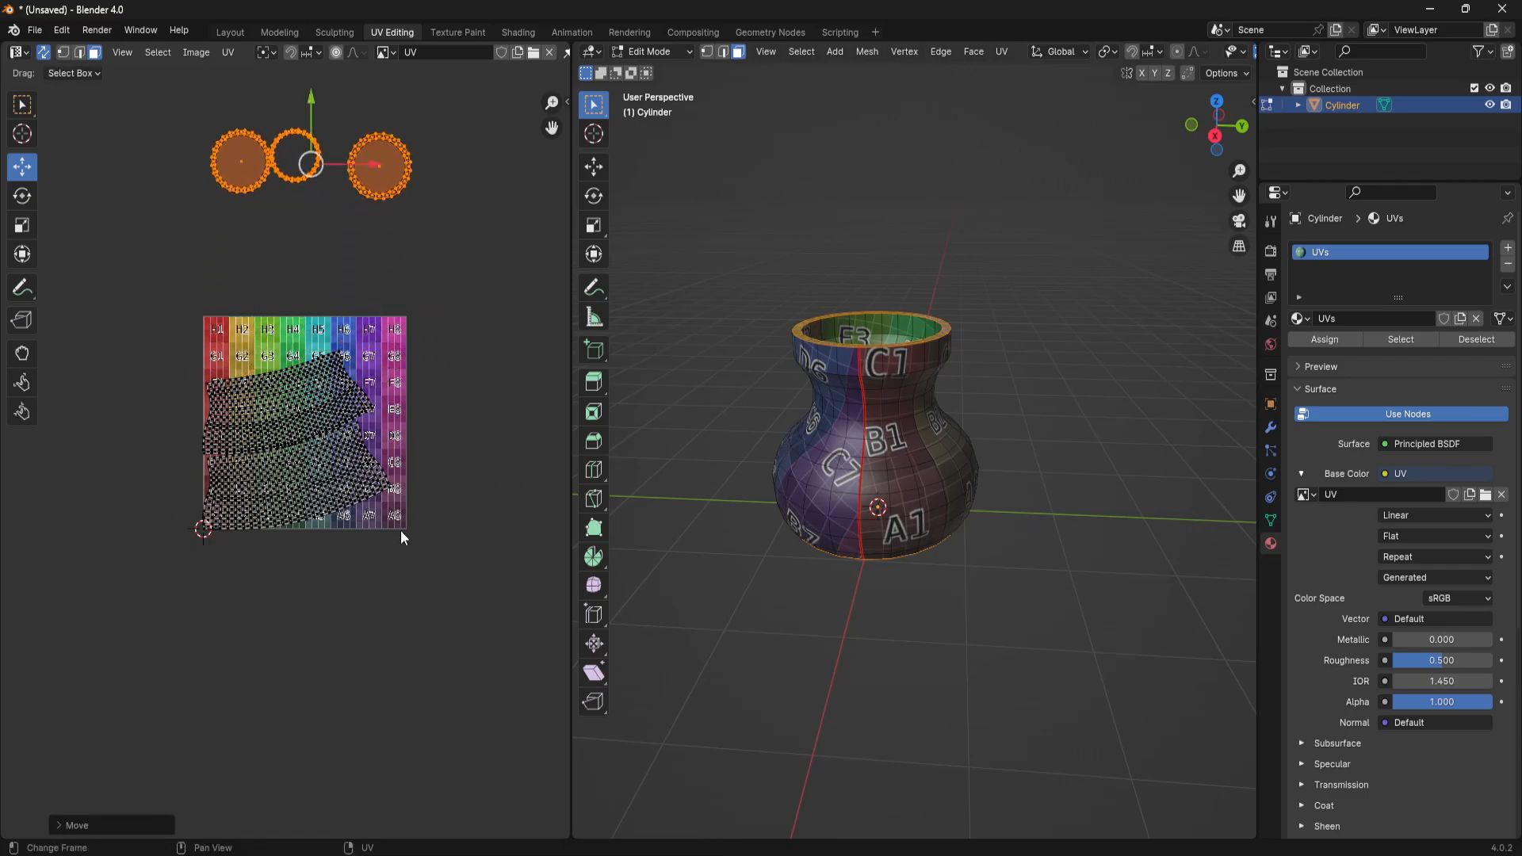
Select both wall islands together and rotate them clockwise until they sit level on the color grid
{"action": "left_click", "coordinate": [529, 455]}
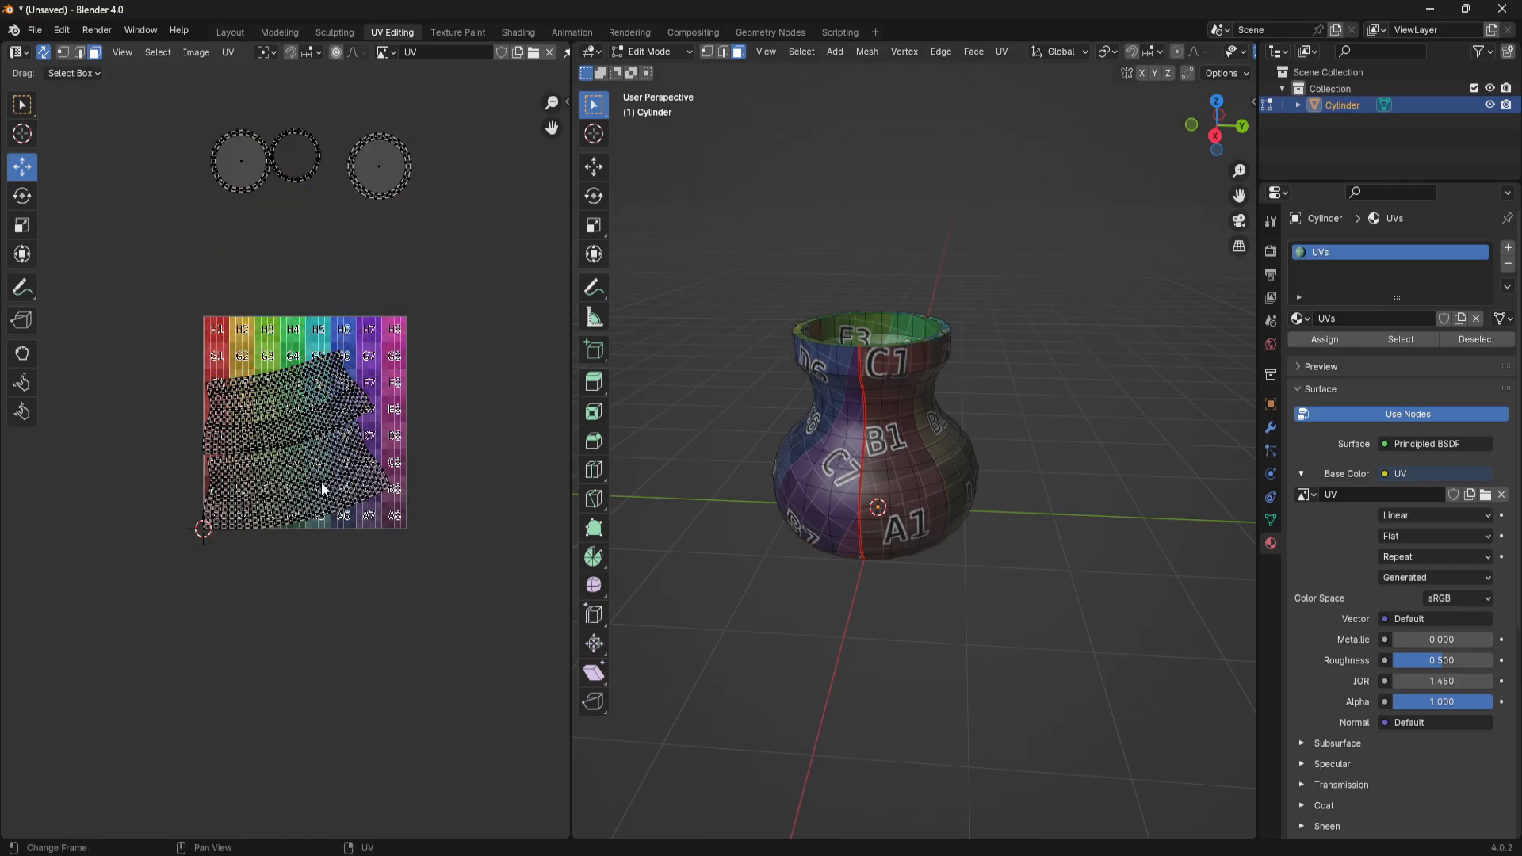
{"action": "key", "text": "l"}
{"action": "key", "text": "r"}
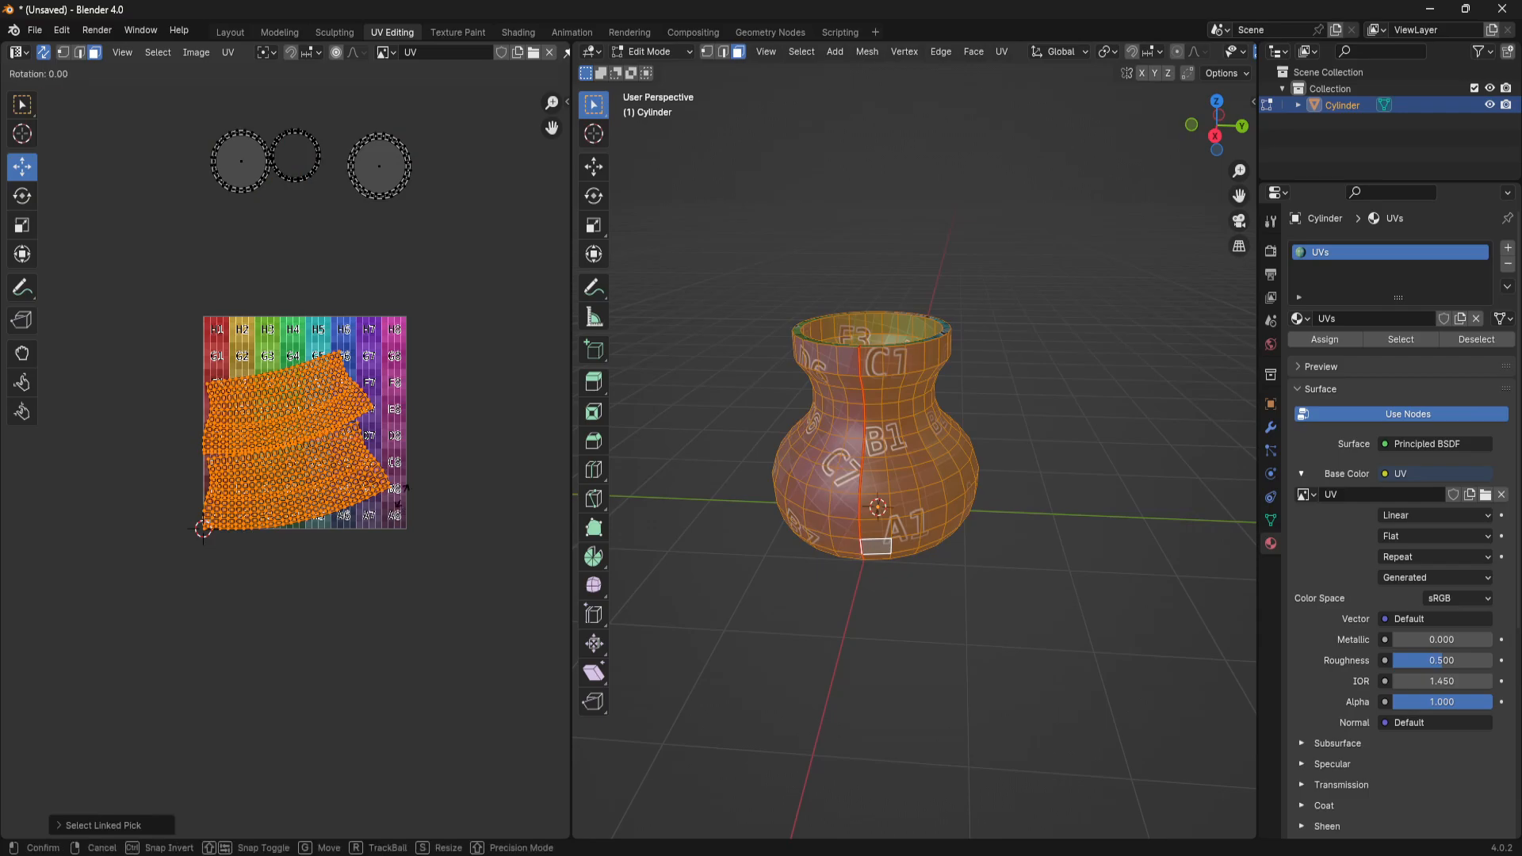
{"action": "left_click", "coordinate": [396, 527]}
{"action": "scroll", "coordinate": [377, 531], "scroll_direction": "up", "scroll_amount": 2}
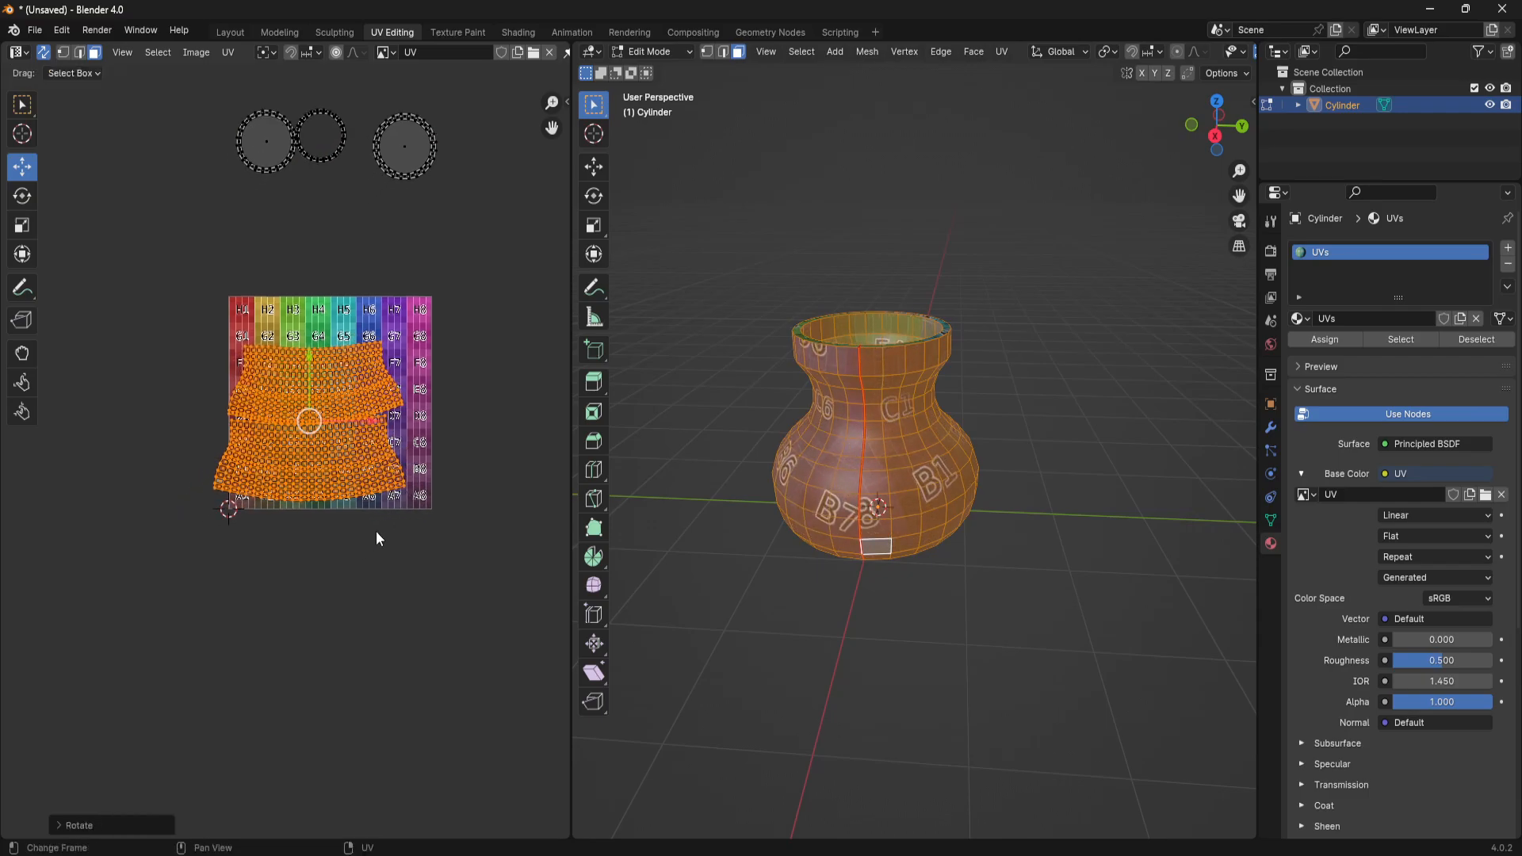
Shift both wall islands to fit centered across the lower part of the color grid, then clear the selection
{"action": "left_click_drag", "start_coordinate": [305, 395], "coordinate": [337, 393]}
{"action": "left_click_drag", "start_coordinate": [335, 331], "coordinate": [496, 422]}
{"action": "middle_click_drag", "start_coordinate": [417, 330], "coordinate": [406, 418]}
{"action": "key", "text": "alt+a"}
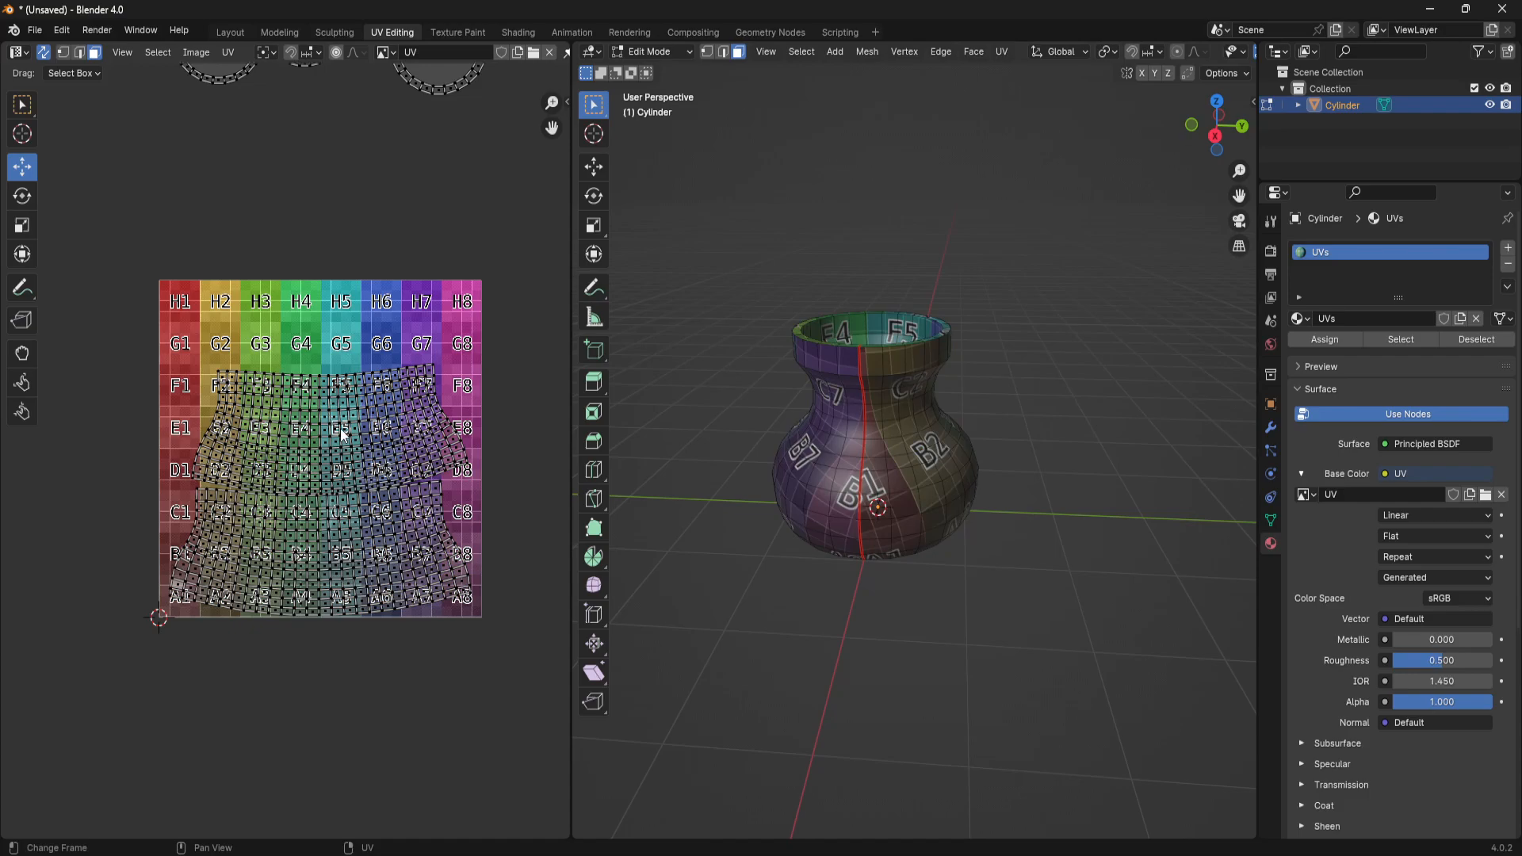
Move the interior wall's island up to the color grid's upper edge and fine-tune its rotation so it sits level
{"action": "key", "text": "l"}
{"action": "key", "text": "g"}
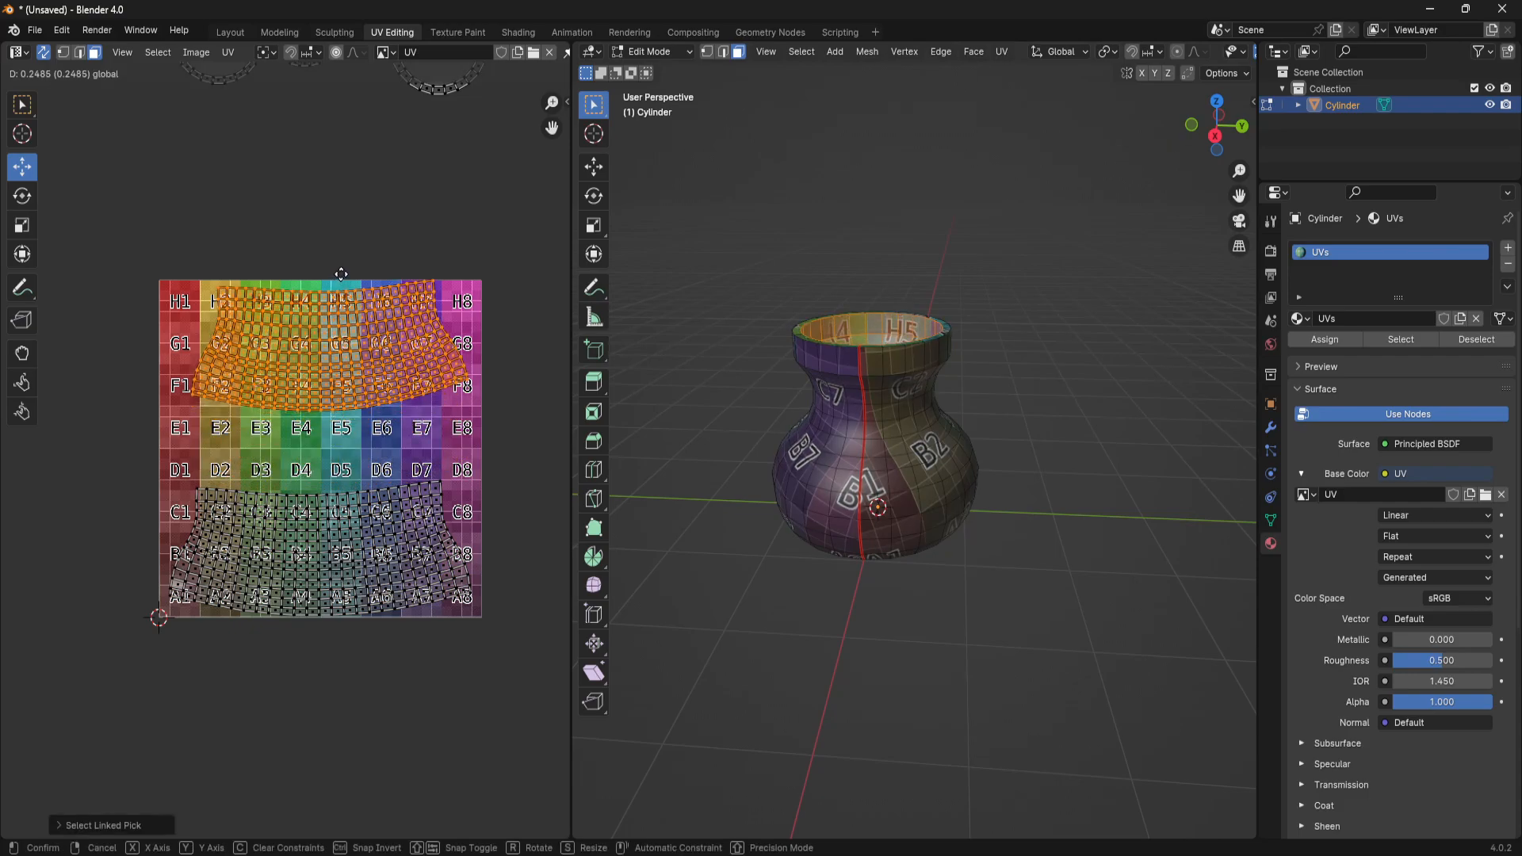
{"action": "left_click", "coordinate": [341, 278]}
{"action": "left_click_drag", "start_coordinate": [384, 350], "coordinate": [382, 350]}
{"action": "key", "text": "r"}
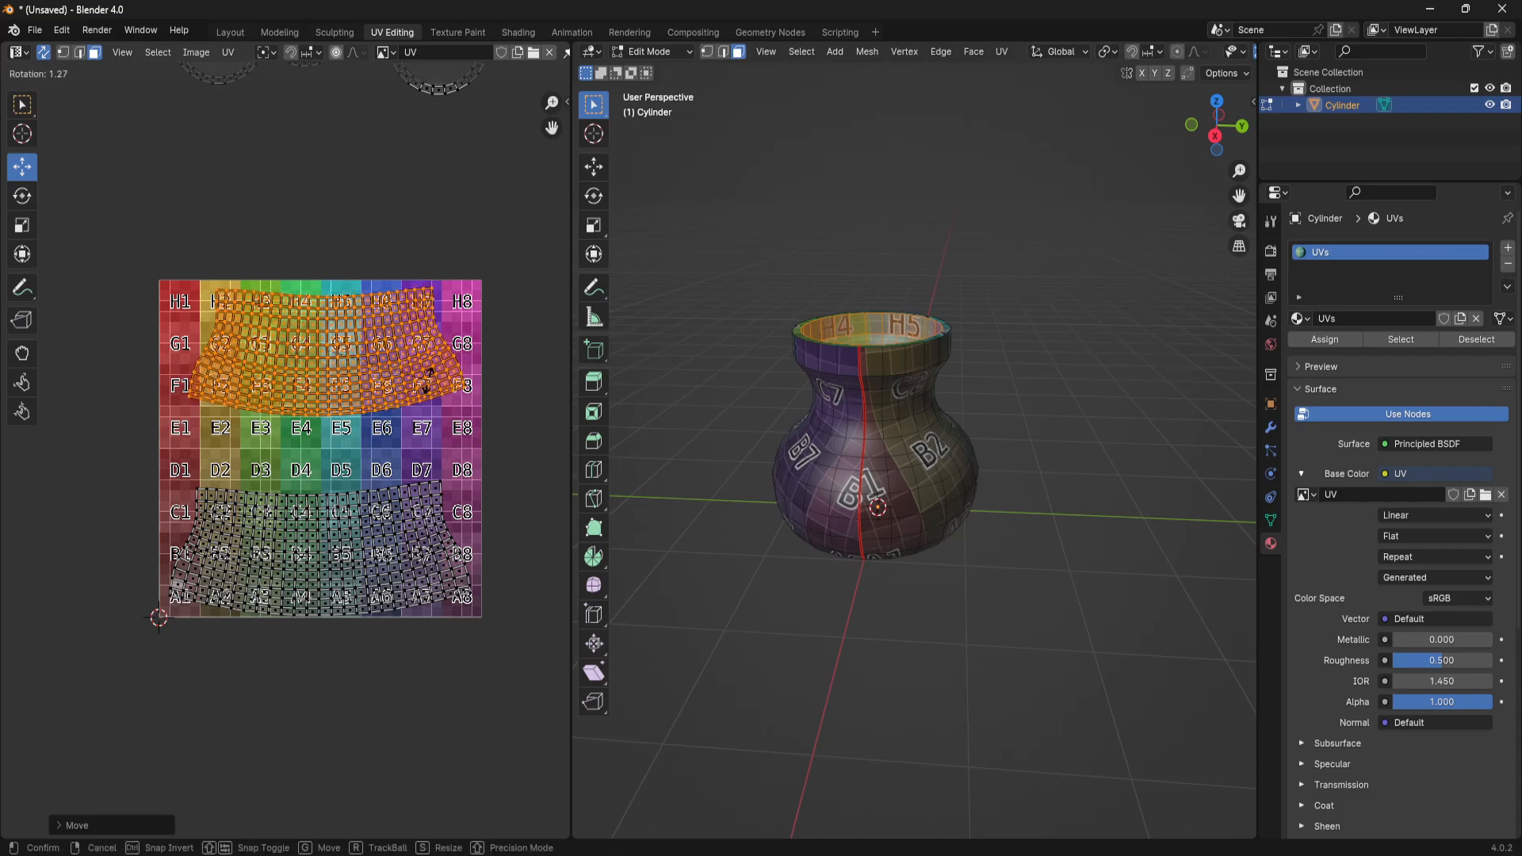
{"action": "left_click", "coordinate": [366, 286]}
{"action": "left_click_drag", "start_coordinate": [330, 282], "coordinate": [325, 269]}
{"action": "left_click", "coordinate": [321, 406]}
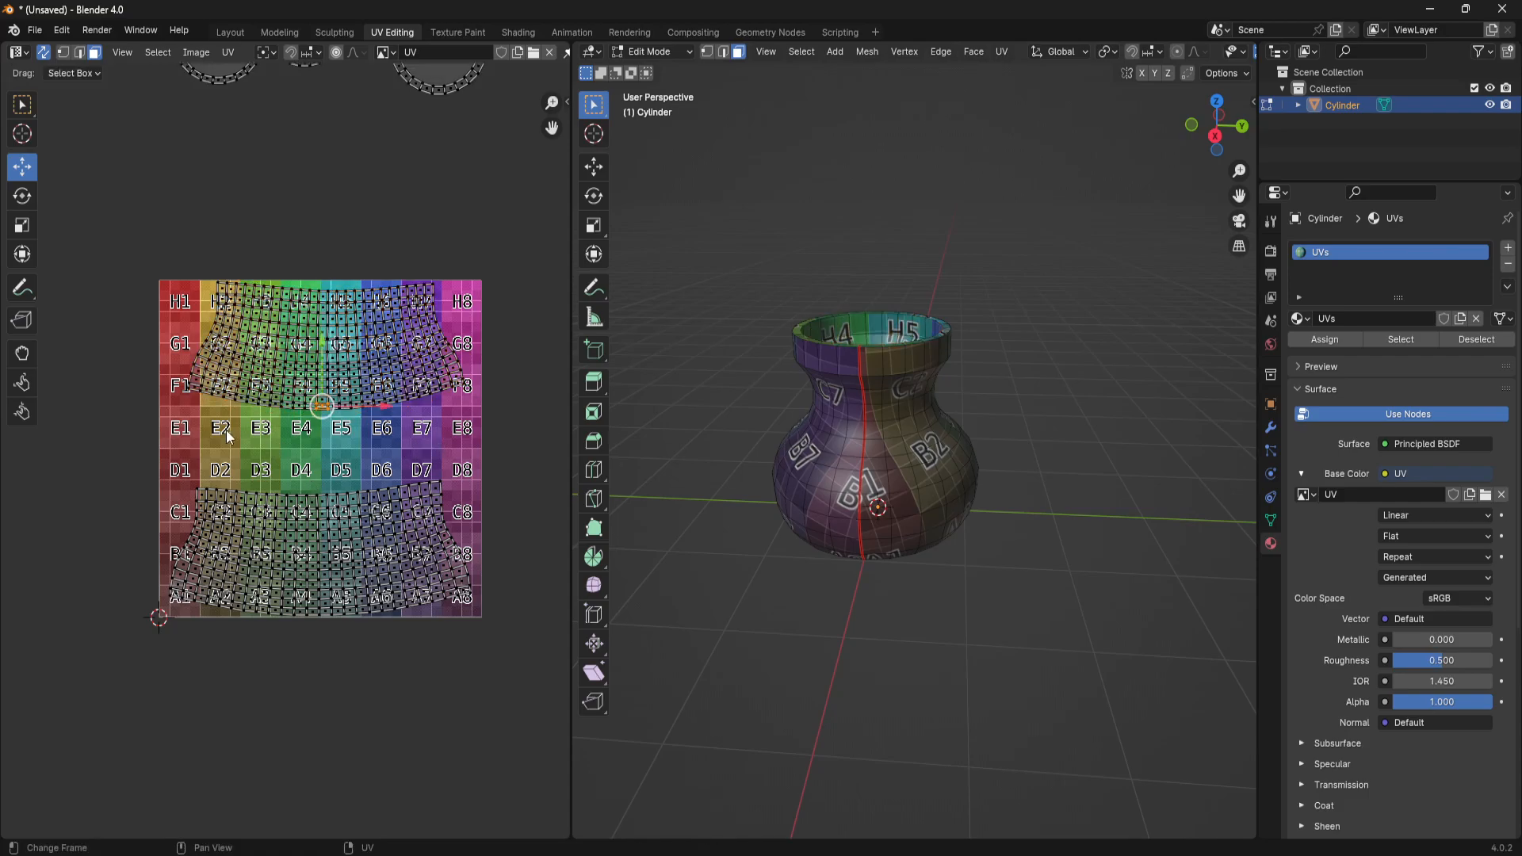
Move the vase's outer base disc island slightly down toward the color grid
{"action": "left_click", "coordinate": [680, 601]}
{"action": "scroll", "coordinate": [904, 531], "scroll_direction": "up", "scroll_amount": 3}
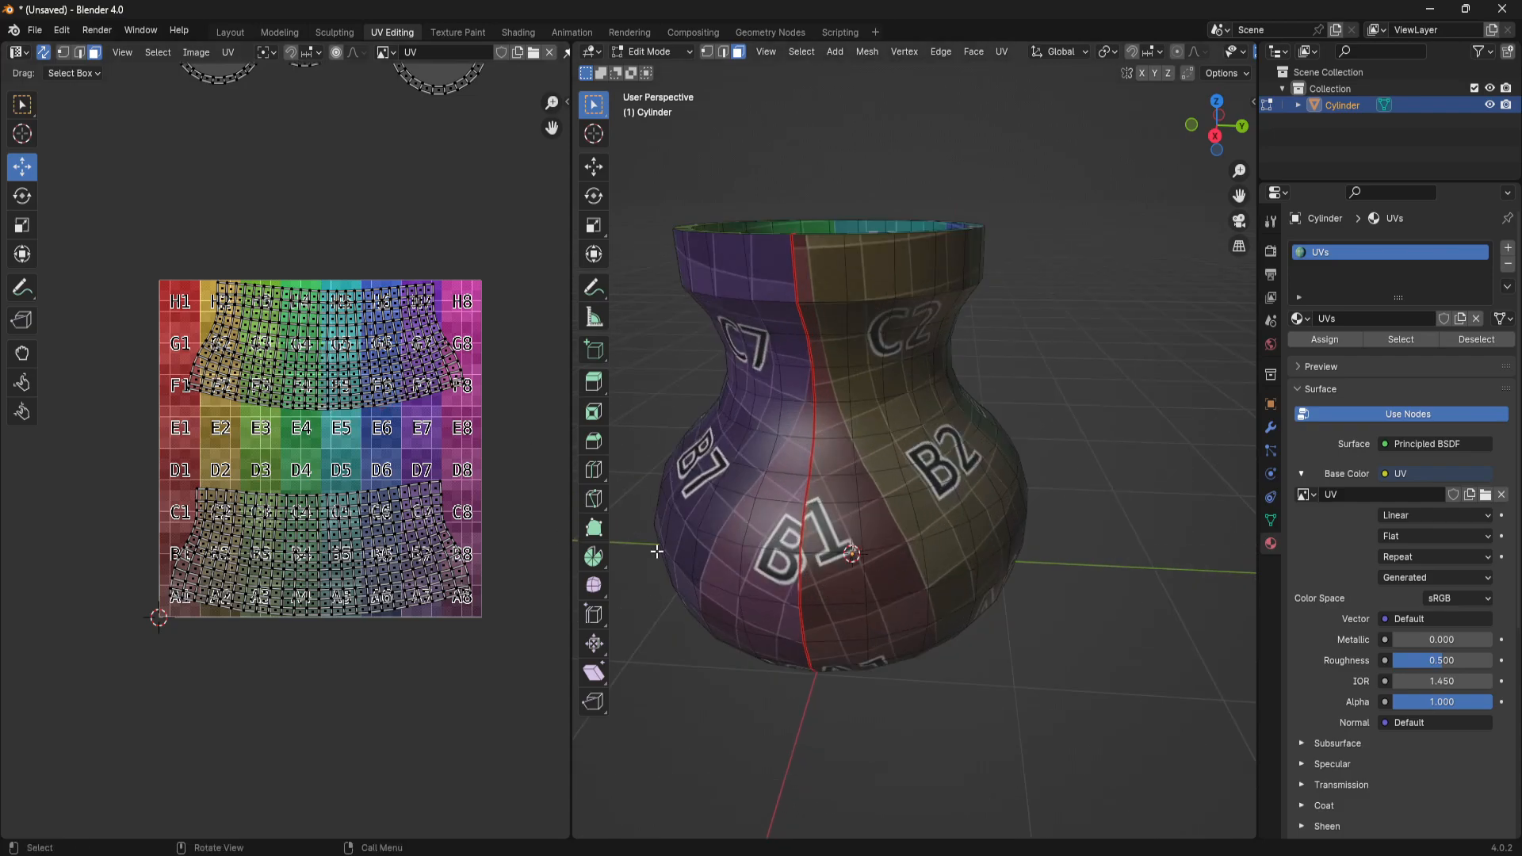
{"action": "middle_click_drag", "start_coordinate": [417, 278], "coordinate": [405, 419]}
{"action": "scroll", "coordinate": [405, 418], "scroll_direction": "down", "scroll_amount": 2}
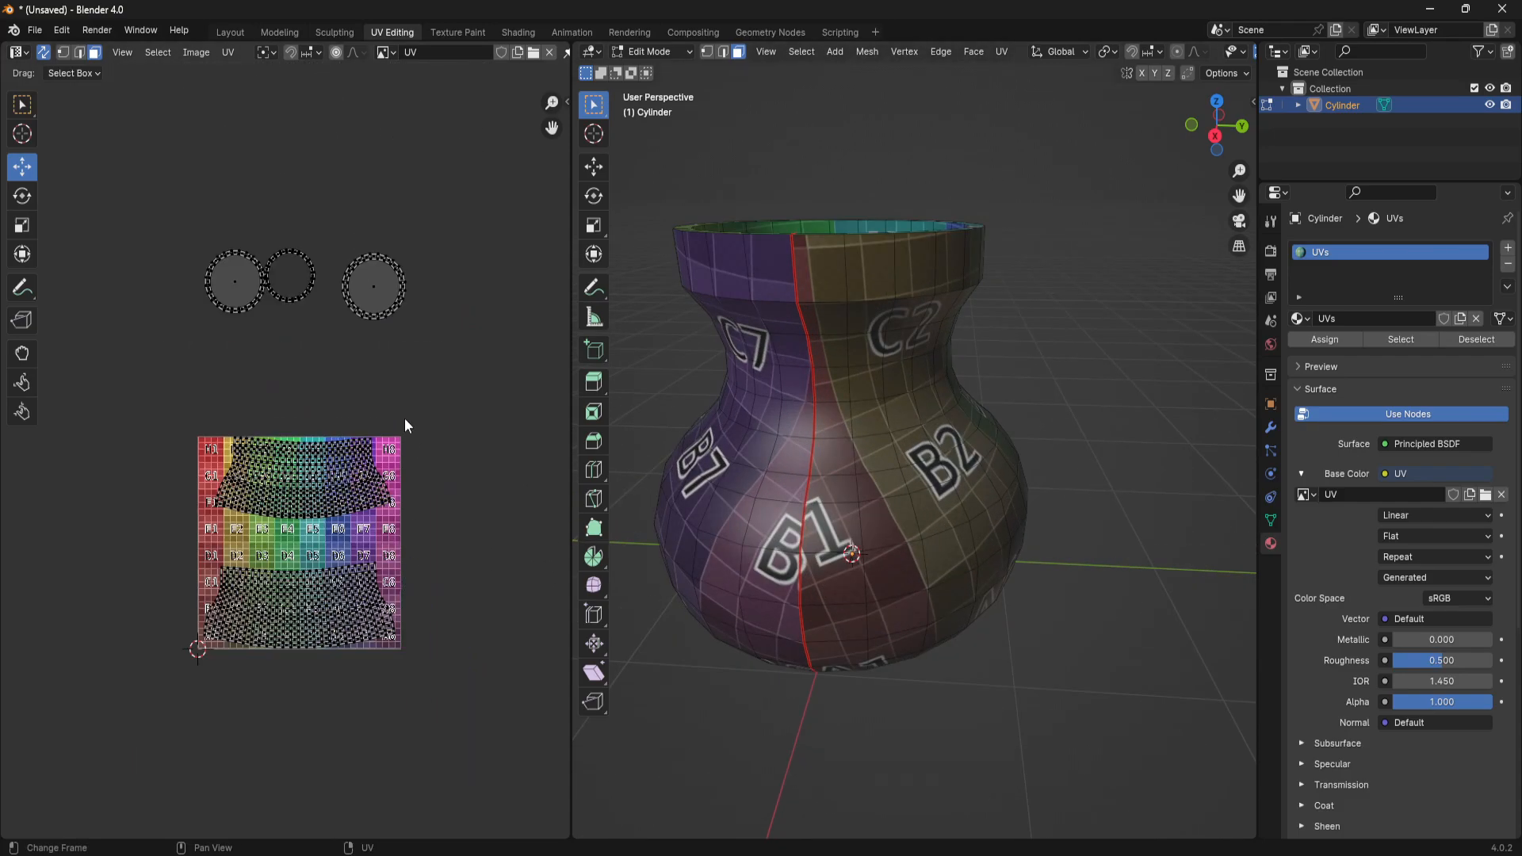
{"action": "scroll", "coordinate": [404, 423], "scroll_direction": "up", "scroll_amount": 2}
{"action": "left_click_drag", "start_coordinate": [347, 112], "coordinate": [532, 321]}
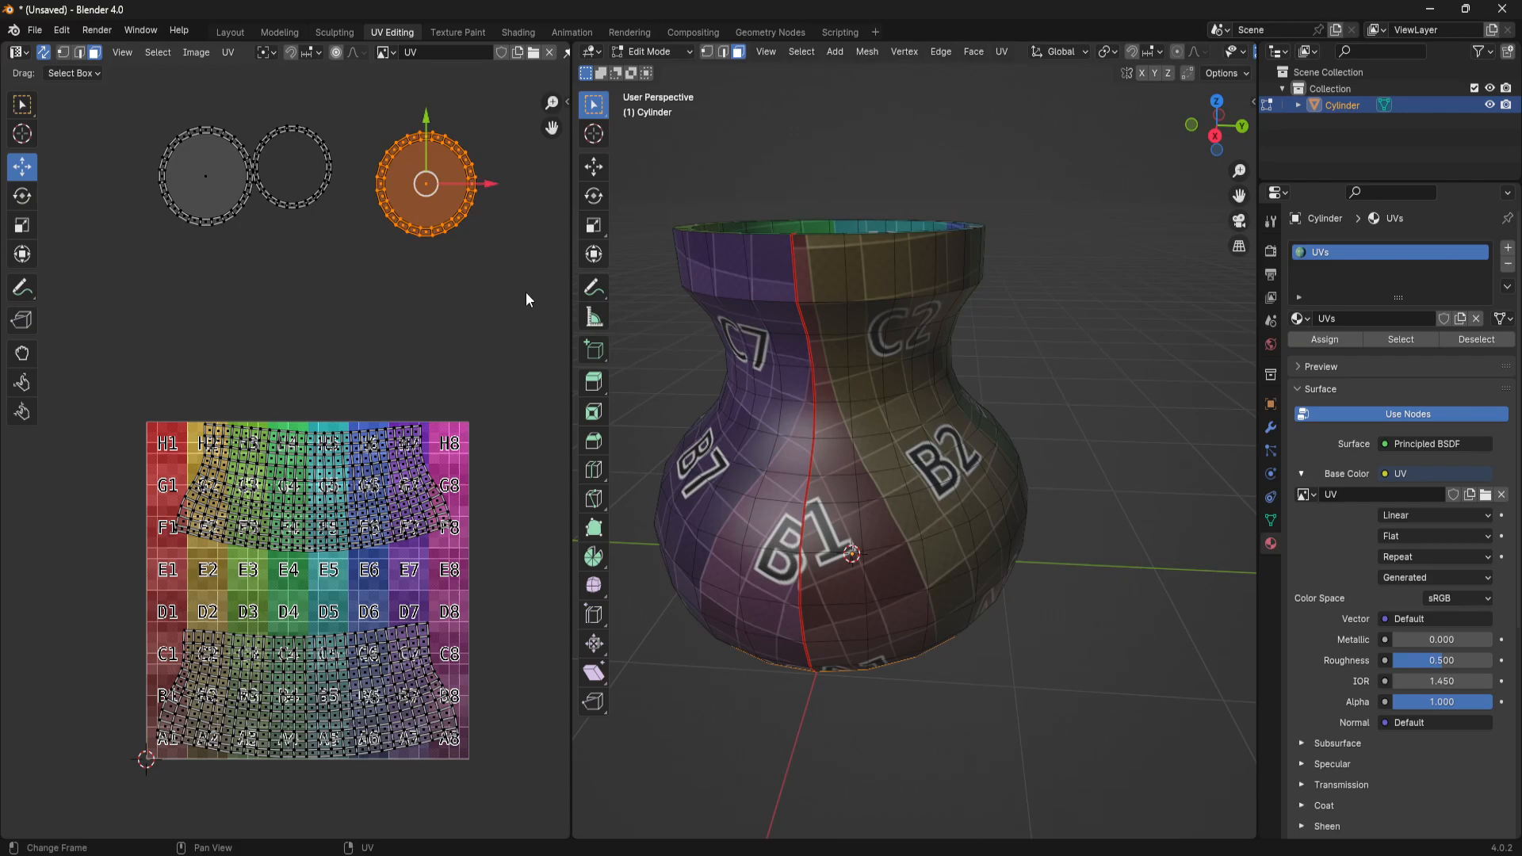
{"action": "left_click_drag", "start_coordinate": [421, 112], "coordinate": [423, 186]}
{"action": "left_click", "coordinate": [522, 452]}
Slide the interior wall's island horizontally until it touches the color grid's left edge
{"action": "key", "text": "l"}
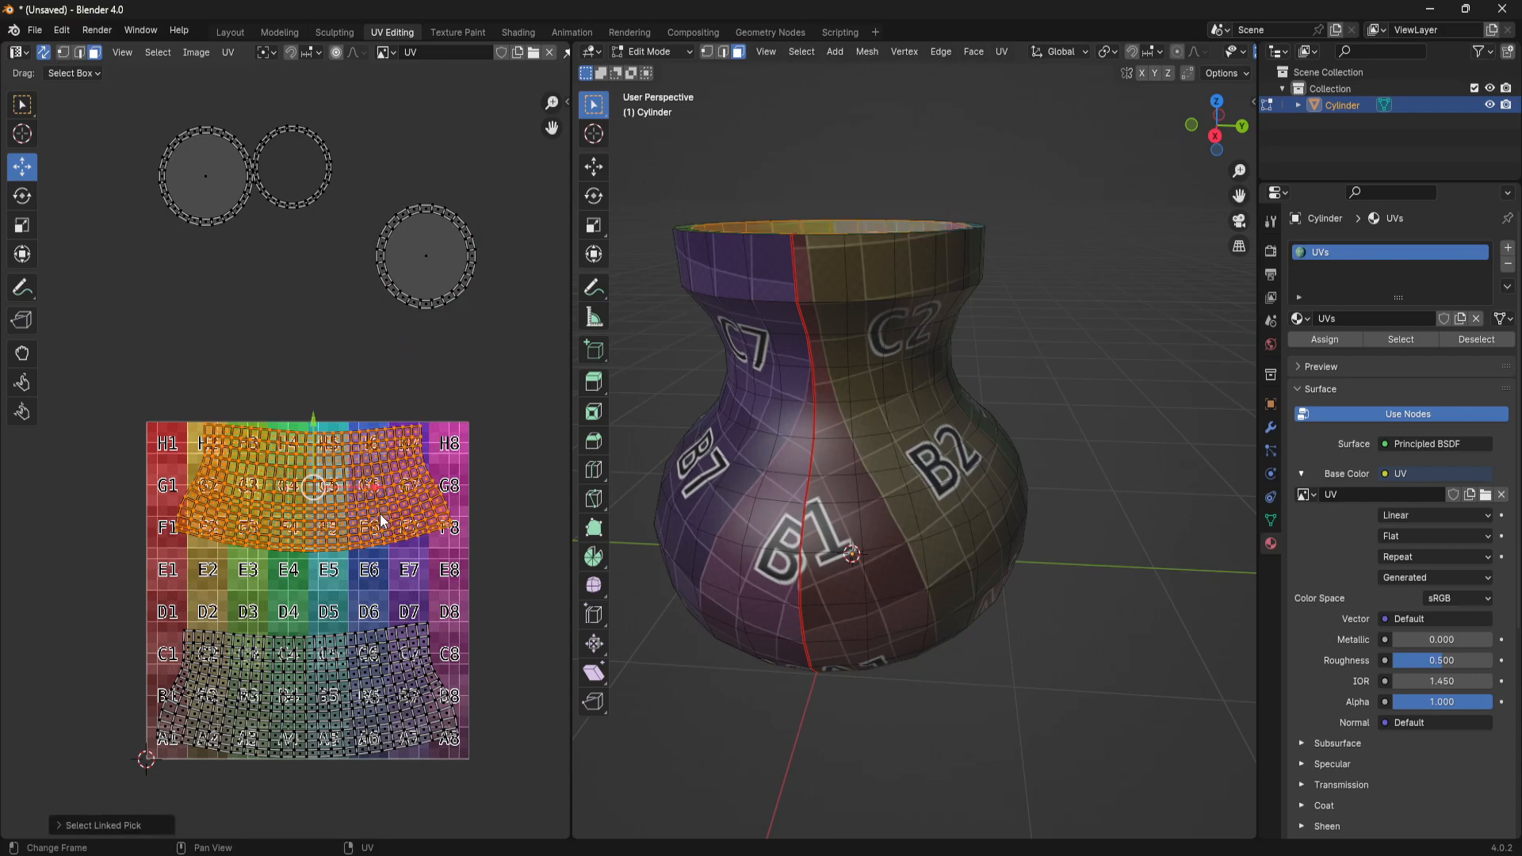
{"action": "left_click_drag", "start_coordinate": [373, 489], "coordinate": [346, 483]}
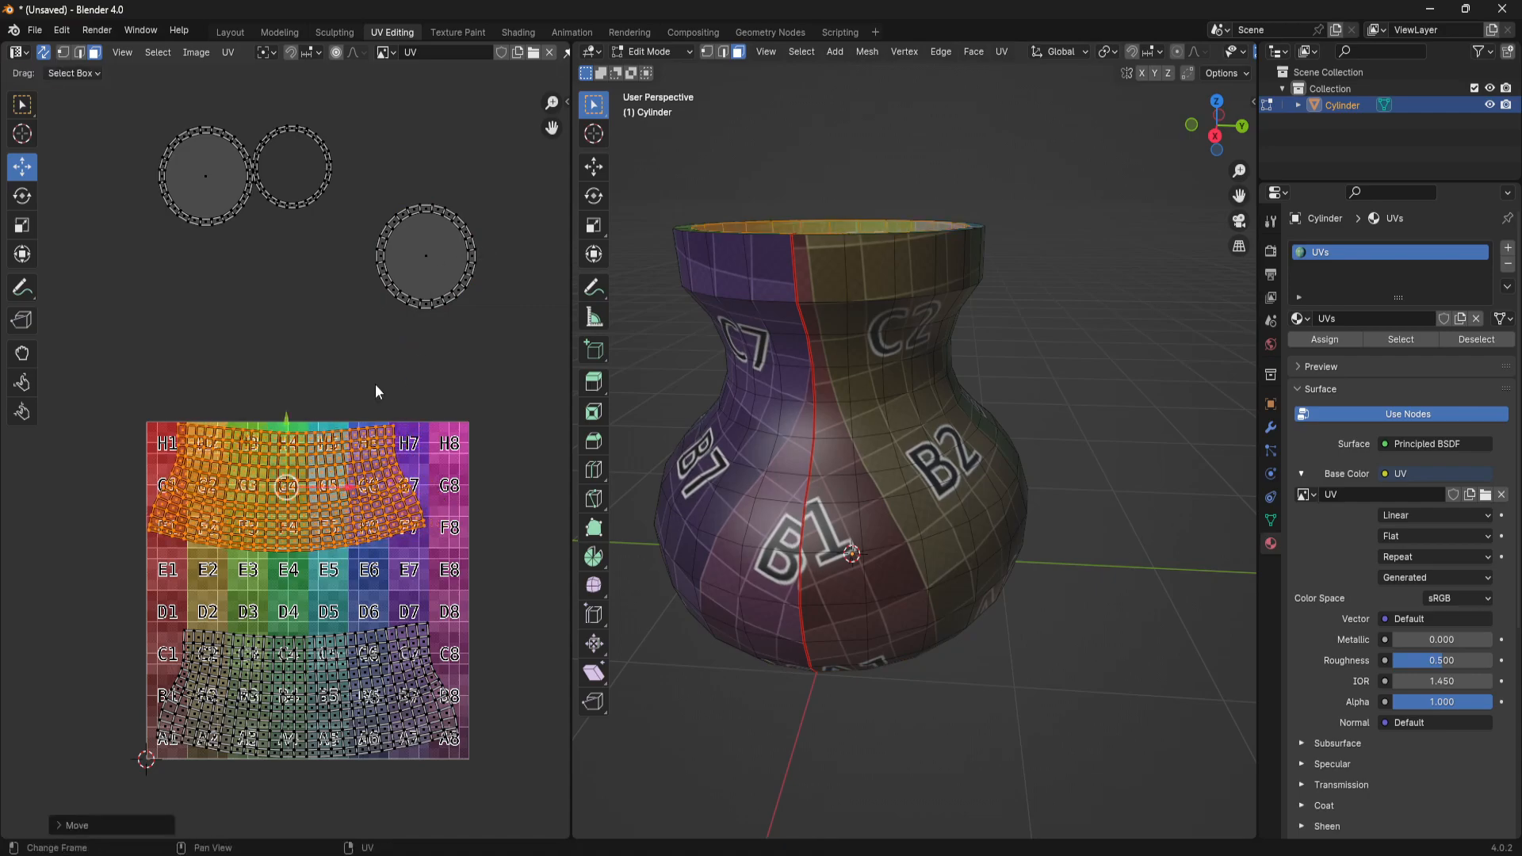
{"action": "left_click", "coordinate": [539, 534]}
Nudge the outer wall's island slightly toward the color grid's lower left corner
{"action": "middle_click_drag", "start_coordinate": [489, 598], "coordinate": [483, 409]}
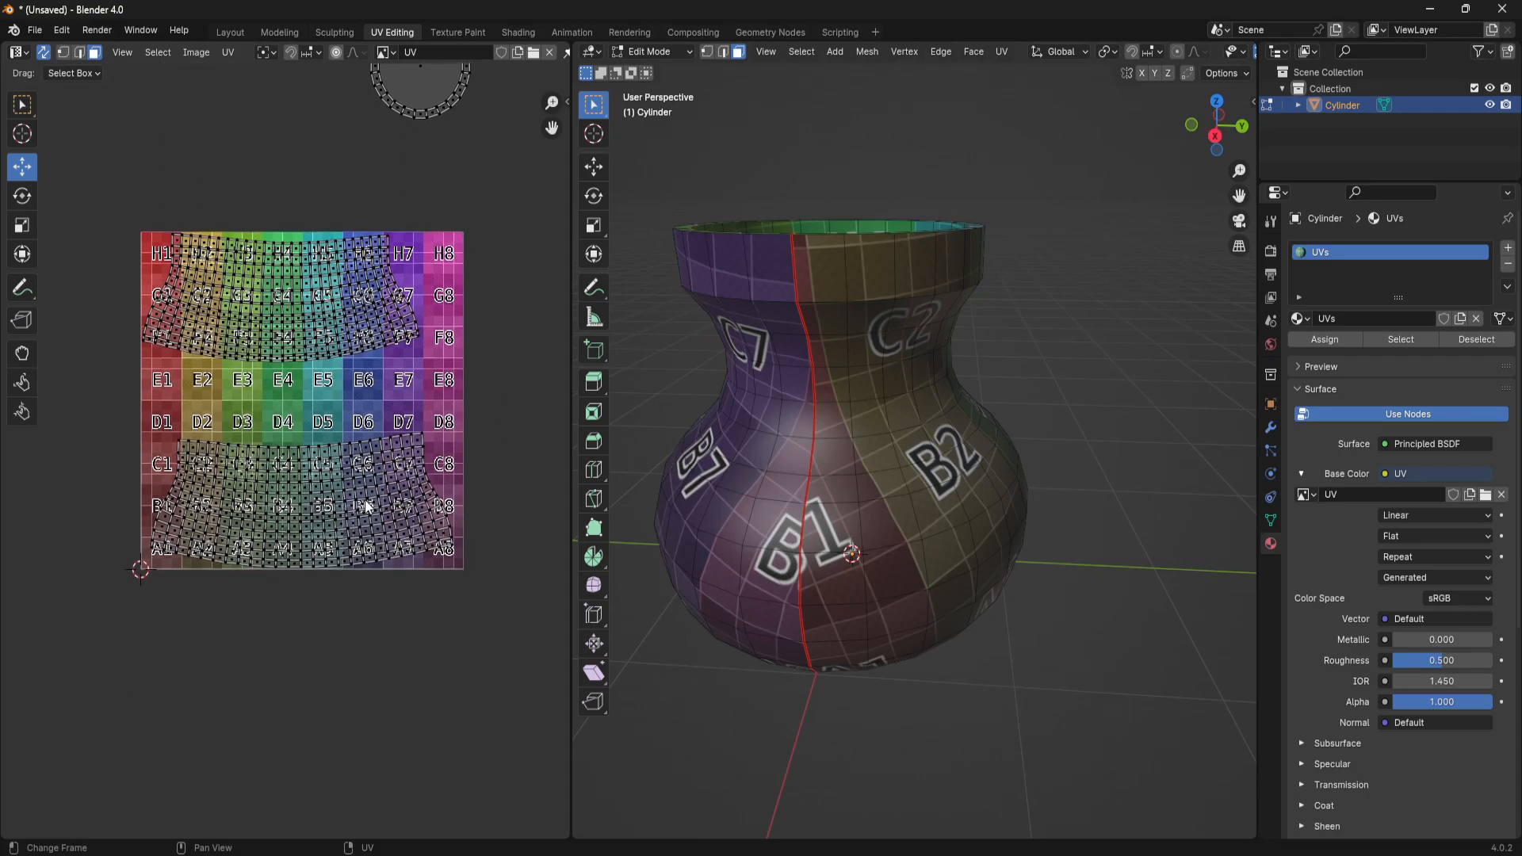
{"action": "key", "text": "l"}
{"action": "left_click_drag", "start_coordinate": [366, 504], "coordinate": [352, 500]}
{"action": "left_click", "coordinate": [369, 349]}
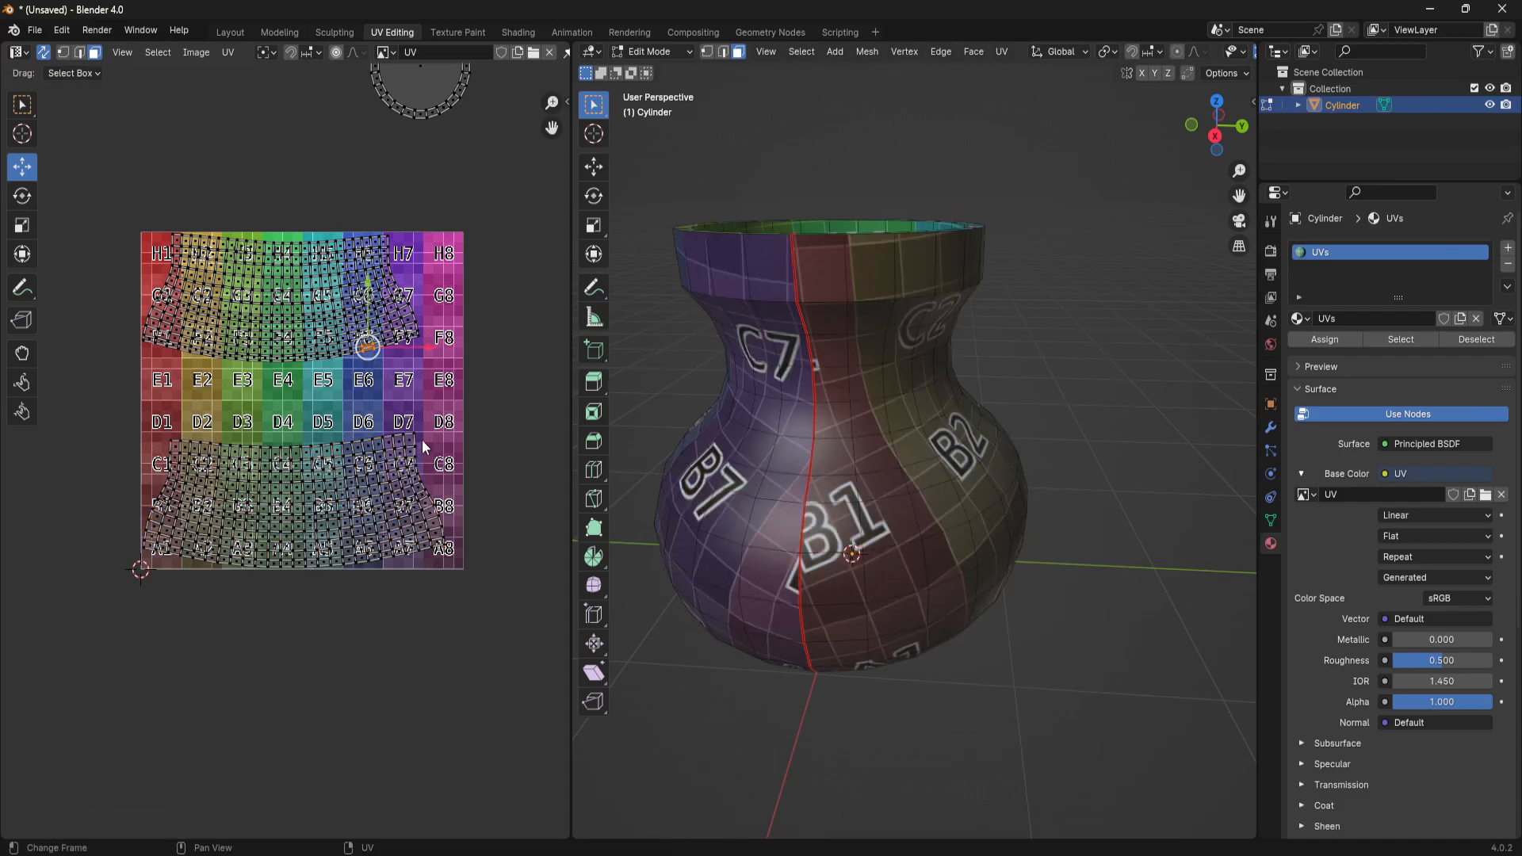
Select the vase's entire outer base disc island, including the ring of faces around its center face
{"action": "left_click", "coordinate": [340, 448]}
{"action": "middle_click_drag", "start_coordinate": [339, 450], "coordinate": [313, 570]}
{"action": "left_click", "coordinate": [427, 221]}
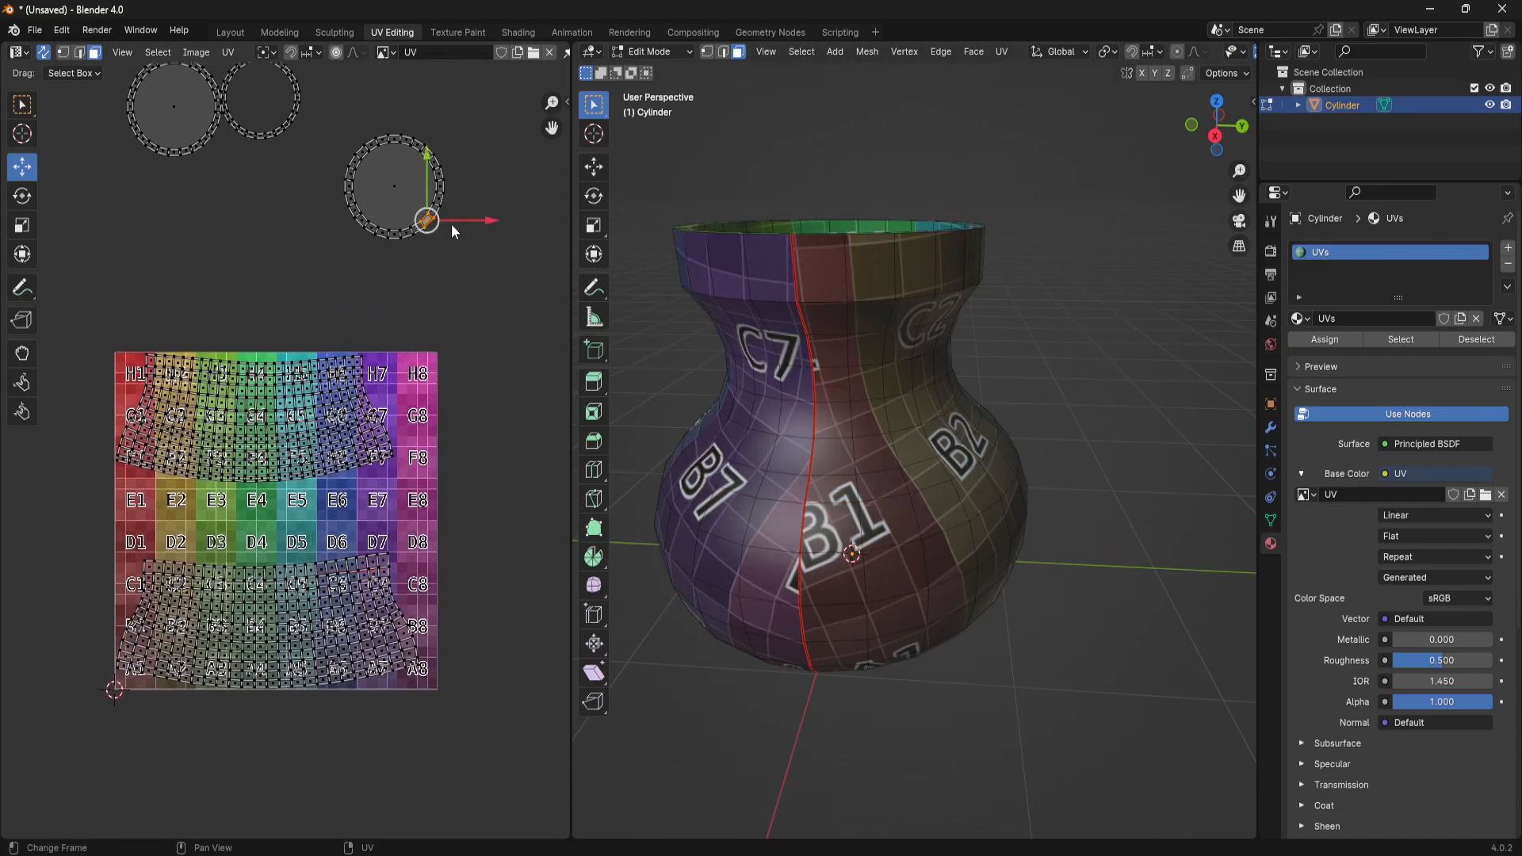
{"action": "middle_click_drag", "start_coordinate": [897, 650], "coordinate": [927, 631]}
{"action": "left_click", "coordinate": [896, 525]}
{"action": "middle_click_drag", "start_coordinate": [938, 541], "coordinate": [892, 471]}
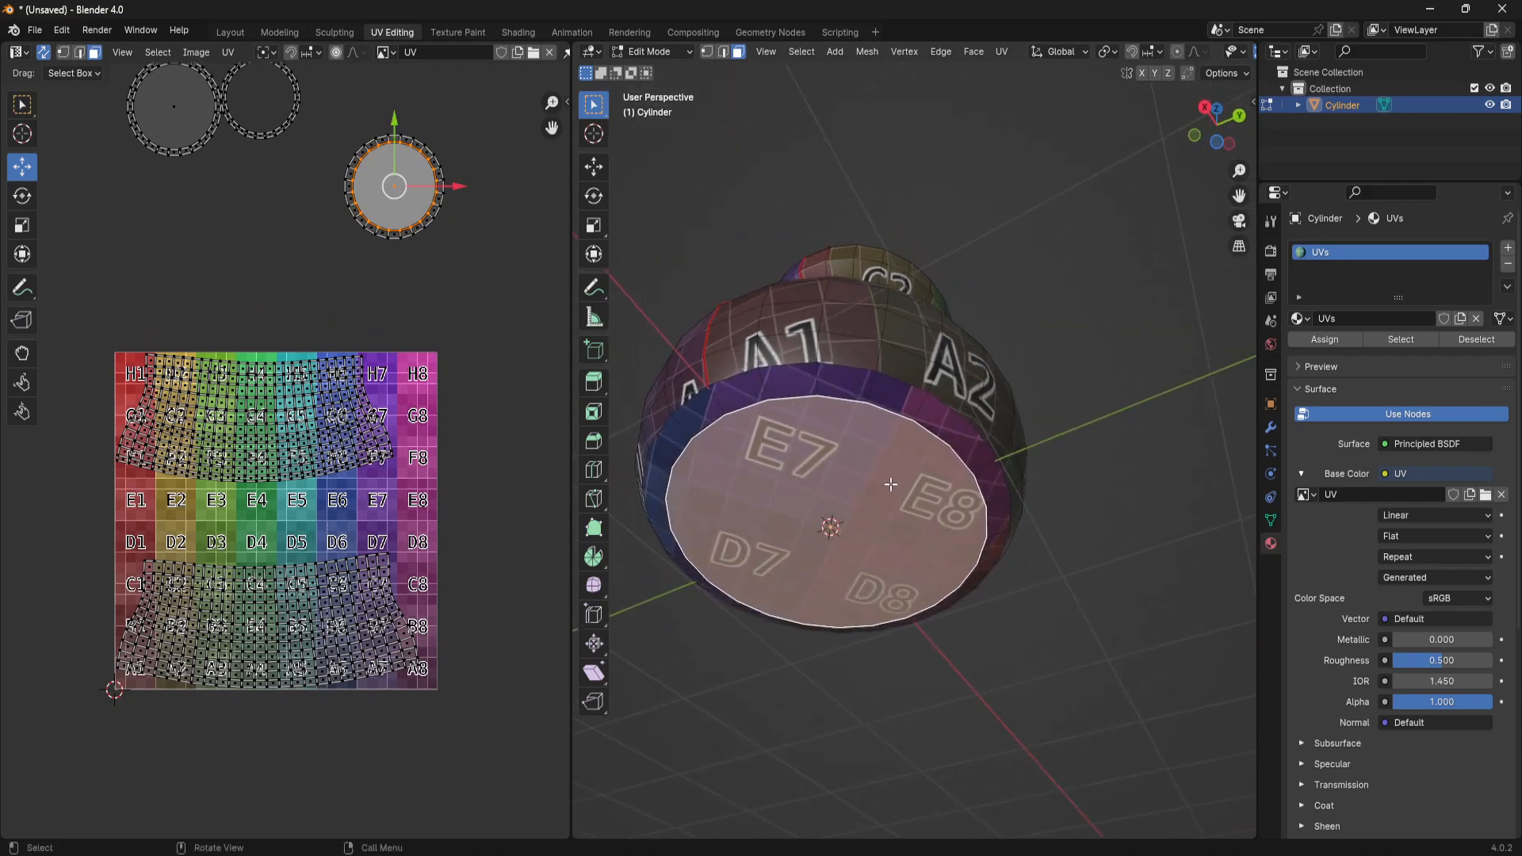
{"action": "key", "text": "a"}
{"action": "key", "text": "ctrl+z"}
{"action": "left_click_drag", "start_coordinate": [326, 122], "coordinate": [468, 269]}
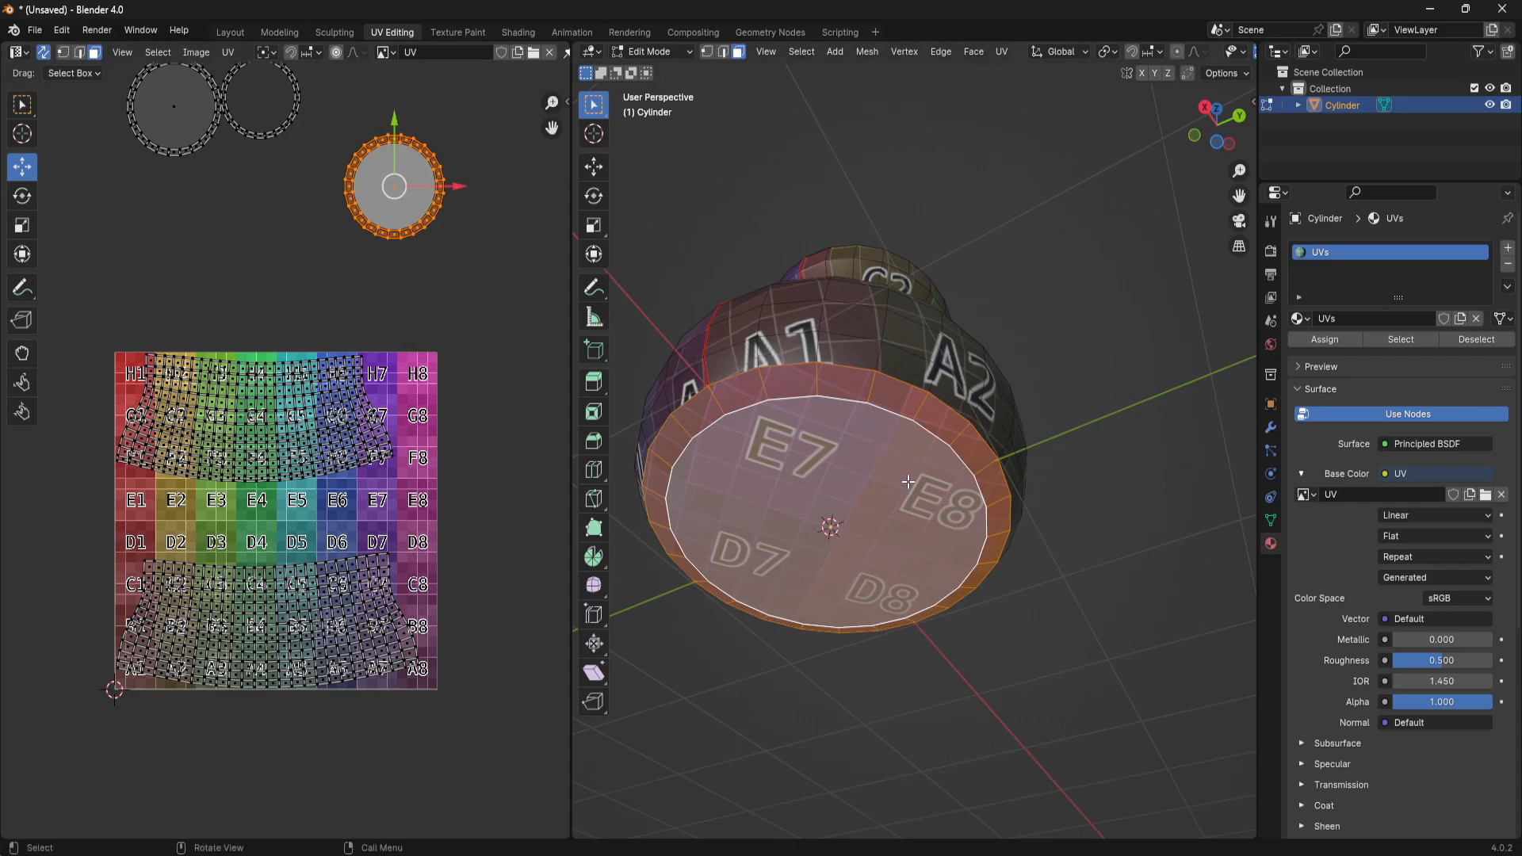
{"action": "middle_click_drag", "start_coordinate": [929, 412], "coordinate": [830, 437]}
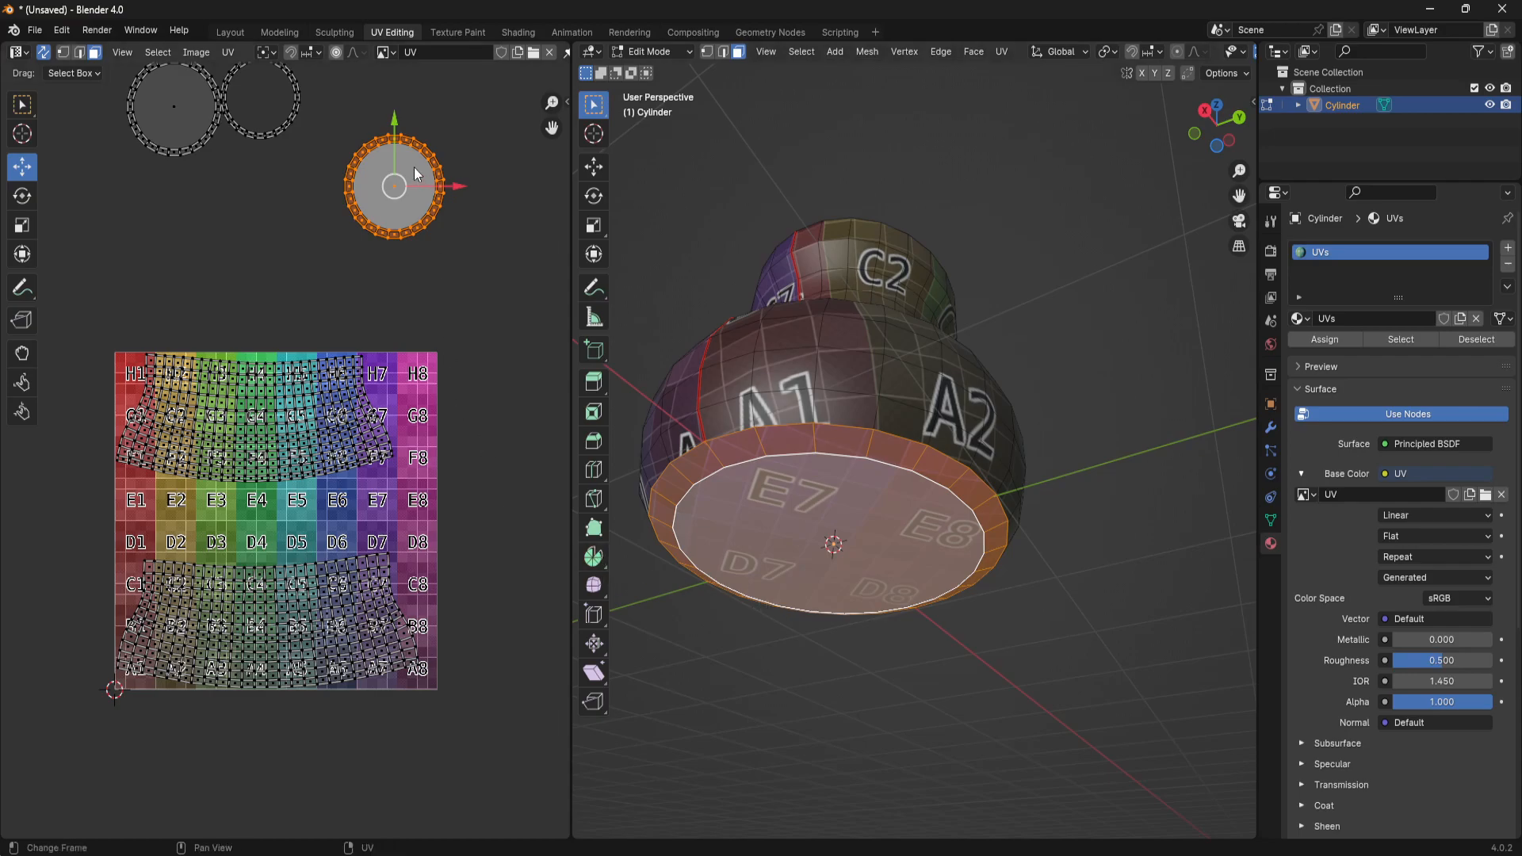
Try the outer base disc island in the gap between the wall islands around E7 and E8, and move it back above the grid
{"action": "left_click_drag", "start_coordinate": [394, 123], "coordinate": [458, 521]}
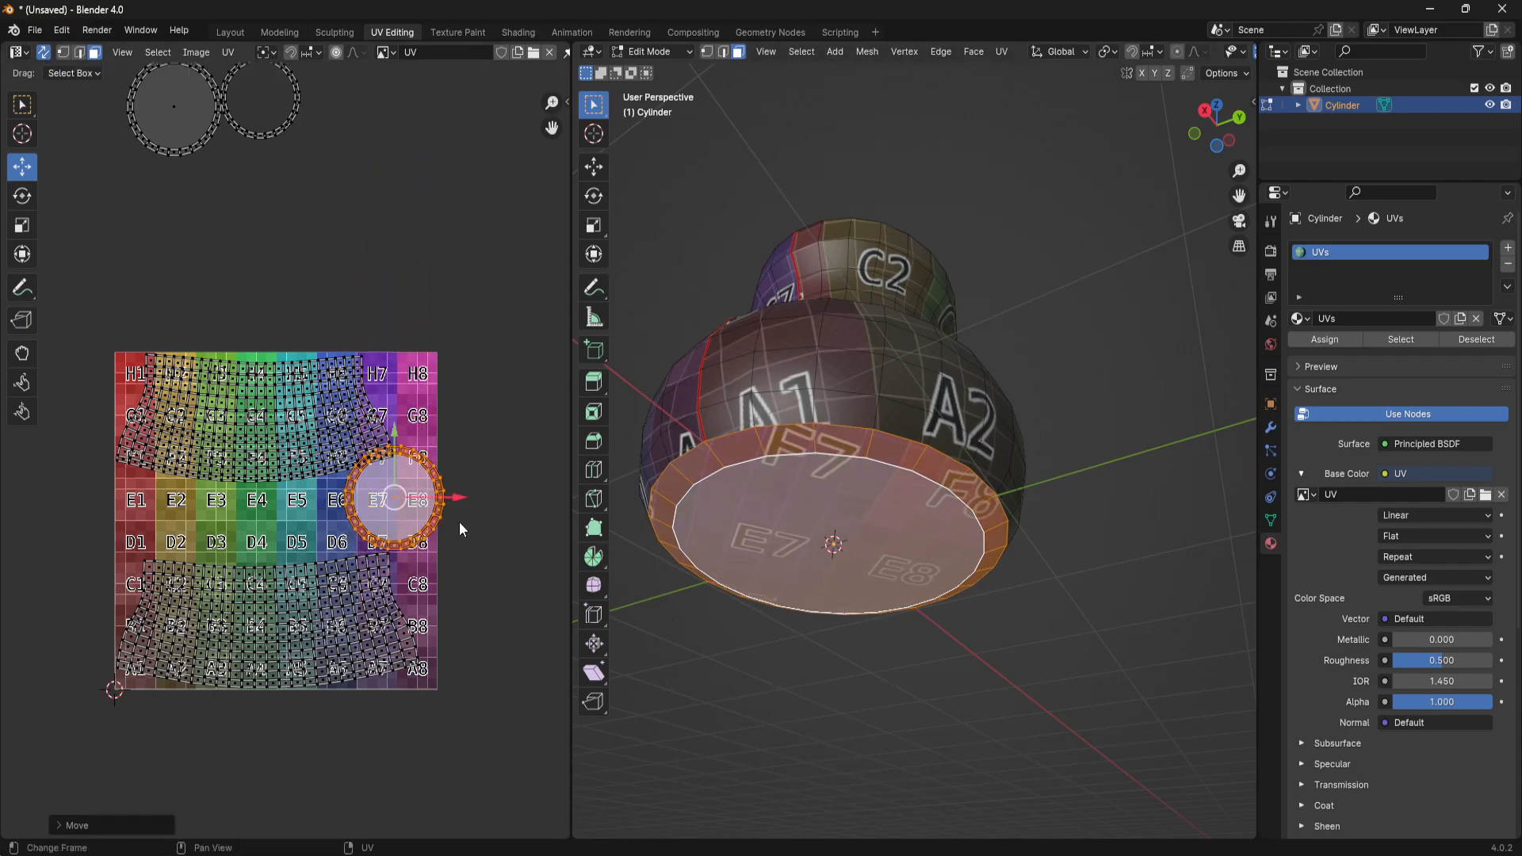
{"action": "middle_click_drag", "start_coordinate": [496, 586], "coordinate": [497, 540]}
{"action": "middle_click_drag", "start_coordinate": [439, 372], "coordinate": [420, 440]}
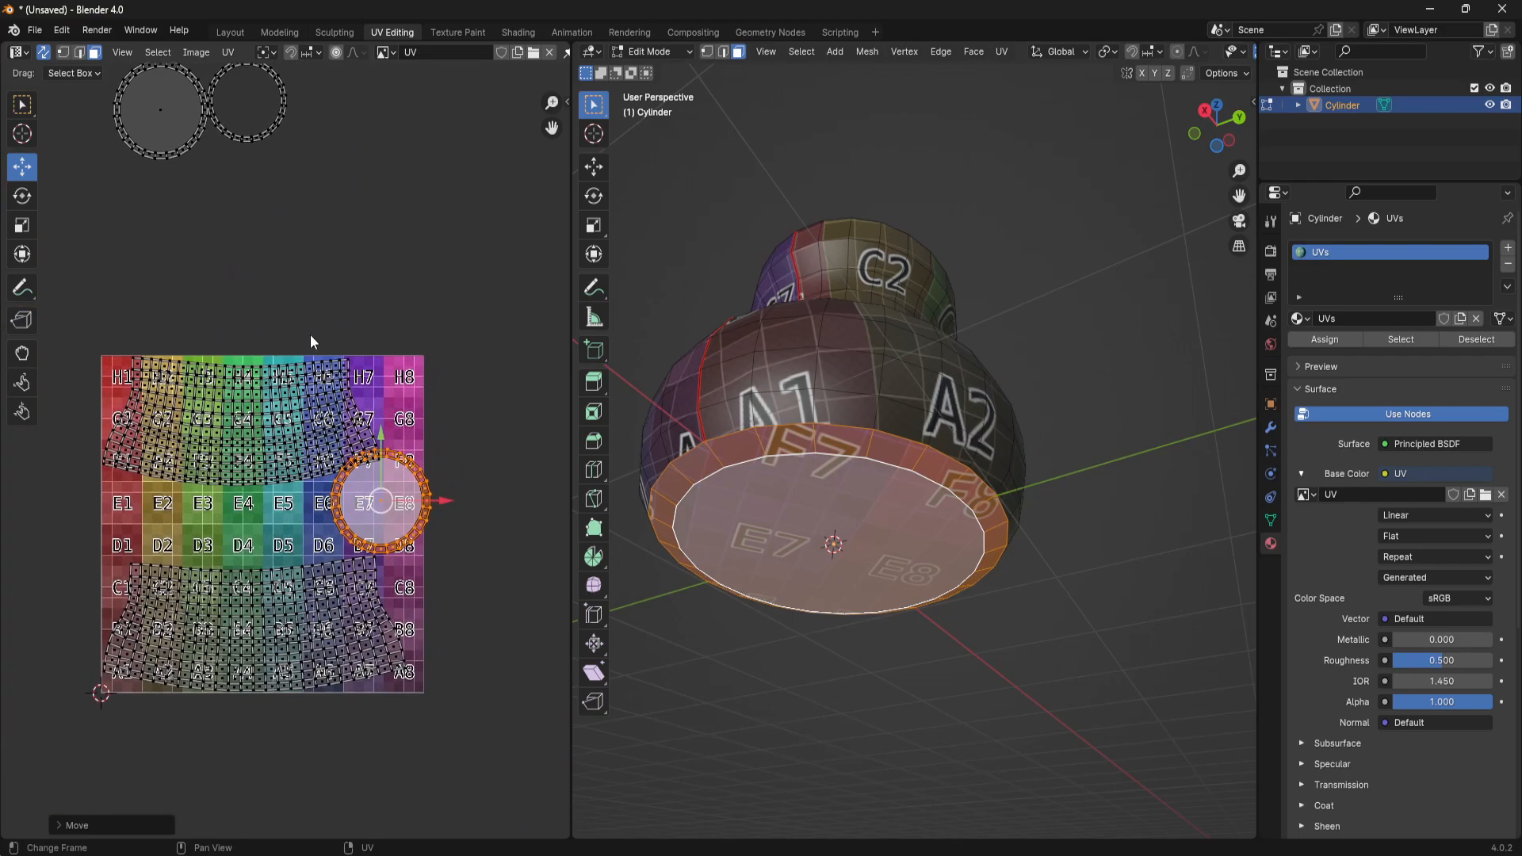
{"action": "left_click_drag", "start_coordinate": [382, 432], "coordinate": [384, 161]}
Add the interior base disc island to the selection and scale both base discs down slightly together
{"action": "middle_click_drag", "start_coordinate": [192, 121], "coordinate": [222, 187]}
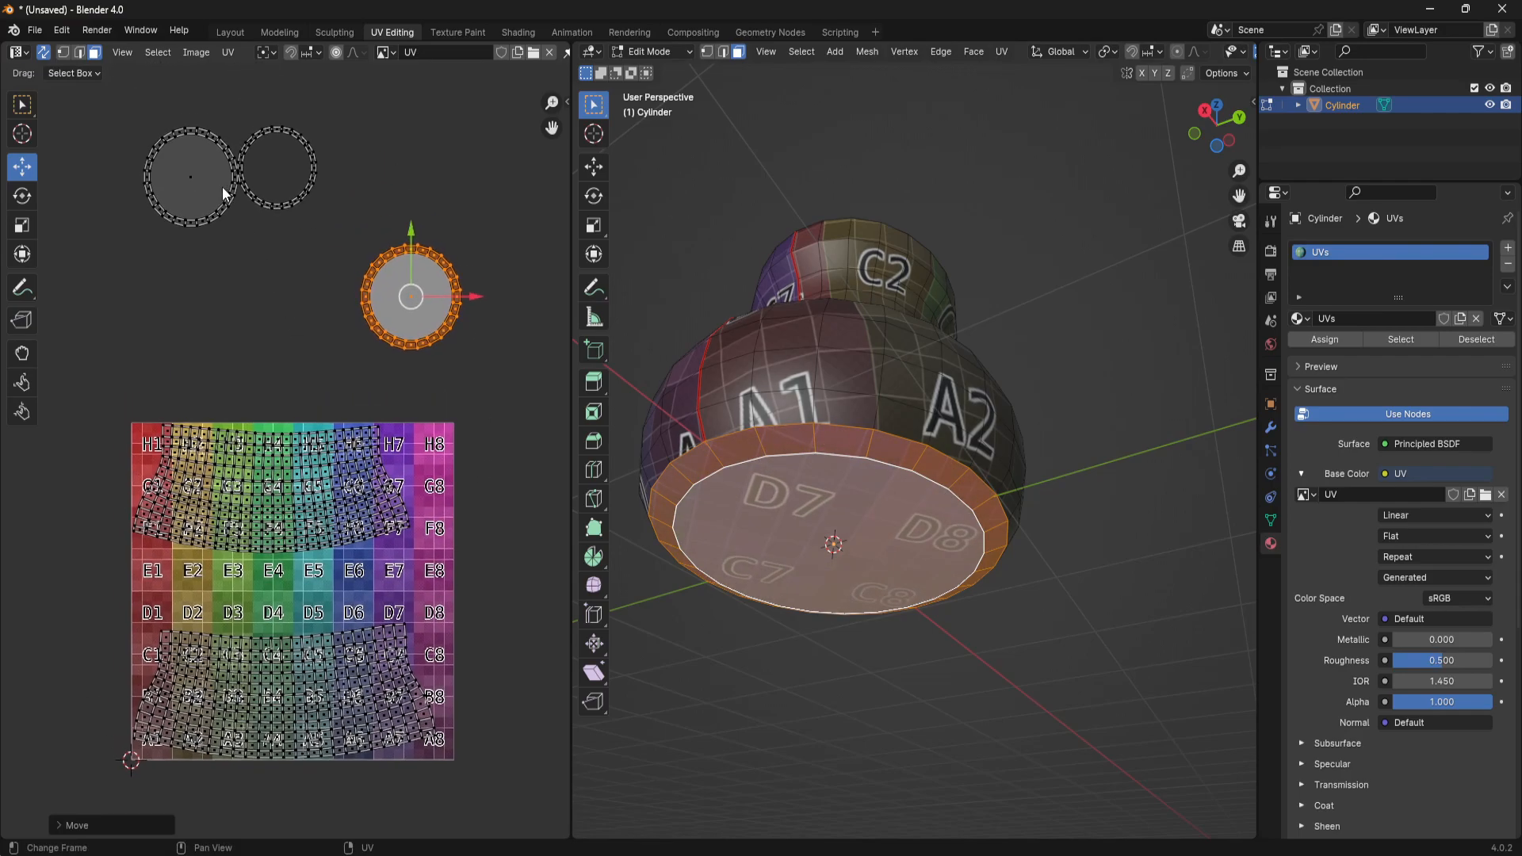
{"action": "key", "text": "l"}
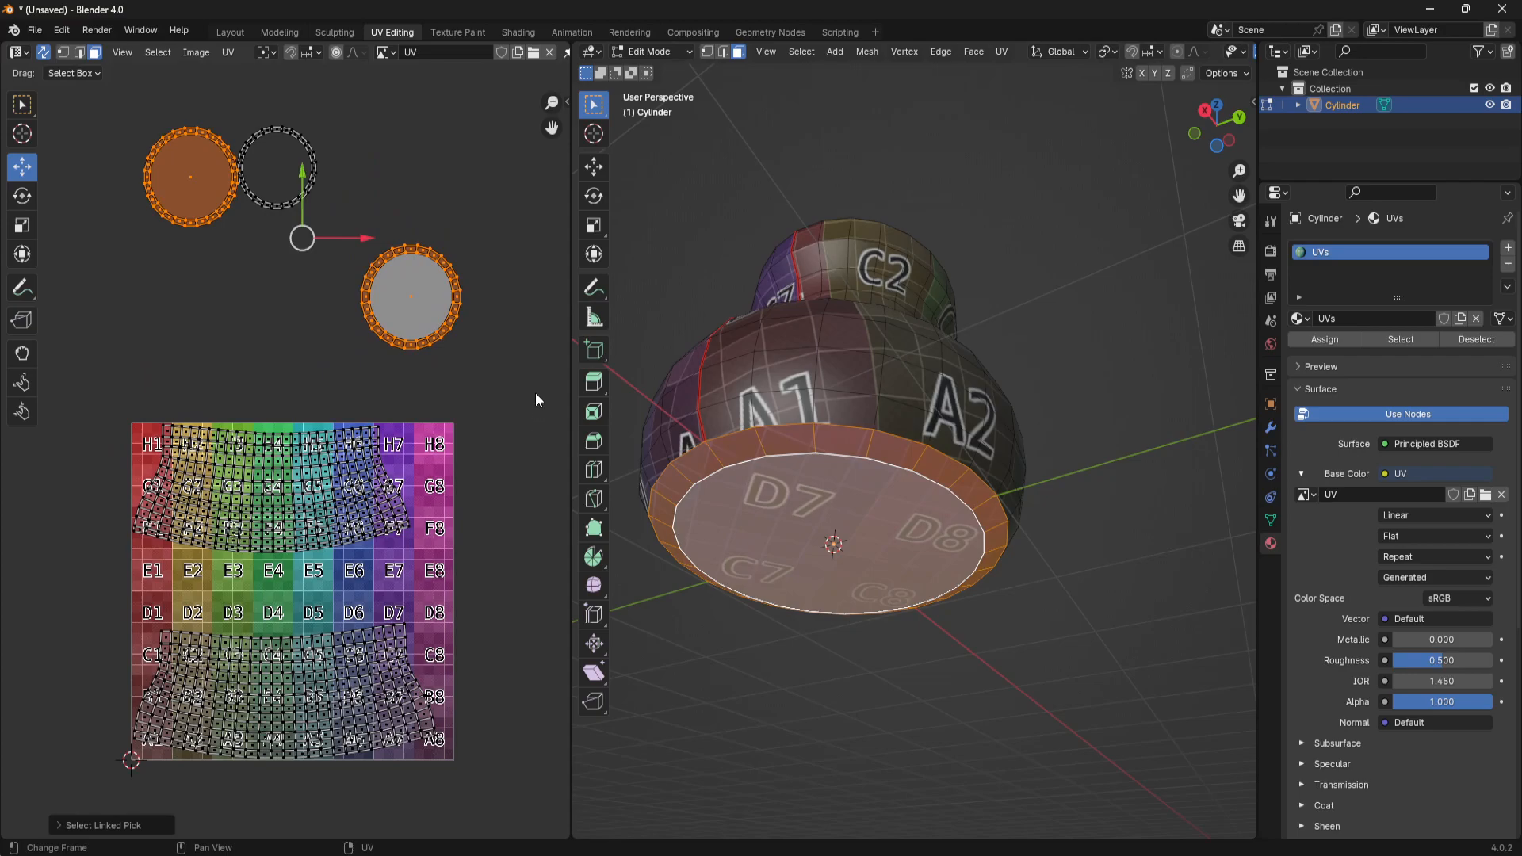
{"action": "key", "text": "s"}
{"action": "left_click", "coordinate": [401, 268]}
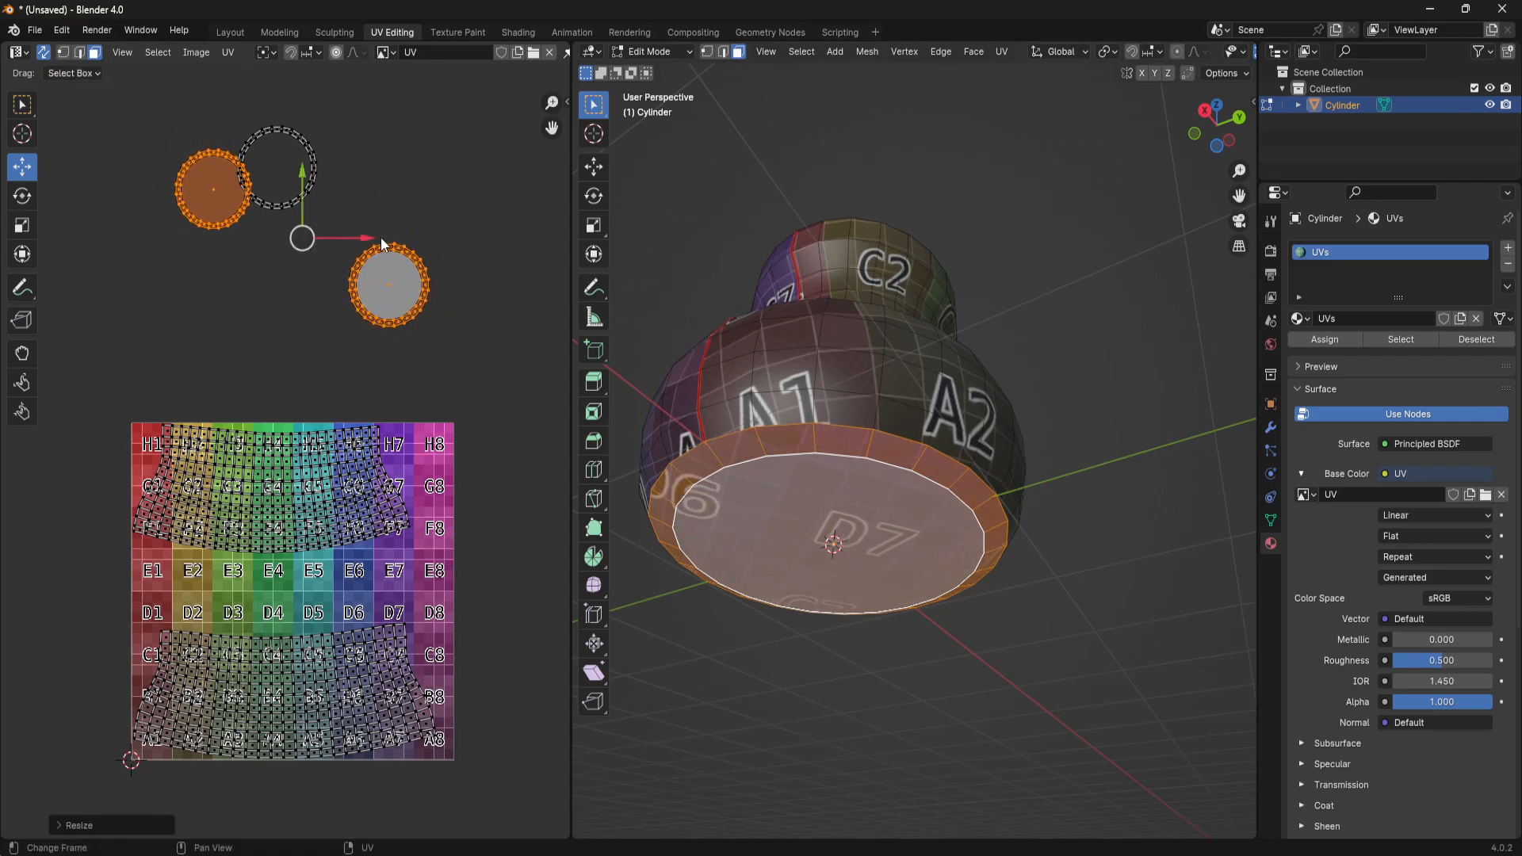
Select only the outer base disc island and place it between the wall islands near the color grid's right edge, around E7 and E8
{"action": "left_click_drag", "start_coordinate": [316, 173], "coordinate": [411, 268]}
{"action": "left_click", "coordinate": [411, 268]}
{"action": "left_click_drag", "start_coordinate": [324, 313], "coordinate": [468, 413]}
{"action": "left_click_drag", "start_coordinate": [394, 309], "coordinate": [420, 509]}
{"action": "middle_click_drag", "start_coordinate": [420, 509], "coordinate": [396, 395]}
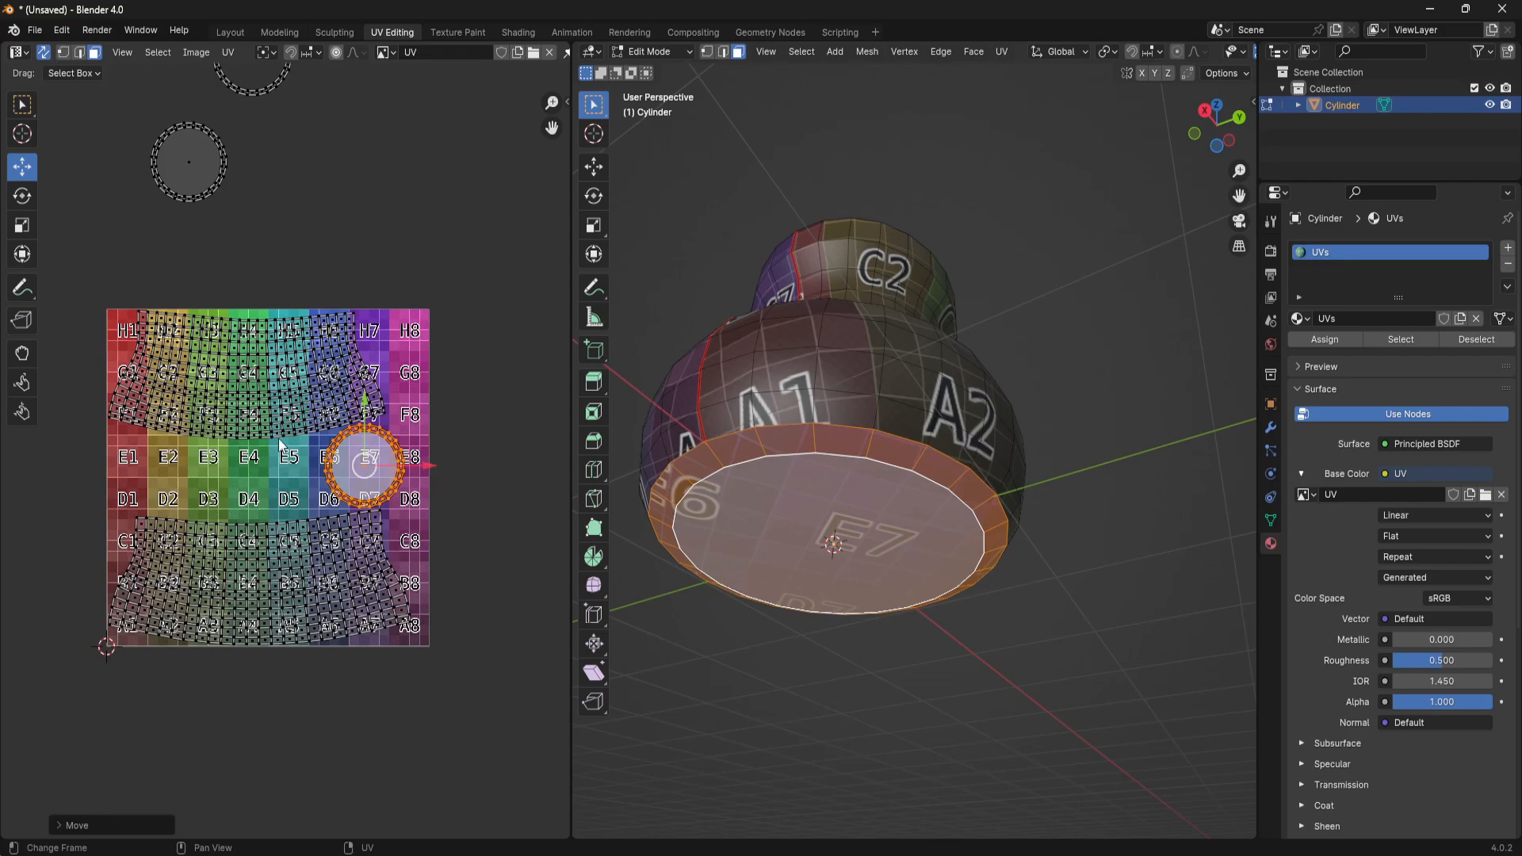
{"action": "scroll", "coordinate": [459, 463], "scroll_direction": "up", "scroll_amount": 3}
{"action": "left_click_drag", "start_coordinate": [503, 472], "coordinate": [462, 389]}
{"action": "scroll", "coordinate": [265, 468], "scroll_direction": "down", "scroll_amount": 2}
{"action": "middle_click_drag", "start_coordinate": [265, 467], "coordinate": [327, 464]}
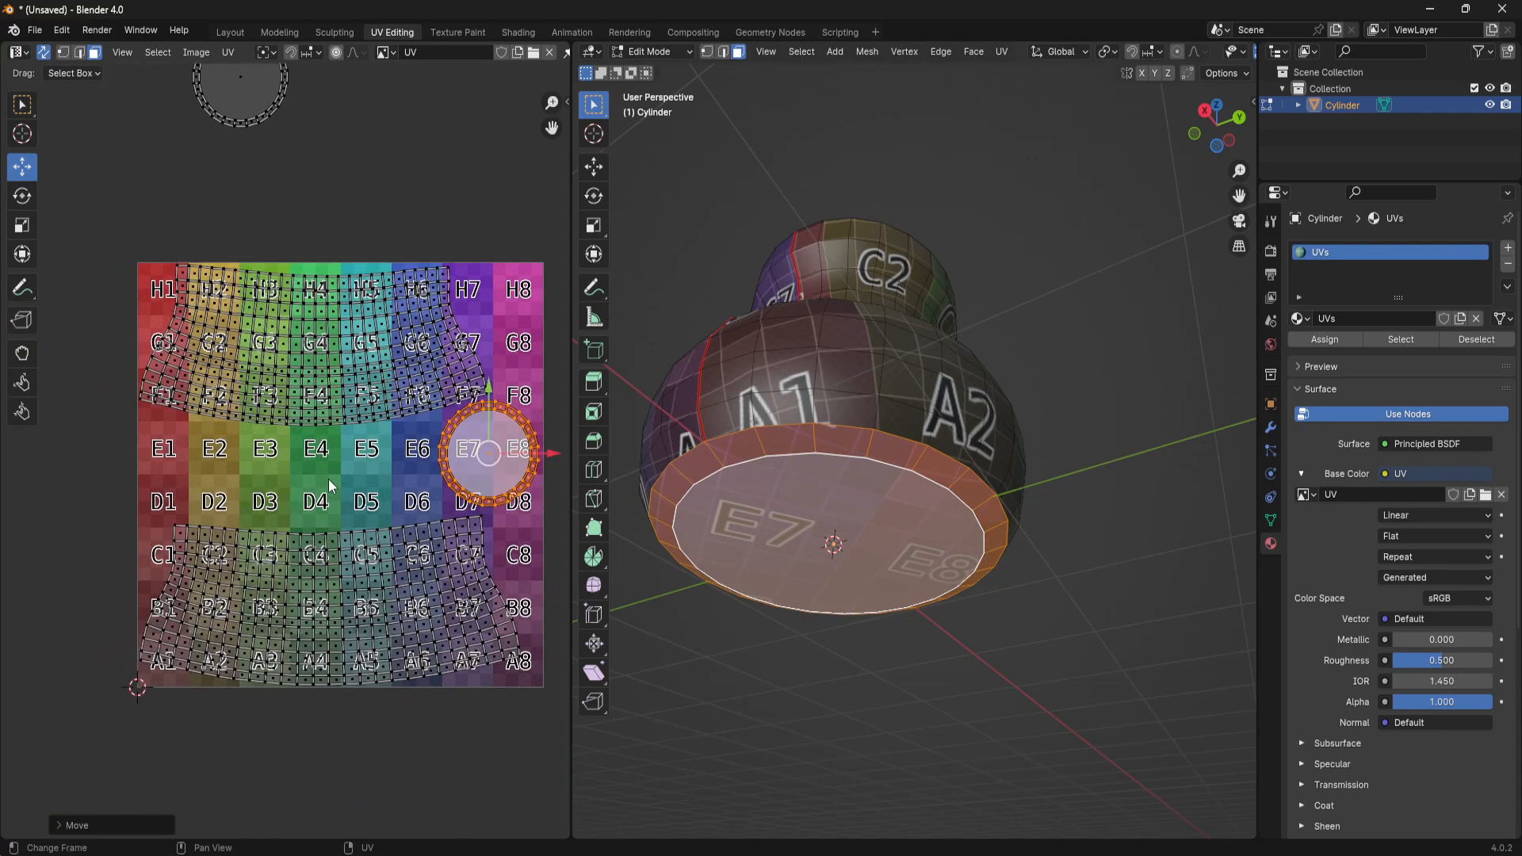
Place the interior base disc island between the wall islands at the color grid's left edge, over E1 to D2
{"action": "middle_click_drag", "start_coordinate": [322, 356], "coordinate": [326, 492]}
{"action": "left_click_drag", "start_coordinate": [182, 154], "coordinate": [330, 299]}
{"action": "left_click_drag", "start_coordinate": [244, 147], "coordinate": [285, 545]}
{"action": "left_click_drag", "start_coordinate": [305, 611], "coordinate": [254, 610]}
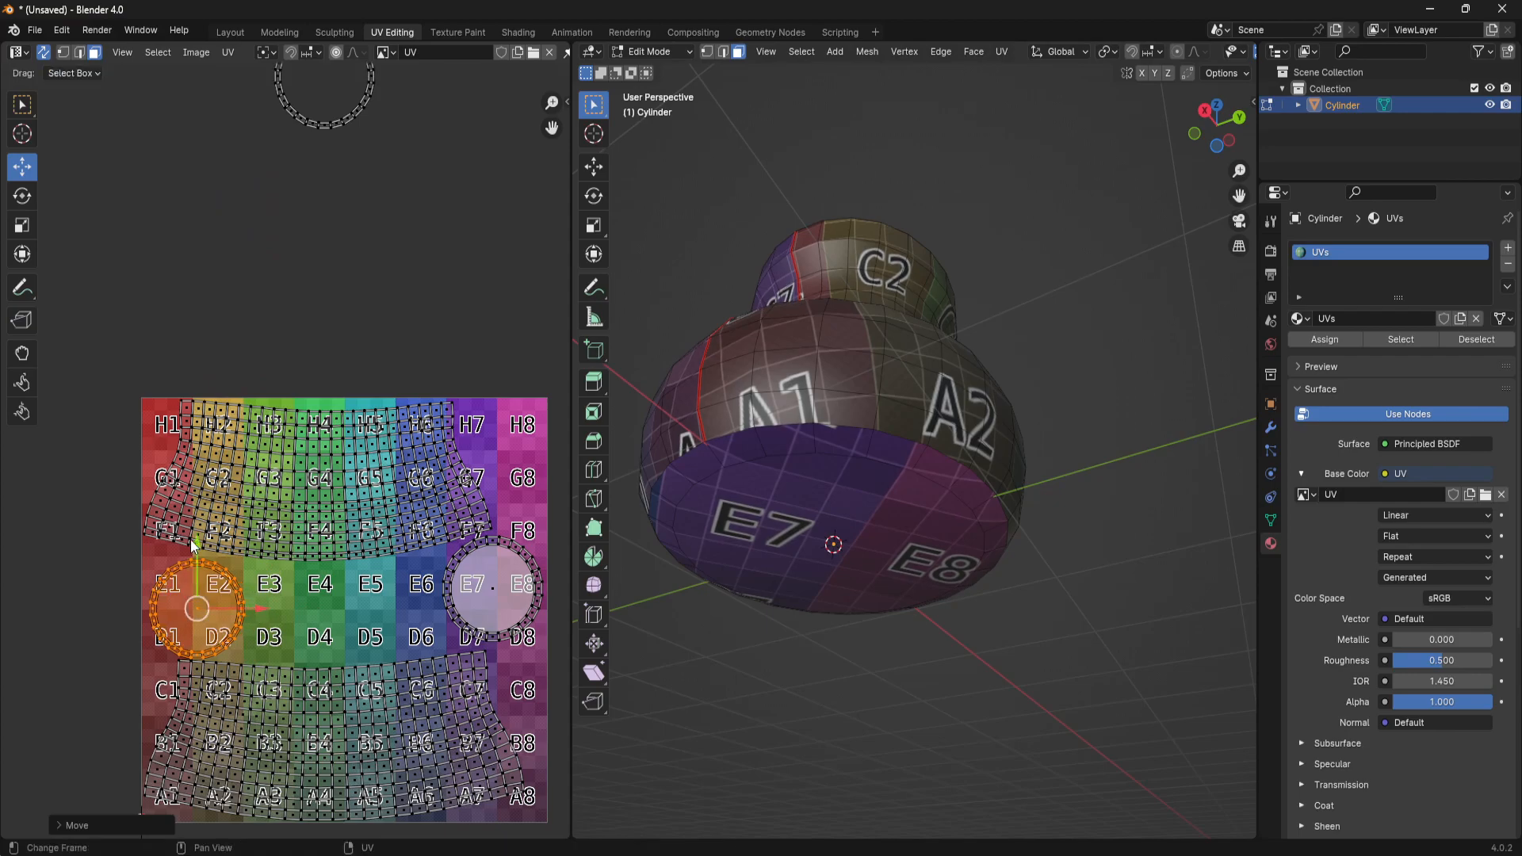
{"action": "left_click_drag", "start_coordinate": [197, 540], "coordinate": [196, 538]}
{"action": "left_click_drag", "start_coordinate": [260, 606], "coordinate": [253, 605]}
{"action": "scroll", "coordinate": [408, 609], "scroll_direction": "down", "scroll_amount": 1}
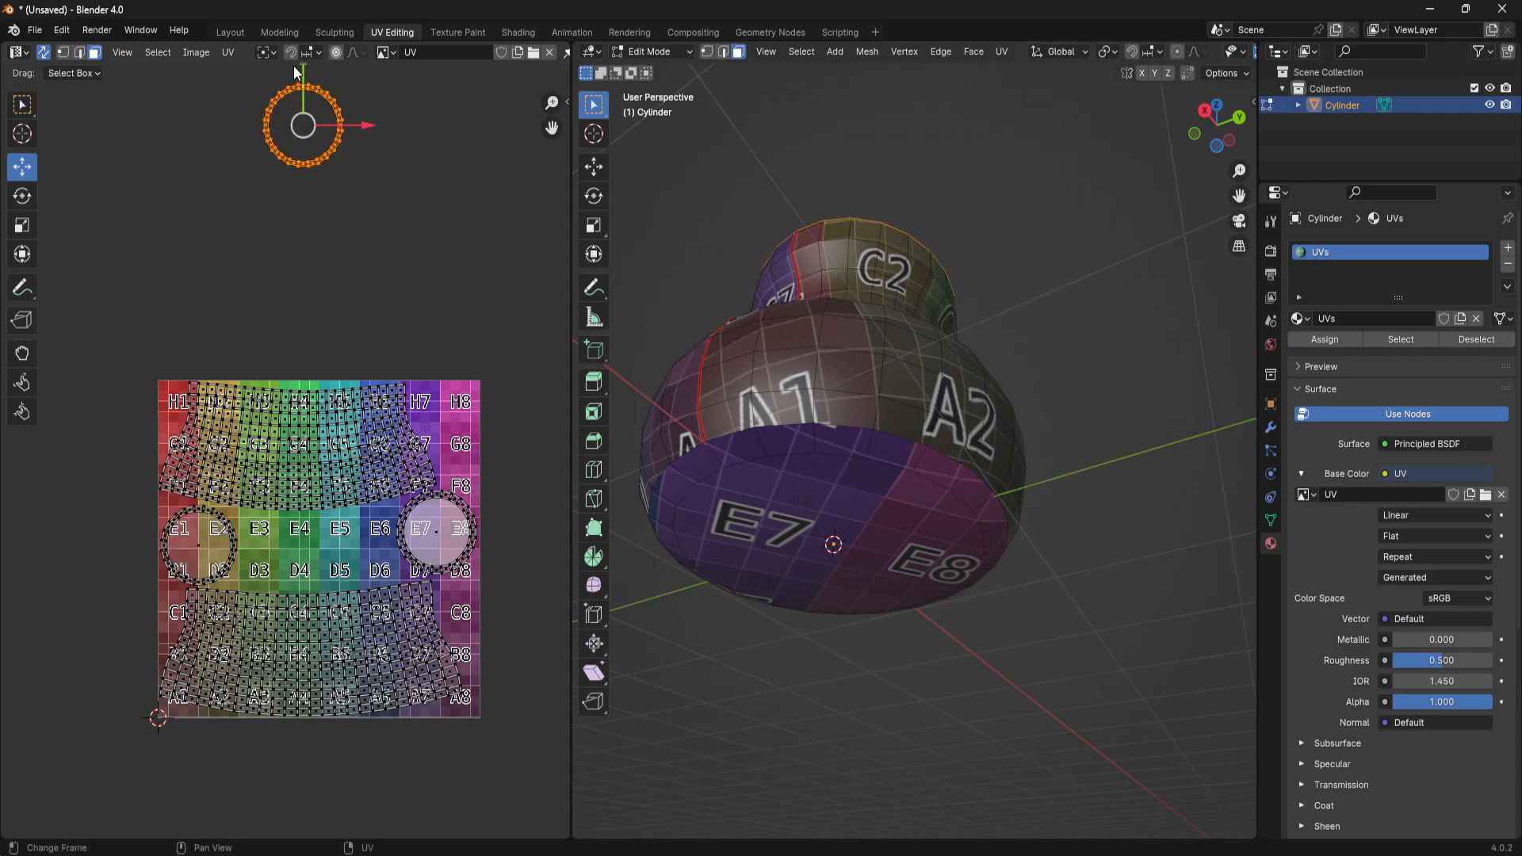
Move the rim's ring island down into the gap between the two base discs, around E4 and D4
{"action": "left_click_drag", "start_coordinate": [295, 73], "coordinate": [317, 498]}
{"action": "scroll", "coordinate": [431, 555], "scroll_direction": "up", "scroll_amount": 4}
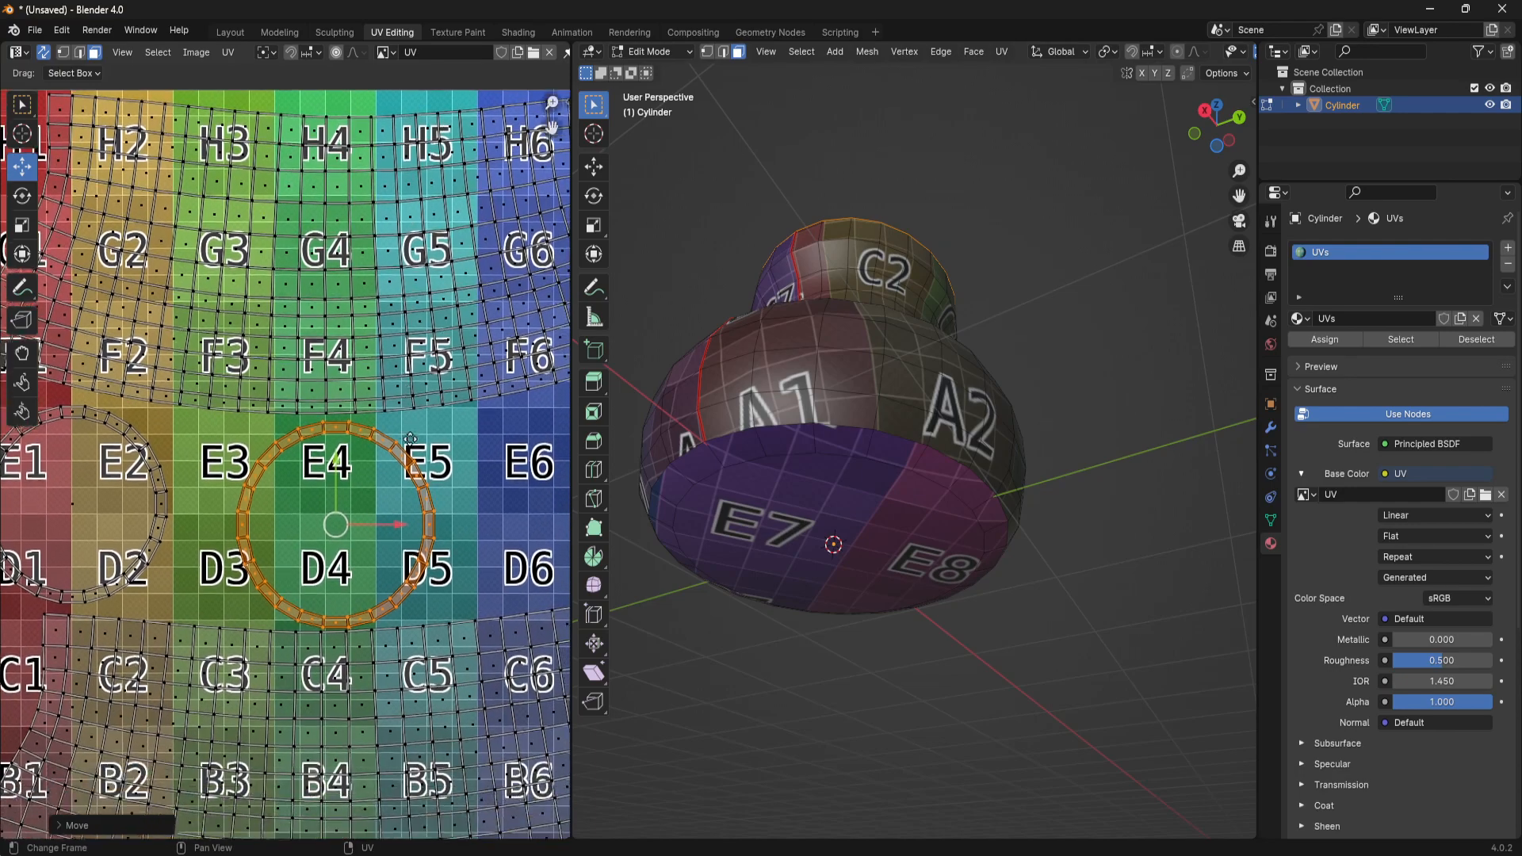
{"action": "left_click_drag", "start_coordinate": [335, 452], "coordinate": [334, 452]}
{"action": "scroll", "coordinate": [429, 507], "scroll_direction": "down", "scroll_amount": 4}
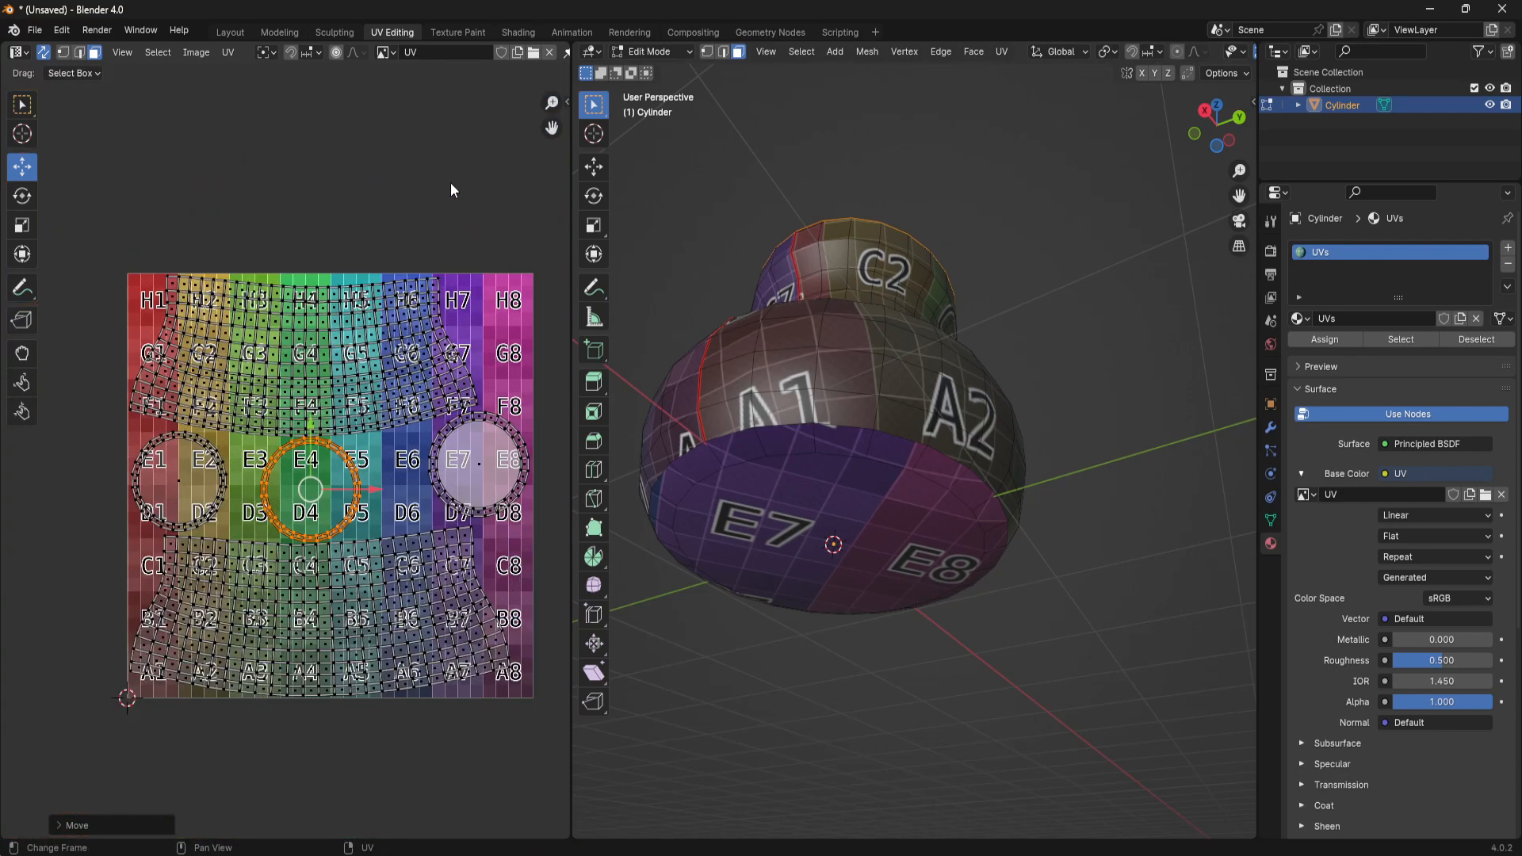
Deselect the UV islands and return the vase to Object Mode
{"action": "left_click", "coordinate": [452, 190]}
{"action": "scroll", "coordinate": [479, 520], "scroll_direction": "down", "scroll_amount": 2}
{"action": "middle_click_drag", "start_coordinate": [626, 475], "coordinate": [972, 501]}
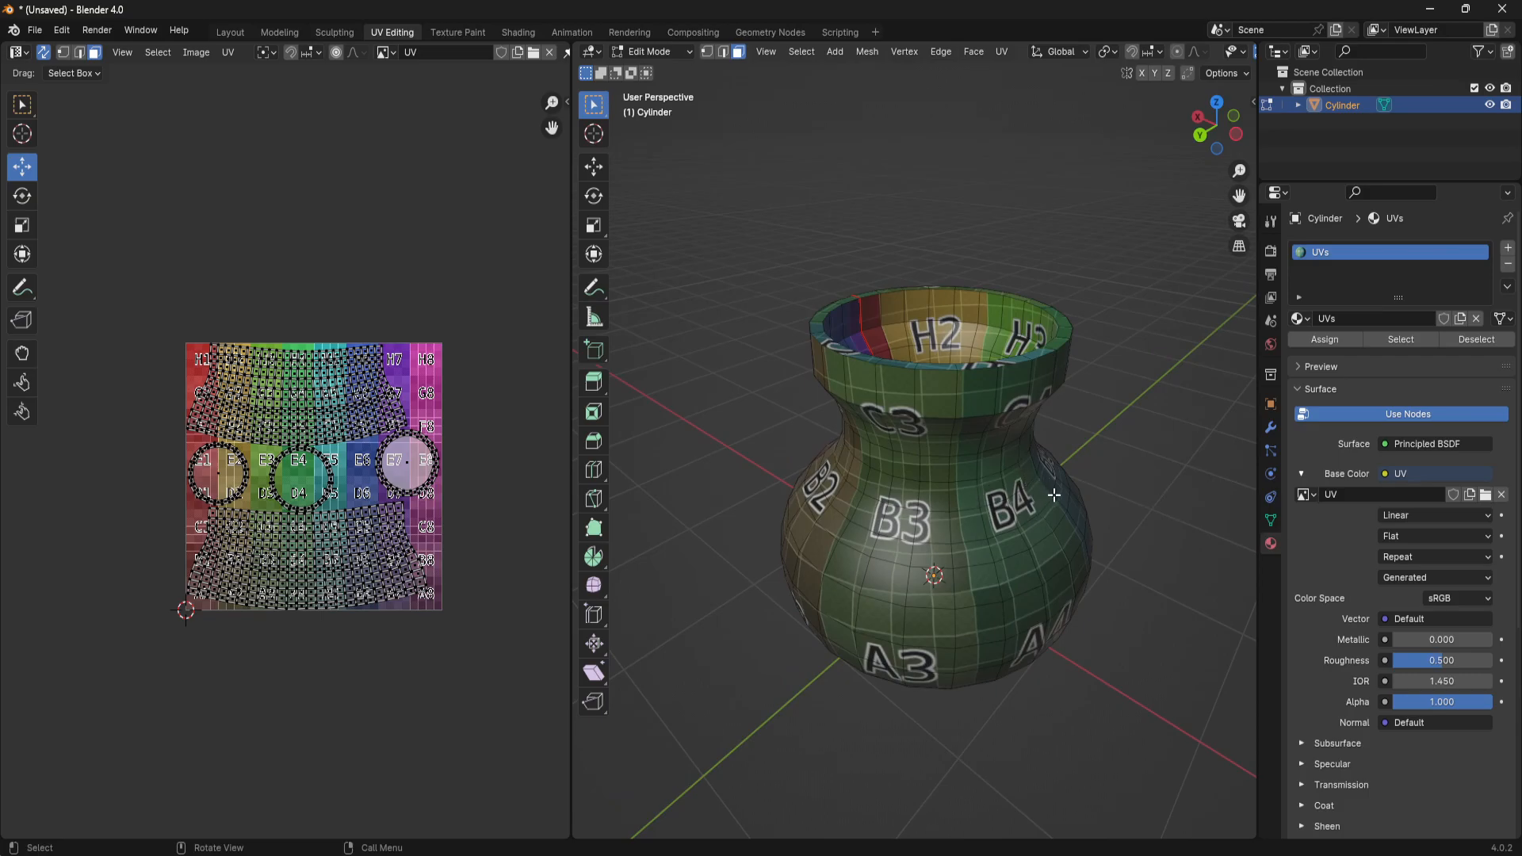
{"action": "key", "text": "Tab"}
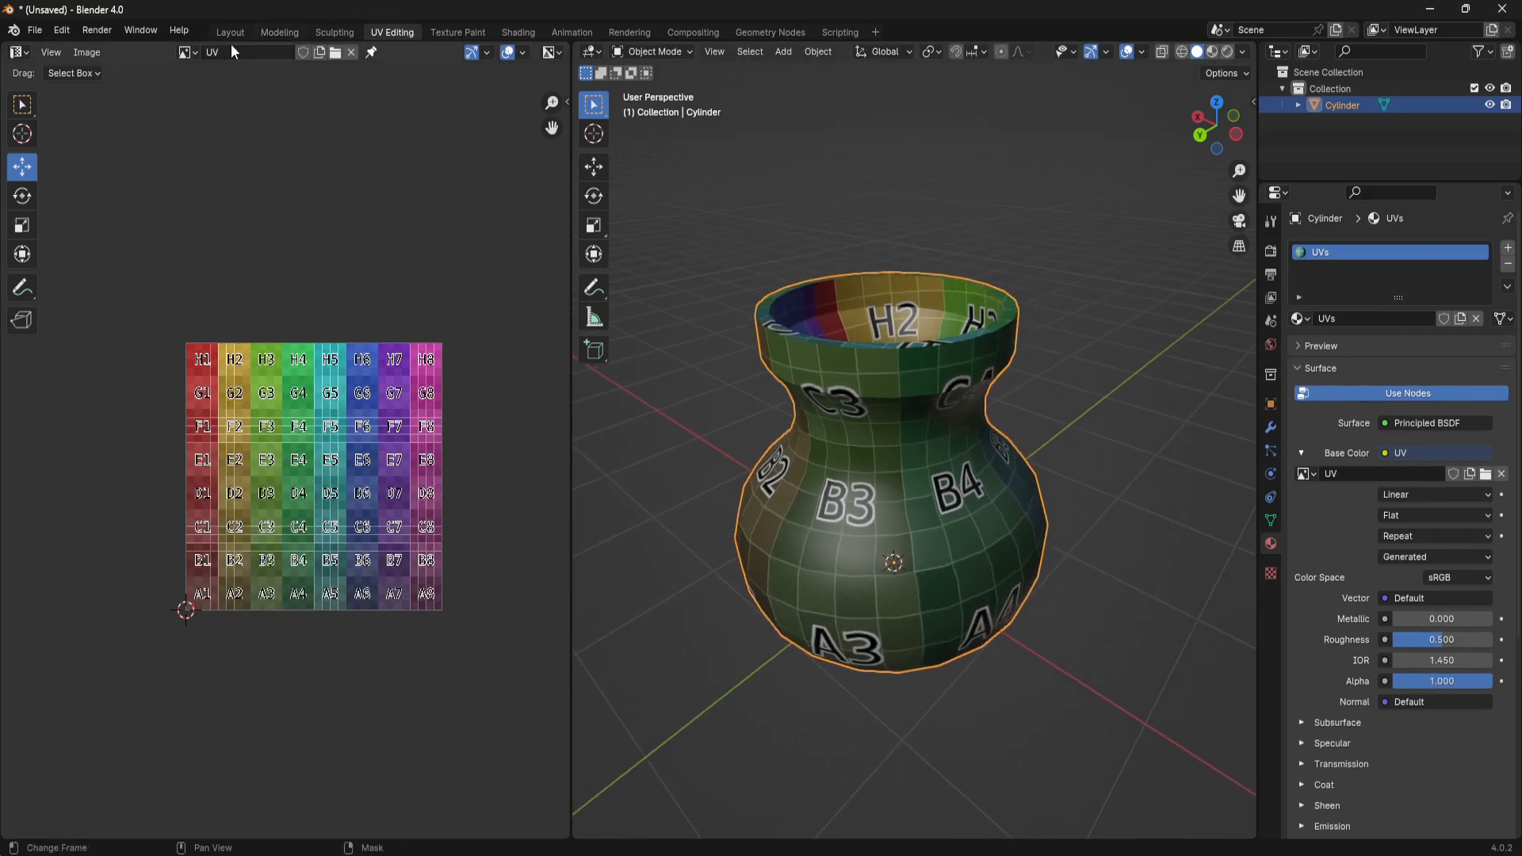
Set the Layout workspace's viewport shading color to Texture so the vase displays its color grid
{"action": "left_click", "coordinate": [230, 31]}
{"action": "middle_click_drag", "start_coordinate": [809, 260], "coordinate": [176, 85]}
{"action": "middle_click_drag", "start_coordinate": [579, 444], "coordinate": [645, 454]}
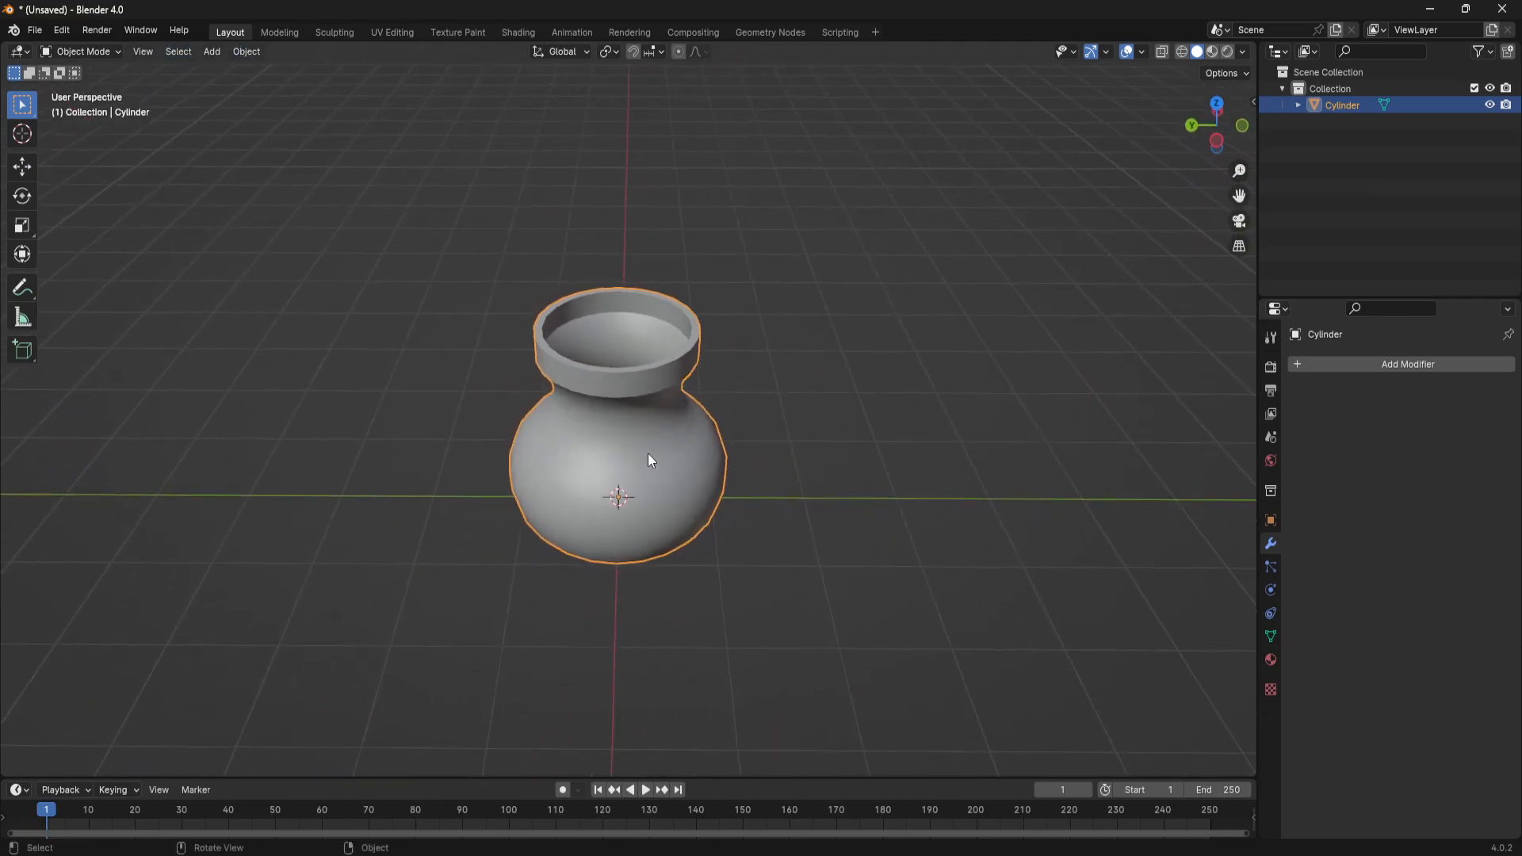
{"action": "left_click", "coordinate": [1244, 51]}
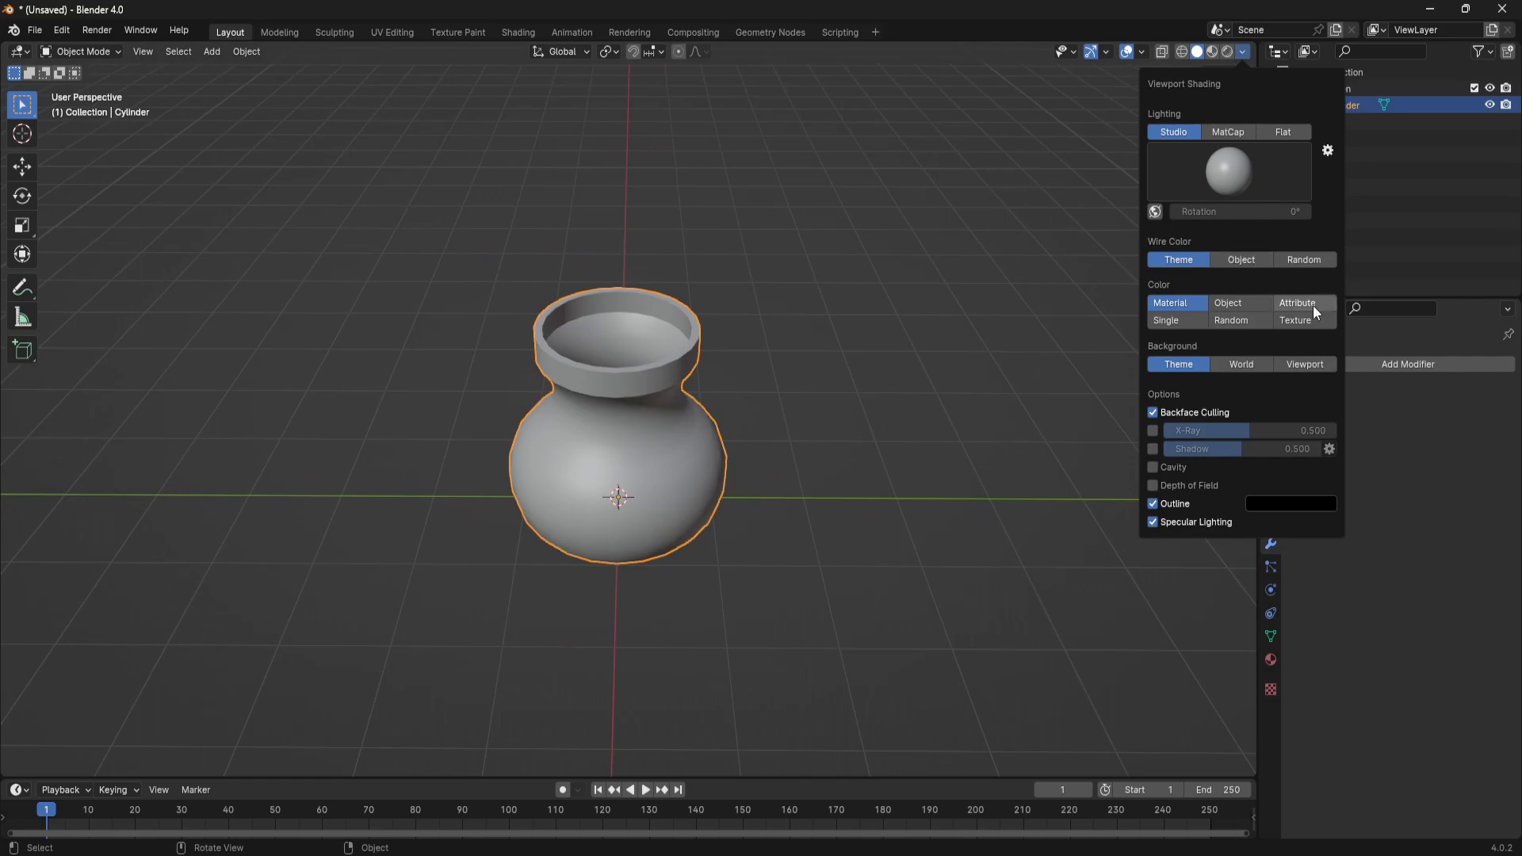
{"action": "left_click", "coordinate": [1305, 325]}
{"action": "middle_click_drag", "start_coordinate": [784, 373], "coordinate": [664, 334]}
{"action": "middle_click_drag", "start_coordinate": [689, 514], "coordinate": [912, 473]}
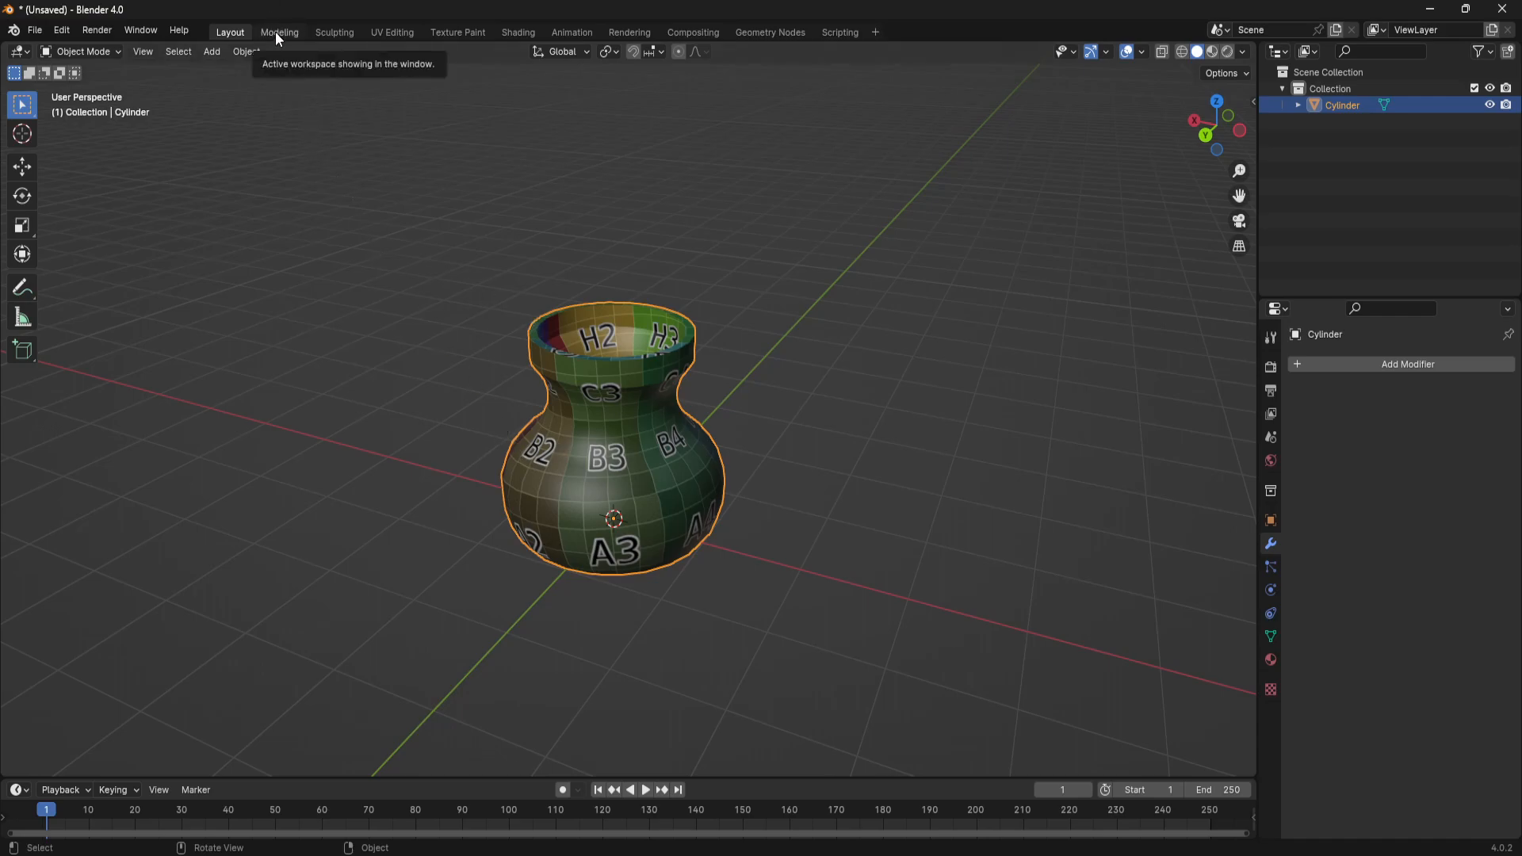
Examine the vase's UV layout and material base color image in the Texture Paint workspace, and return to the UV Editing workspace
{"action": "left_click", "coordinate": [451, 31]}
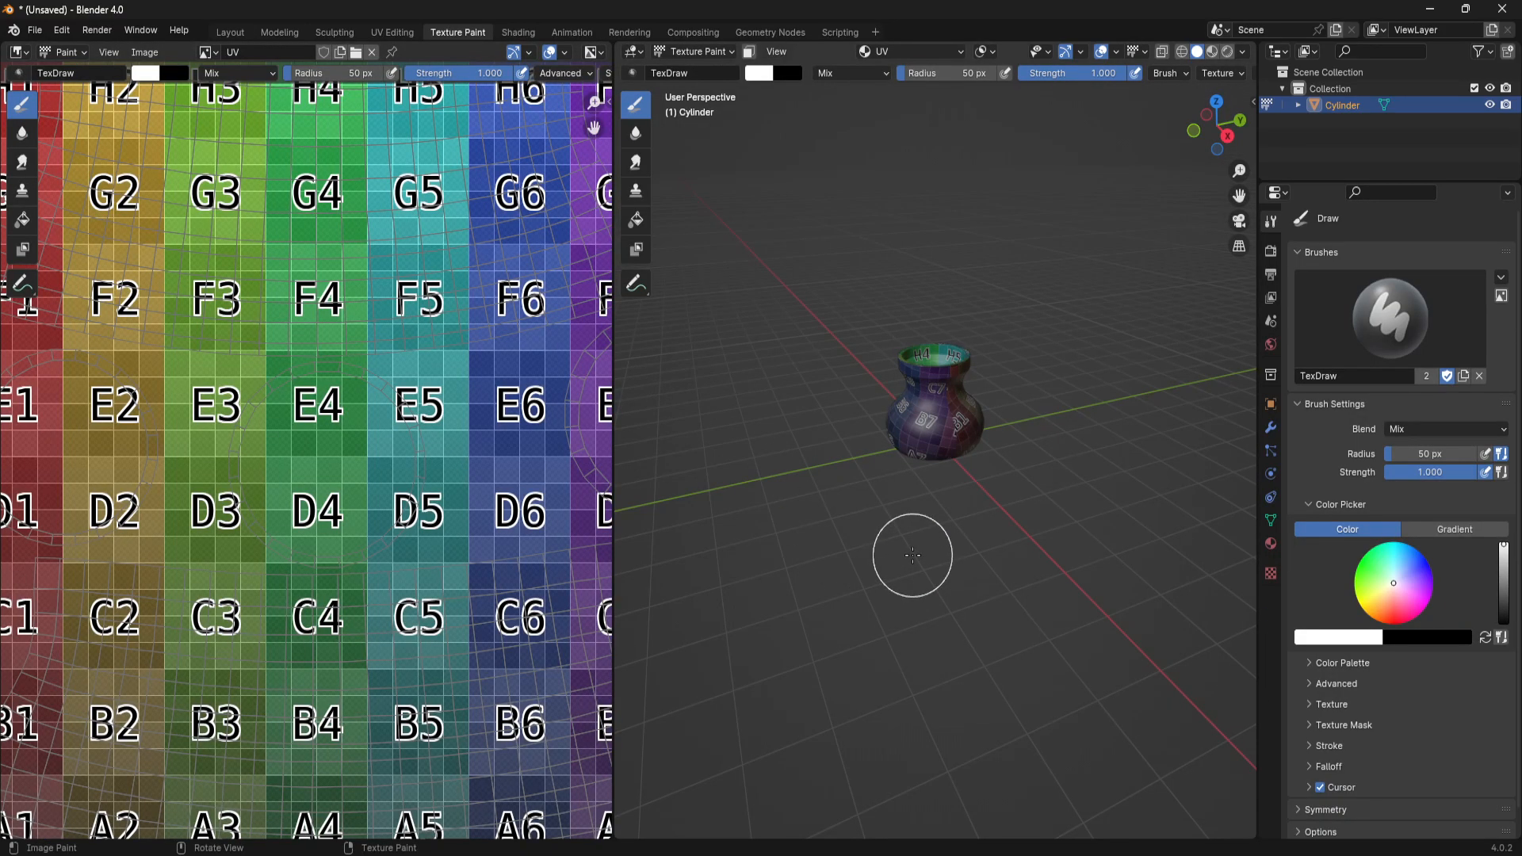
{"action": "scroll", "coordinate": [908, 505], "scroll_direction": "up", "scroll_amount": 2}
{"action": "key", "text": "Home"}
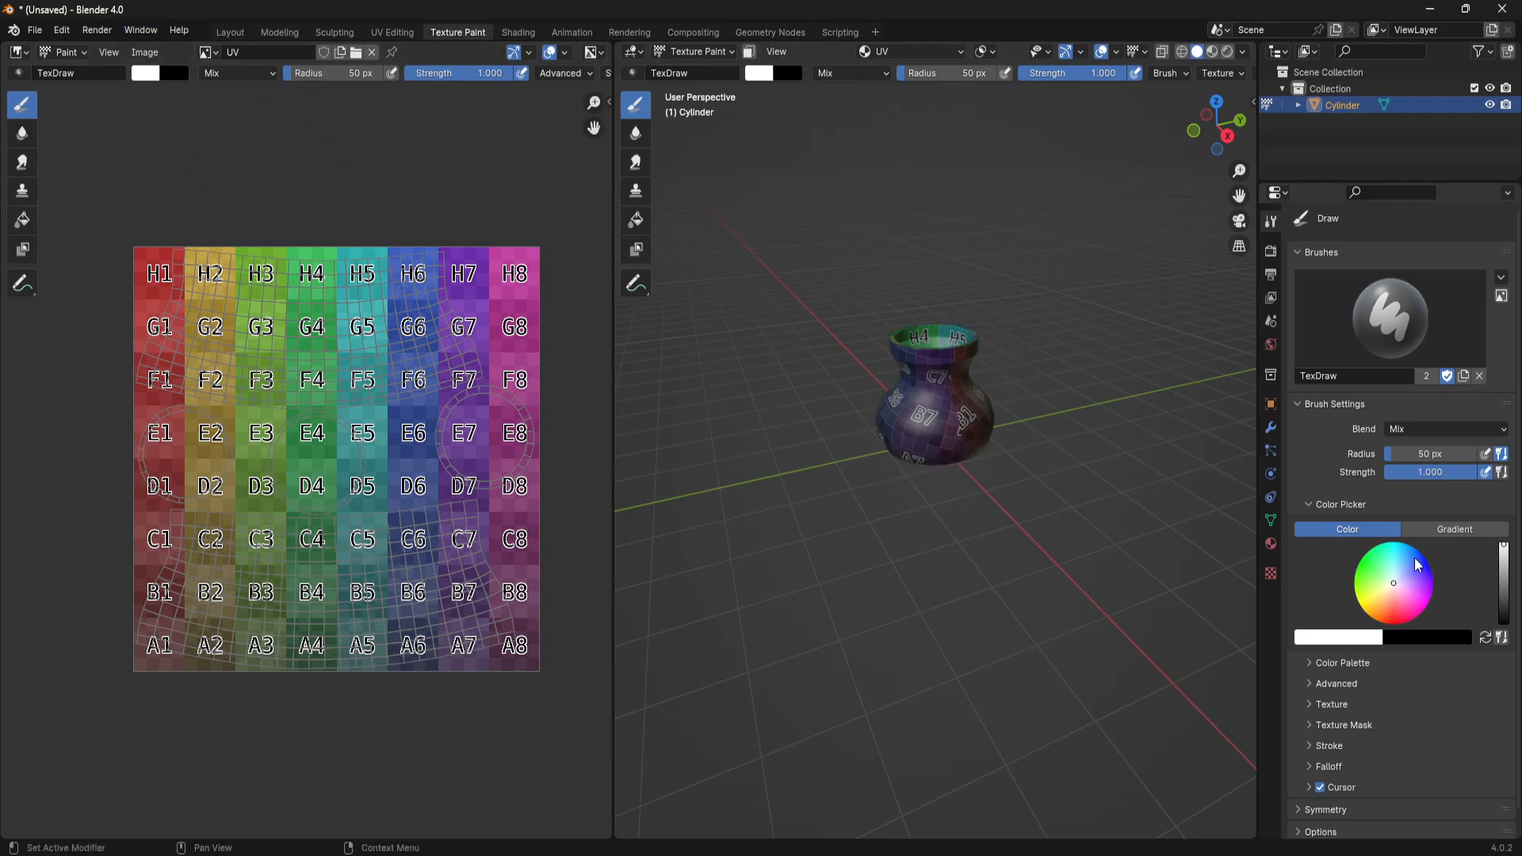
{"action": "left_click", "coordinate": [1271, 543]}
{"action": "left_click", "coordinate": [1307, 474]}
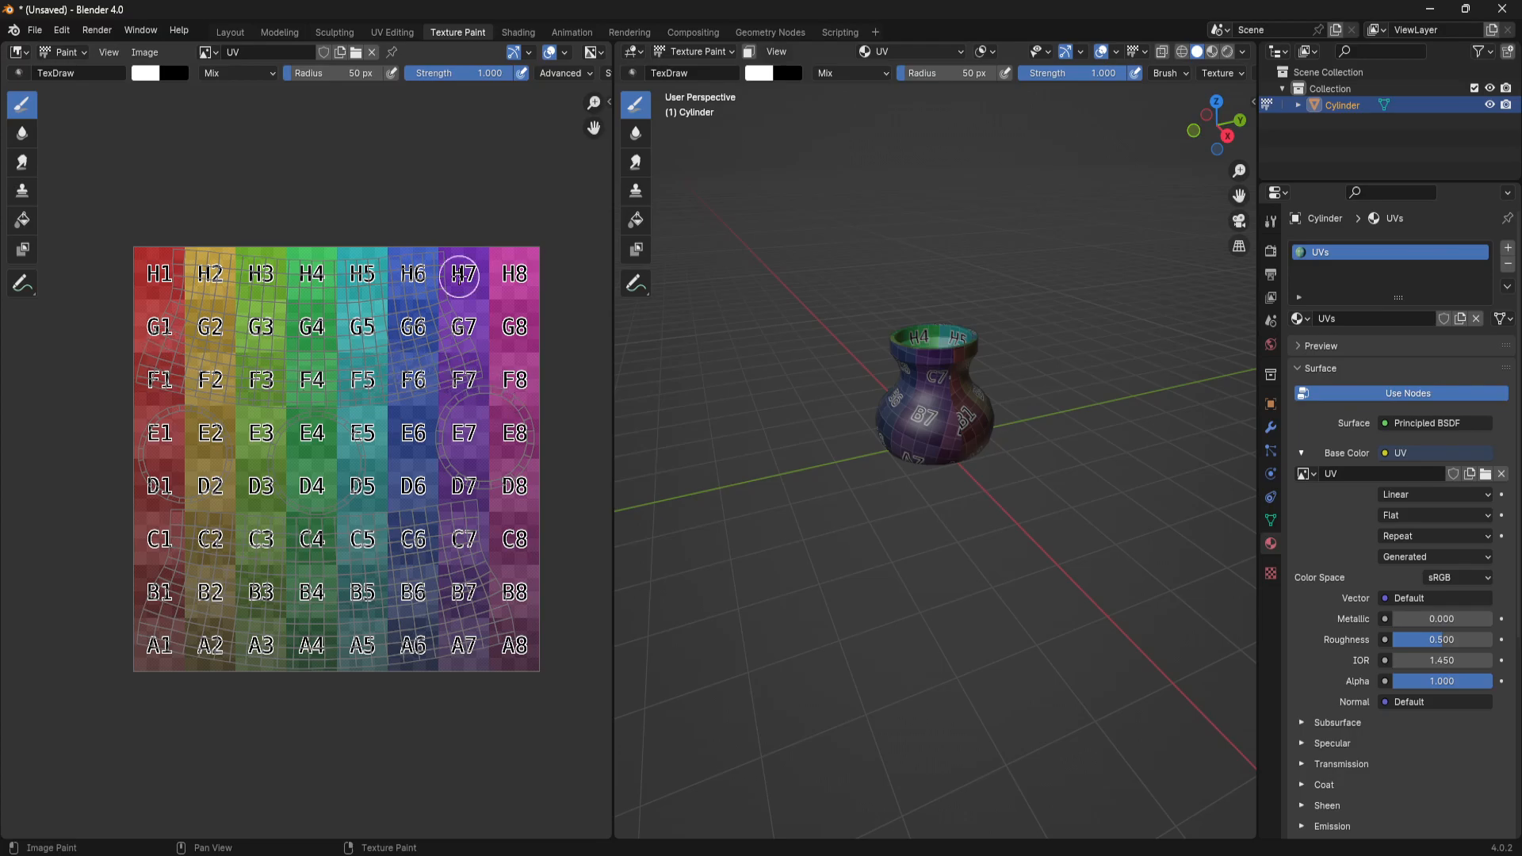
{"action": "left_click", "coordinate": [240, 29]}
{"action": "left_click", "coordinate": [389, 29]}
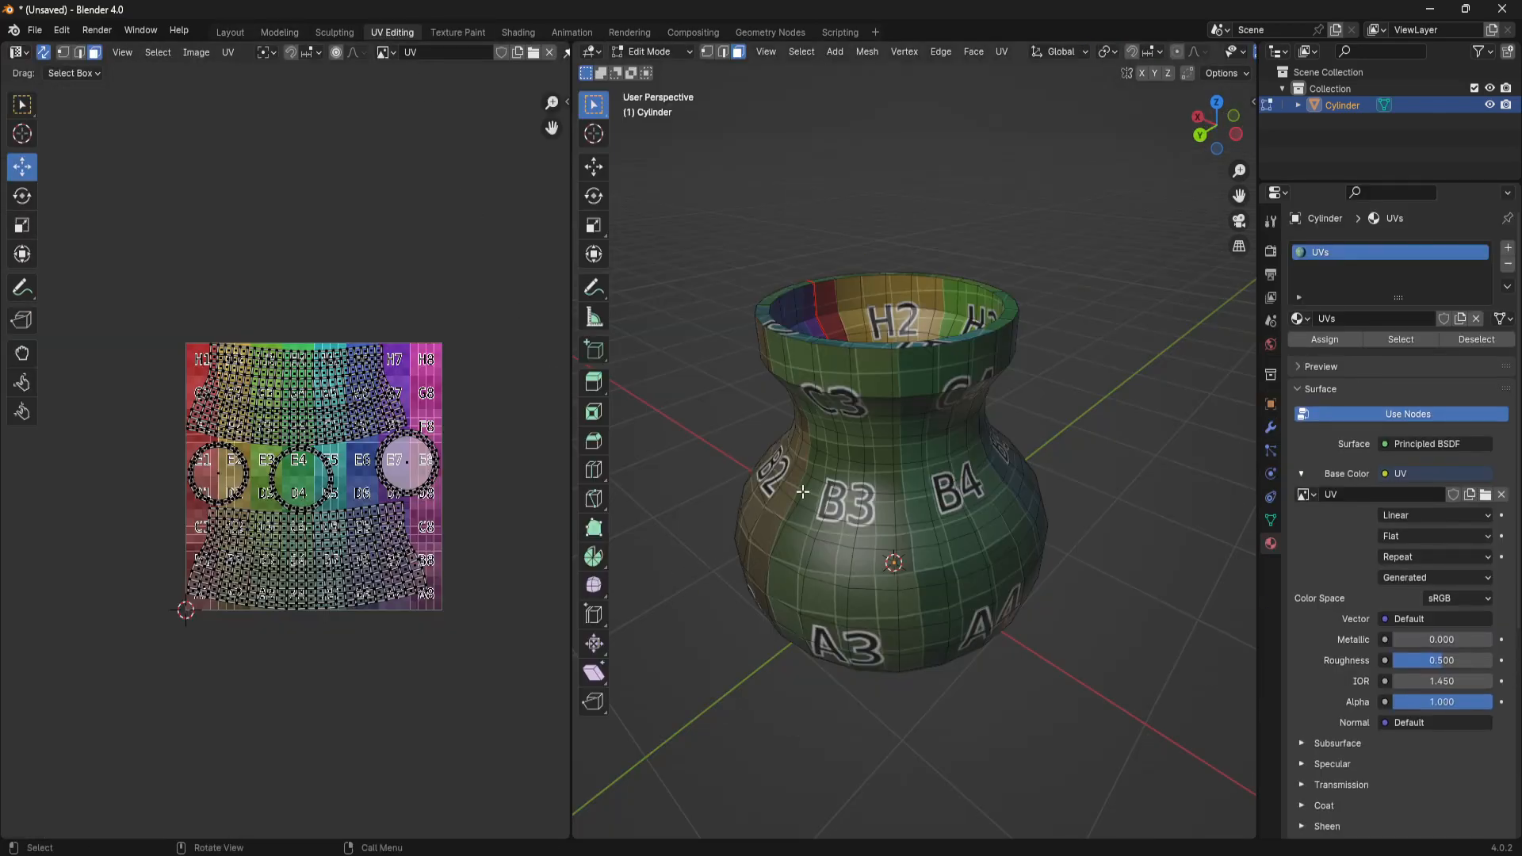
{"action": "scroll", "coordinate": [949, 543], "scroll_direction": "up", "scroll_amount": 5}
{"action": "scroll", "coordinate": [949, 543], "scroll_direction": "down", "scroll_amount": 2}
{"action": "middle_click_drag", "start_coordinate": [949, 543], "coordinate": [961, 509]}
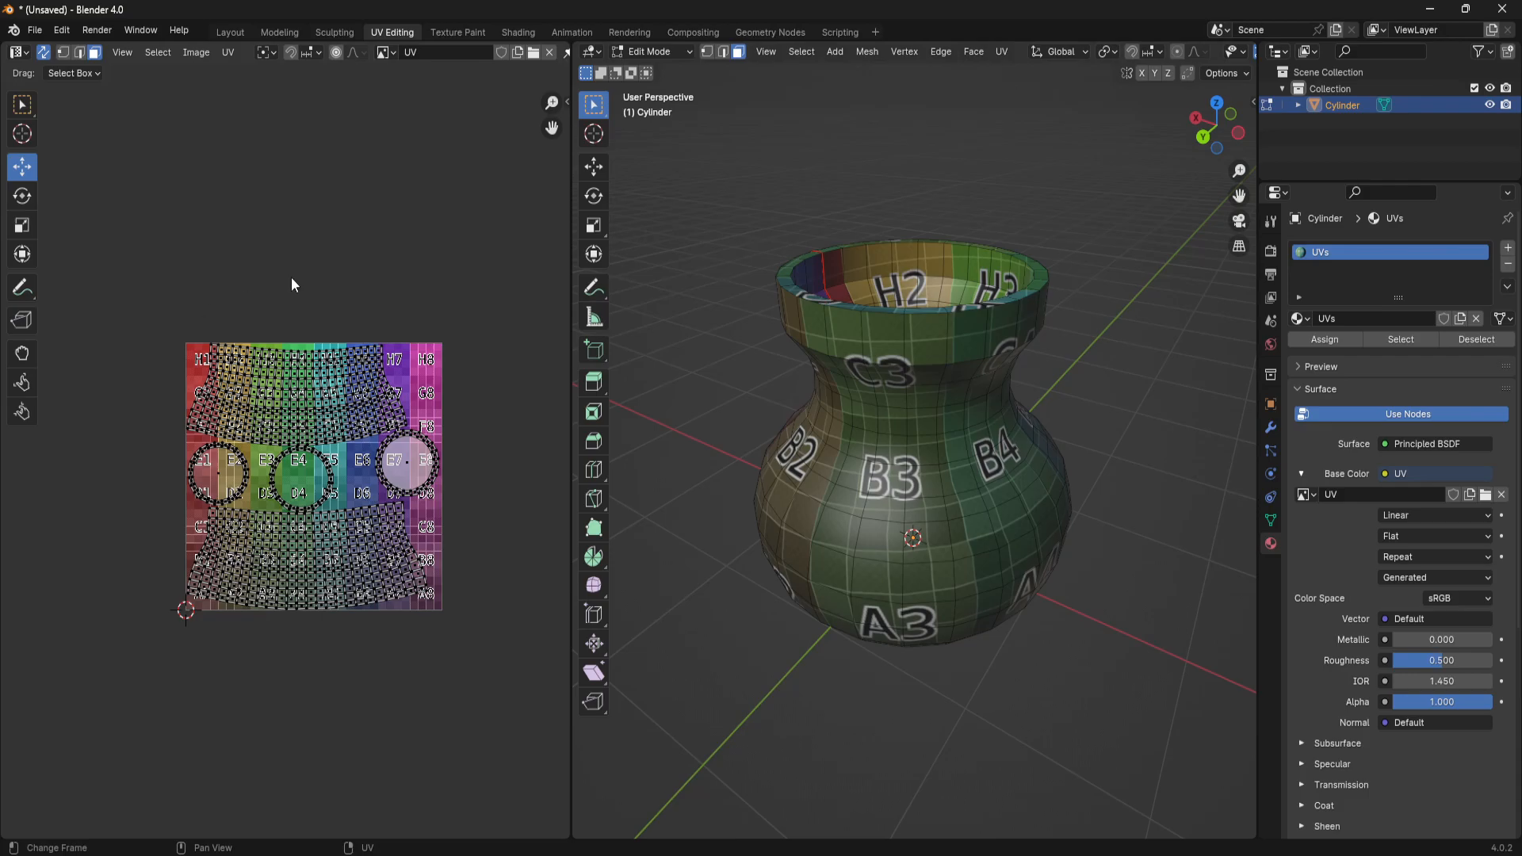
{"action": "left_click", "coordinate": [228, 53]}
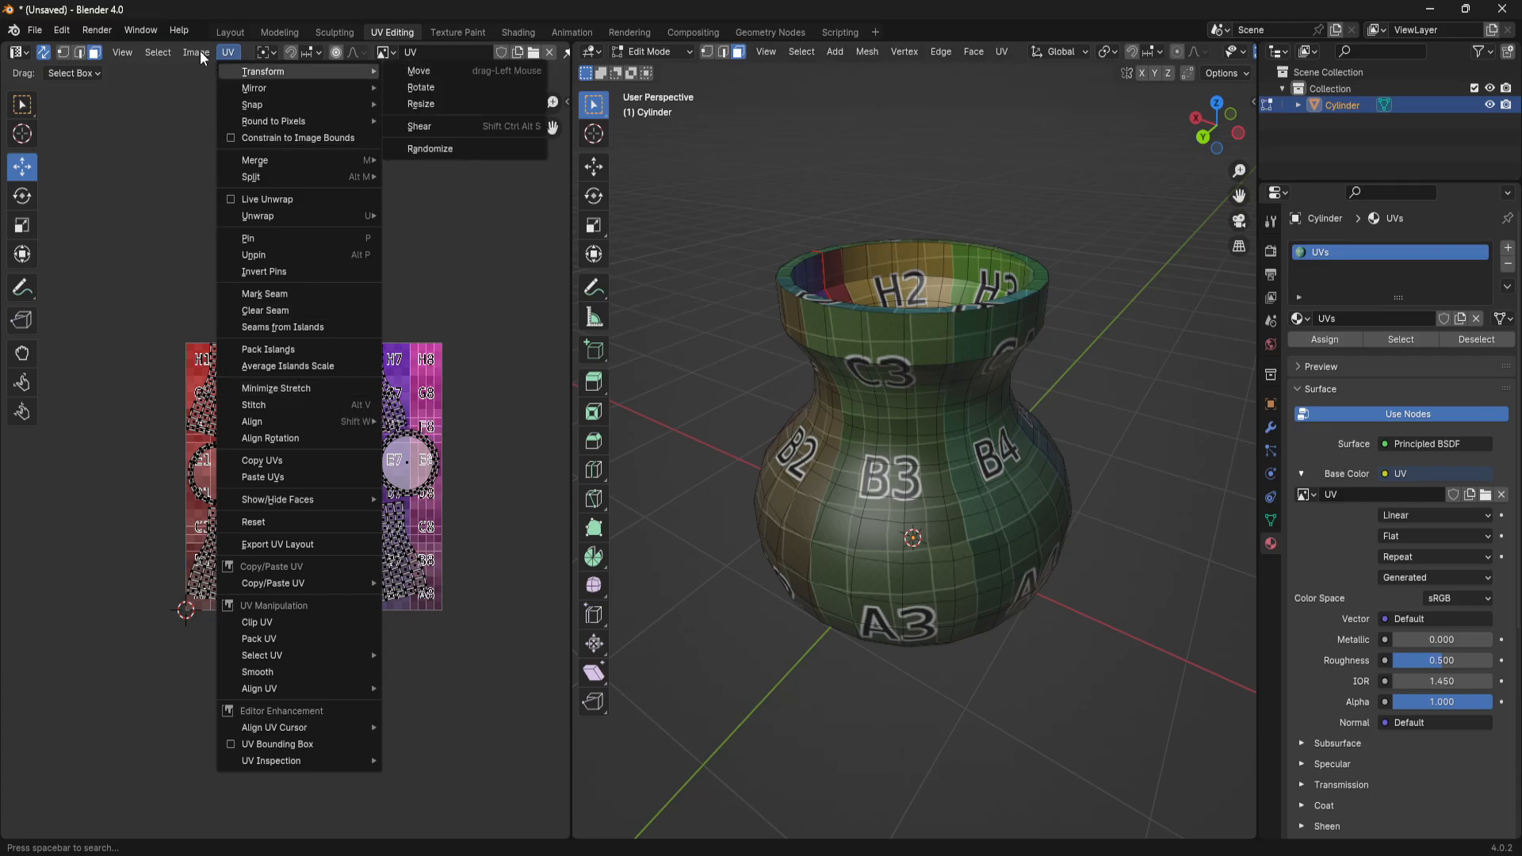
{"action": "mouse_move", "coordinate": [199, 50]}
{"action": "mouse_move", "coordinate": [145, 52]}
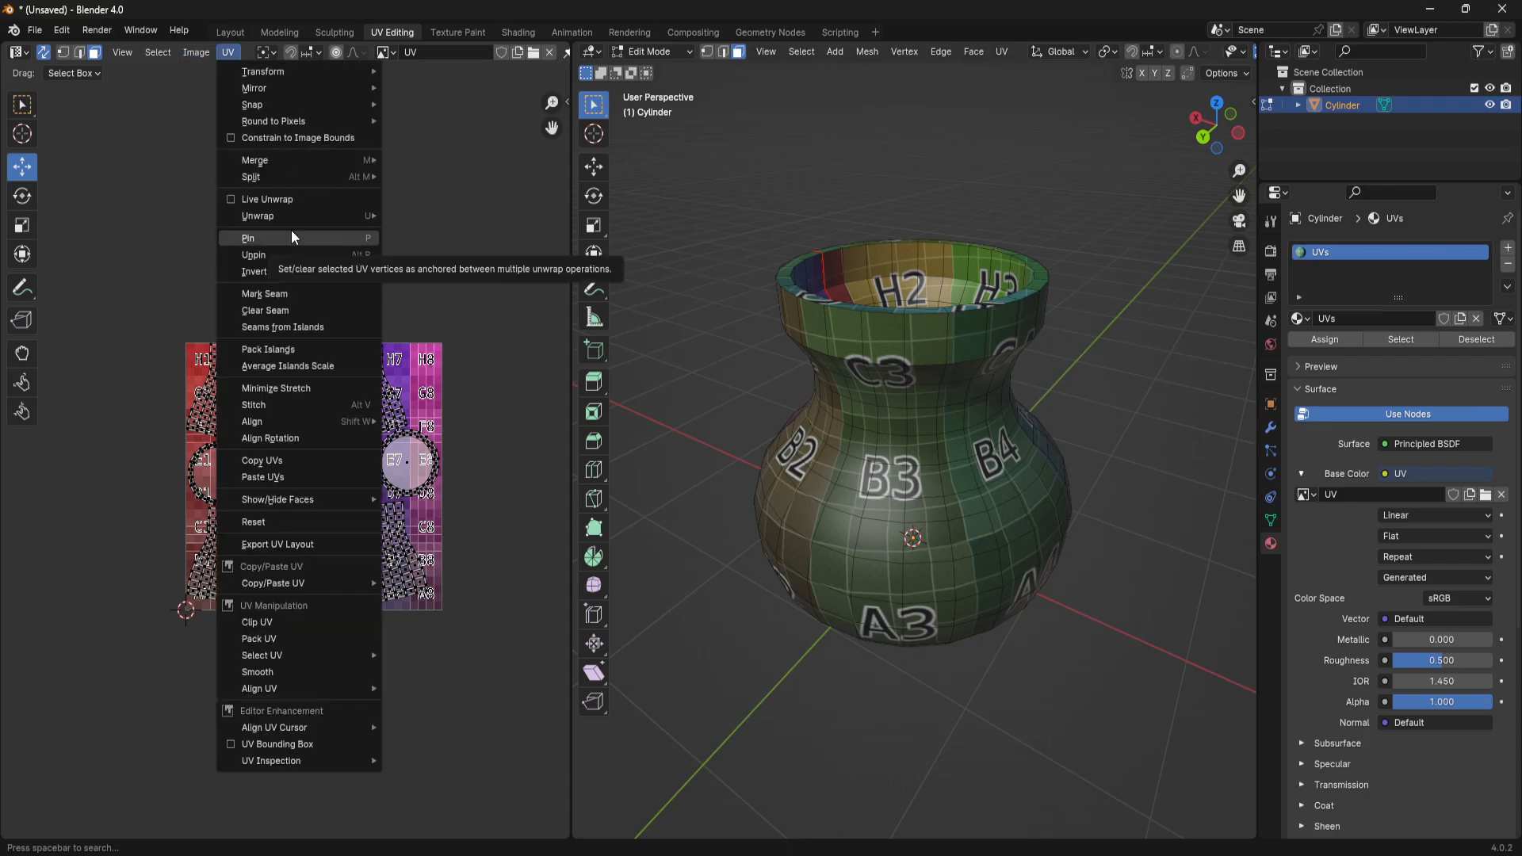
{"action": "left_click", "coordinate": [292, 238]}
Export the UV layout with All UVs included as vaseUVs.png in the C:\Teaching folder
{"action": "left_click", "coordinate": [229, 52]}
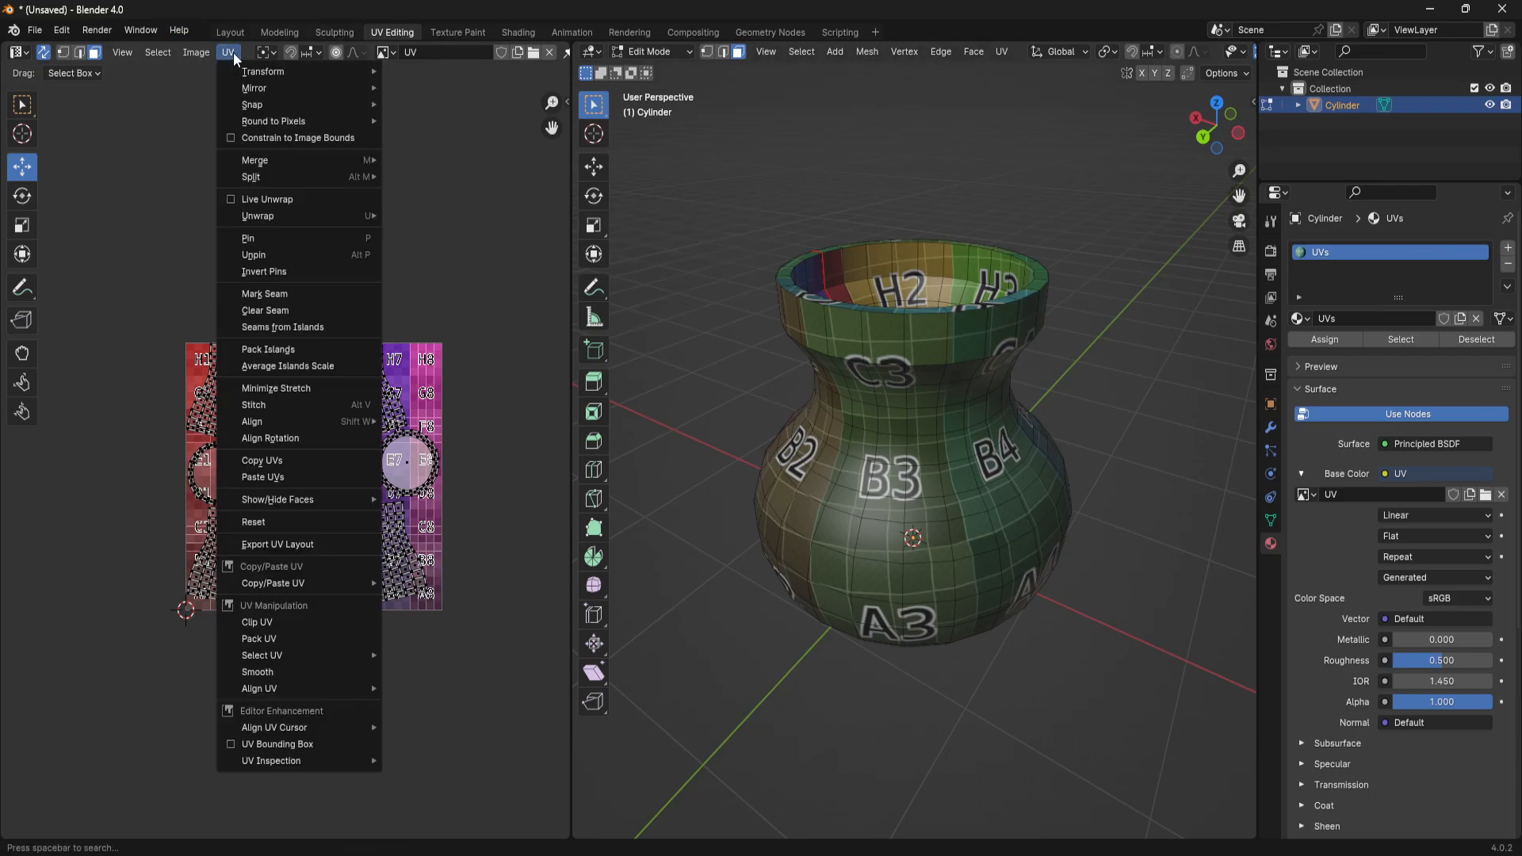
{"action": "left_click", "coordinate": [295, 544]}
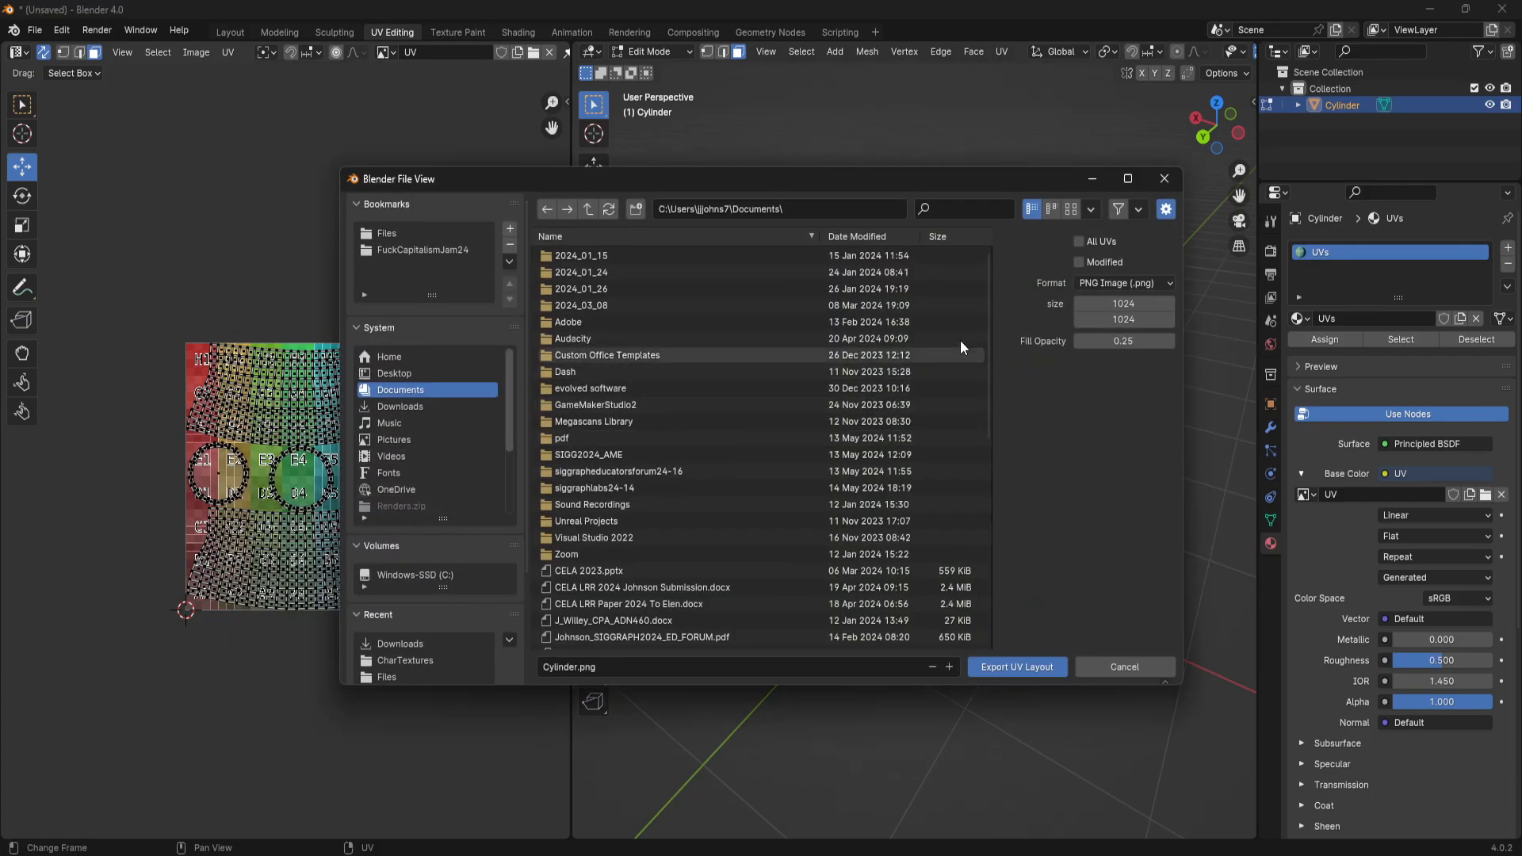
{"action": "left_click", "coordinate": [1083, 241]}
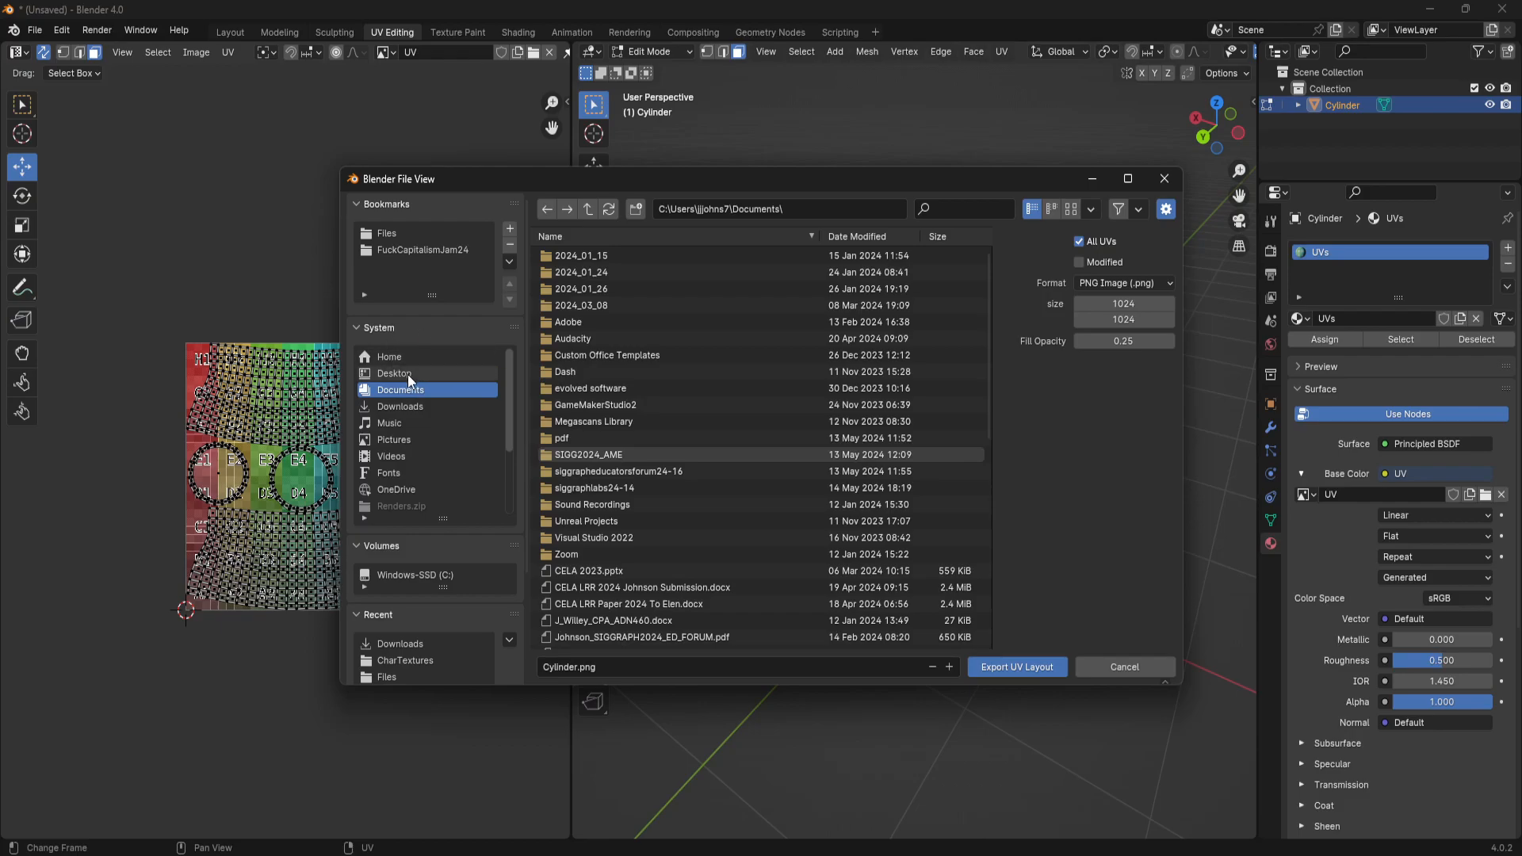
{"action": "scroll", "coordinate": [645, 420], "scroll_direction": "down", "scroll_amount": 5}
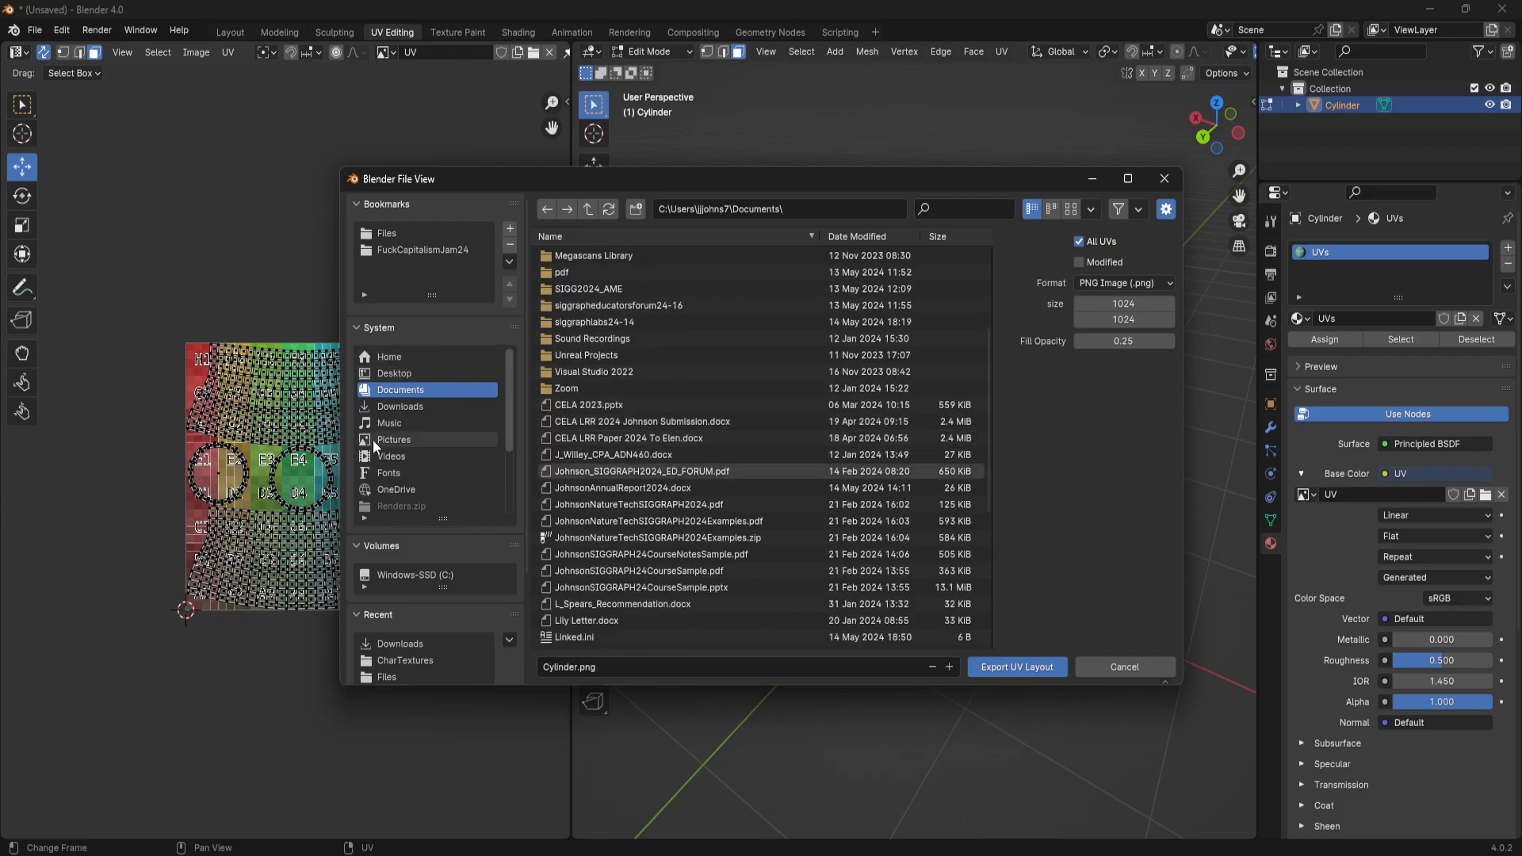
{"action": "left_click", "coordinate": [430, 574]}
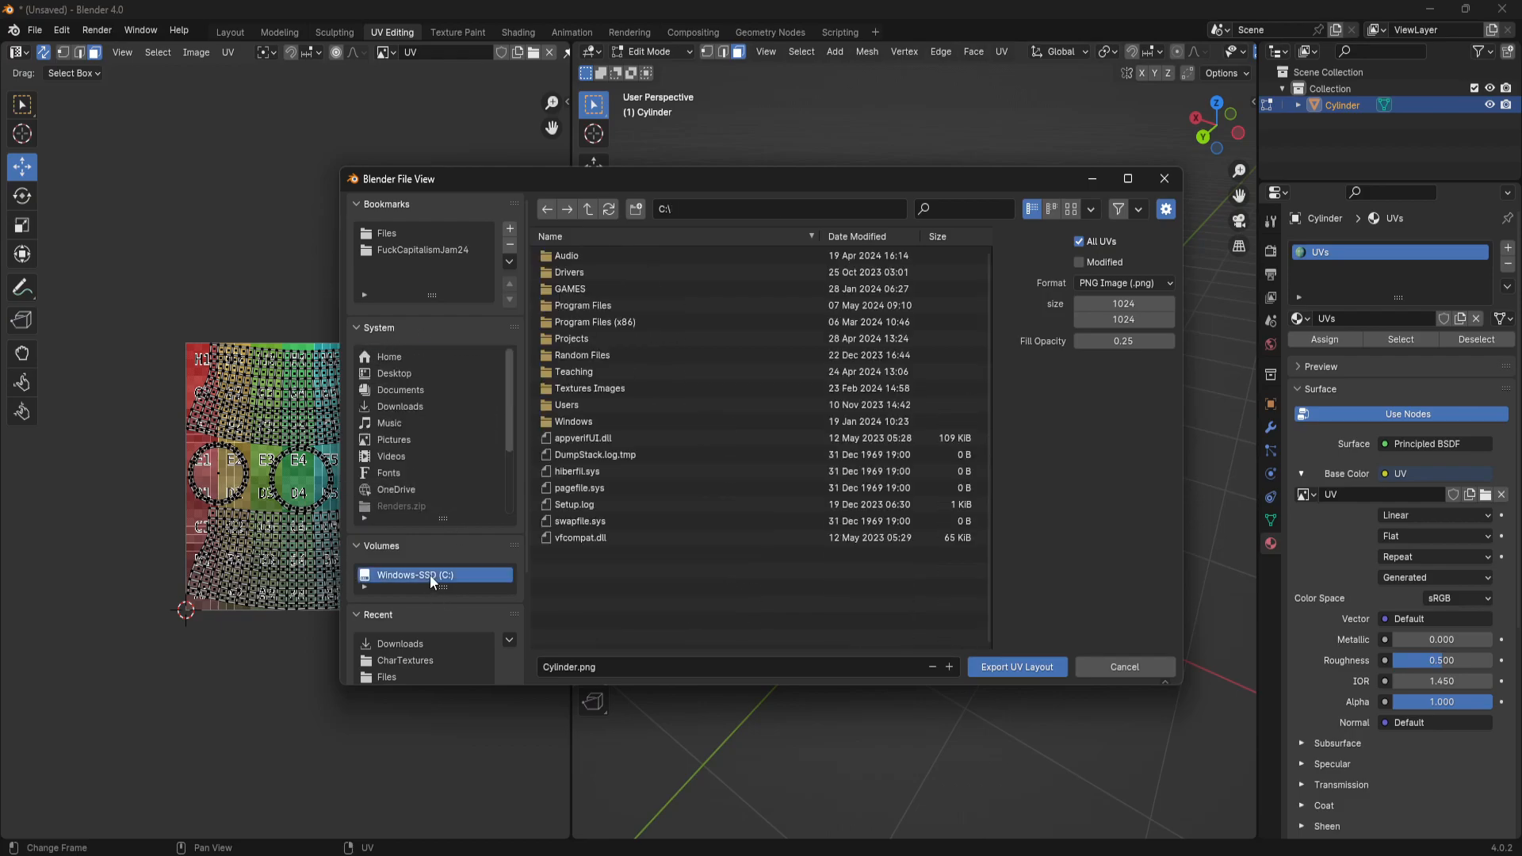
{"action": "double_click", "coordinate": [582, 371]}
{"action": "left_click", "coordinate": [626, 666]}
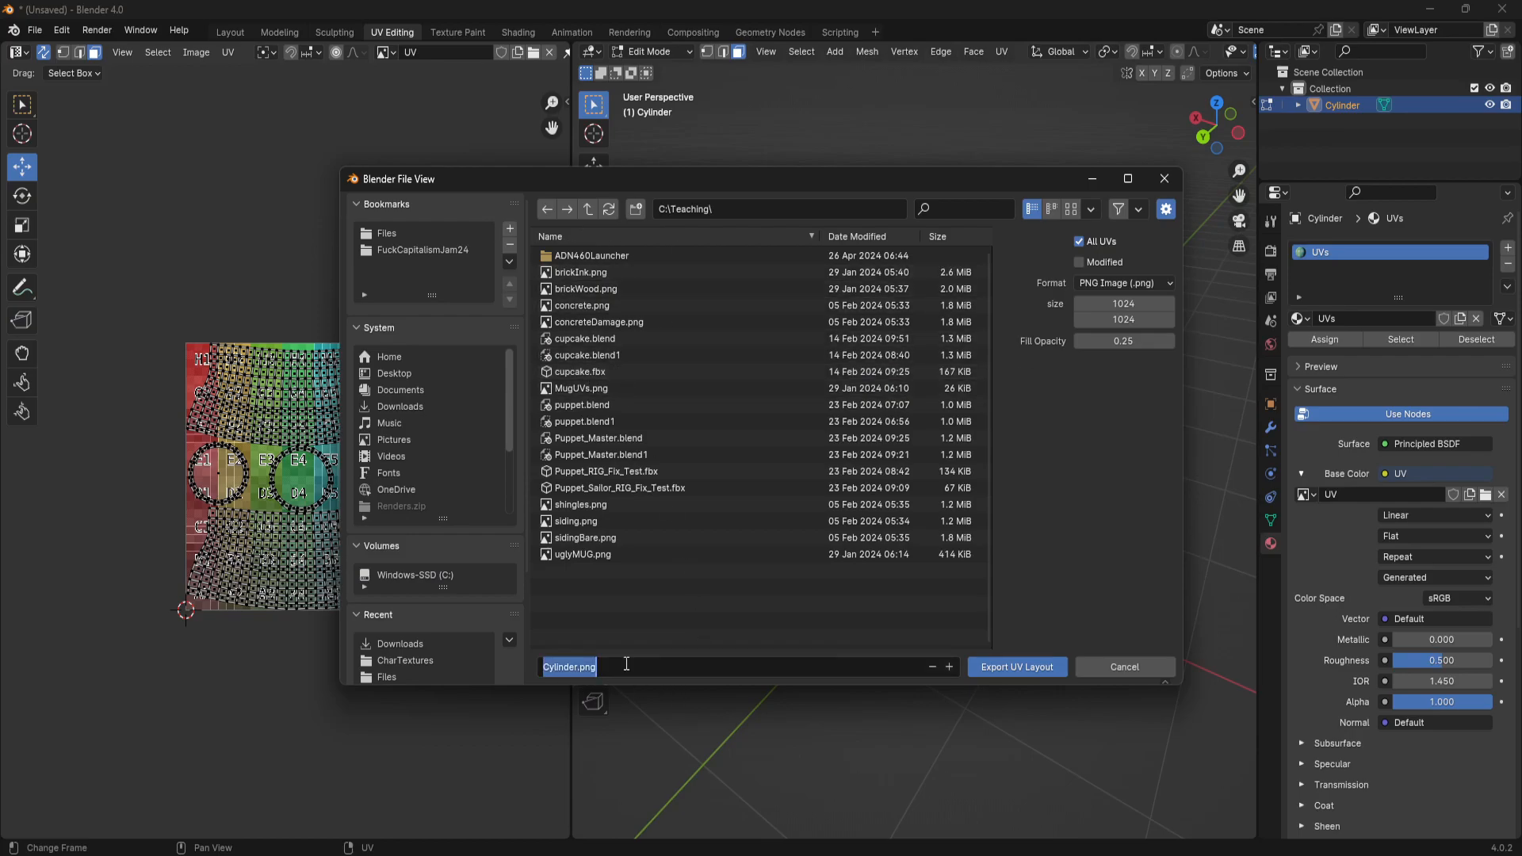
{"action": "type", "text": "vaseUVs"}
{"action": "left_click", "coordinate": [1030, 668]}
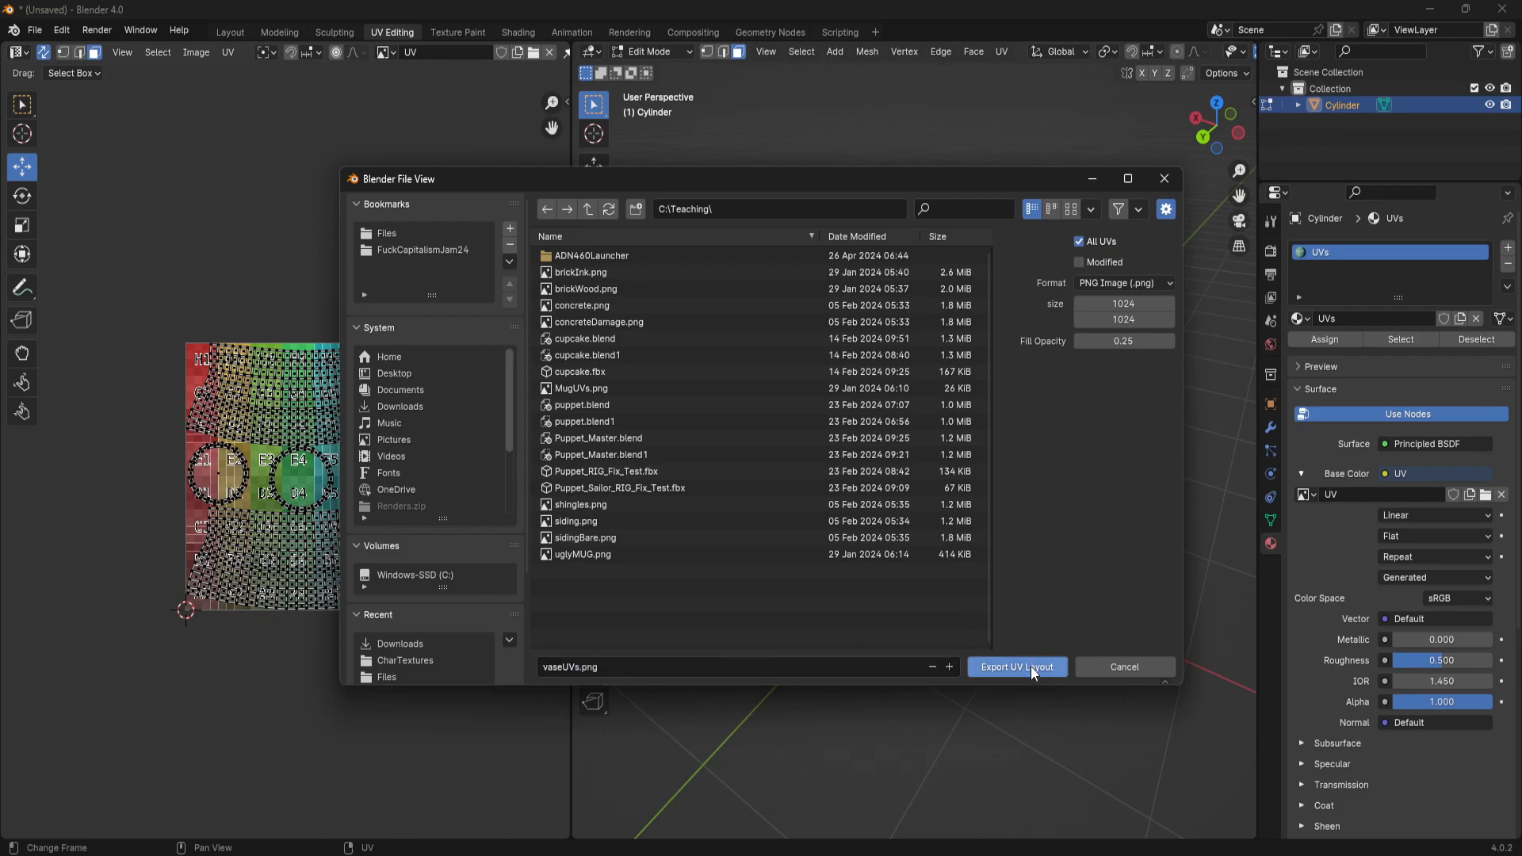
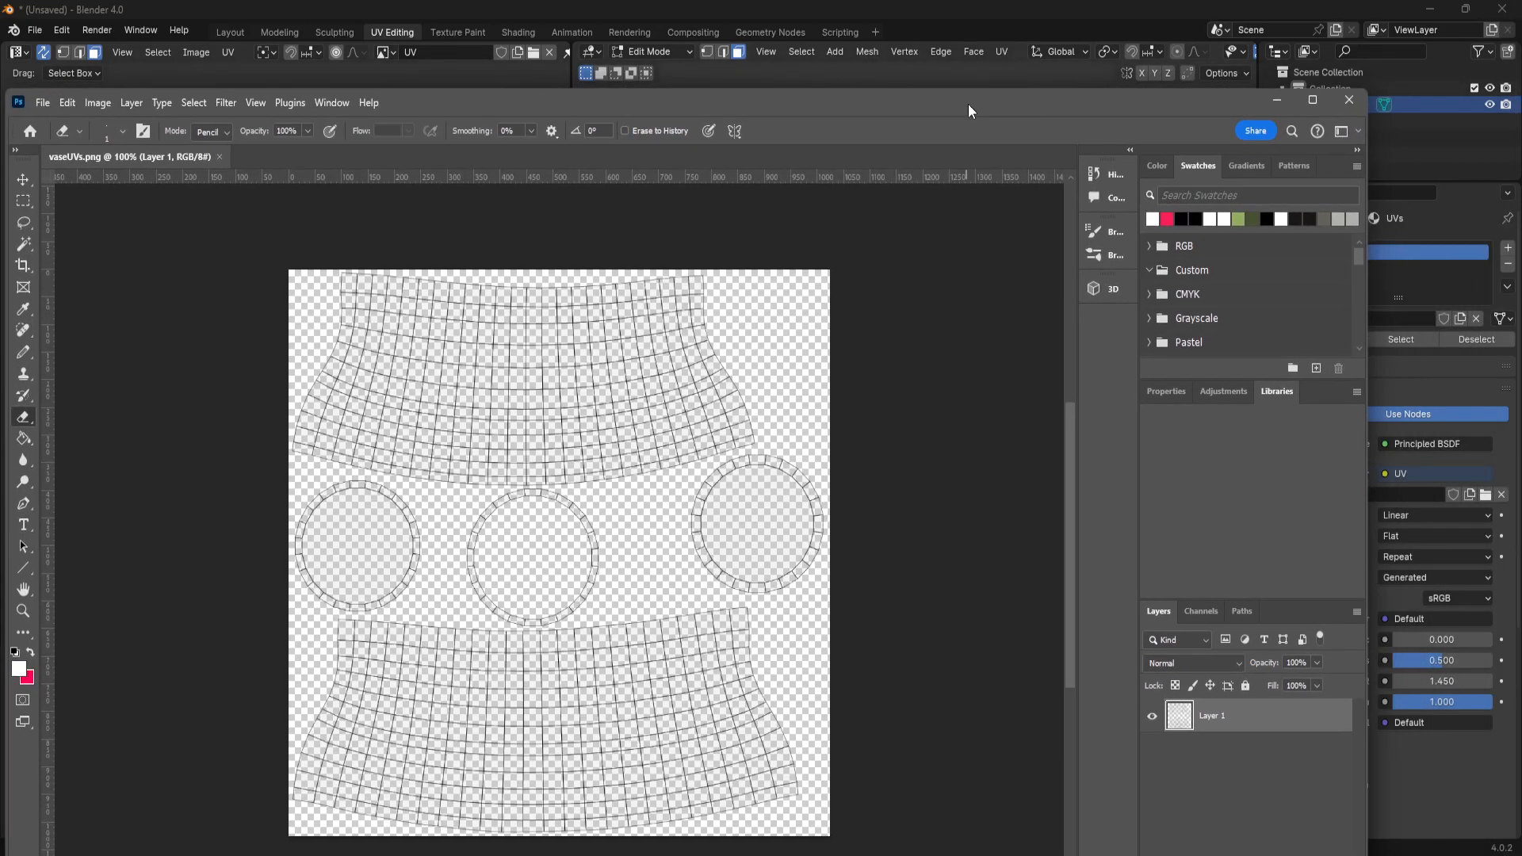
Switch to Photoshop, rename the wireframe layer UVs, and place it above a newly added empty layer
{"action": "left_click", "coordinate": [1315, 101]}
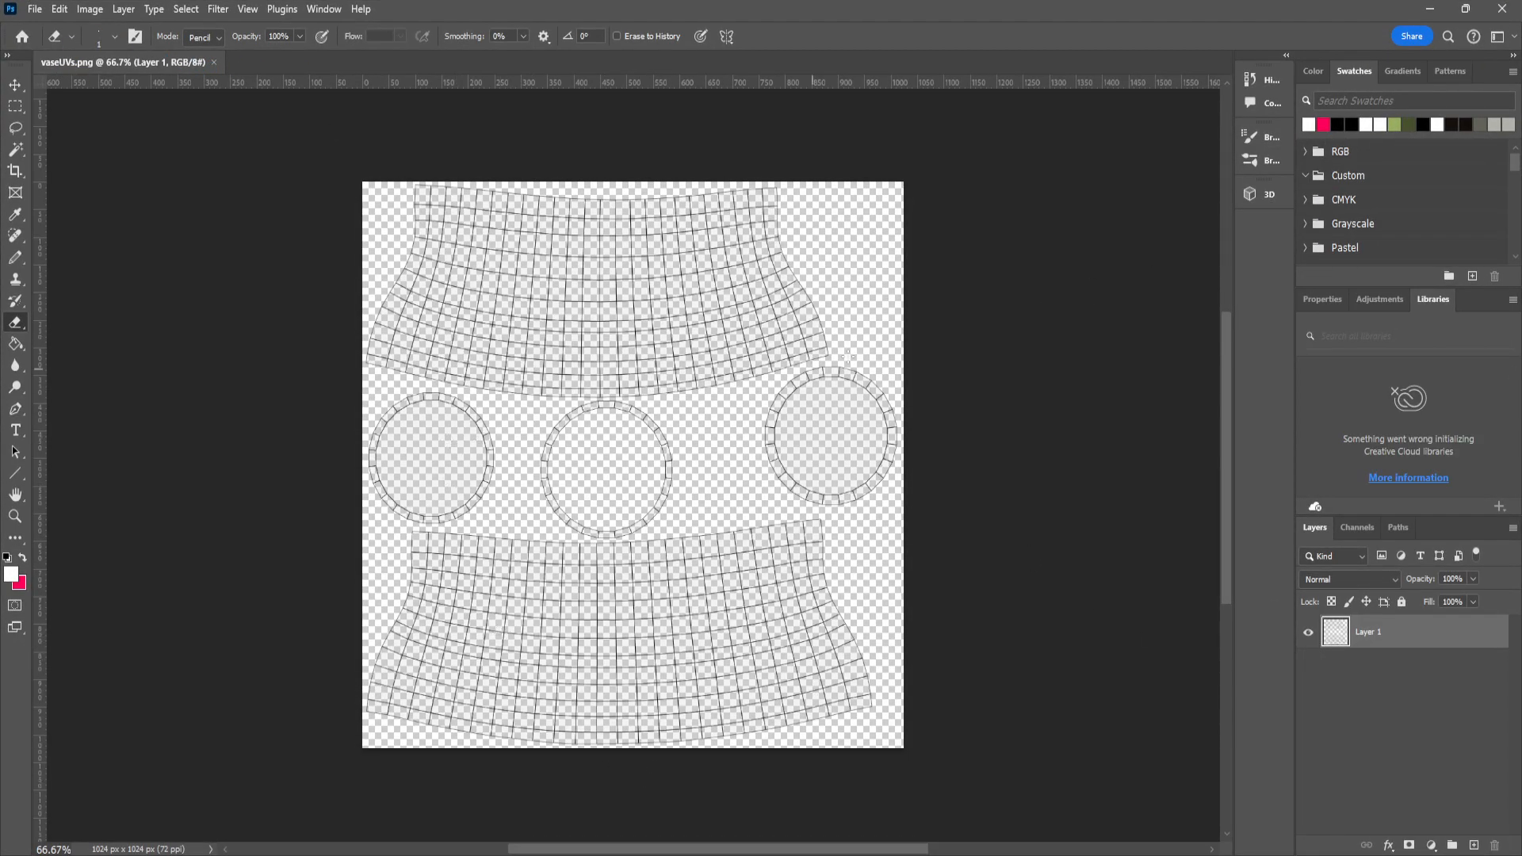
{"action": "left_click", "coordinate": [1474, 845]}
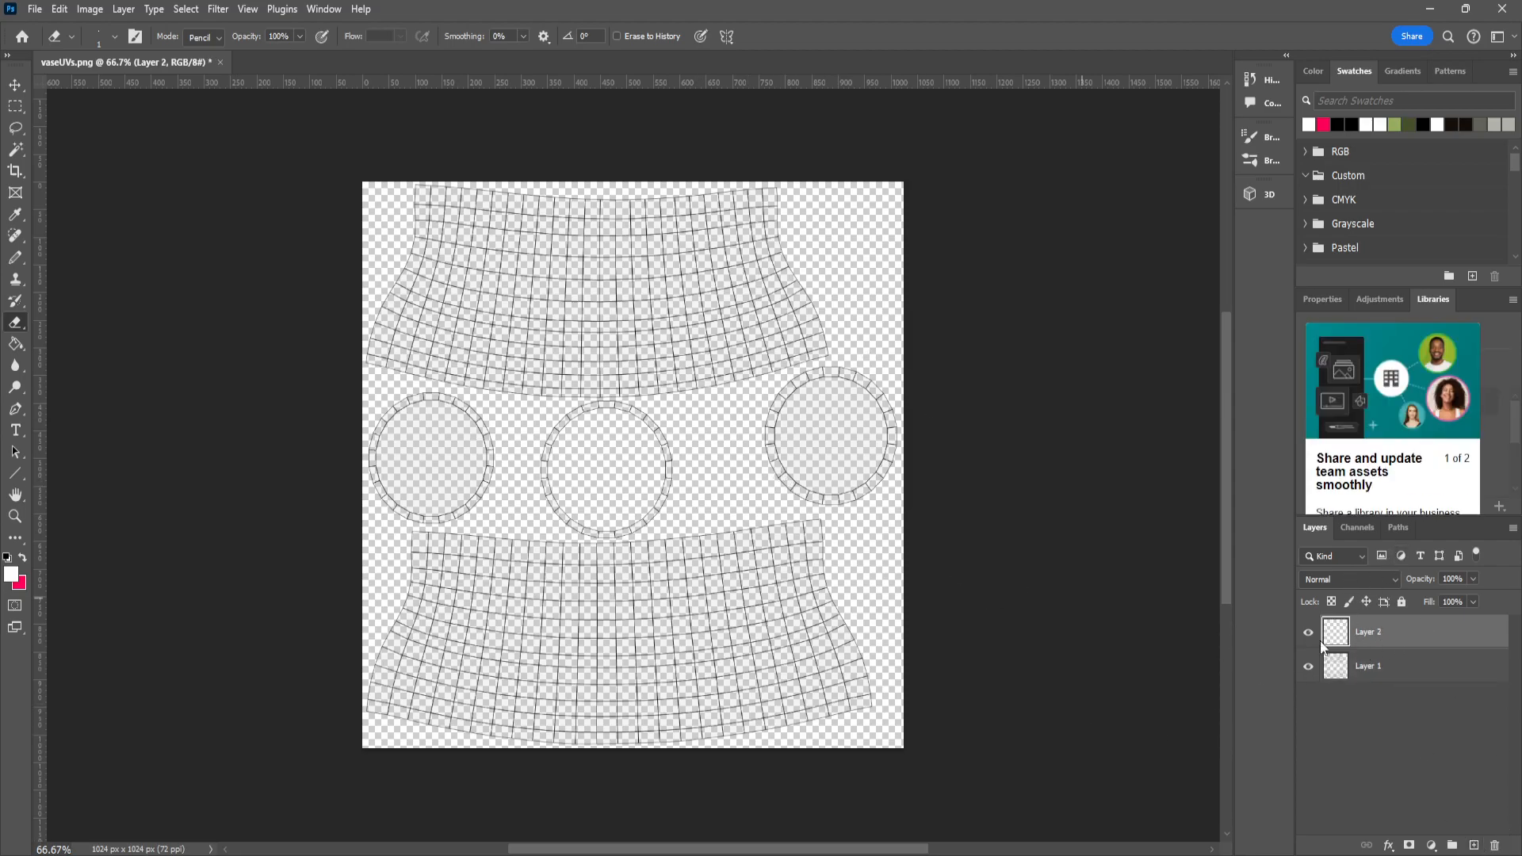
{"action": "left_click", "coordinate": [1384, 664]}
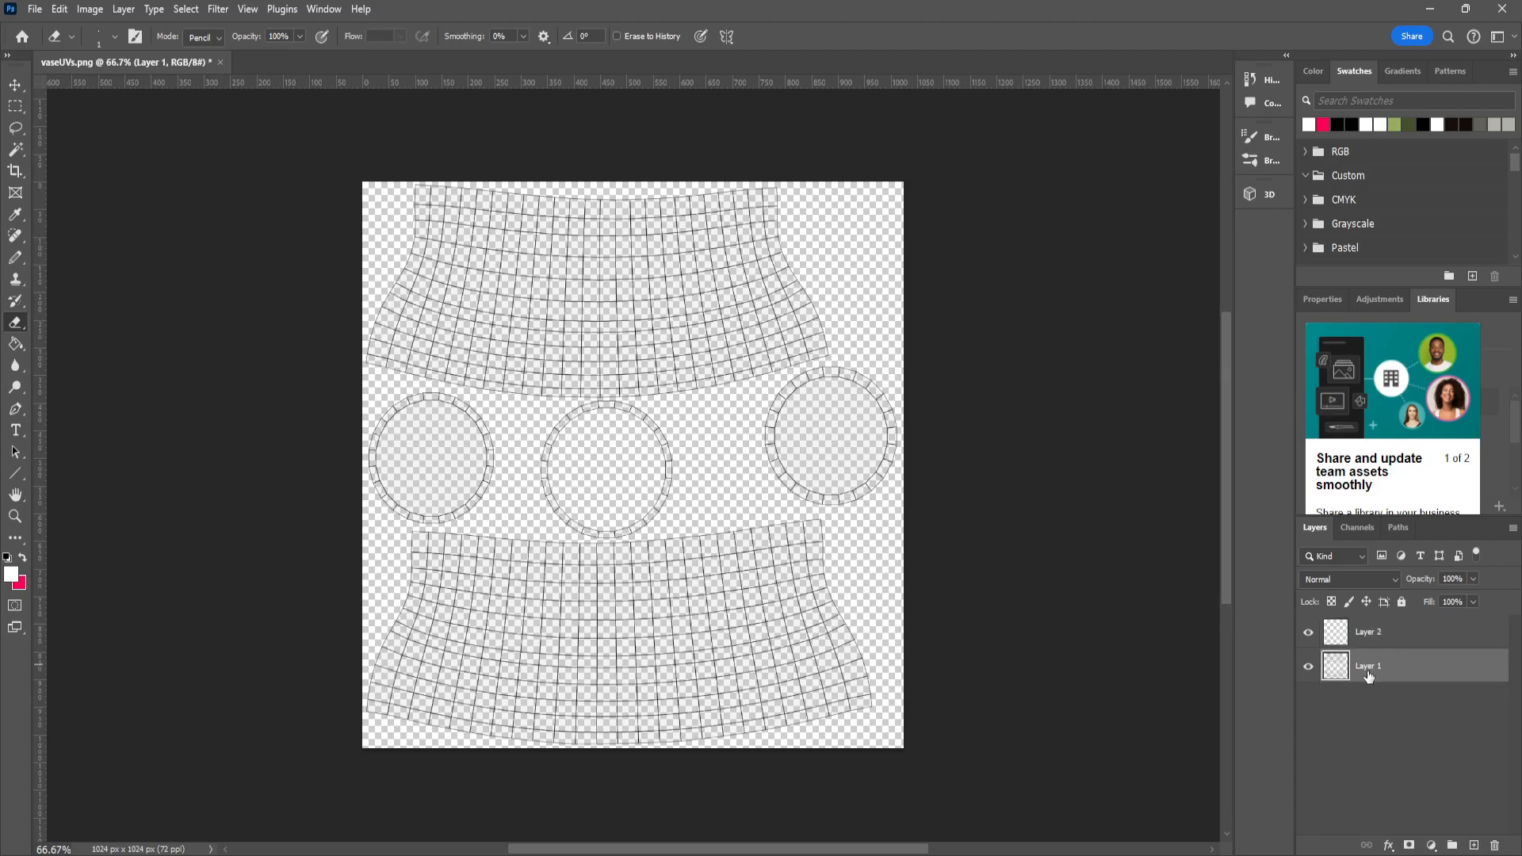
{"action": "type", "text": "UVs"}
{"action": "key", "text": "Return"}
{"action": "left_click_drag", "start_coordinate": [1381, 679], "coordinate": [1390, 625]}
Set the UVs layer's blend mode to Multiply and make Layer 2 the active layer
{"action": "left_click", "coordinate": [1365, 584]}
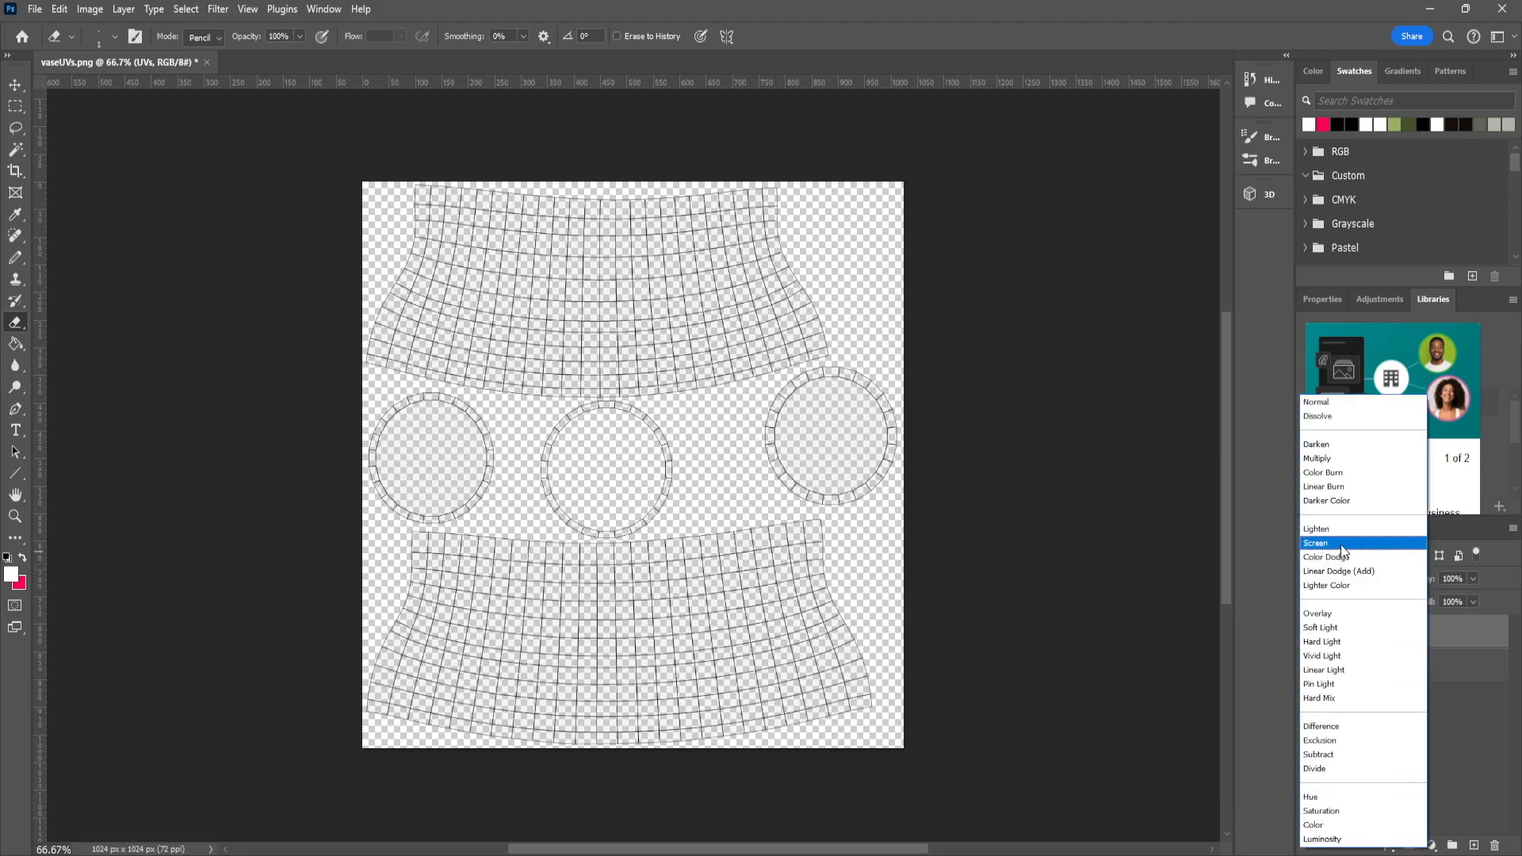
{"action": "left_click", "coordinate": [1334, 455]}
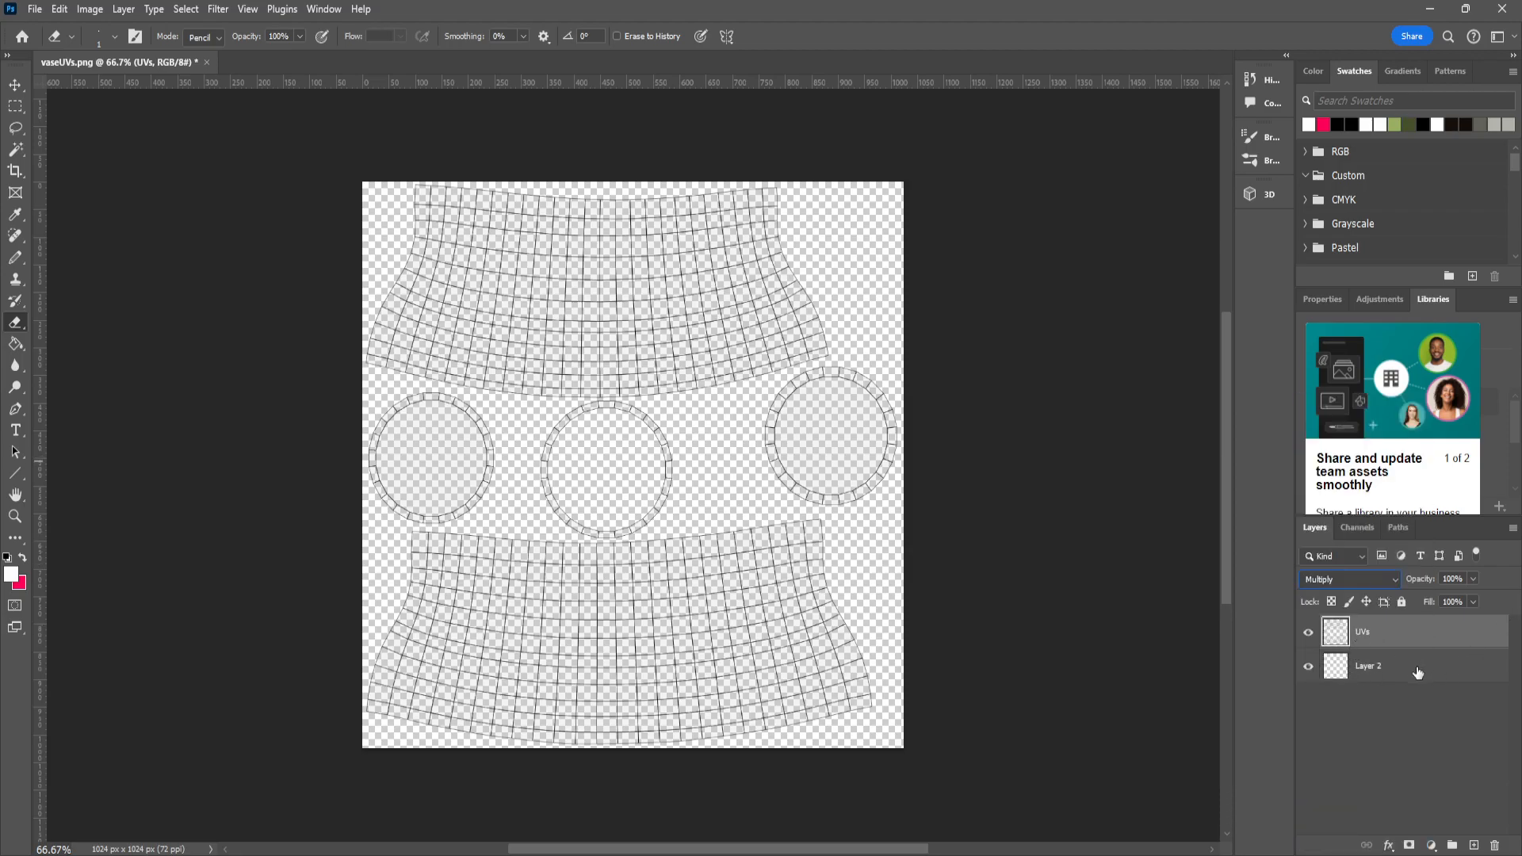
{"action": "left_click", "coordinate": [1379, 679]}
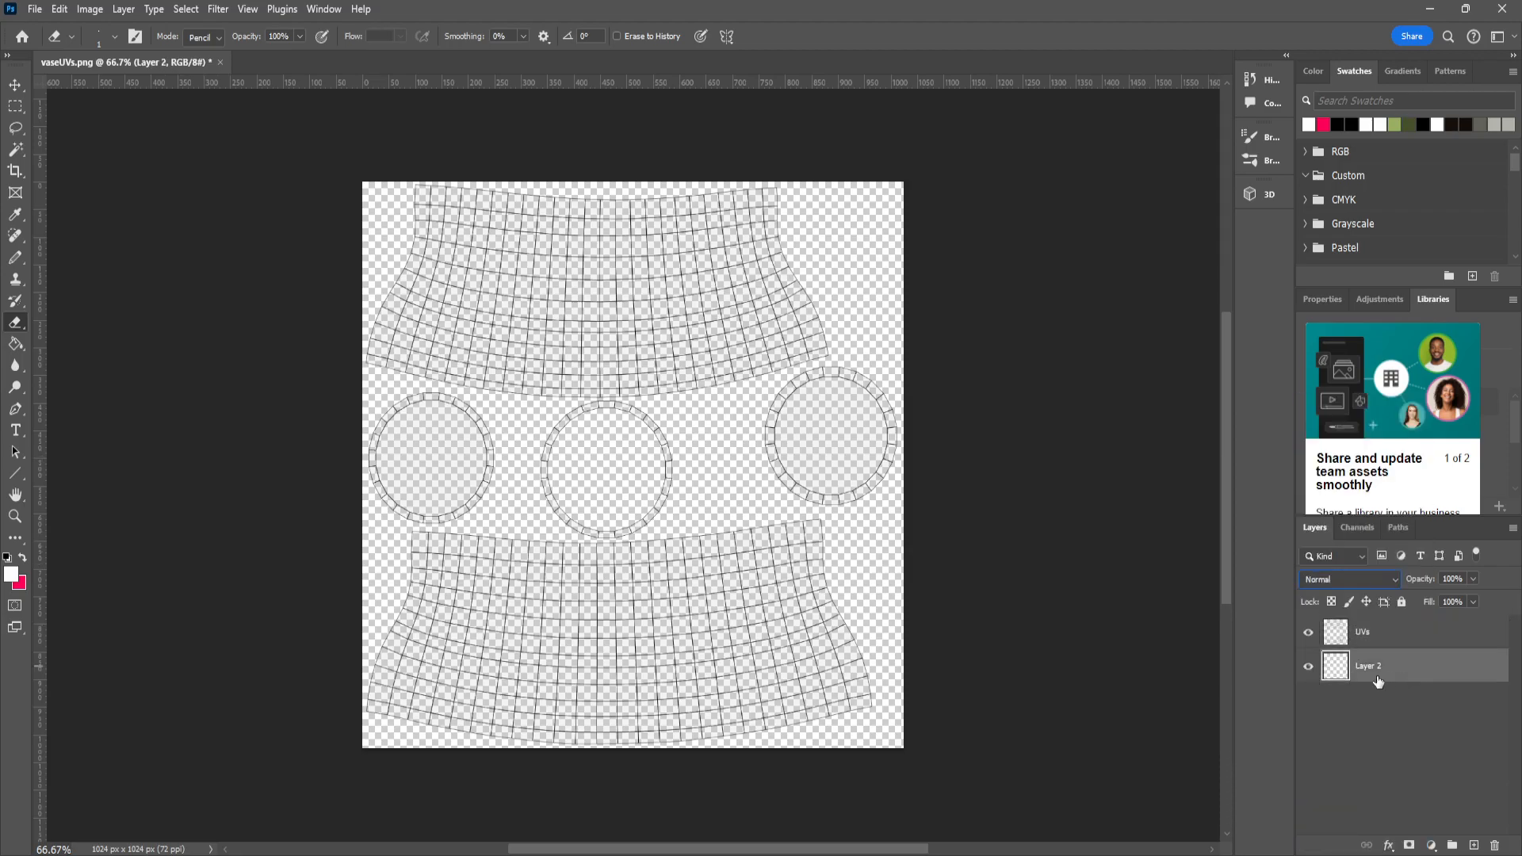
Switch the painting tool from the Pencil to the Brush Tool
{"action": "left_click", "coordinate": [16, 259]}
{"action": "right_click", "coordinate": [16, 259]}
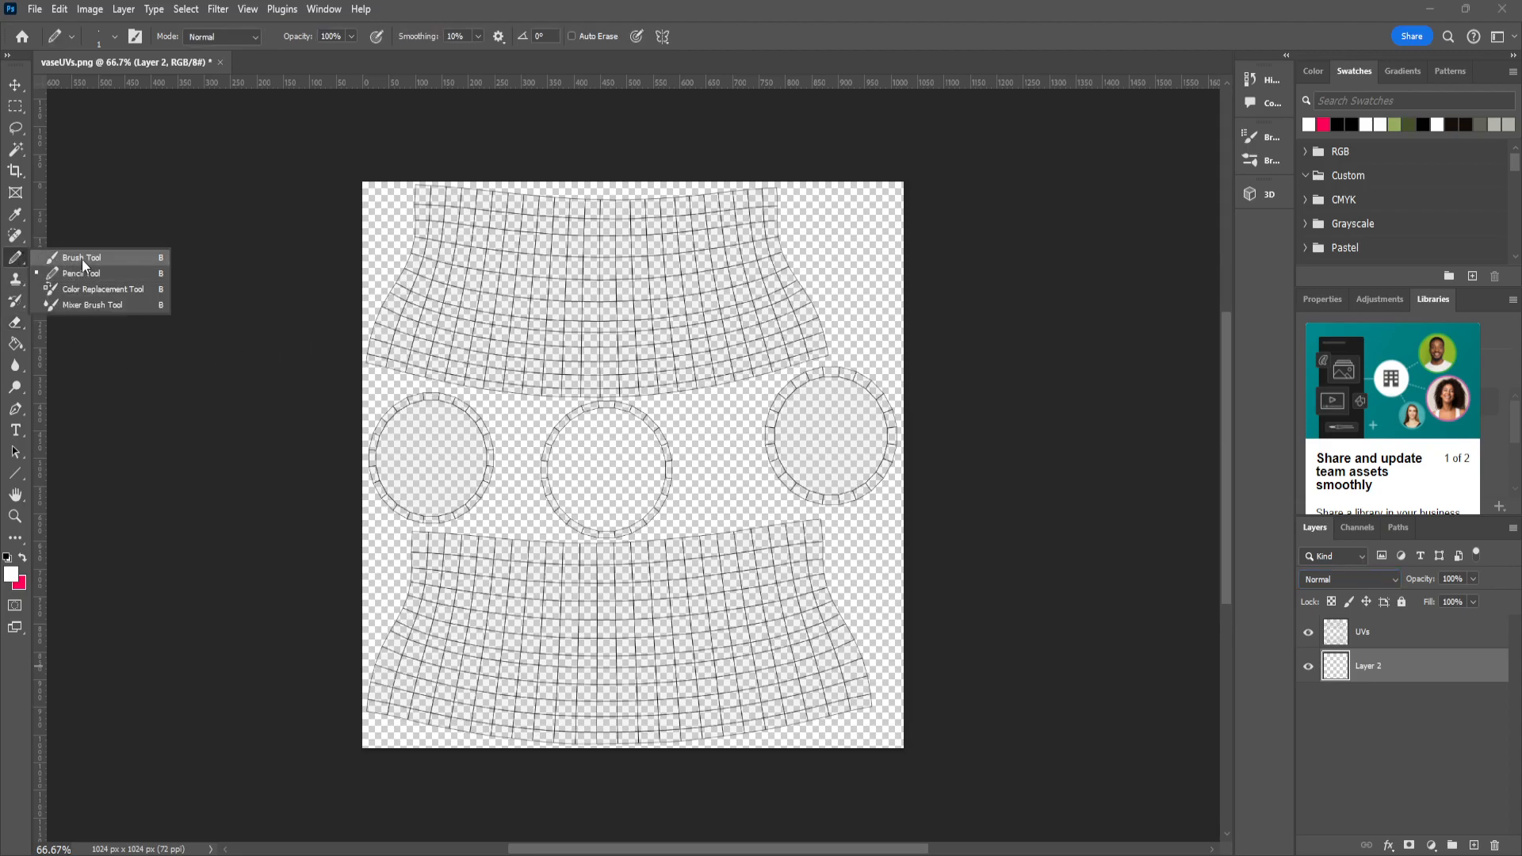
{"action": "left_click", "coordinate": [82, 259]}
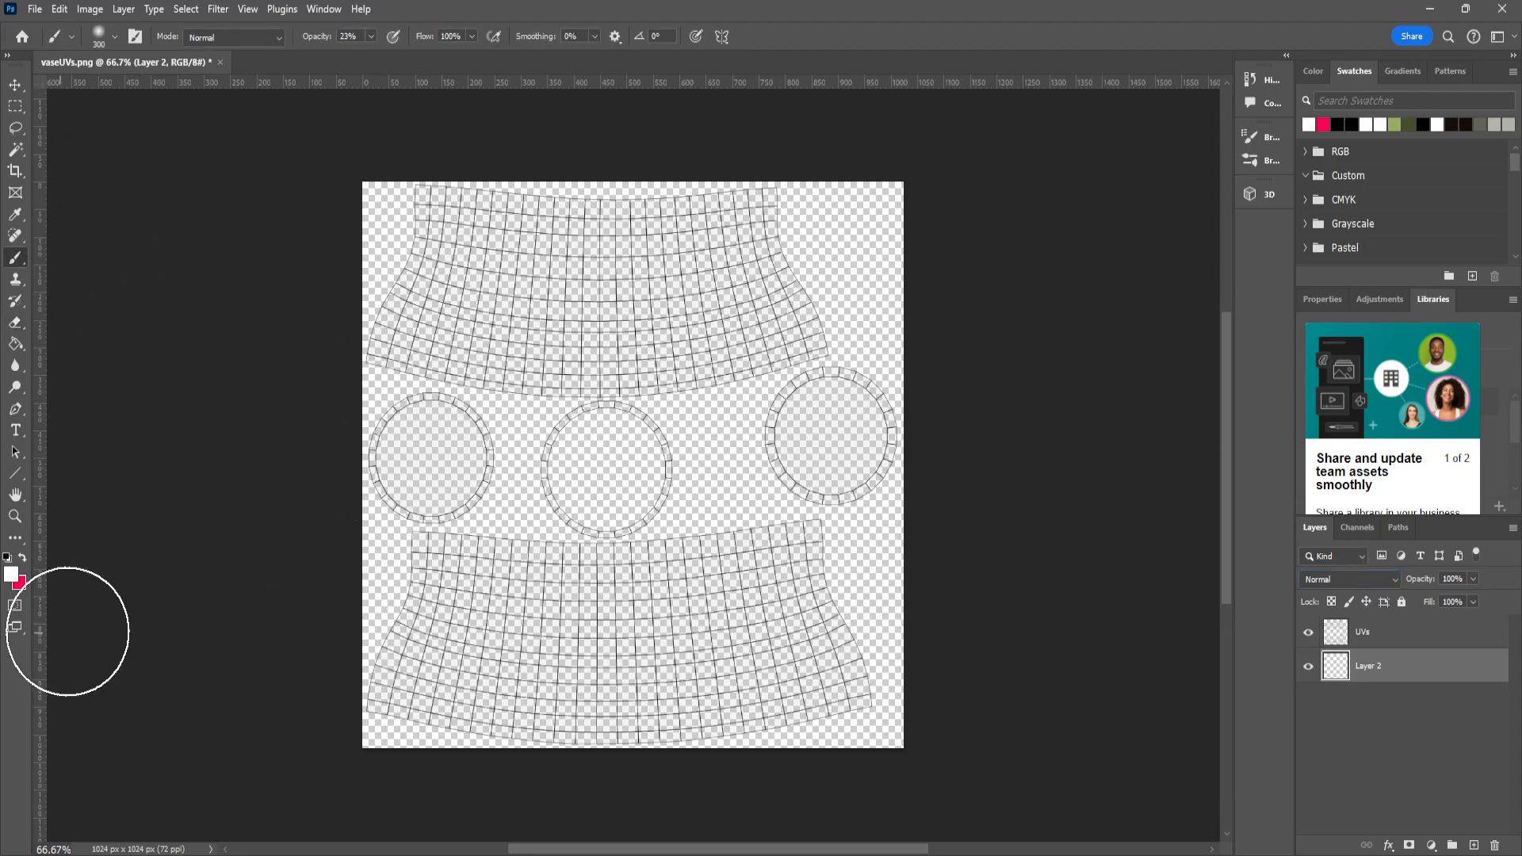
Set the foreground color to the red-brown b13b1f
{"action": "left_click", "coordinate": [22, 558]}
{"action": "key", "text": "i"}
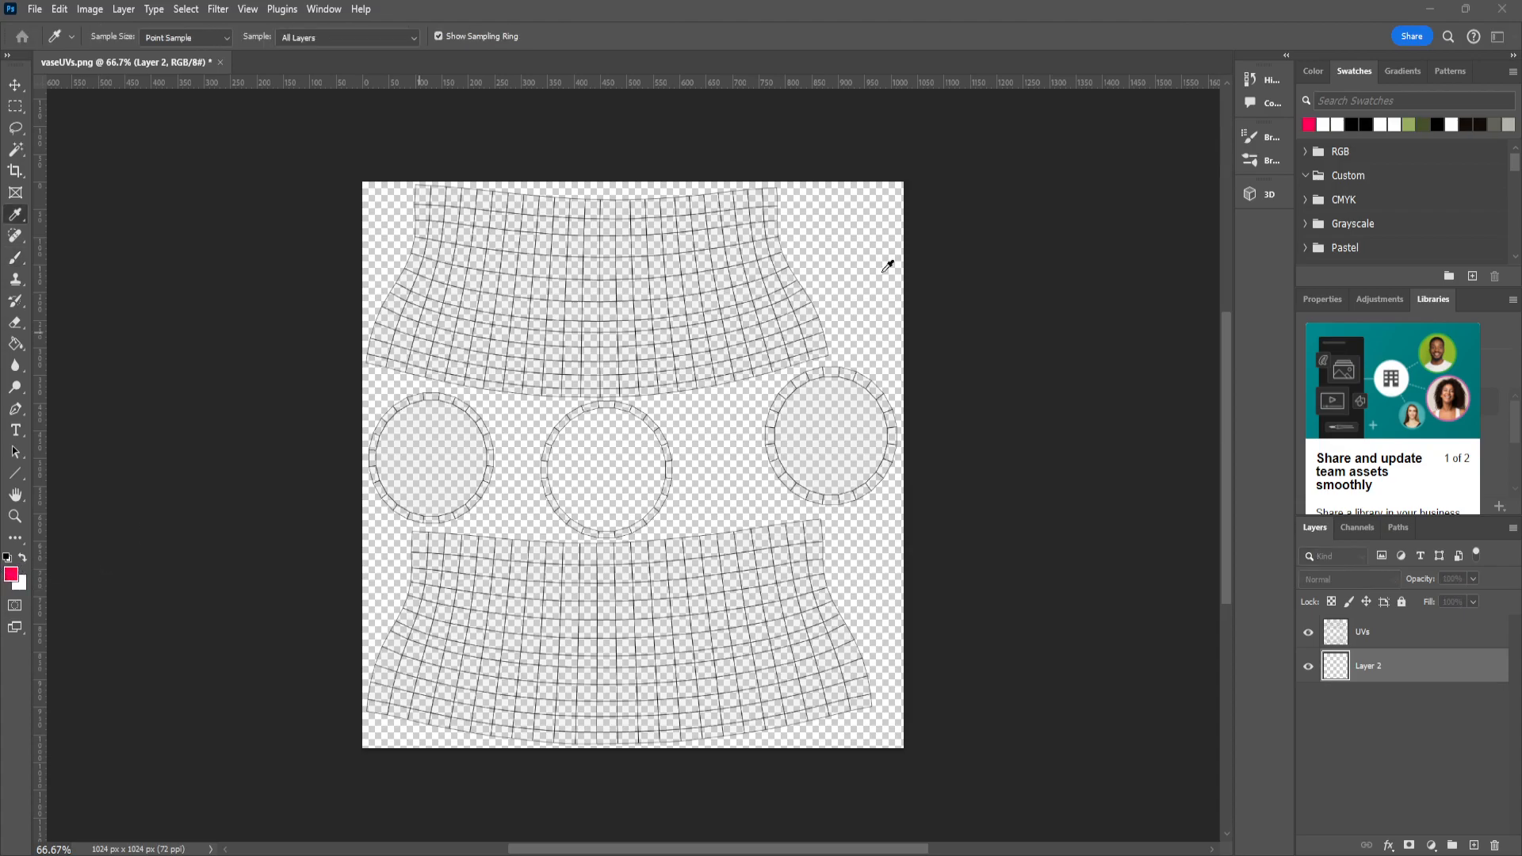
{"action": "left_click", "coordinate": [11, 574]}
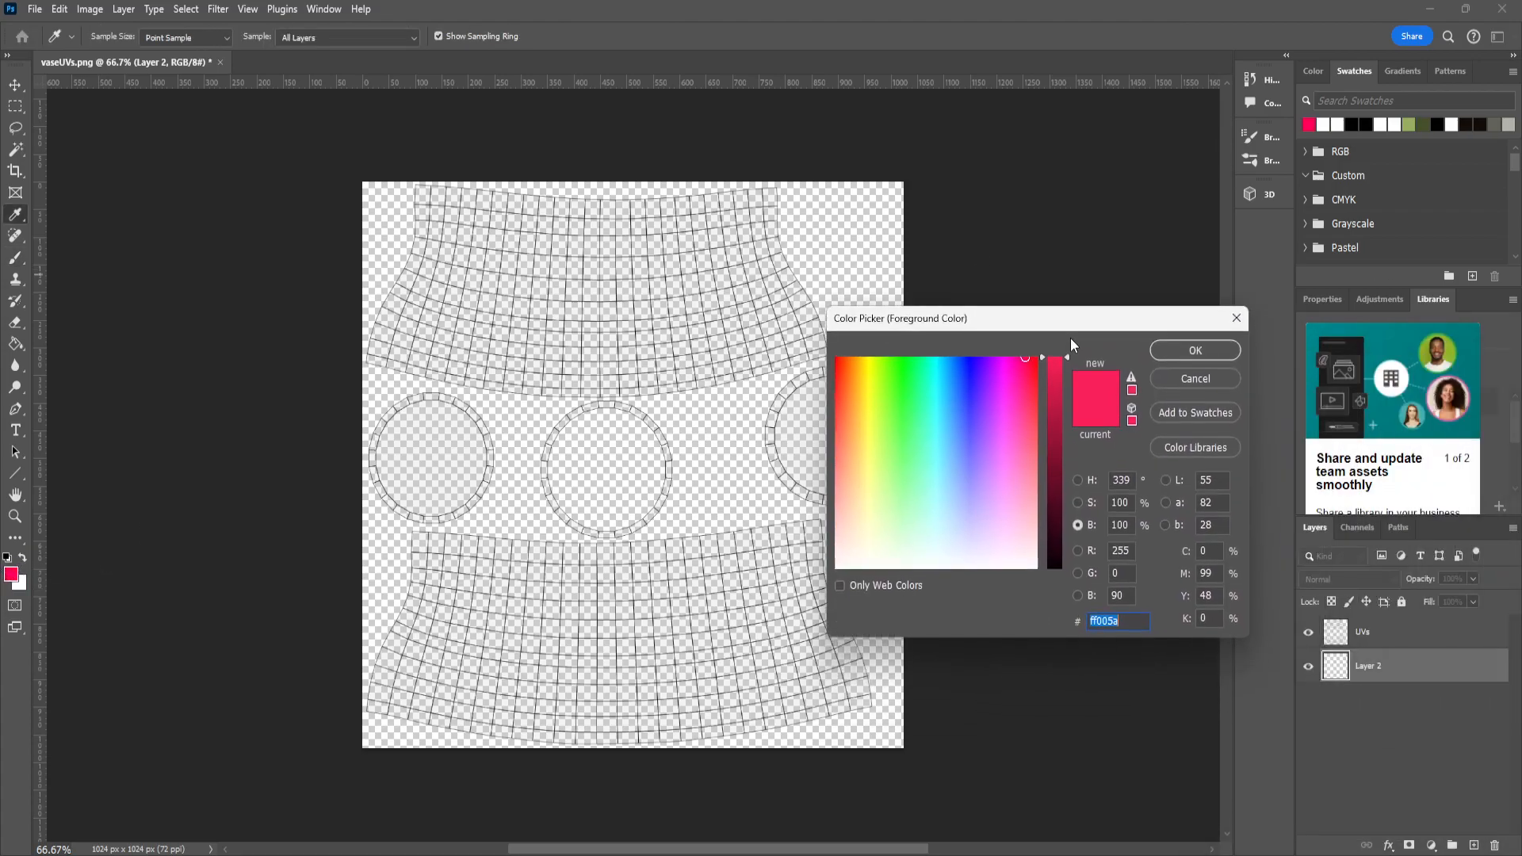
{"action": "mouse_move", "coordinate": [841, 496]}
{"action": "left_mouse_down"}
{"action": "mouse_move", "coordinate": [834, 547]}
{"action": "mouse_move", "coordinate": [835, 436]}
{"action": "mouse_move", "coordinate": [830, 476]}
{"action": "mouse_move", "coordinate": [835, 452]}
{"action": "left_mouse_up"}
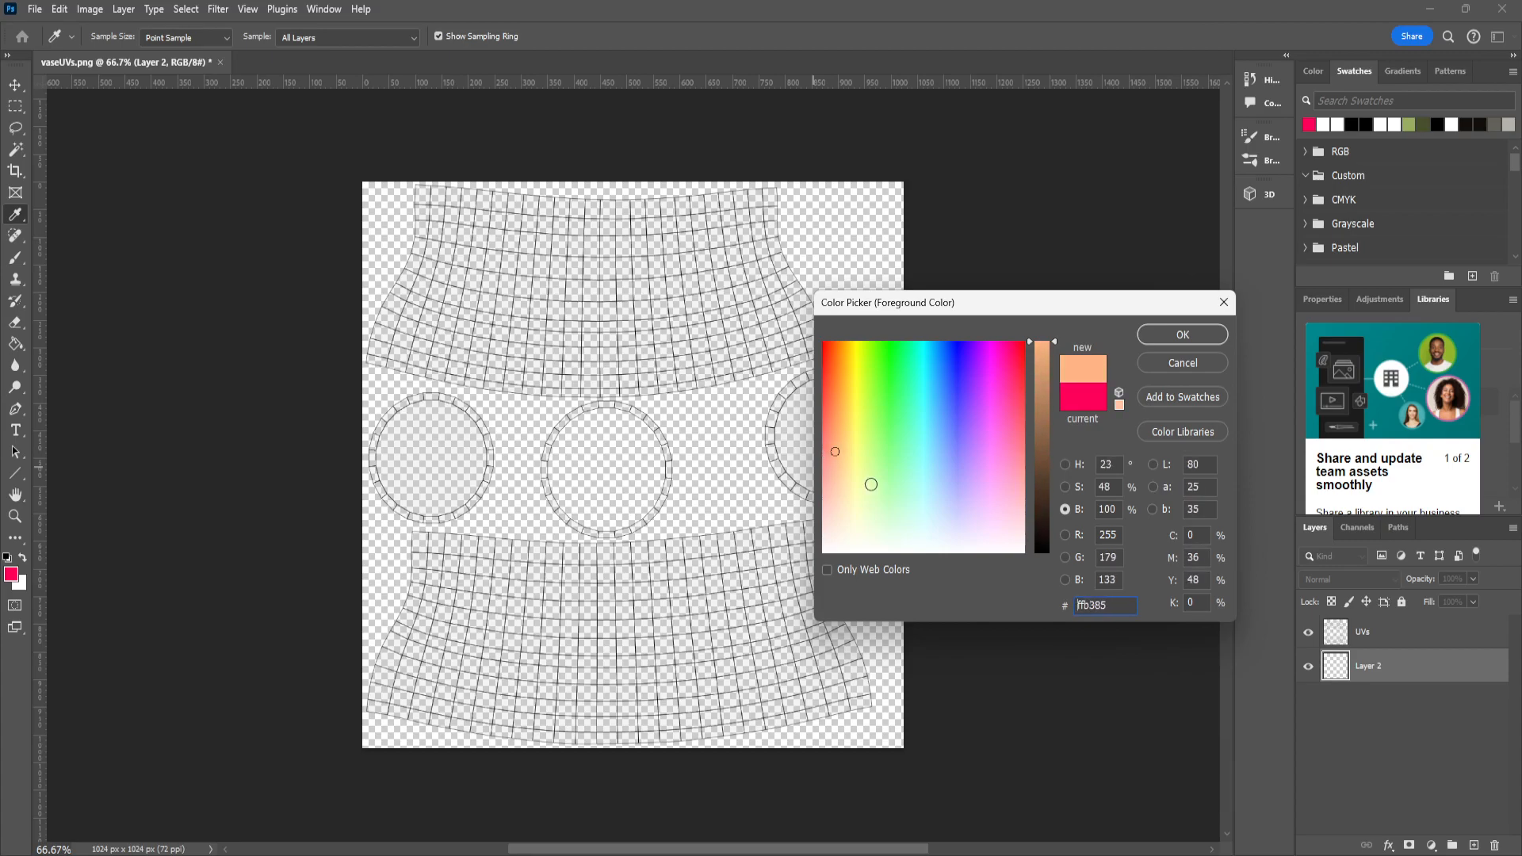
{"action": "left_click_drag", "start_coordinate": [1041, 505], "coordinate": [1049, 424]}
{"action": "mouse_move", "coordinate": [861, 423]}
{"action": "left_mouse_down"}
{"action": "mouse_move", "coordinate": [829, 359]}
{"action": "mouse_move", "coordinate": [827, 378]}
{"action": "left_mouse_up"}
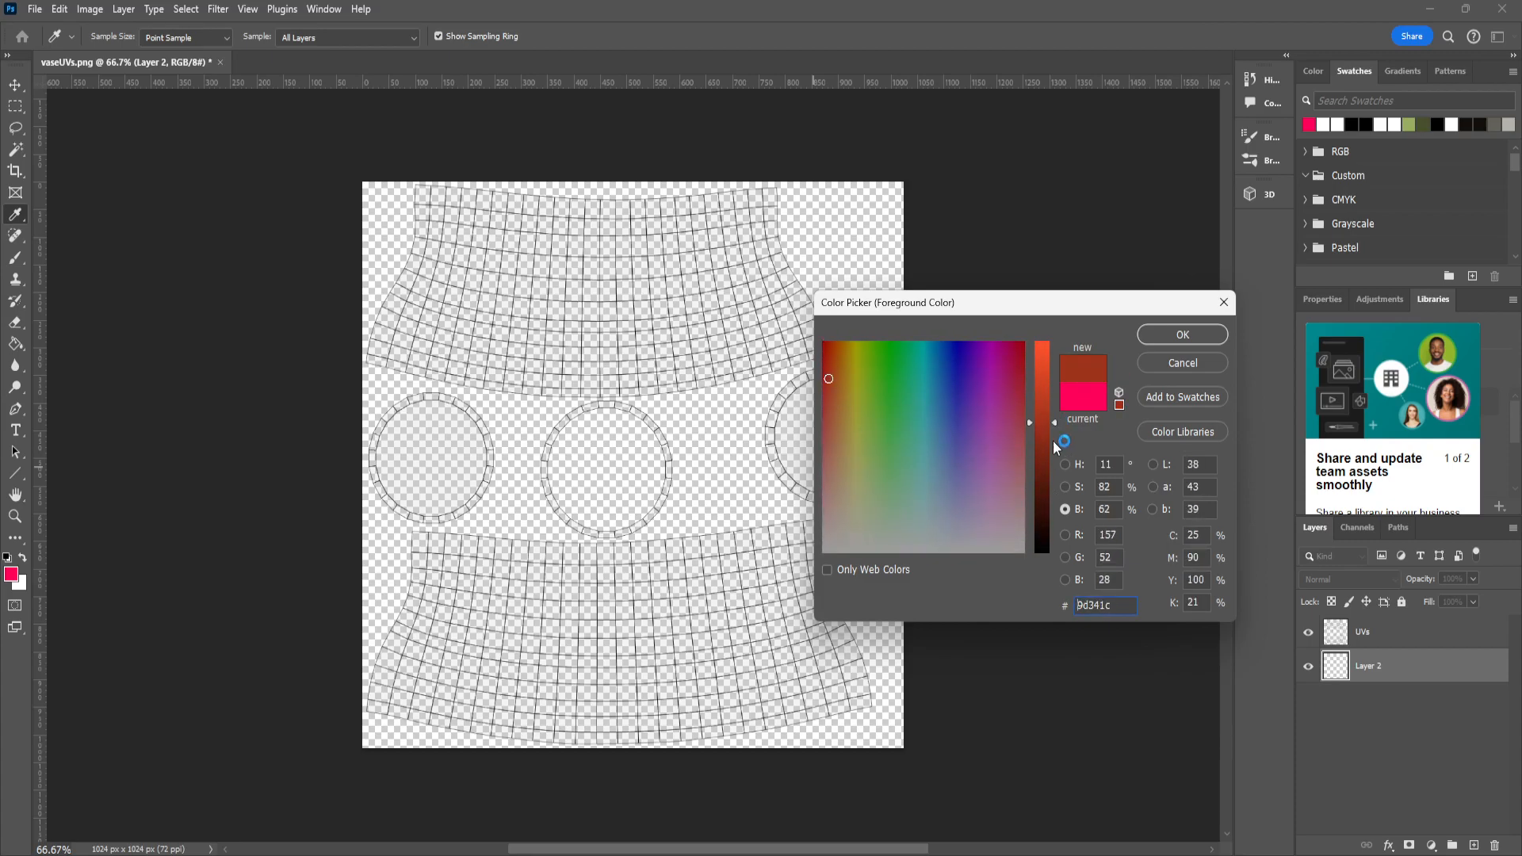
{"action": "left_click_drag", "start_coordinate": [1040, 424], "coordinate": [1036, 406]}
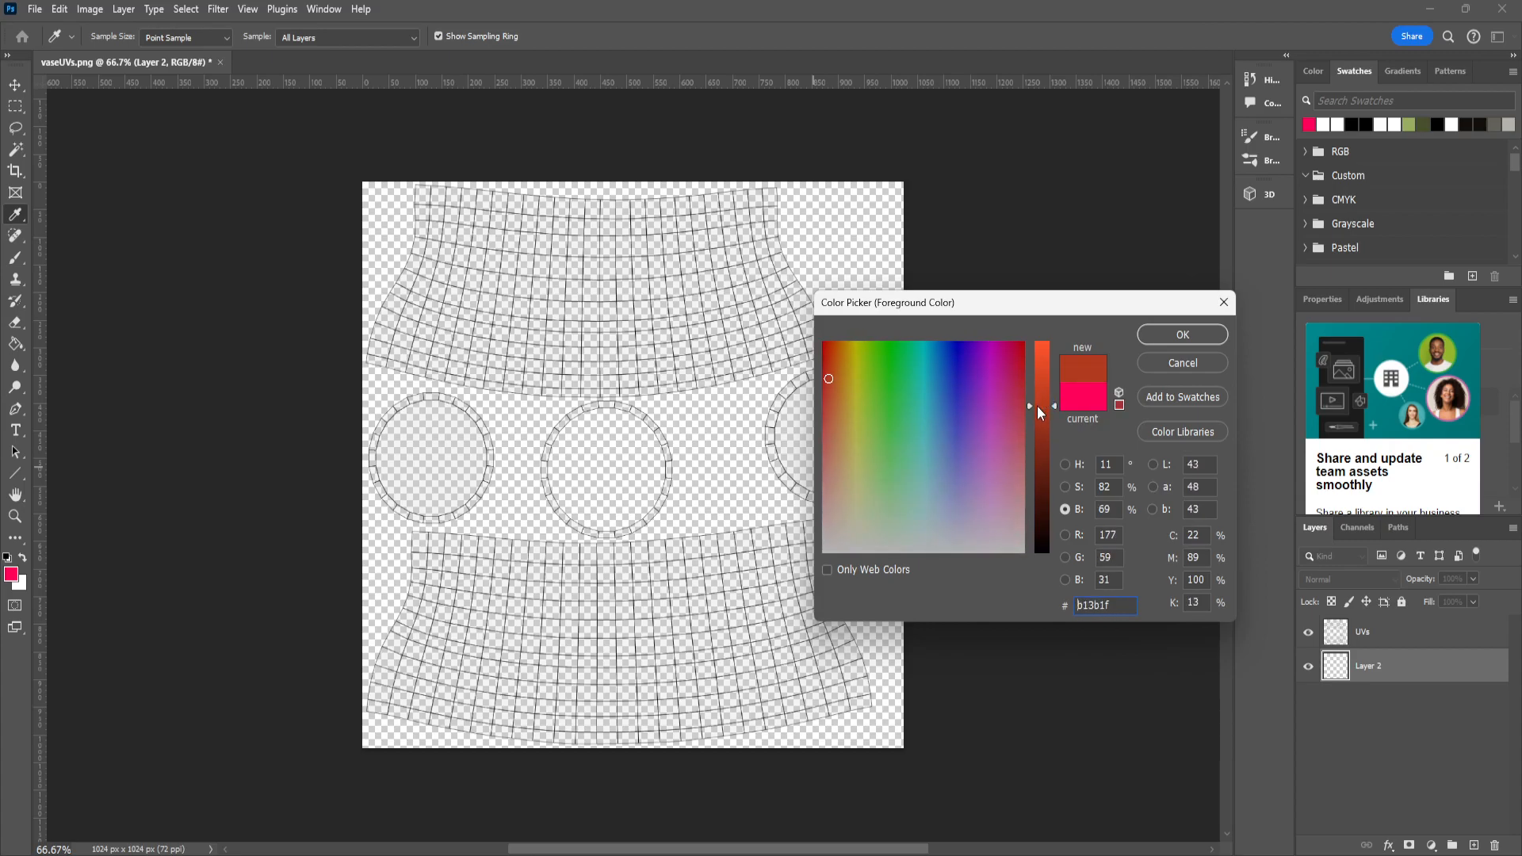
{"action": "left_click", "coordinate": [1182, 337]}
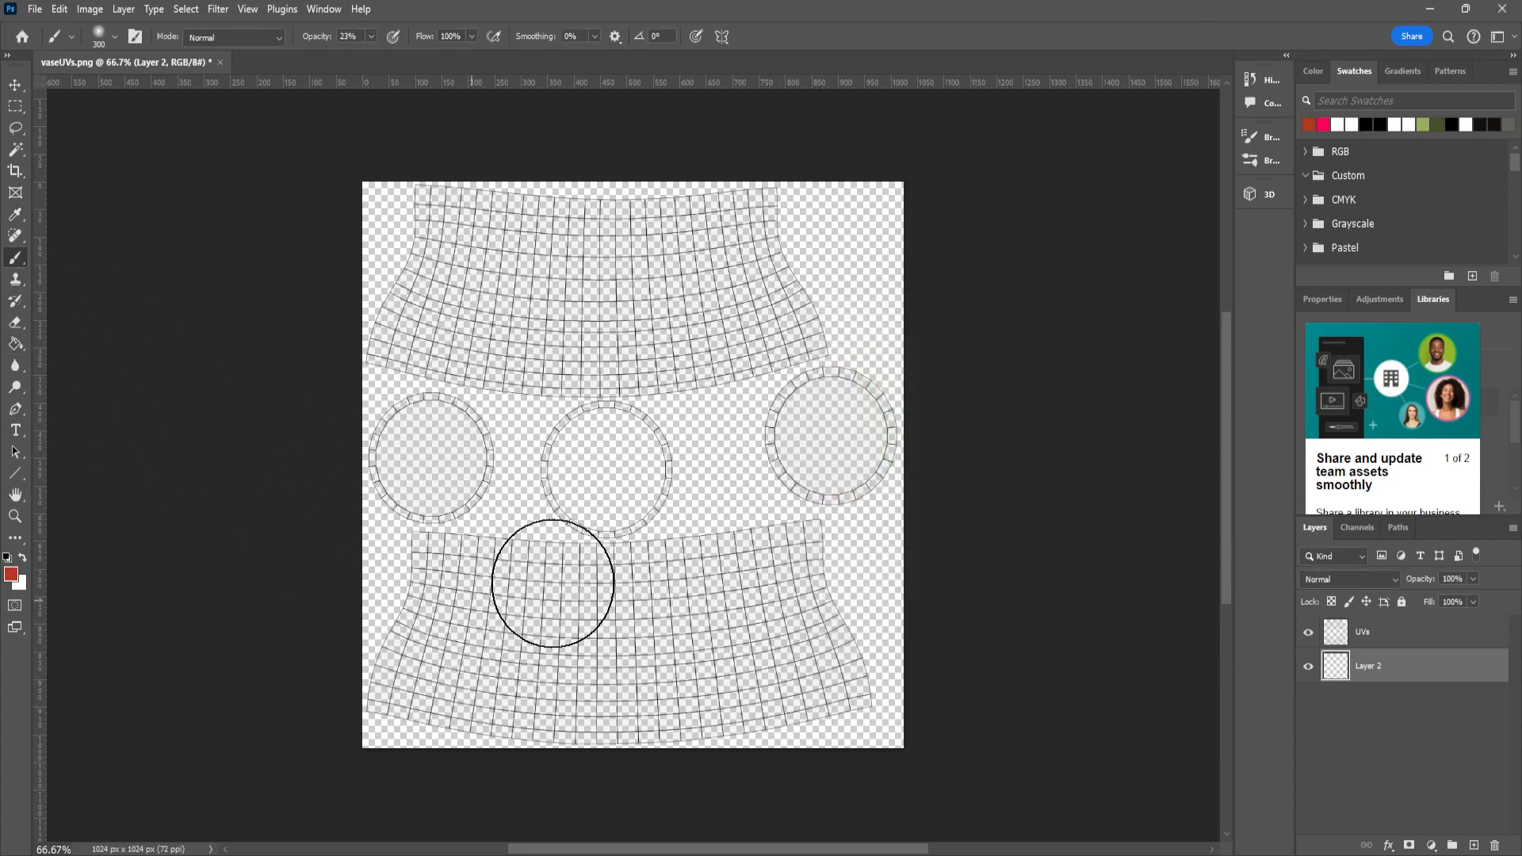
Undo a test stroke at the lower island's right corner and set the brush opacity to 100%
{"action": "mouse_move", "coordinate": [907, 740]}
{"action": "left_mouse_down"}
{"action": "mouse_move", "coordinate": [816, 714]}
{"action": "mouse_move", "coordinate": [849, 712]}
{"action": "left_mouse_up"}
{"action": "key", "text": "ctrl+z"}
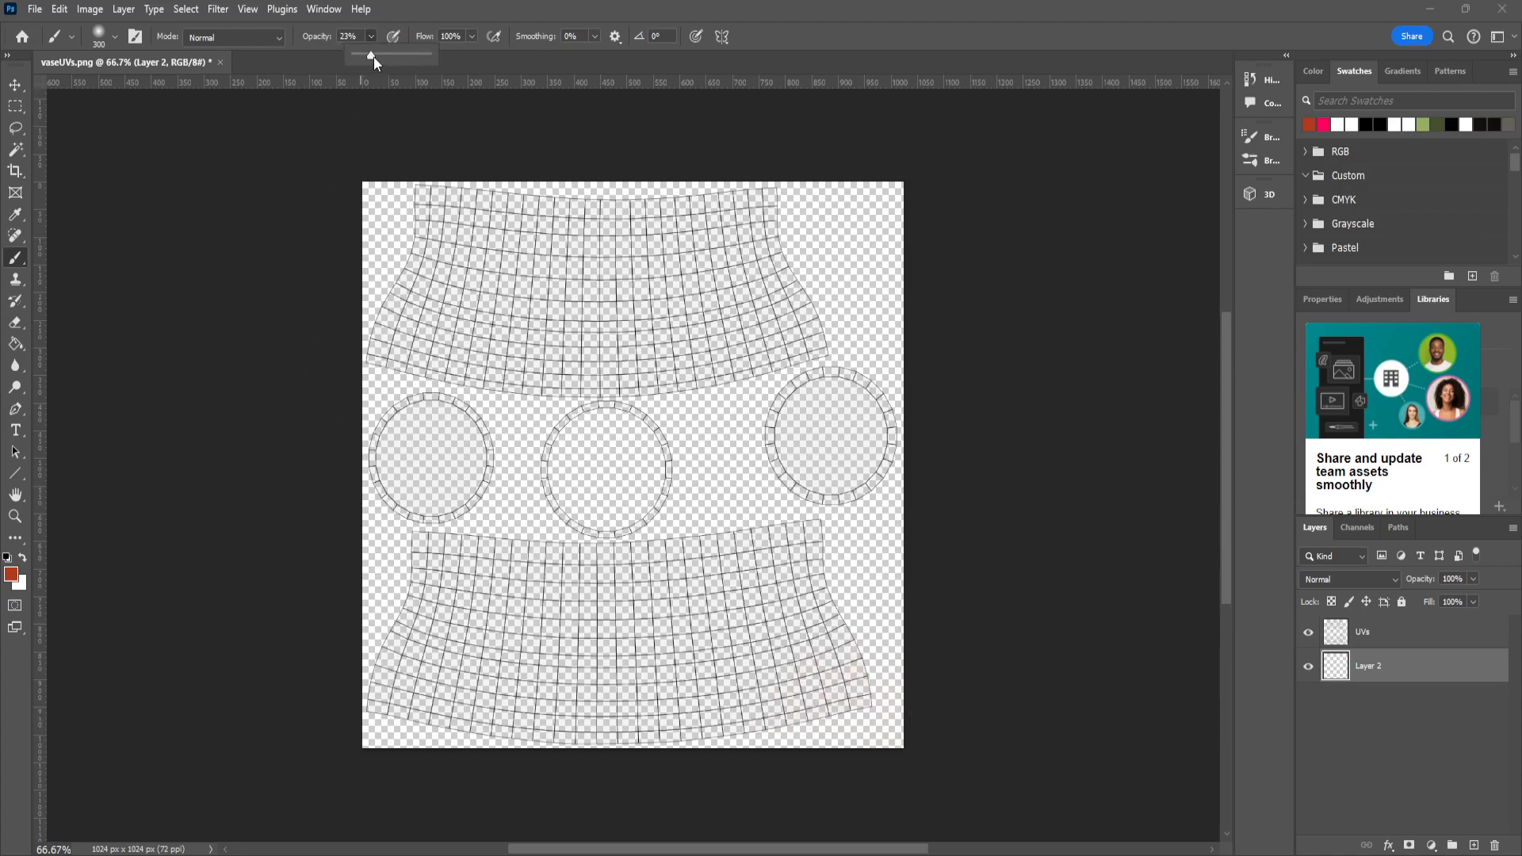
Activate the Polygonal Lasso tool and bring the lower UV island into view at 100% zoom
{"action": "left_click", "coordinate": [26, 127]}
{"action": "left_click", "coordinate": [111, 144]}
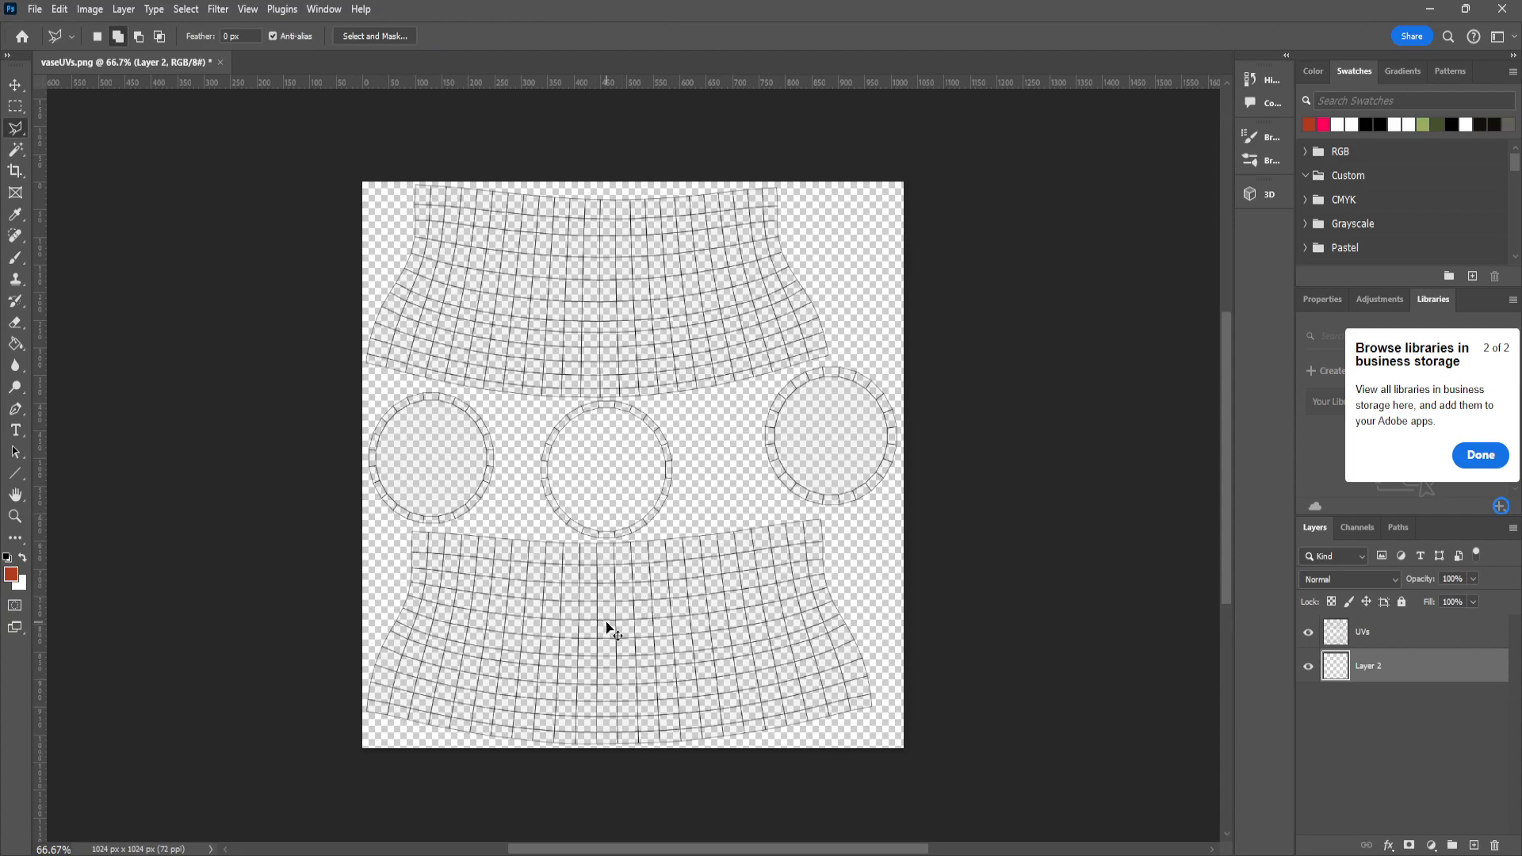
{"action": "key", "text": "ctrl+plus"}
{"action": "scroll", "coordinate": [911, 485], "scroll_direction": "up", "scroll_amount": 3}
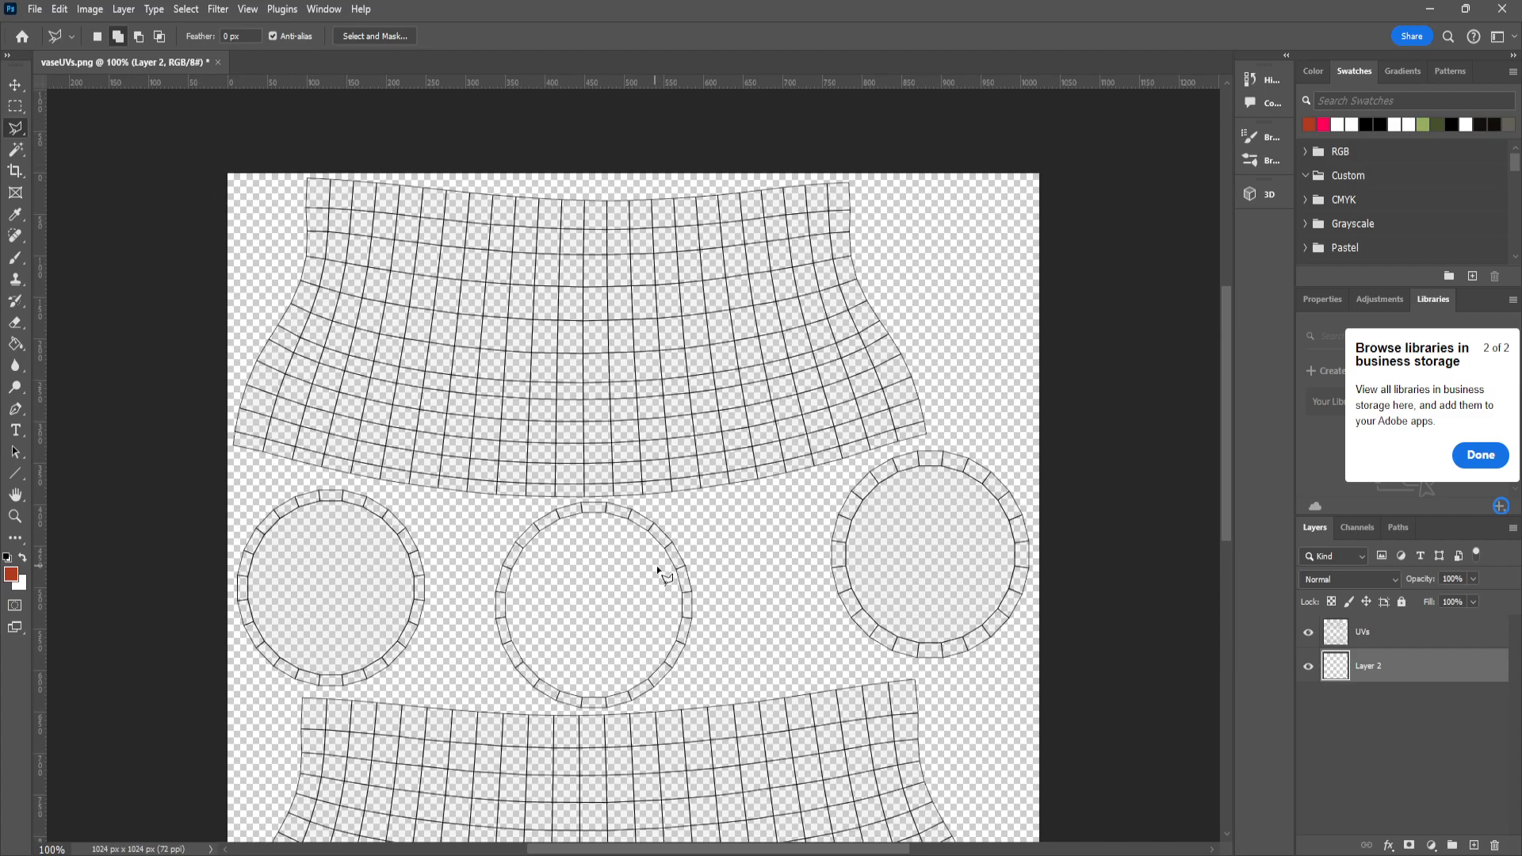
{"action": "scroll", "coordinate": [657, 567], "scroll_direction": "down", "scroll_amount": 4}
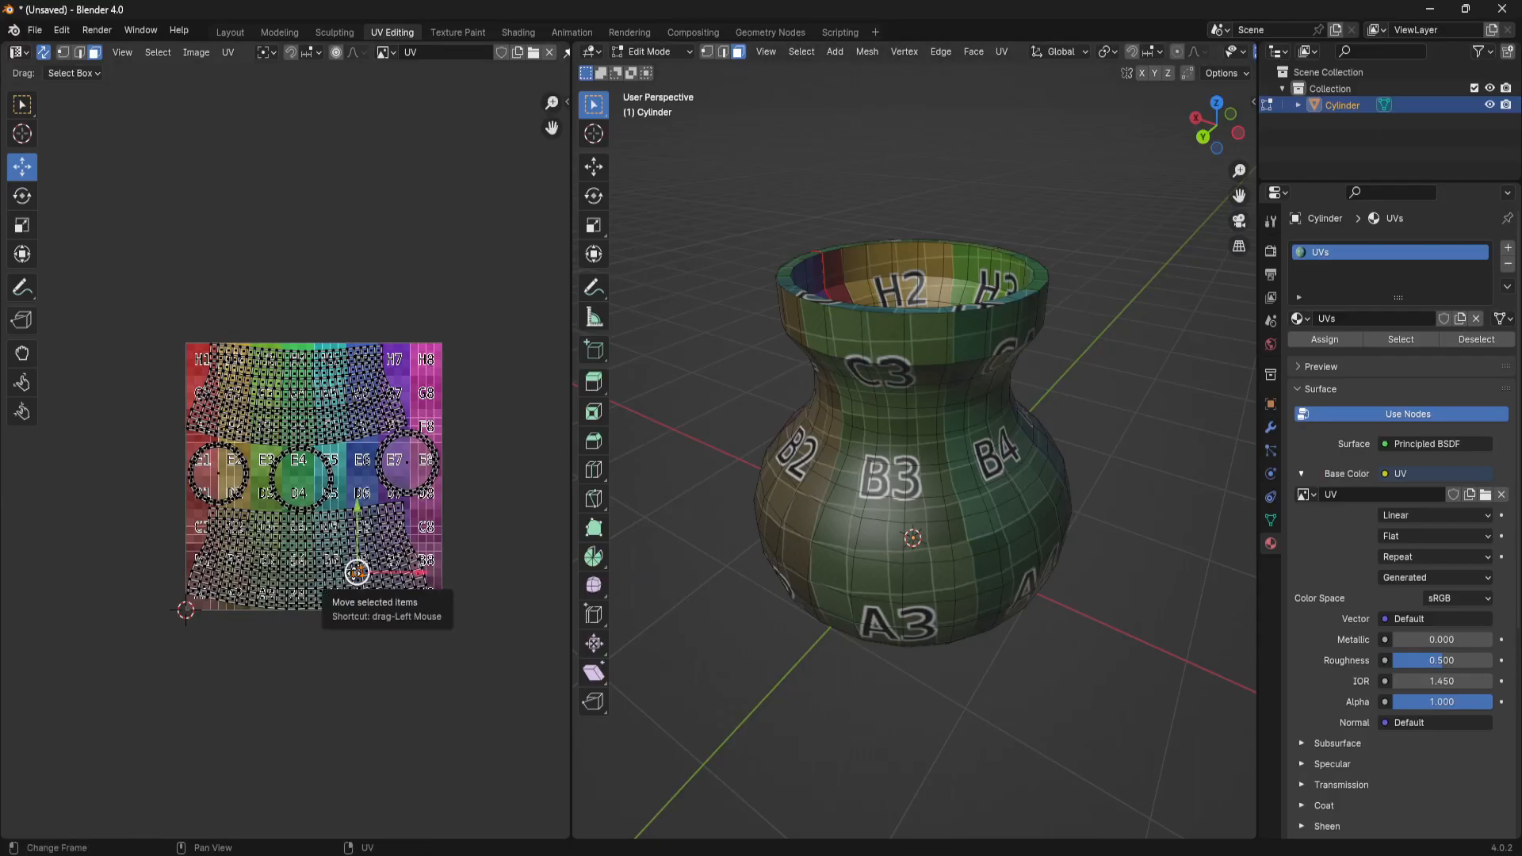
Switch to Blender and check which part of the vase the lower UV island covers by picking its linked faces
{"action": "key", "text": "l"}
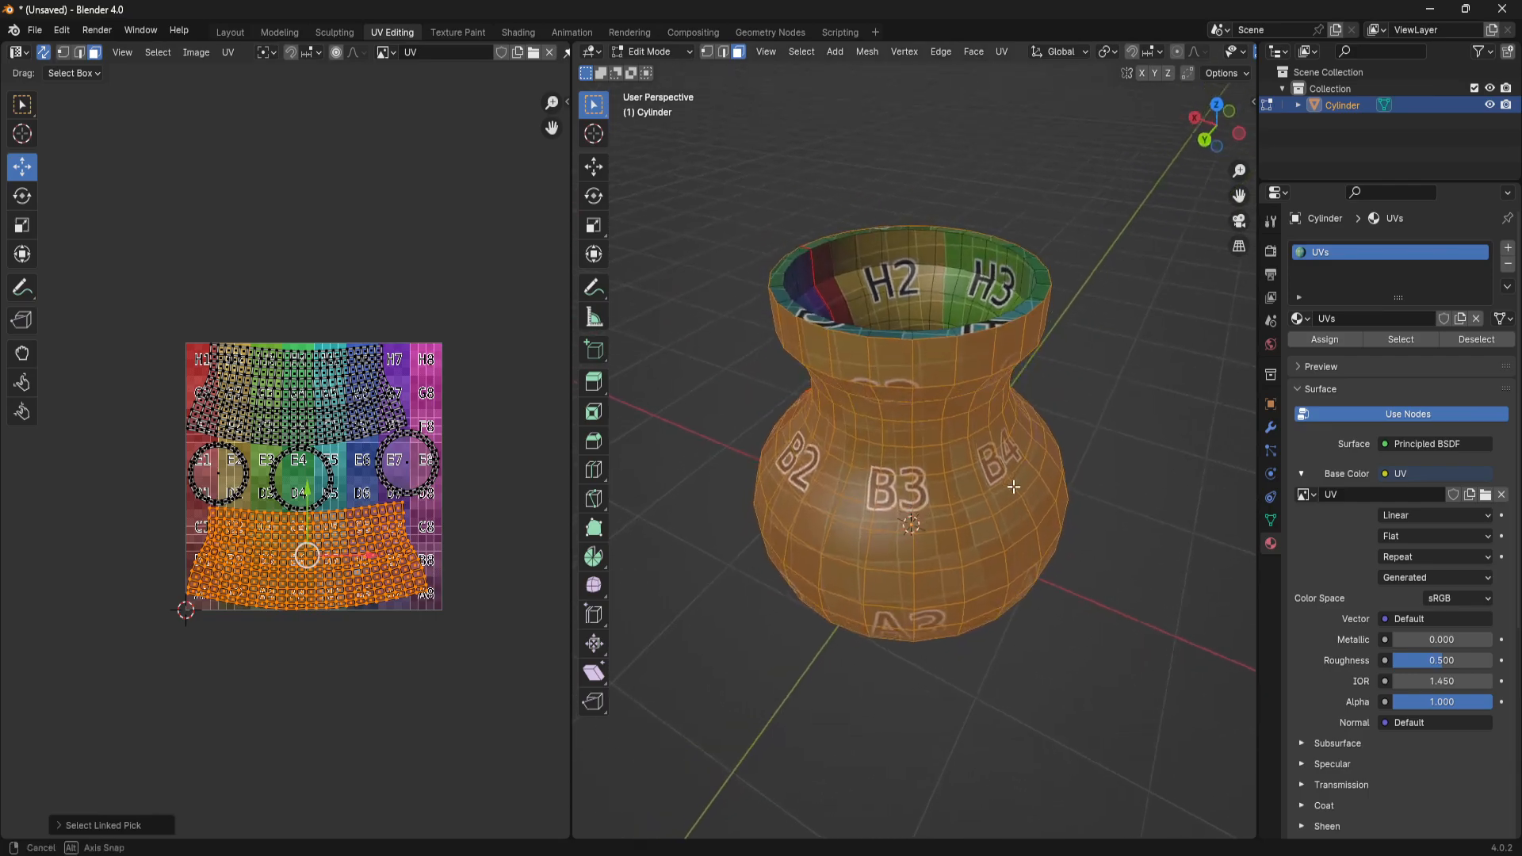
{"action": "key", "text": "ctrl+z"}
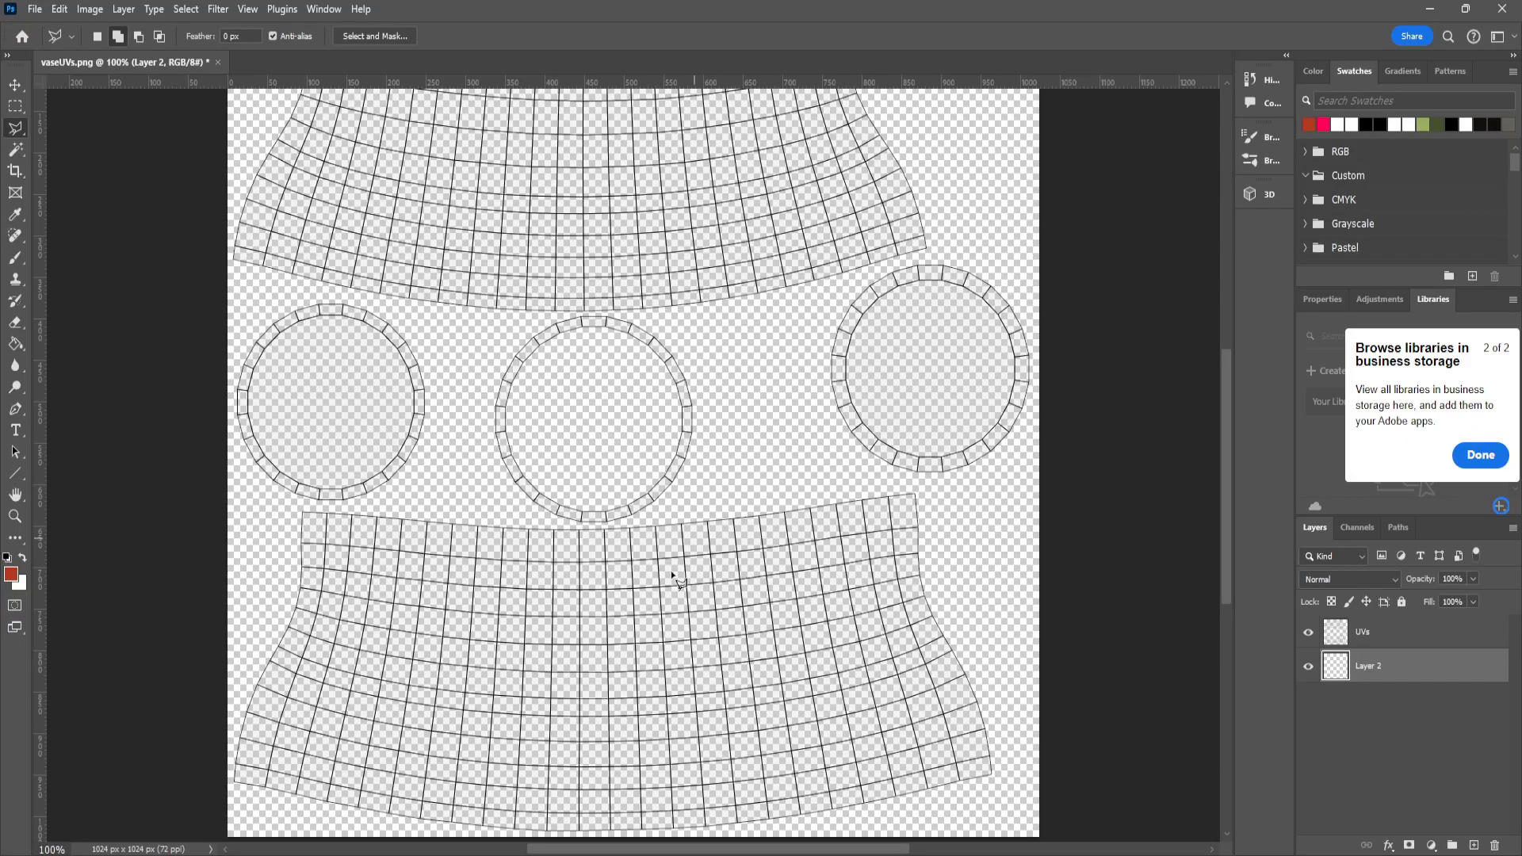
In Photoshop, outline the lower UV island with the Polygonal Lasso and paint the selection solid red-brown on Layer 2
{"action": "scroll", "coordinate": [673, 587], "scroll_direction": "down", "scroll_amount": 3}
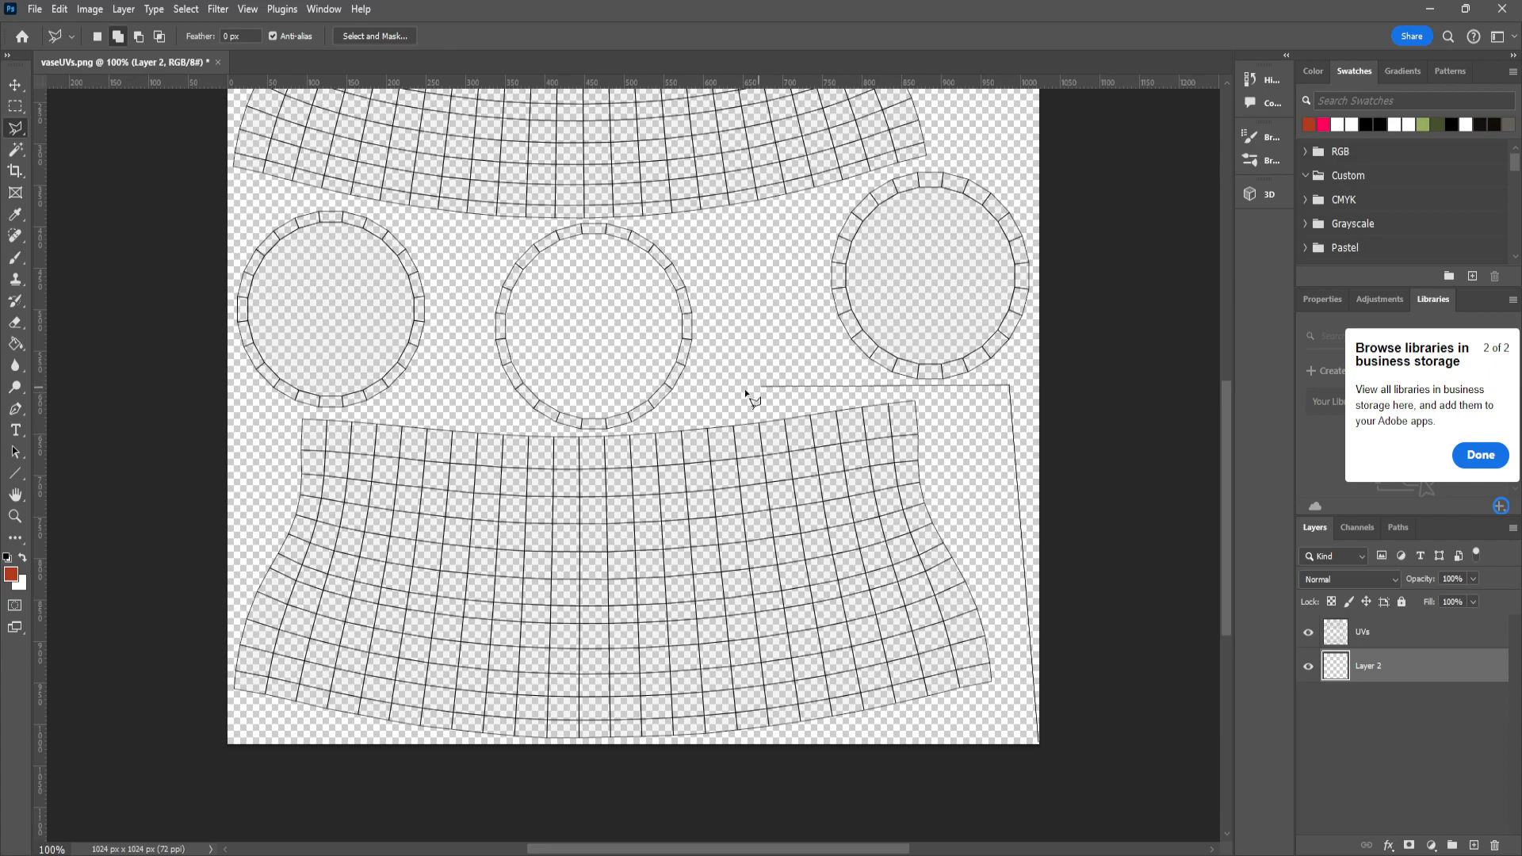
{"action": "left_click", "coordinate": [717, 409]}
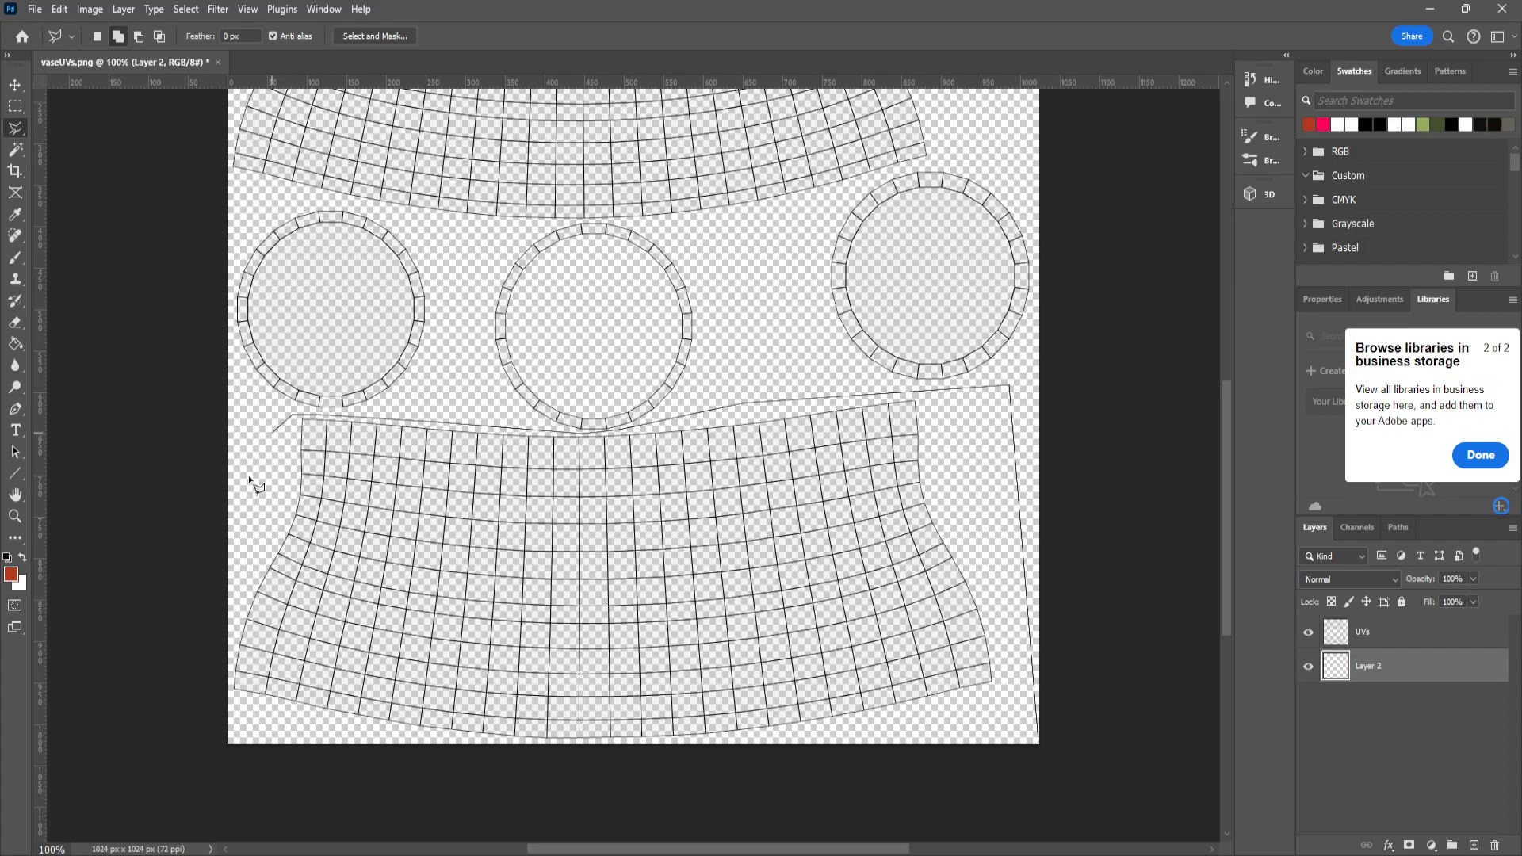
{"action": "left_click", "coordinate": [207, 688]}
{"action": "left_click", "coordinate": [230, 792]}
{"action": "double_click", "coordinate": [1038, 742]}
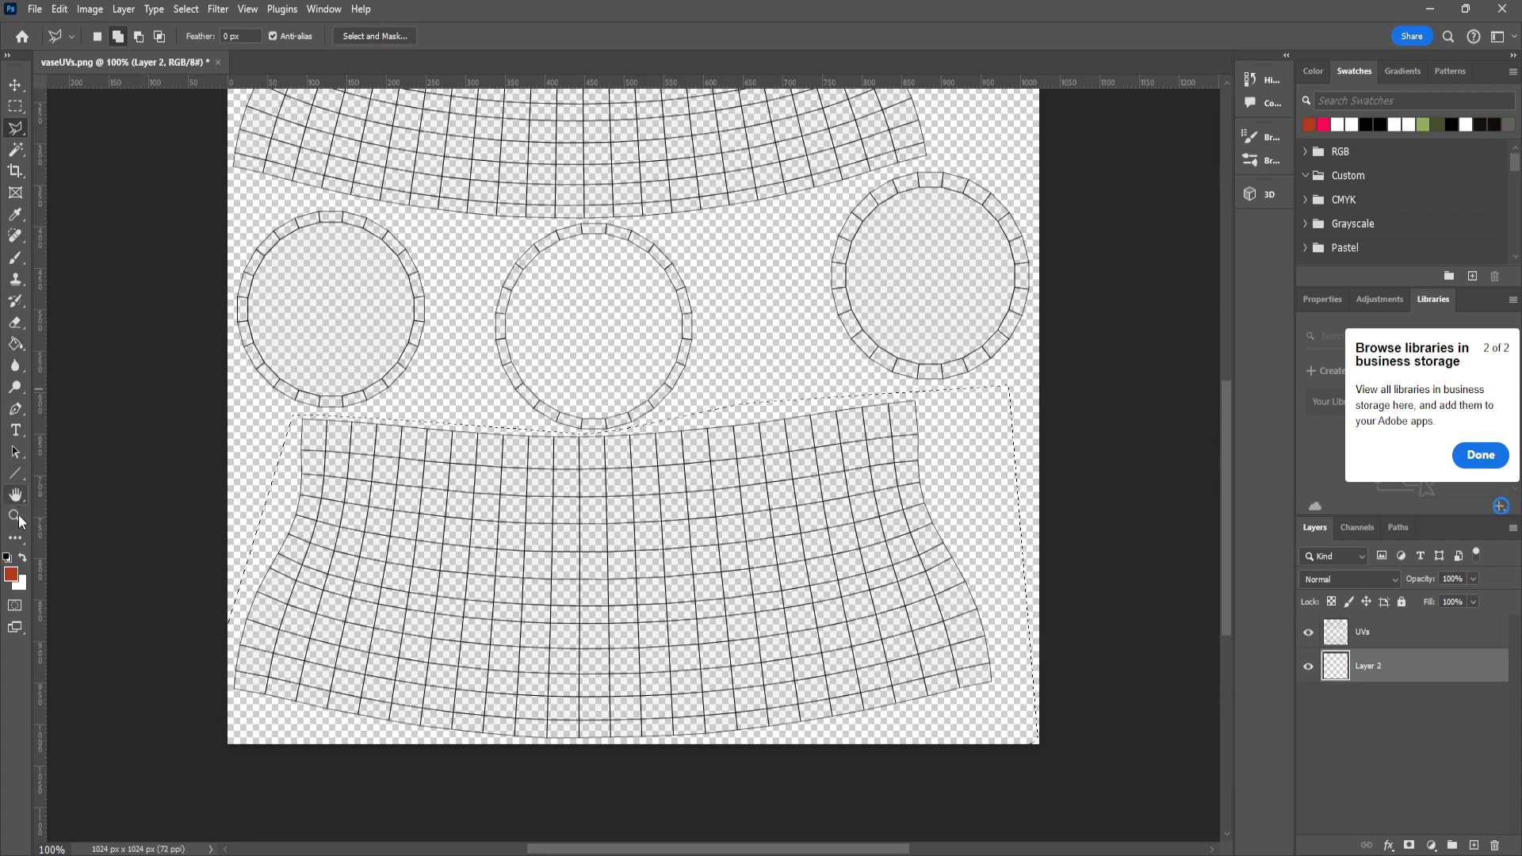
{"action": "left_click", "coordinate": [15, 258]}
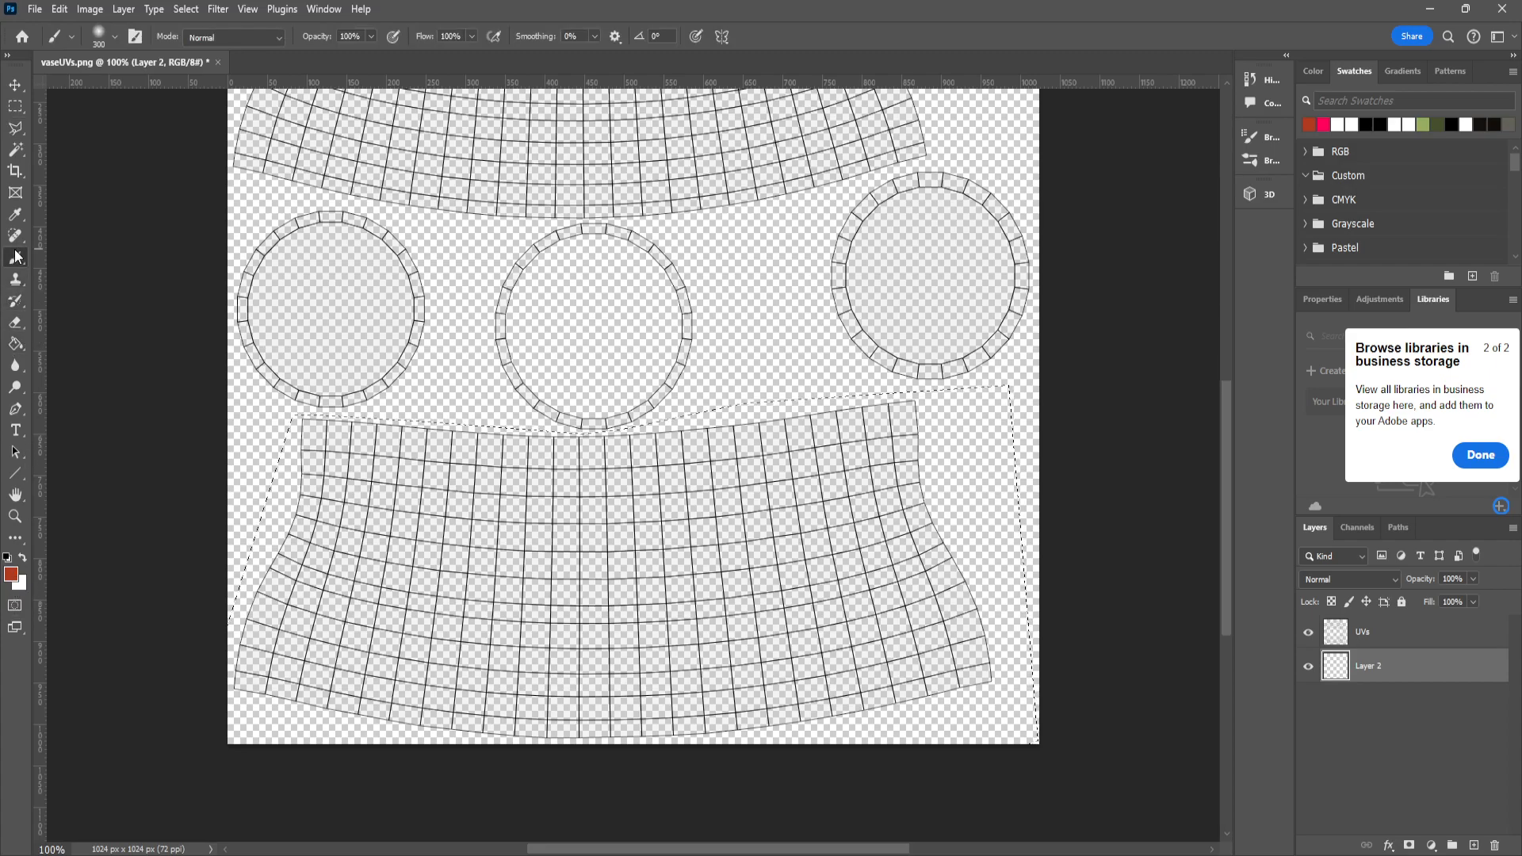
{"action": "mouse_move", "coordinate": [322, 577]}
{"action": "left_mouse_down"}
{"action": "mouse_move", "coordinate": [426, 569]}
{"action": "mouse_move", "coordinate": [428, 586]}
{"action": "mouse_move", "coordinate": [323, 615]}
{"action": "mouse_move", "coordinate": [222, 722]}
{"action": "mouse_move", "coordinate": [336, 679]}
{"action": "mouse_move", "coordinate": [627, 785]}
{"action": "mouse_move", "coordinate": [730, 646]}
{"action": "mouse_move", "coordinate": [713, 475]}
{"action": "mouse_move", "coordinate": [749, 465]}
{"action": "mouse_move", "coordinate": [547, 468]}
{"action": "mouse_move", "coordinate": [1012, 730]}
{"action": "mouse_move", "coordinate": [935, 740]}
{"action": "mouse_move", "coordinate": [460, 562]}
{"action": "mouse_move", "coordinate": [50, 576]}
{"action": "left_mouse_up"}
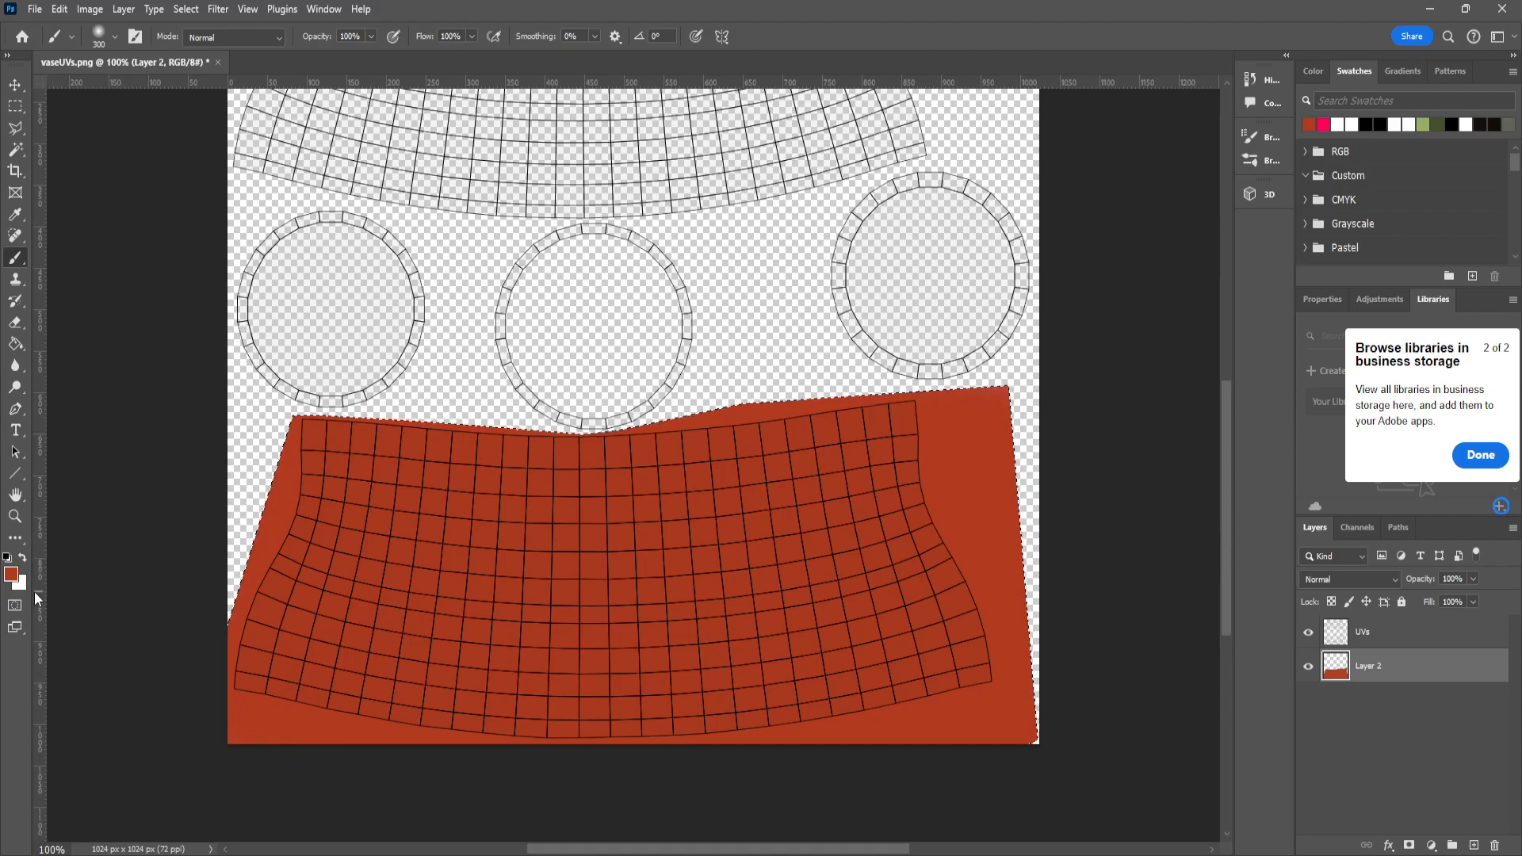
Set the foreground color to orange d07525 and brush it along the selected island's upper part
{"action": "left_click", "coordinate": [11, 573]}
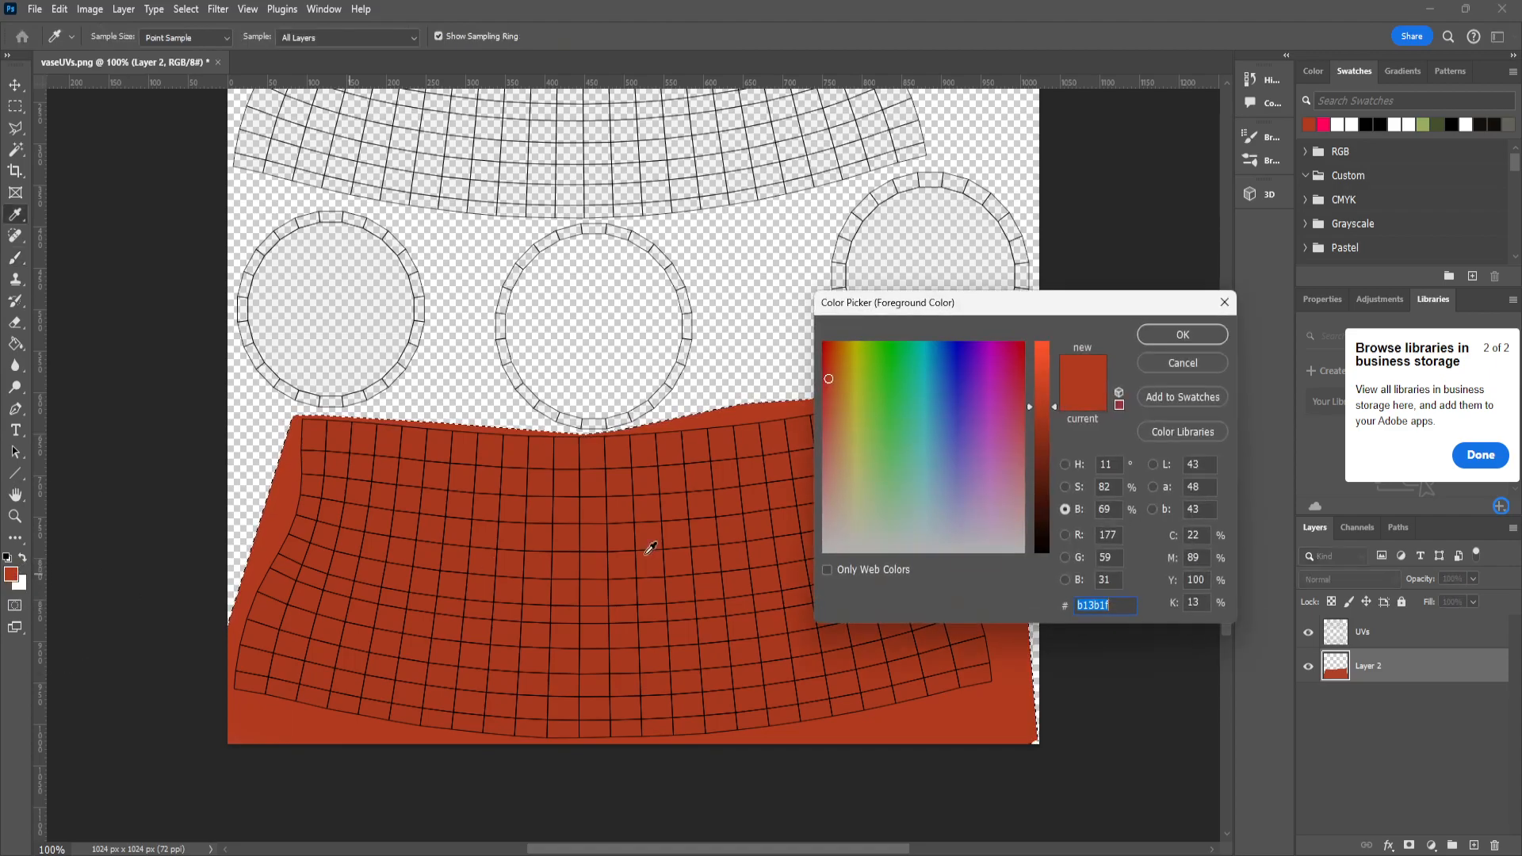
{"action": "left_click", "coordinate": [1043, 379]}
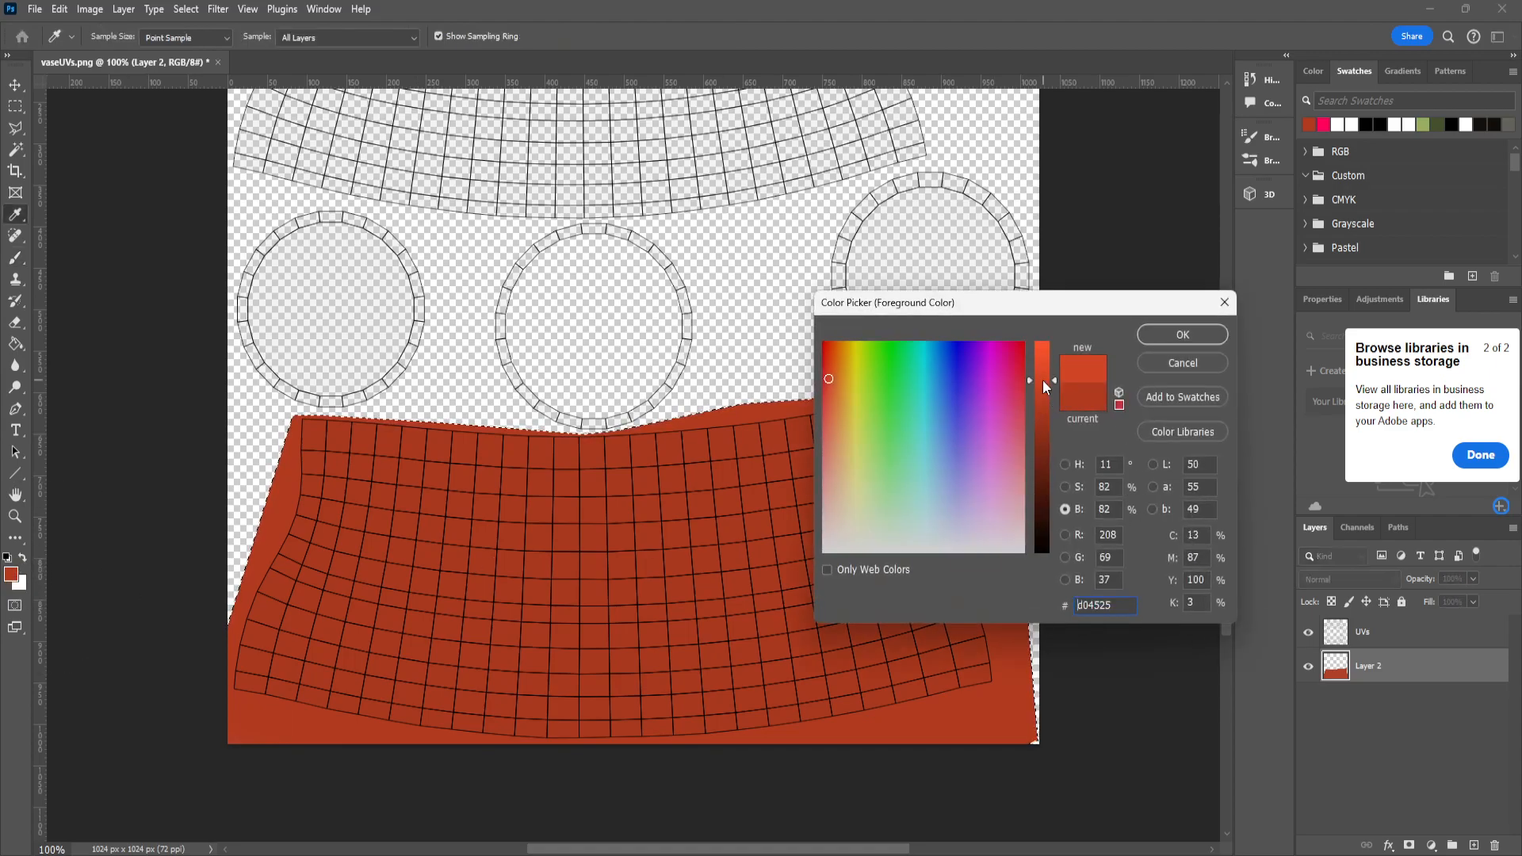
{"action": "left_click", "coordinate": [1064, 466]}
{"action": "left_click_drag", "start_coordinate": [1045, 544], "coordinate": [1043, 536]}
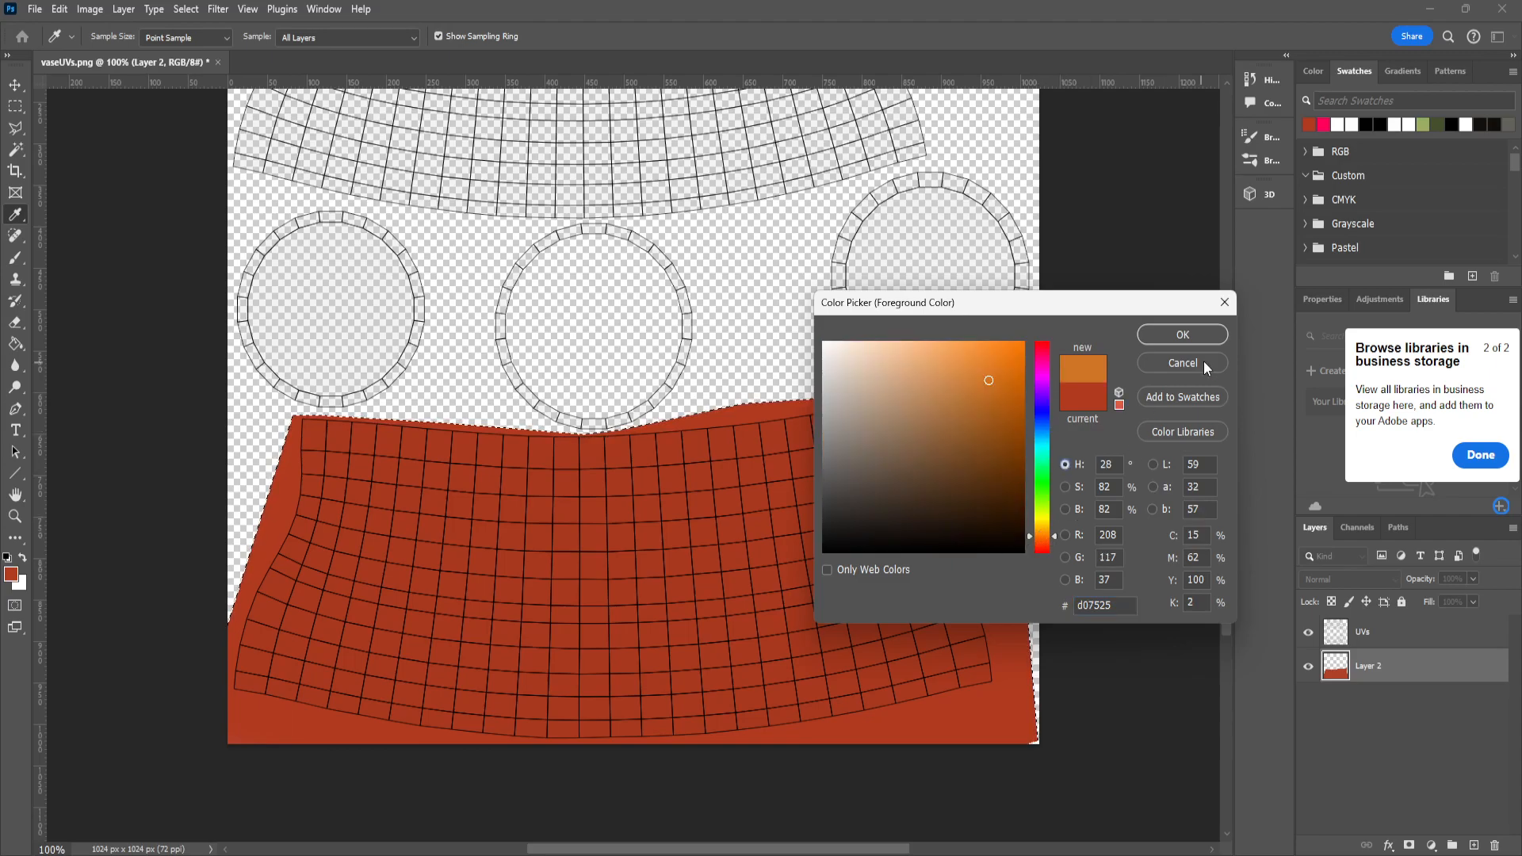
{"action": "left_click", "coordinate": [1182, 335]}
{"action": "key", "text": "b"}
{"action": "mouse_move", "coordinate": [374, 401]}
{"action": "left_mouse_down"}
{"action": "mouse_move", "coordinate": [357, 418]}
{"action": "mouse_move", "coordinate": [925, 425]}
{"action": "mouse_move", "coordinate": [251, 415]}
{"action": "left_mouse_up"}
Set the foreground color to dark red 992a1b and brush it along the selected island's lower part
{"action": "left_click", "coordinate": [11, 574]}
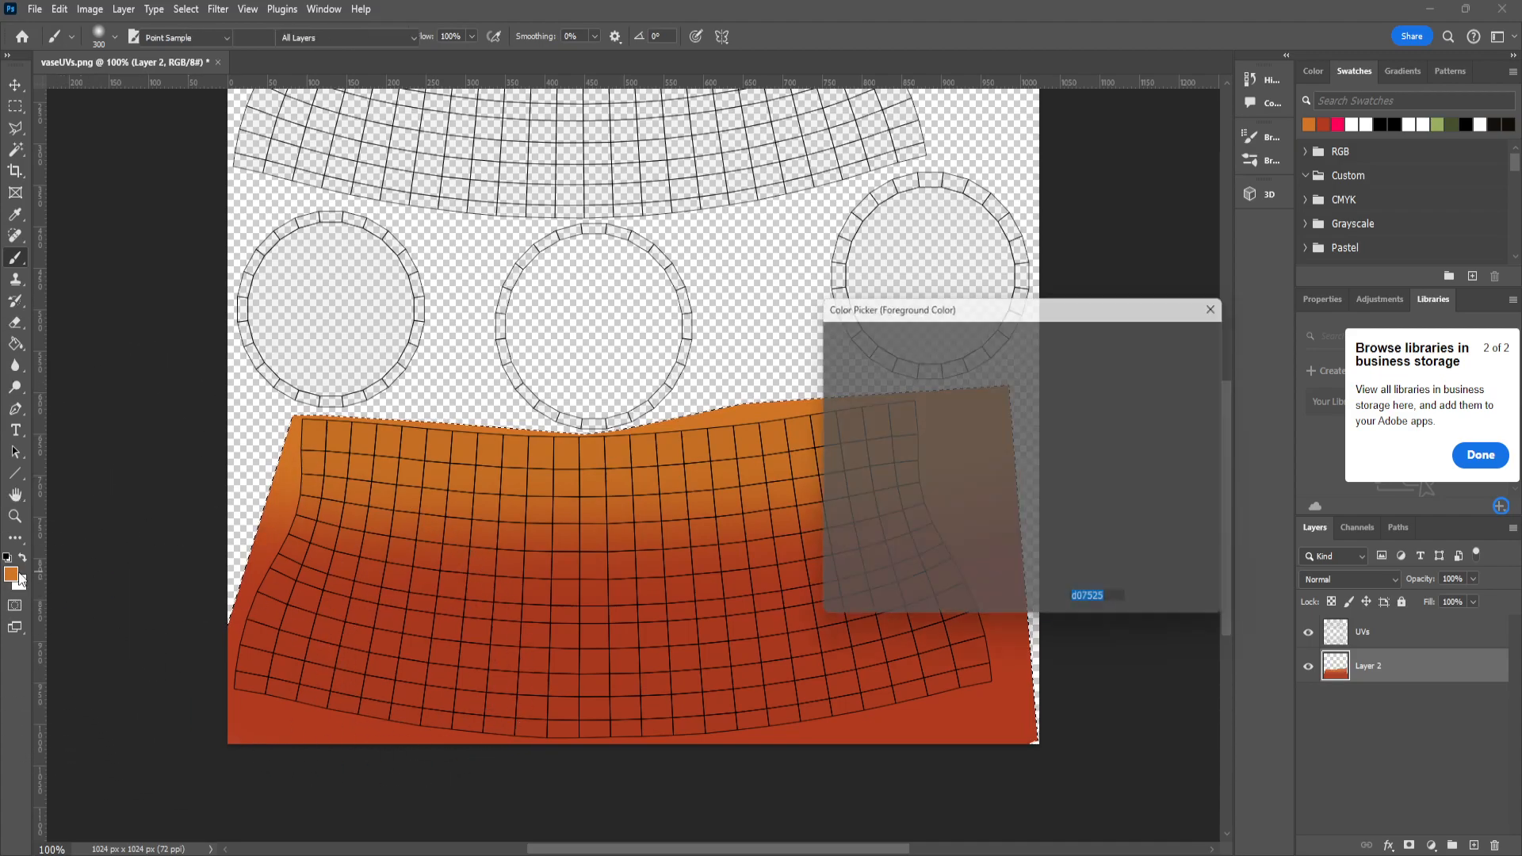
{"action": "left_click", "coordinate": [980, 714]}
{"action": "left_click_drag", "start_coordinate": [1052, 545], "coordinate": [1052, 549]}
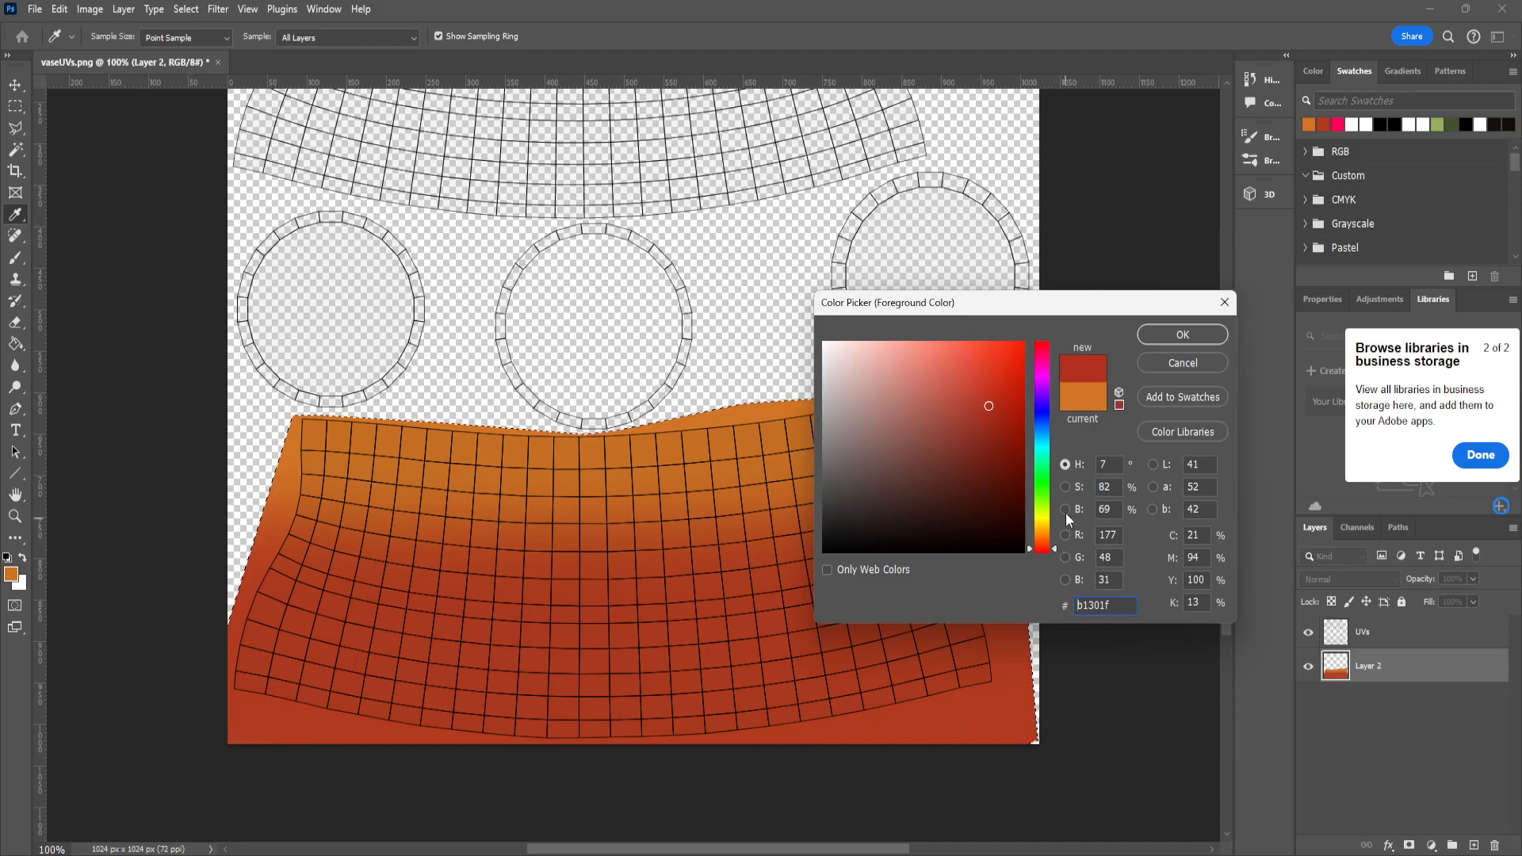
{"action": "left_click", "coordinate": [1065, 509]}
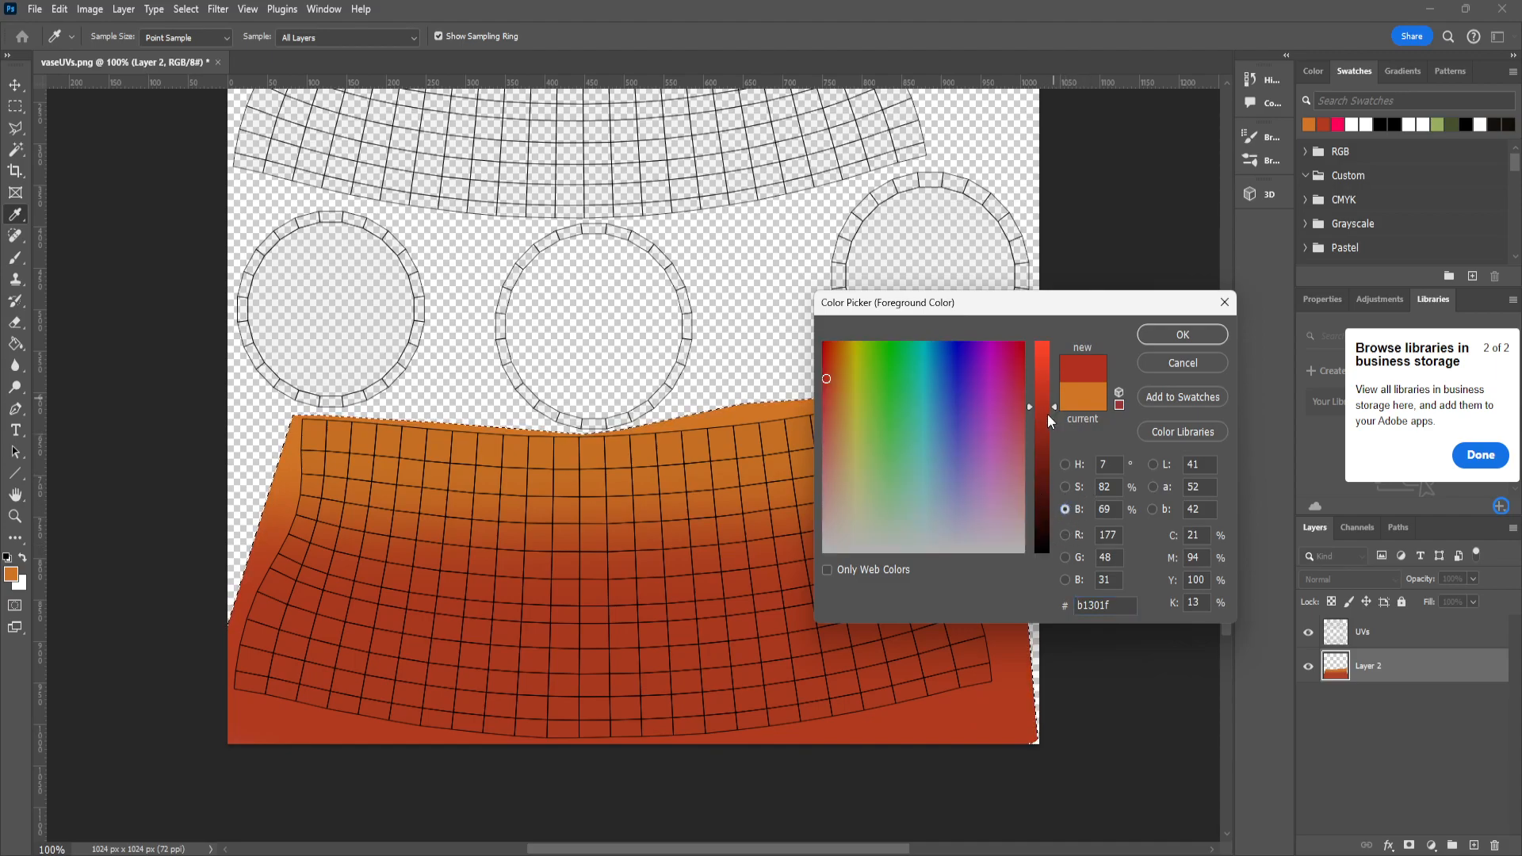
{"action": "left_click_drag", "start_coordinate": [1049, 408], "coordinate": [1054, 425]}
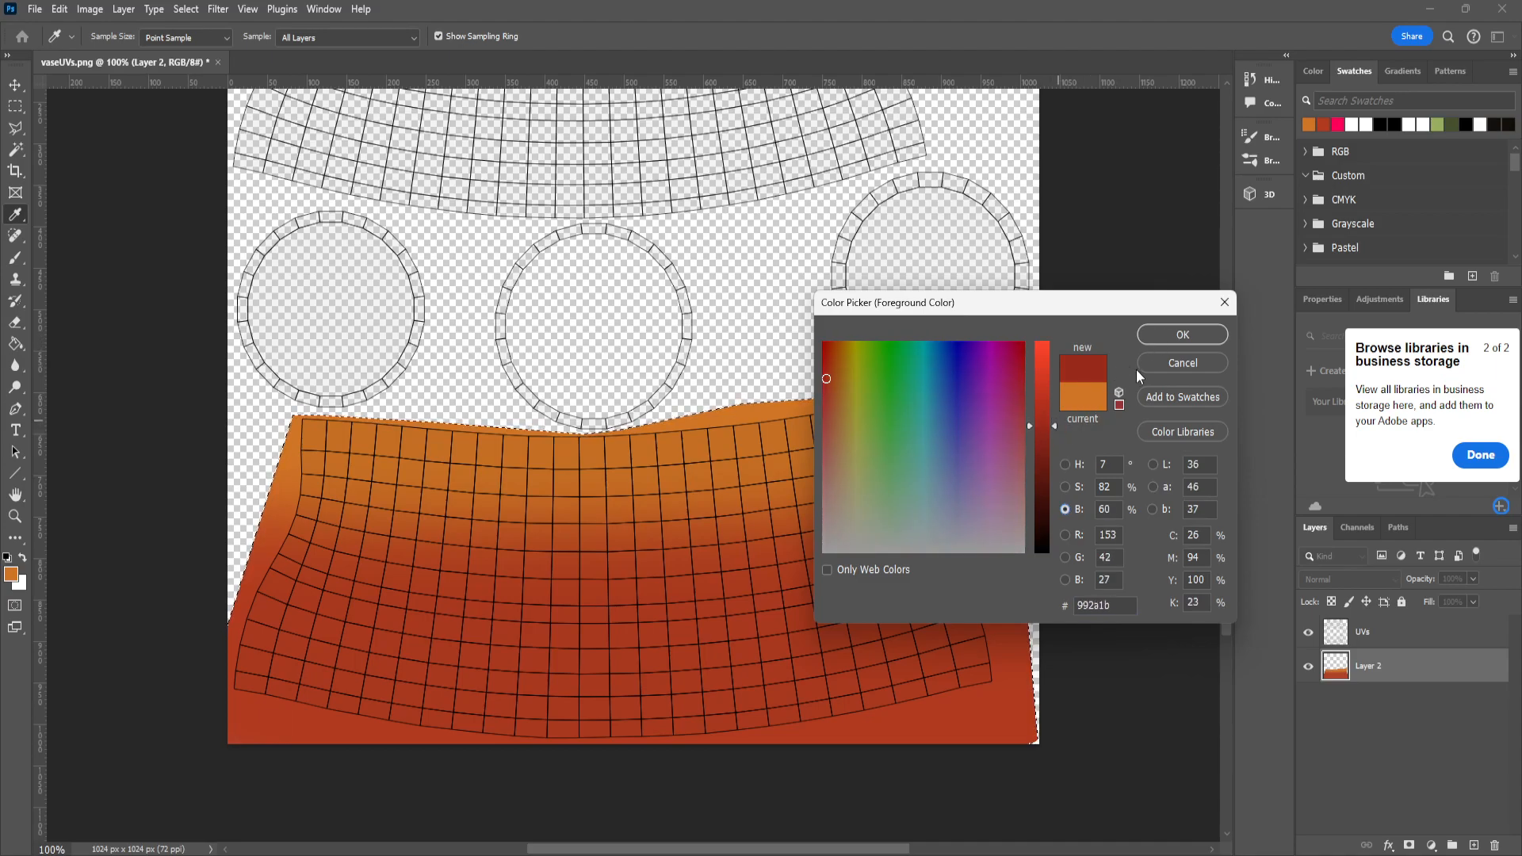
{"action": "left_click", "coordinate": [1182, 334]}
{"action": "key", "text": "b"}
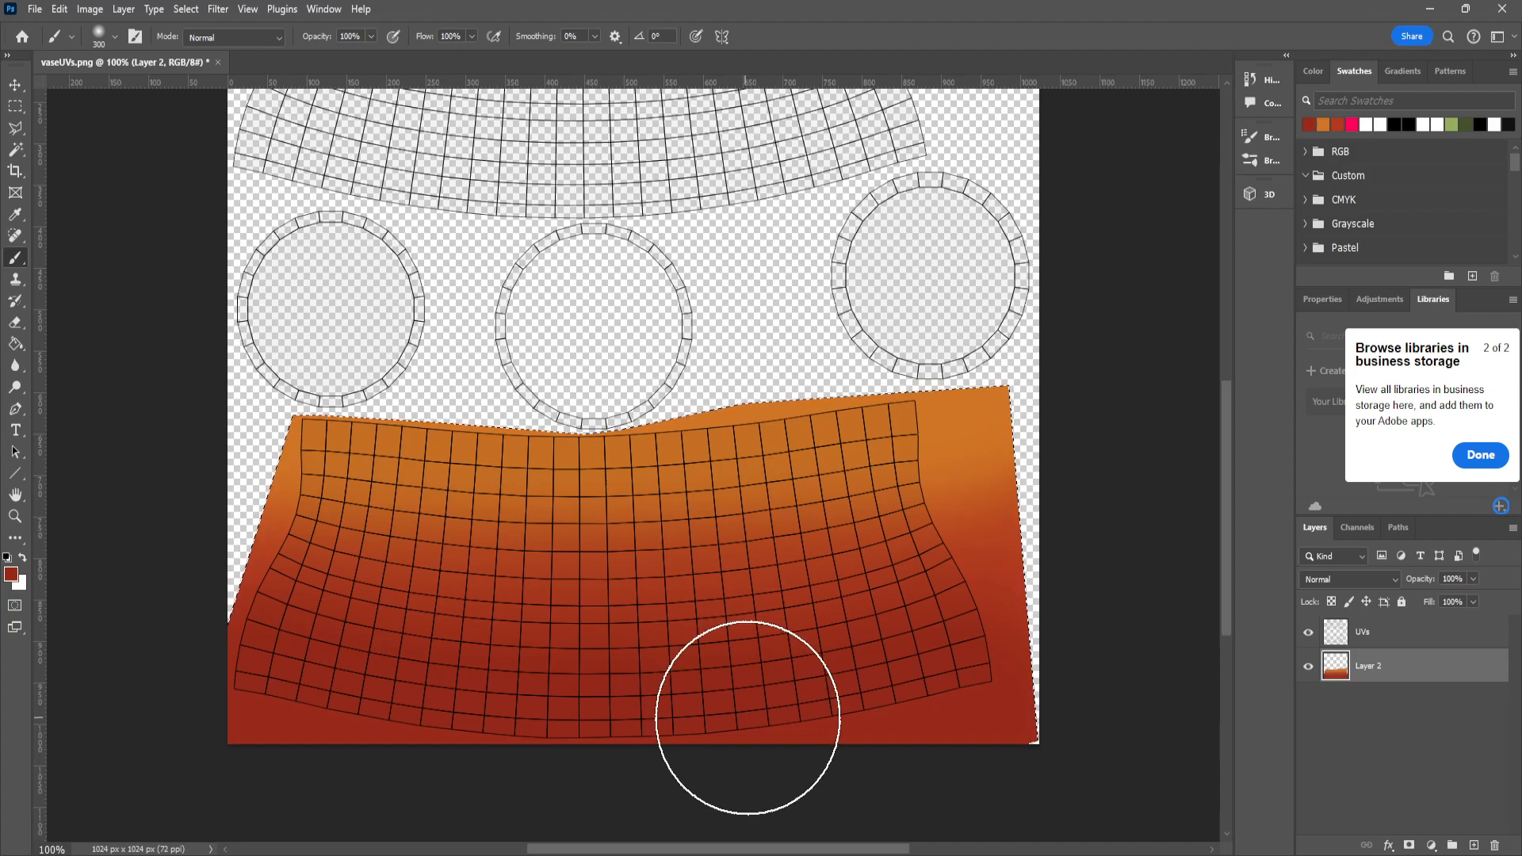
Deselect the painted lower island and bring the circular UV islands into view
{"action": "key", "text": "ctrl+d"}
{"action": "scroll", "coordinate": [889, 703], "scroll_direction": "up", "scroll_amount": 3}
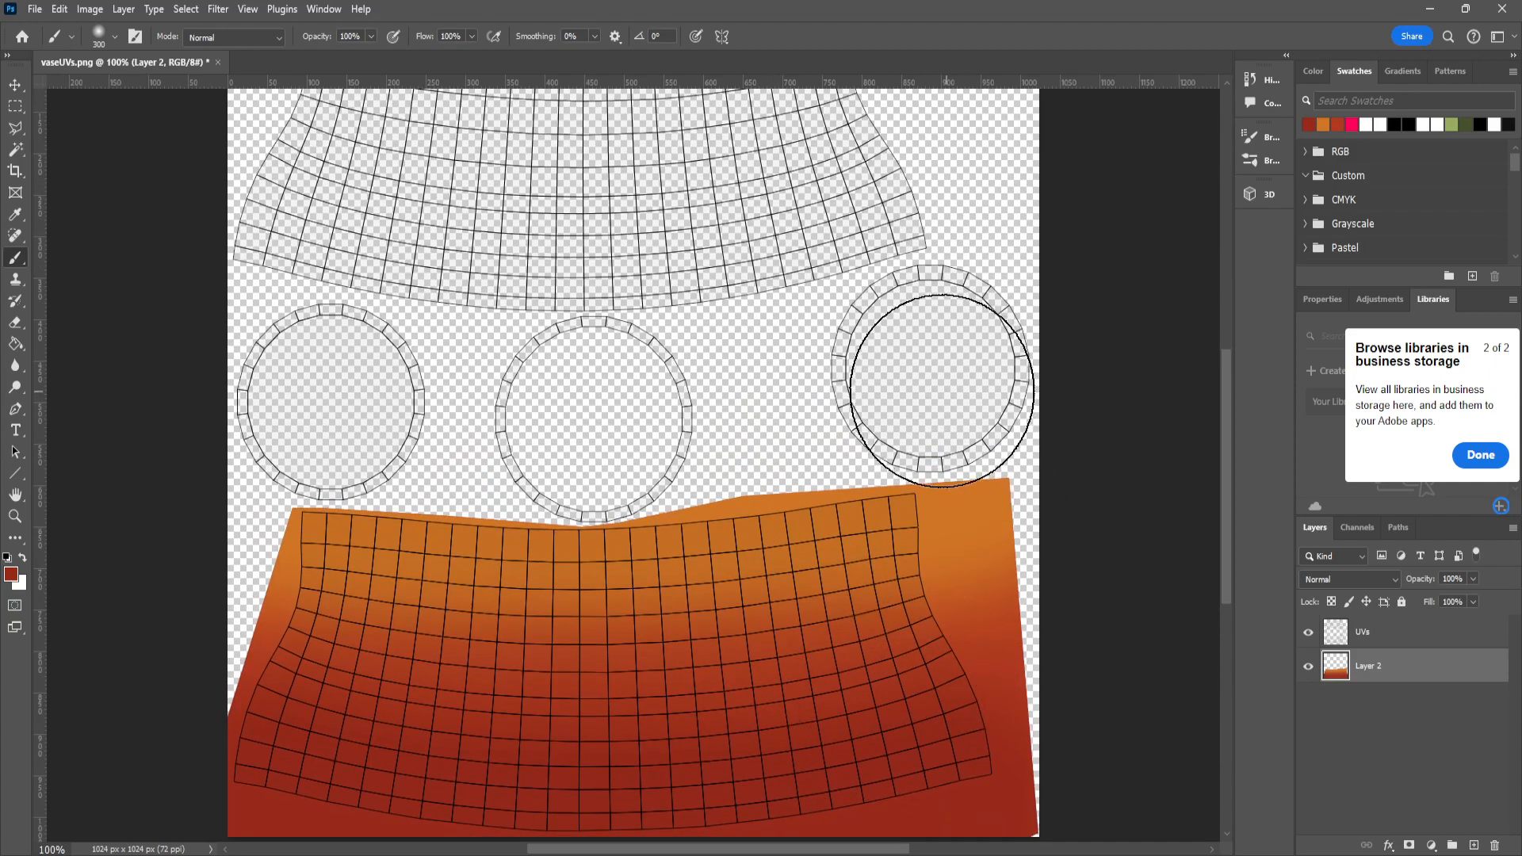
{"action": "scroll", "coordinate": [924, 550], "scroll_direction": "up", "scroll_amount": 3}
{"action": "scroll", "coordinate": [934, 544], "scroll_direction": "down", "scroll_amount": 2}
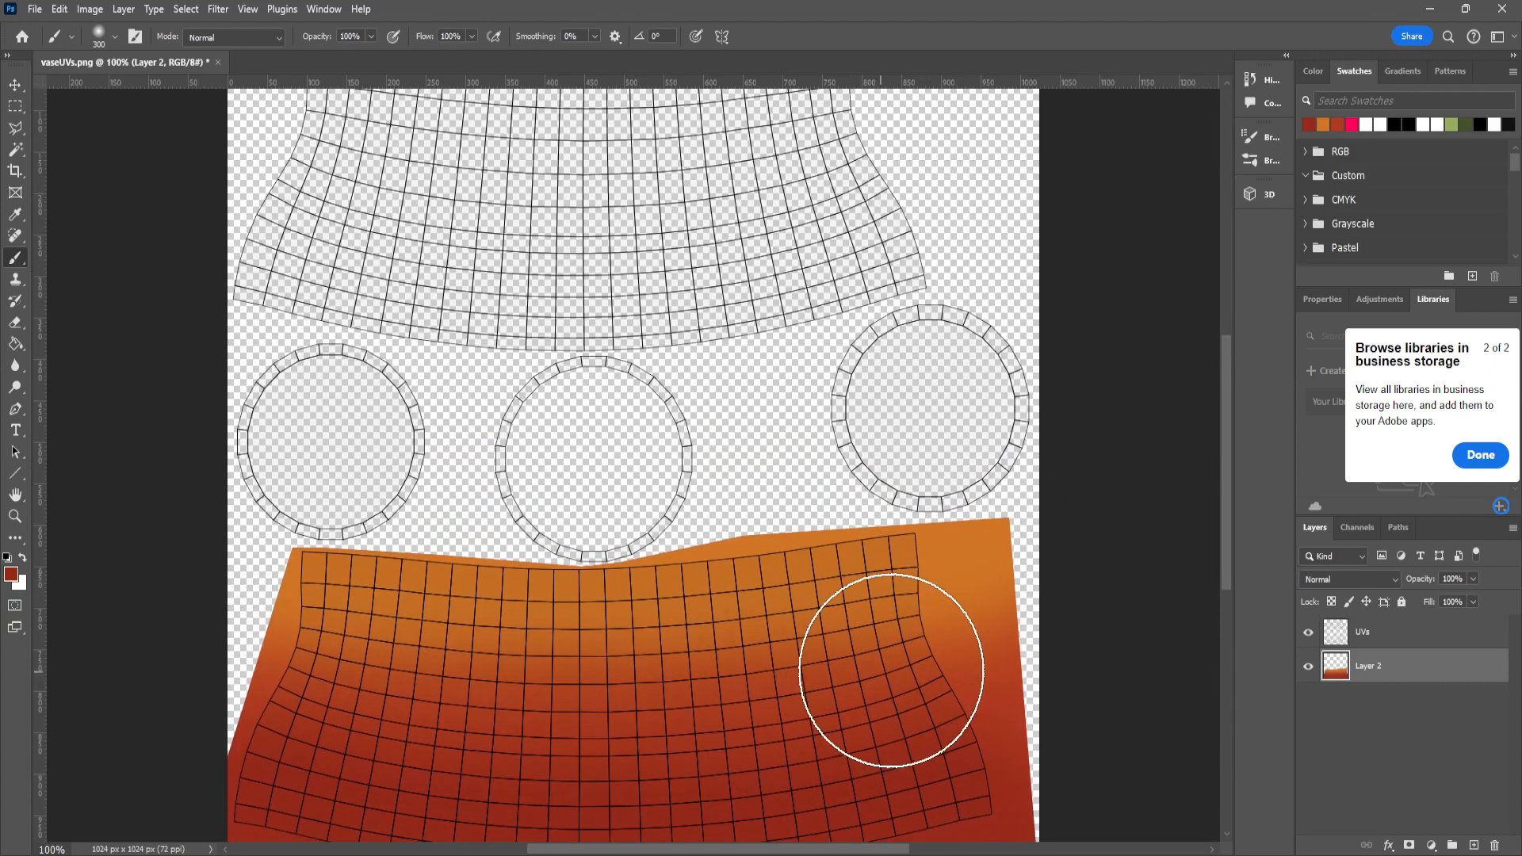
Sample the lower island's dark red and paint over the right circular UV island with a hard-edged 250 px brush
{"action": "left_click", "coordinate": [991, 762], "text": "alt"}
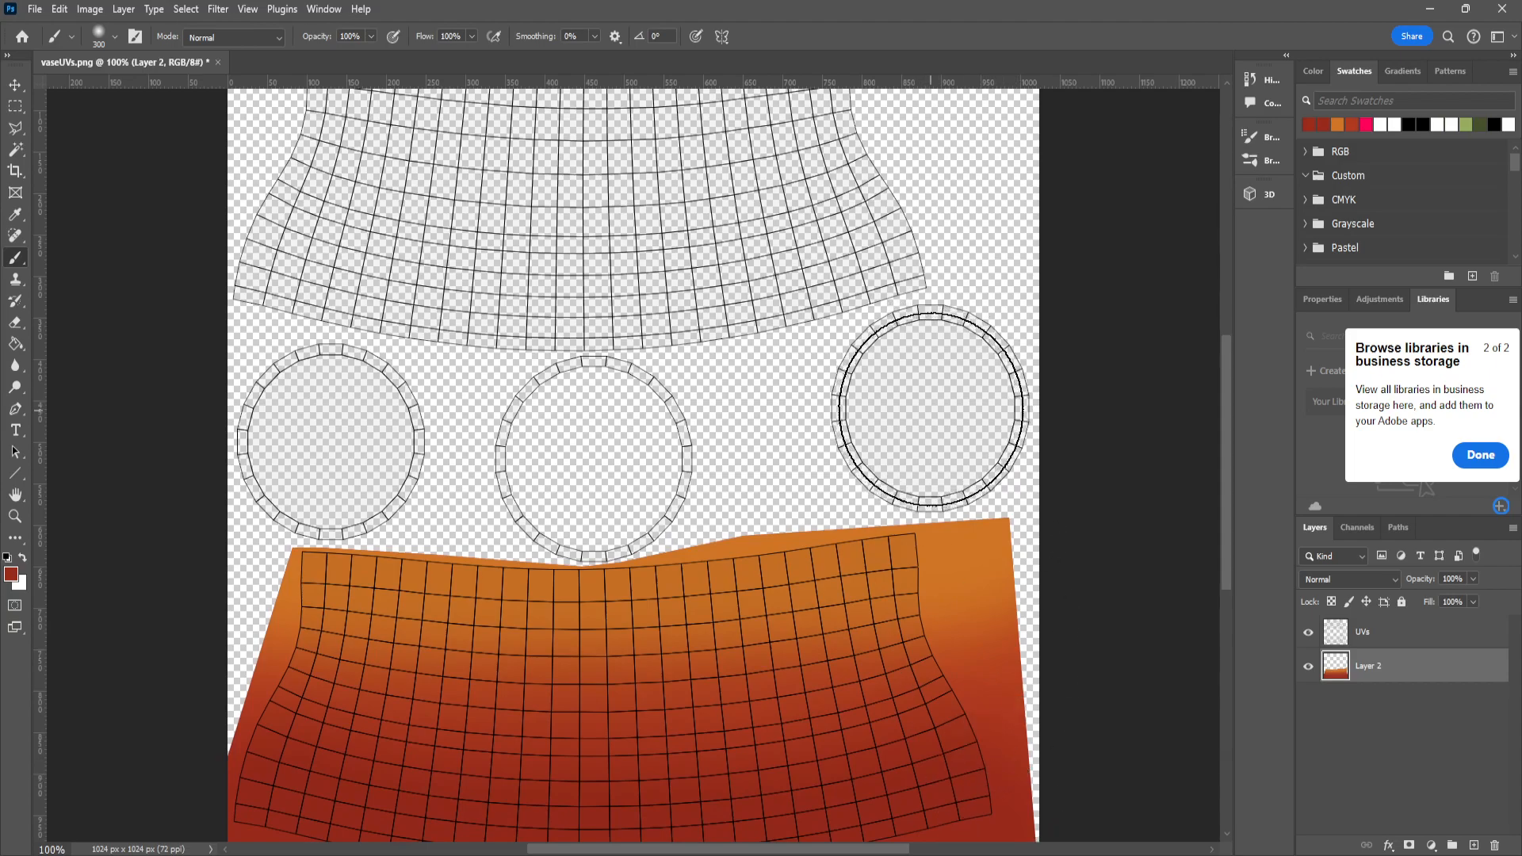
{"action": "left_click", "coordinate": [930, 405]}
{"action": "key", "text": "ctrl+z"}
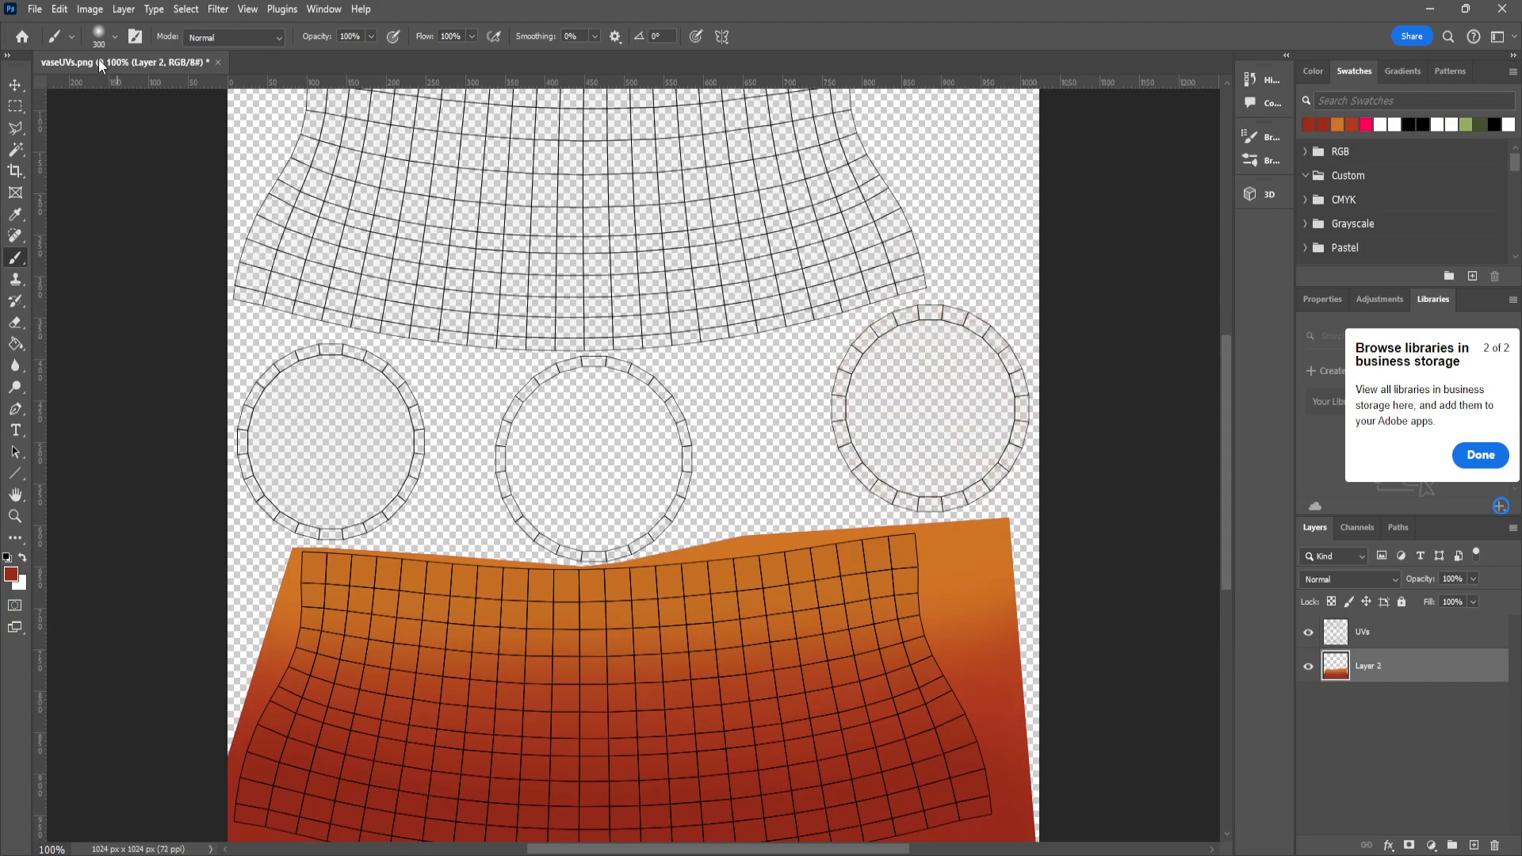
{"action": "left_click", "coordinate": [107, 33]}
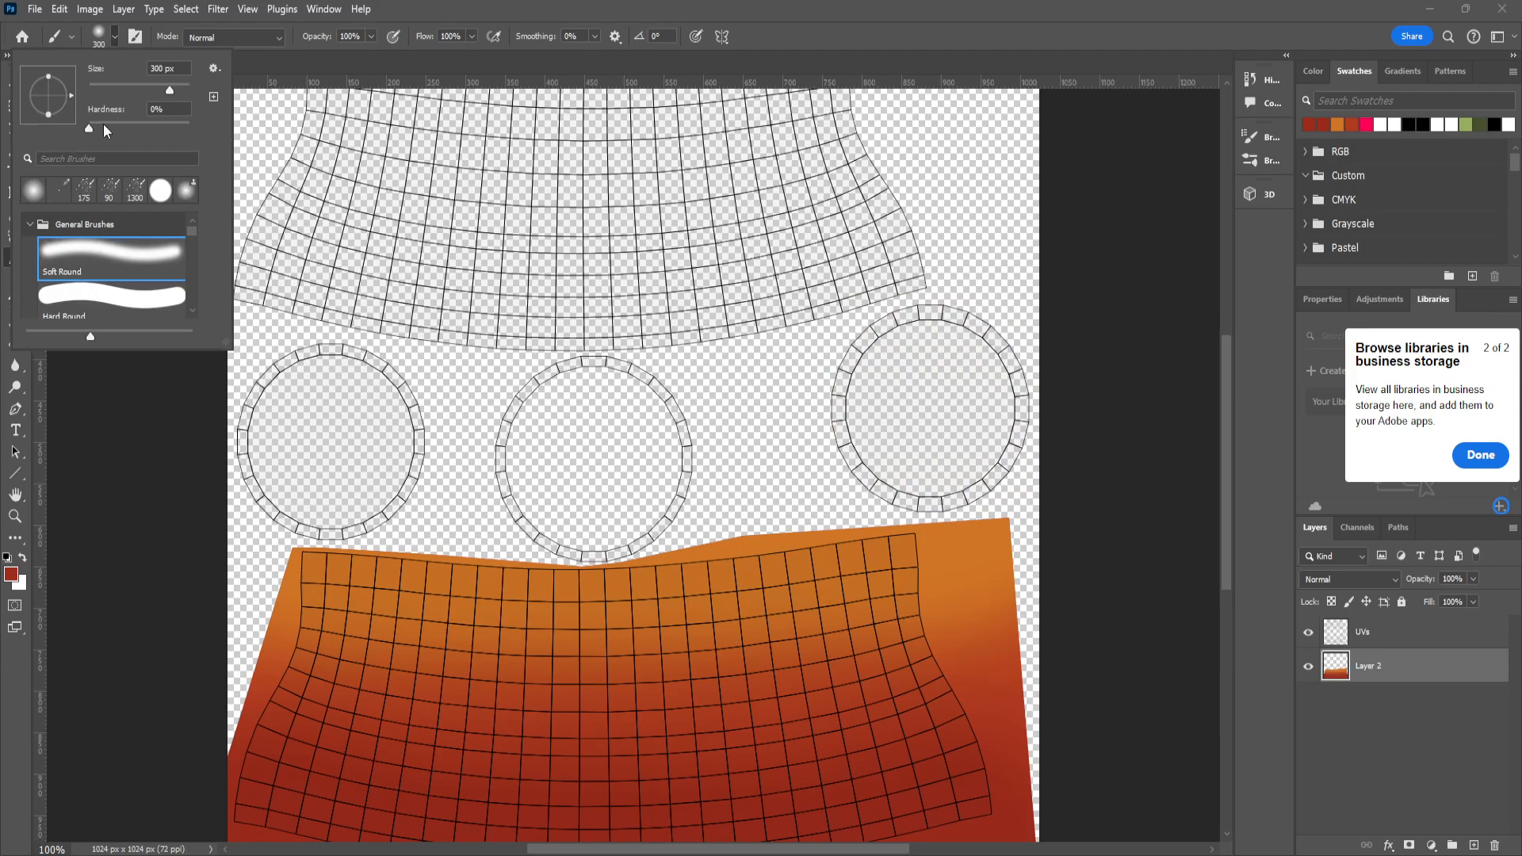
{"action": "left_click", "coordinate": [1065, 50]}
{"action": "key", "text": "bracketleft"}
{"action": "key", "text": "bracketleft"}
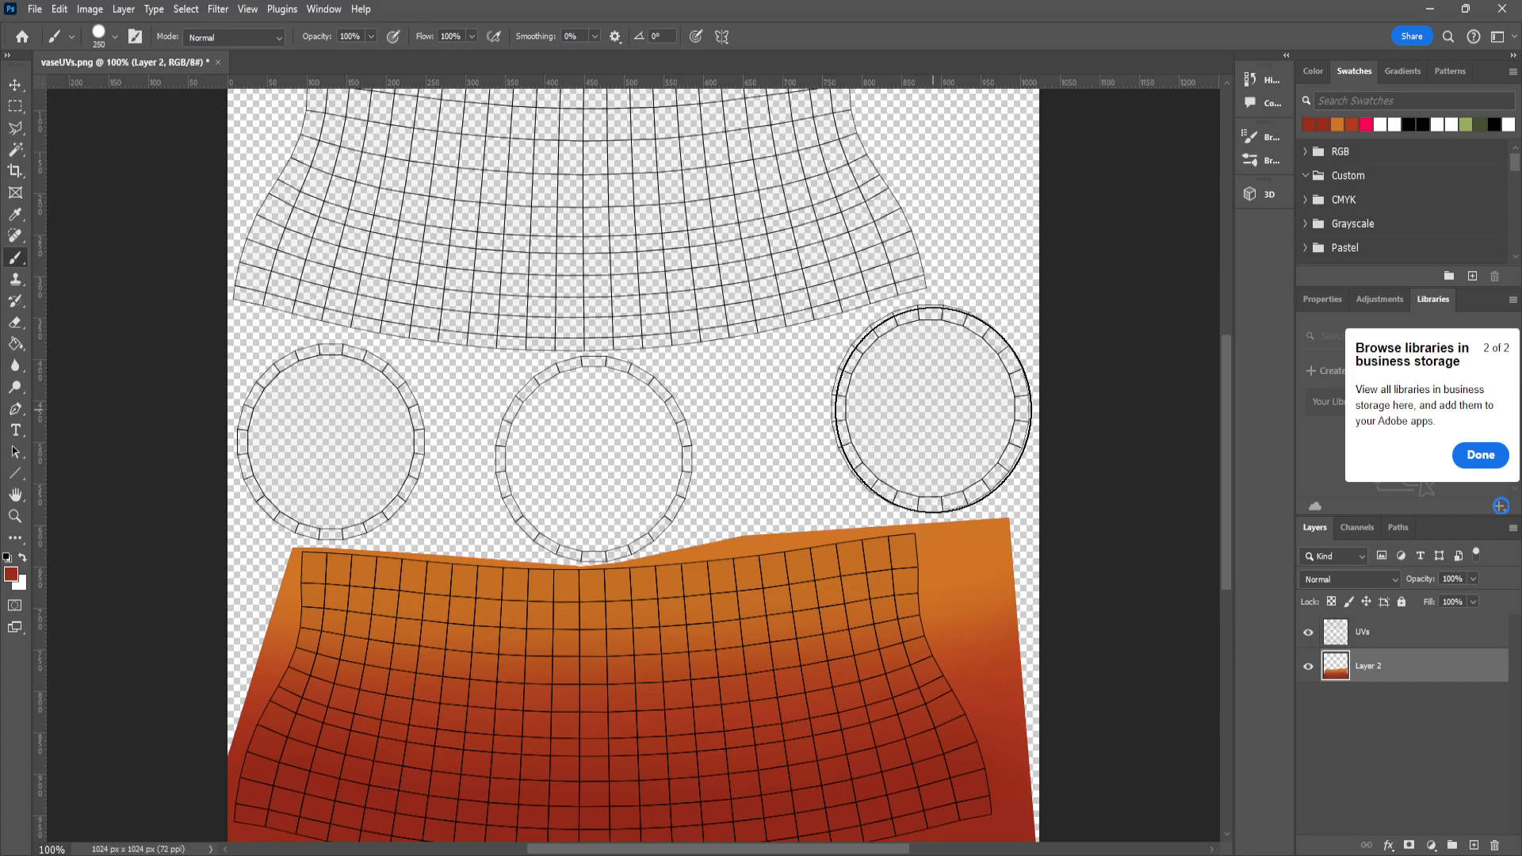
{"action": "left_click", "coordinate": [932, 408]}
{"action": "mouse_move", "coordinate": [932, 408]}
{"action": "left_mouse_down"}
{"action": "mouse_move", "coordinate": [947, 408]}
{"action": "mouse_move", "coordinate": [926, 414]}
{"action": "left_mouse_up"}
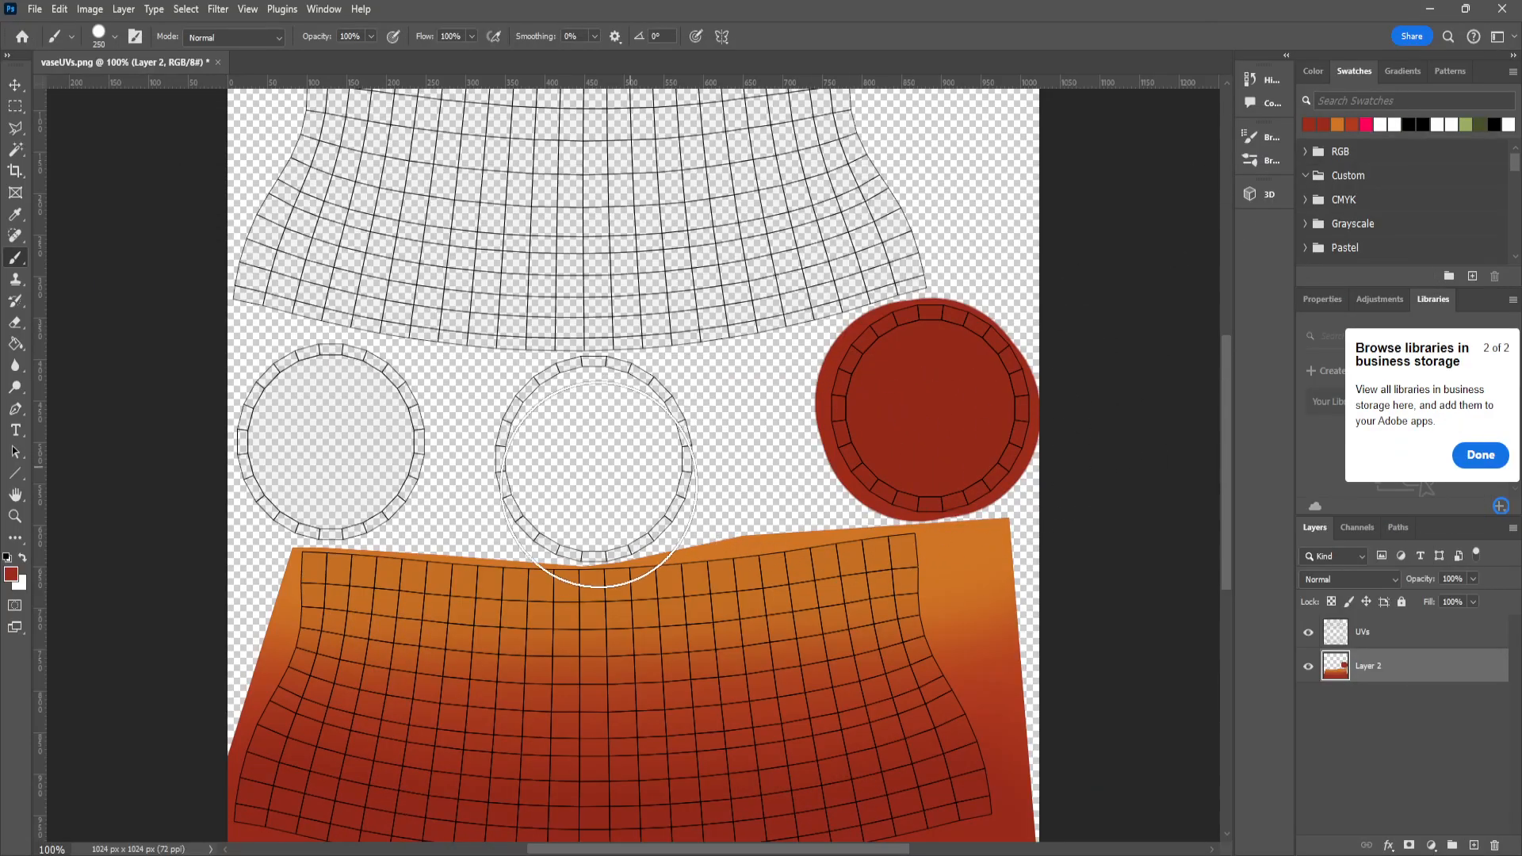
Sample the lower island's orange and paint around the middle ring-shaped UV island with a 60 px brush
{"action": "left_click", "coordinate": [991, 553], "text": "alt"}
{"action": "key", "text": "bracketleft"}
{"action": "key", "text": "bracketleft"}
{"action": "key", "text": "bracketleft"}
{"action": "key", "text": "bracketleft"}
{"action": "key", "text": "bracketleft"}
{"action": "key", "text": "bracketleft"}
{"action": "key", "text": "bracketleft"}
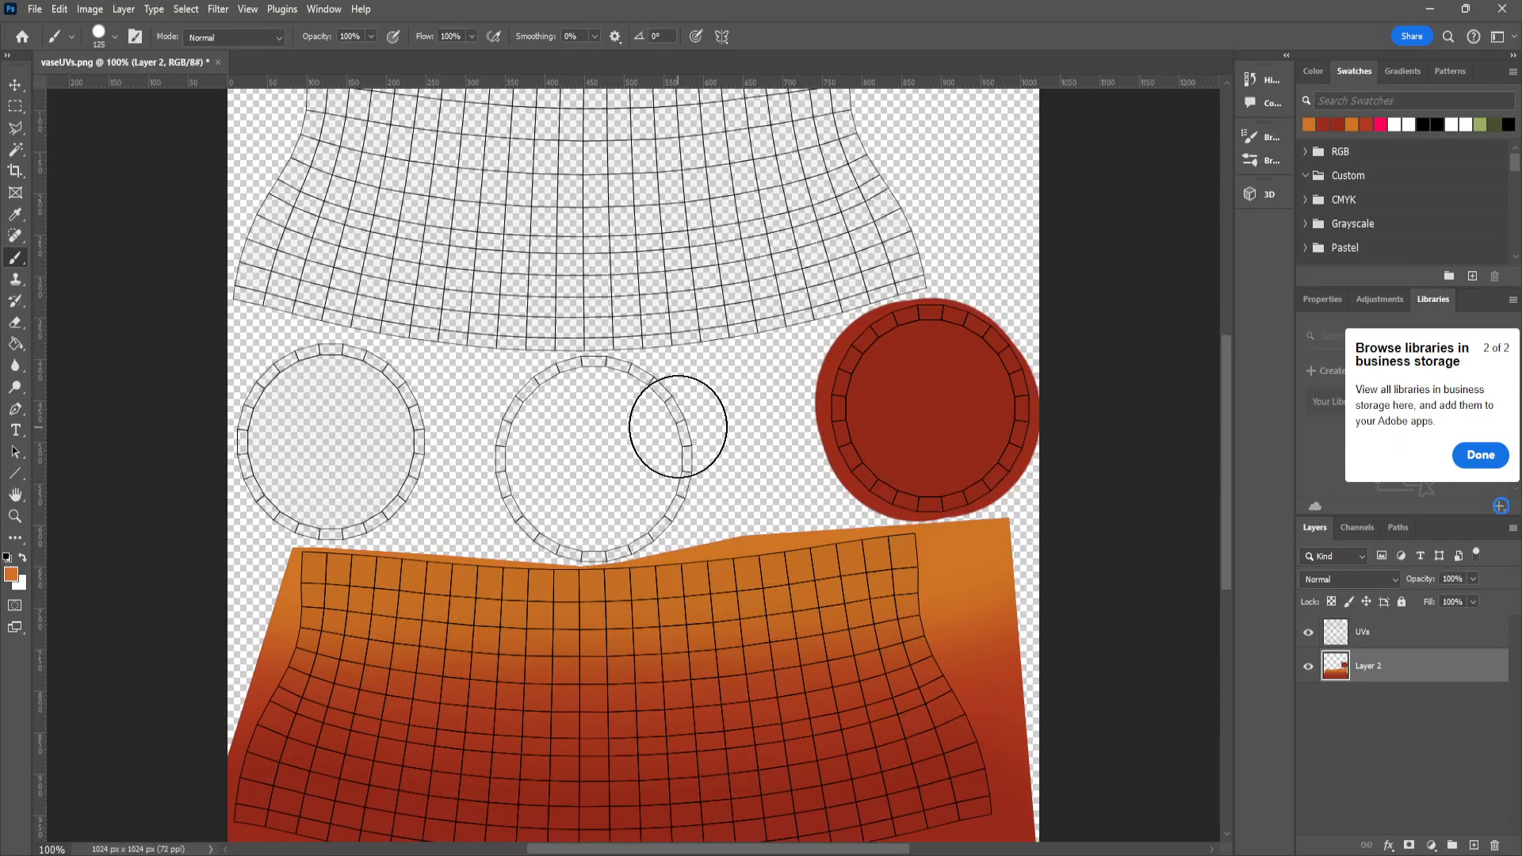
{"action": "key", "text": "bracketleft"}
{"action": "key", "text": "bracketleft"}
{"action": "key", "text": "bracketleft"}
{"action": "mouse_move", "coordinate": [675, 408]}
{"action": "left_mouse_down"}
{"action": "mouse_move", "coordinate": [682, 452]}
{"action": "mouse_move", "coordinate": [658, 513]}
{"action": "mouse_move", "coordinate": [623, 536]}
{"action": "mouse_move", "coordinate": [571, 537]}
{"action": "mouse_move", "coordinate": [514, 507]}
{"action": "mouse_move", "coordinate": [537, 531]}
{"action": "mouse_move", "coordinate": [496, 473]}
{"action": "mouse_move", "coordinate": [516, 410]}
{"action": "mouse_move", "coordinate": [579, 378]}
{"action": "mouse_move", "coordinate": [605, 374]}
{"action": "mouse_move", "coordinate": [679, 430]}
{"action": "left_mouse_up"}
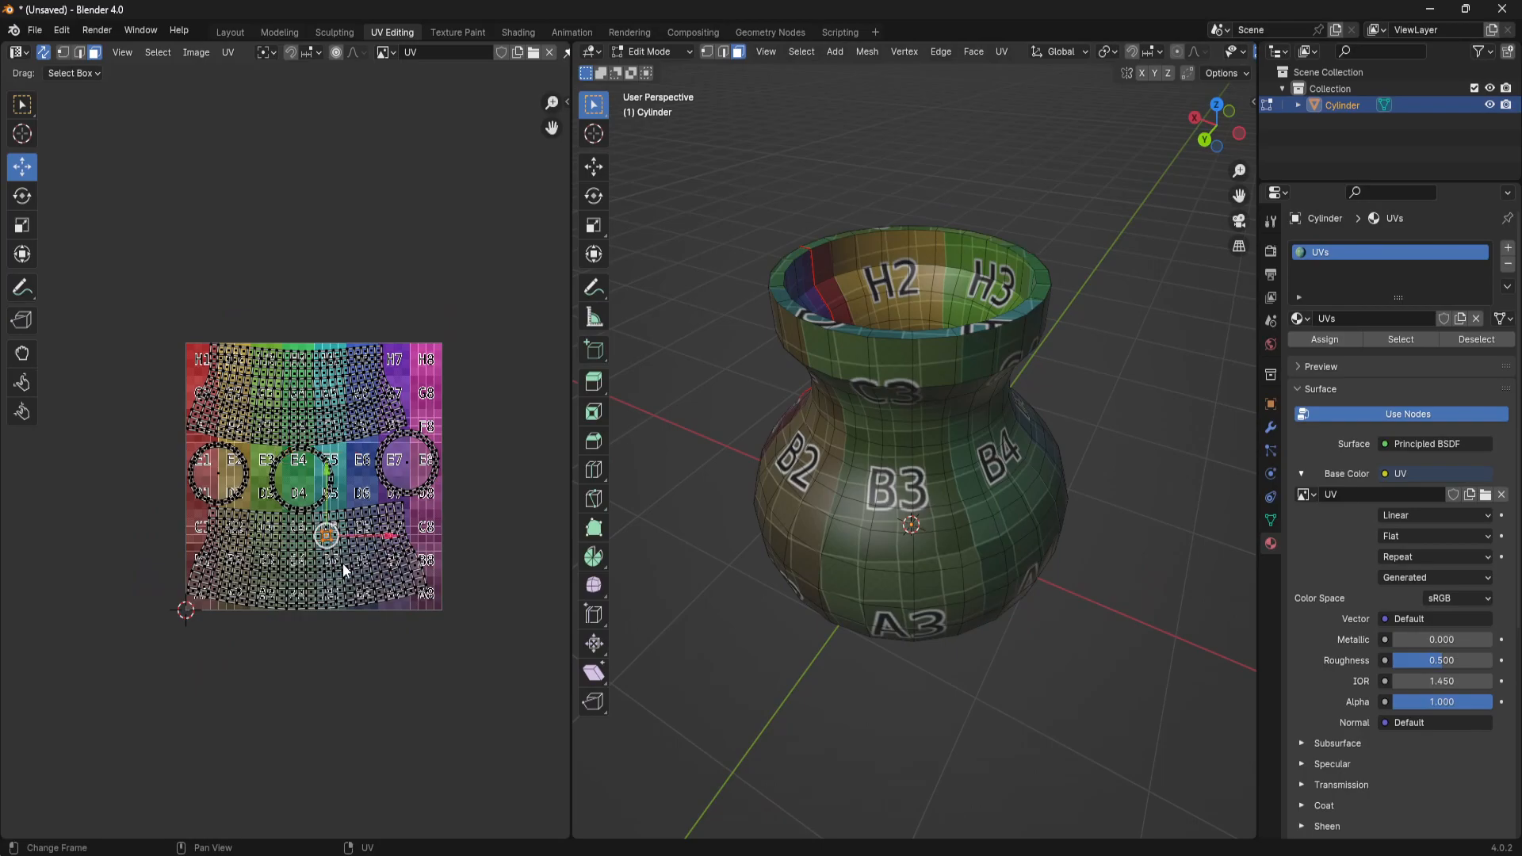
Switch to Blender, inspect the vase's UV islands, clear the selection, and return to Photoshop
{"action": "key", "text": "l"}
{"action": "left_click", "coordinate": [696, 561]}
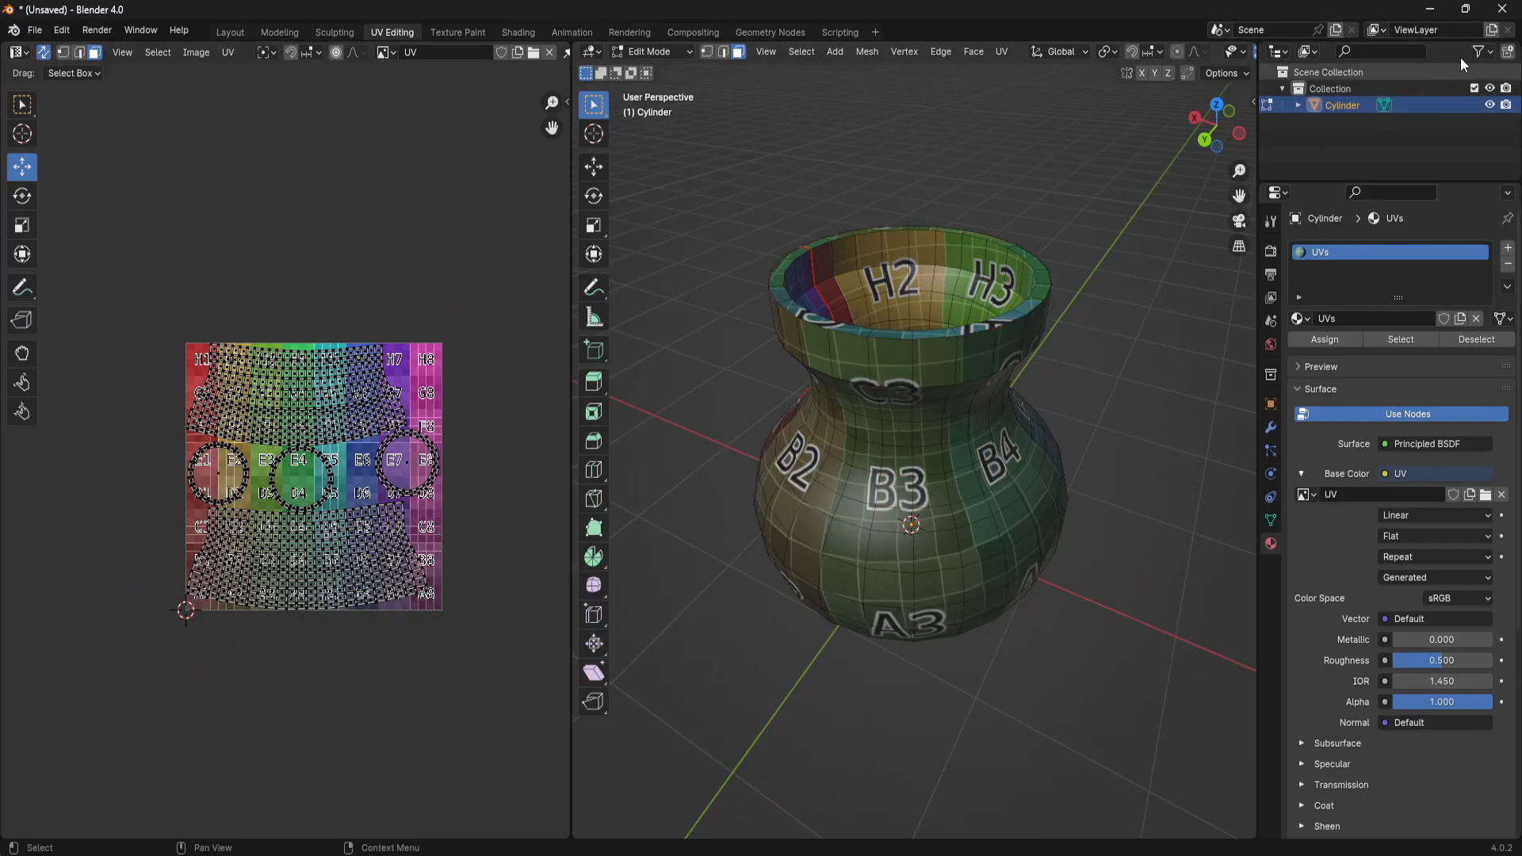
{"action": "left_click", "coordinate": [1430, 9]}
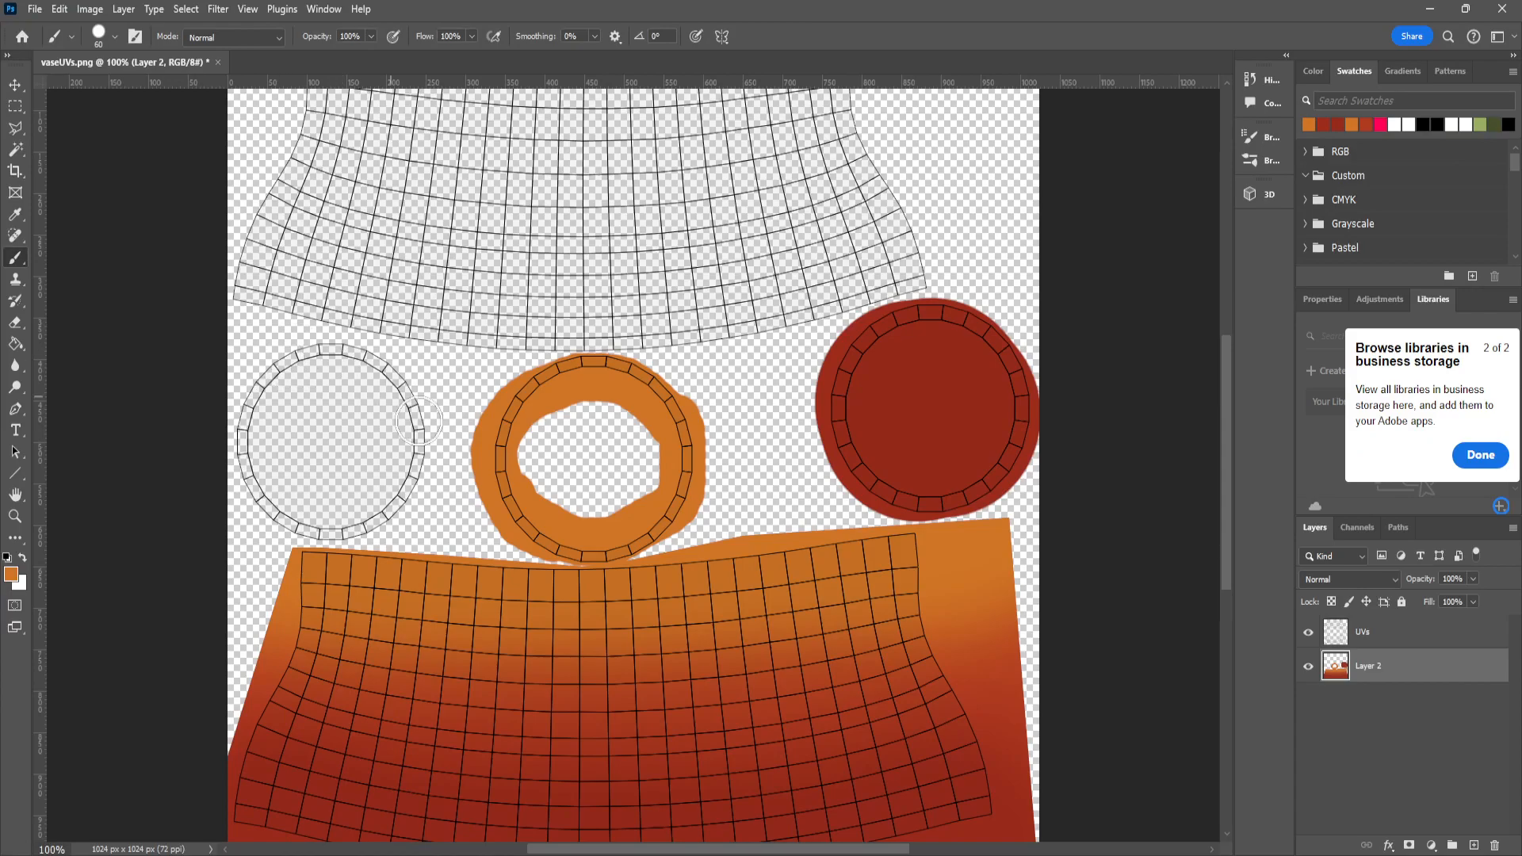
Sample the right circle's dark red and paint over the left circular UV island
{"action": "left_click", "coordinate": [910, 397], "text": "alt"}
{"action": "mouse_move", "coordinate": [274, 372]}
{"action": "left_mouse_down"}
{"action": "mouse_move", "coordinate": [371, 360]}
{"action": "mouse_move", "coordinate": [411, 415]}
{"action": "left_mouse_up"}
{"action": "mouse_move", "coordinate": [408, 497]}
{"action": "left_mouse_down"}
{"action": "mouse_move", "coordinate": [348, 527]}
{"action": "mouse_move", "coordinate": [299, 525]}
{"action": "mouse_move", "coordinate": [242, 430]}
{"action": "mouse_move", "coordinate": [375, 394]}
{"action": "mouse_move", "coordinate": [312, 486]}
{"action": "mouse_move", "coordinate": [278, 480]}
{"action": "mouse_move", "coordinate": [345, 423]}
{"action": "left_mouse_up"}
Outline the upper UV island with the Polygonal Lasso, running the selection past the canvas's upper edge
{"action": "scroll", "coordinate": [653, 605], "scroll_direction": "up", "scroll_amount": 3}
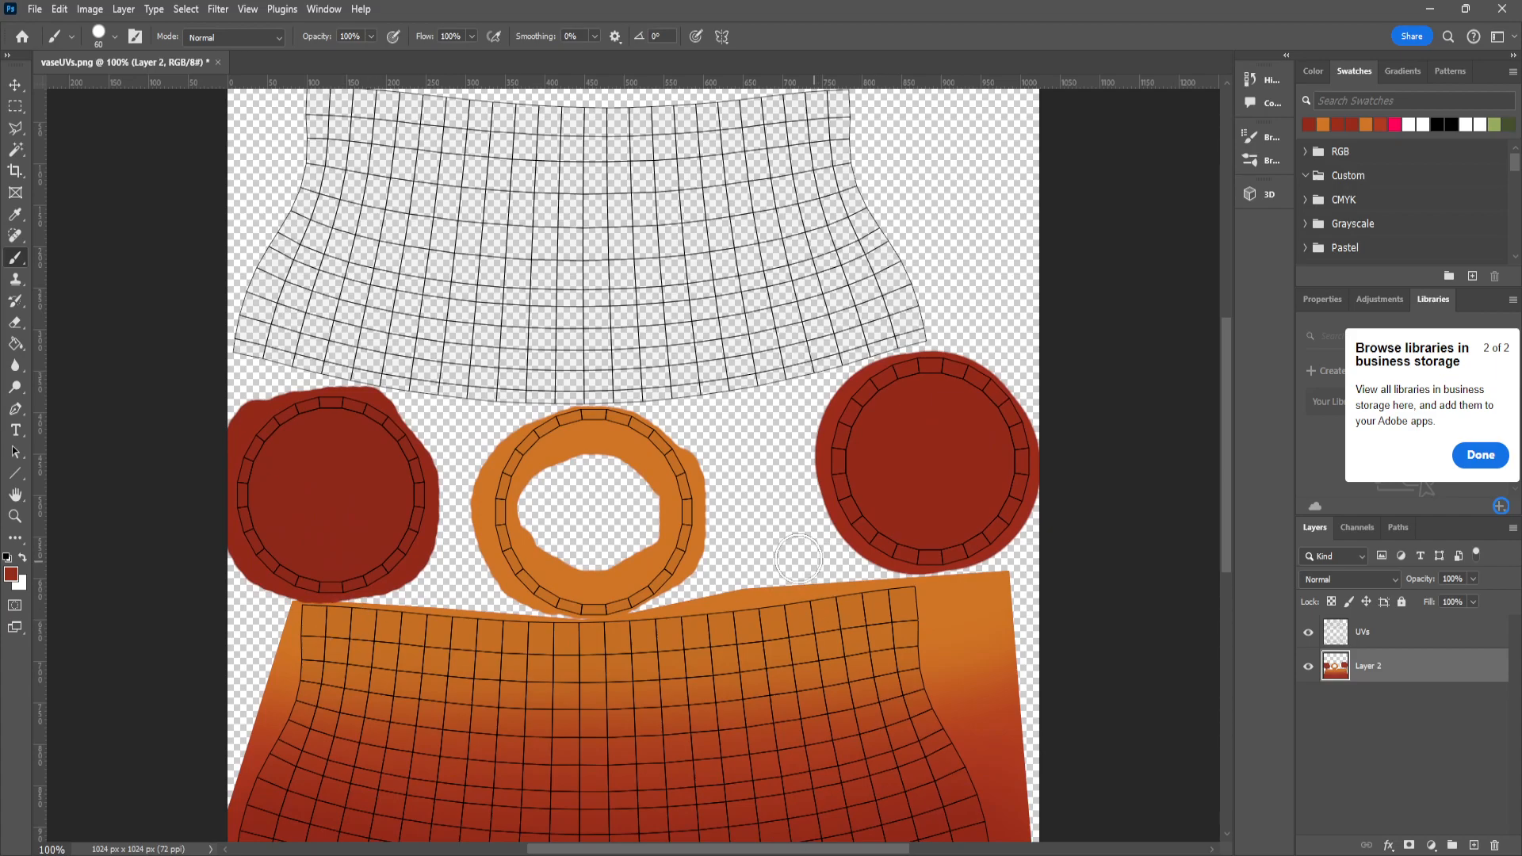
{"action": "scroll", "coordinate": [666, 536], "scroll_direction": "up", "scroll_amount": 5}
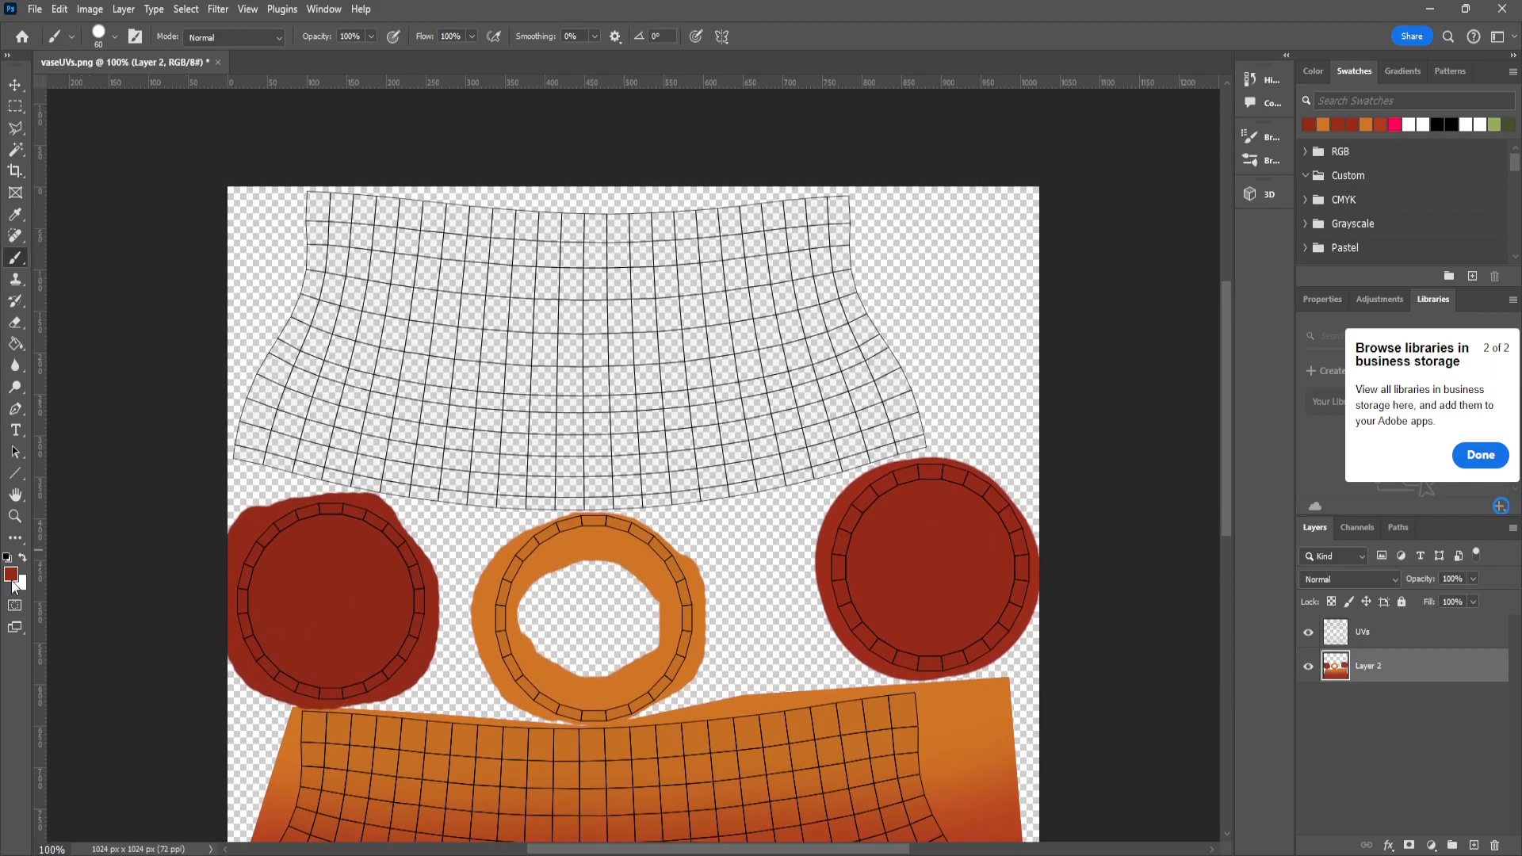
{"action": "left_click", "coordinate": [11, 576]}
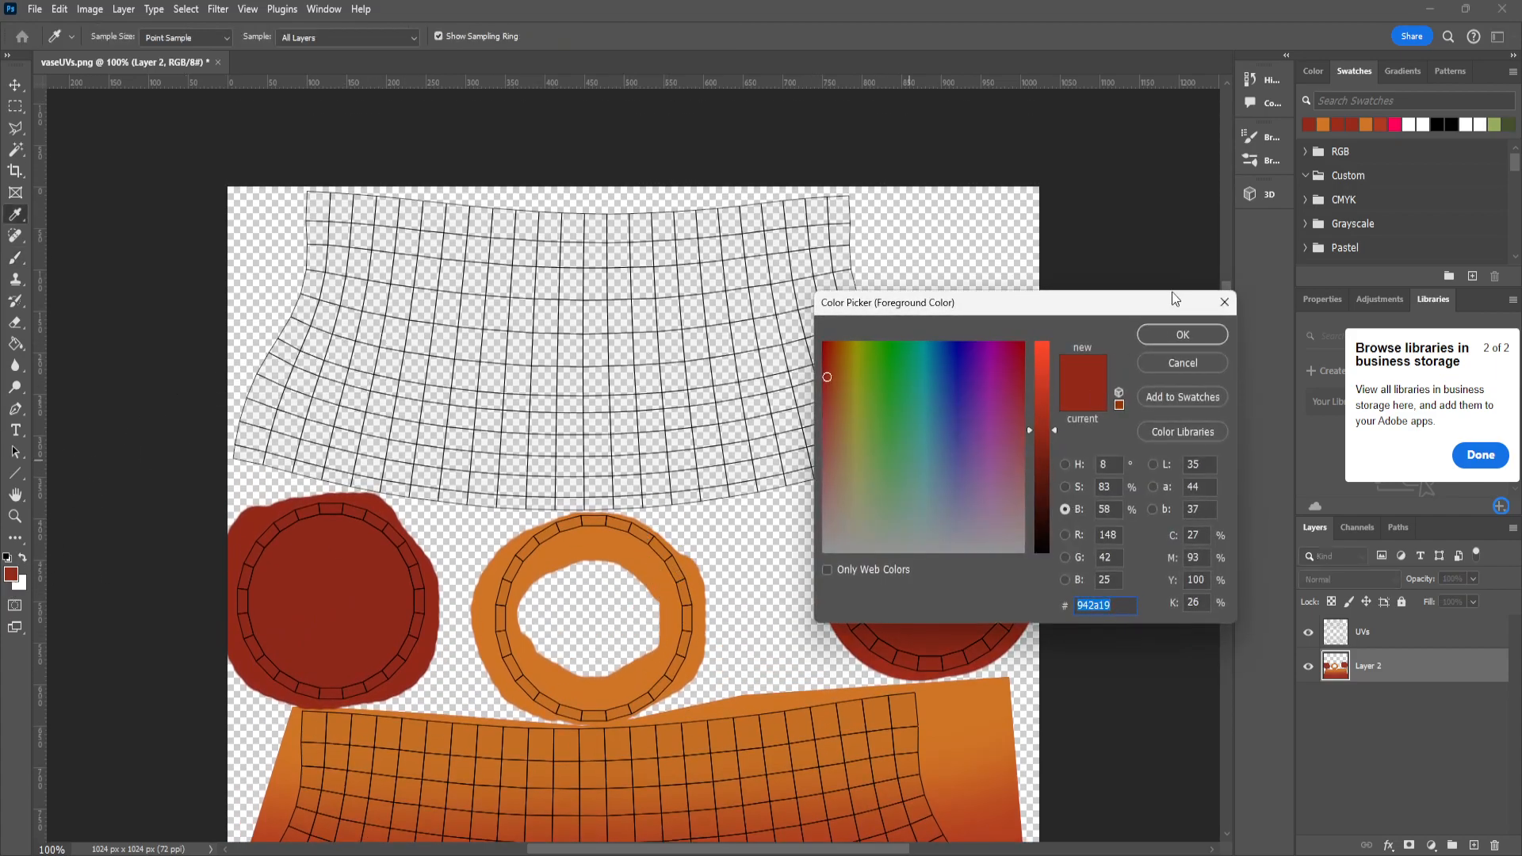
{"action": "left_click", "coordinate": [1183, 362]}
{"action": "left_click", "coordinate": [15, 129]}
{"action": "left_click", "coordinate": [251, 154]}
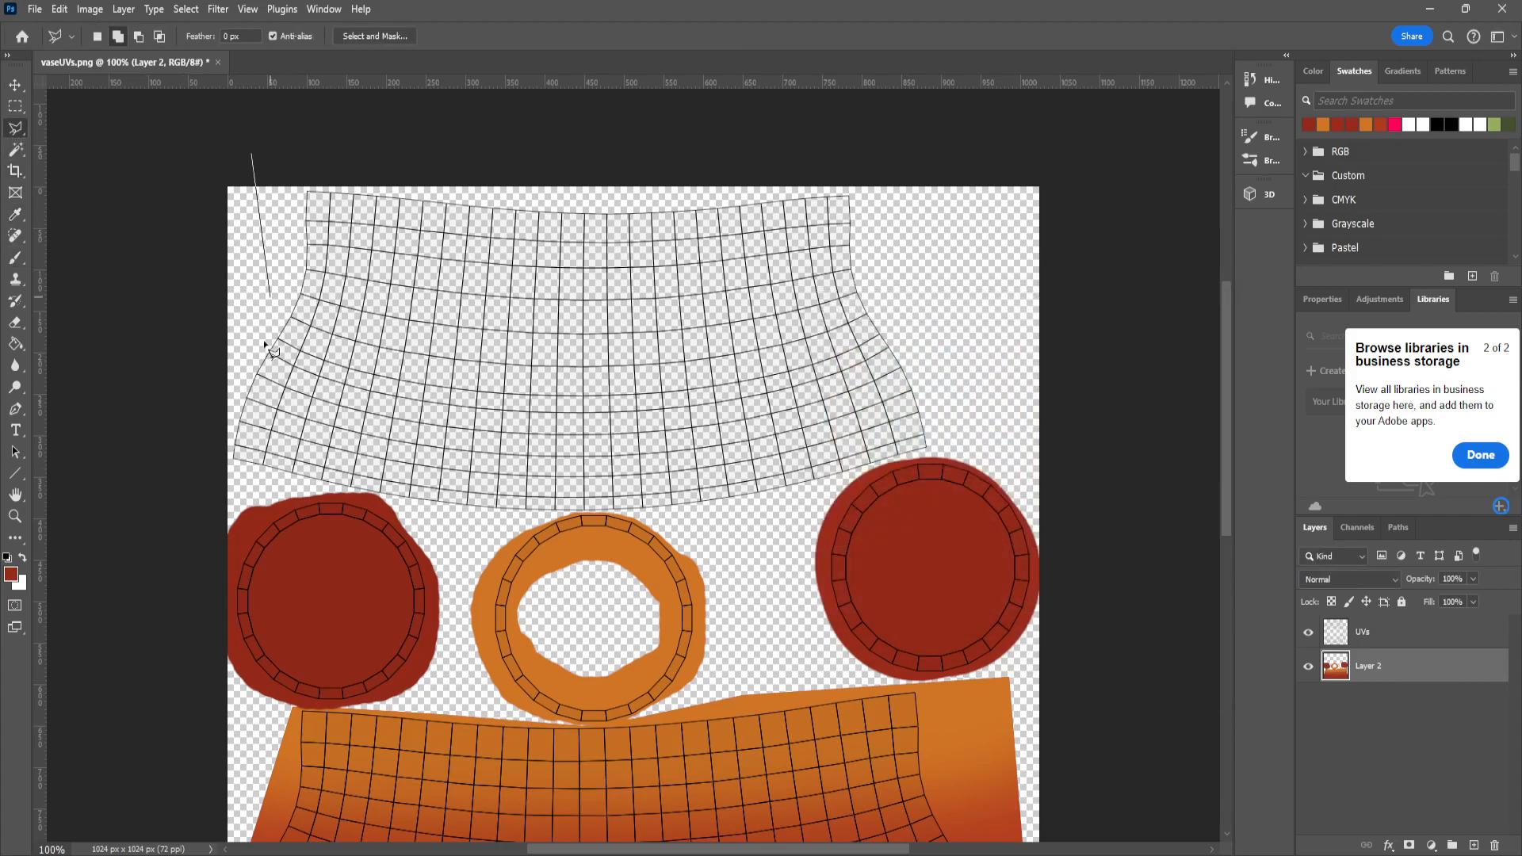
{"action": "left_click", "coordinate": [230, 474]}
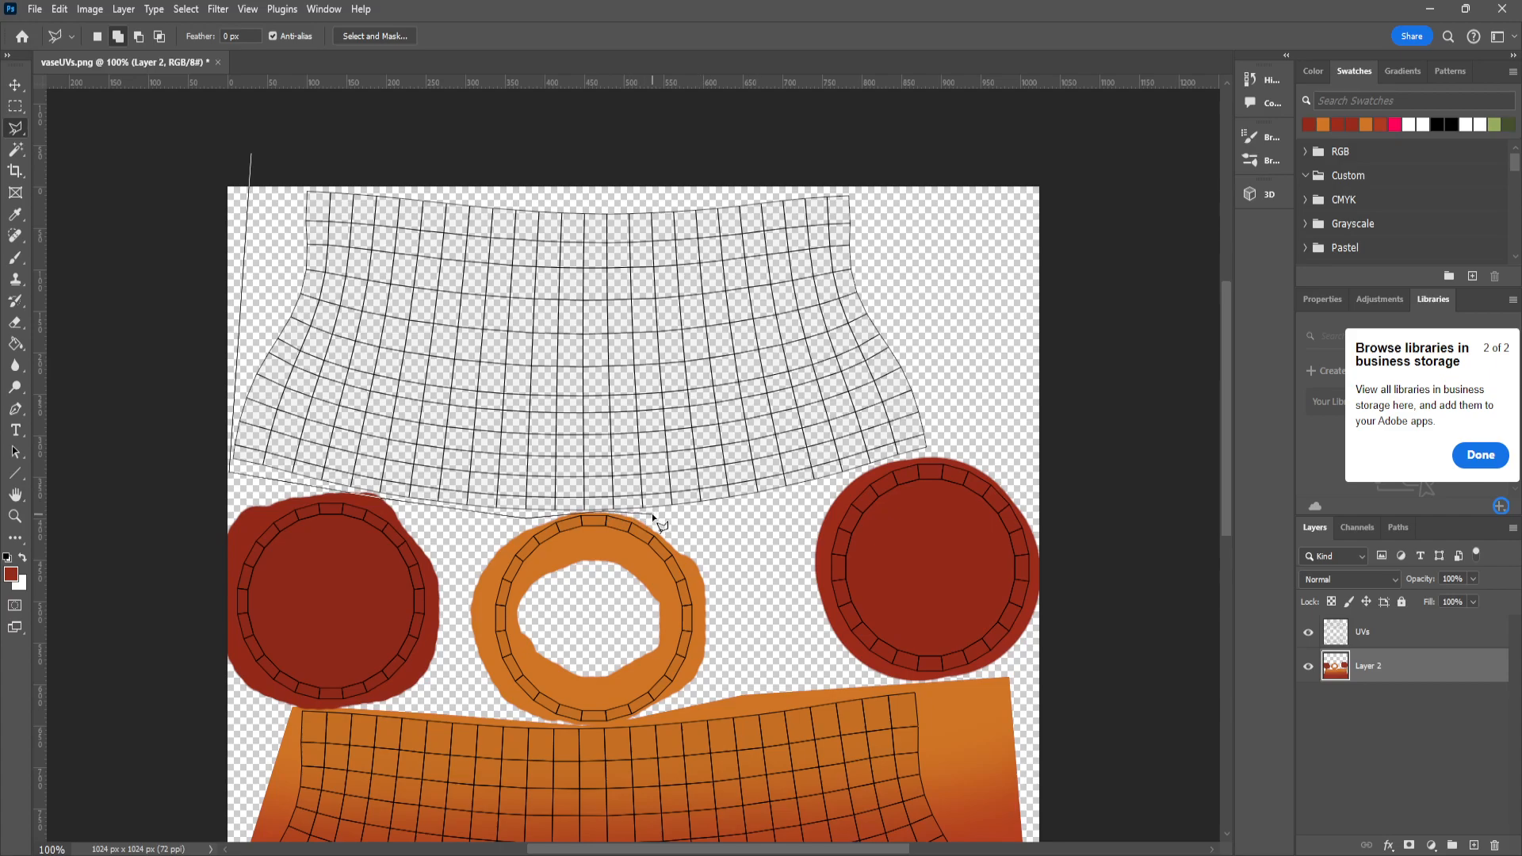
{"action": "left_click", "coordinate": [784, 497]}
{"action": "left_click", "coordinate": [948, 445]}
{"action": "left_click", "coordinate": [886, 247]}
{"action": "left_click", "coordinate": [906, 141]}
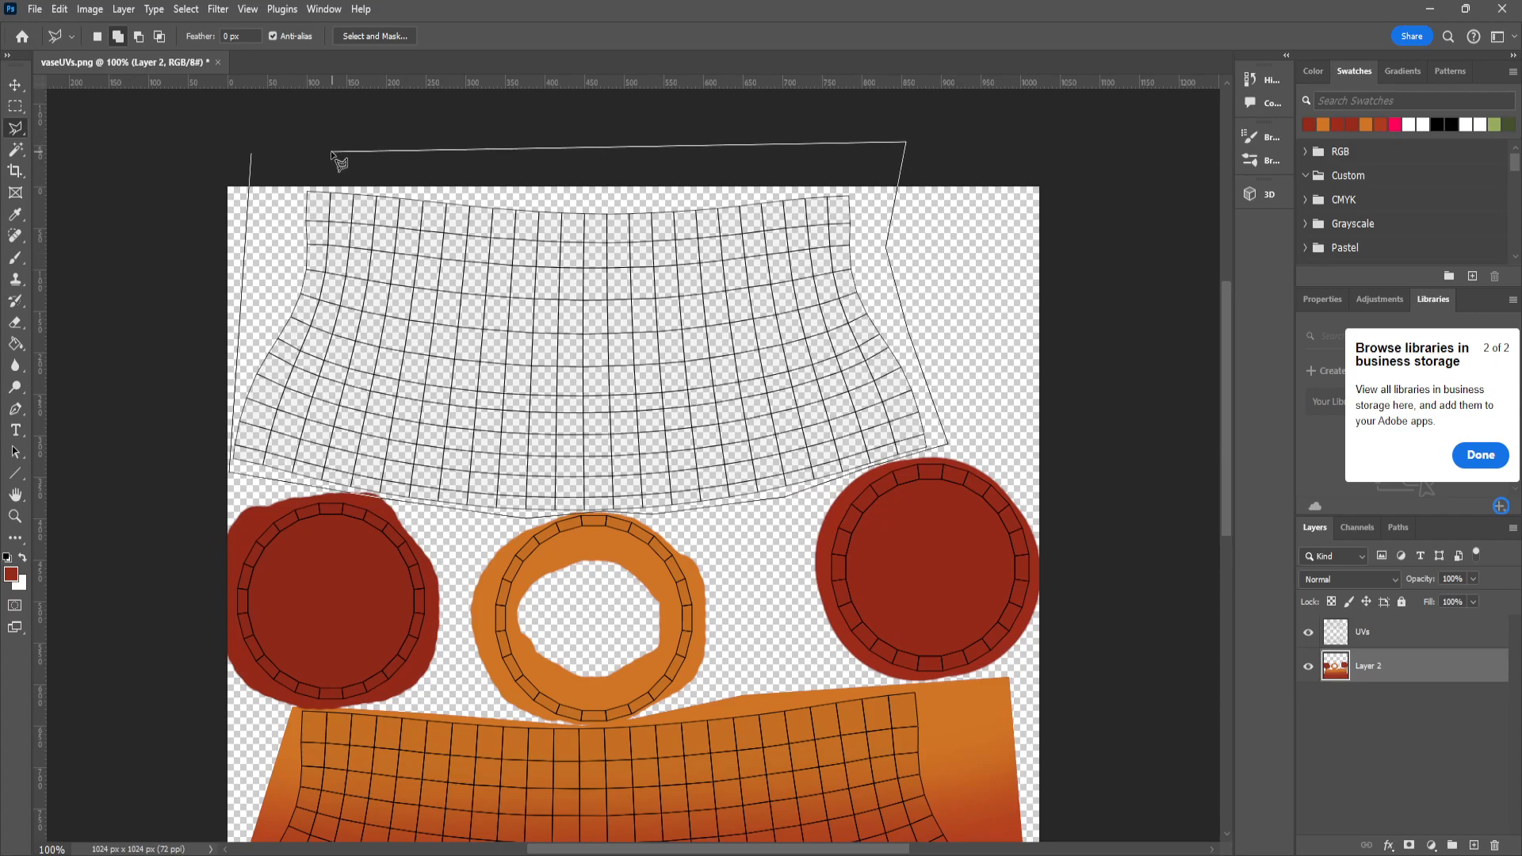
{"action": "left_click", "coordinate": [252, 162]}
Set the foreground color to dark red 8c2818
{"action": "scroll", "coordinate": [533, 605], "scroll_direction": "down", "scroll_amount": 4}
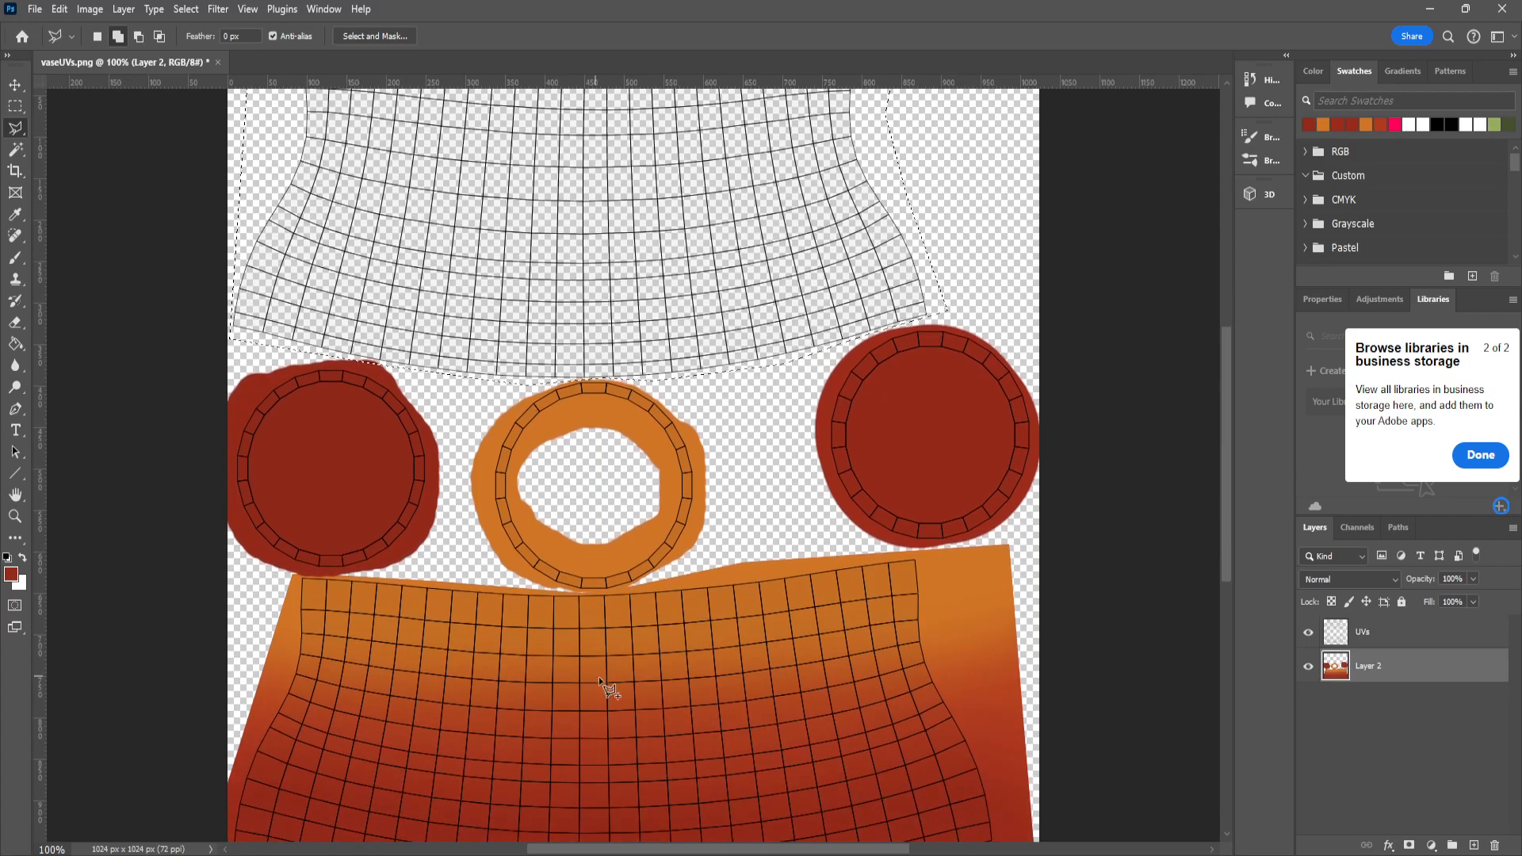
{"action": "scroll", "coordinate": [730, 706], "scroll_direction": "down", "scroll_amount": 1}
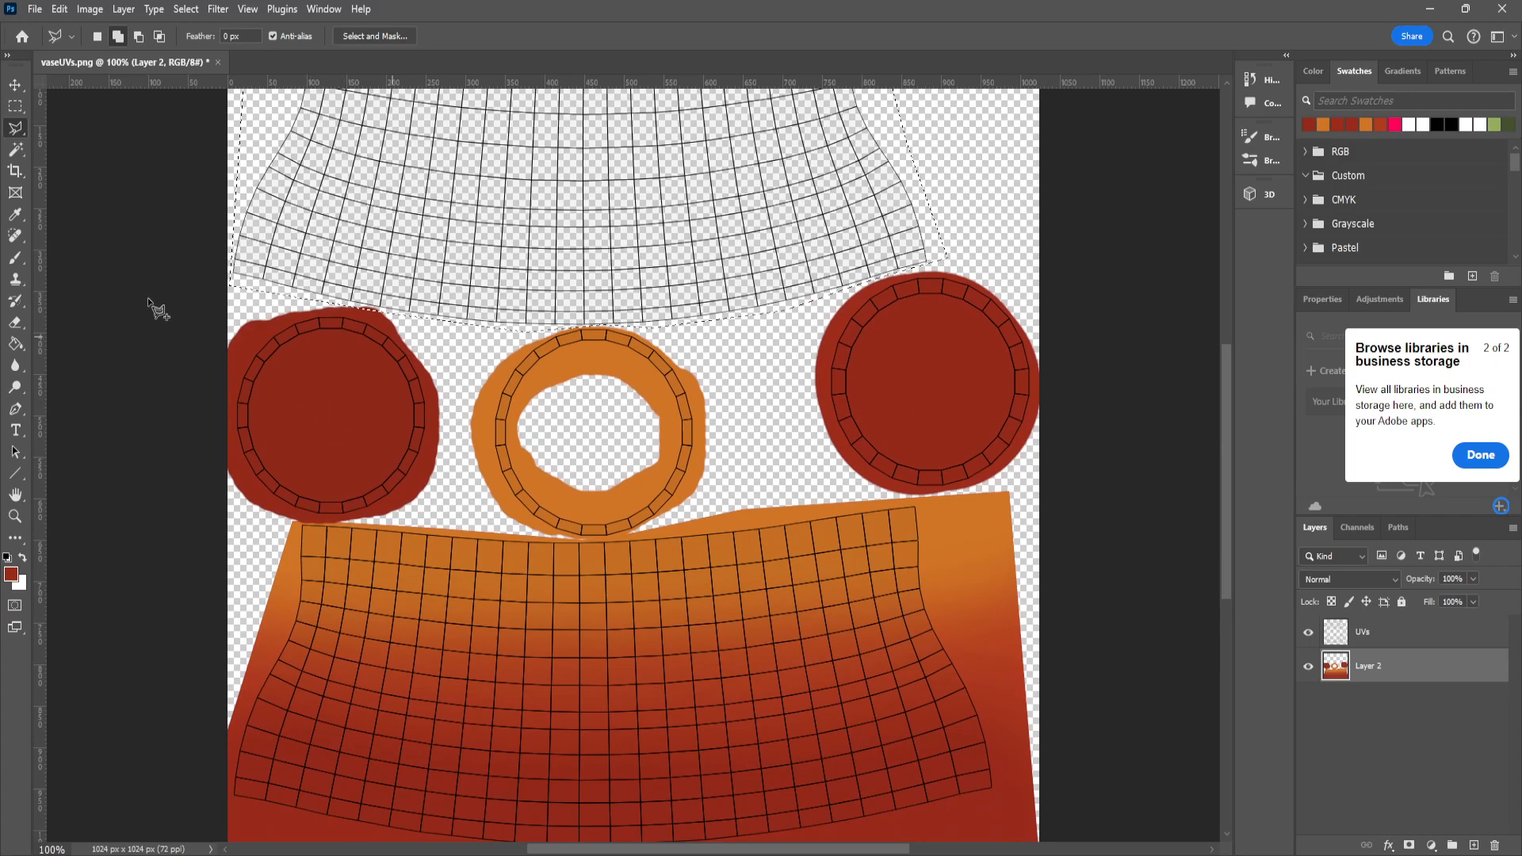
{"action": "scroll", "coordinate": [785, 693], "scroll_direction": "down", "scroll_amount": 2}
{"action": "scroll", "coordinate": [537, 612], "scroll_direction": "up", "scroll_amount": 6}
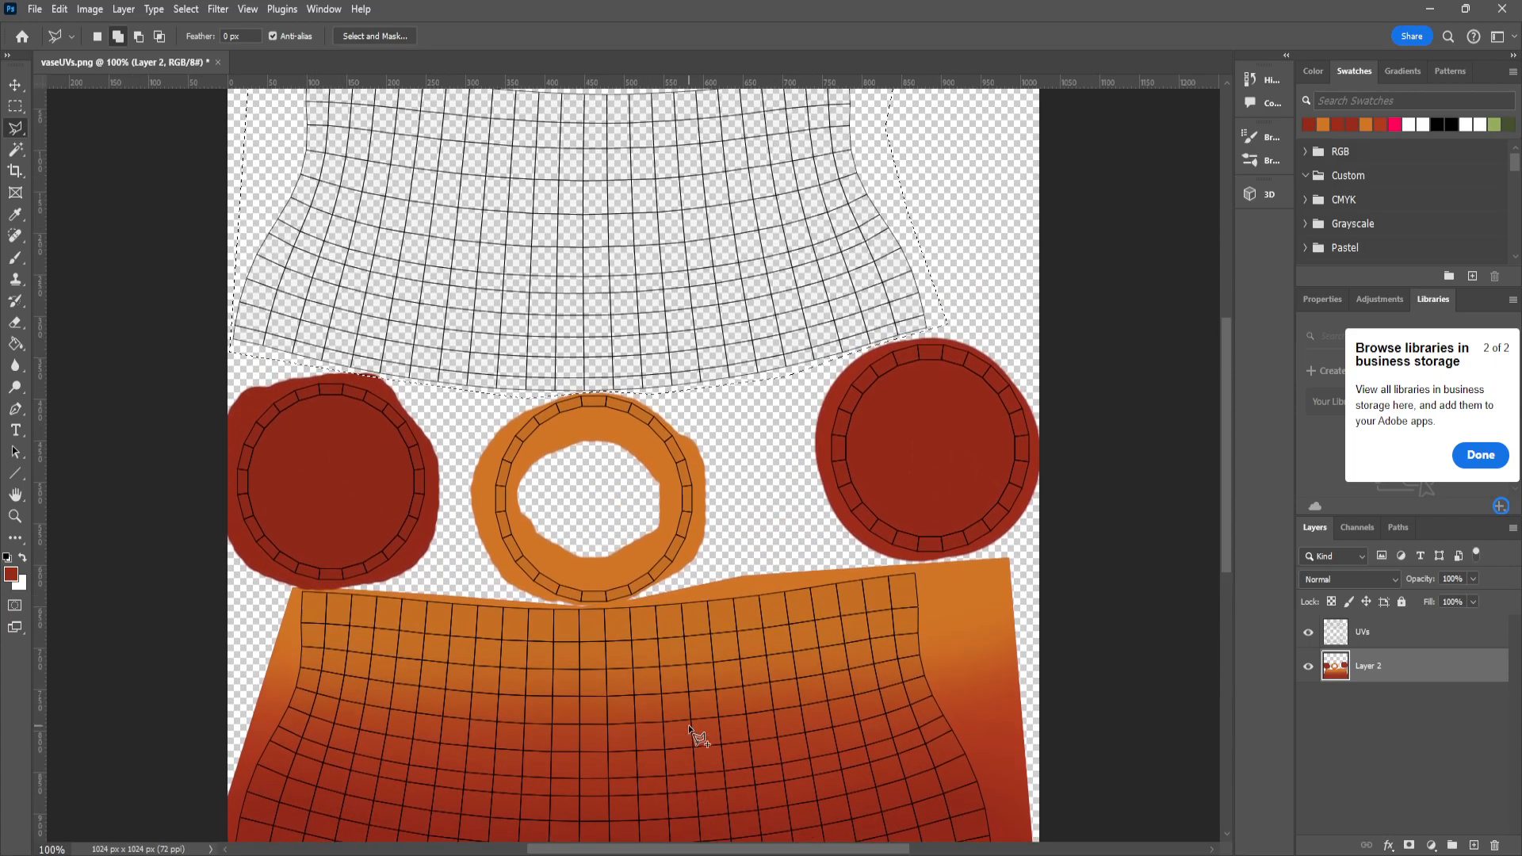
{"action": "left_click", "coordinate": [11, 573]}
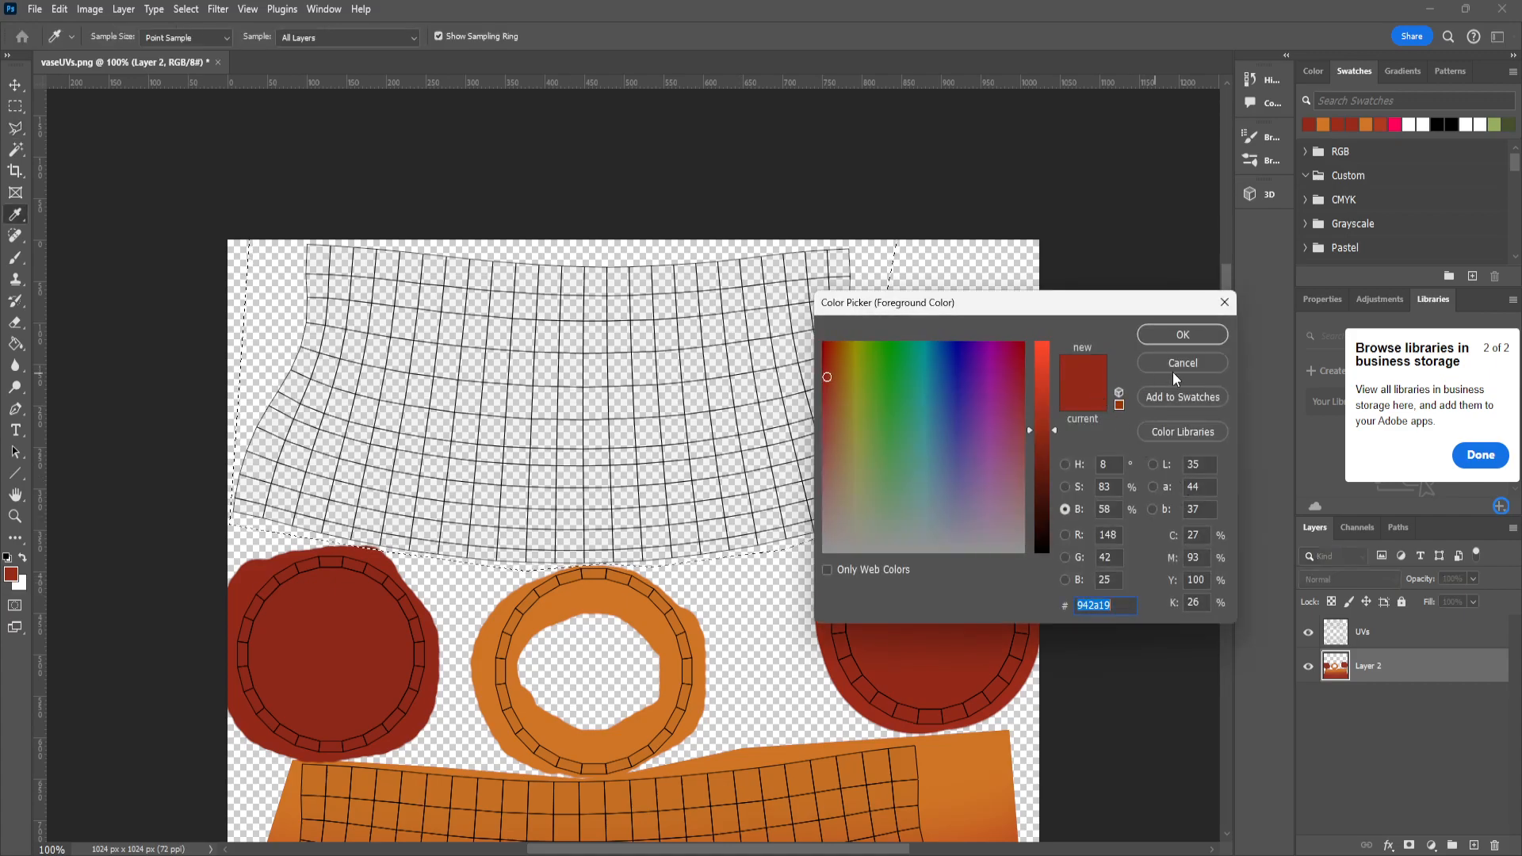
{"action": "key", "text": "alt+Tab"}
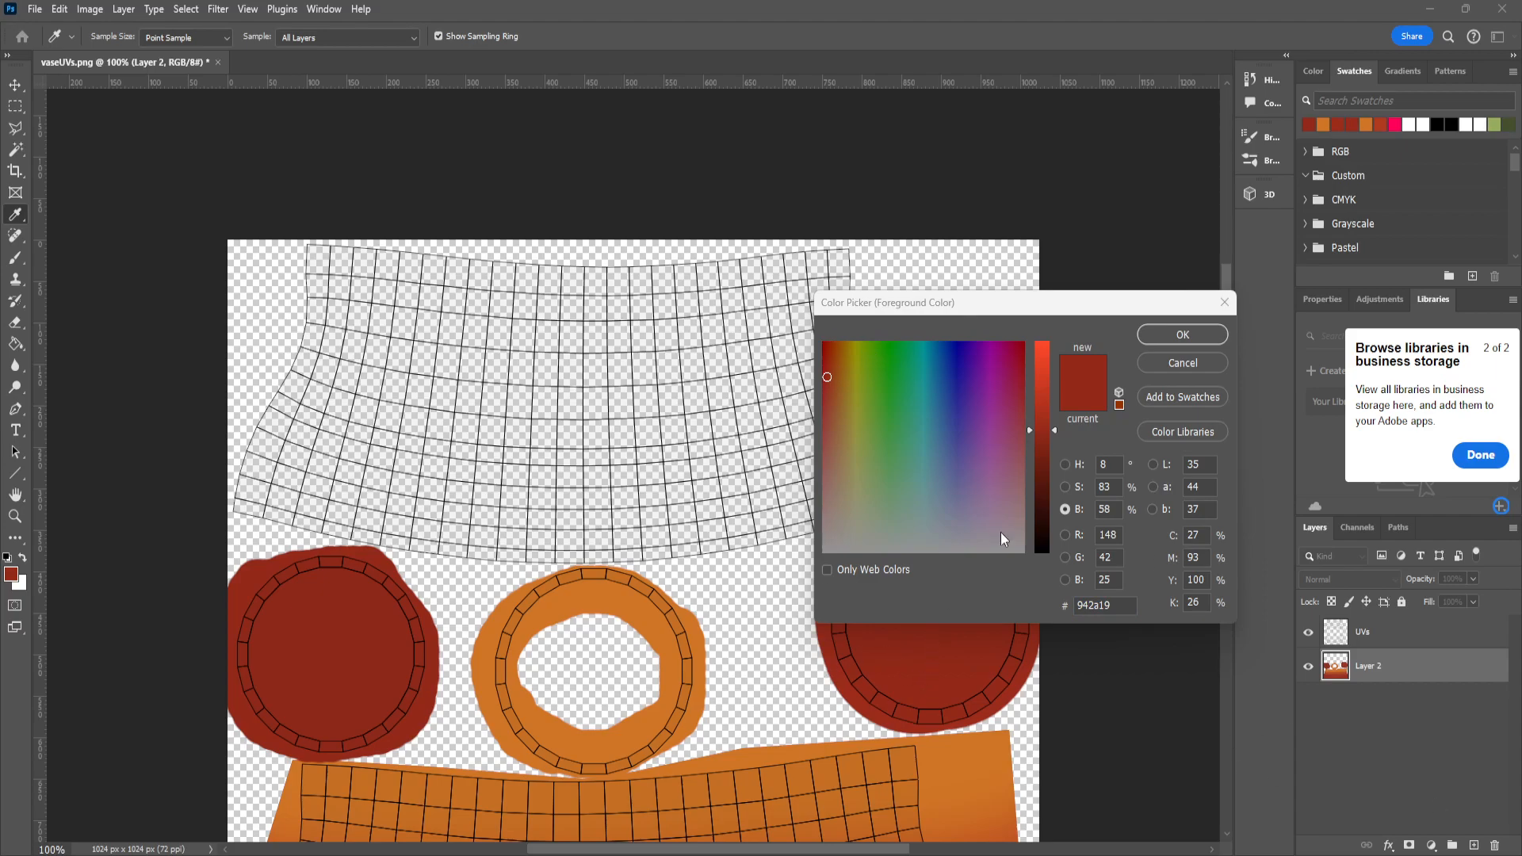
{"action": "key", "text": "alt+Tab"}
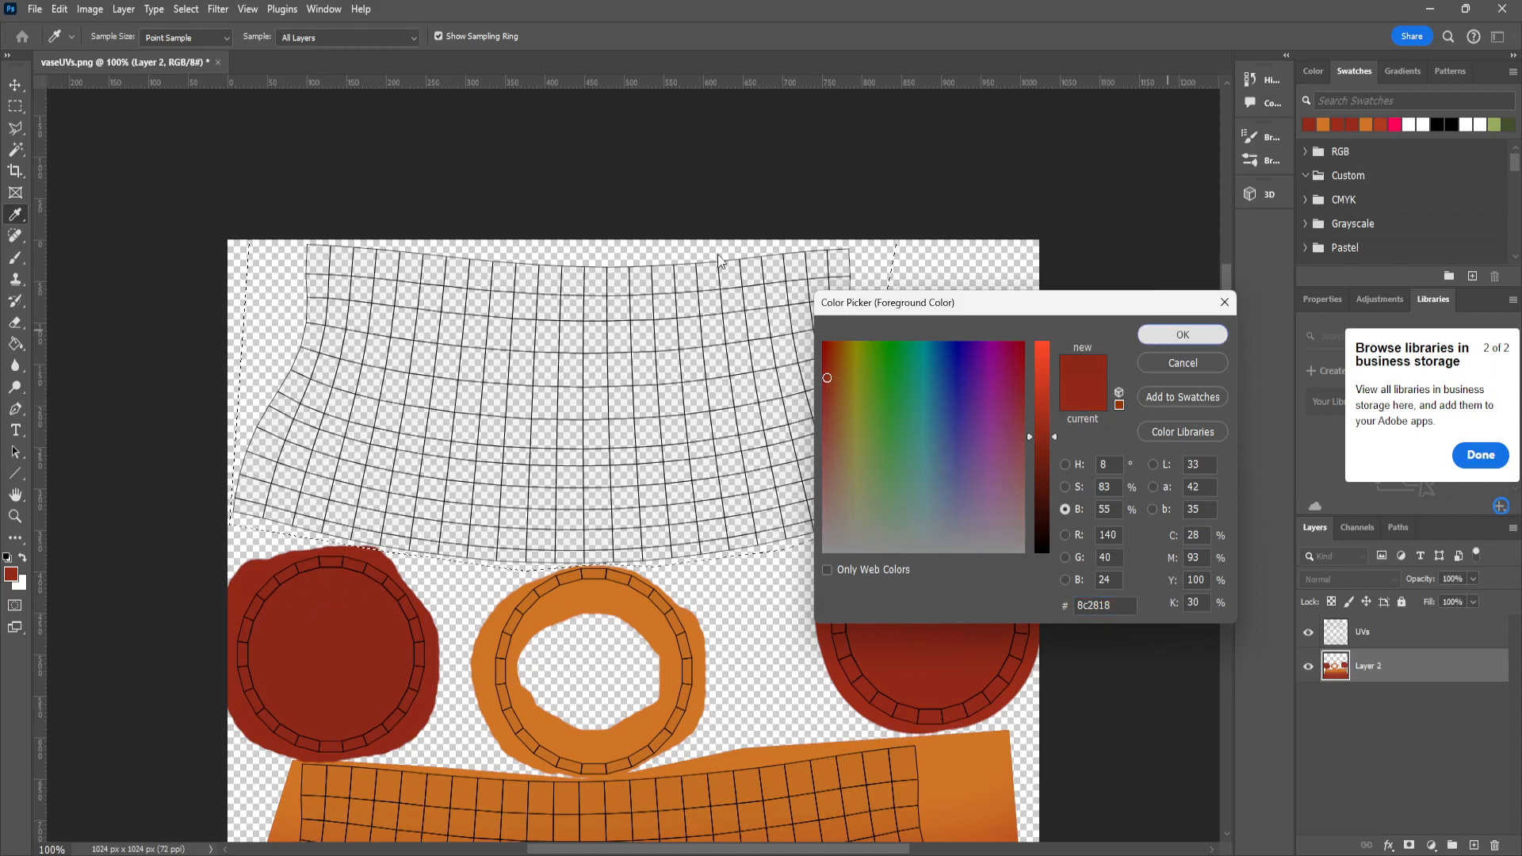
{"action": "key", "text": "Return"}
Brush the selected upper UV island solid dark red, enlarging the brush to 90 px
{"action": "key", "text": "b"}
{"action": "mouse_move", "coordinate": [274, 263]}
{"action": "left_mouse_down"}
{"action": "mouse_move", "coordinate": [917, 254]}
{"action": "mouse_move", "coordinate": [809, 306]}
{"action": "mouse_move", "coordinate": [512, 243]}
{"action": "mouse_move", "coordinate": [255, 486]}
{"action": "mouse_move", "coordinate": [325, 520]}
{"action": "mouse_move", "coordinate": [278, 527]}
{"action": "mouse_move", "coordinate": [683, 510]}
{"action": "mouse_move", "coordinate": [792, 370]}
{"action": "mouse_move", "coordinate": [716, 346]}
{"action": "mouse_move", "coordinate": [742, 413]}
{"action": "mouse_move", "coordinate": [841, 475]}
{"action": "mouse_move", "coordinate": [679, 486]}
{"action": "left_mouse_up"}
{"action": "key", "text": "bracketright"}
{"action": "key", "text": "bracketright"}
{"action": "key", "text": "bracketright"}
Sample the lower island's orange and brush it along the selected upper island's top edge with a soft 150 px brush
{"action": "scroll", "coordinate": [534, 384], "scroll_direction": "down", "scroll_amount": 4}
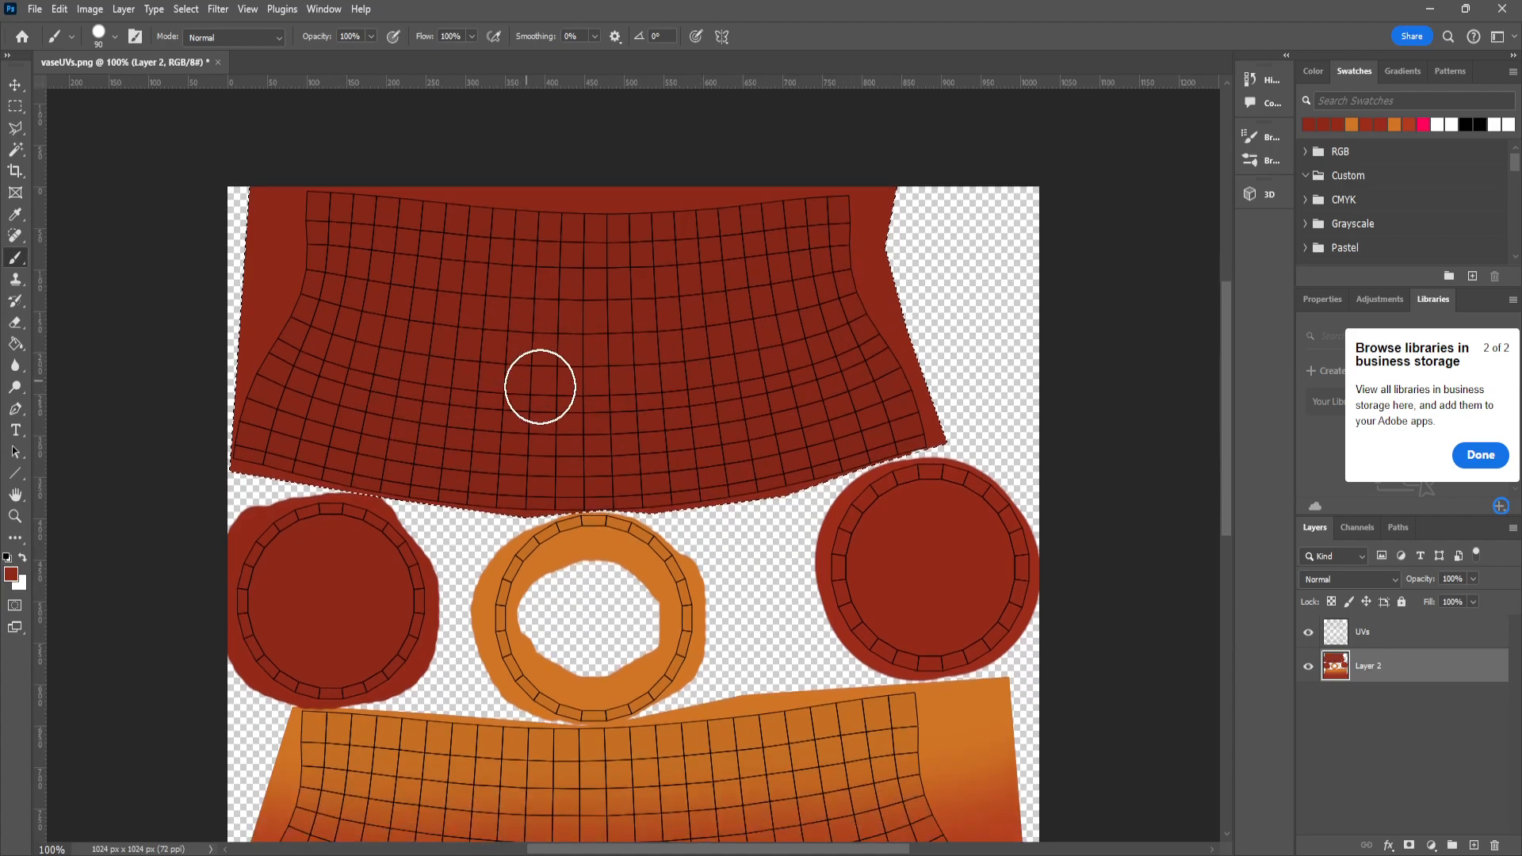
{"action": "scroll", "coordinate": [606, 425], "scroll_direction": "up", "scroll_amount": 3}
{"action": "scroll", "coordinate": [883, 601], "scroll_direction": "down", "scroll_amount": 5}
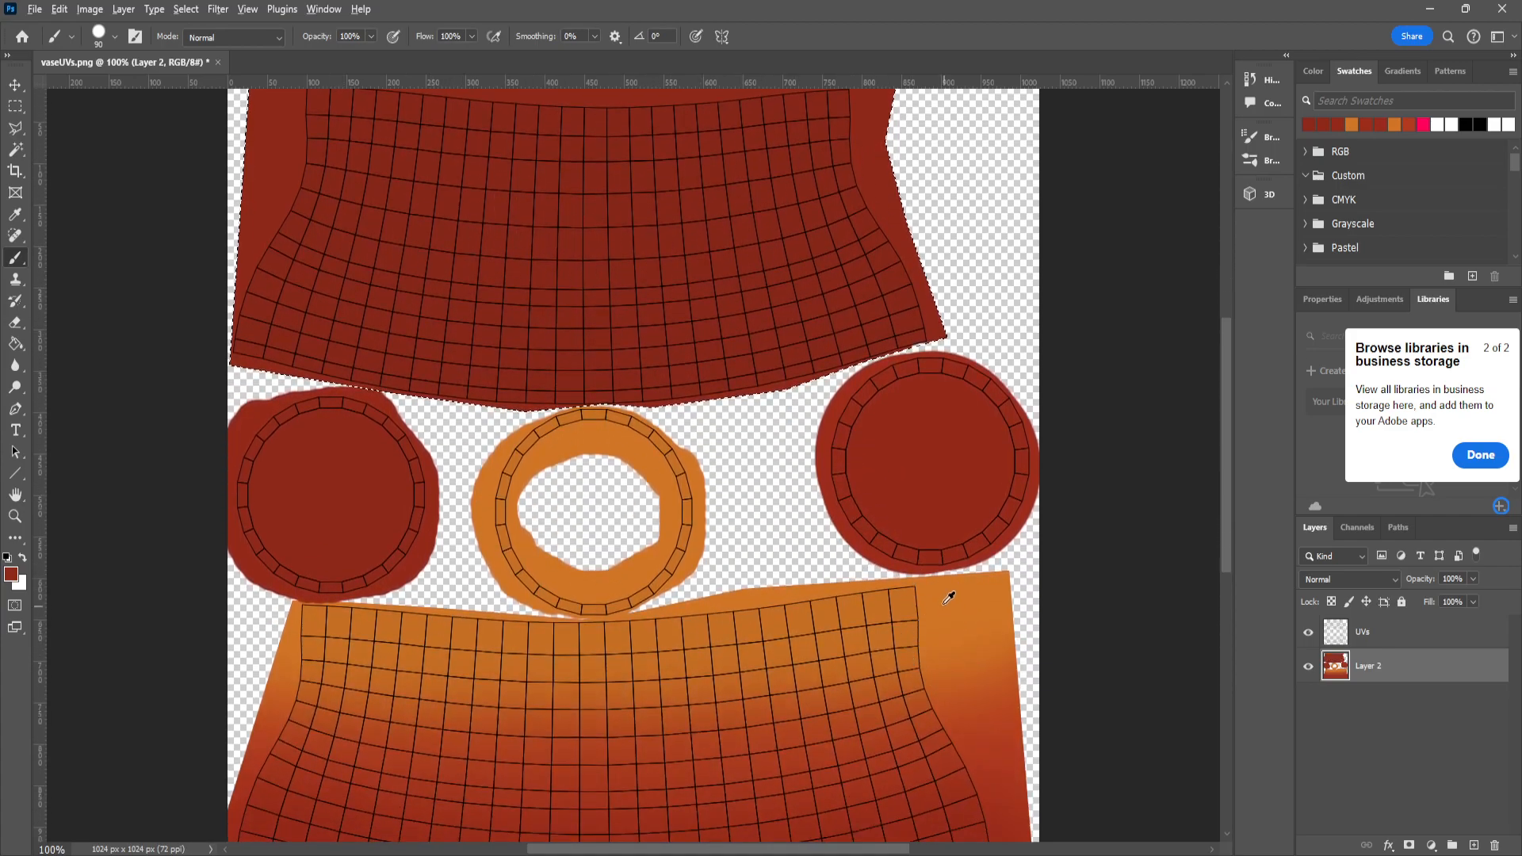
{"action": "left_click", "coordinate": [947, 583], "text": "alt"}
{"action": "scroll", "coordinate": [788, 534], "scroll_direction": "up", "scroll_amount": 5}
{"action": "key", "text": "bracketright"}
{"action": "key", "text": "bracketright"}
{"action": "key", "text": "bracketright"}
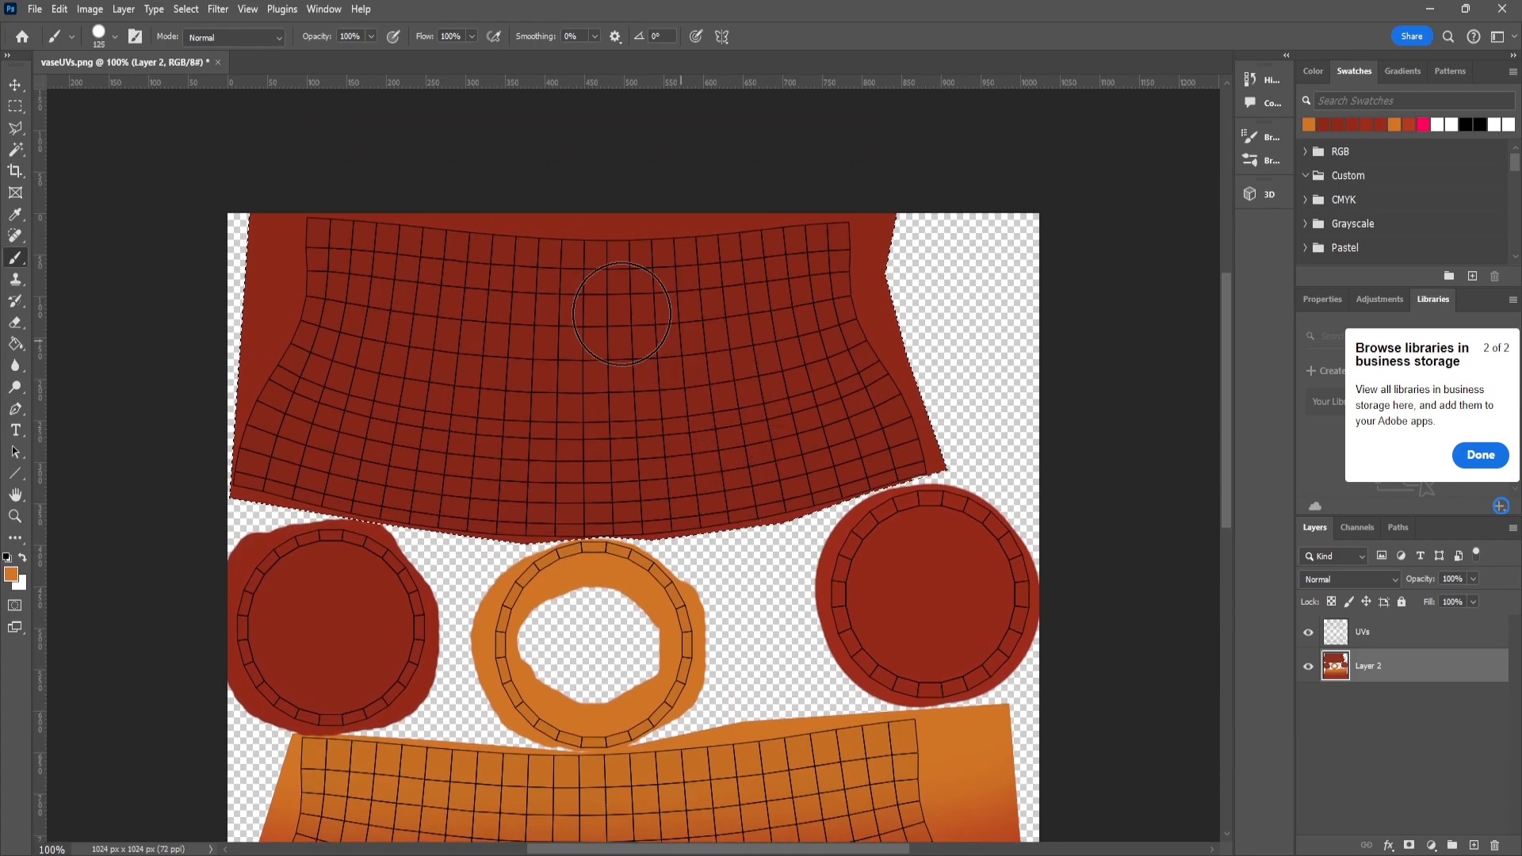
{"action": "left_click", "coordinate": [114, 36]}
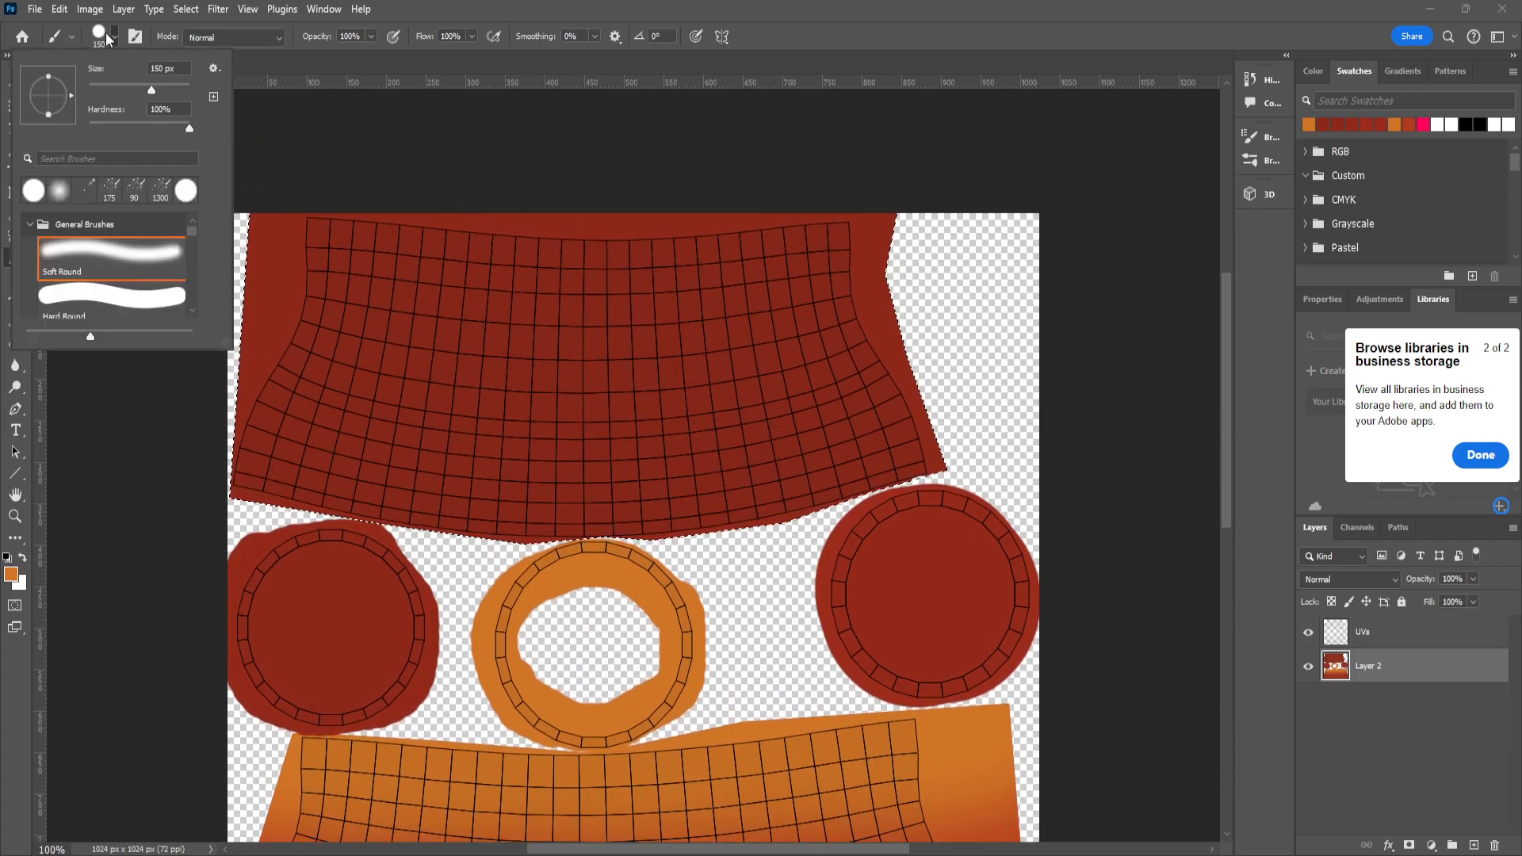
{"action": "left_click_drag", "start_coordinate": [189, 128], "coordinate": [127, 128]}
{"action": "key", "text": "Return"}
{"action": "mouse_move", "coordinate": [293, 225]}
{"action": "left_mouse_down"}
{"action": "mouse_move", "coordinate": [876, 231]}
{"action": "mouse_move", "coordinate": [996, 187]}
{"action": "left_mouse_up"}
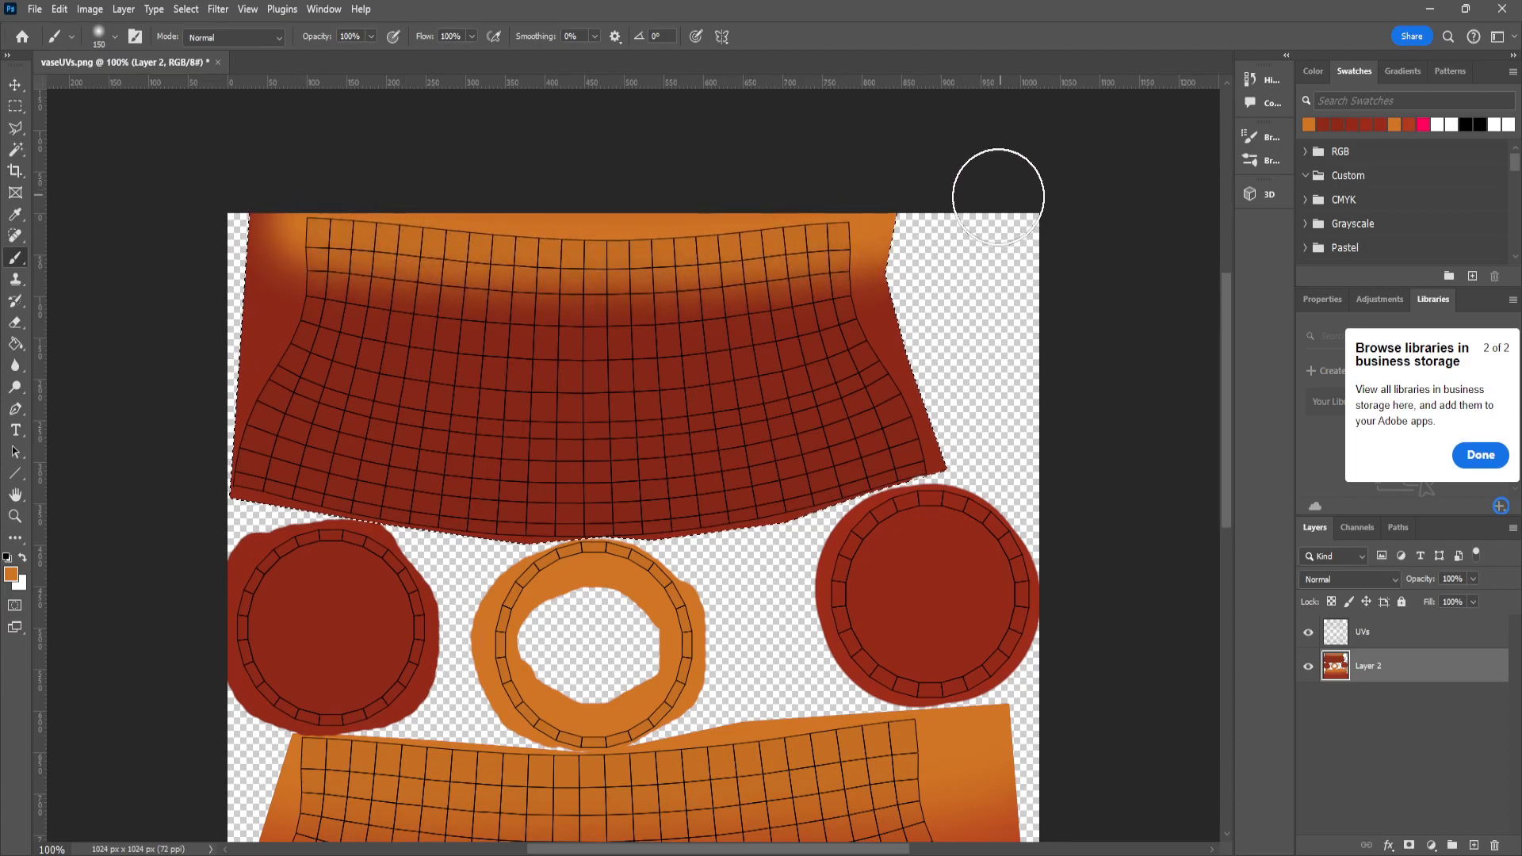
{"action": "key", "text": "ctrl+z"}
{"action": "mouse_move", "coordinate": [306, 183]}
{"action": "left_mouse_down"}
{"action": "mouse_move", "coordinate": [656, 221]}
{"action": "mouse_move", "coordinate": [938, 169]}
{"action": "left_mouse_up"}
Set the foreground color to deep red 711813 and brush it along the selected upper island's lower part
{"action": "left_click", "coordinate": [877, 294], "text": "alt"}
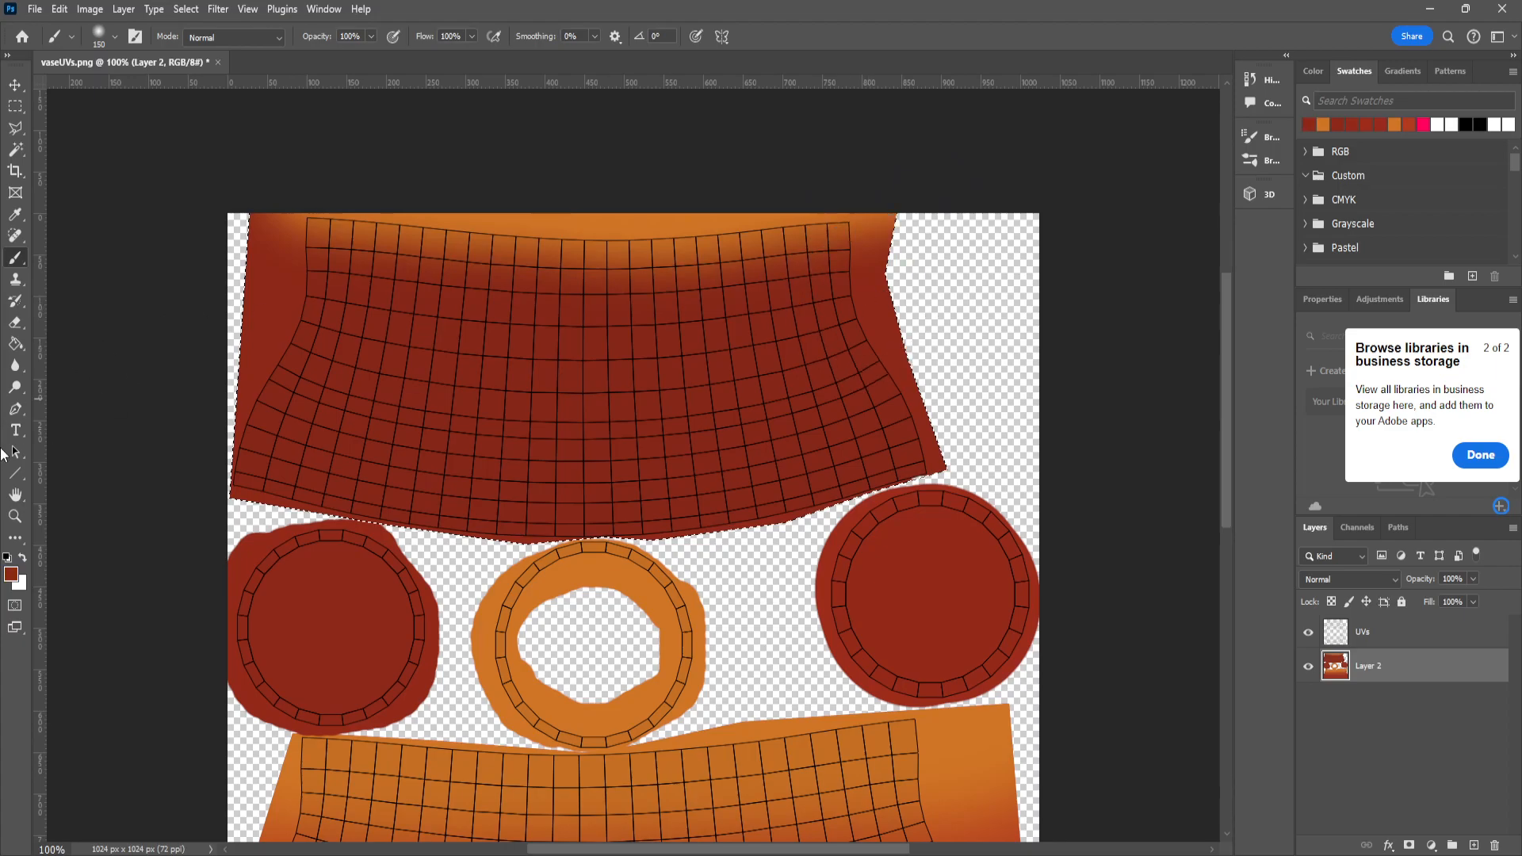
{"action": "left_click", "coordinate": [11, 573]}
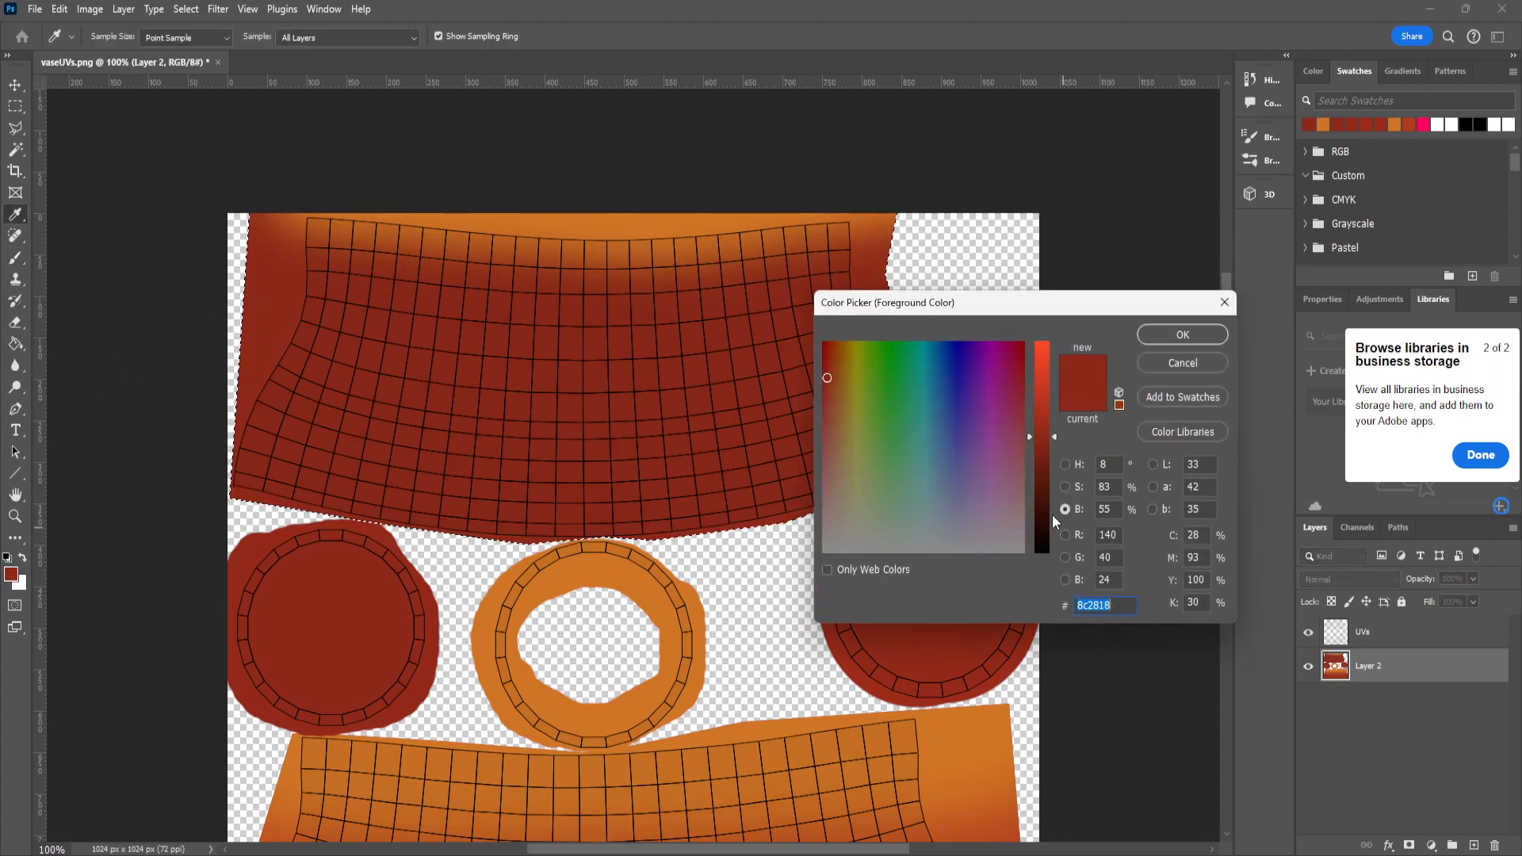
{"action": "left_click_drag", "start_coordinate": [1054, 436], "coordinate": [1054, 459]}
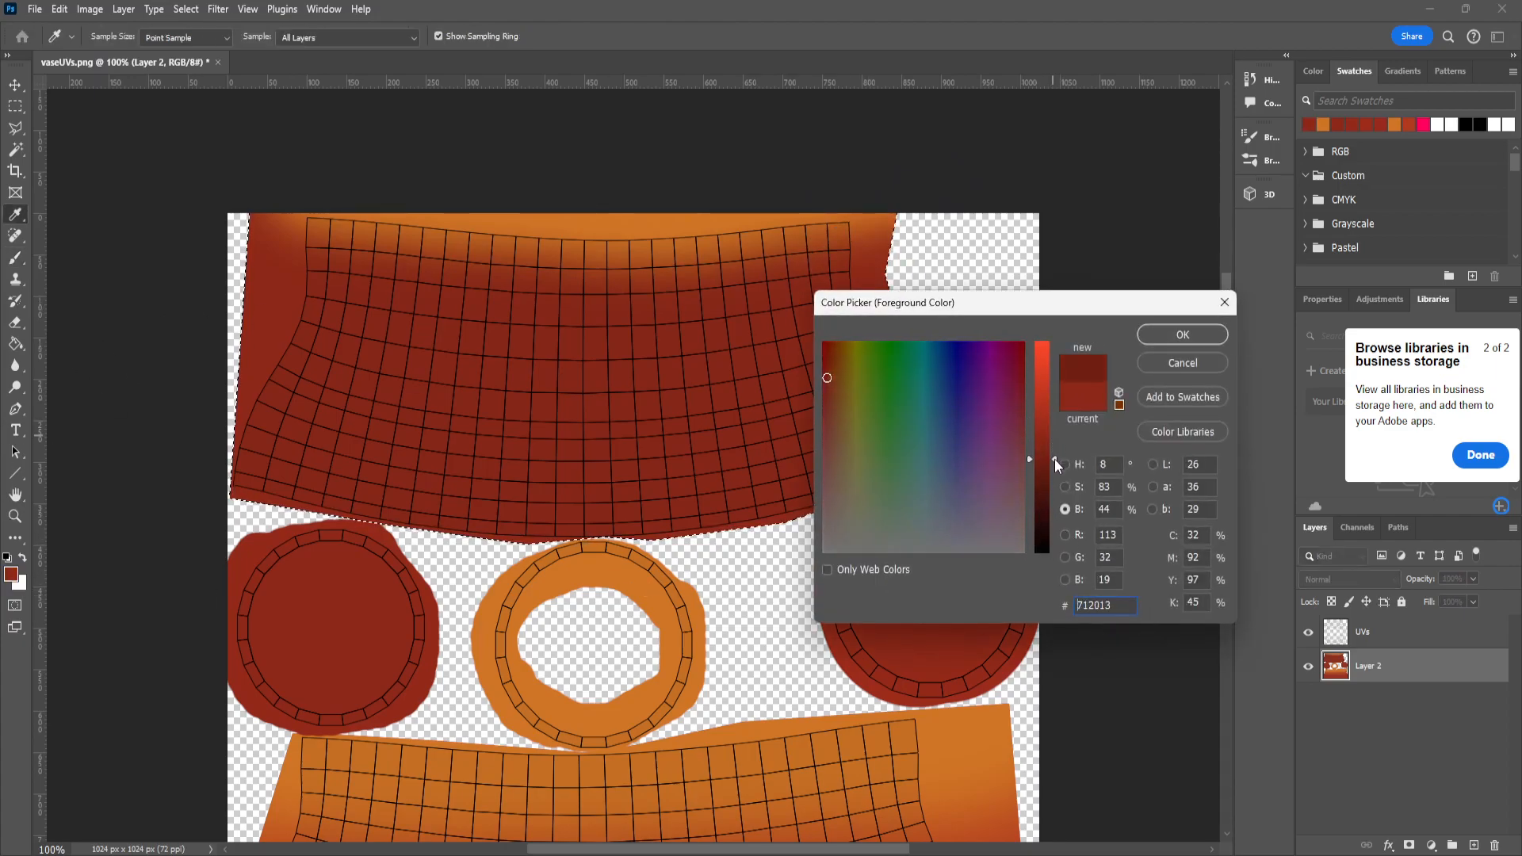
{"action": "left_click", "coordinate": [1065, 465]}
{"action": "left_click_drag", "start_coordinate": [1054, 554], "coordinate": [1055, 557]}
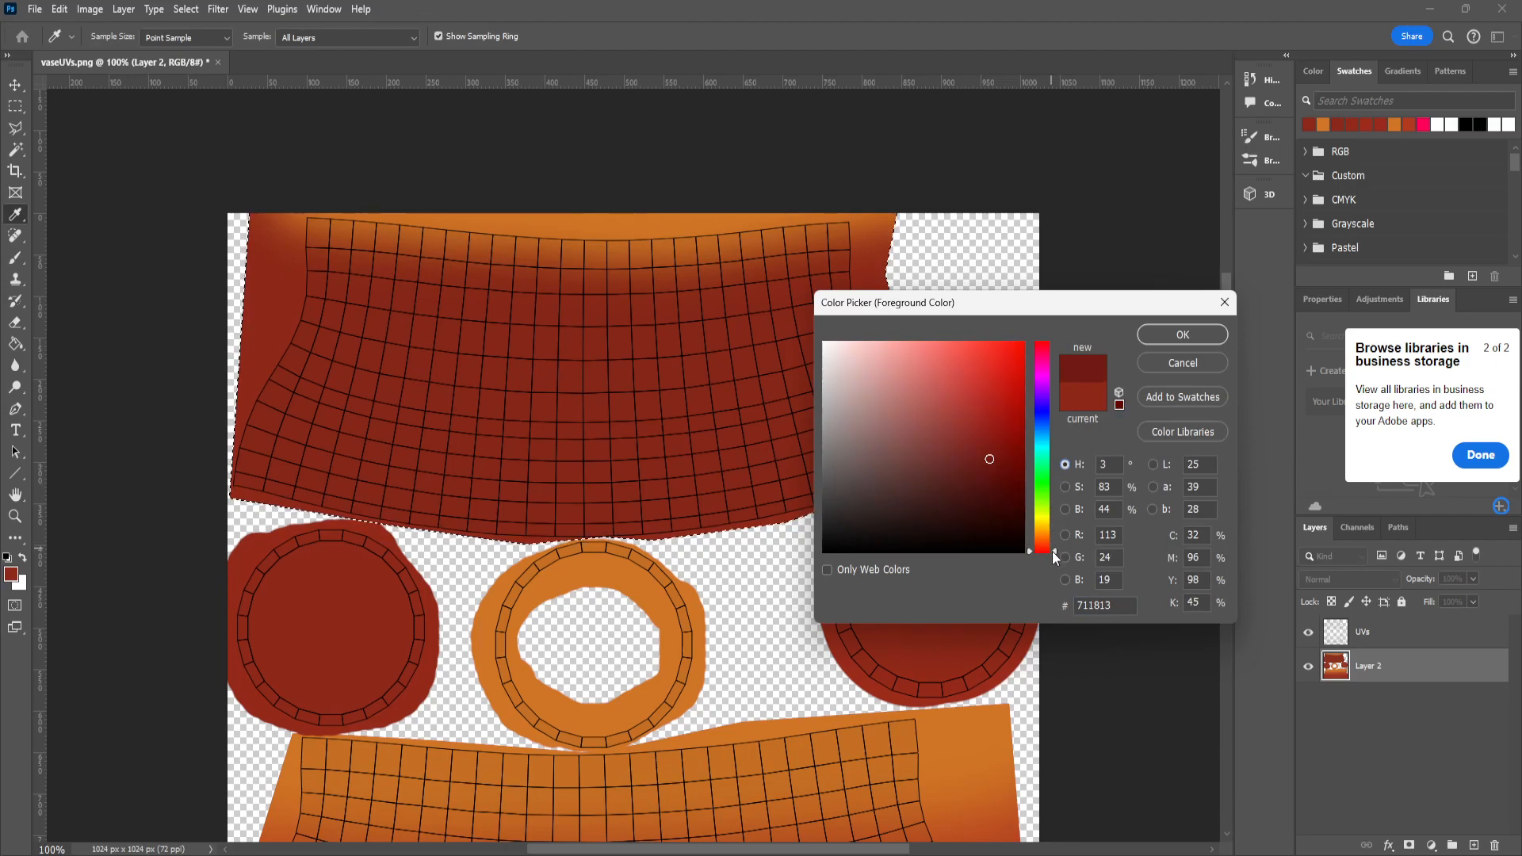
{"action": "left_click", "coordinate": [1182, 335]}
{"action": "key", "text": "b"}
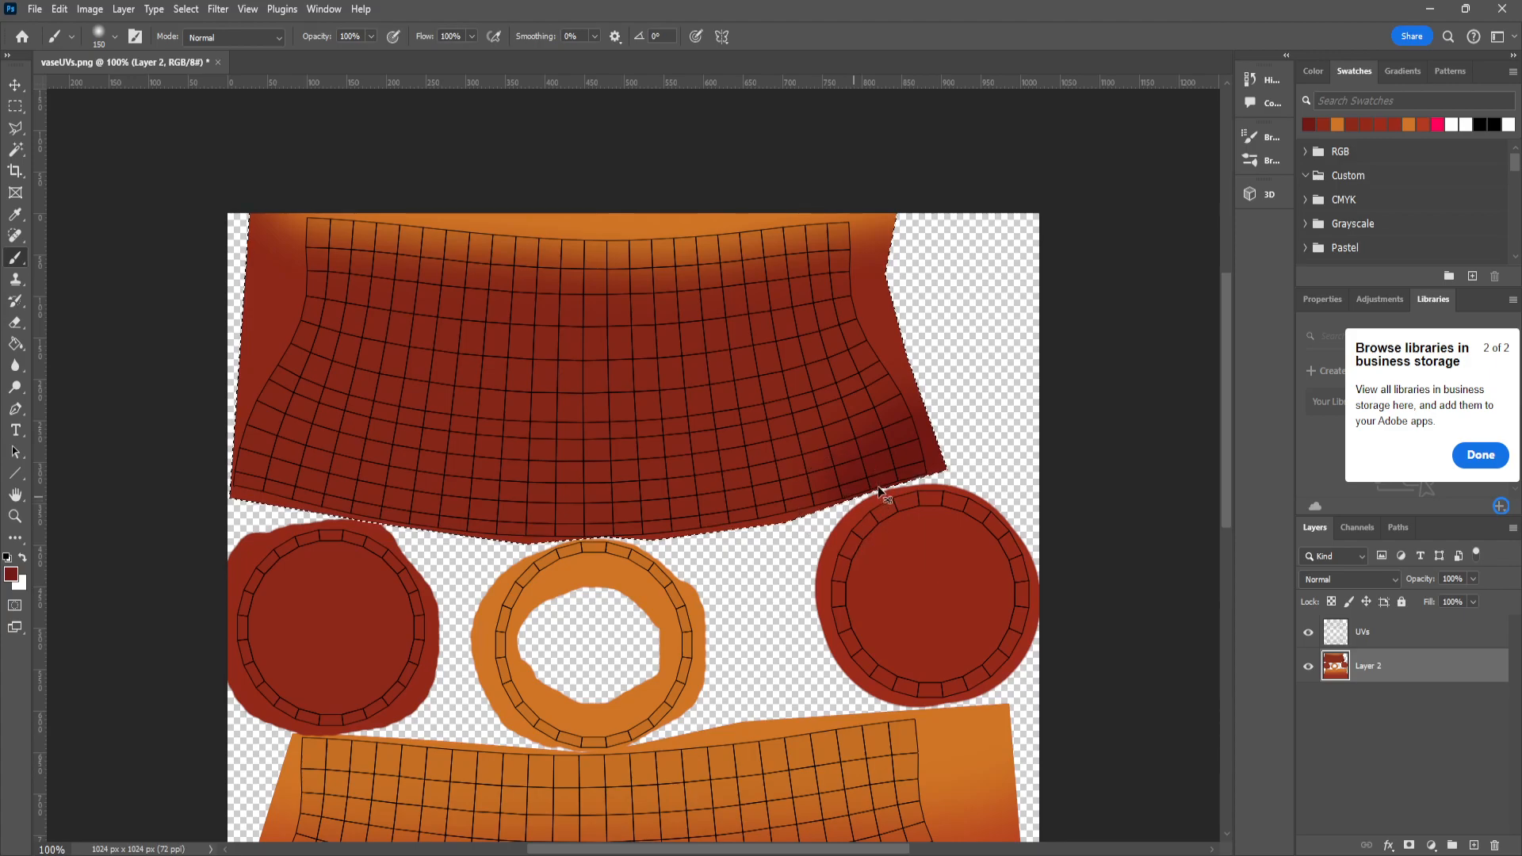
{"action": "mouse_move", "coordinate": [939, 434]}
{"action": "left_mouse_down"}
{"action": "mouse_move", "coordinate": [611, 513]}
{"action": "mouse_move", "coordinate": [180, 431]}
{"action": "mouse_move", "coordinate": [830, 465]}
{"action": "mouse_move", "coordinate": [664, 473]}
{"action": "left_mouse_up"}
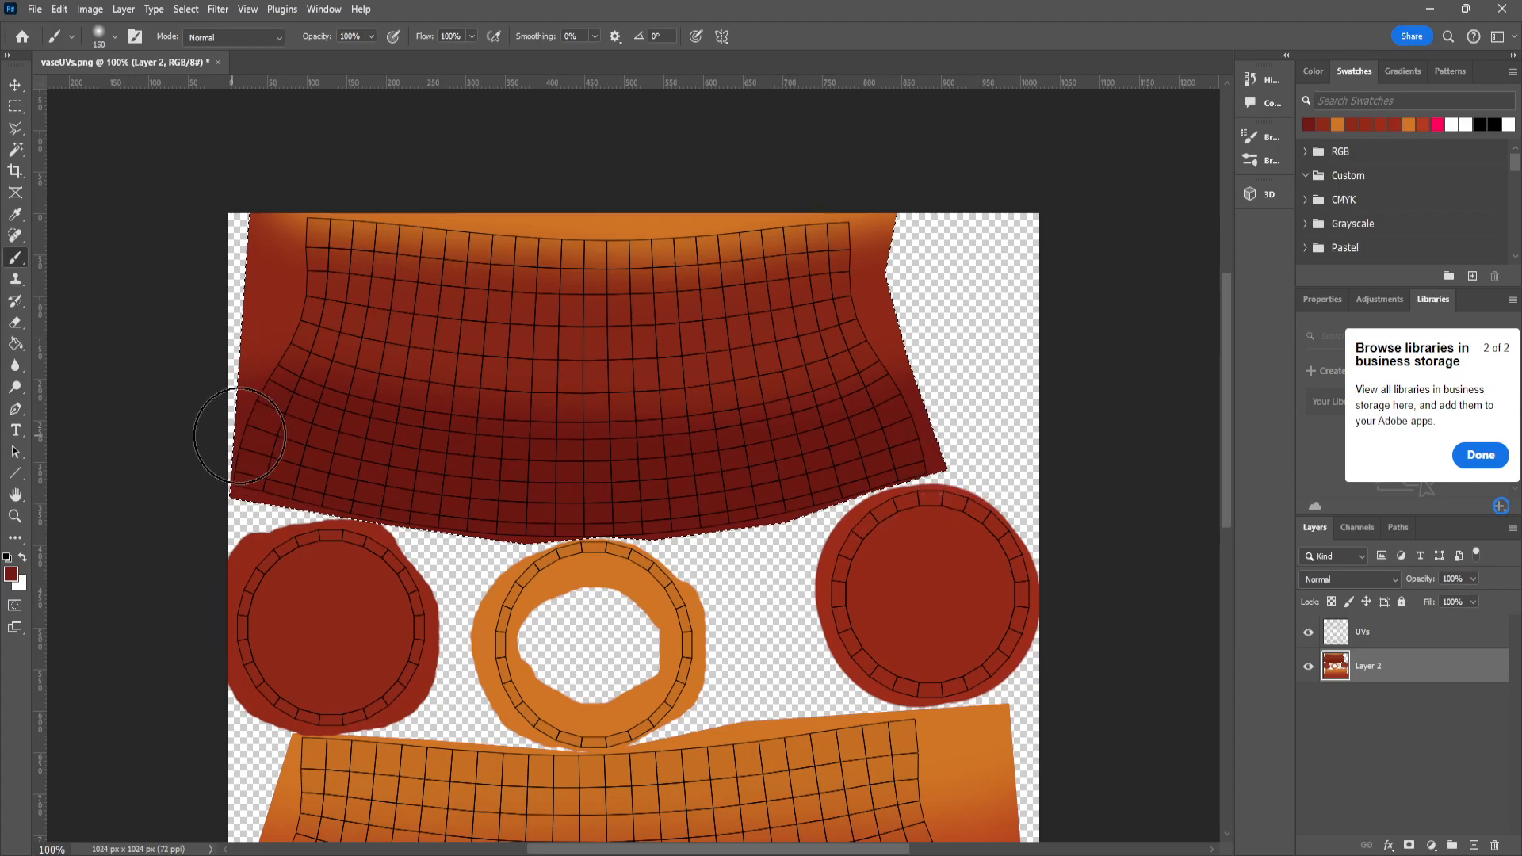
Deselect the upper island and paint the left circular UV island with the same deep red
{"action": "key", "text": "ctrl+d"}
{"action": "mouse_move", "coordinate": [289, 611]}
{"action": "left_mouse_down"}
{"action": "mouse_move", "coordinate": [266, 661]}
{"action": "mouse_move", "coordinate": [292, 676]}
{"action": "mouse_move", "coordinate": [354, 682]}
{"action": "mouse_move", "coordinate": [384, 611]}
{"action": "mouse_move", "coordinate": [316, 573]}
{"action": "mouse_move", "coordinate": [353, 581]}
{"action": "mouse_move", "coordinate": [394, 632]}
{"action": "mouse_move", "coordinate": [326, 666]}
{"action": "mouse_move", "coordinate": [254, 627]}
{"action": "mouse_move", "coordinate": [278, 567]}
{"action": "mouse_move", "coordinate": [380, 618]}
{"action": "mouse_move", "coordinate": [262, 651]}
{"action": "mouse_move", "coordinate": [288, 585]}
{"action": "left_mouse_up"}
{"action": "scroll", "coordinate": [452, 690], "scroll_direction": "down", "scroll_amount": 2}
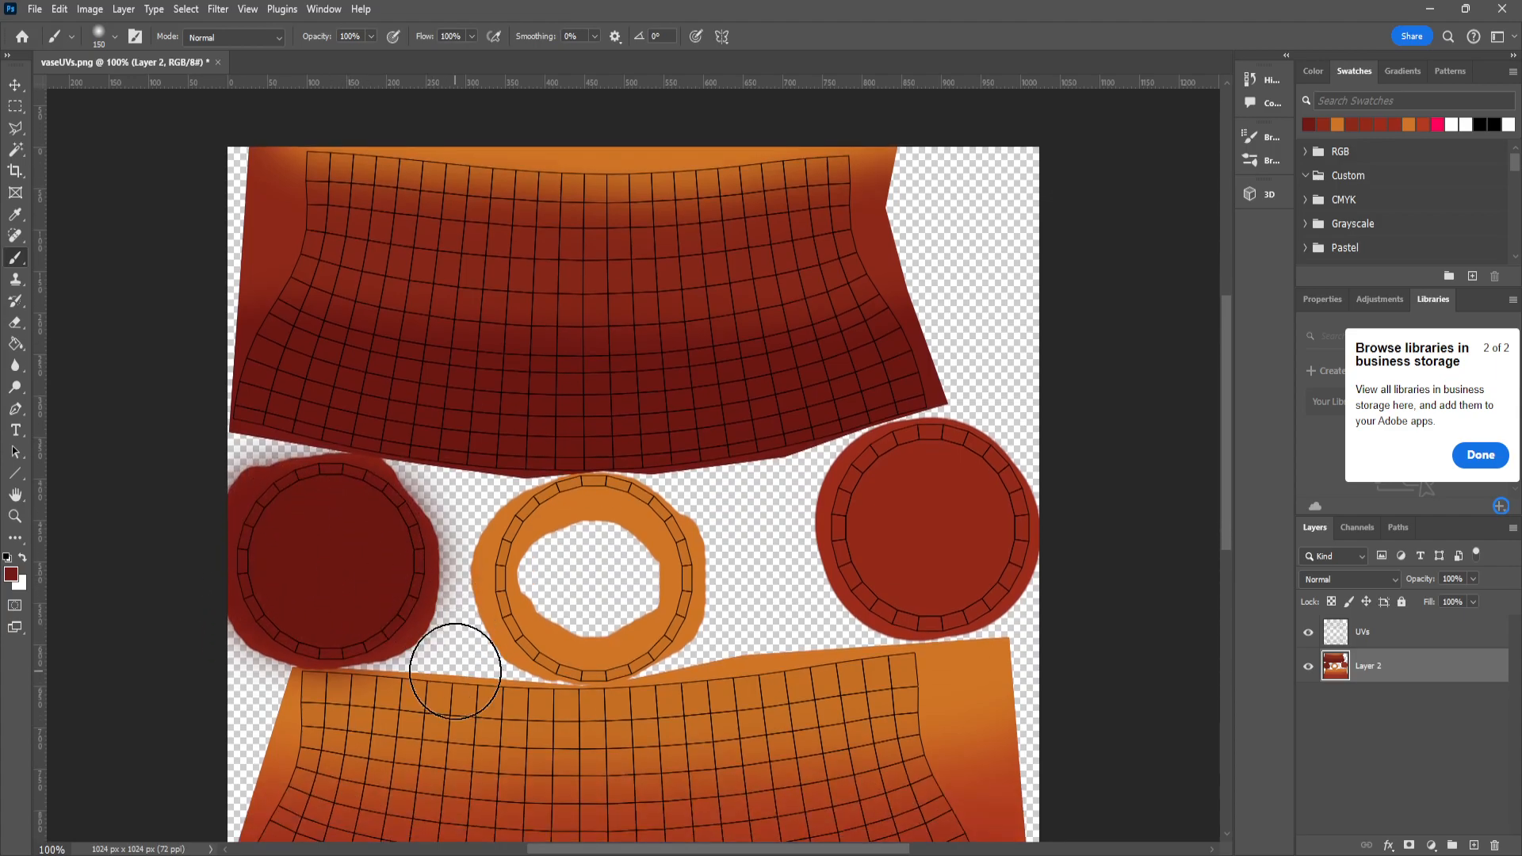
Add a new empty layer between Layer 2 and the UVs layer
{"action": "key", "text": "ctrl+minus"}
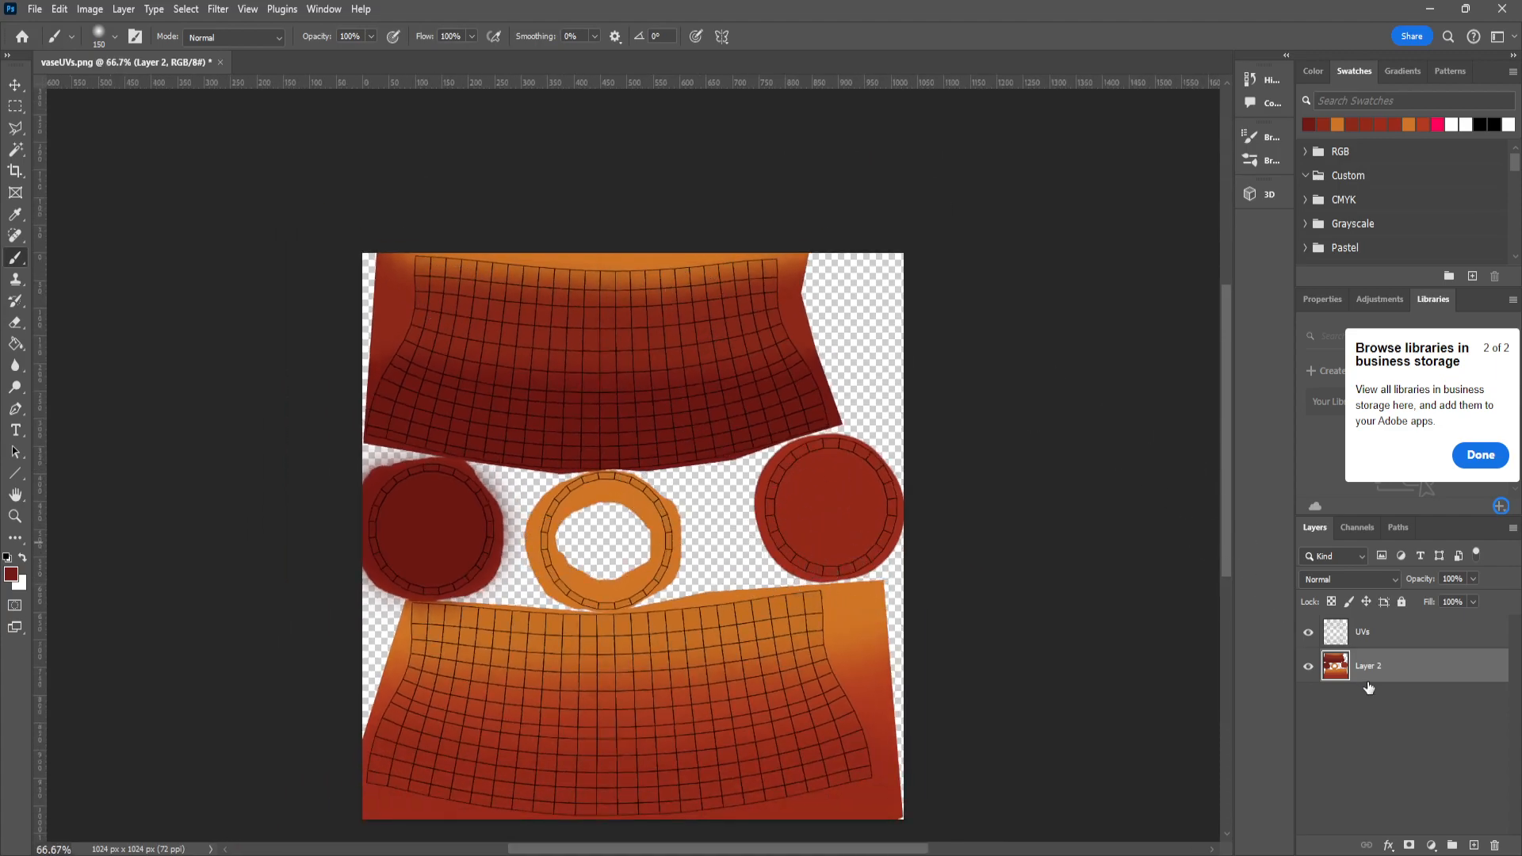
{"action": "left_click", "coordinate": [1473, 845]}
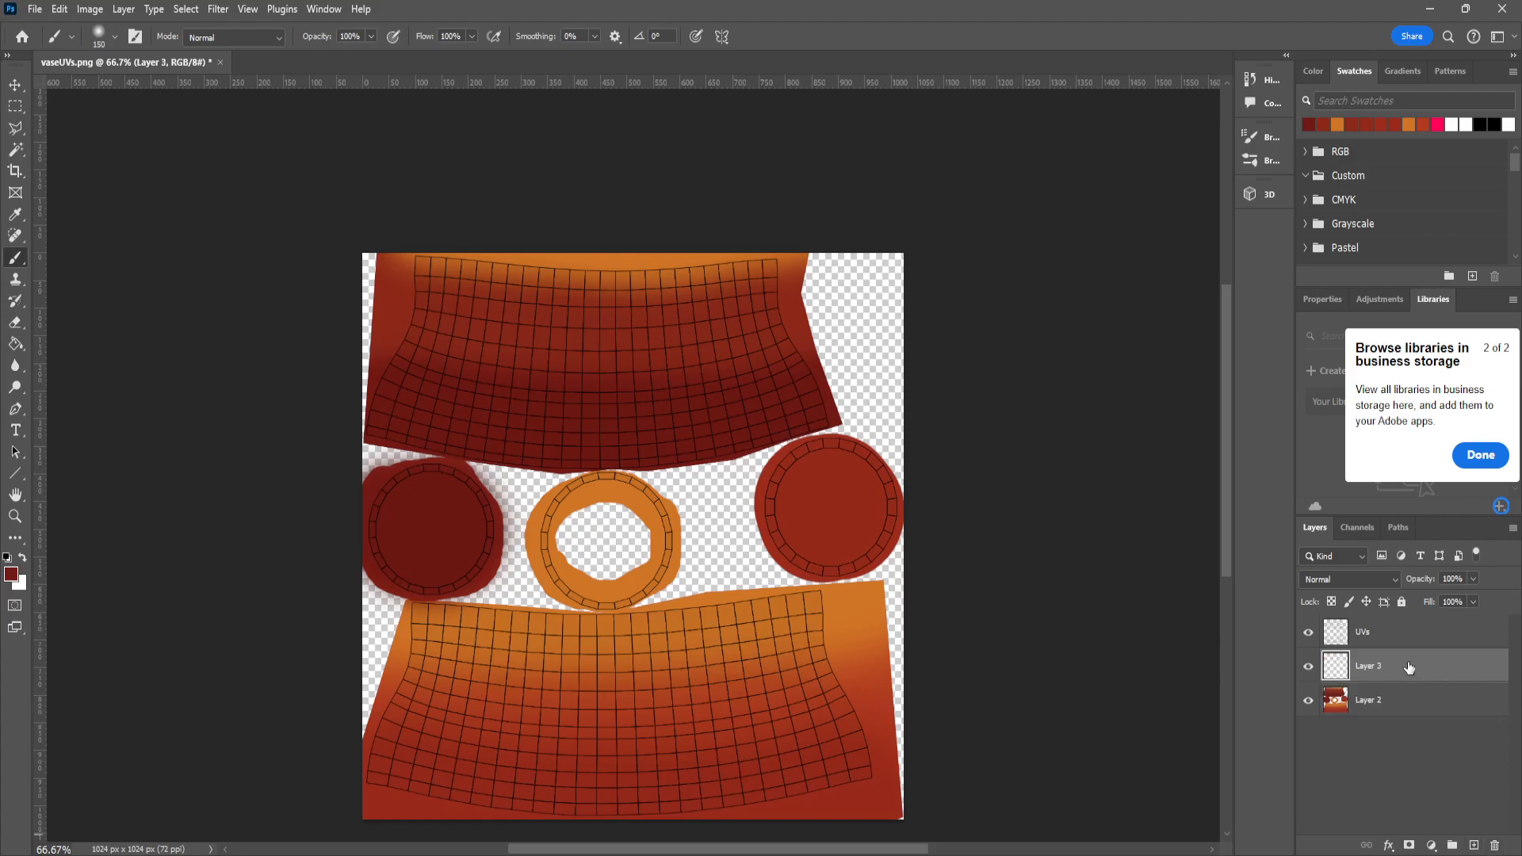
Move Layer 3 below Layer 2 and fill it with the deep red foreground color using the Paint Bucket
{"action": "left_click_drag", "start_coordinate": [1408, 667], "coordinate": [1403, 717]}
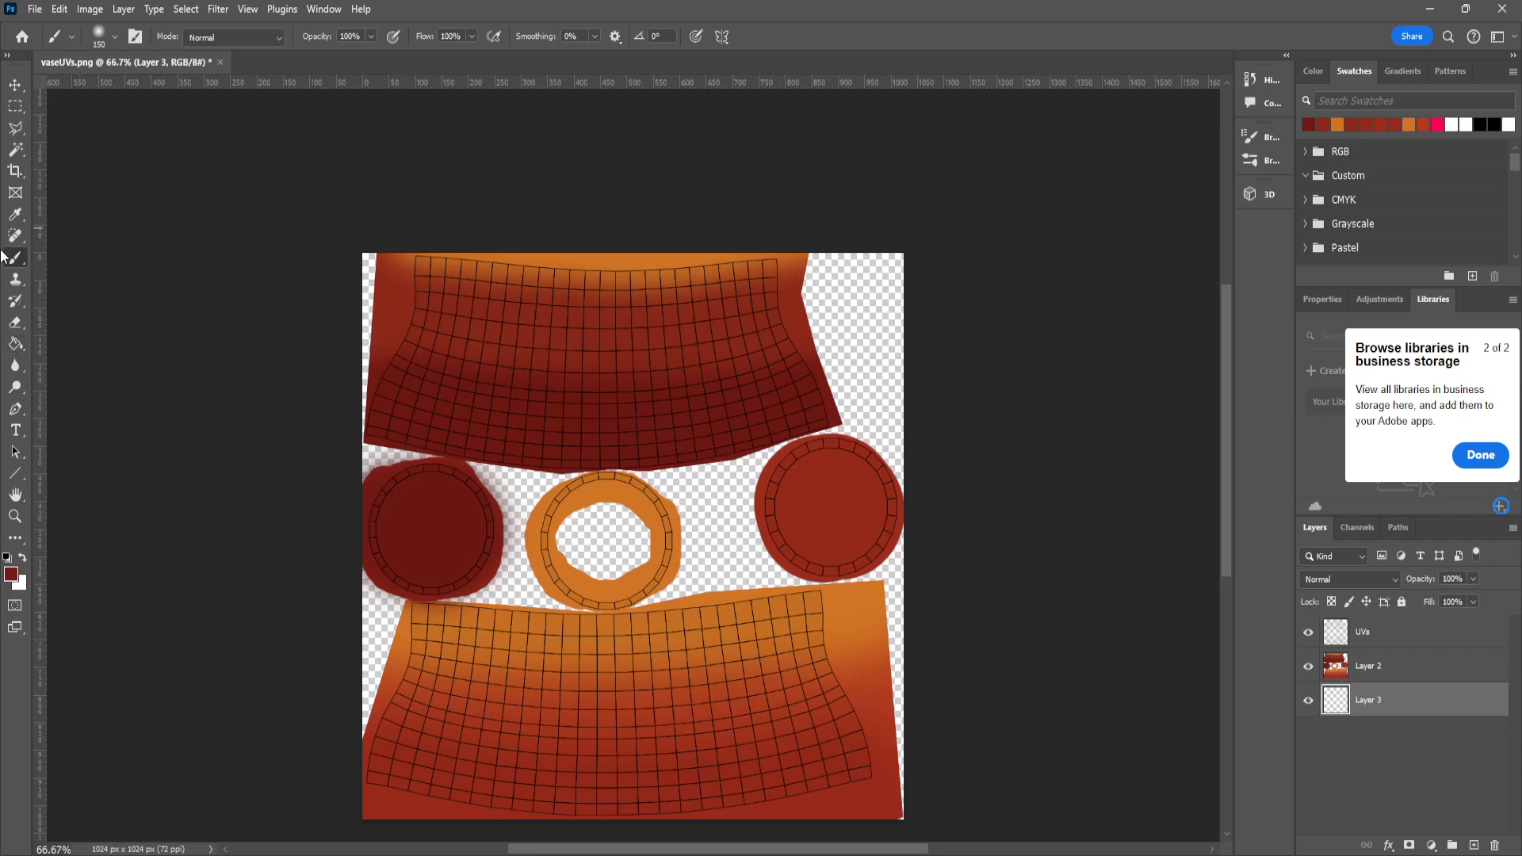
{"action": "left_click", "coordinate": [15, 339]}
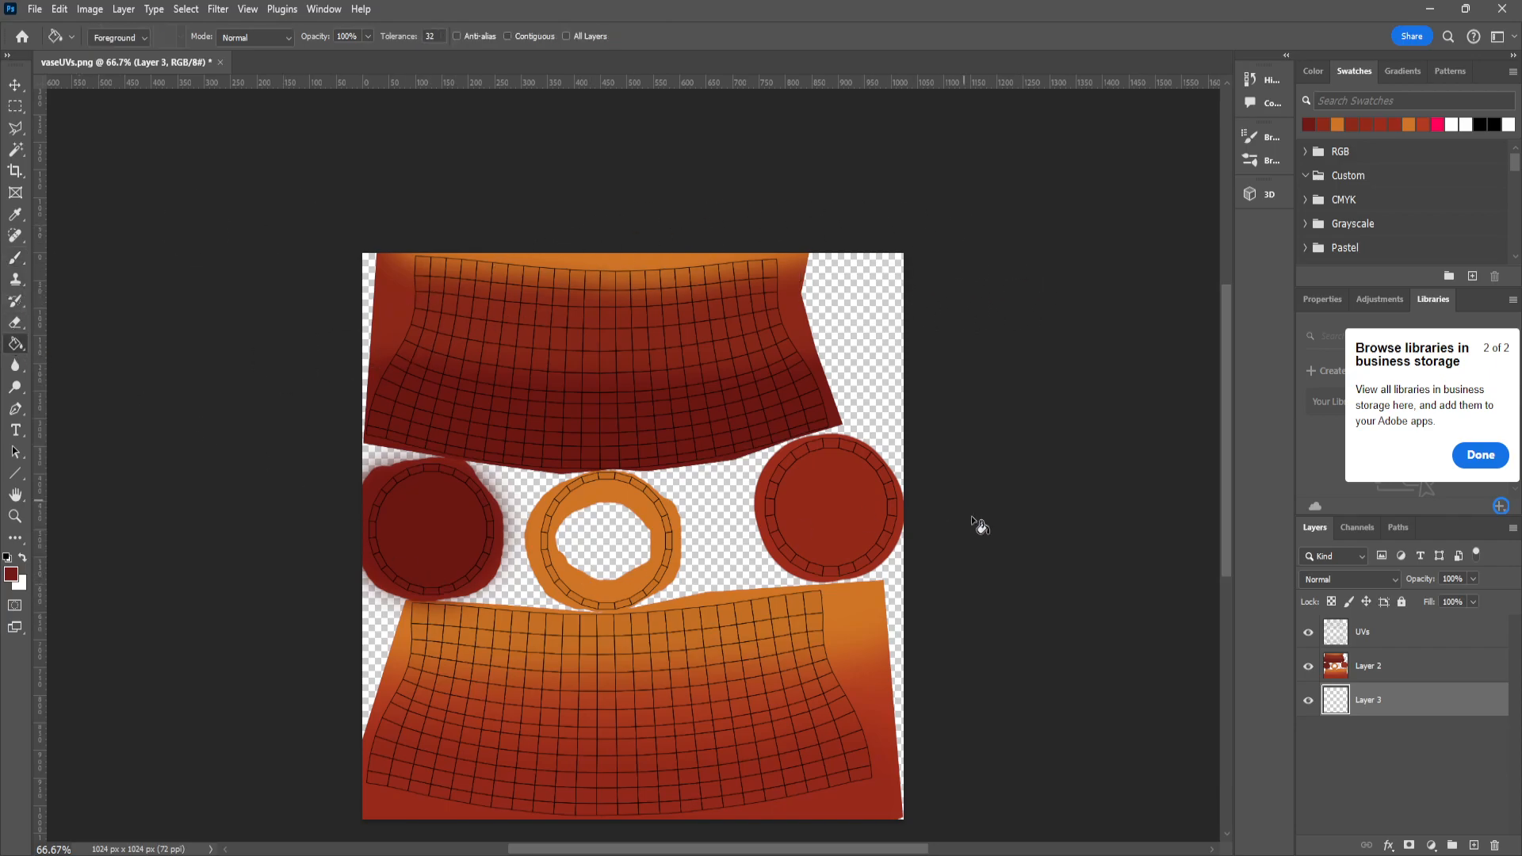
{"action": "left_click", "coordinate": [850, 506]}
{"action": "left_click", "coordinate": [876, 390]}
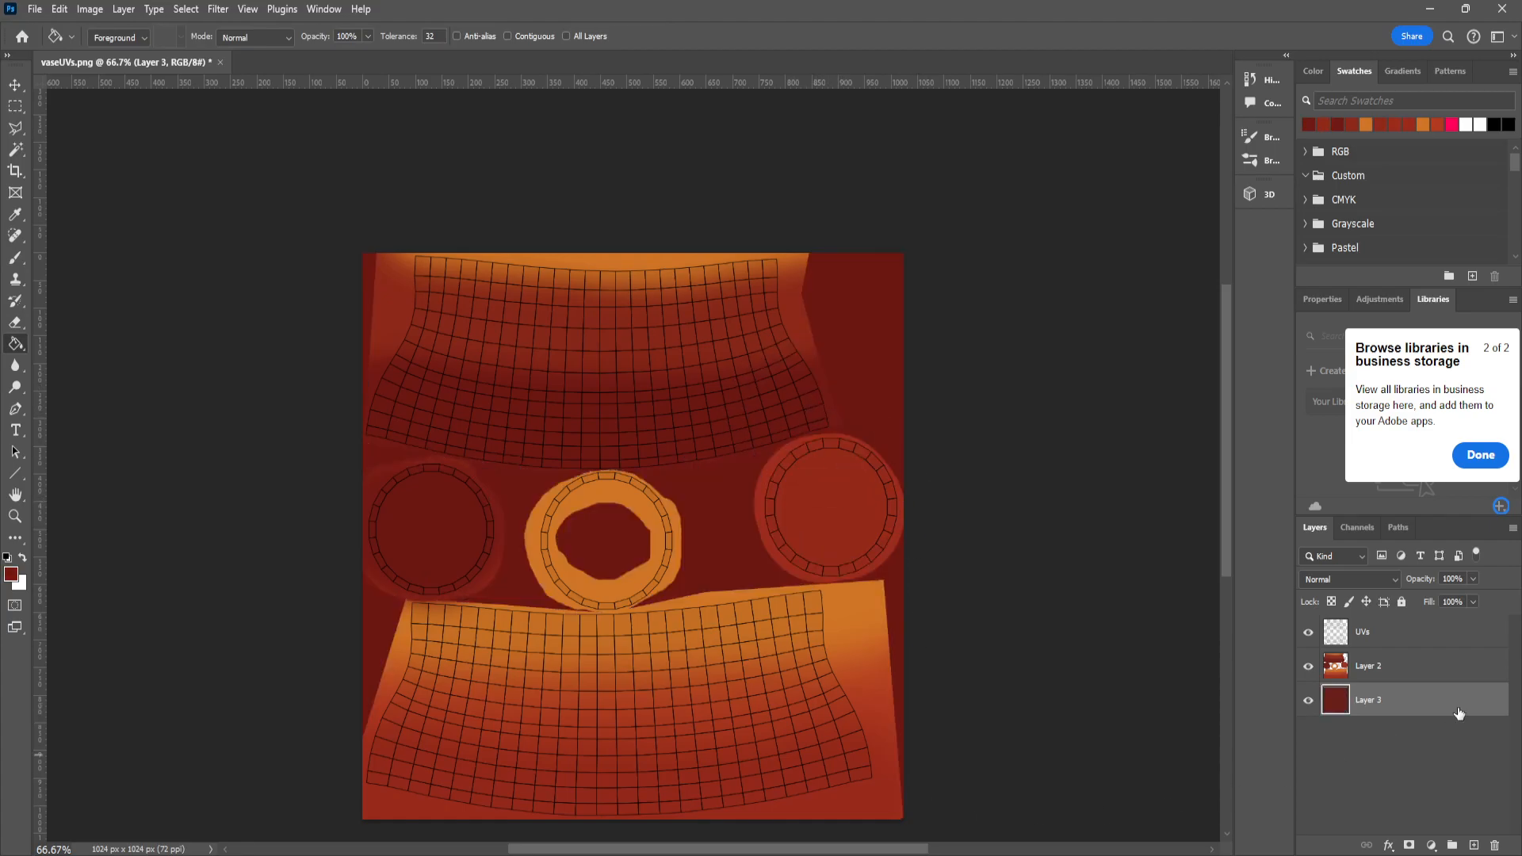
Hide the UVs layer and save a PNG copy named vaseBaseColor in the Teaching folder
{"action": "left_click", "coordinate": [1307, 632]}
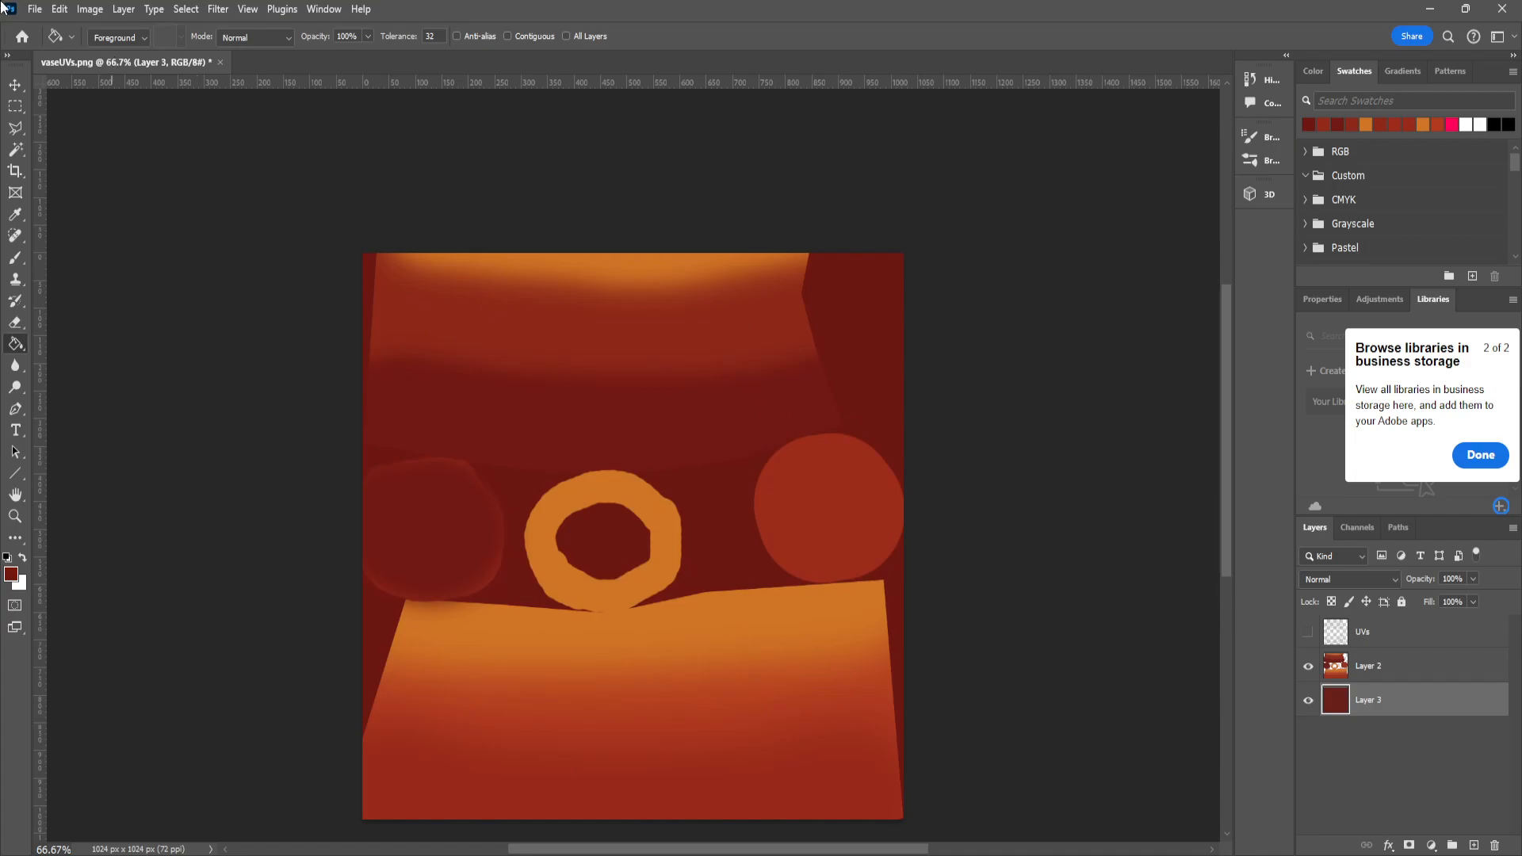
{"action": "left_click", "coordinate": [35, 10]}
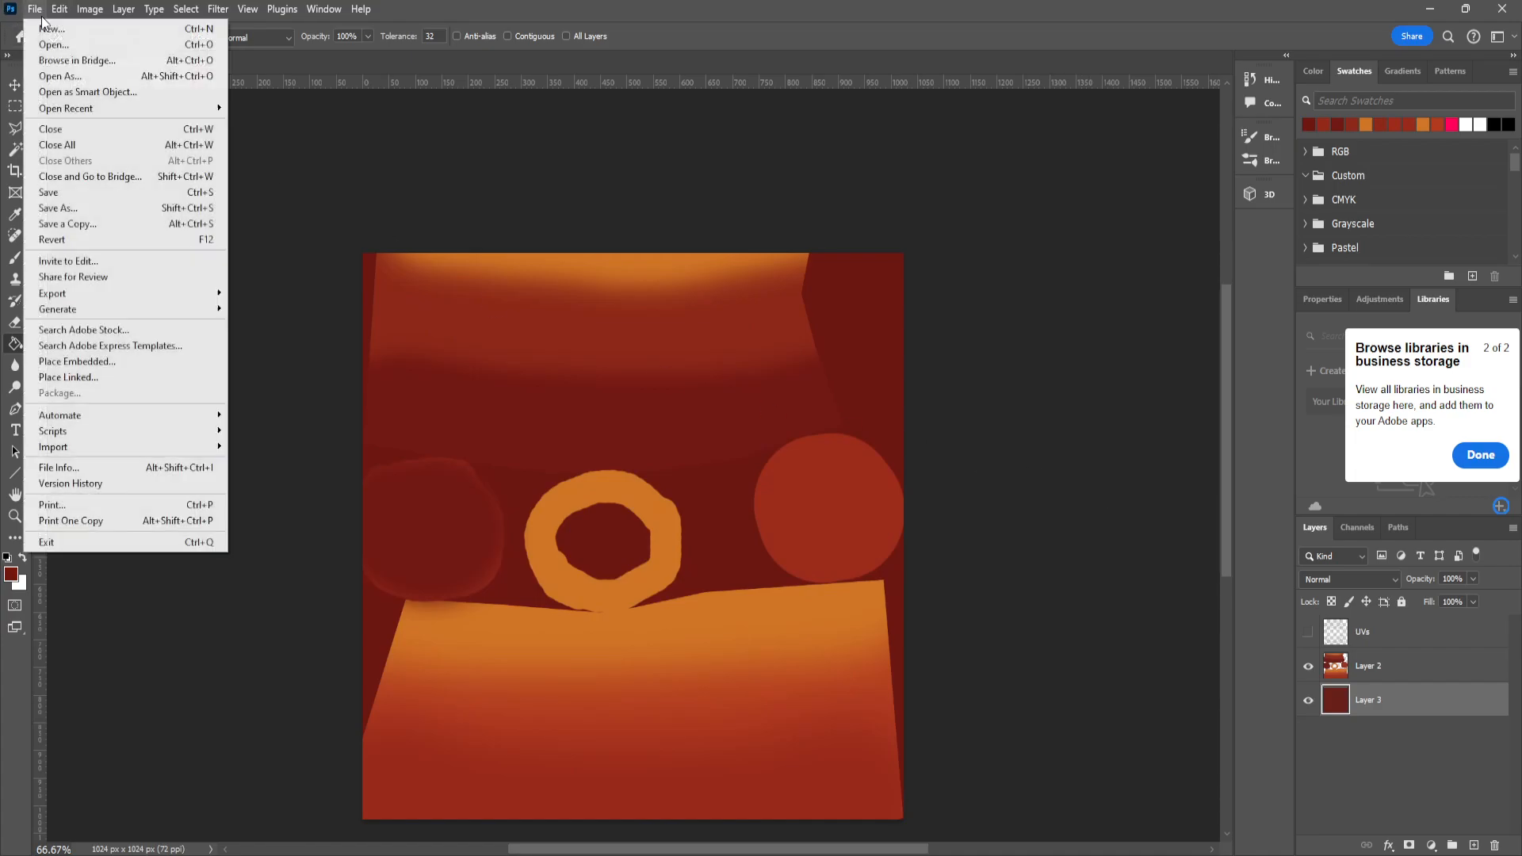
{"action": "left_click", "coordinate": [127, 230]}
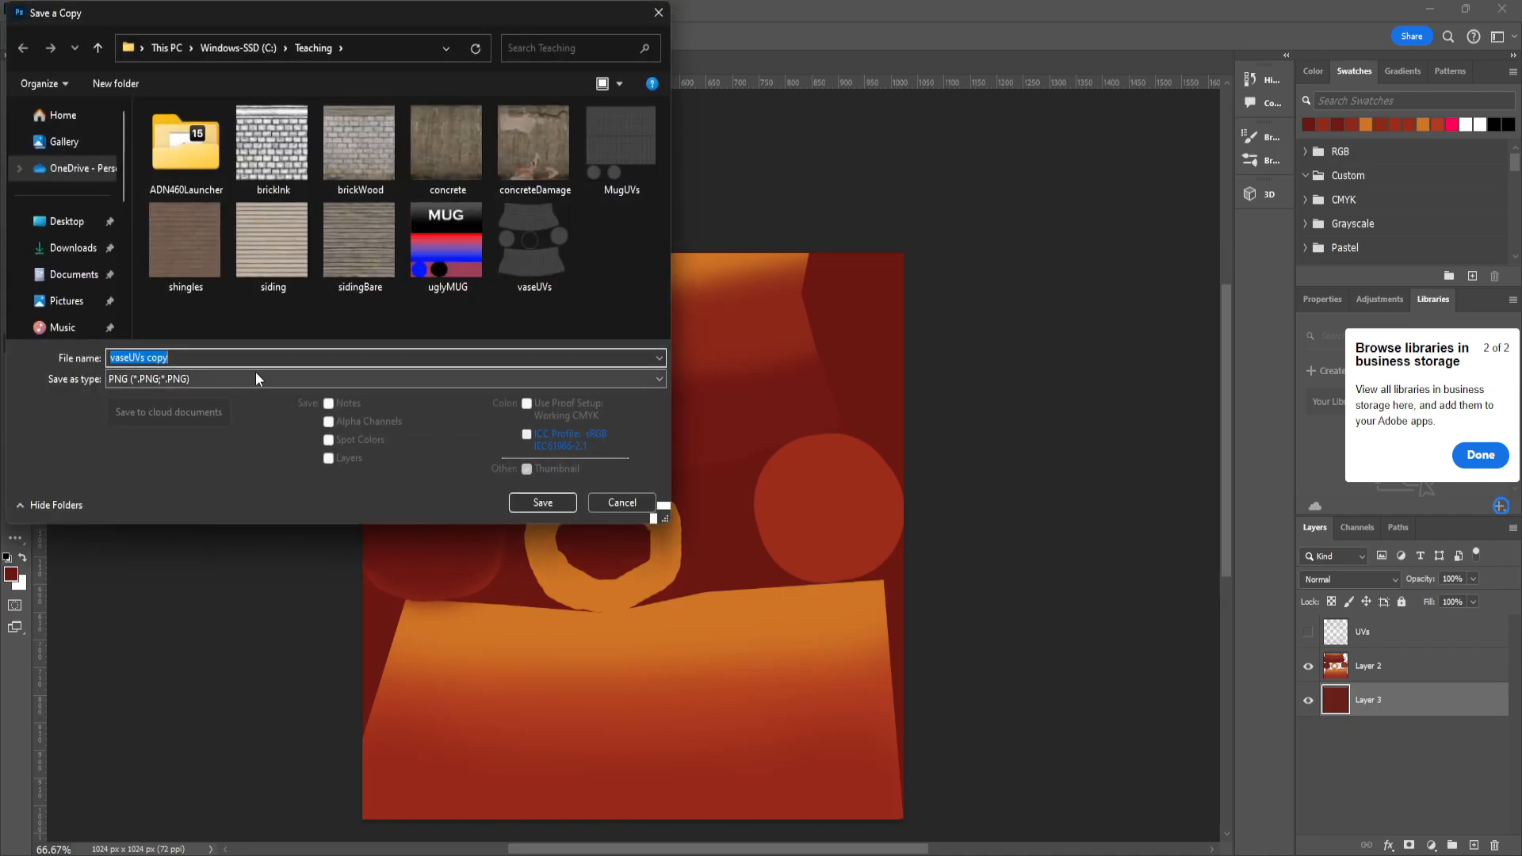
{"action": "type", "text": "vaseTe"}
{"action": "key", "text": "BackSpace"}
{"action": "type", "text": "BaseColor"}
{"action": "left_click", "coordinate": [539, 505]}
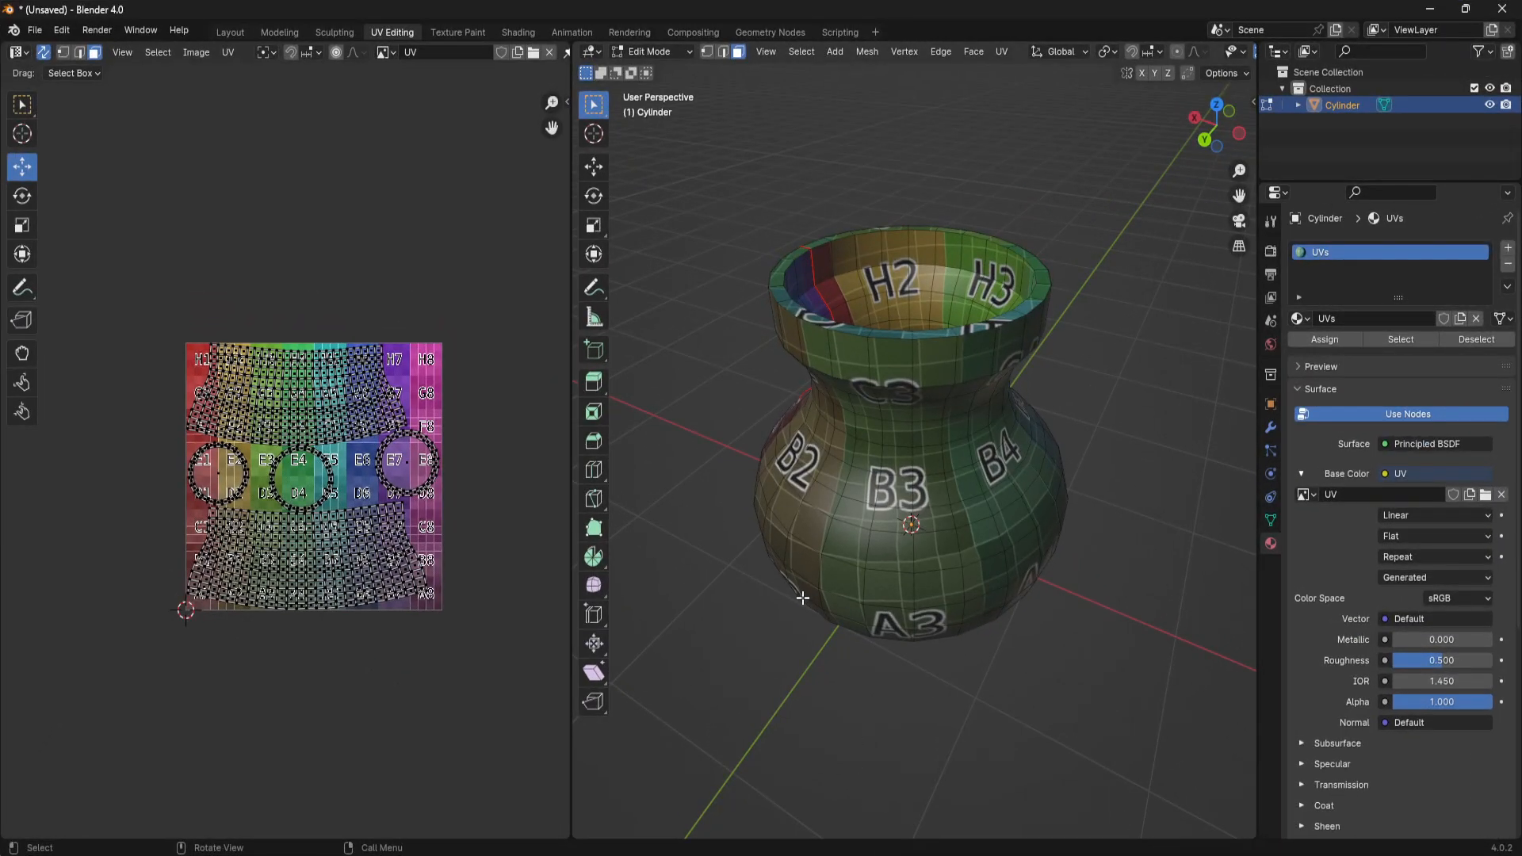
Switch to Blender and show the vase's material settings in the Layout workspace
{"action": "middle_click_drag", "start_coordinate": [868, 637], "coordinate": [886, 630]}
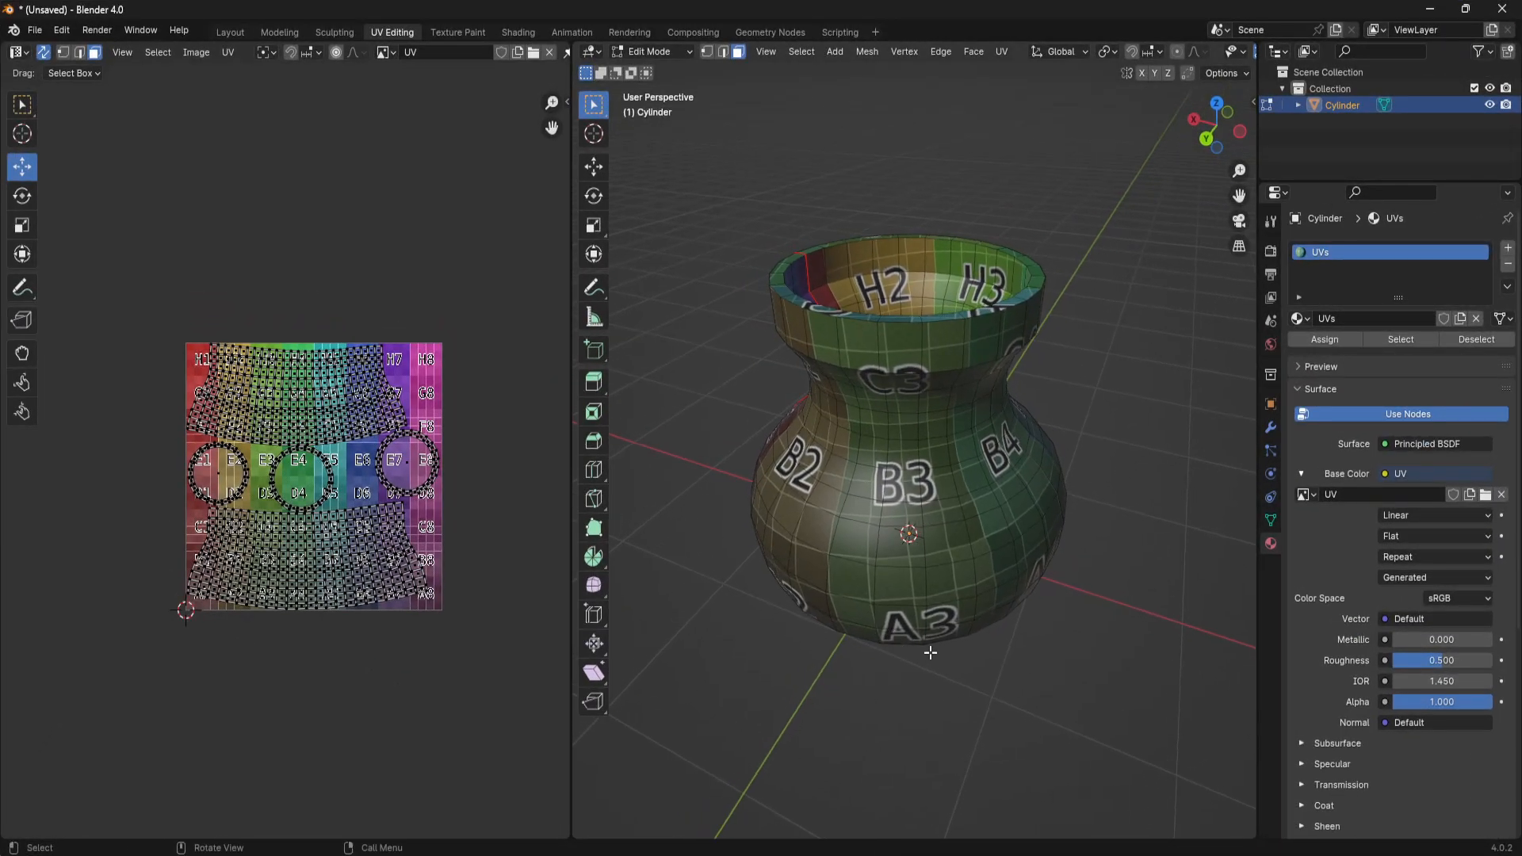
{"action": "left_click", "coordinate": [232, 32]}
{"action": "middle_click_drag", "start_coordinate": [875, 613], "coordinate": [748, 417]}
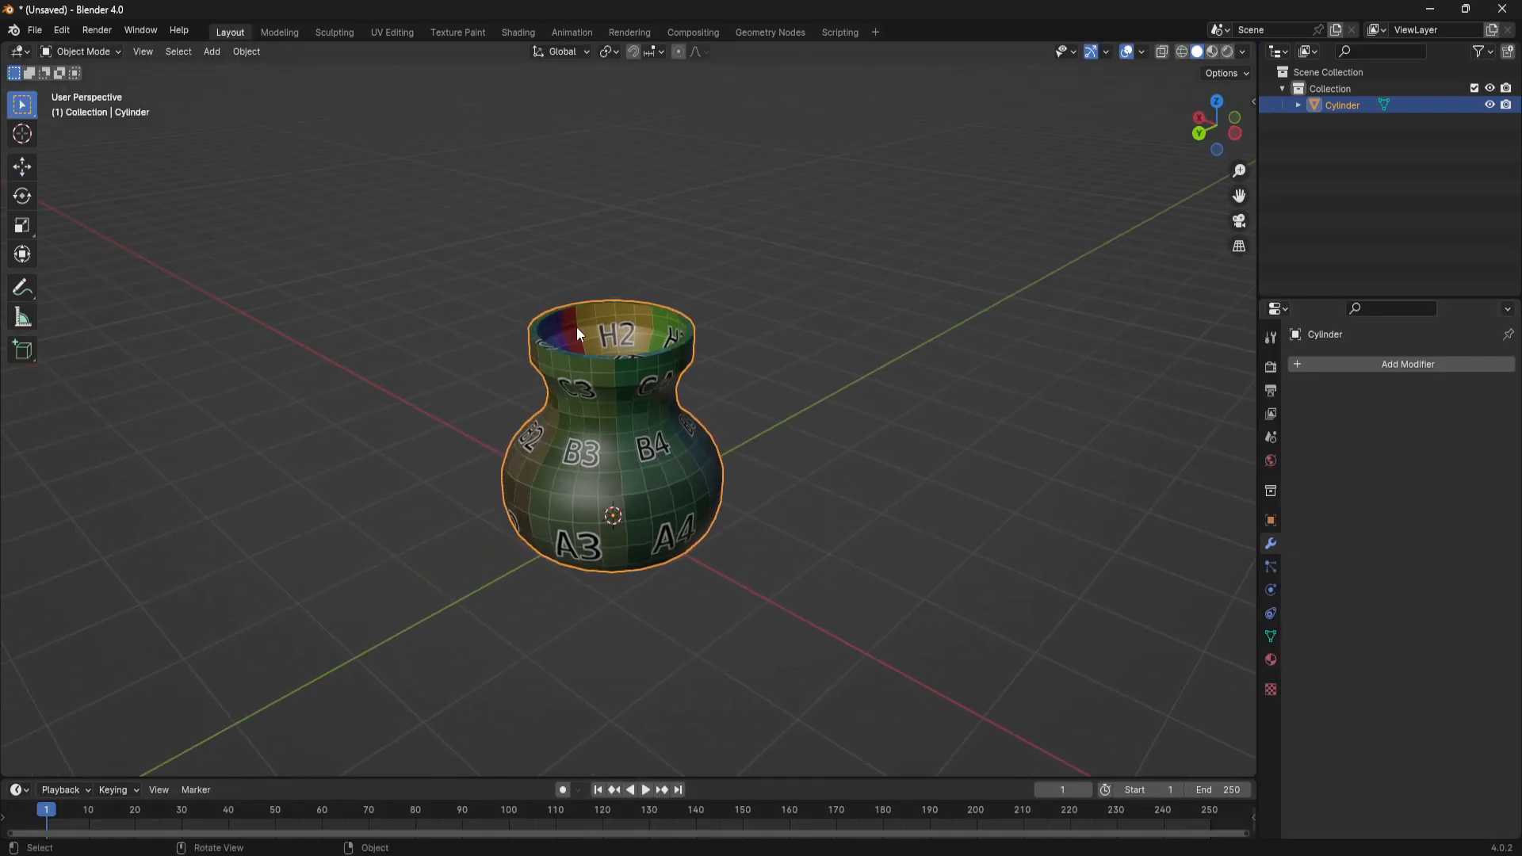
{"action": "left_click", "coordinate": [1270, 660]}
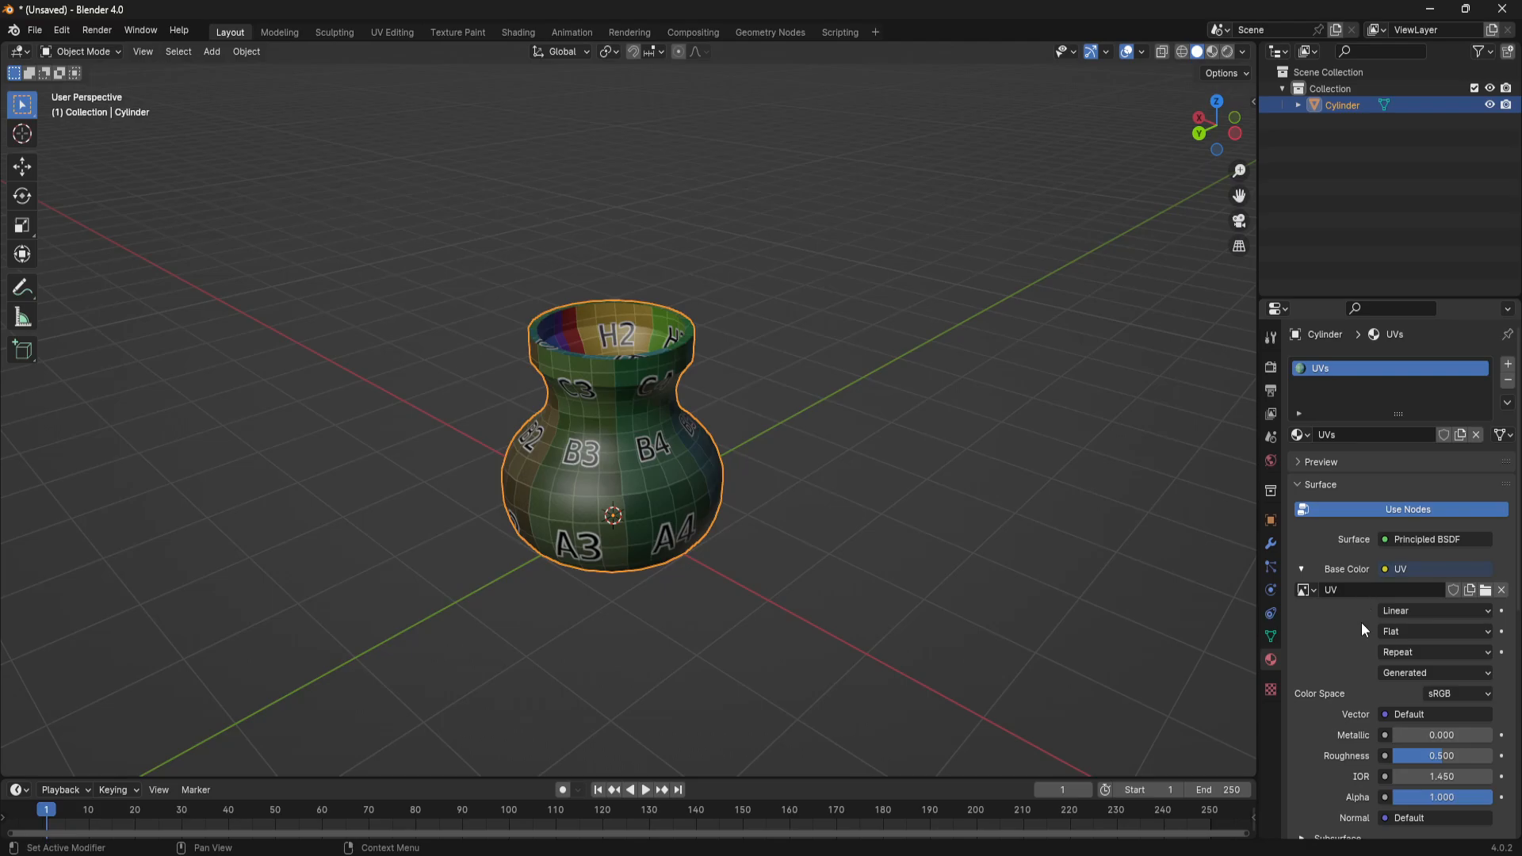
{"action": "middle_click_drag", "start_coordinate": [706, 502], "coordinate": [856, 539]}
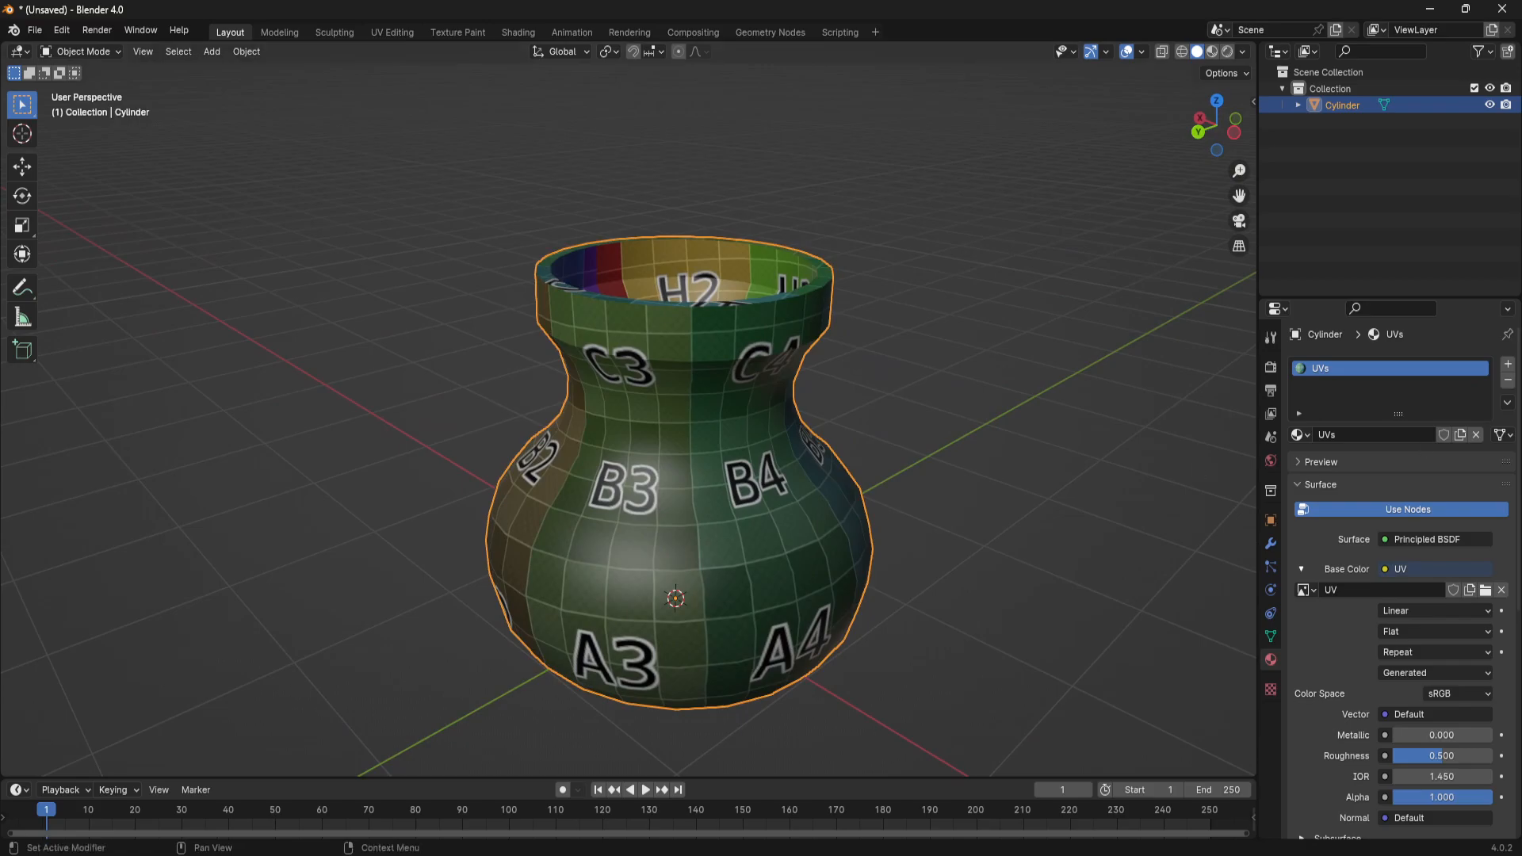
Add a second material slot to the vase with a new material named mVase
{"action": "left_click", "coordinate": [1508, 364]}
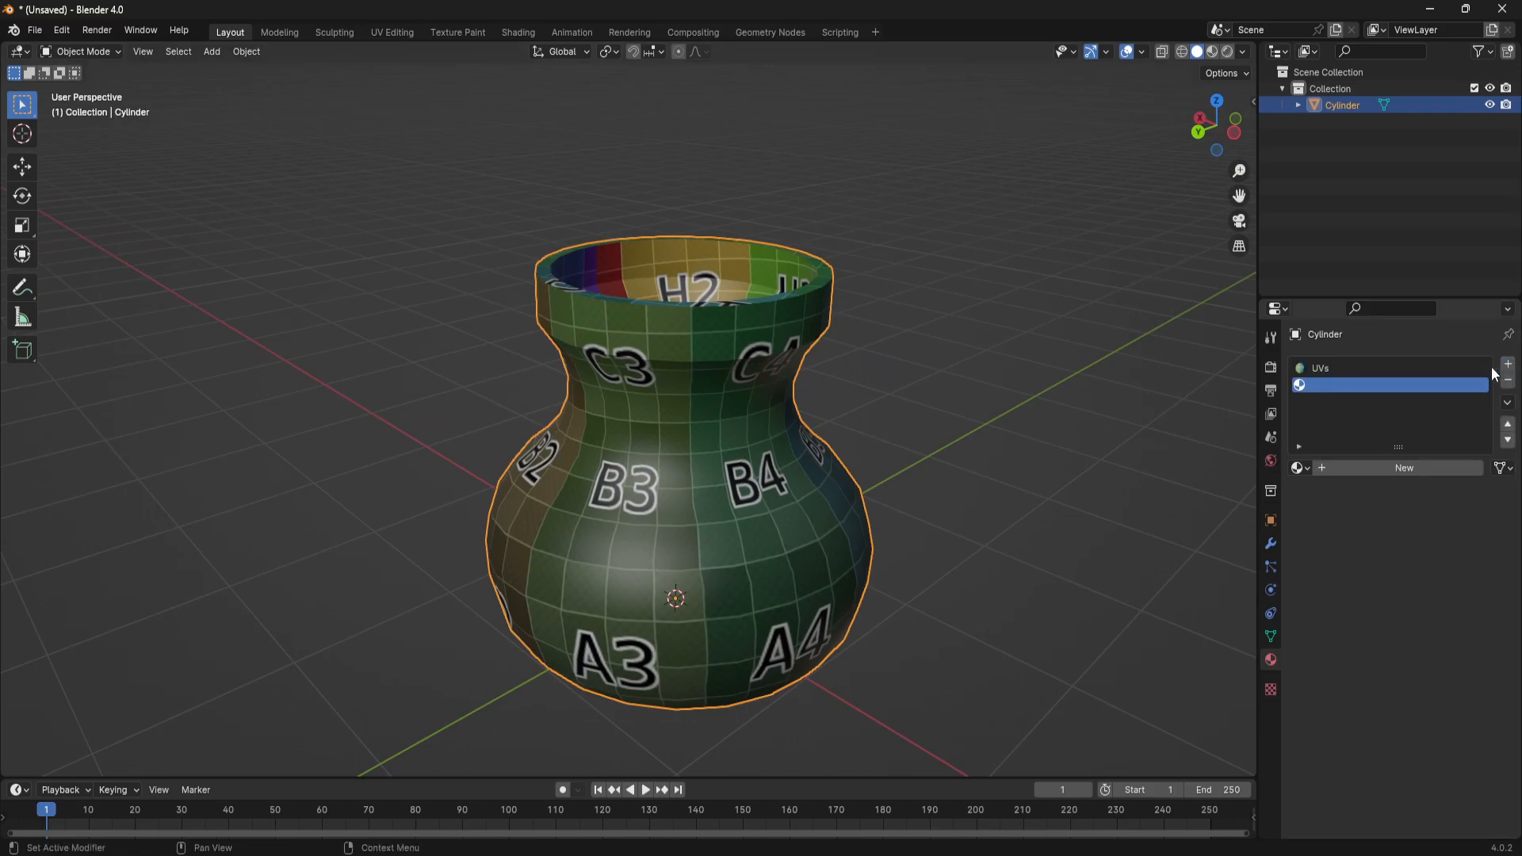
{"action": "left_click", "coordinate": [1337, 476]}
{"action": "left_click", "coordinate": [1352, 467]}
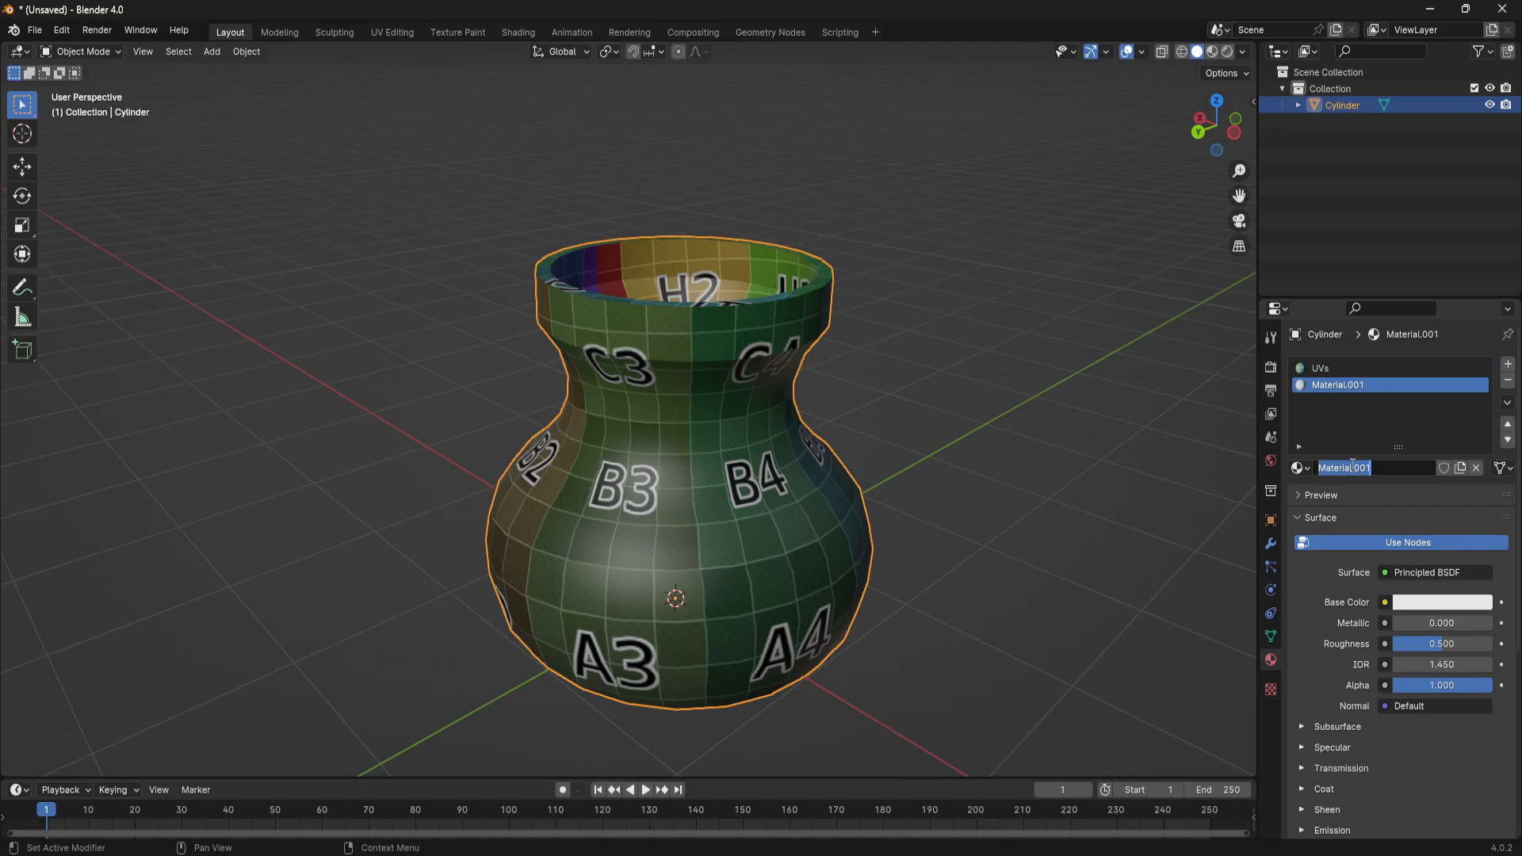
{"action": "type", "text": "m"}
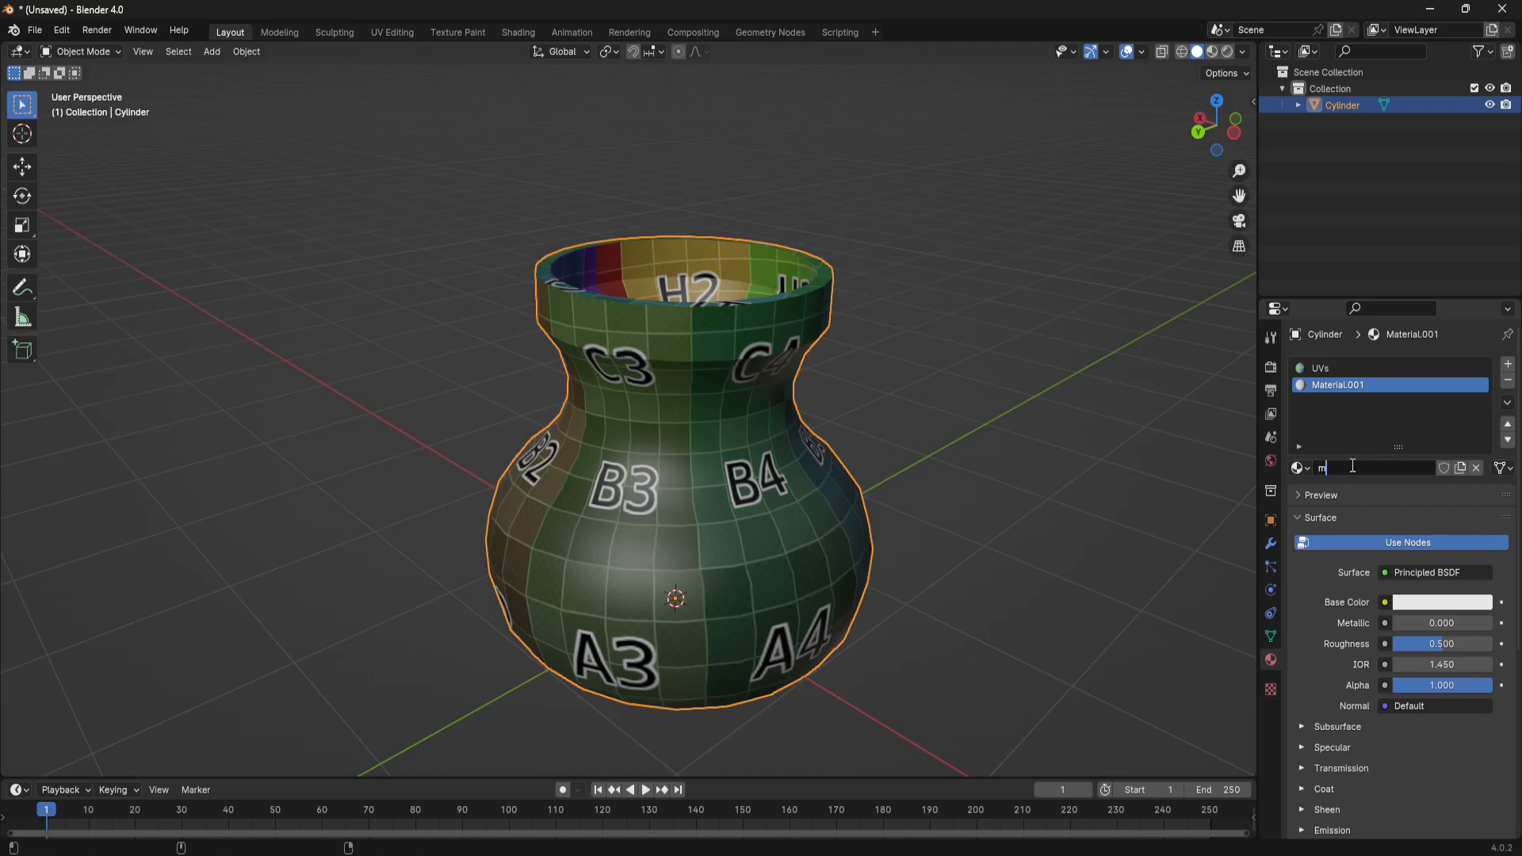
{"action": "type", "text": "Vase"}
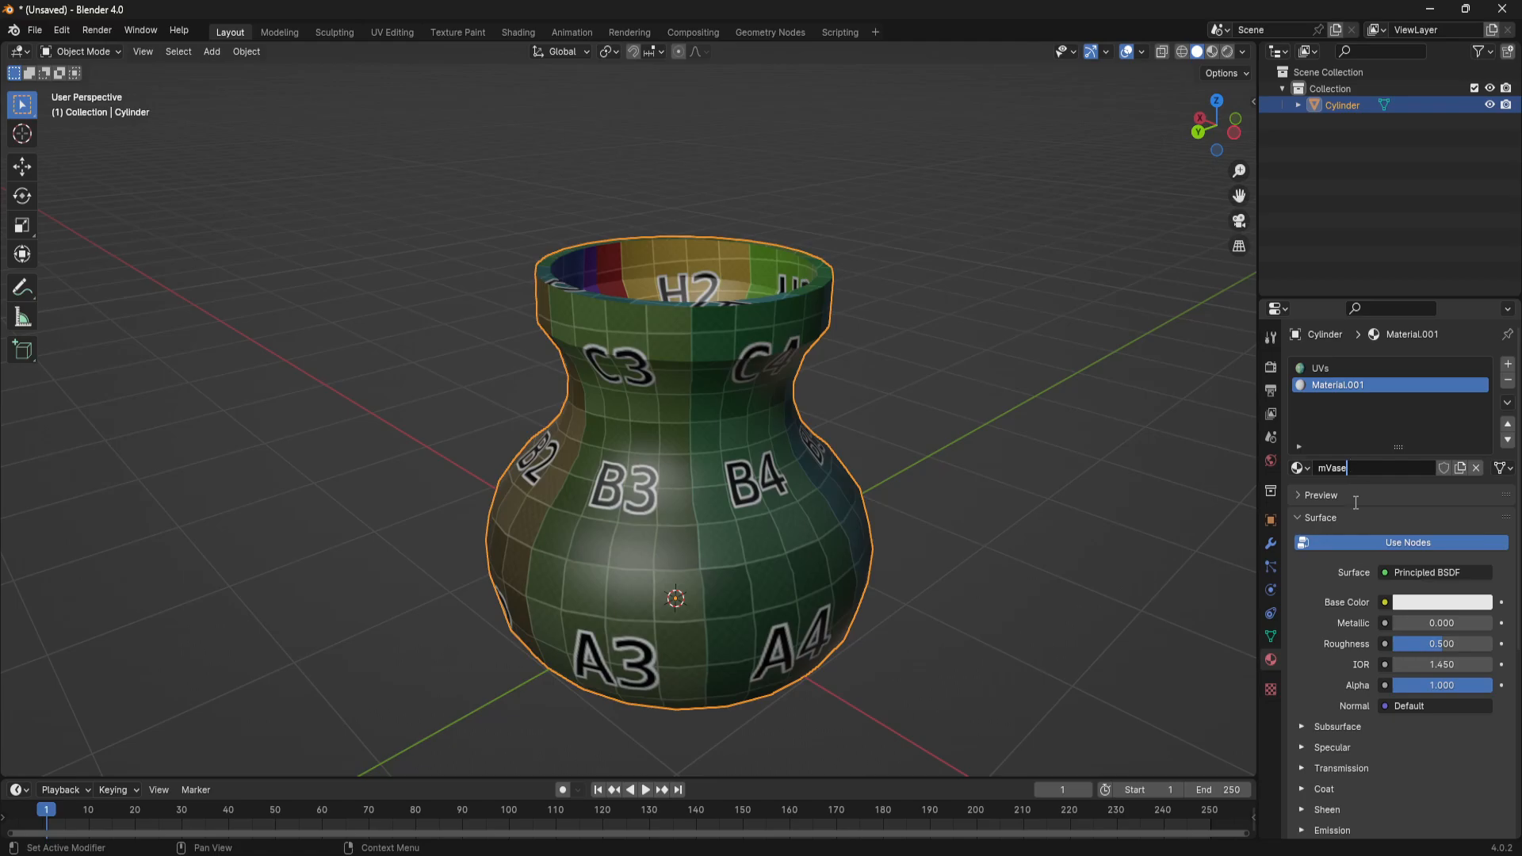
{"action": "key", "text": "Return"}
Set mVase's base color to an Image Texture and load vaseBaseColor.png from C:\Teaching
{"action": "left_click", "coordinate": [1385, 604]}
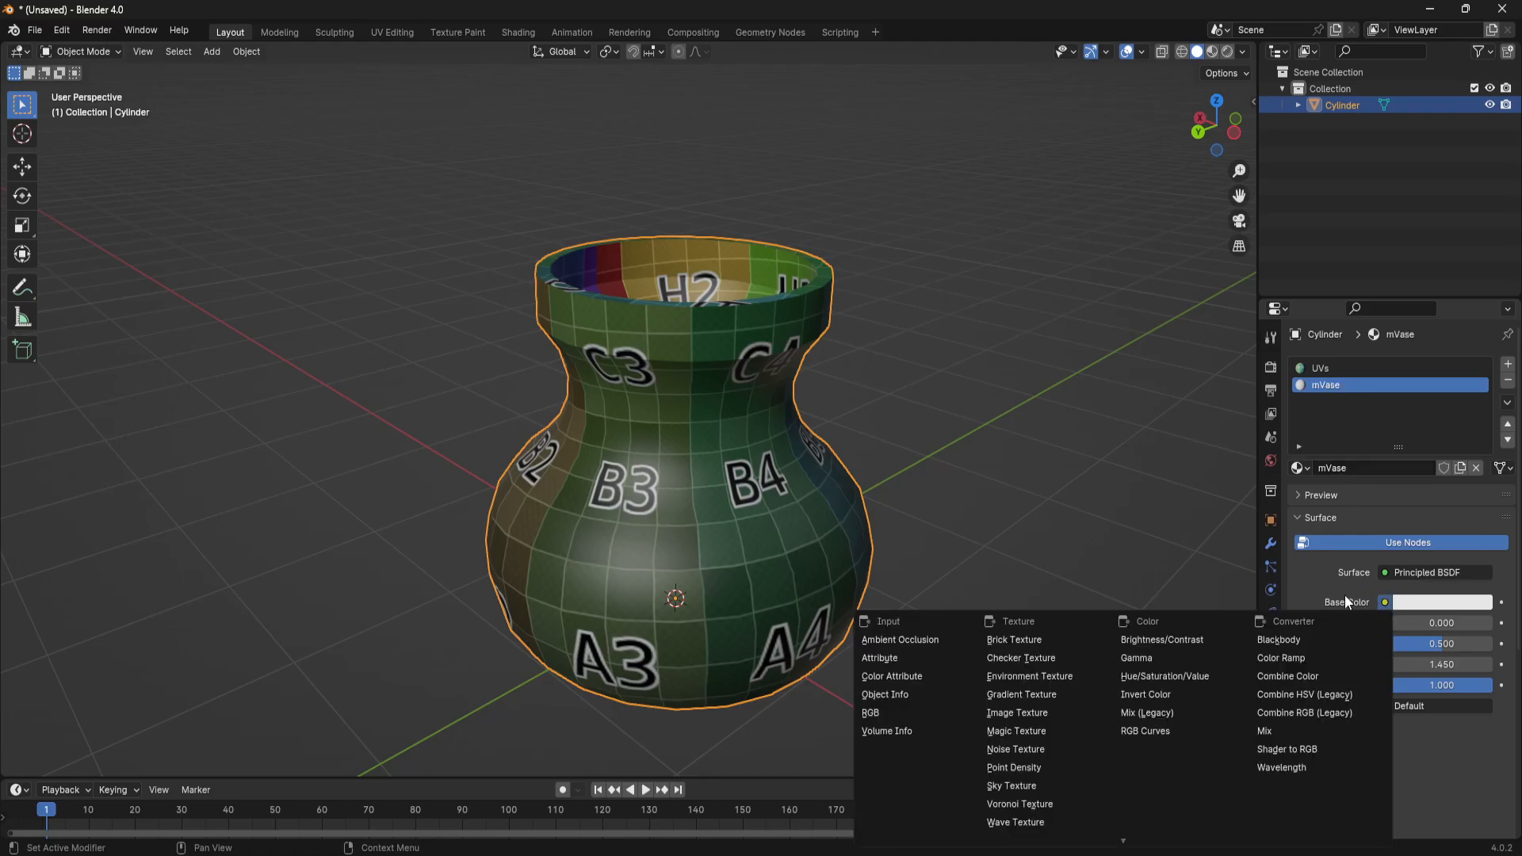
{"action": "left_click", "coordinate": [1038, 712]}
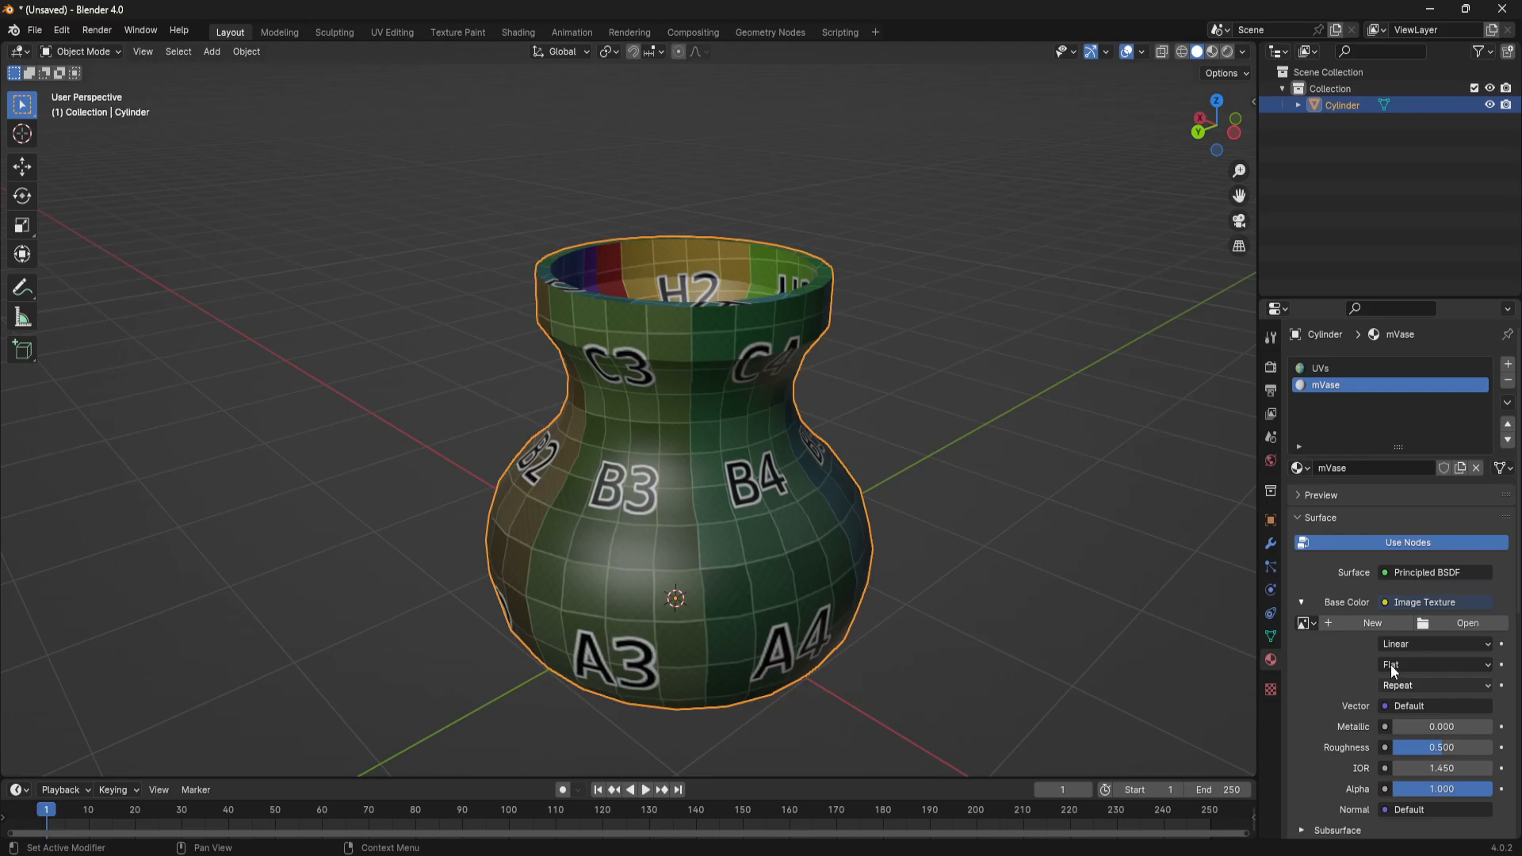
{"action": "left_click", "coordinate": [1308, 623]}
{"action": "left_click", "coordinate": [1458, 624]}
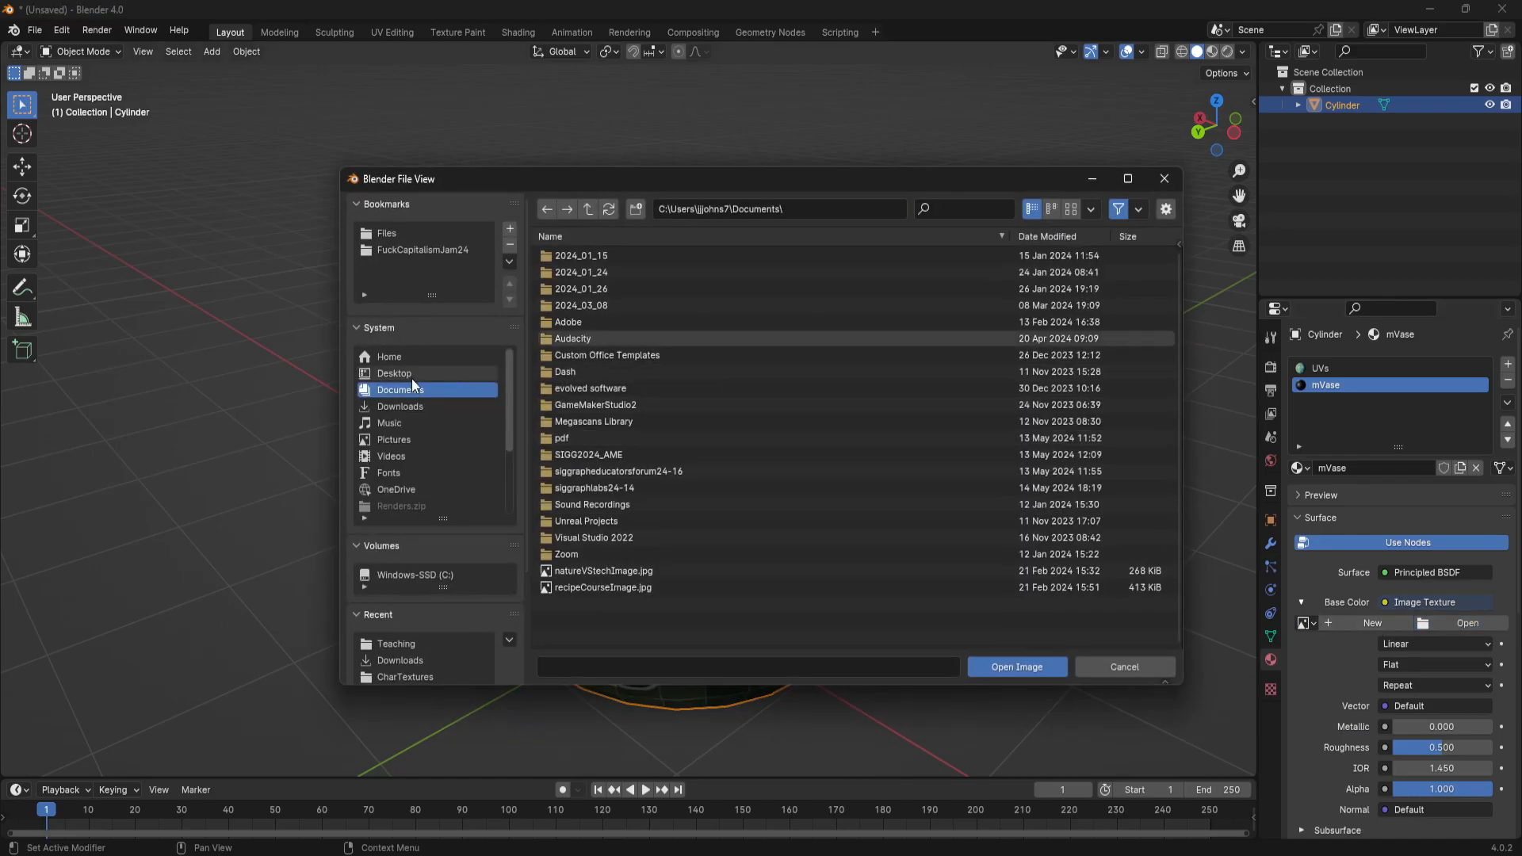
{"action": "left_click", "coordinate": [410, 575]}
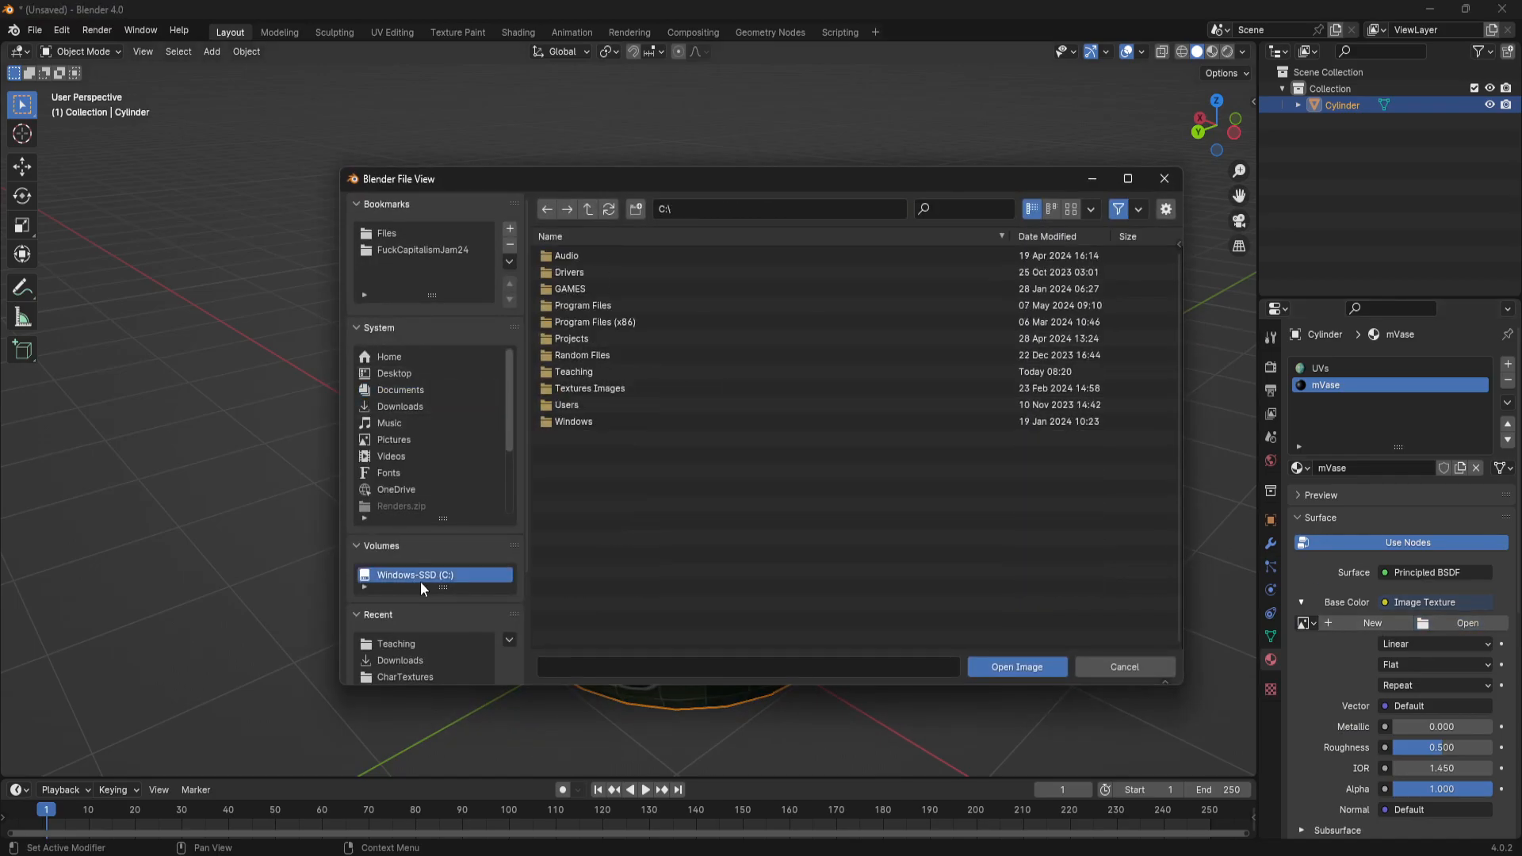
{"action": "double_click", "coordinate": [591, 374]}
{"action": "left_click", "coordinate": [593, 423]}
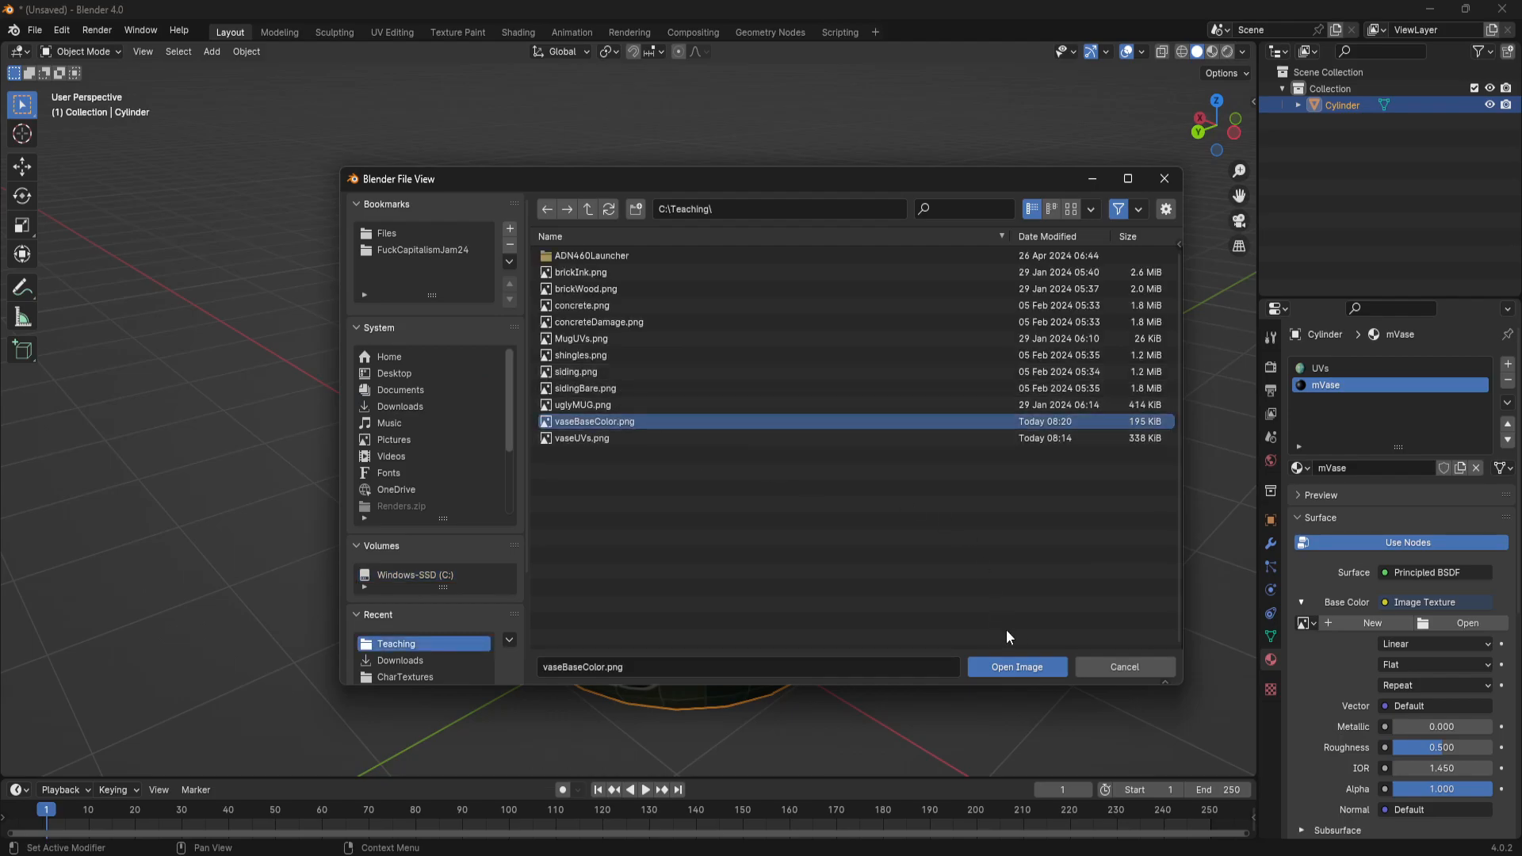
{"action": "left_click", "coordinate": [1011, 666]}
Remove the UVs material slot from the vase and deselect the object
{"action": "middle_click_drag", "start_coordinate": [919, 610], "coordinate": [626, 428]}
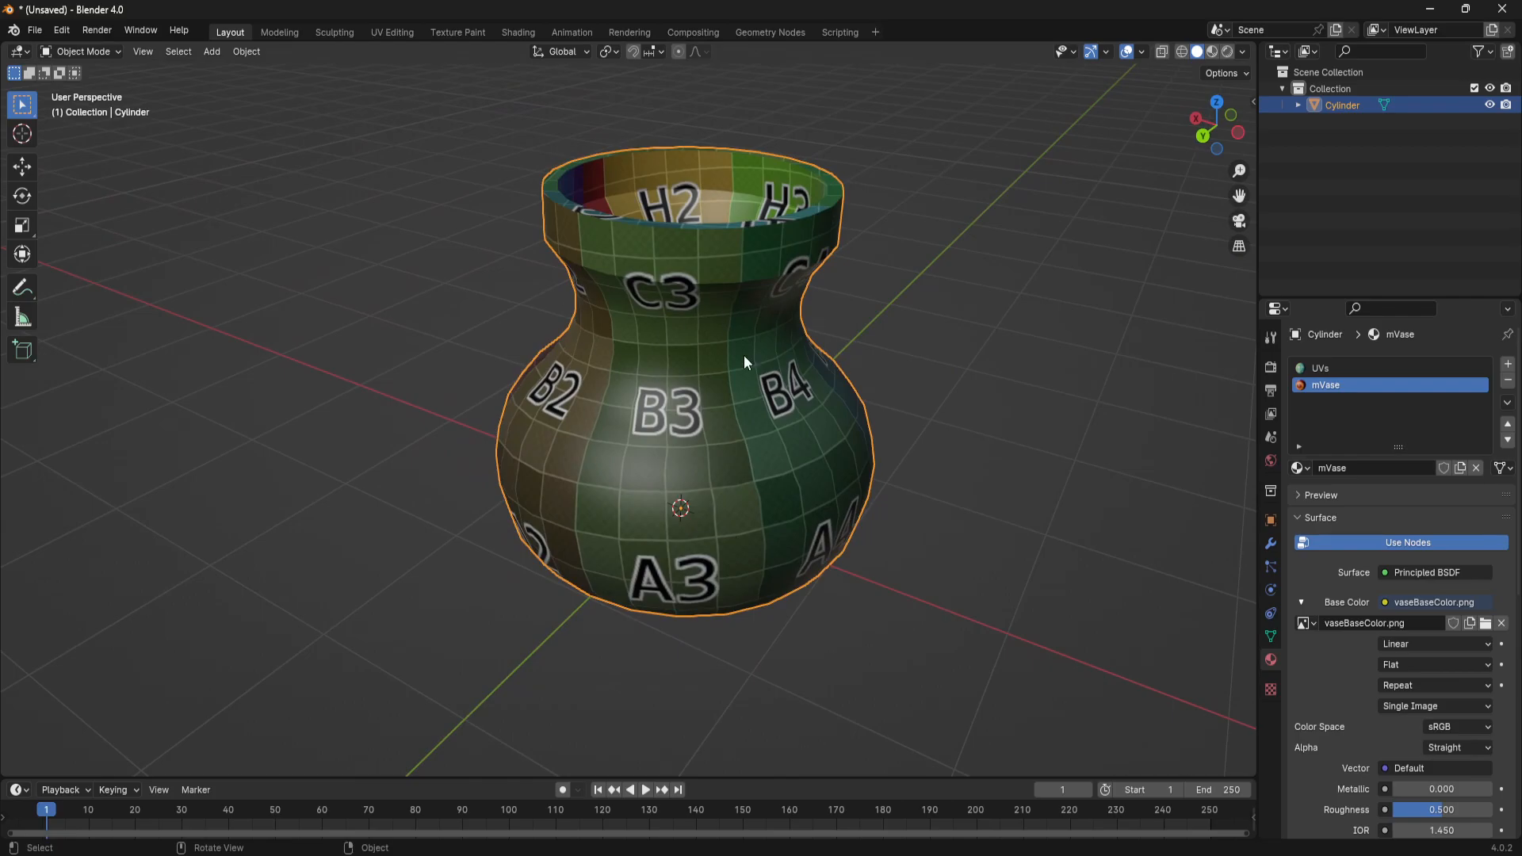
{"action": "left_click", "coordinate": [1323, 370]}
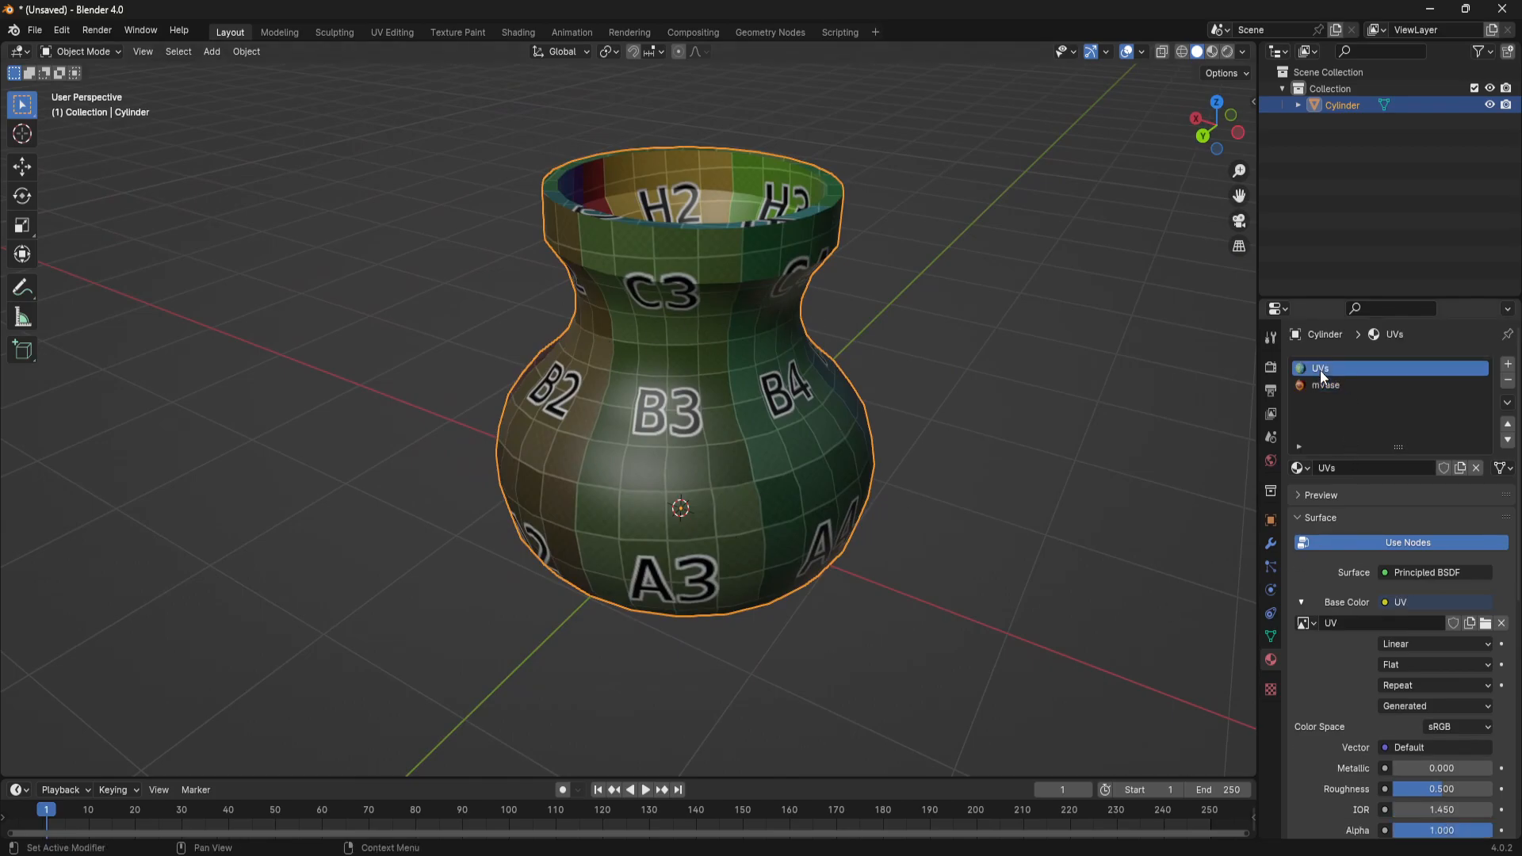
{"action": "left_click", "coordinate": [1507, 382]}
{"action": "left_click", "coordinate": [927, 508]}
{"action": "mouse_move", "coordinate": [941, 655]}
{"action": "middle_mouse_down"}
{"action": "mouse_move", "coordinate": [825, 587]}
{"action": "mouse_move", "coordinate": [911, 544]}
{"action": "mouse_move", "coordinate": [953, 648]}
{"action": "mouse_move", "coordinate": [998, 555]}
{"action": "middle_mouse_up"}
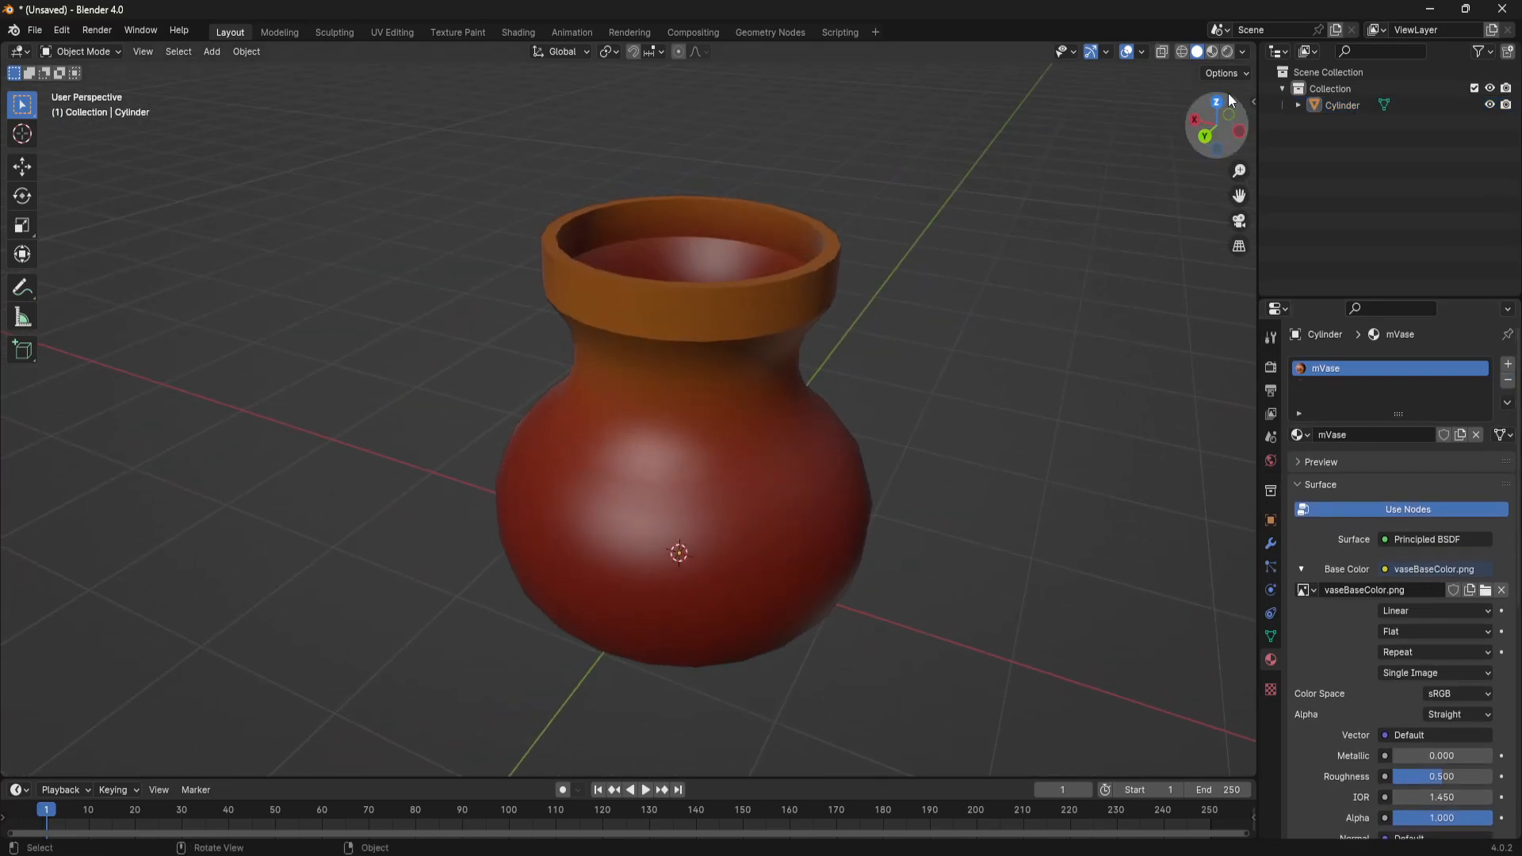
Open the viewport shading options and inspect the textured vase from other sides
{"action": "left_click", "coordinate": [1242, 51]}
{"action": "mouse_move", "coordinate": [859, 503]}
{"action": "middle_mouse_down"}
{"action": "mouse_move", "coordinate": [795, 459]}
{"action": "mouse_move", "coordinate": [925, 451]}
{"action": "mouse_move", "coordinate": [941, 500]}
{"action": "mouse_move", "coordinate": [727, 511]}
{"action": "middle_mouse_up"}
{"action": "middle_click_drag", "start_coordinate": [715, 429], "coordinate": [952, 501]}
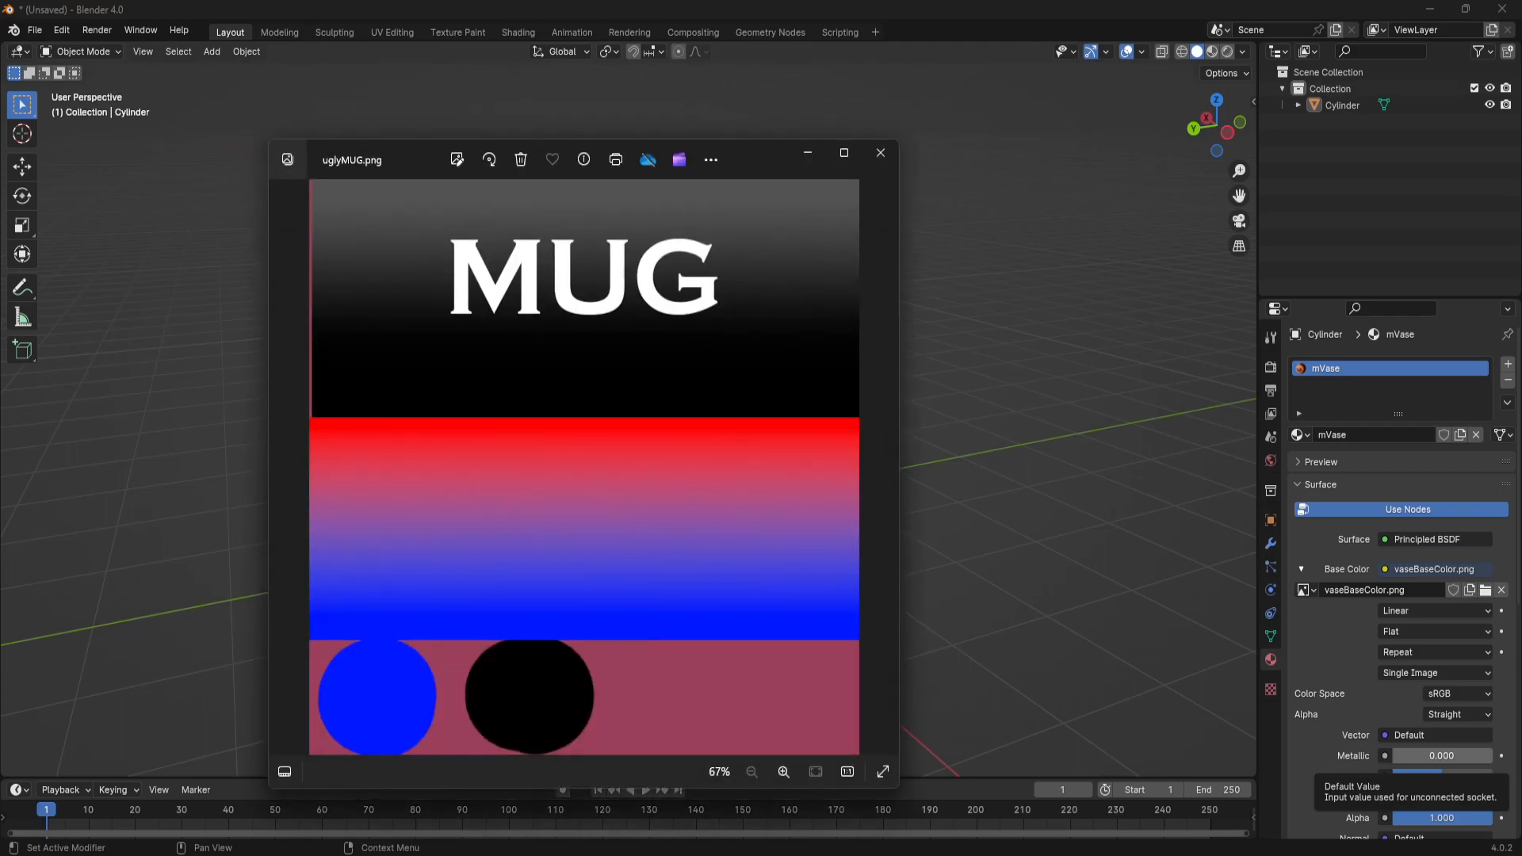
View the example texture uglyMUG.png and close it to return to the vase
{"action": "left_click_drag", "start_coordinate": [766, 156], "coordinate": [951, 81]}
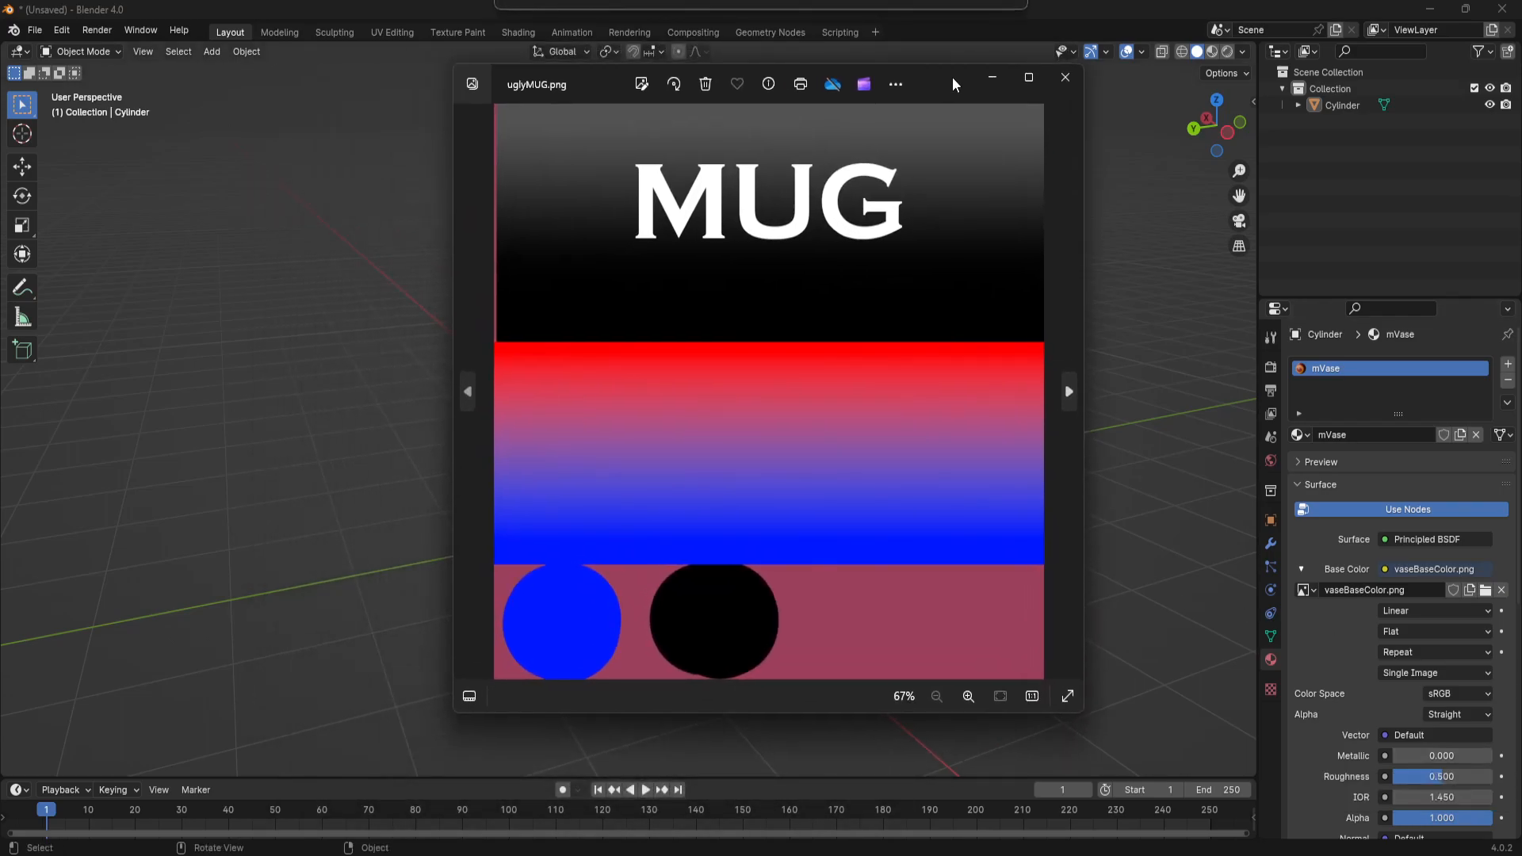
{"action": "left_click", "coordinate": [1066, 78]}
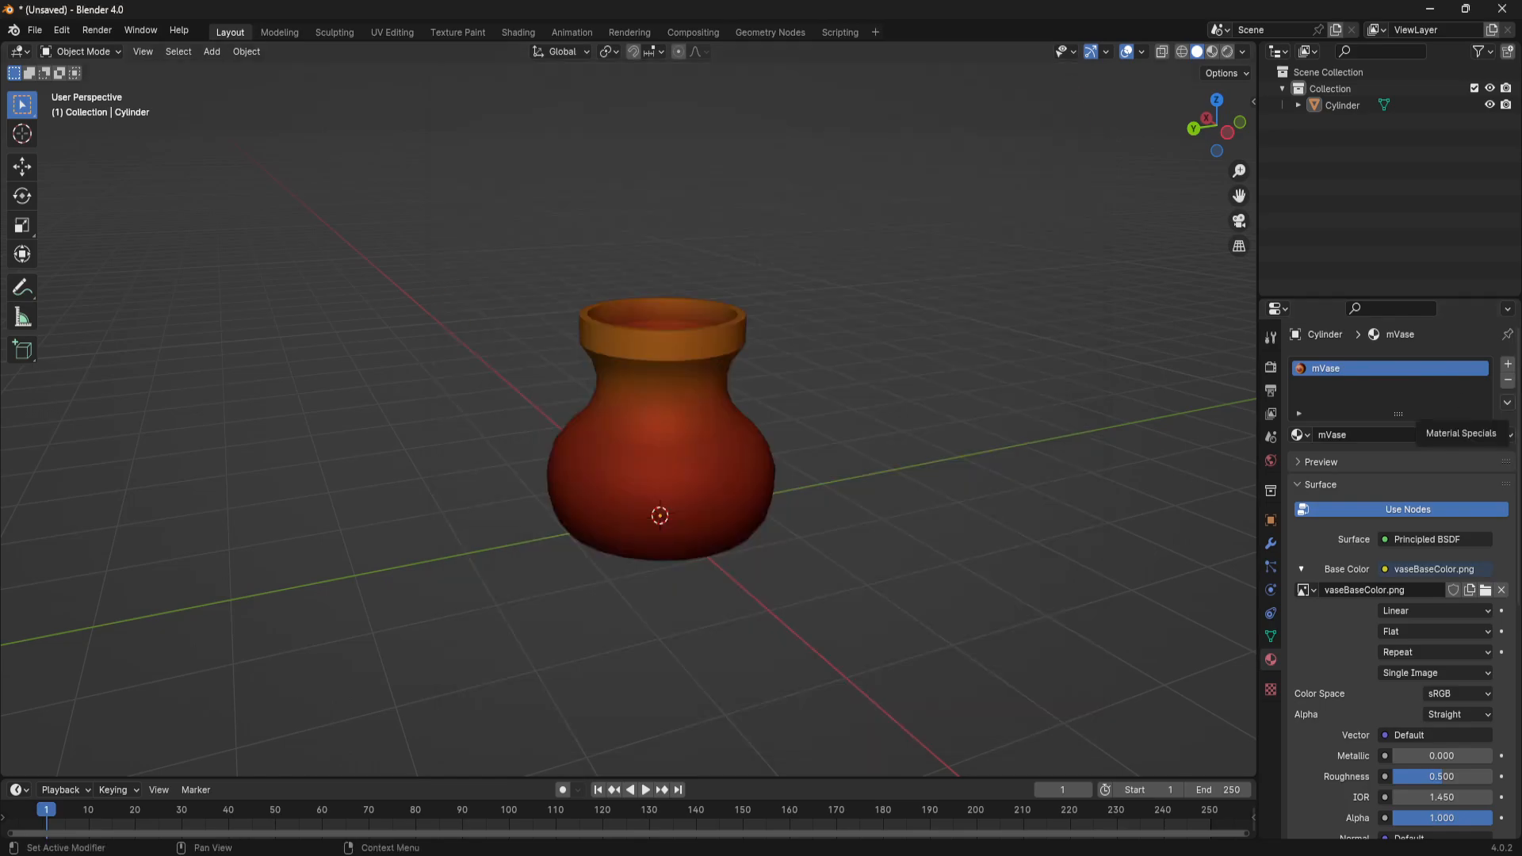
{"action": "middle_click_drag", "start_coordinate": [793, 472], "coordinate": [513, 441]}
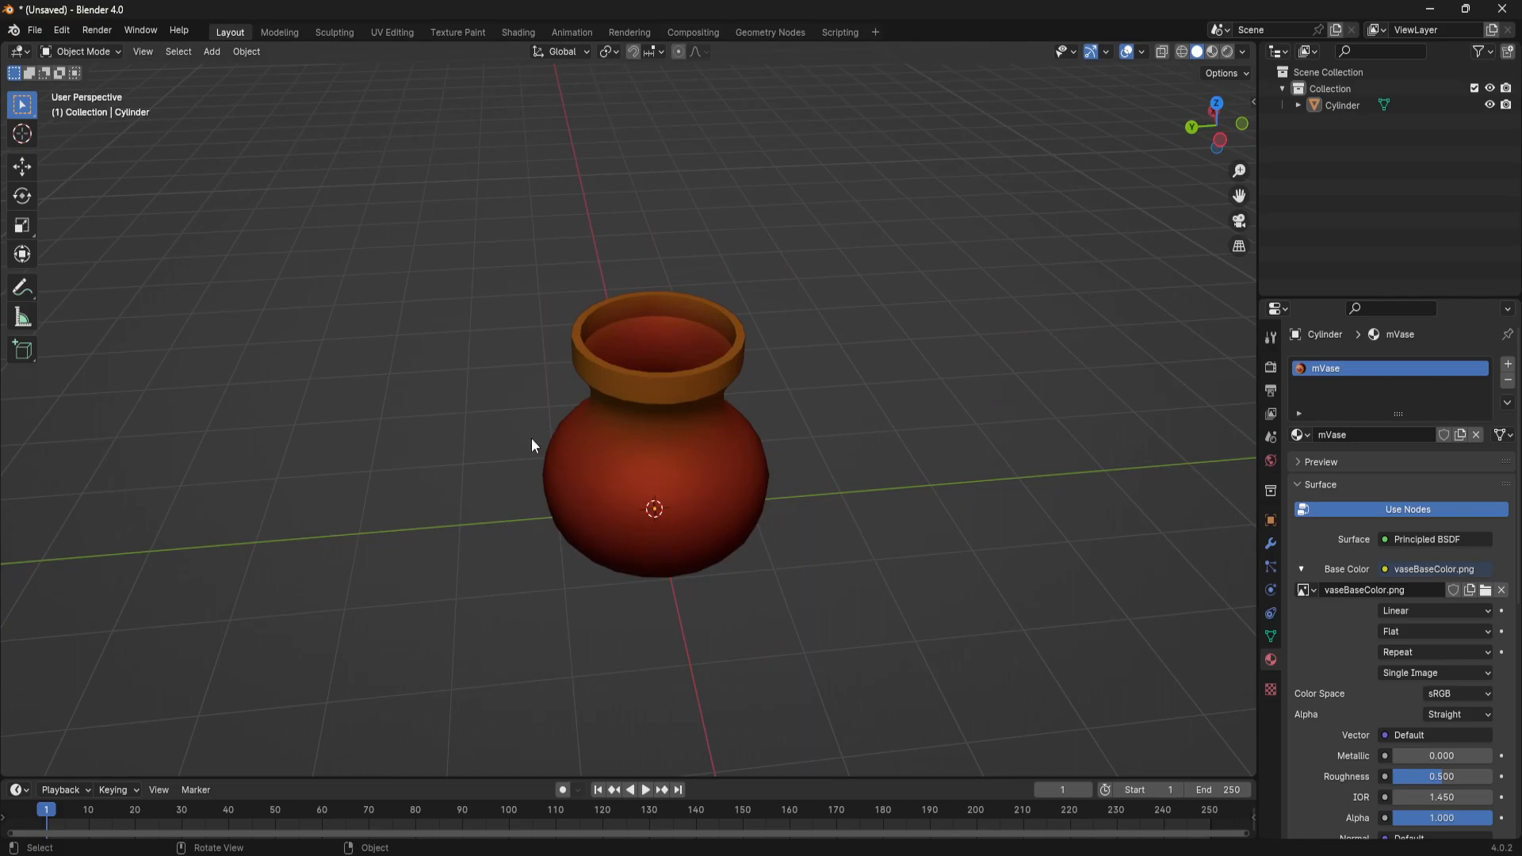
Rename the Cylinder object to vase and deselect it
{"action": "double_click", "coordinate": [1352, 106]}
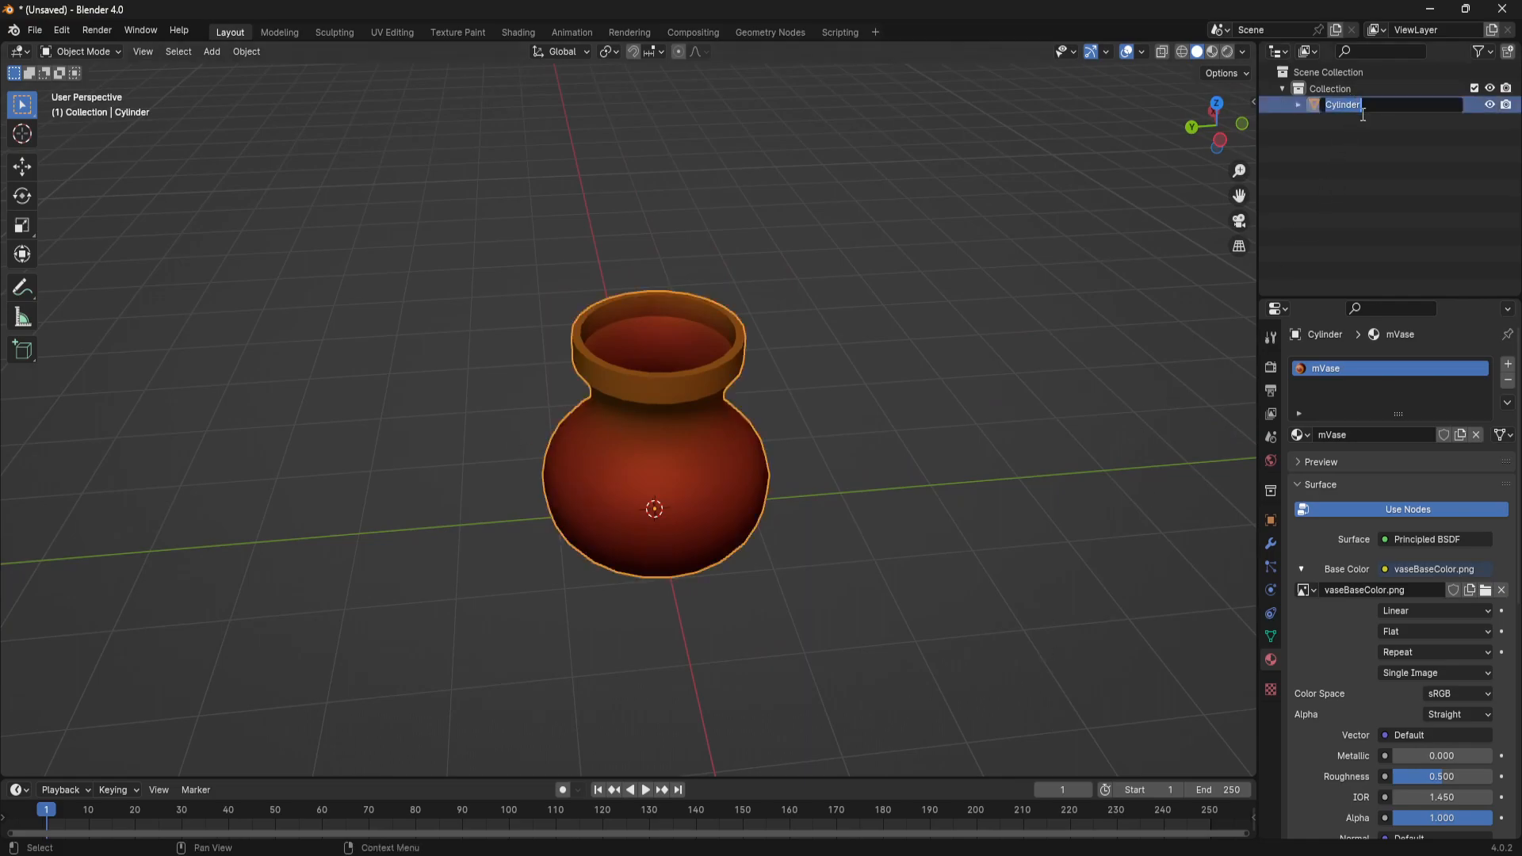
{"action": "type", "text": "vase"}
{"action": "key", "text": "Return"}
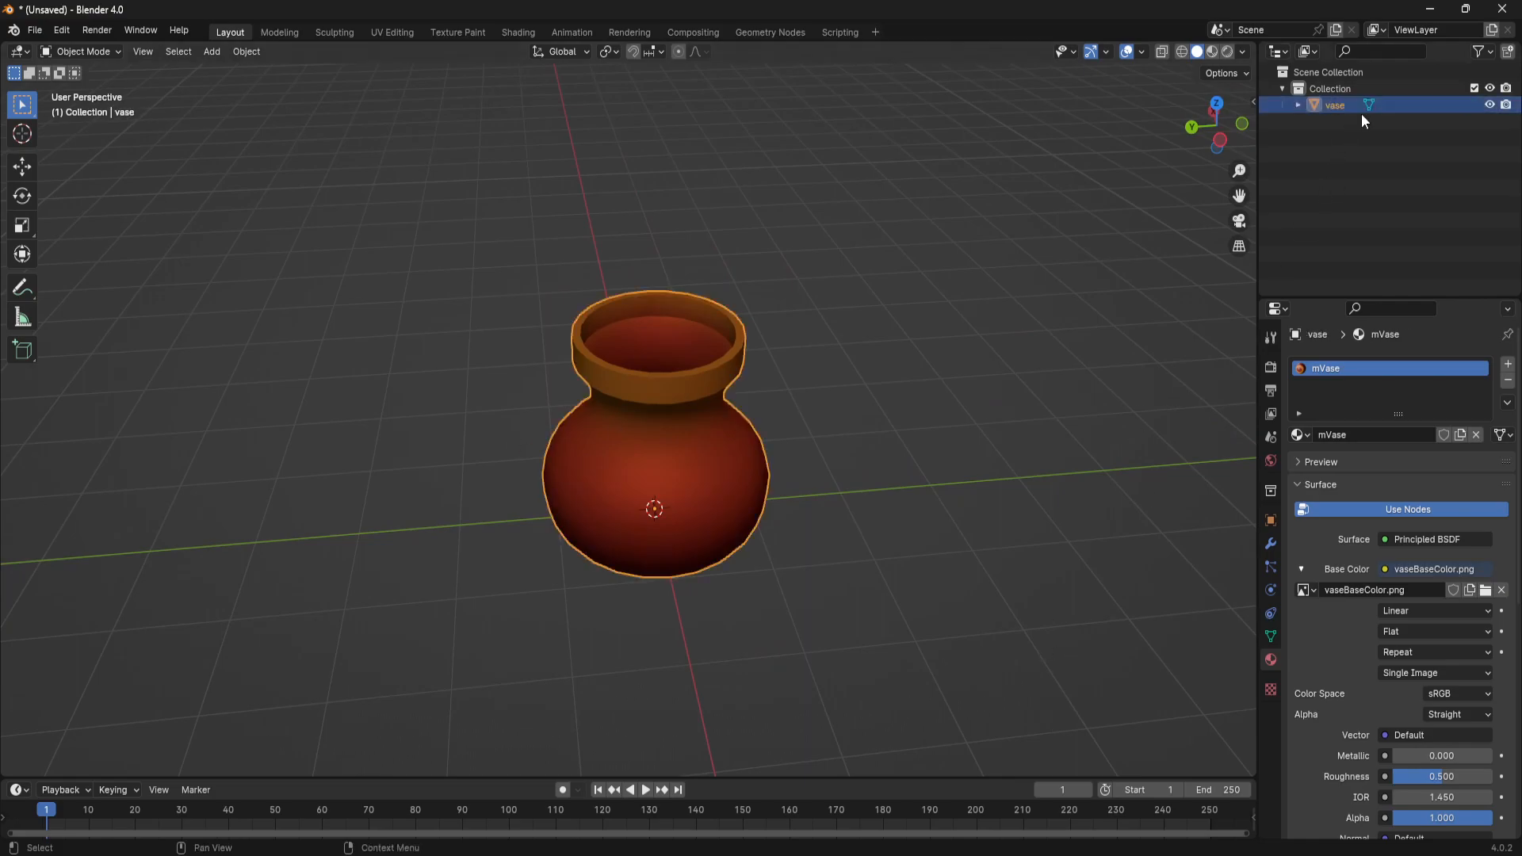
{"action": "middle_click_drag", "start_coordinate": [698, 468], "coordinate": [835, 378]}
{"action": "left_click", "coordinate": [838, 376]}
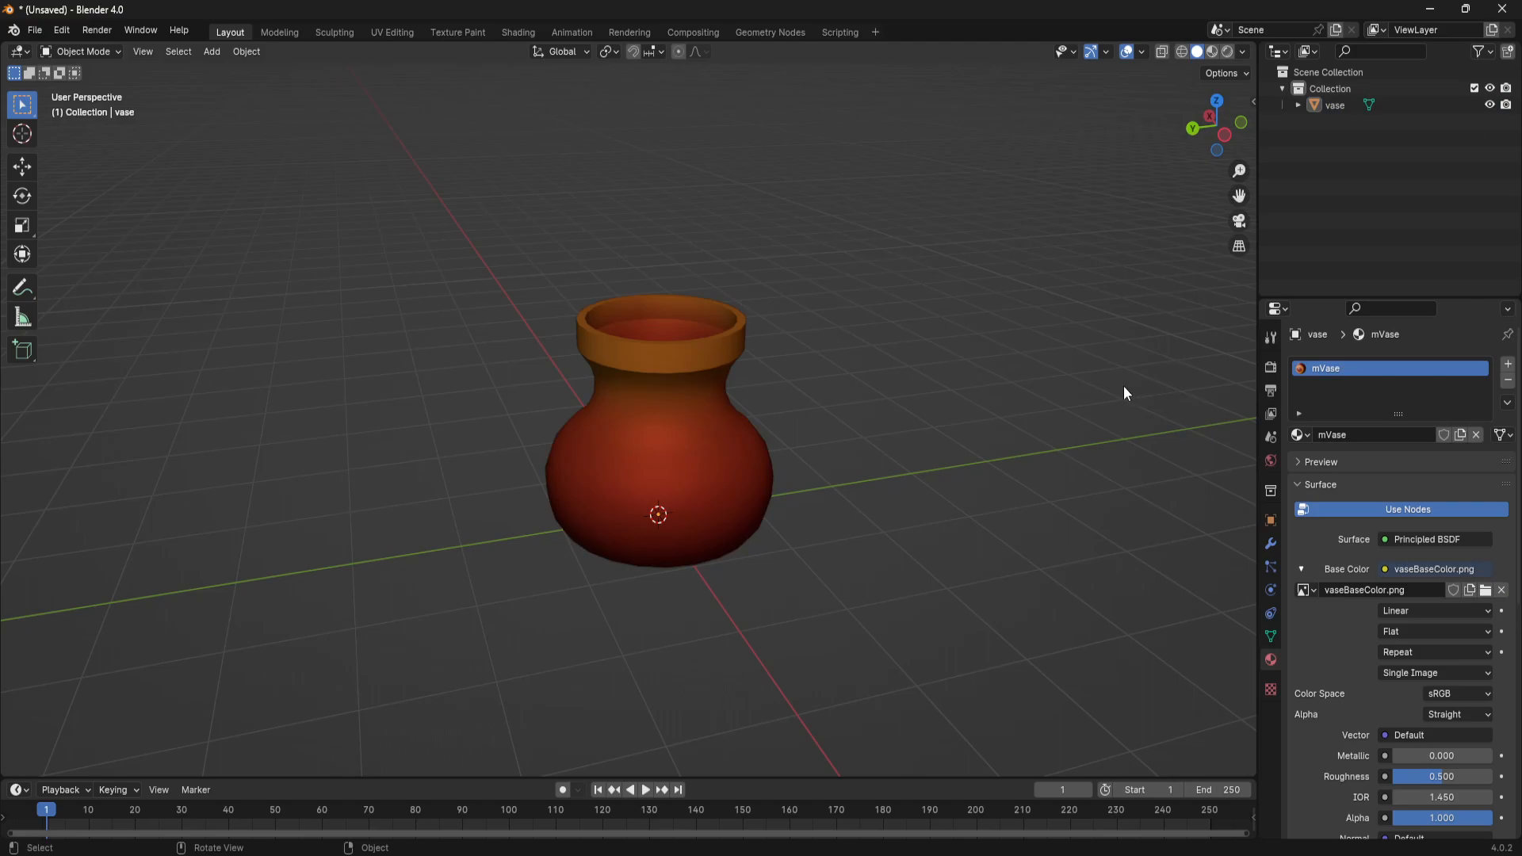
Pack all used external resources into the blend file
{"action": "left_click", "coordinate": [42, 39]}
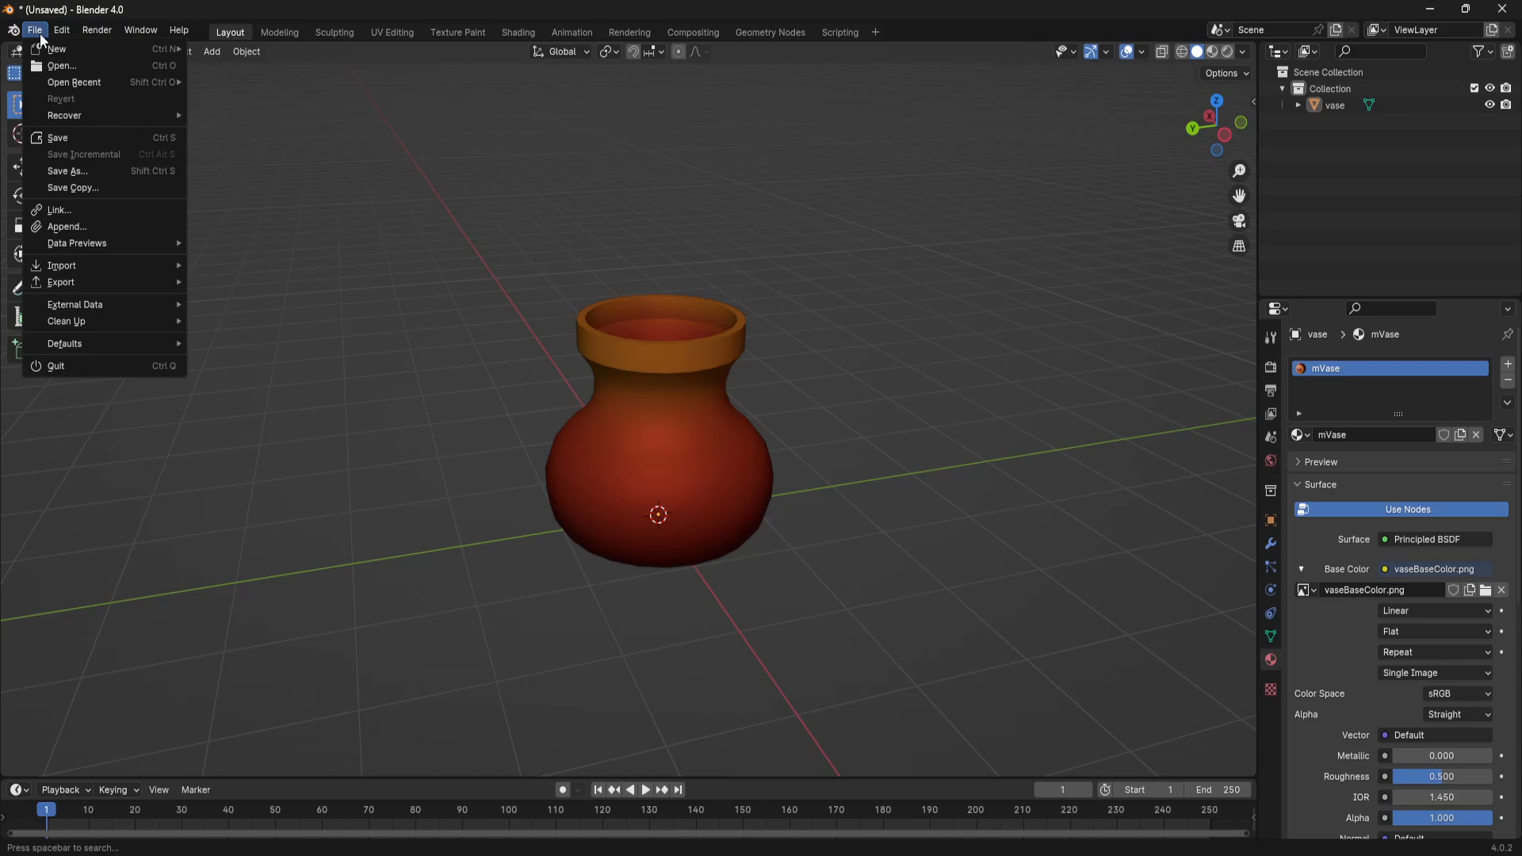
{"action": "mouse_move", "coordinate": [93, 320]}
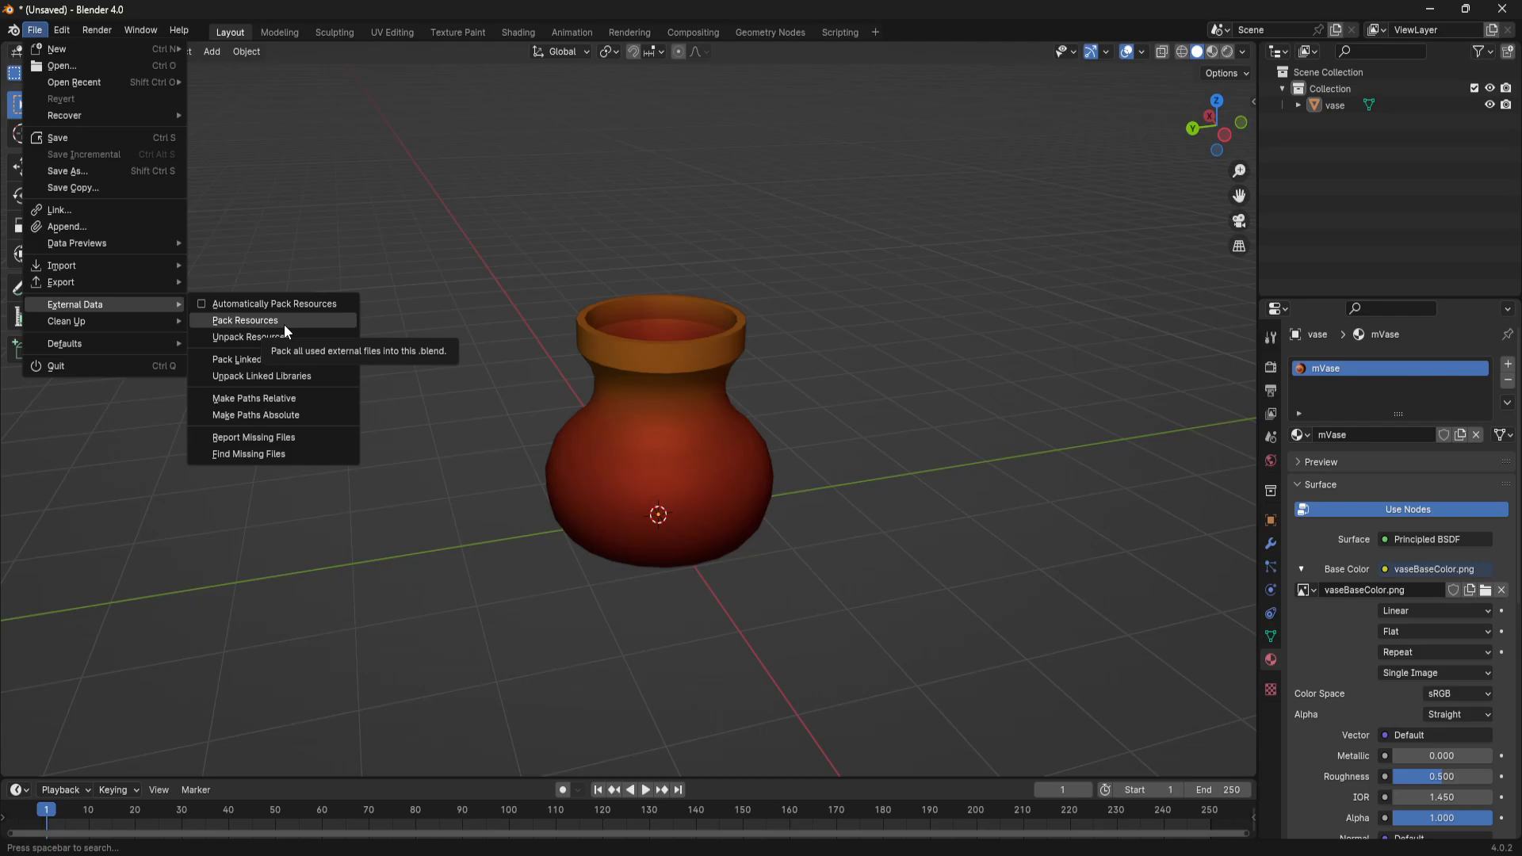
{"action": "left_click", "coordinate": [284, 322]}
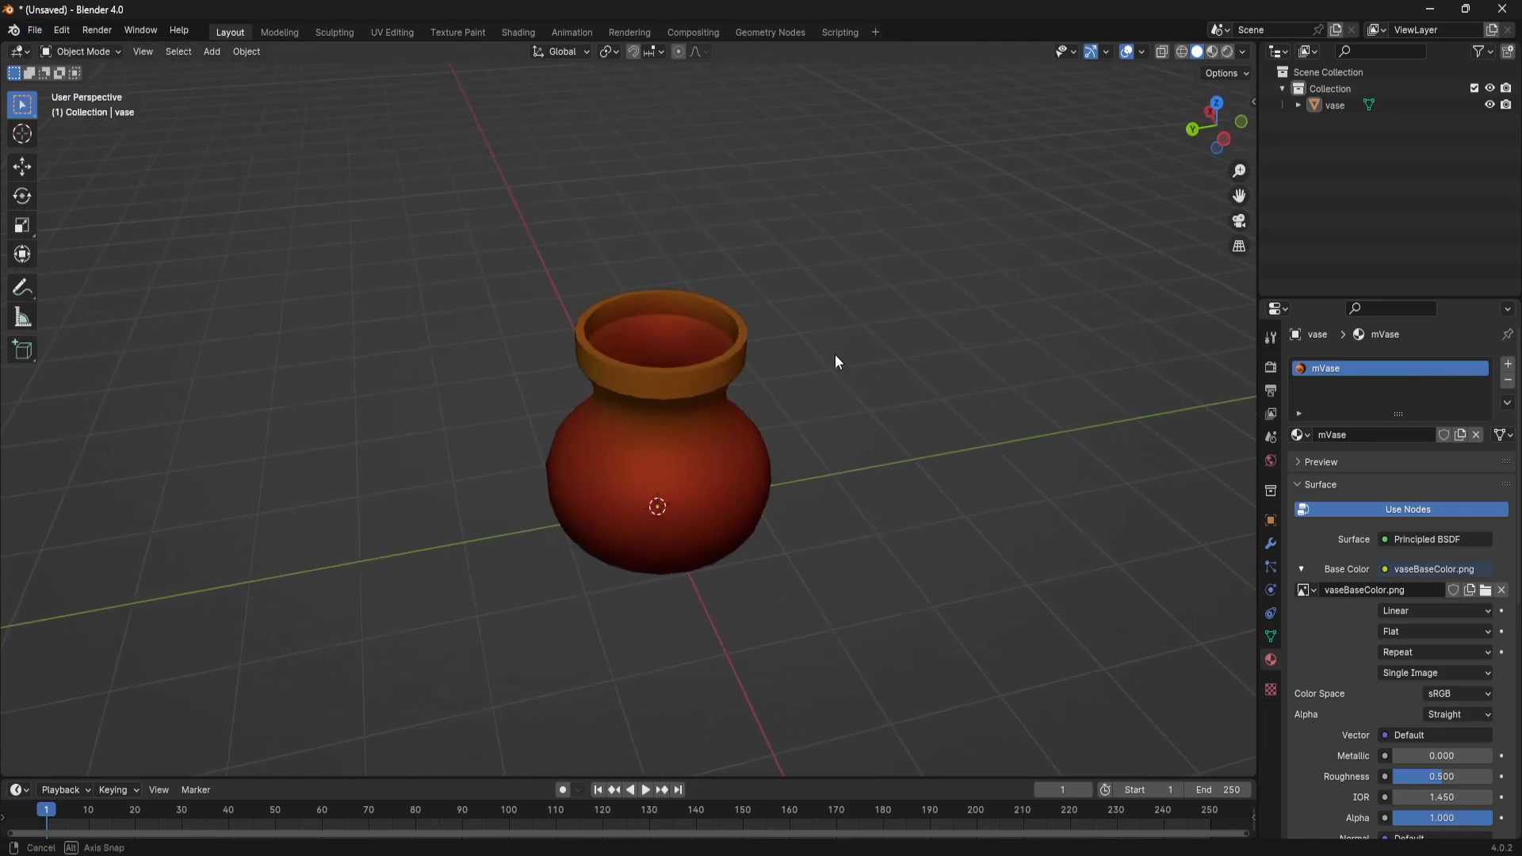
Switch to Snipping Tool, capture a rectangular snip of the textured vase in the 3D viewport, and close the snip
{"action": "middle_click_drag", "start_coordinate": [1167, 591], "coordinate": [1069, 548]}
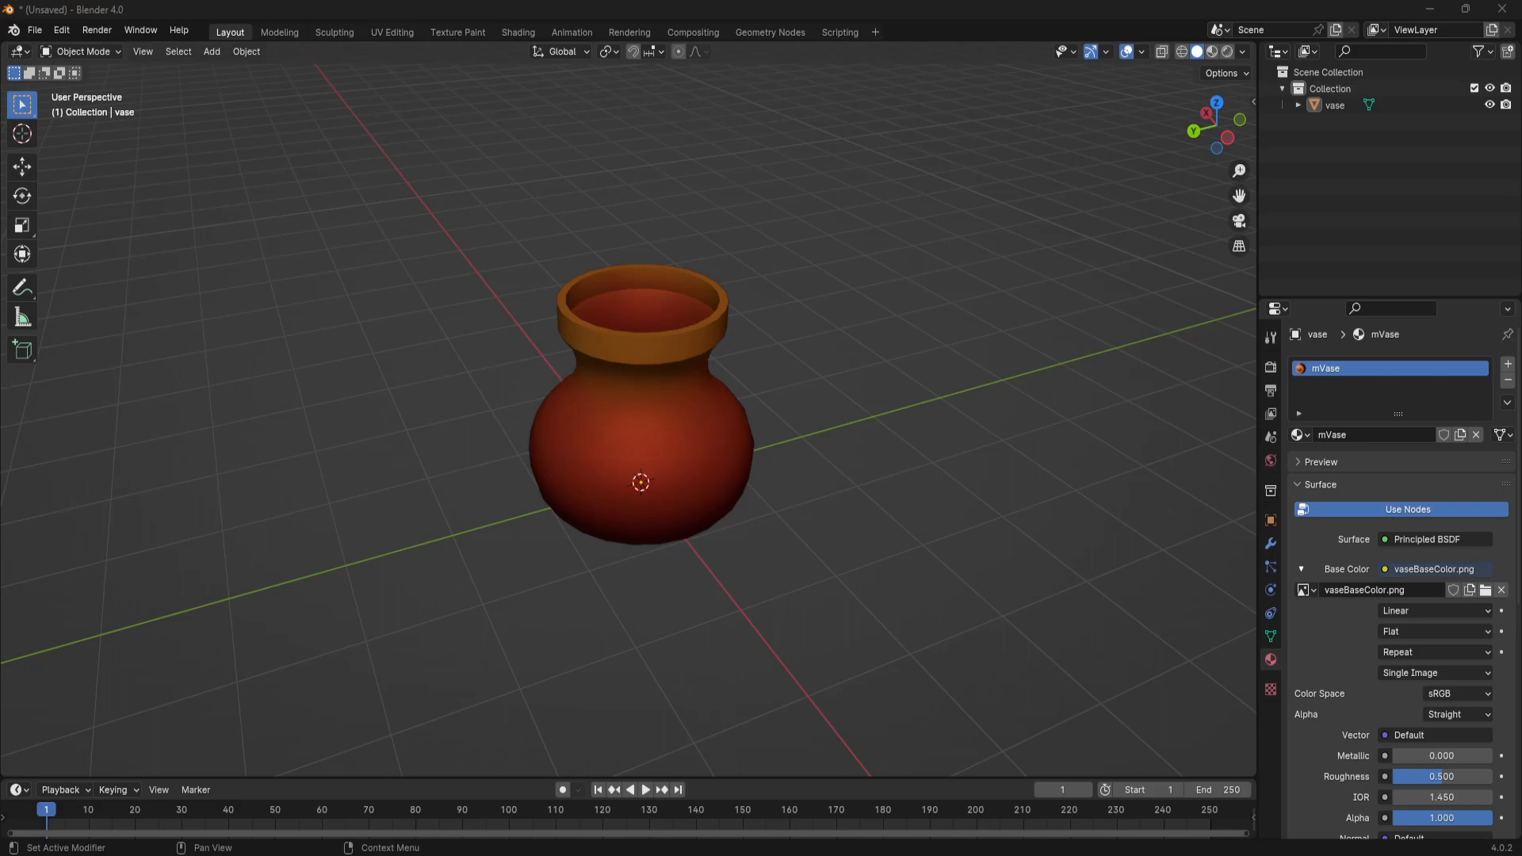
{"action": "left_click_drag", "start_coordinate": [1521, 333], "coordinate": [1106, 182]}
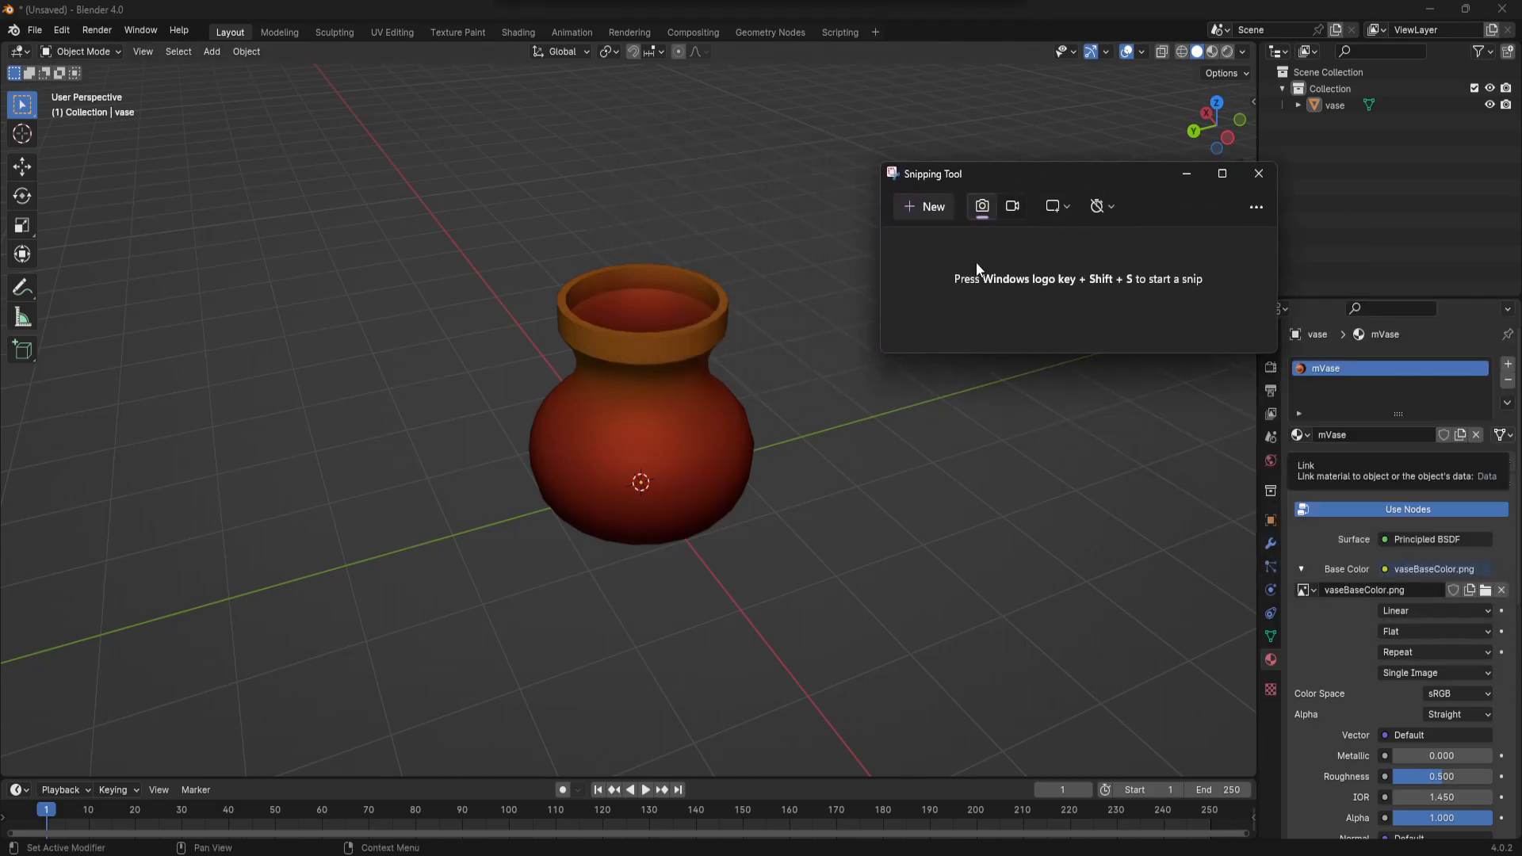
{"action": "left_click", "coordinate": [931, 206]}
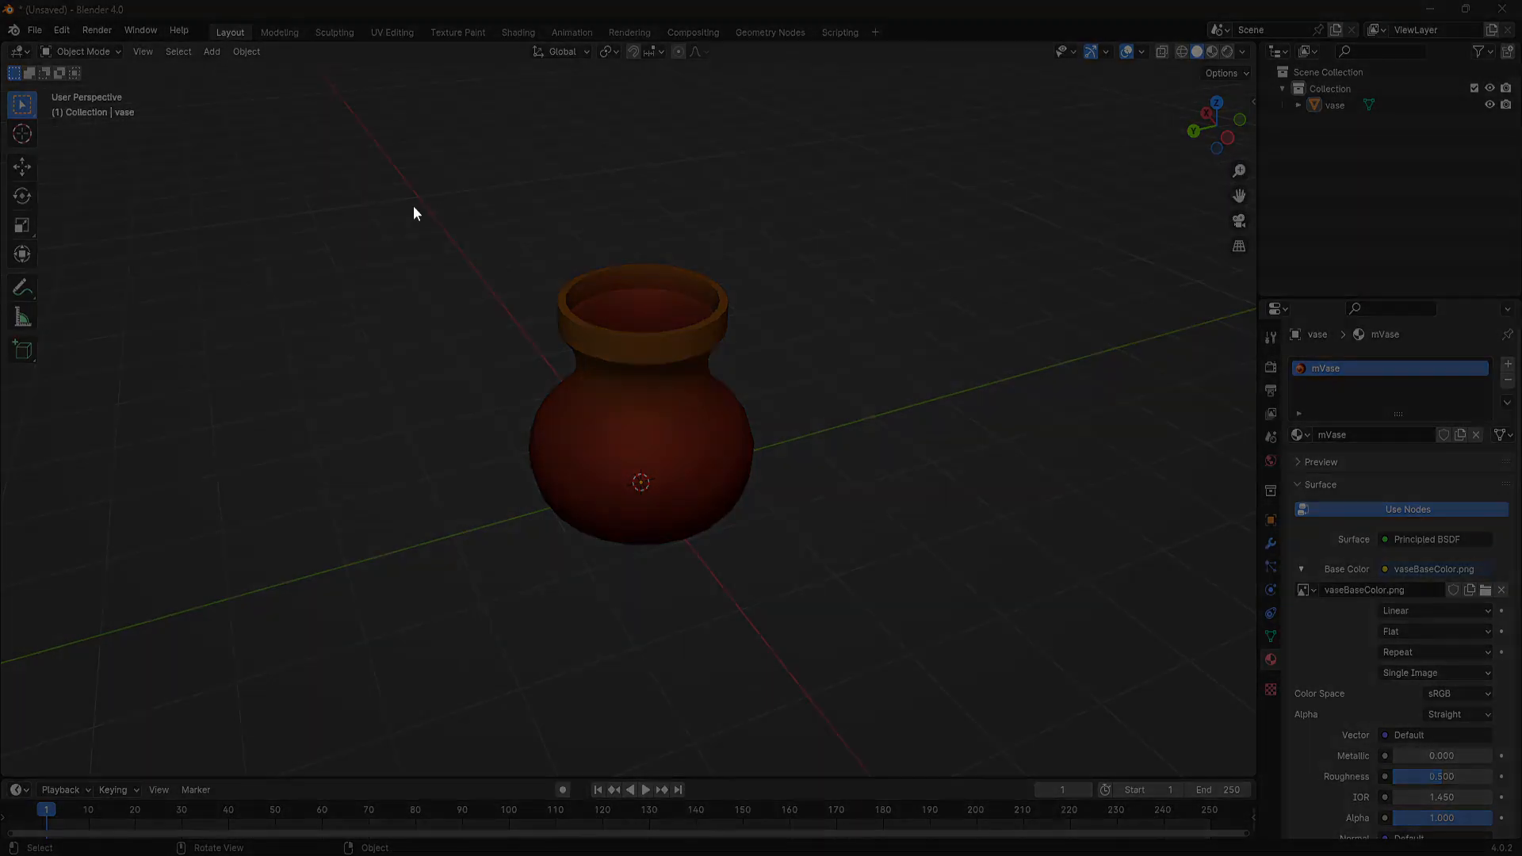
{"action": "left_click_drag", "start_coordinate": [219, 80], "coordinate": [1092, 706]}
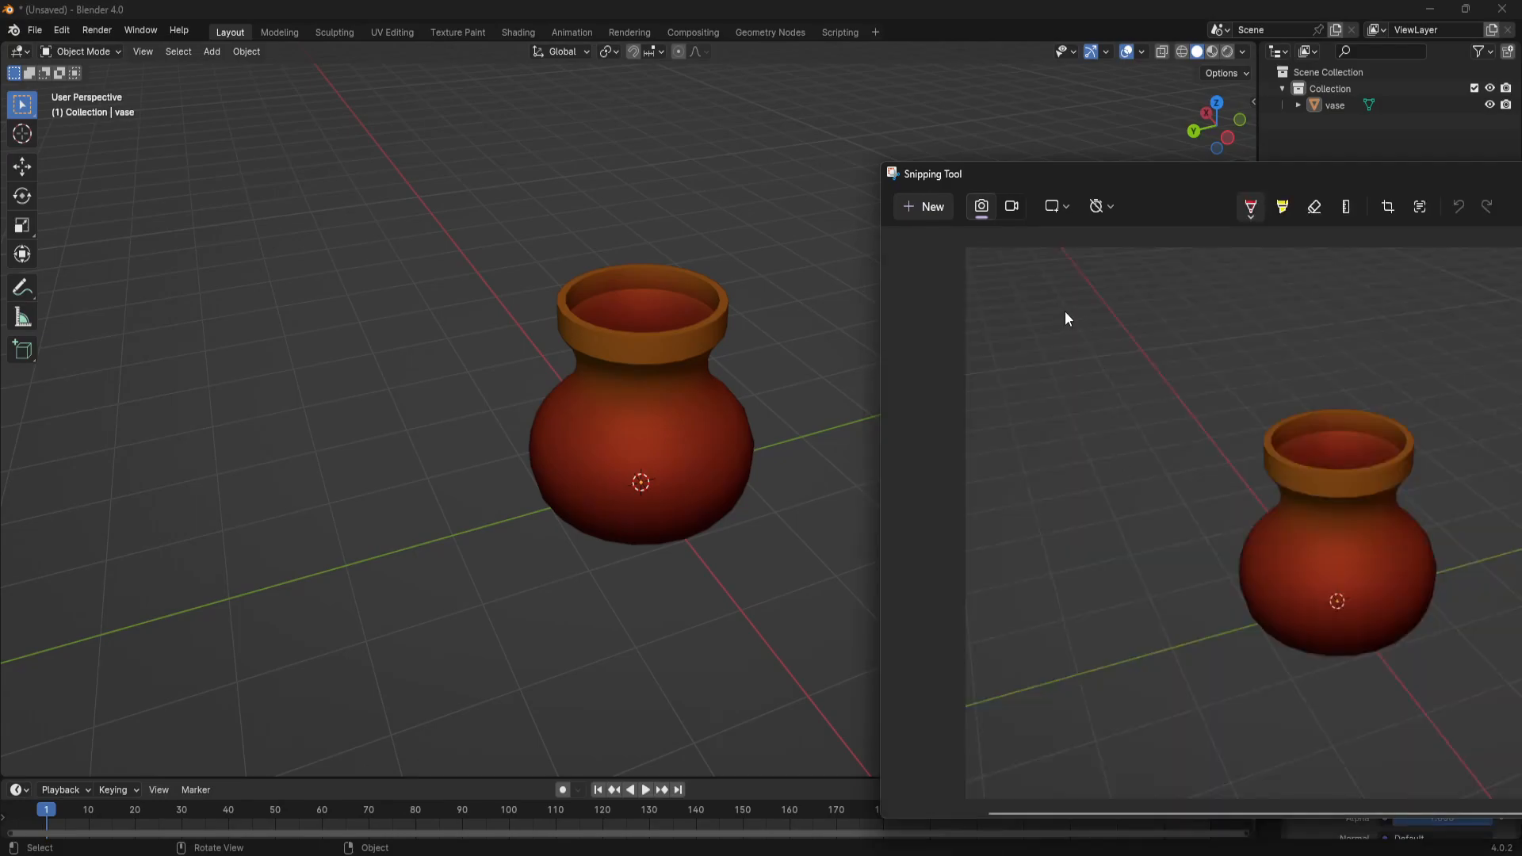
{"action": "left_click_drag", "start_coordinate": [1205, 173], "coordinate": [716, 88]}
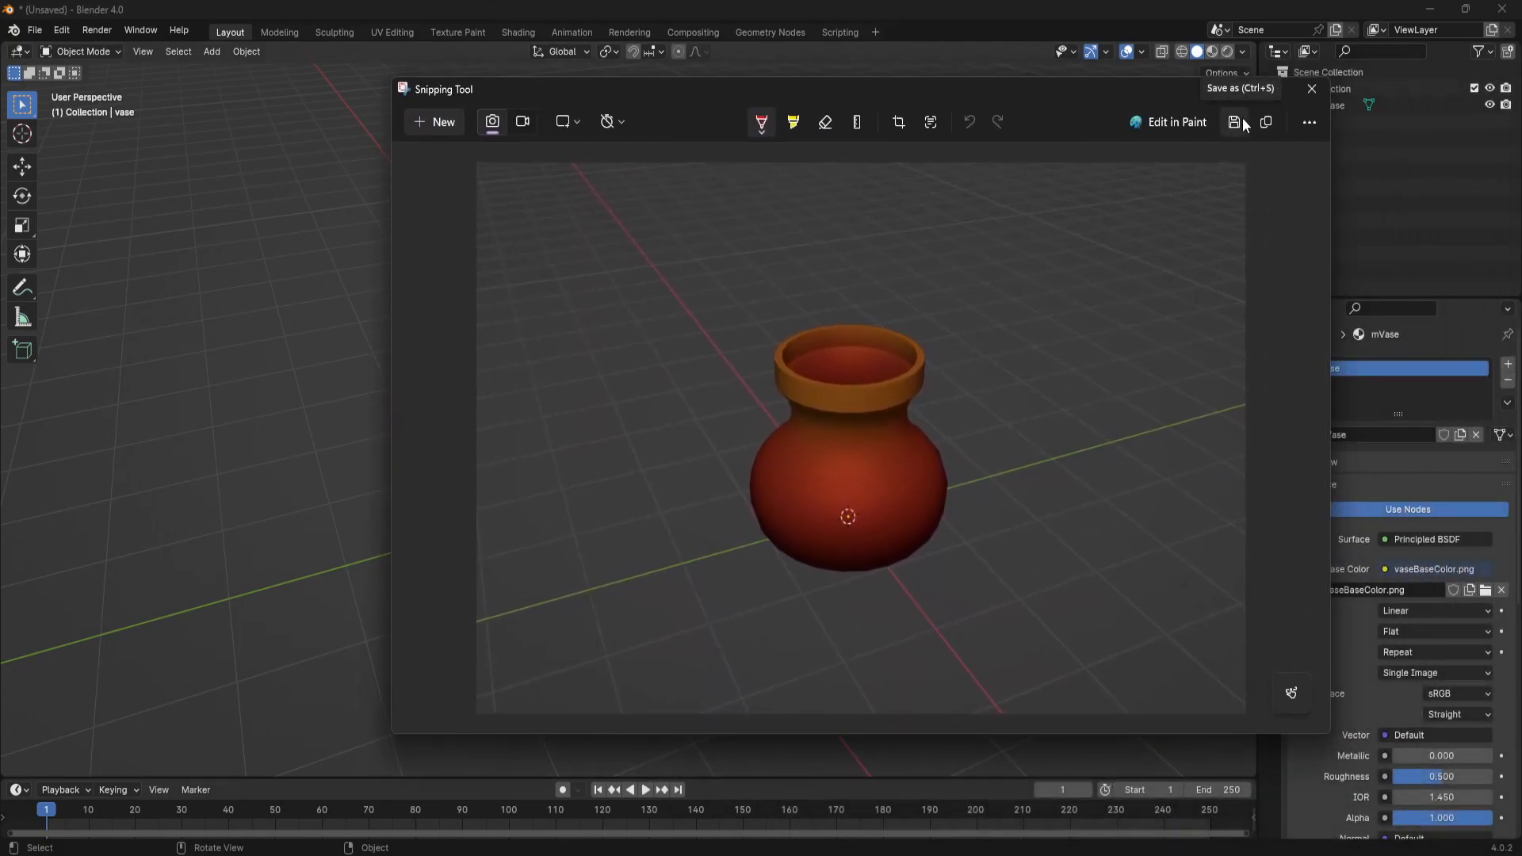
{"action": "left_click", "coordinate": [1311, 90]}
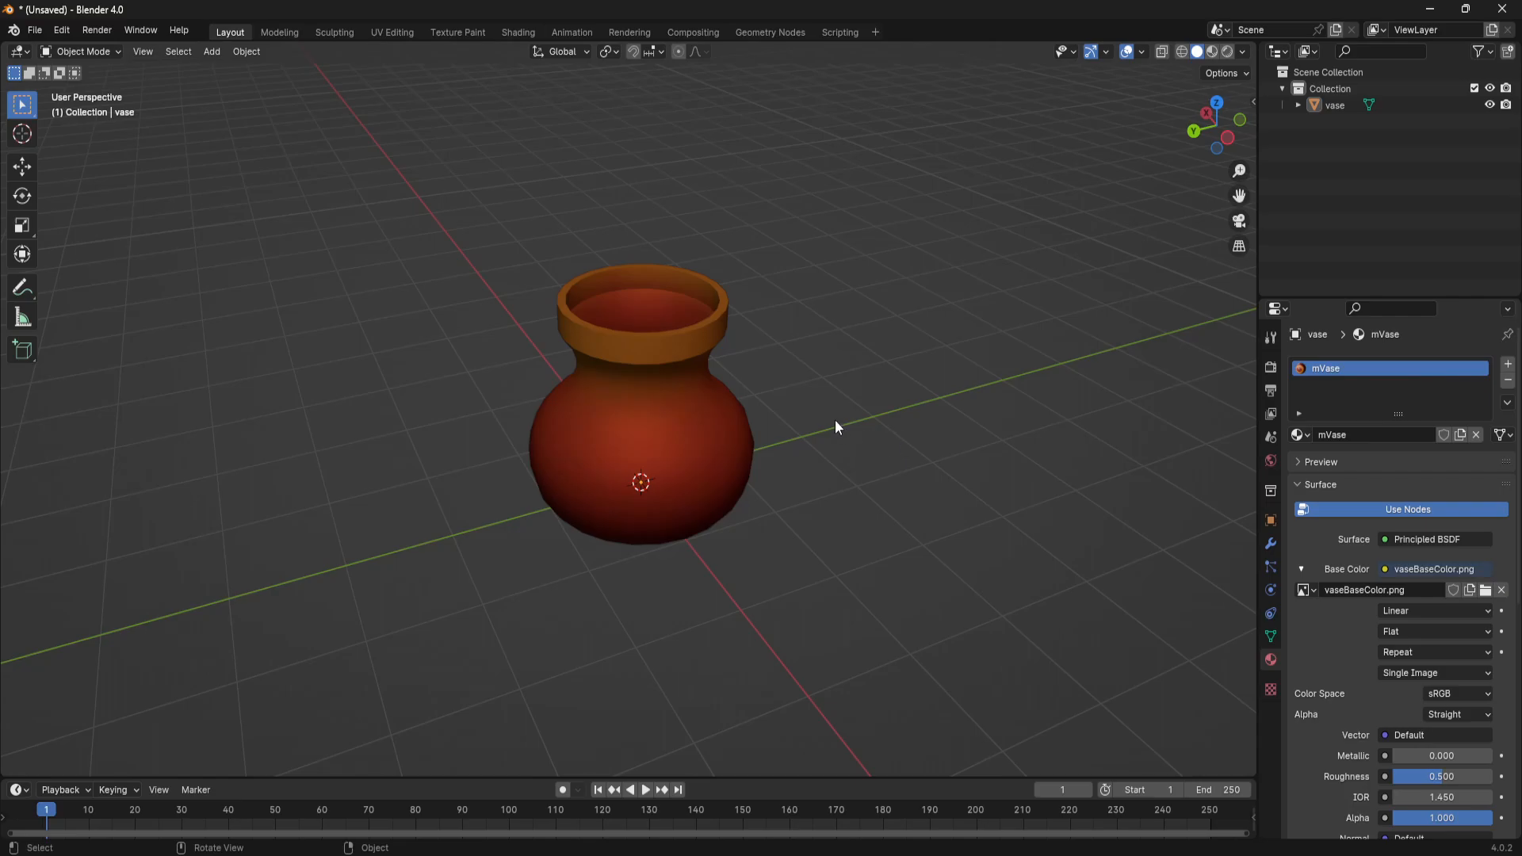
View the vase and its base color texture in the Texture Paint workspace and return to the Layout workspace
{"action": "left_click", "coordinate": [449, 32]}
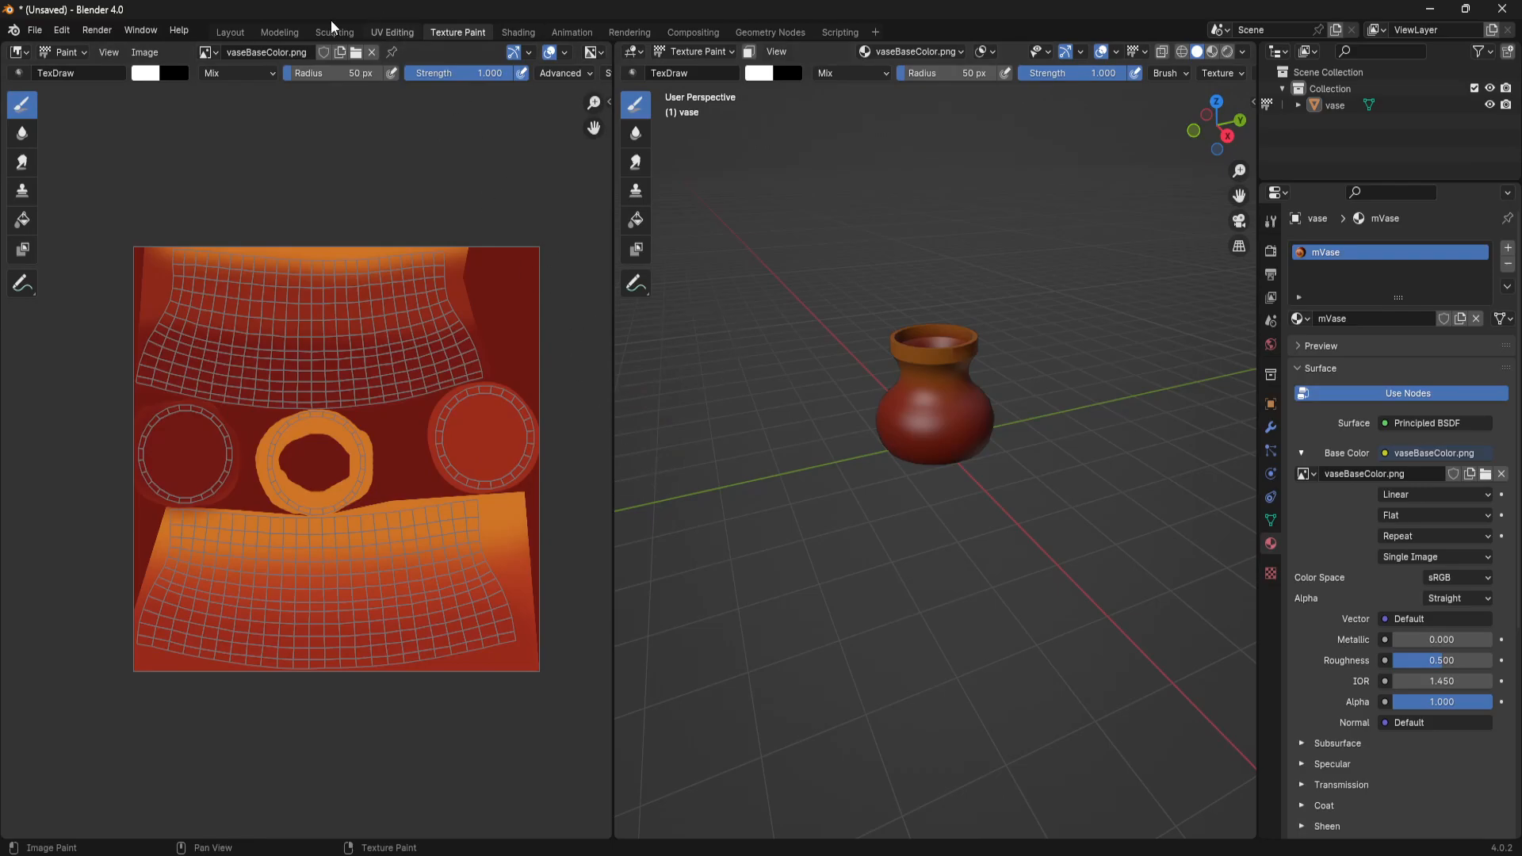
{"action": "left_click", "coordinate": [232, 32]}
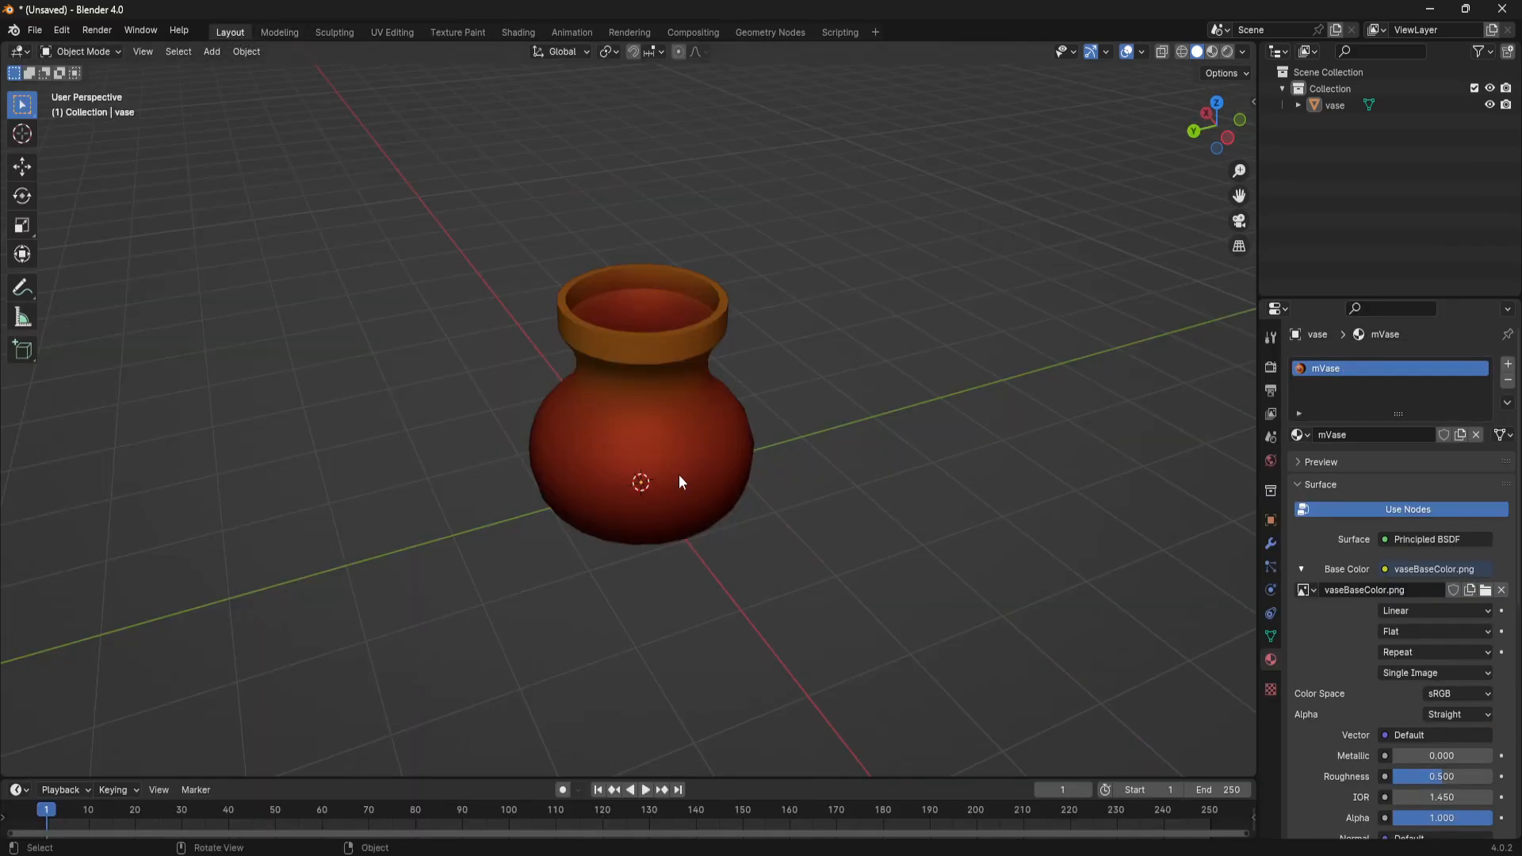